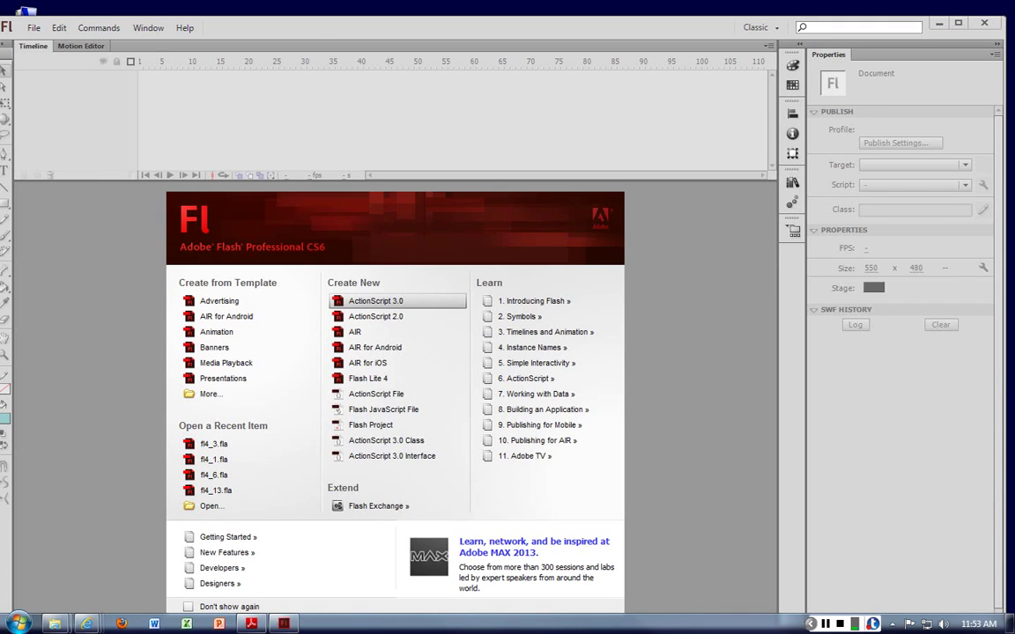
Step: Create a new ActionScript 3.0 document and rename its first layer as boy
click(375, 301)
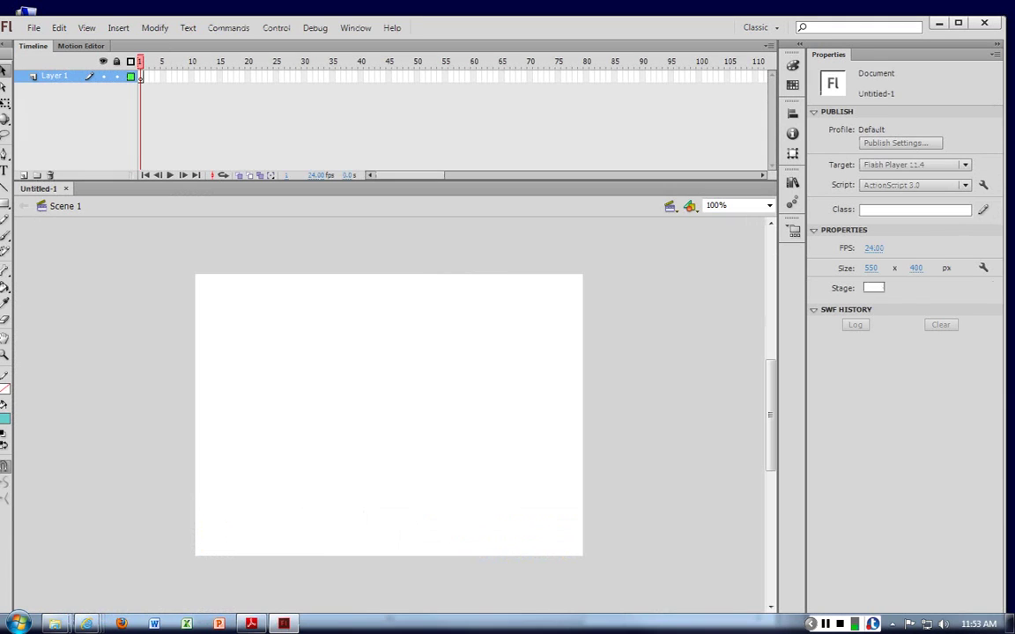
click(958, 22)
double_click(62, 57)
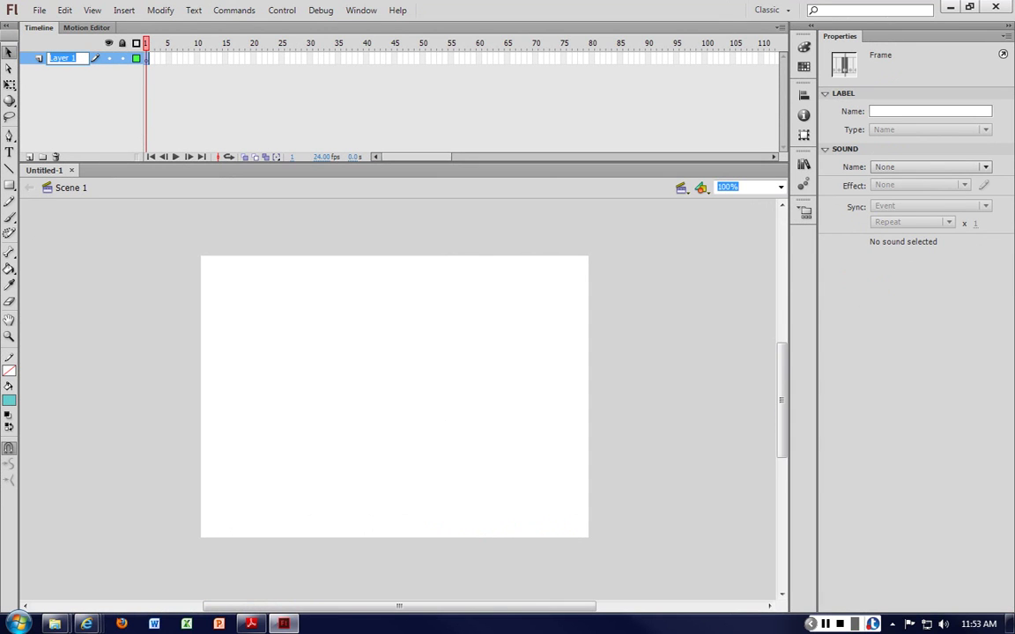
text(poy)
key(Return)
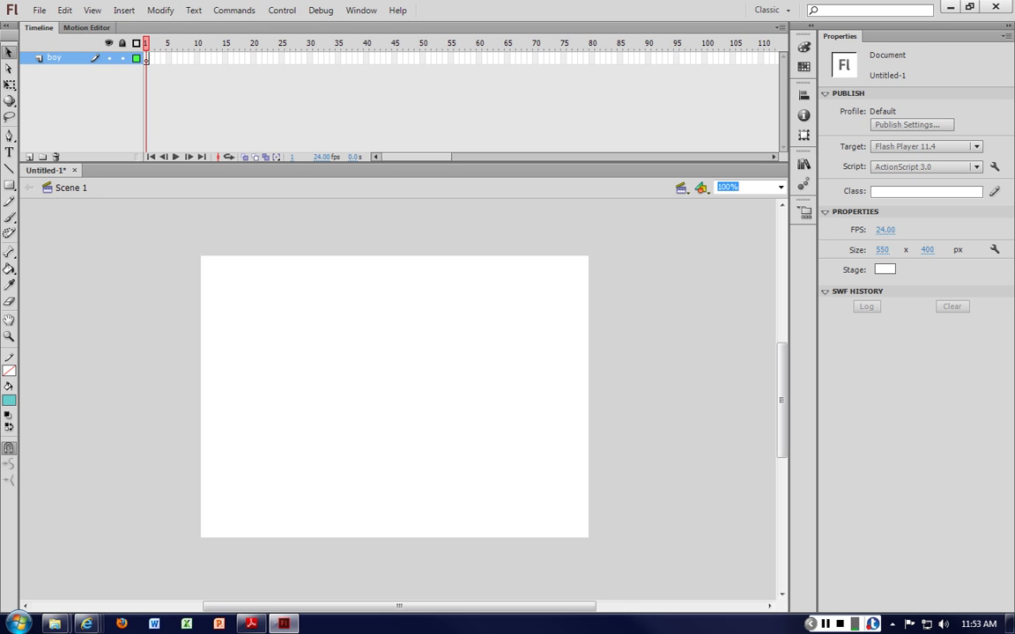
Step: Draw a circular head about 97 px wide in the stage's upper middle, with a 3 px black stroke and no fill
click(8, 185)
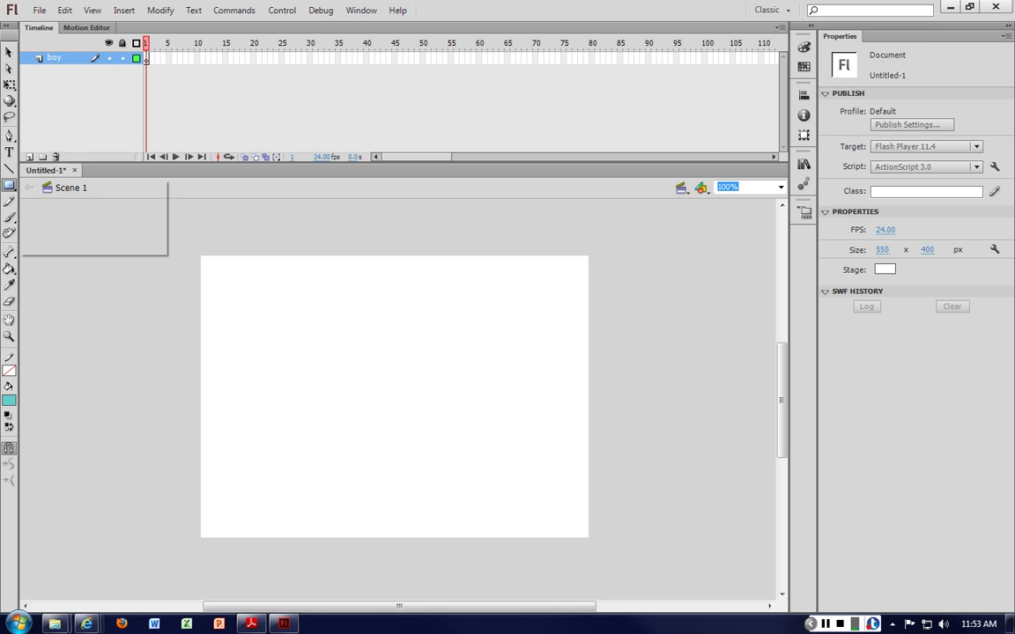
click(66, 201)
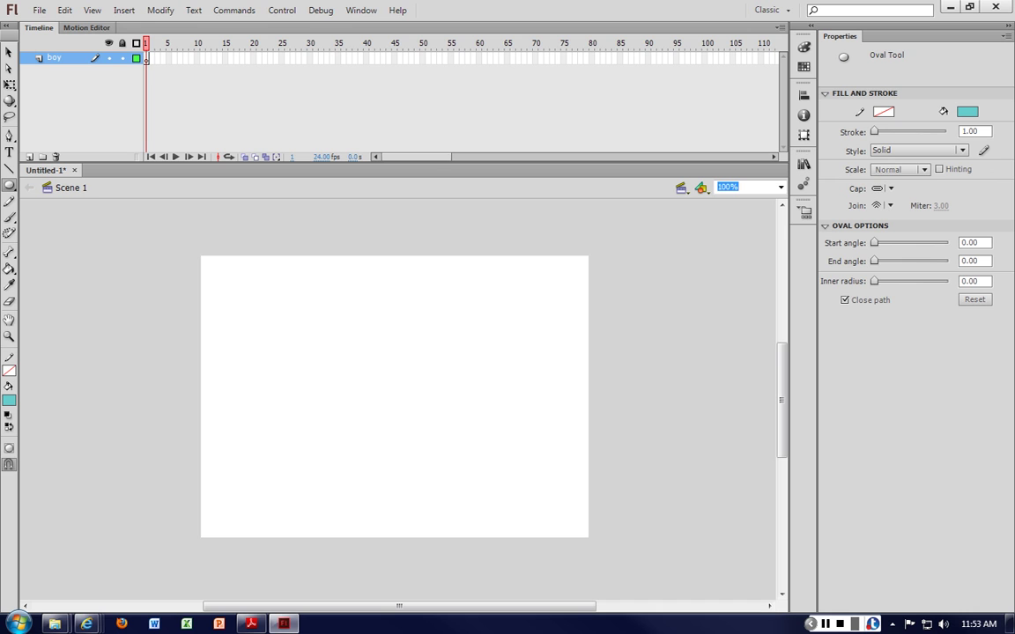
click(9, 400)
click(203, 414)
click(8, 370)
click(9, 400)
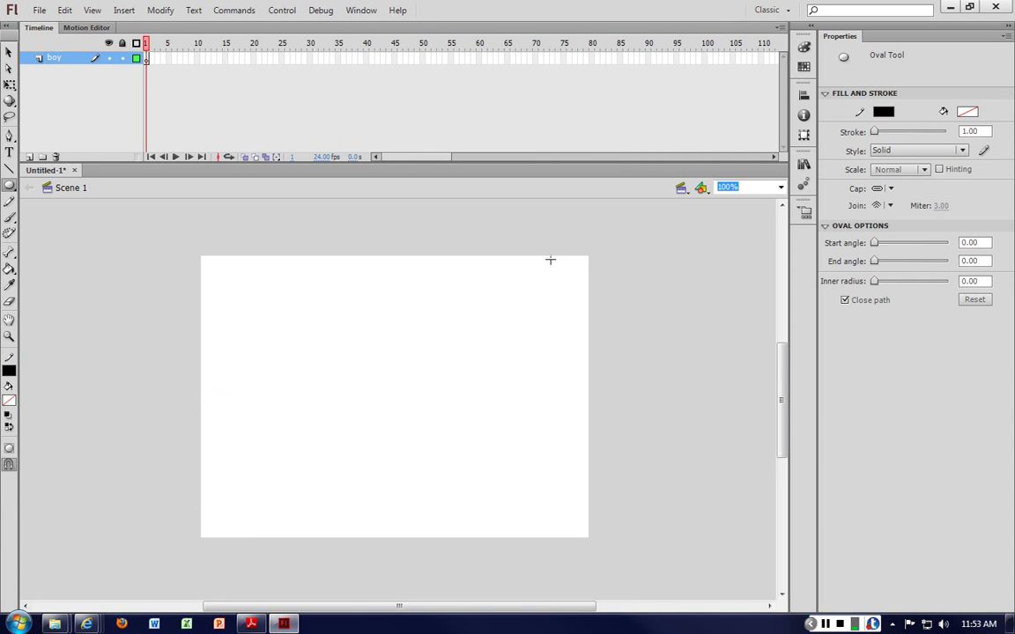
drag(874, 130, 874, 131)
drag(987, 130, 957, 131)
text(3)
drag(339, 289, 405, 356)
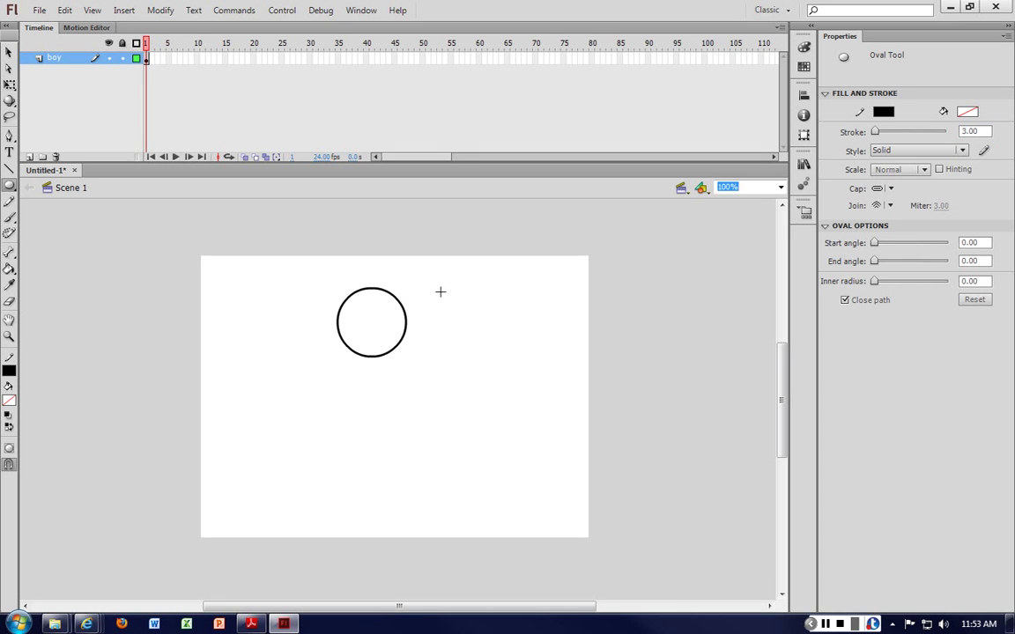
Step: Set the head circle's stroke thickness to 5
key(v)
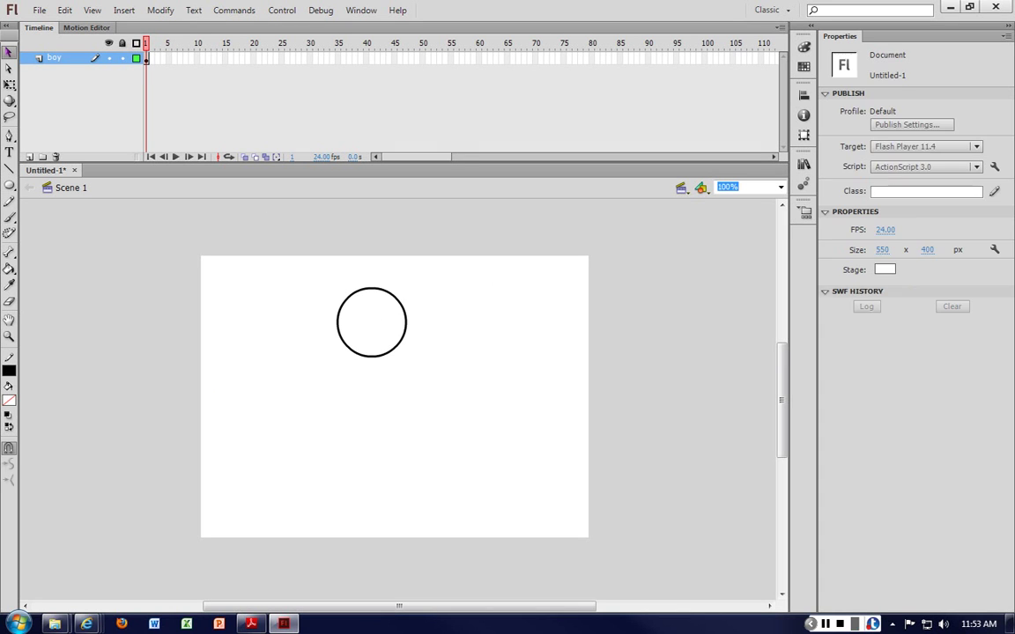
click(398, 304)
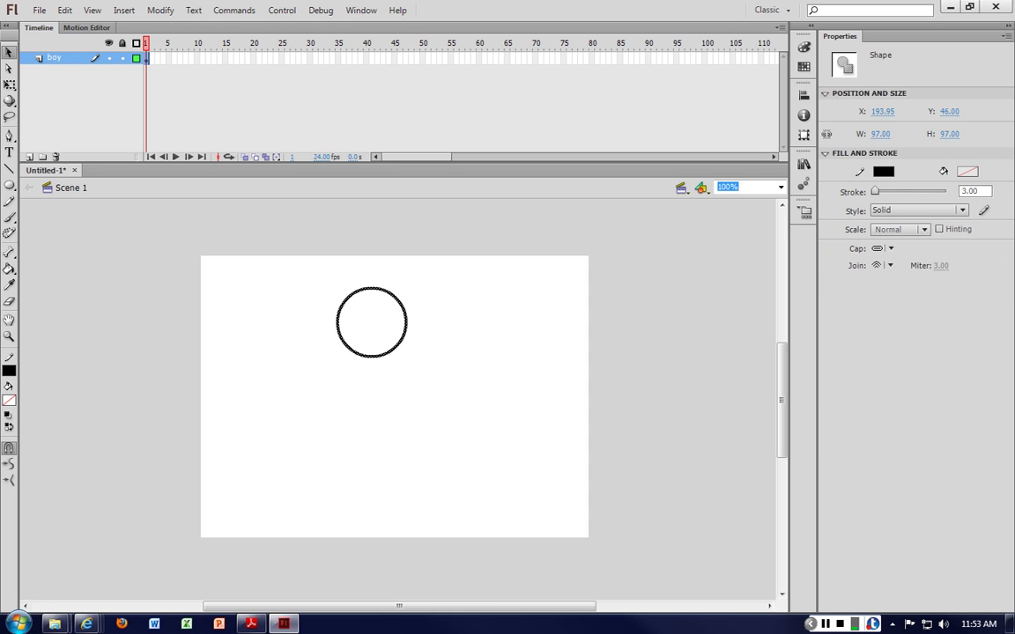
click(982, 191)
click(532, 308)
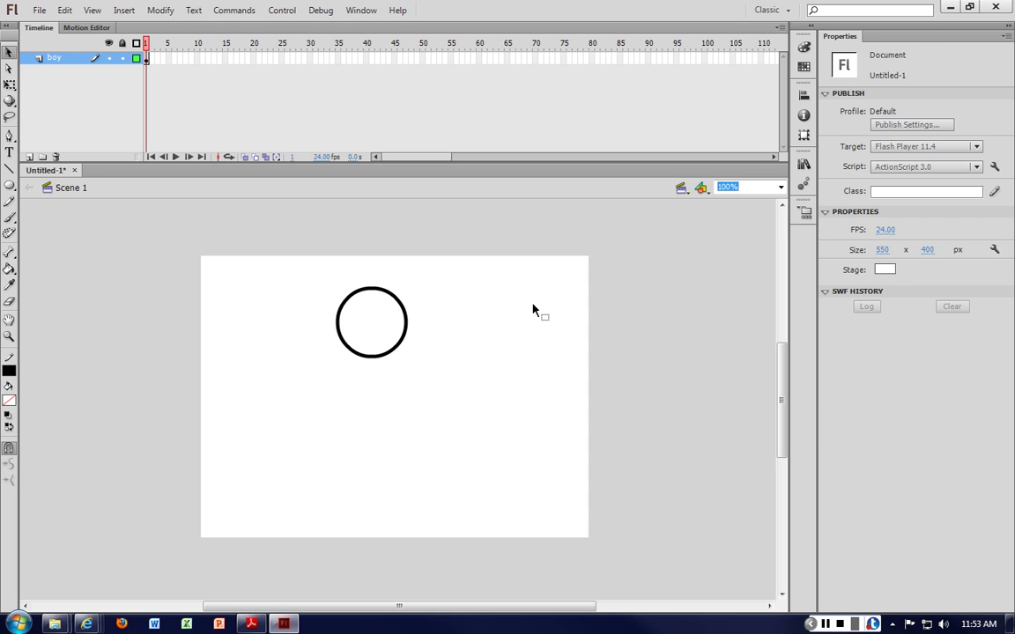
Step: Undo the accidental bend of the circle's outline and move the circle to about X 145, Y 22
mouse_move(409, 322)
mouse_down()
mouse_move(368, 294)
mouse_move(421, 297)
mouse_up()
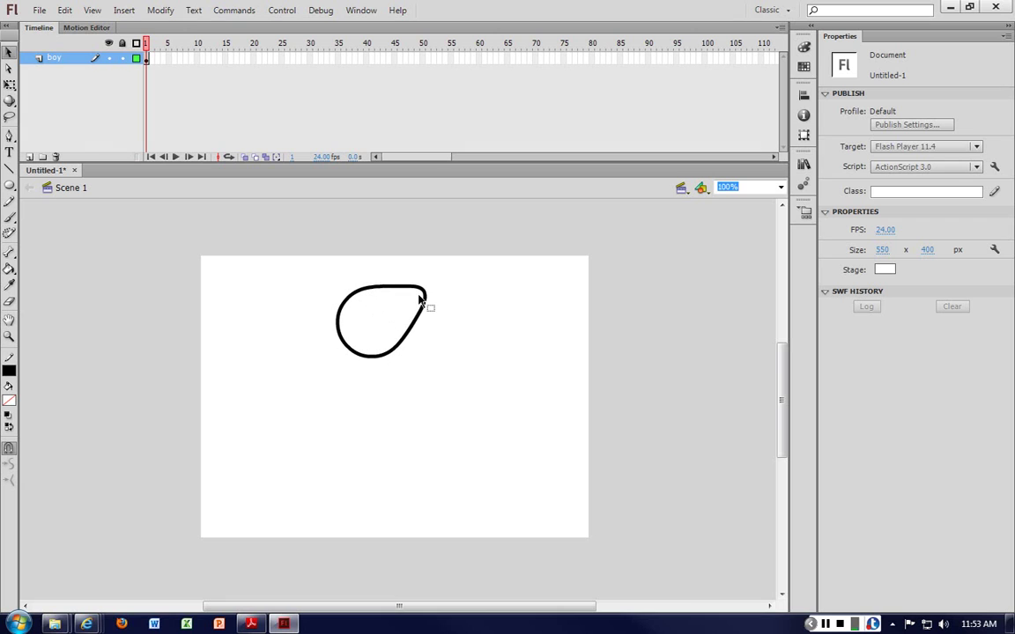
key(ctrl+z)
click(407, 324)
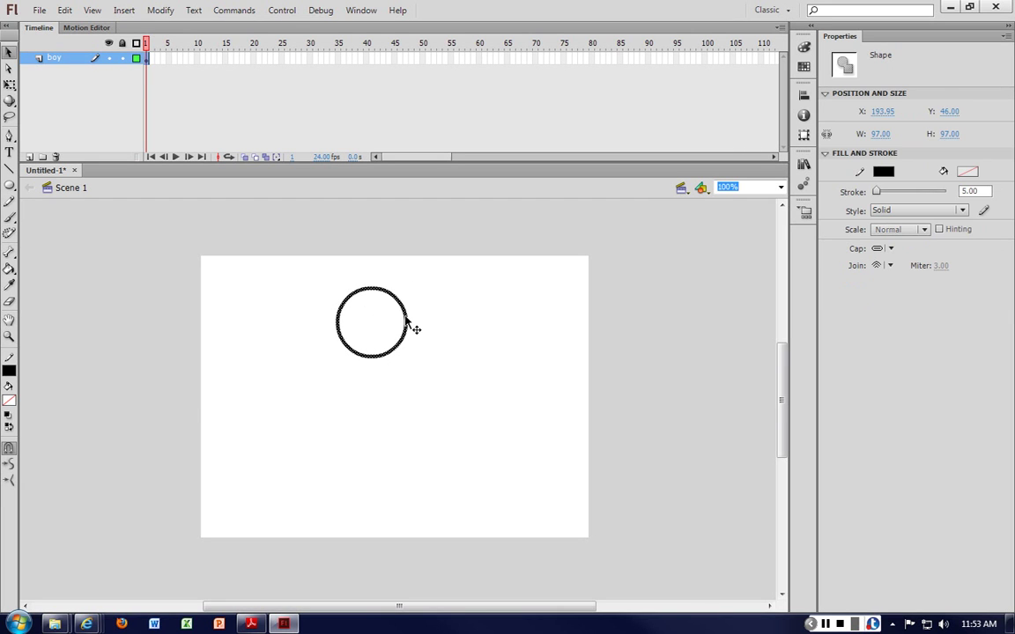
mouse_move(408, 326)
mouse_down()
mouse_move(325, 309)
mouse_move(343, 312)
mouse_move(342, 290)
mouse_move(369, 291)
mouse_up()
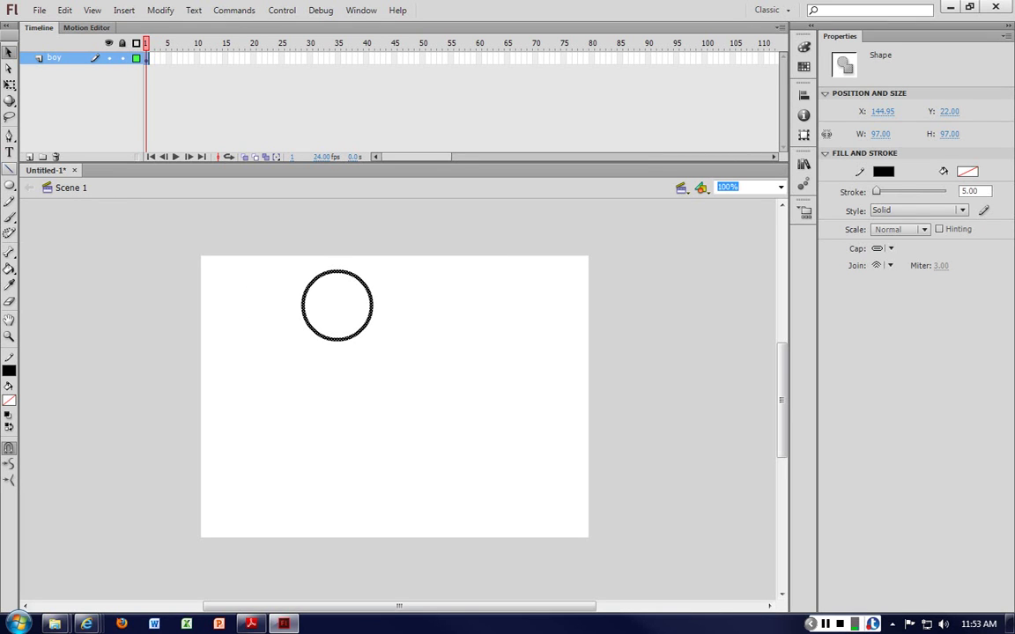
Step: Draw connected straight lines below the head for the neck, back, thigh and vertical lower leg
click(9, 168)
mouse_move(333, 342)
mouse_down()
mouse_move(292, 435)
mouse_move(336, 485)
mouse_move(314, 472)
mouse_move(316, 529)
mouse_up()
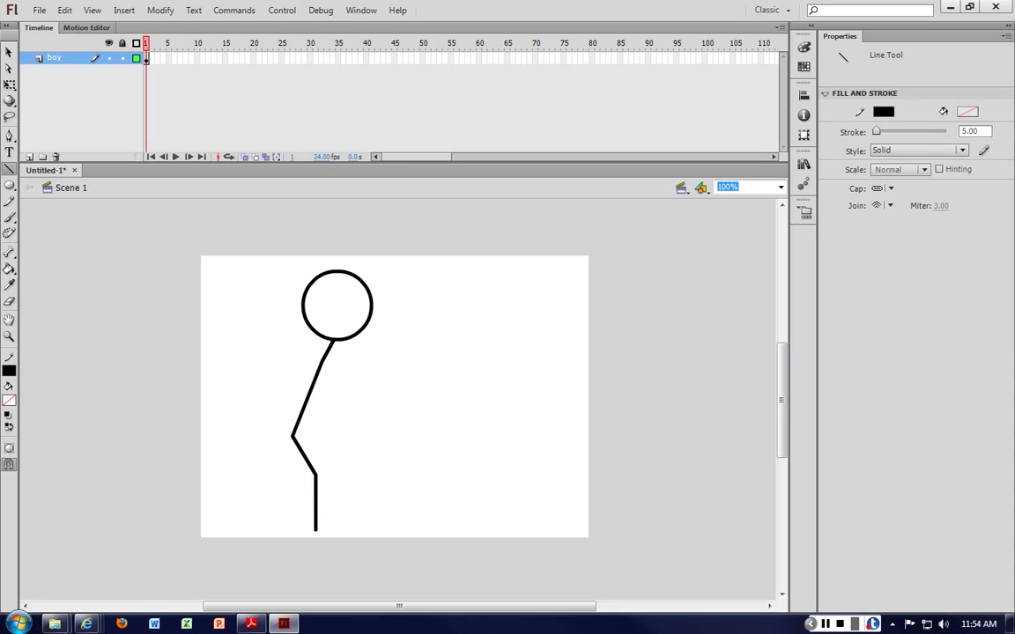
Step: Shrink the entire stick figure with Free Transform to leave more room on the stage
key(v)
drag(227, 254, 397, 574)
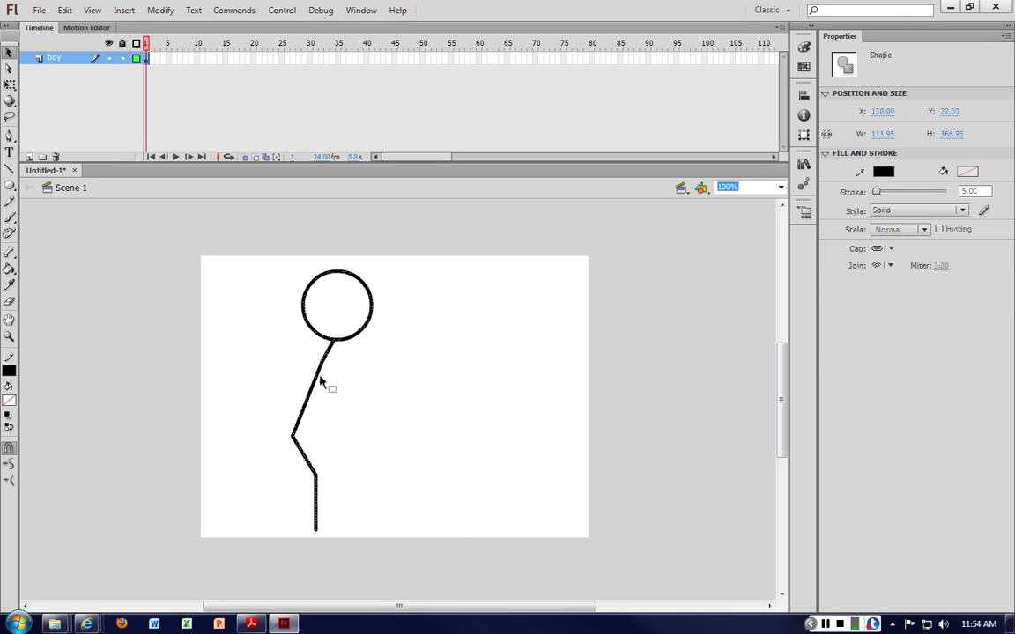
right_click(321, 377)
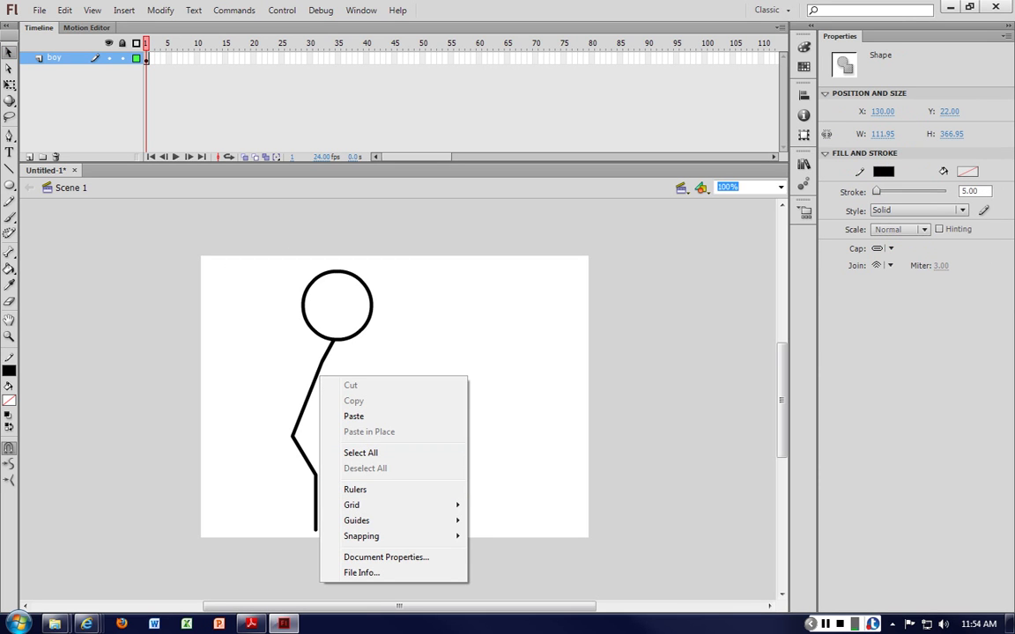
click(246, 240)
drag(247, 240, 384, 543)
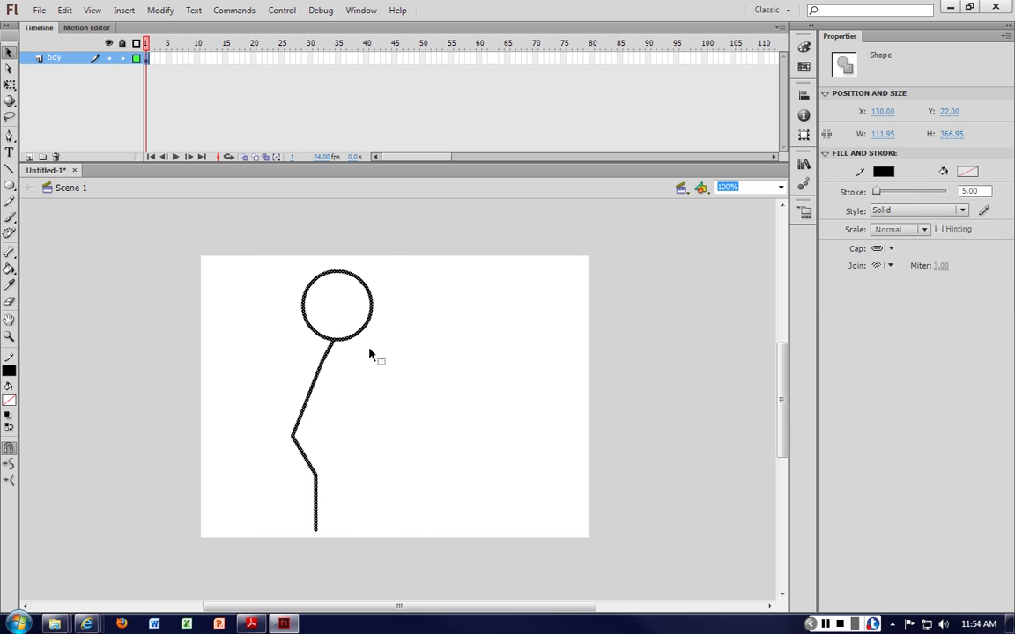
right_click(365, 334)
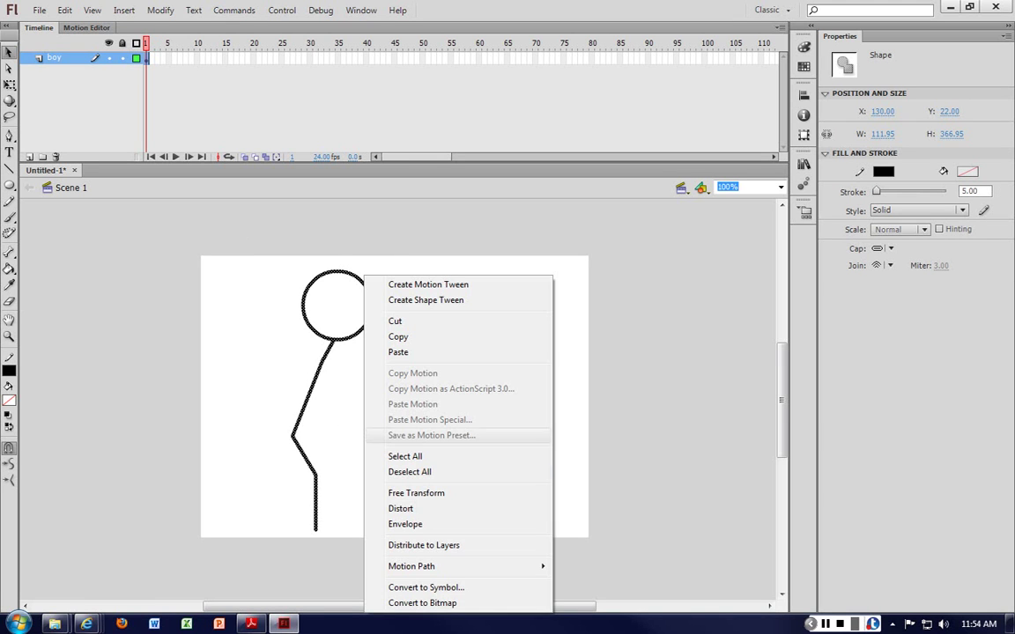
click(414, 493)
drag(376, 267, 348, 336)
click(423, 330)
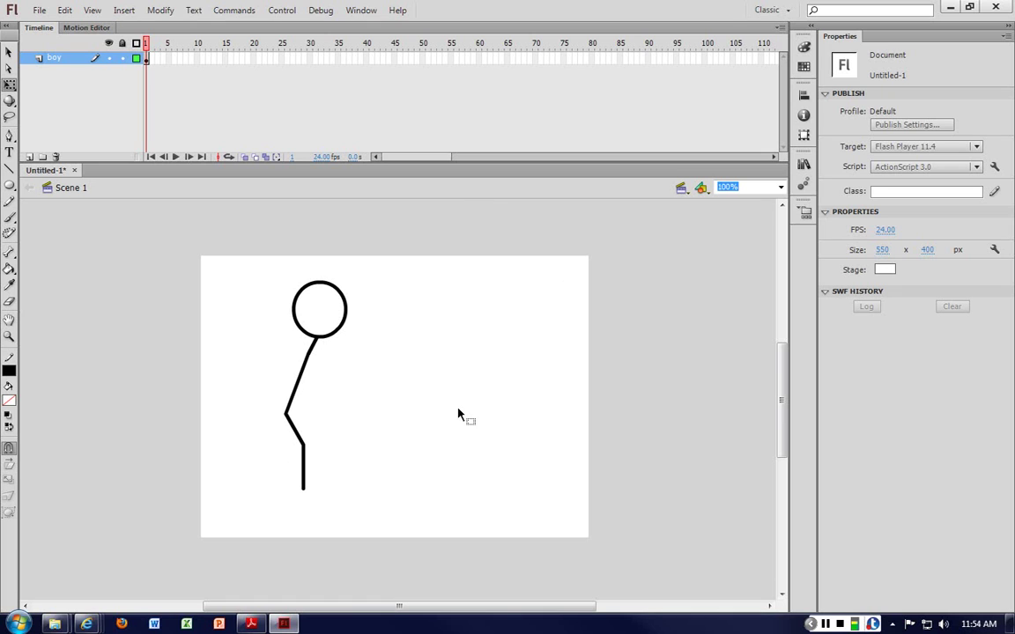
Step: Delete the vertical lower-leg line and extend the slanted thigh line downward into one straight front leg
click(304, 476)
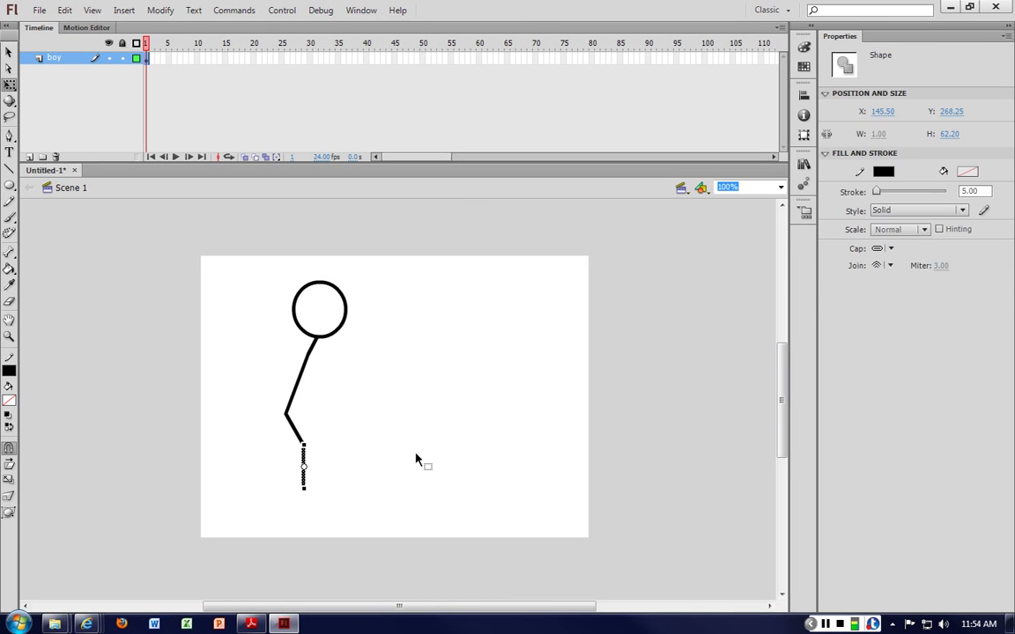
key(Delete)
drag(306, 451, 330, 493)
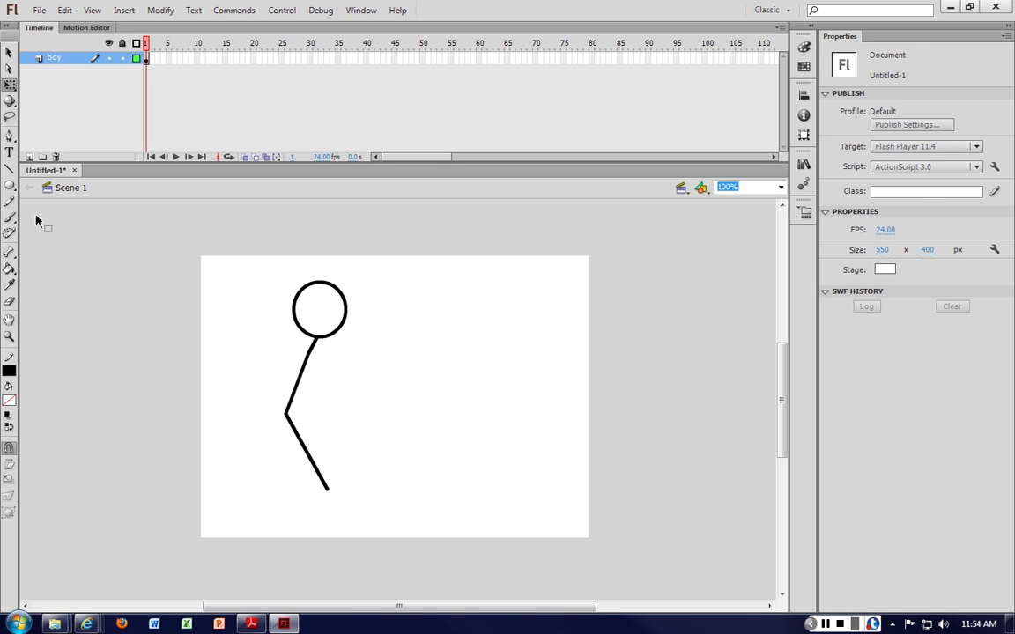
Step: Draw an oval foot about 75 by 26 px at the lower end of the front leg
click(9, 185)
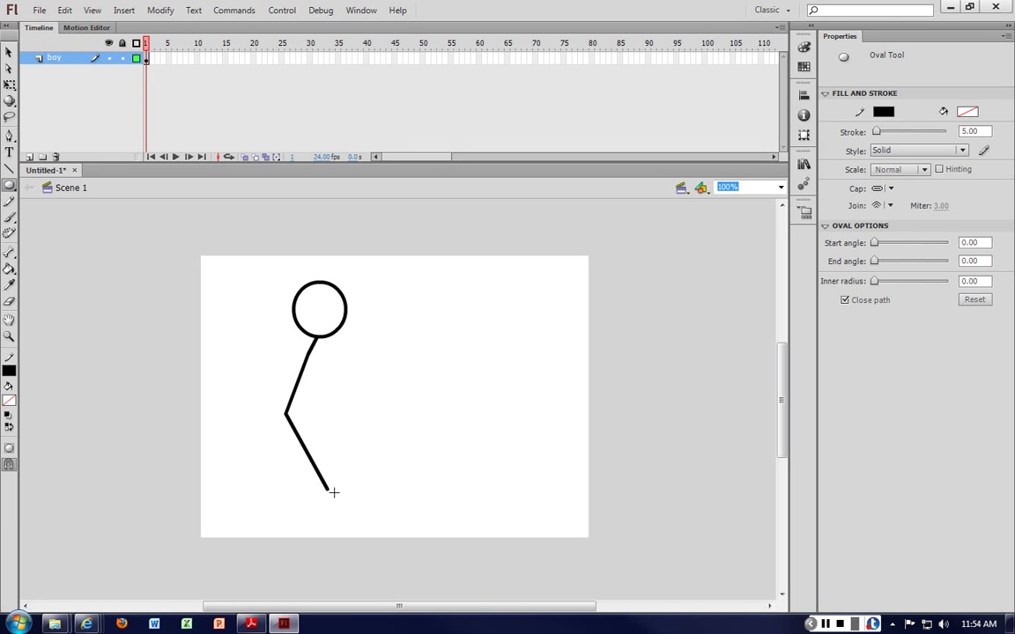
drag(327, 490, 365, 495)
key(v)
click(372, 496)
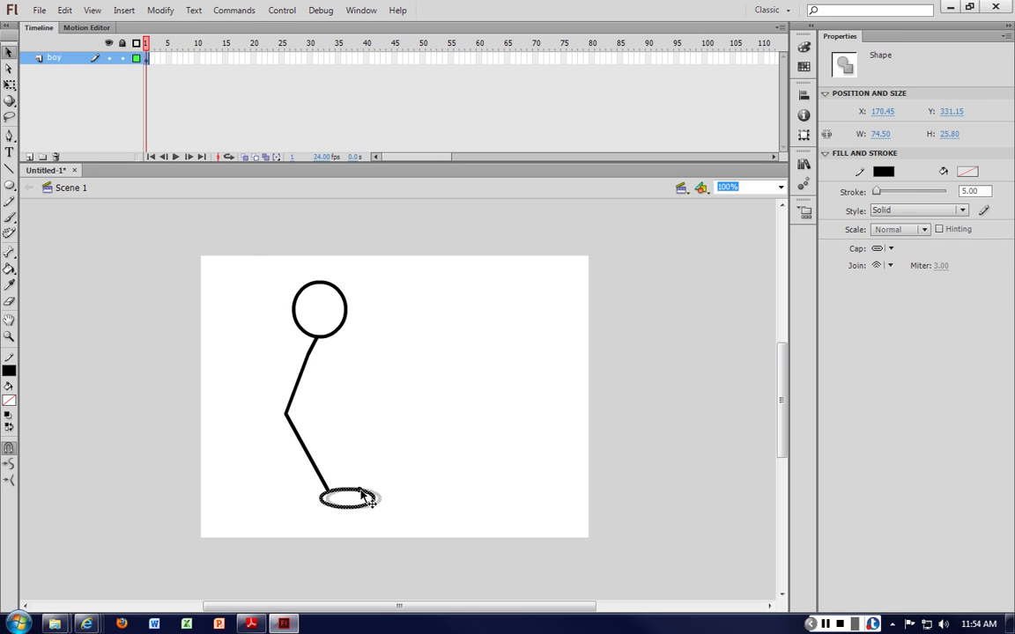
click(387, 445)
Step: Try drawing the rear leg as a straight line slanting back from the hip
key(n)
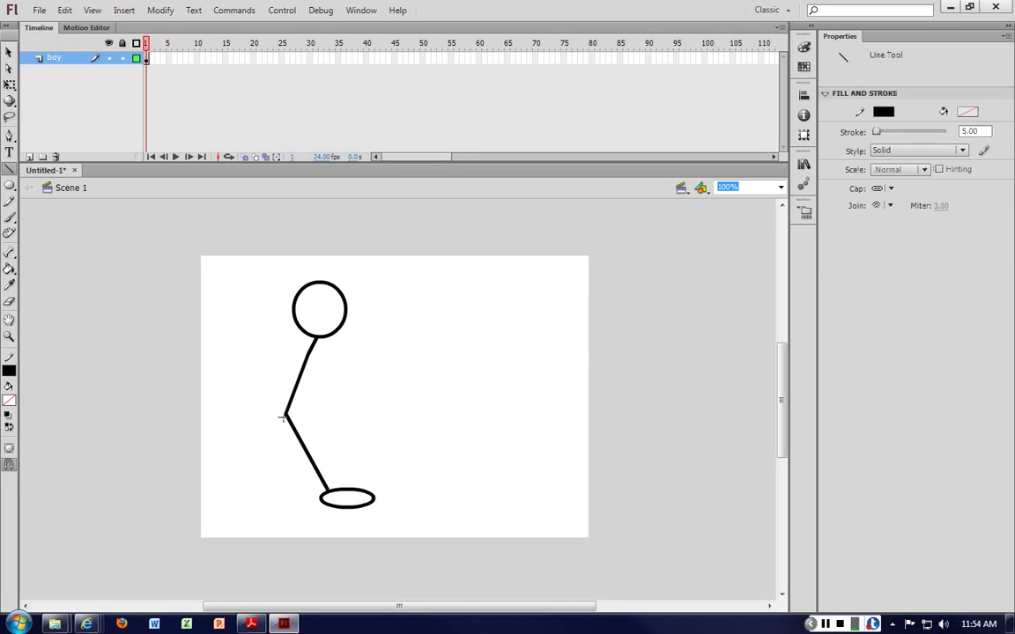
mouse_move(284, 418)
mouse_down()
mouse_move(262, 487)
mouse_move(249, 489)
mouse_up()
key(v)
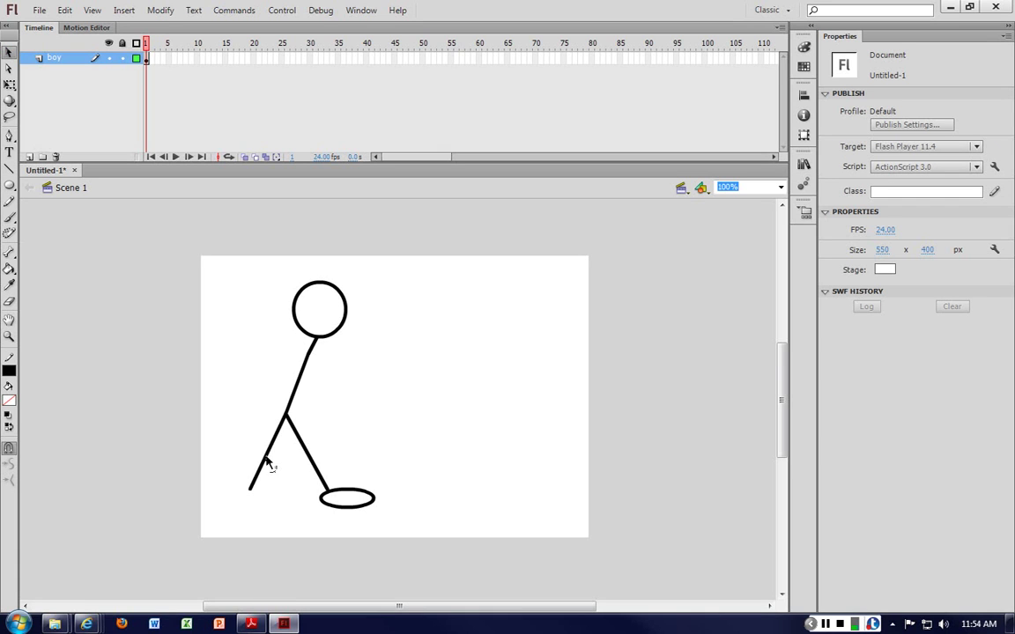
key(ctrl+z)
Step: Duplicate the front leg line and place the copy behind the figure, at about X 40, Y 242
click(311, 459)
key(ctrl+c)
click(356, 448)
key(ctrl+v)
drag(405, 416, 256, 479)
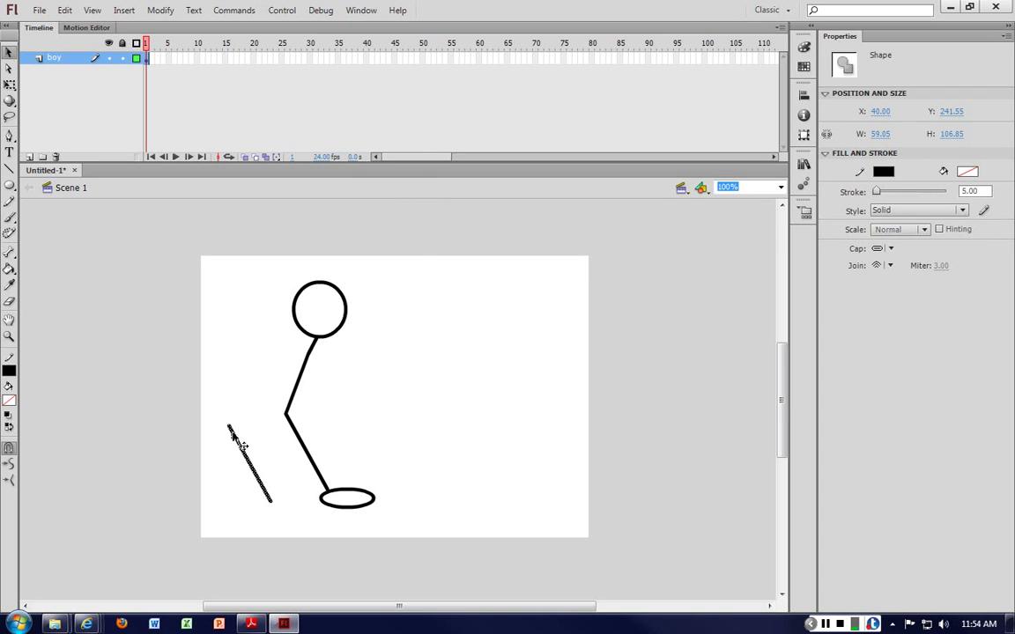
Step: Turn the copied line with Free Transform to slant backward and move its upper end to the hip as the rear leg
right_click(232, 431)
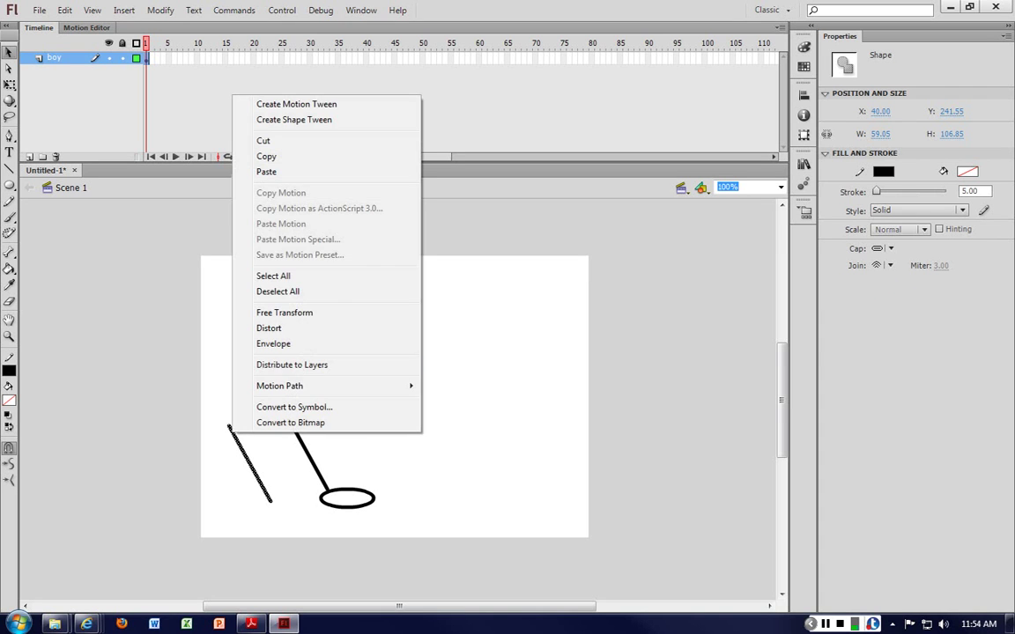
click(288, 314)
drag(233, 417, 283, 425)
click(266, 432)
click(267, 438)
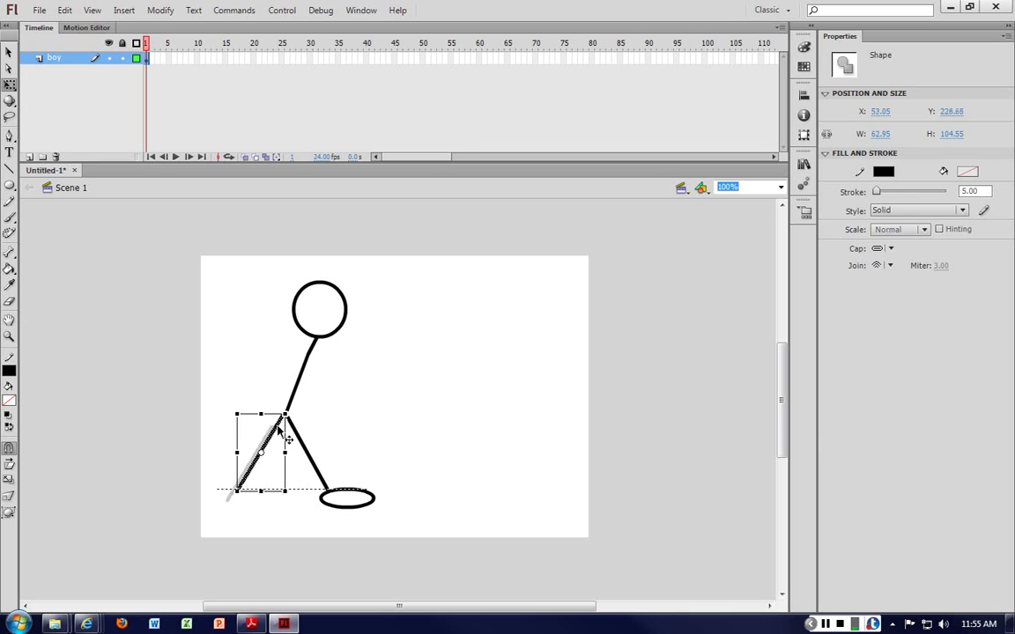
click(344, 449)
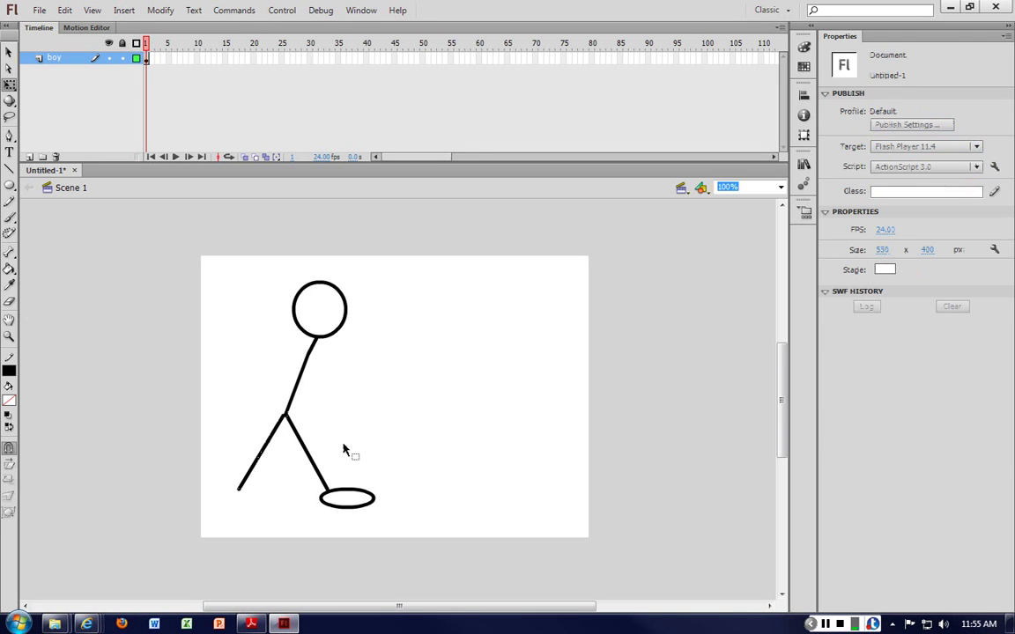
Step: Nudge the rear leg to about X 56 so its upper end joins the hip
click(280, 426)
key(Right)
key(Right)
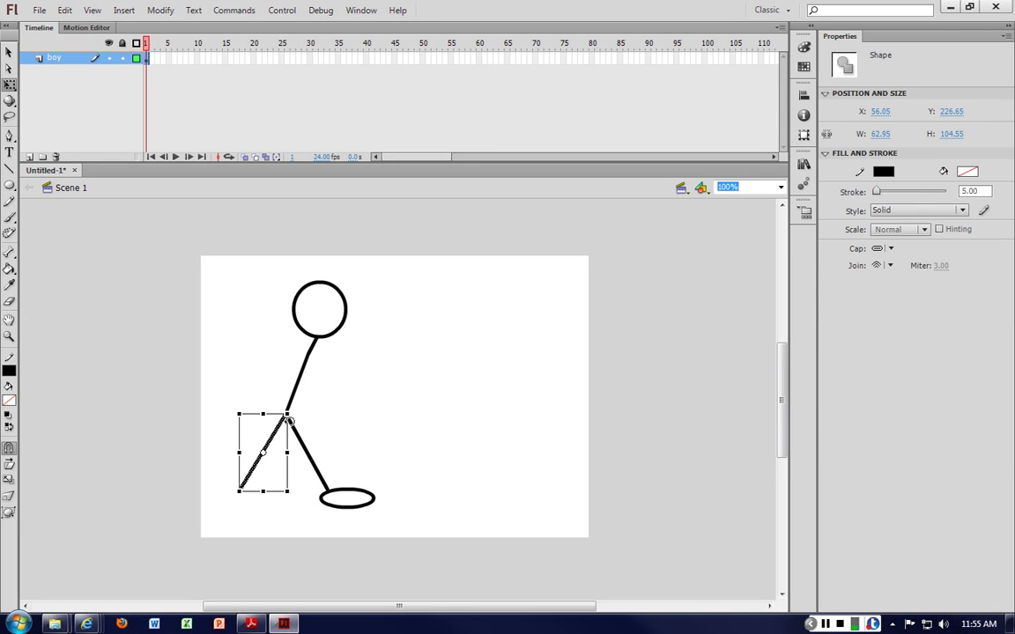
click(354, 411)
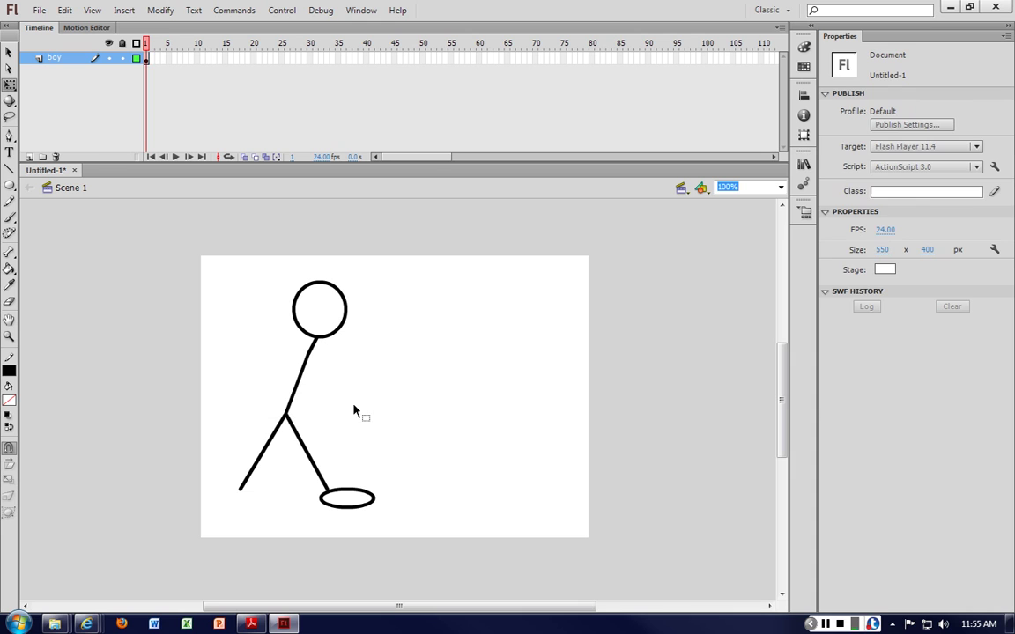
Step: Replace the oval foot with a short horizontal line at the lower end of the front leg
click(359, 498)
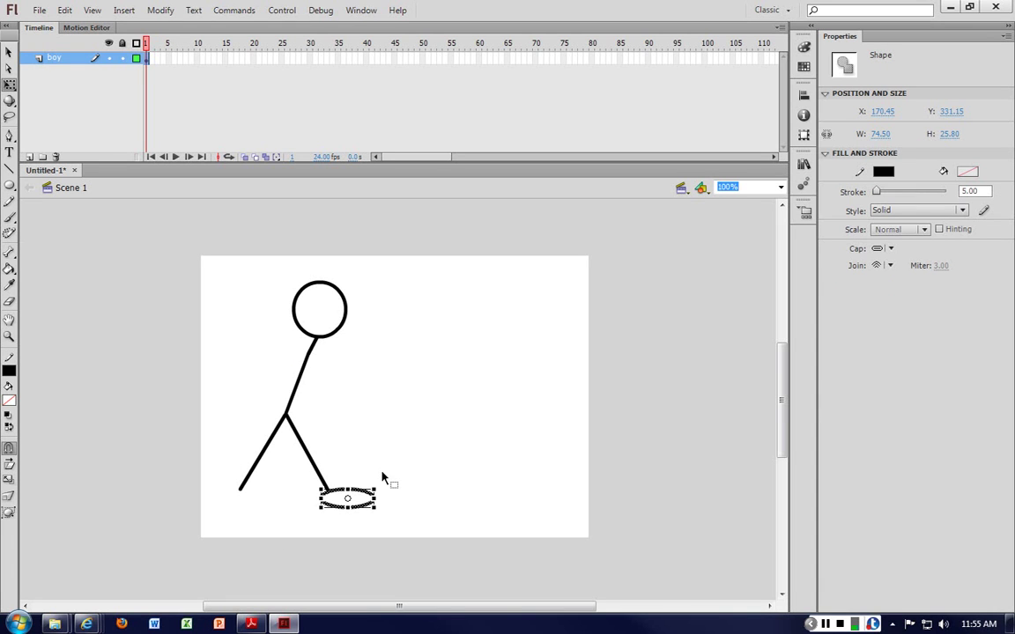
key(Delete)
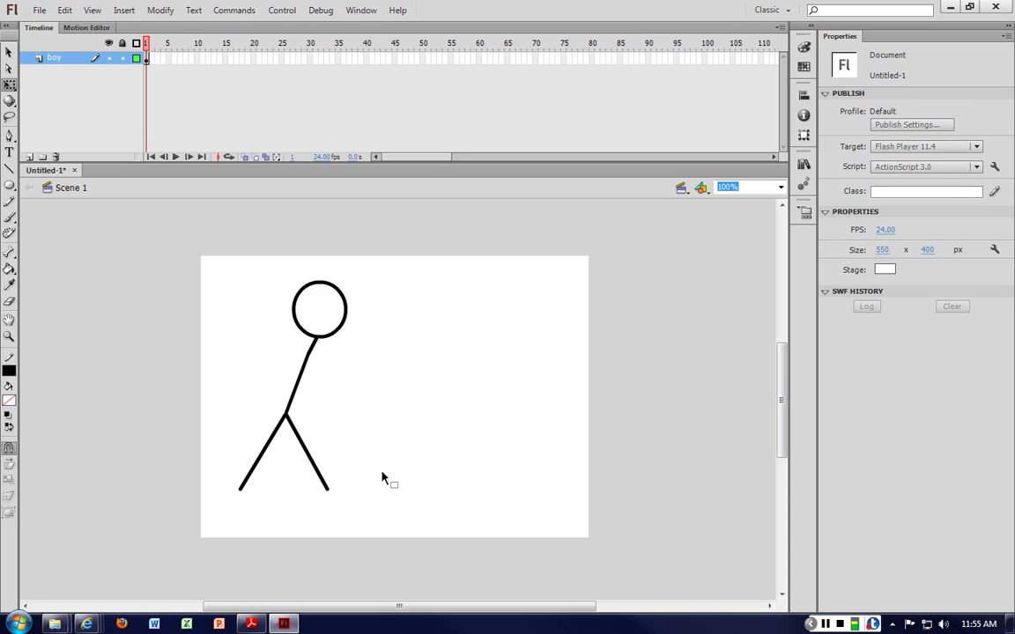
key(n)
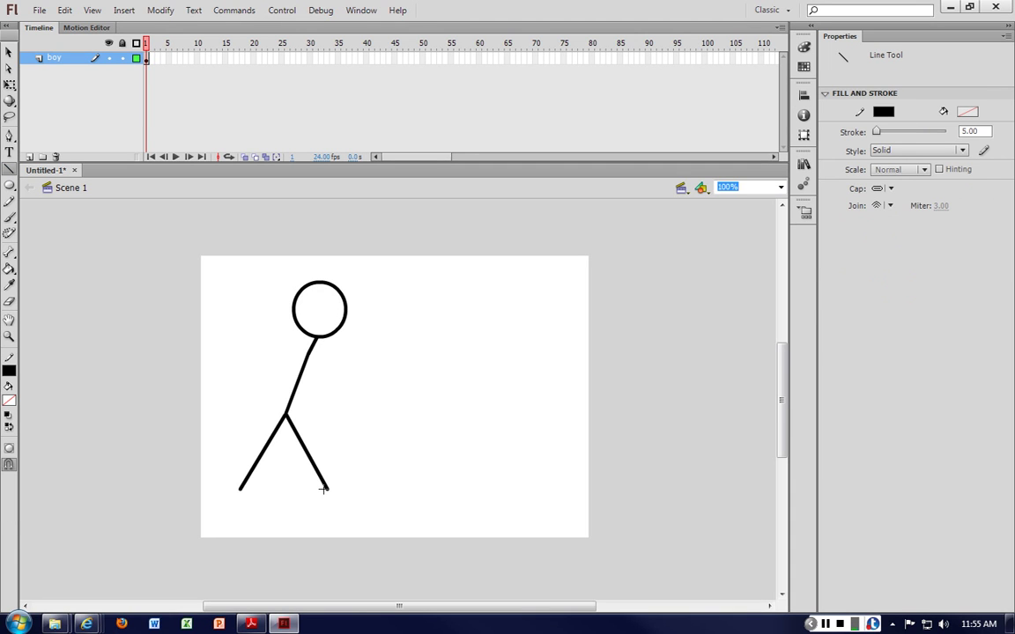
drag(319, 489, 358, 488)
key(v)
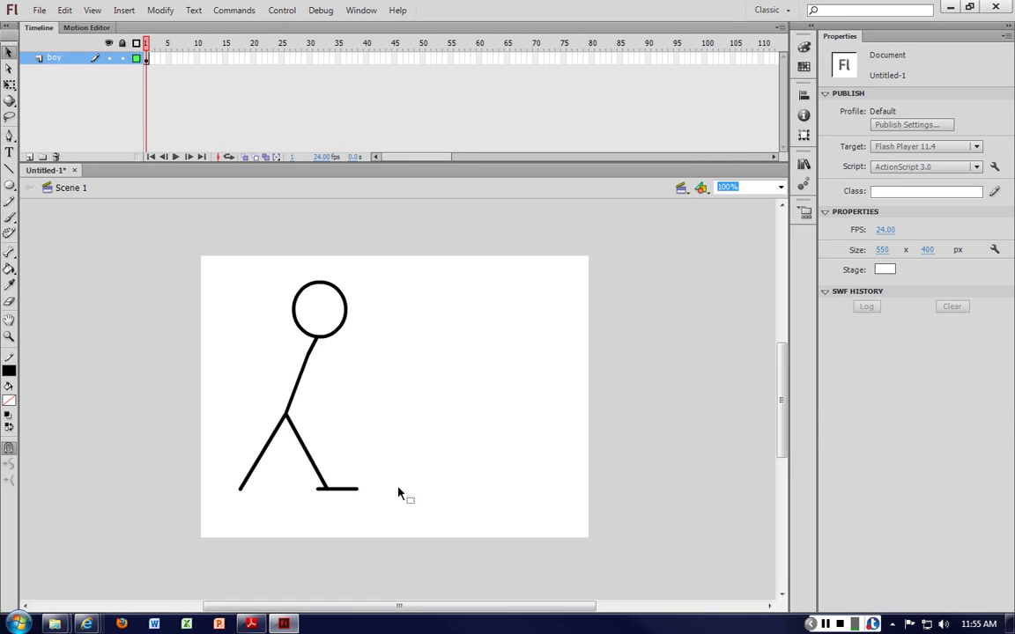
Step: Duplicate the front foot line and place the copy at the rear leg's lower end, at about X 44, Y 334
click(357, 490)
shift+click(328, 490)
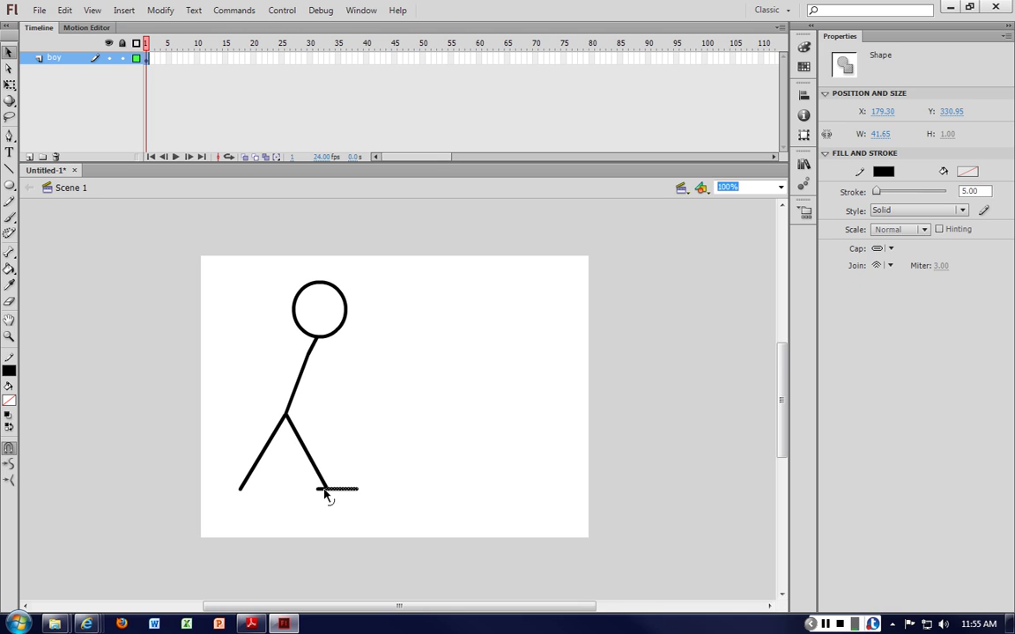
key(ctrl+c)
key(ctrl+v)
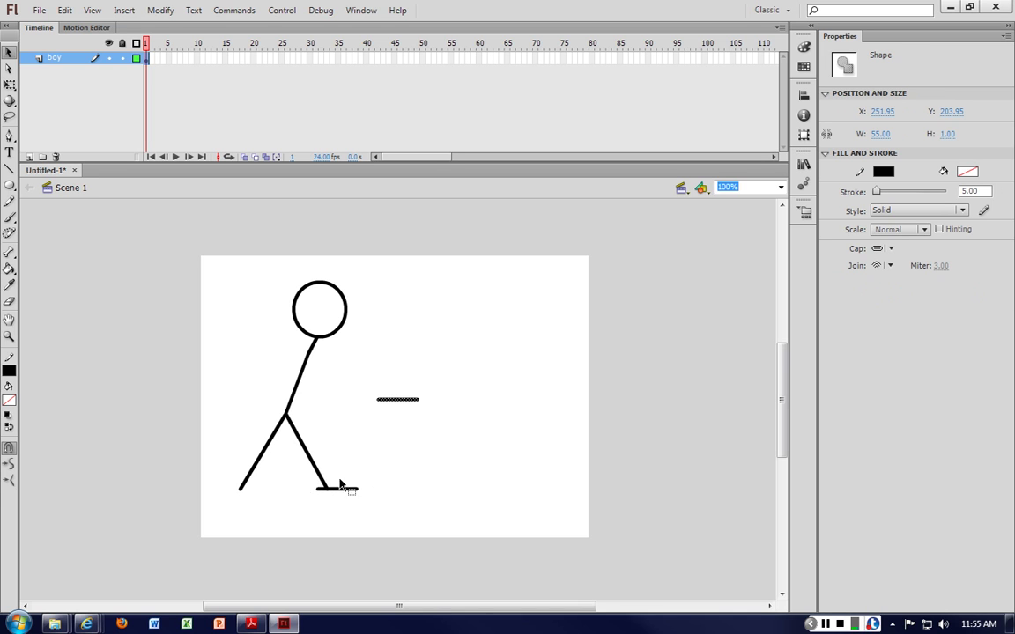
mouse_move(401, 399)
mouse_down()
mouse_move(273, 499)
mouse_move(402, 421)
mouse_up()
click(370, 382)
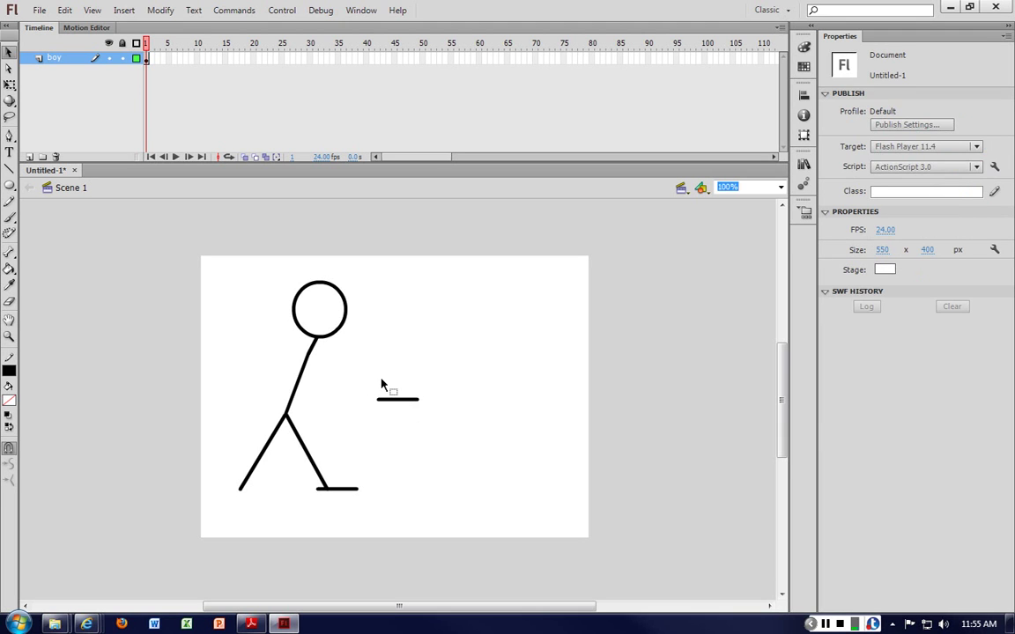
click(401, 399)
click(376, 389)
mouse_move(360, 385)
mouse_down()
mouse_move(456, 434)
mouse_move(426, 404)
mouse_up()
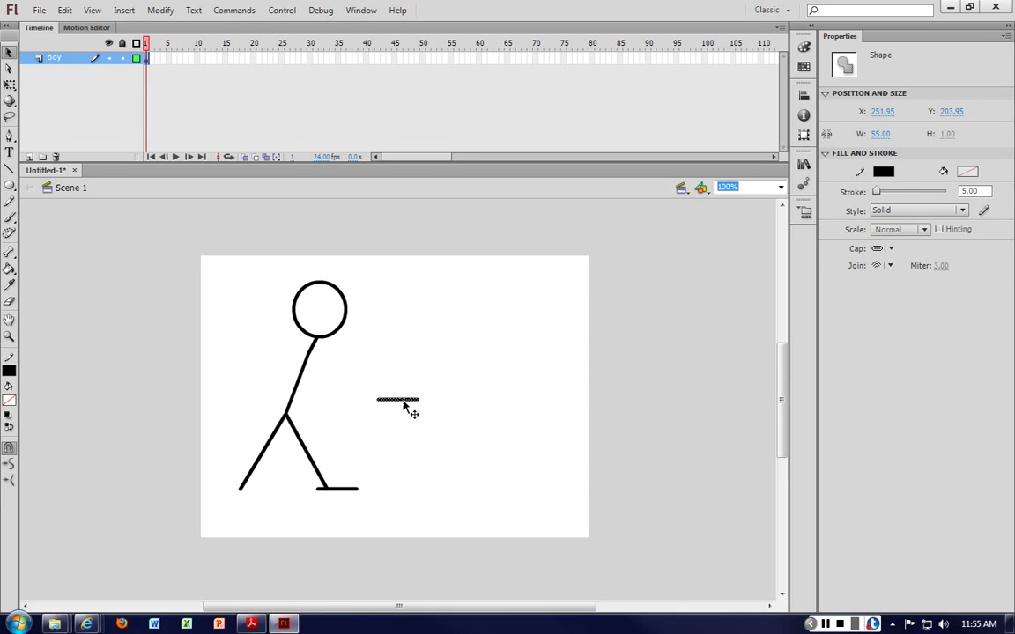
drag(405, 404, 261, 495)
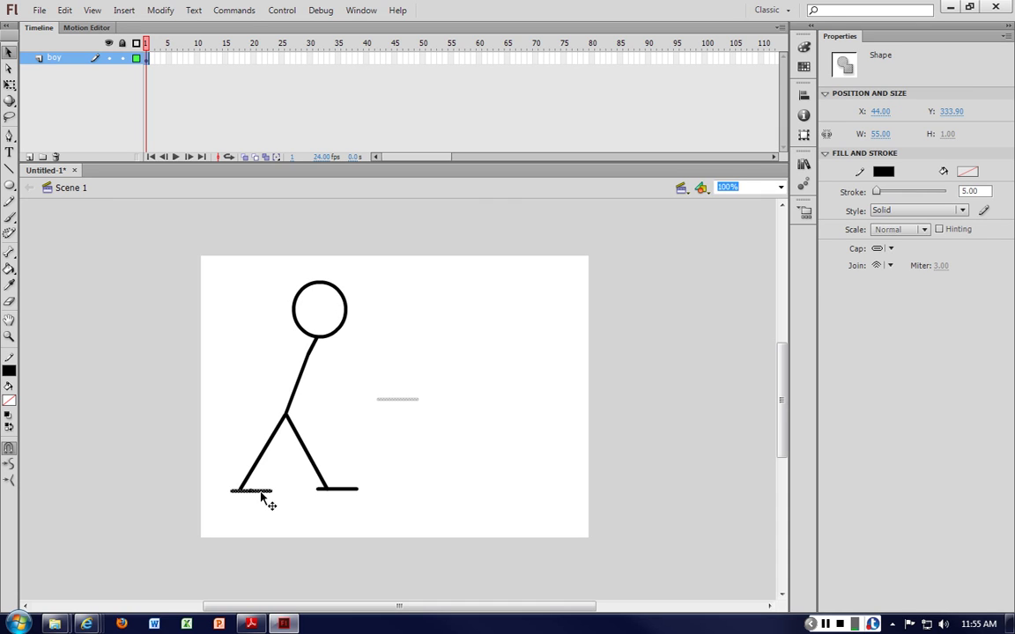
click(384, 429)
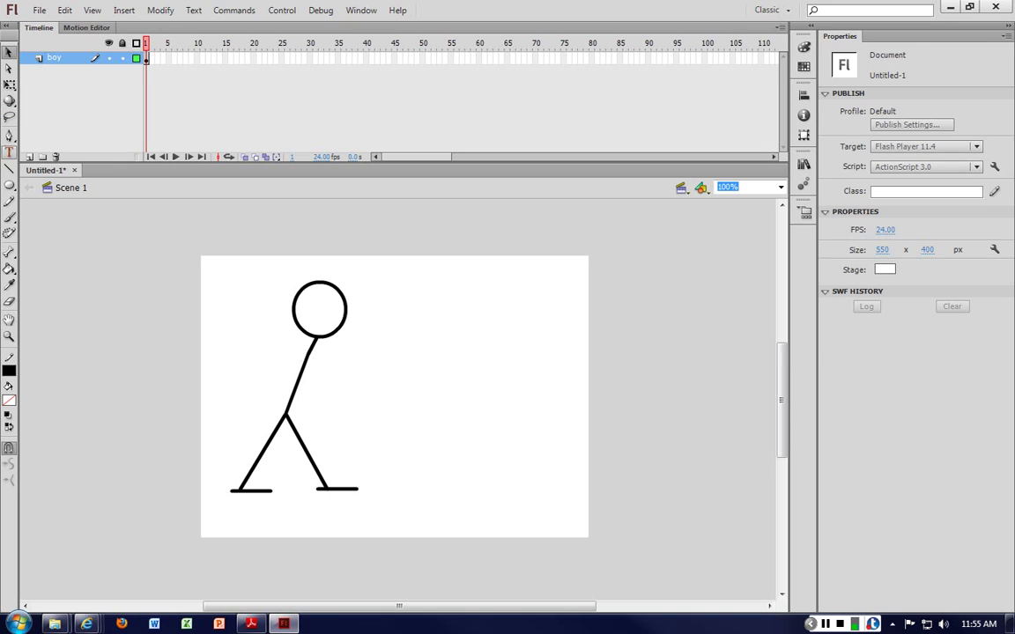
Step: Draw the front arm as a straight line slanting forward and down from the shoulder, about 82 px wide and 78 px high
click(9, 168)
drag(308, 355, 366, 409)
click(9, 52)
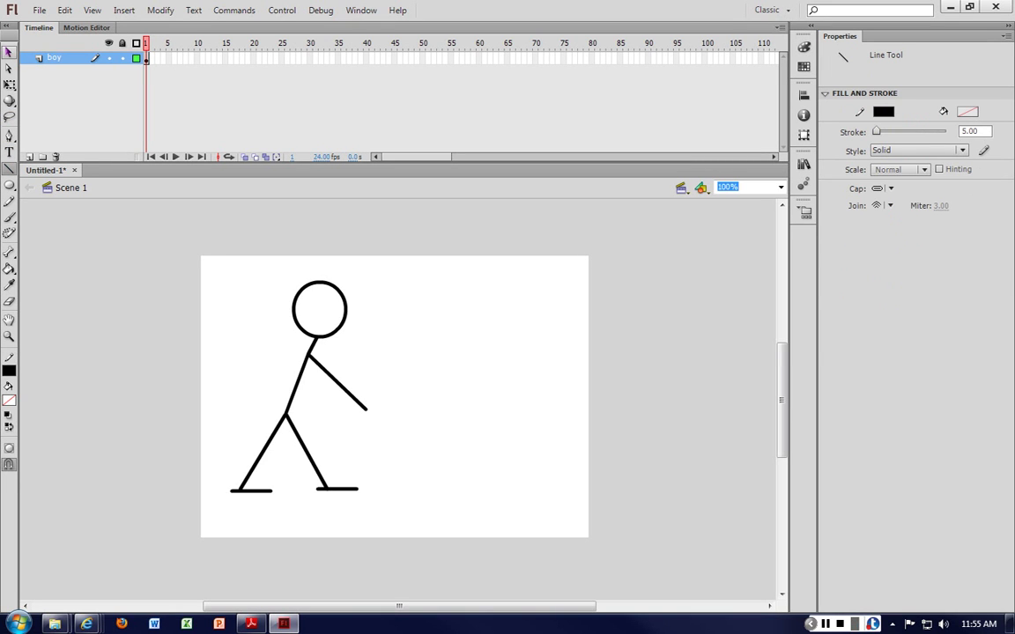
Step: Duplicate the front arm line and mirror the copy horizontally with Free Transform so it slants backward
click(358, 403)
click(388, 396)
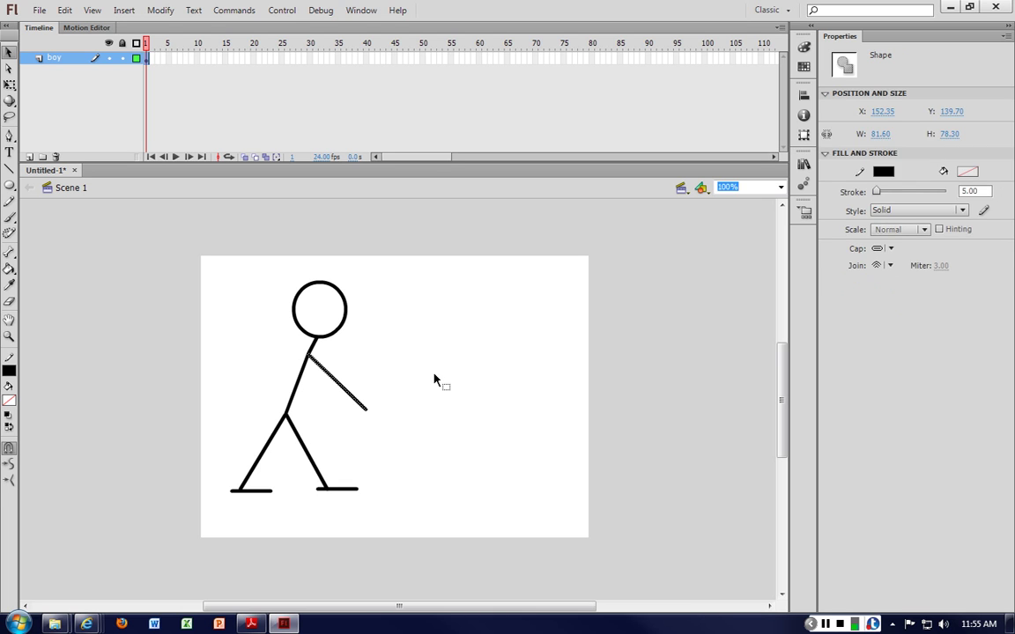
key(ctrl+v)
right_click(403, 414)
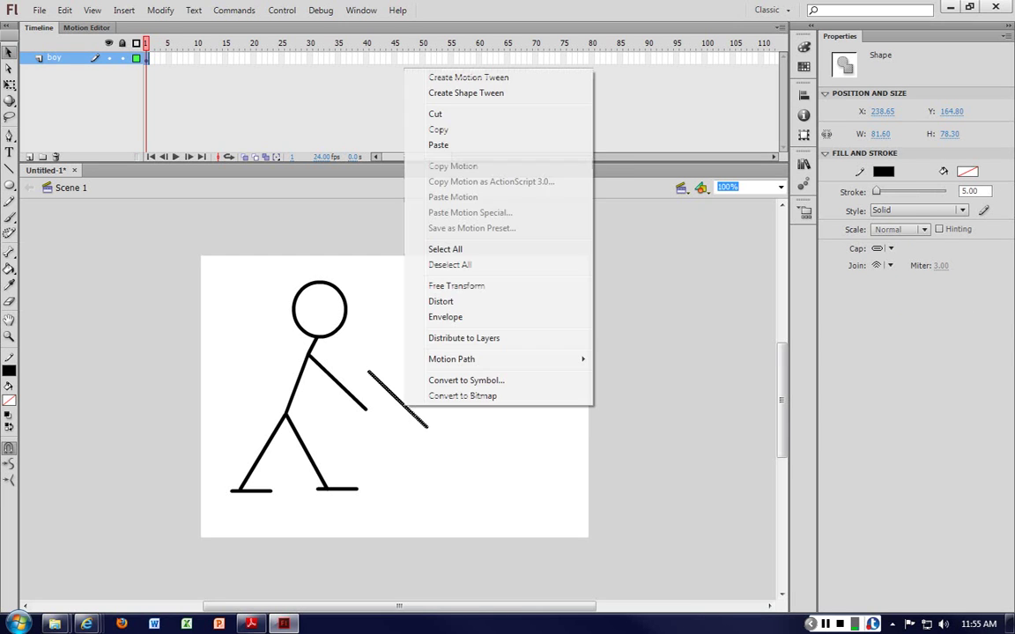
click(456, 286)
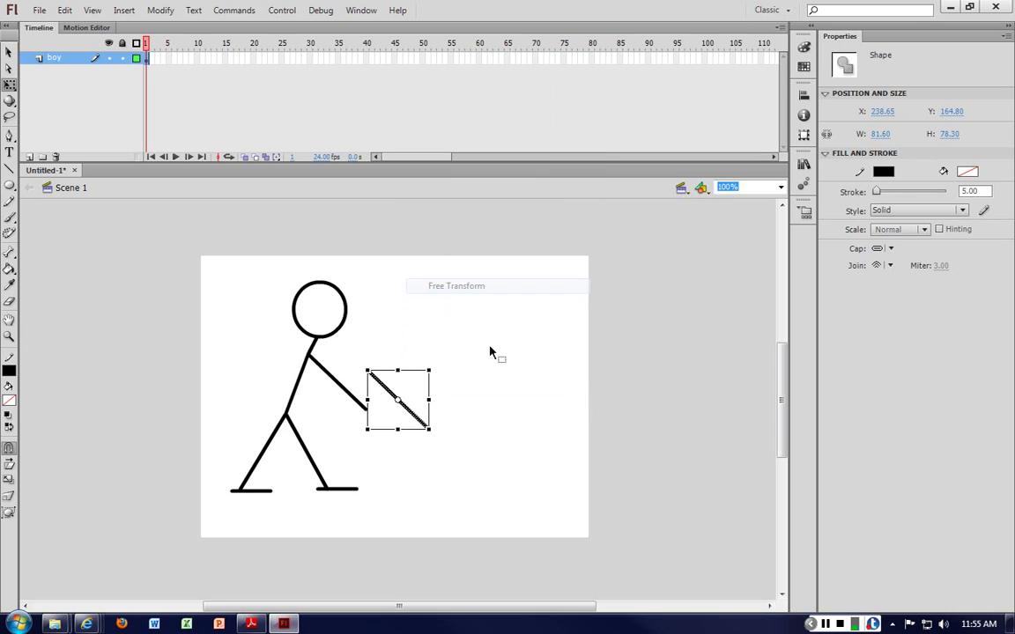
drag(433, 399, 306, 399)
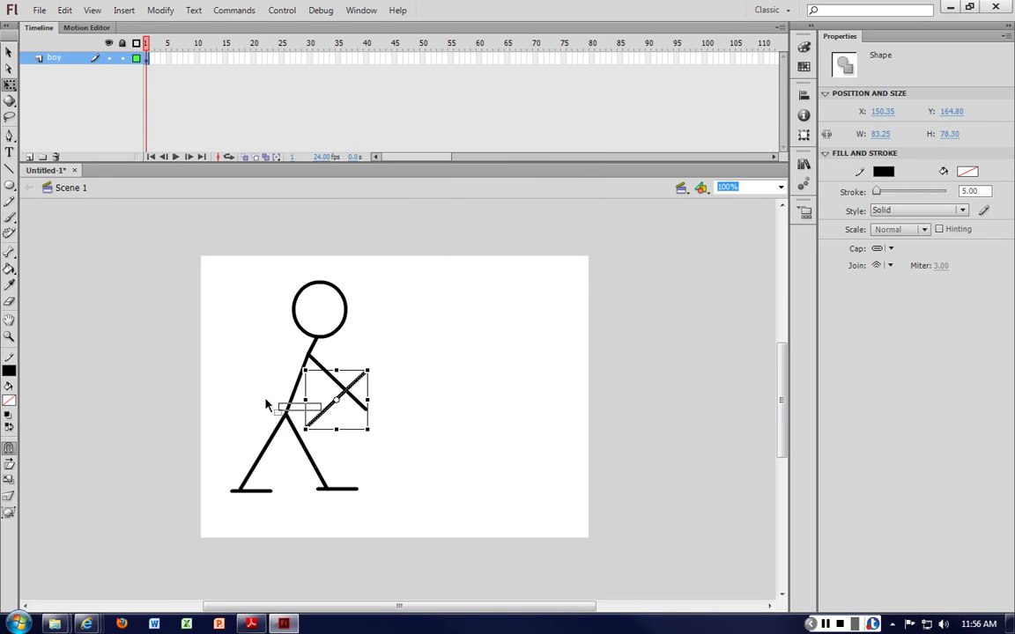
Step: Move the whole mirrored line behind the torso so its upper end joins the shoulder as the rear arm
click(290, 403)
click(328, 407)
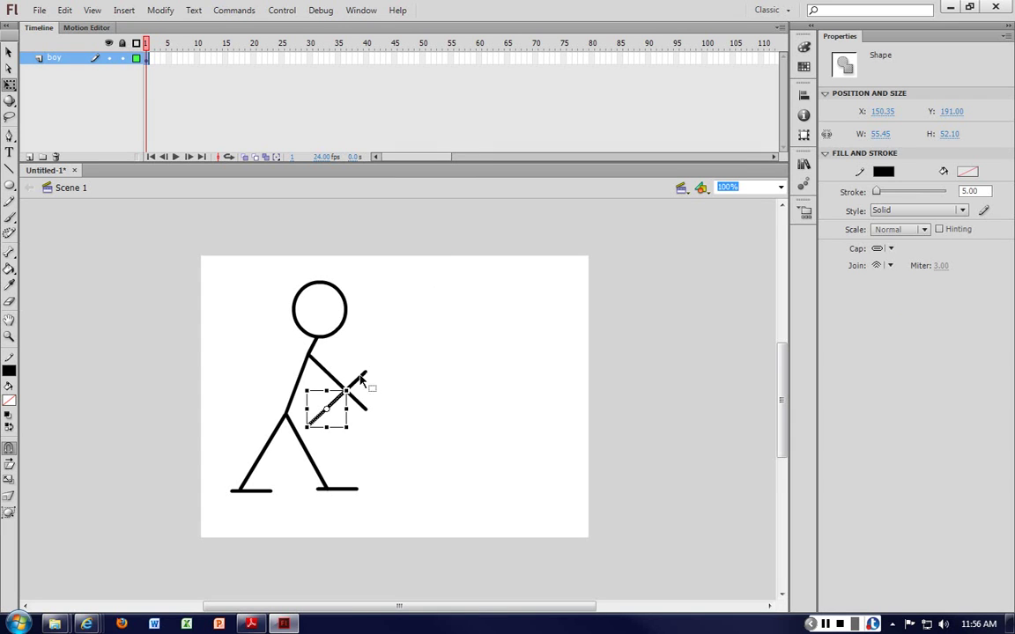
shift+click(360, 377)
drag(328, 419, 266, 402)
click(423, 337)
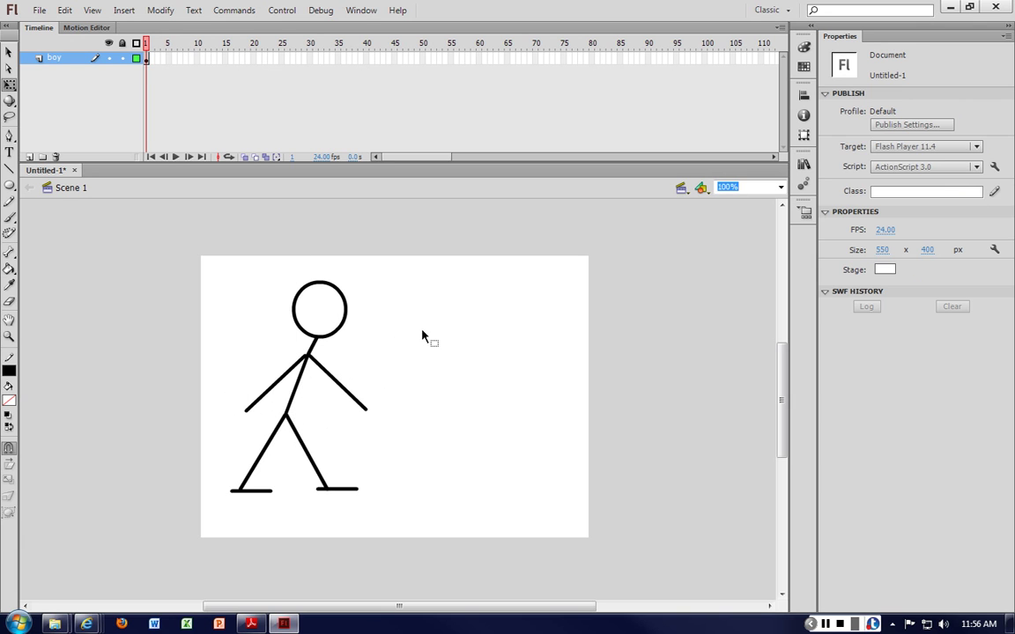
click(299, 373)
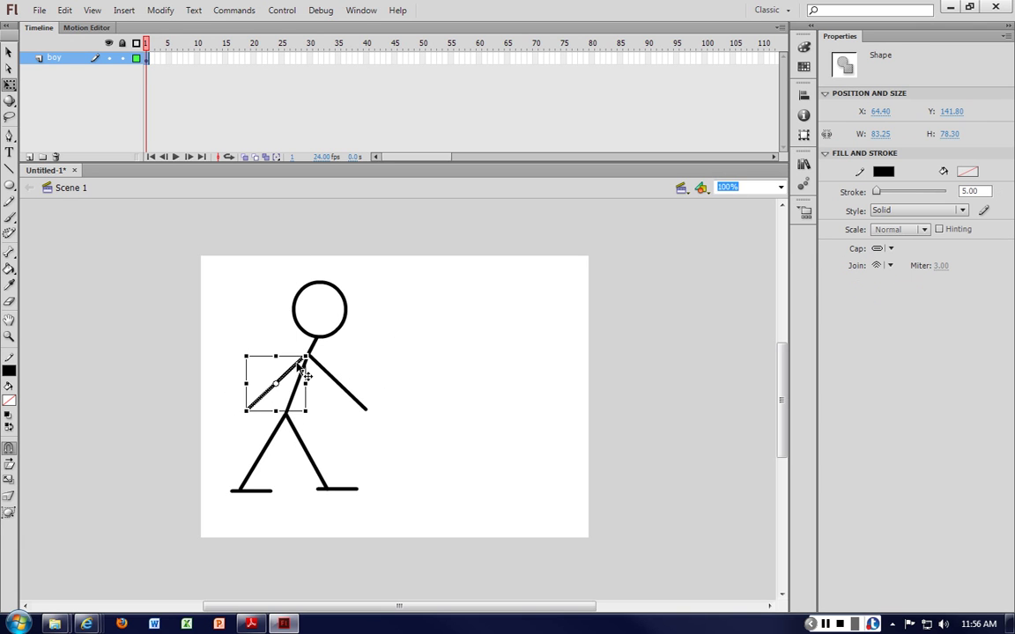
click(362, 344)
Step: Draw a short, slightly rising line across the front arm's lower end as the hand, about 36 px wide and 14 px high
key(n)
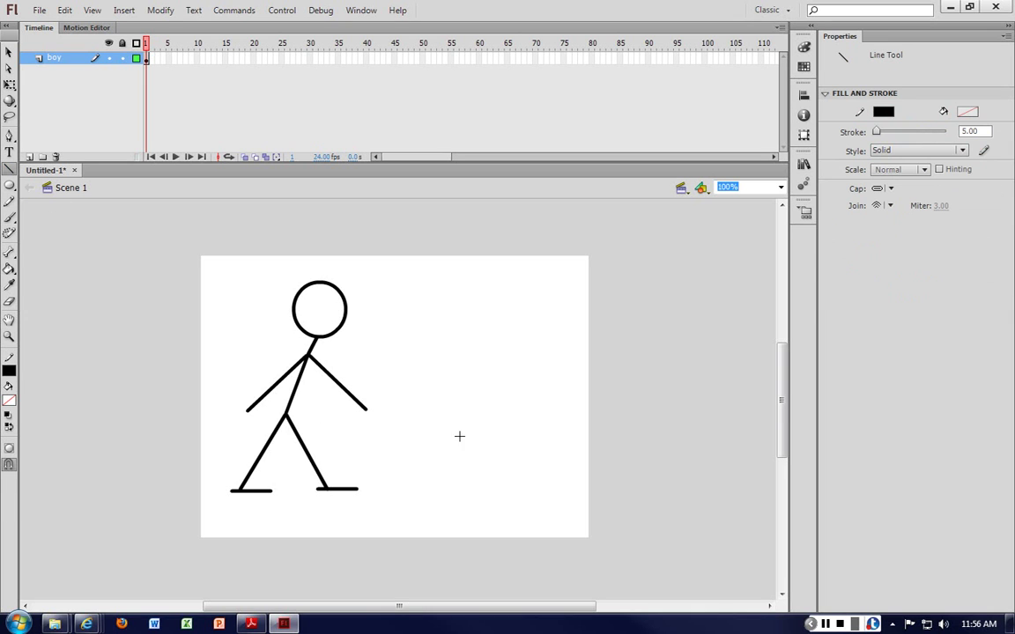
drag(364, 410, 388, 401)
drag(384, 404, 385, 403)
key(v)
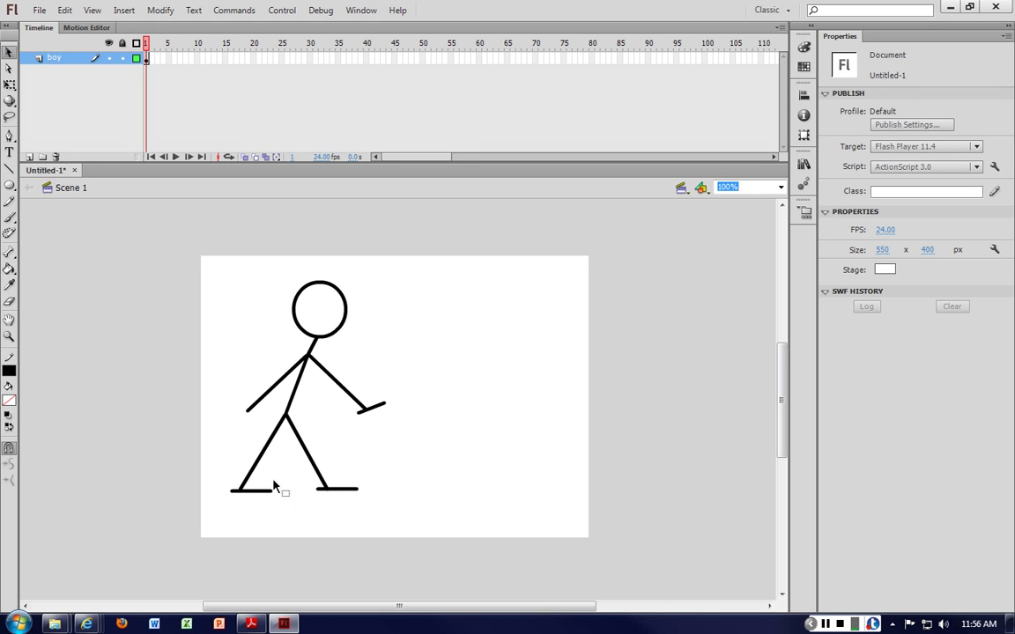
Step: Duplicate the front hand line and place the copy just below the rear arm's end, at about X 41, Y 229
click(374, 409)
click(443, 436)
click(411, 406)
drag(410, 406, 249, 422)
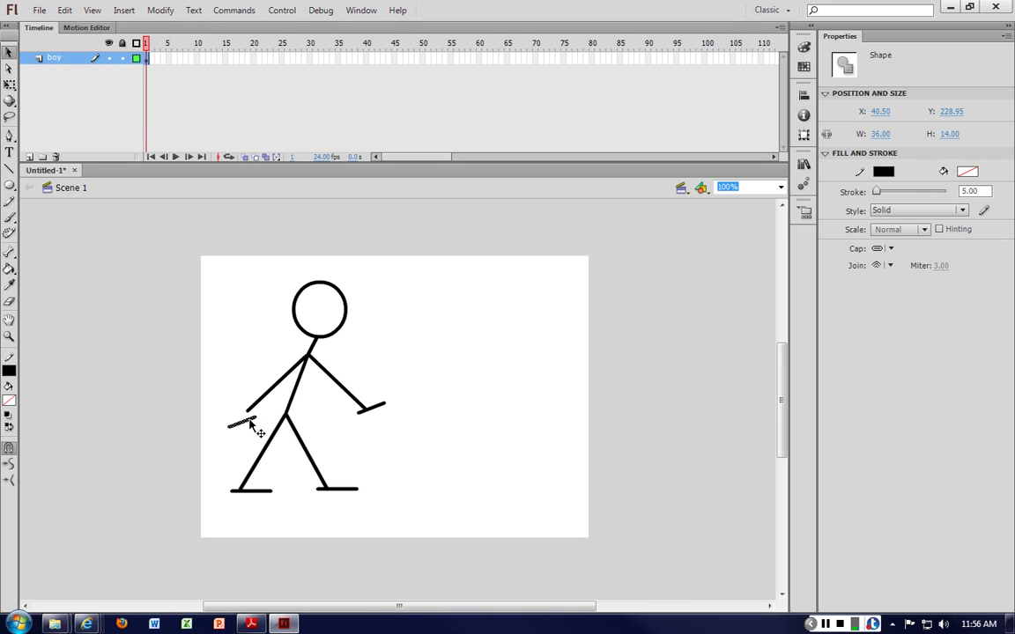
Step: Rotate the copied hand clockwise with Free Transform until it slopes slightly downward toward the body
right_click(249, 423)
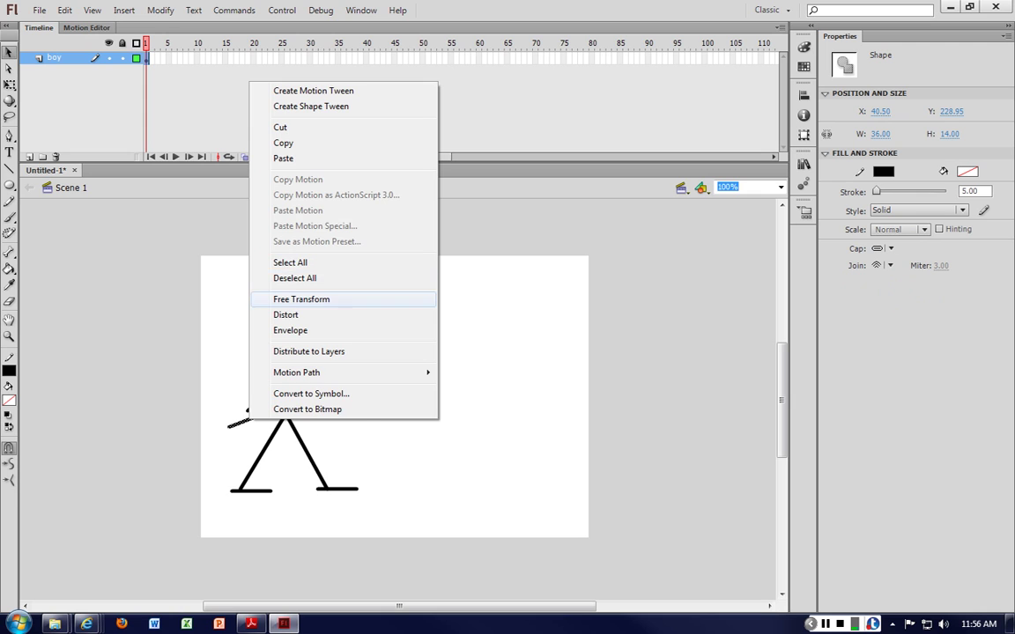
click(299, 299)
drag(262, 408, 267, 417)
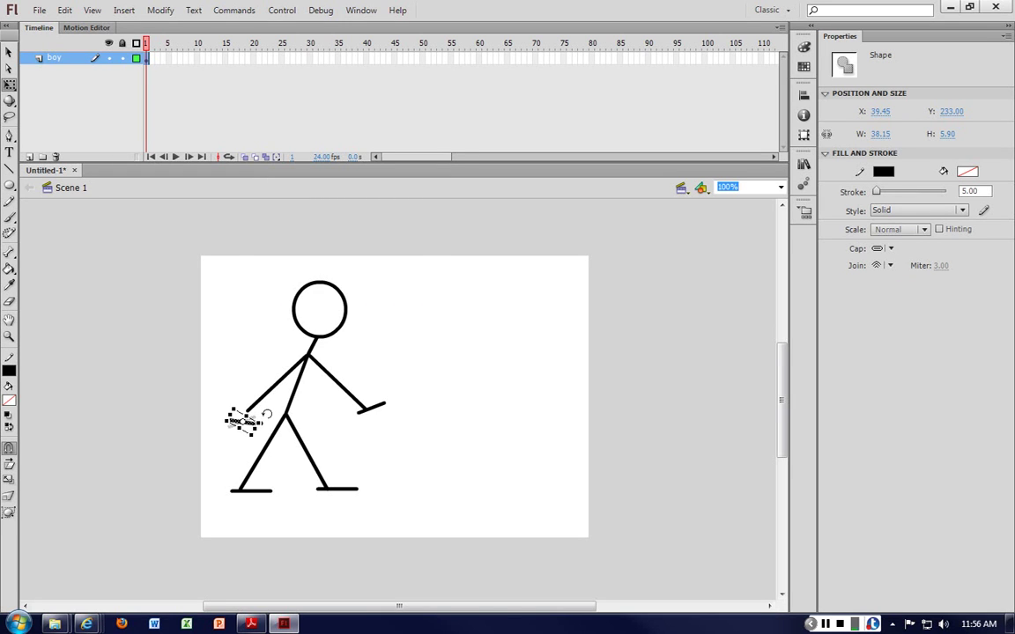
click(232, 383)
Step: Move the rotated hand up to about Y 220 so it joins the lower end of the rear arm
click(240, 424)
click(231, 398)
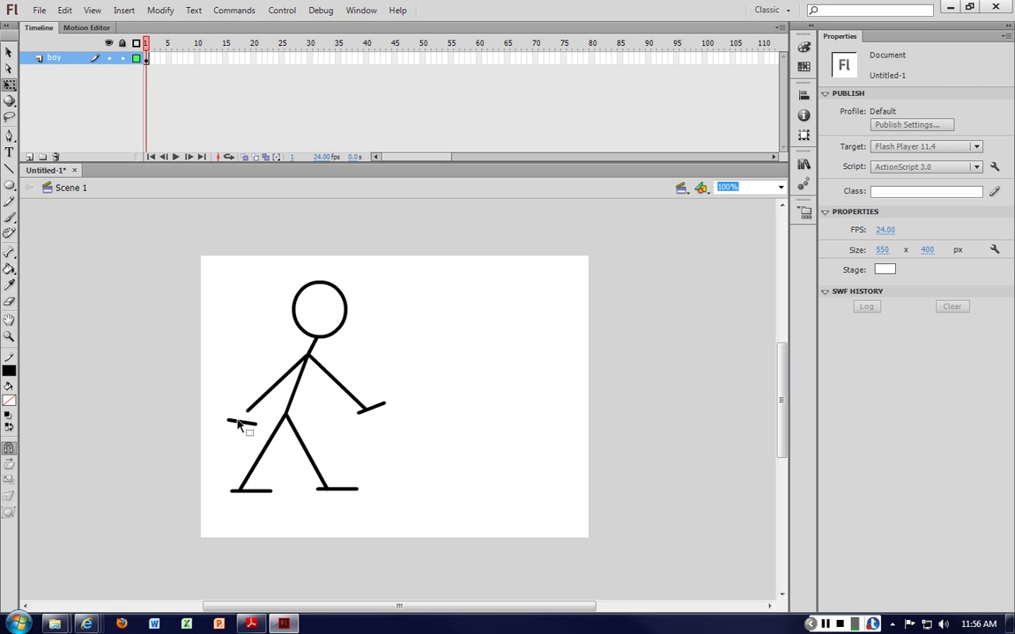
drag(240, 424, 242, 415)
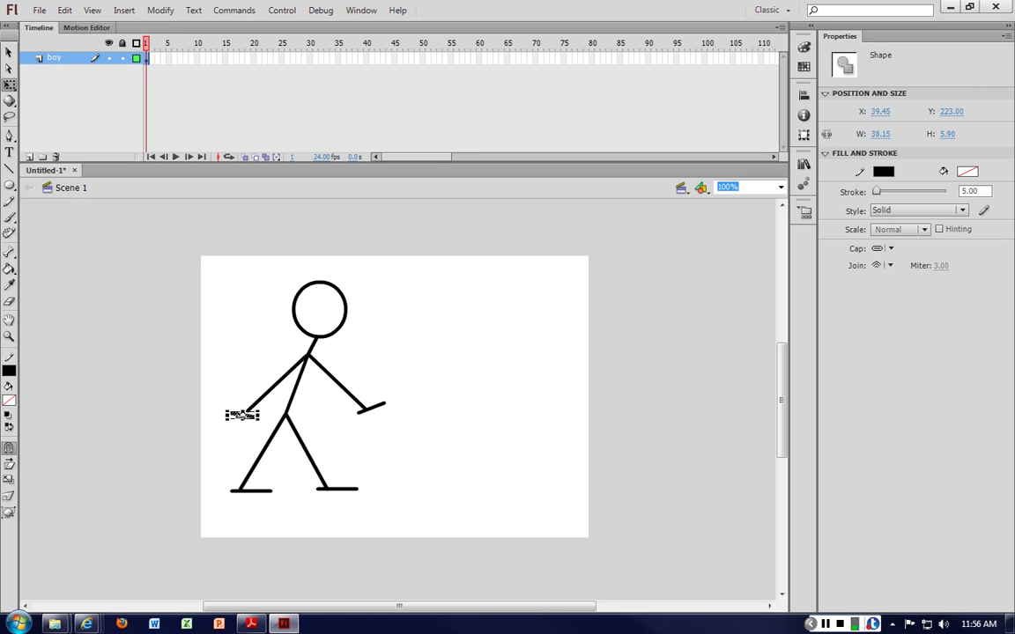
click(415, 440)
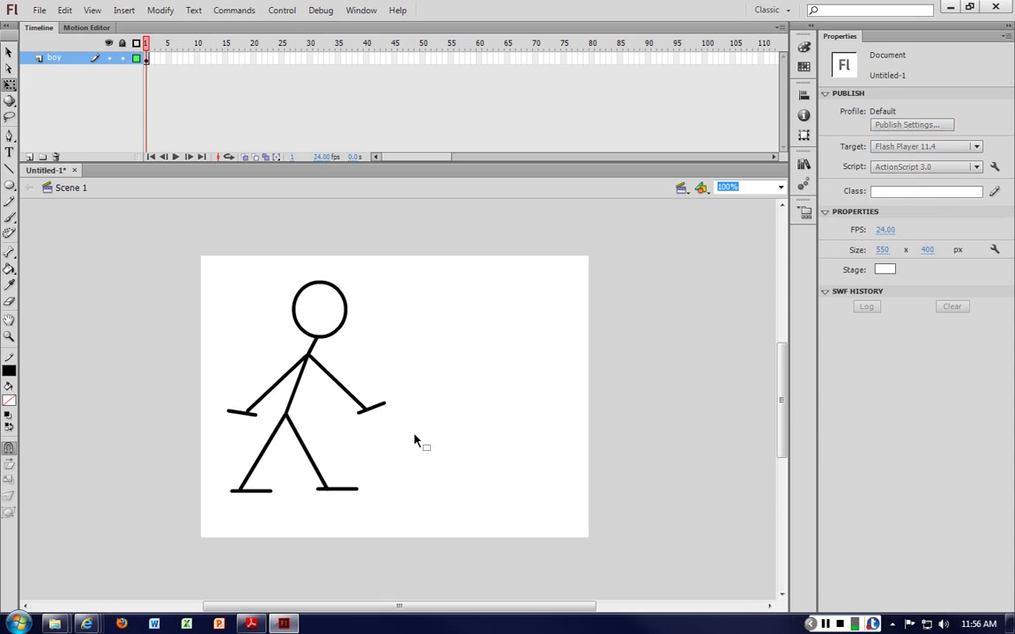
click(242, 416)
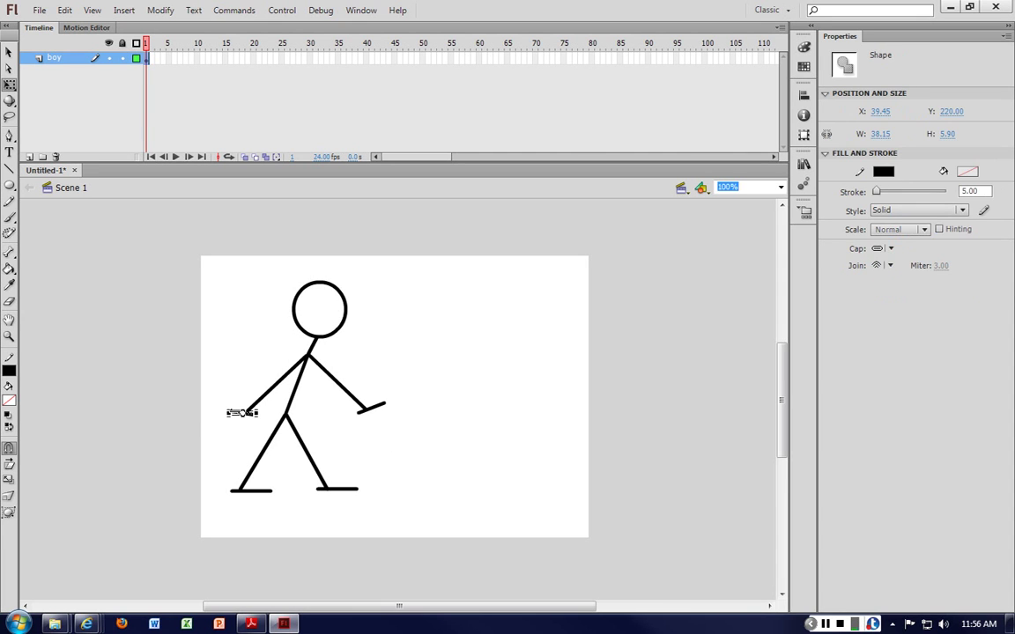
click(467, 414)
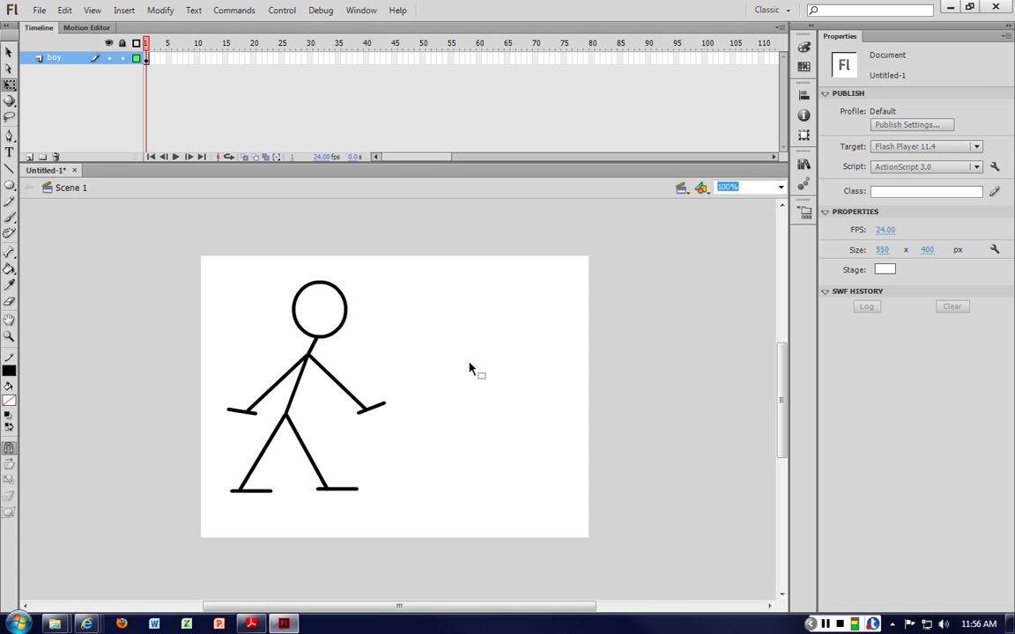
Step: Select the entire stick figure and scale it down with Free Transform to about 137 px wide and 175 px high
drag(190, 256, 401, 511)
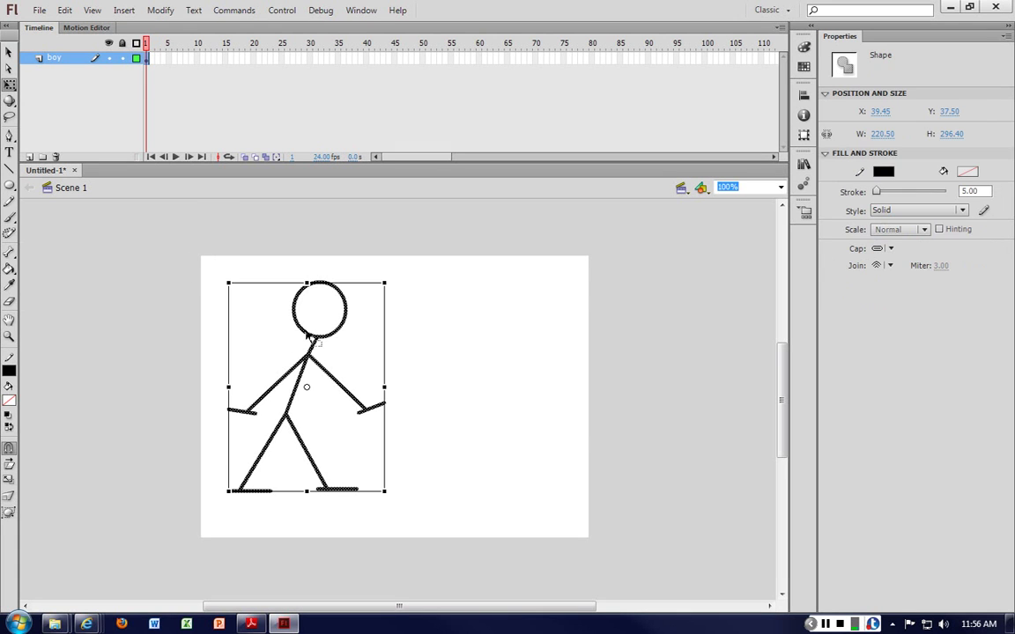
right_click(306, 331)
click(250, 324)
drag(192, 244, 437, 565)
right_click(317, 352)
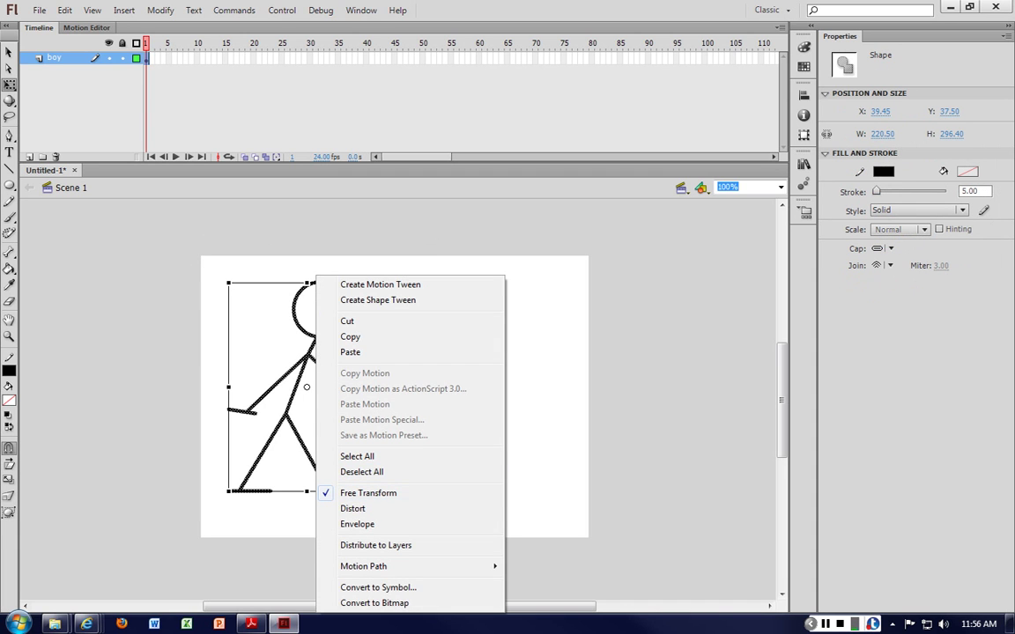
click(228, 278)
drag(227, 280, 287, 368)
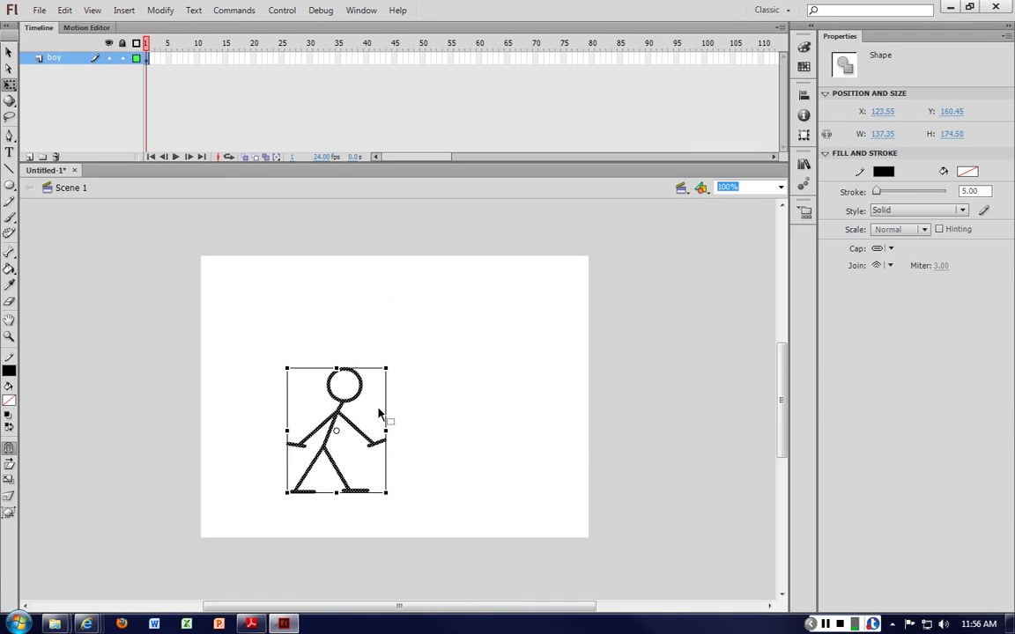
click(304, 366)
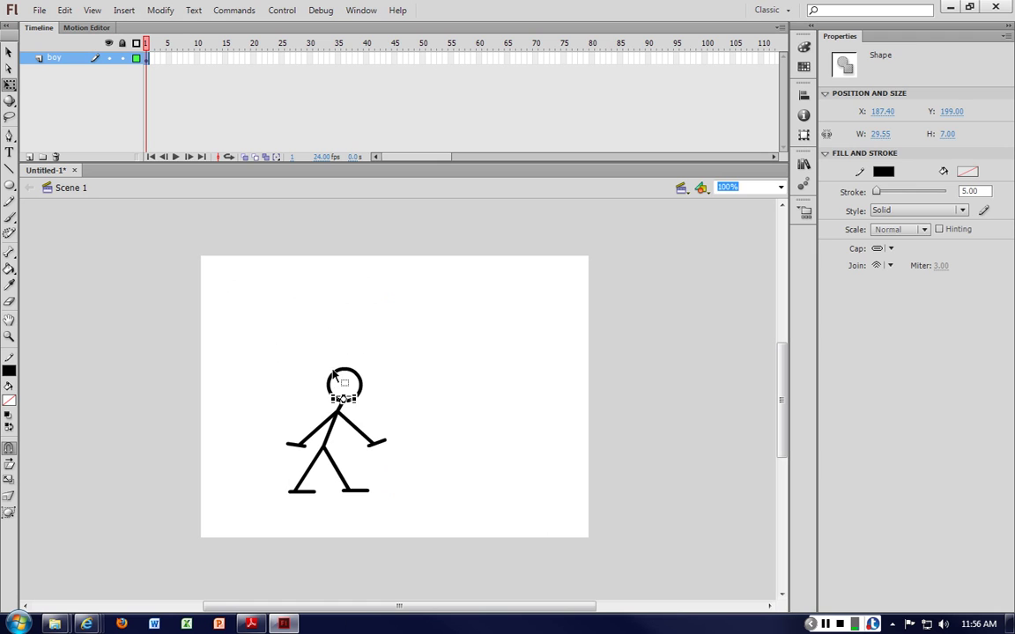
Step: Move the whole stick figure to the lower middle of the stage, at about X 189, Y 184
drag(251, 331, 389, 509)
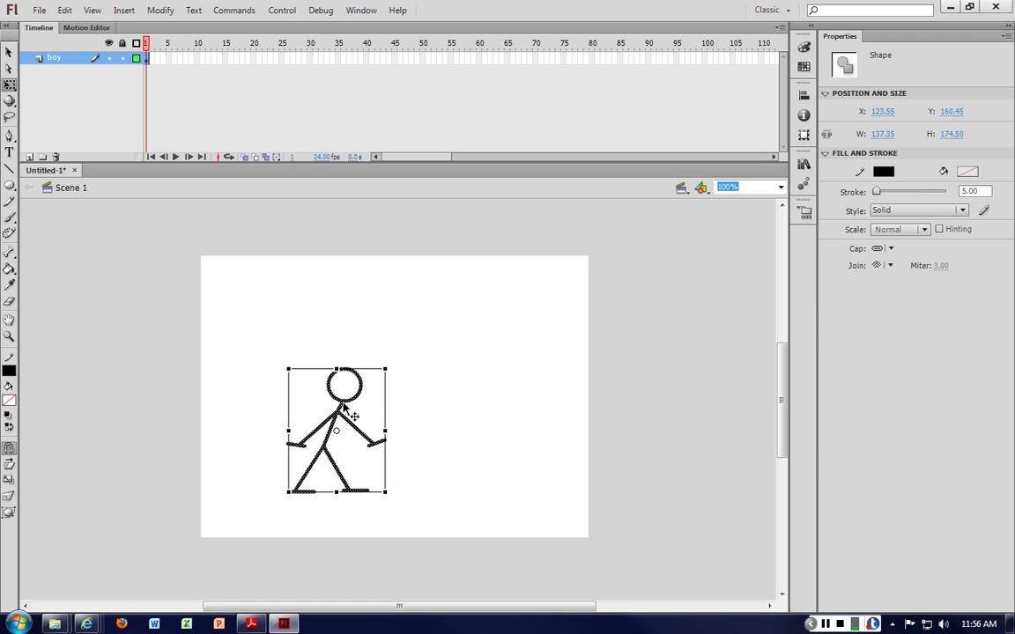
drag(344, 407, 389, 423)
click(356, 310)
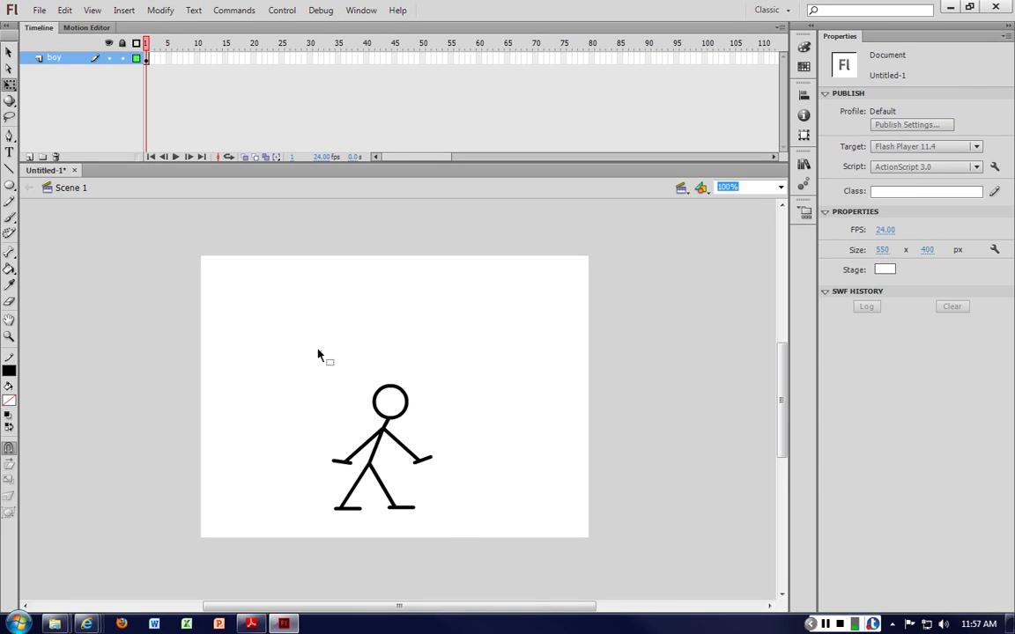
Step: Convert the entire figure to a Movie Clip symbol named boy and open the symbol for editing
drag(295, 348, 451, 536)
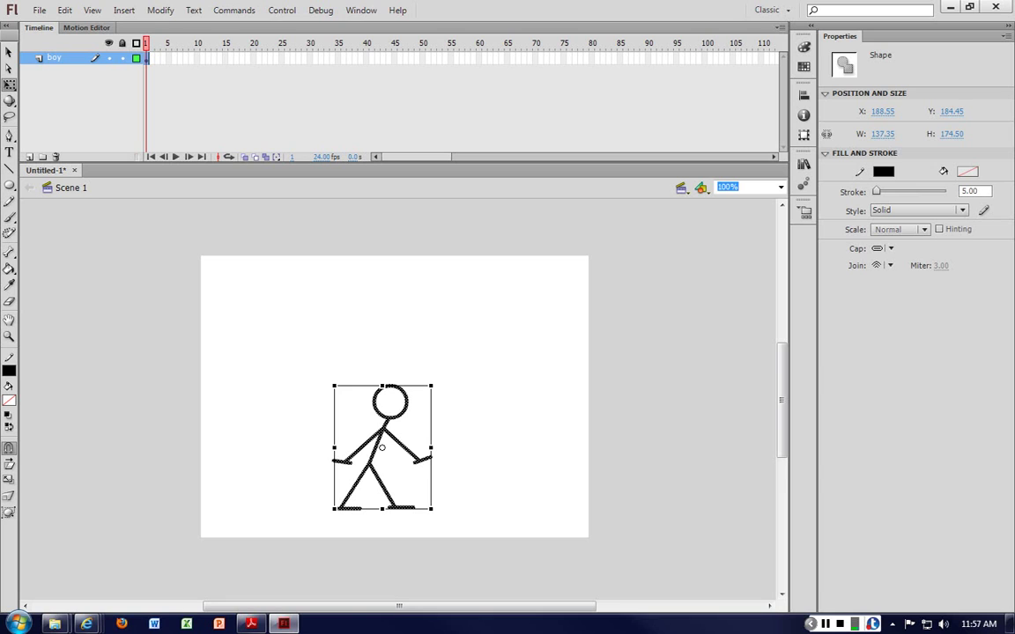
right_click(386, 424)
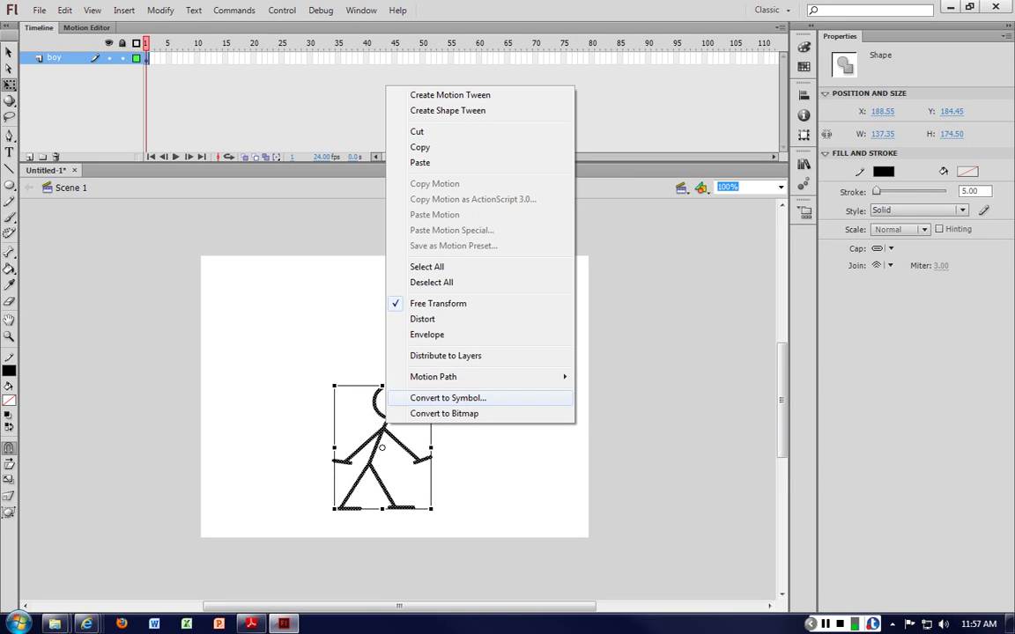
click(447, 398)
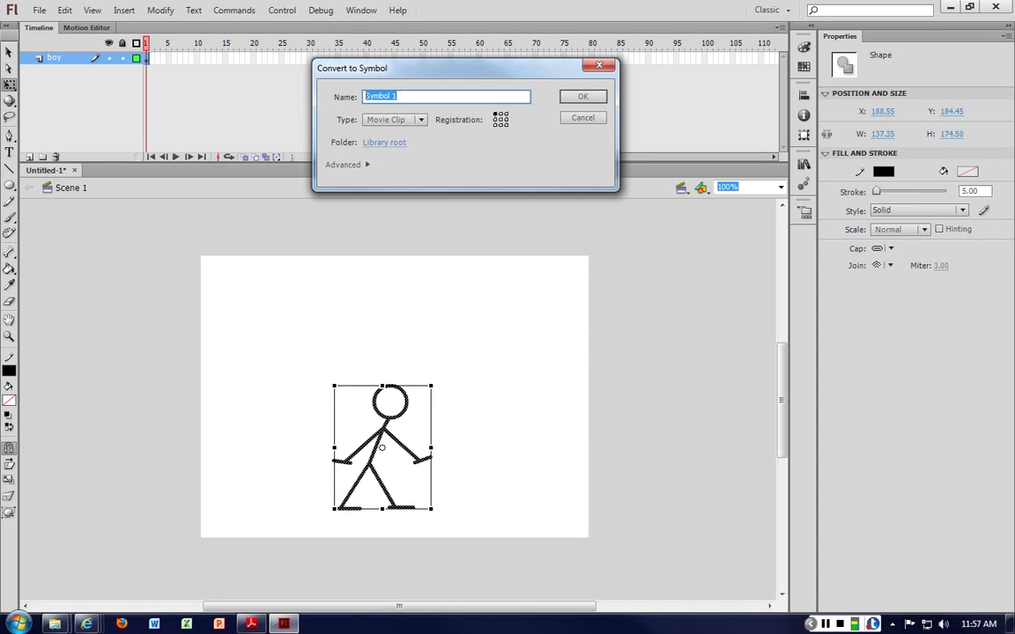
text(boy)
key(Return)
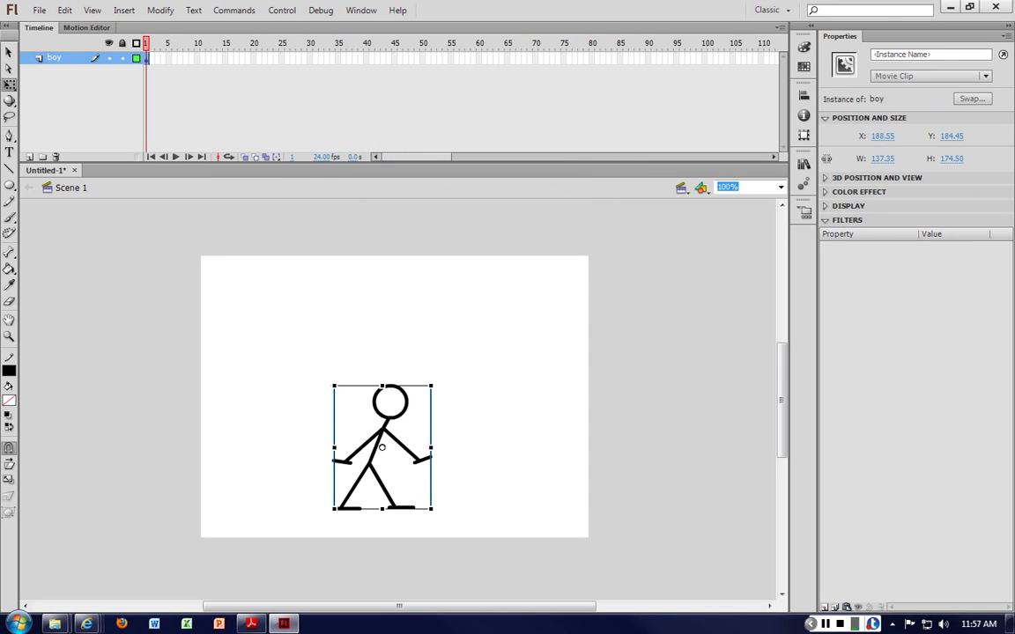
double_click(389, 424)
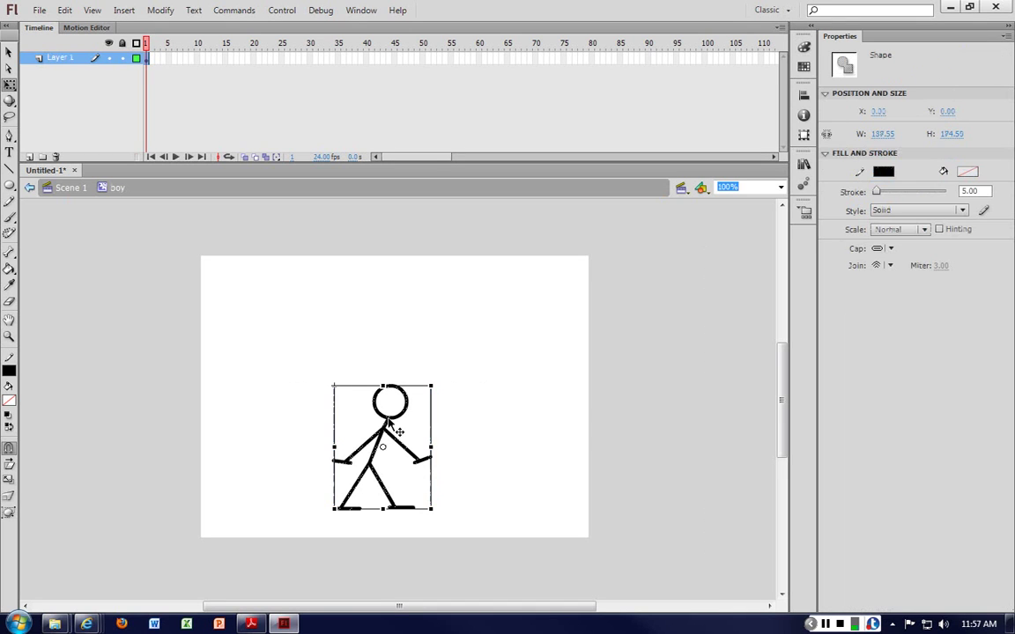
Step: Magnify the figure to 200% and rename the layer inside the symbol as boy
click(511, 371)
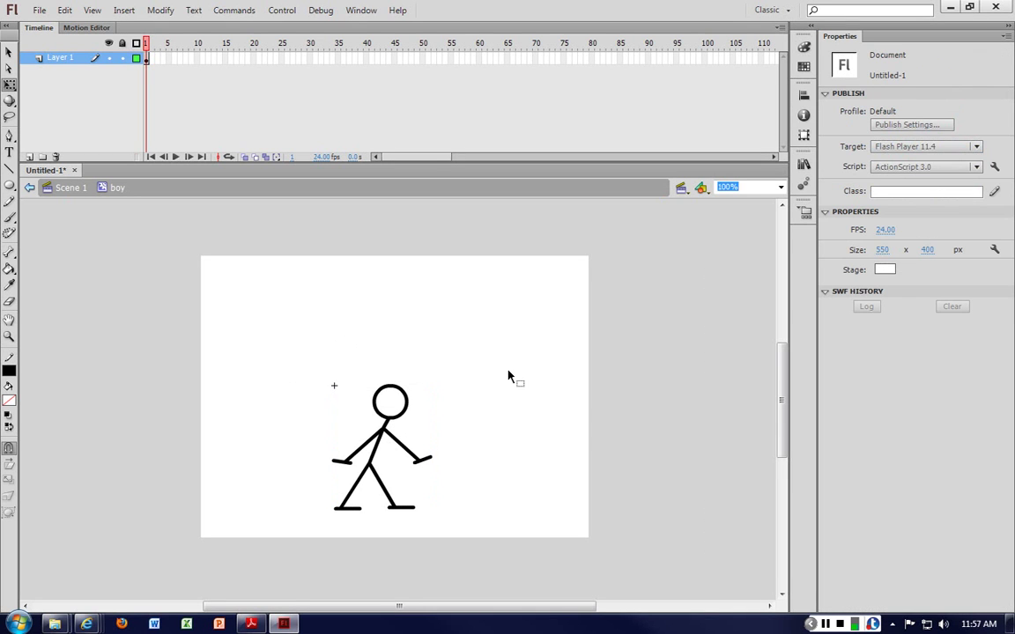
key(ctrl+=)
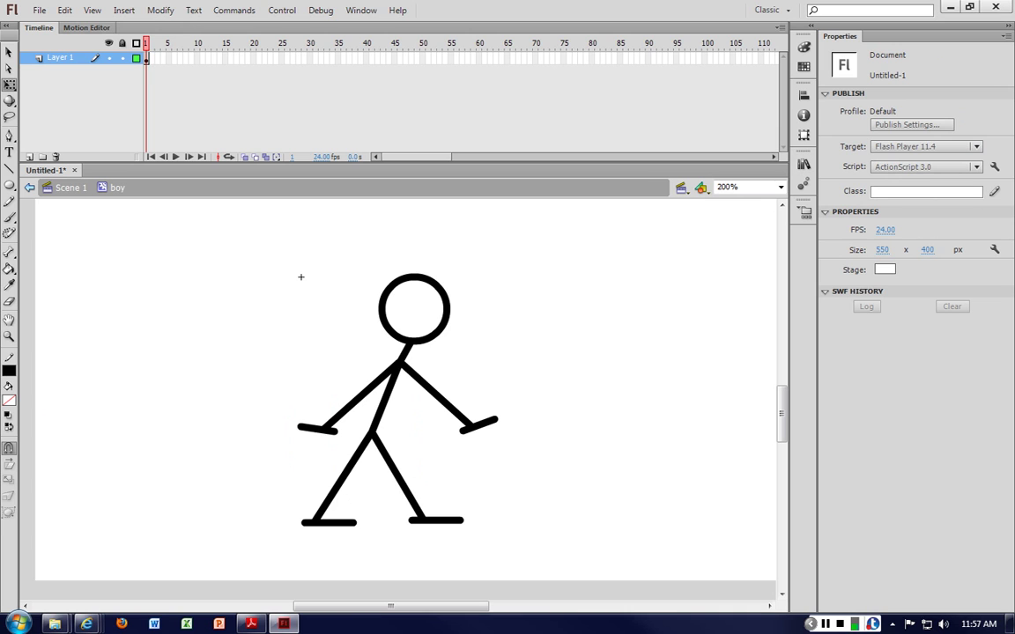
double_click(61, 57)
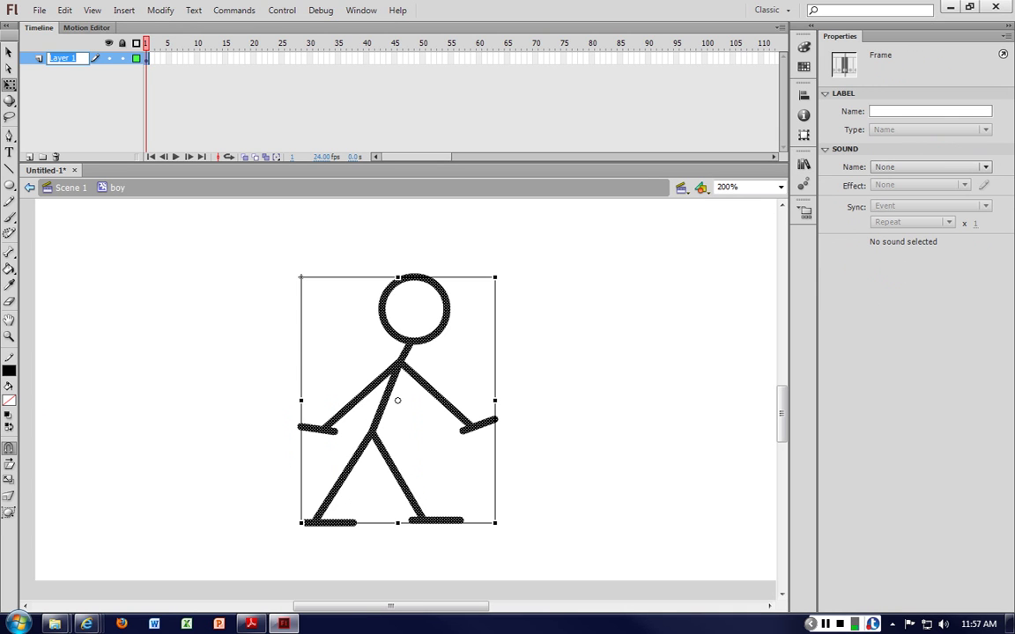
text(boy)
click(301, 277)
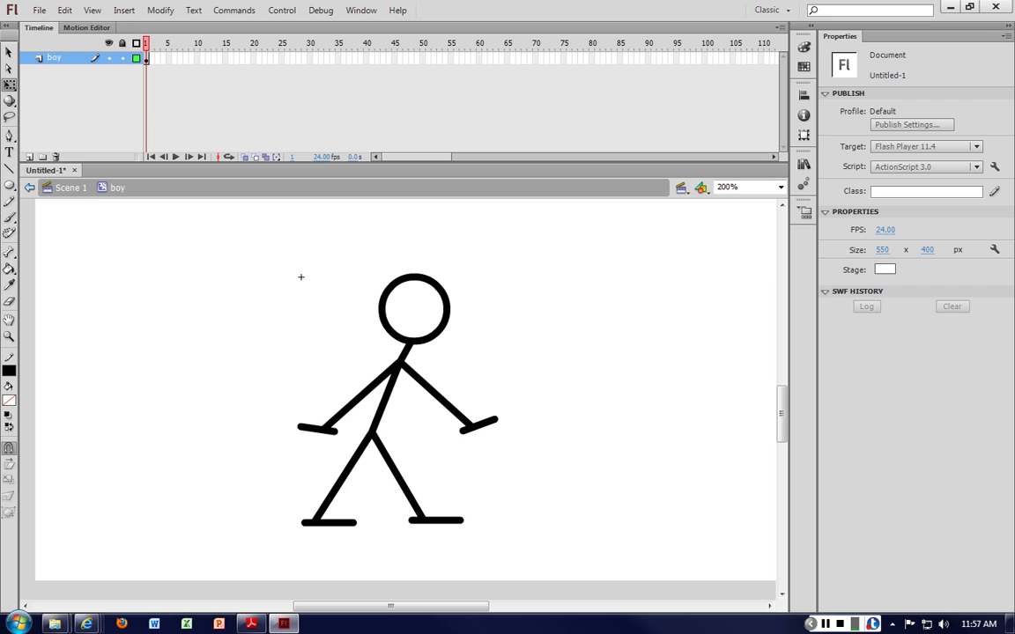
Step: Review the boy layer in Scene 1, and reopen the boy symbol for editing
click(76, 188)
click(60, 54)
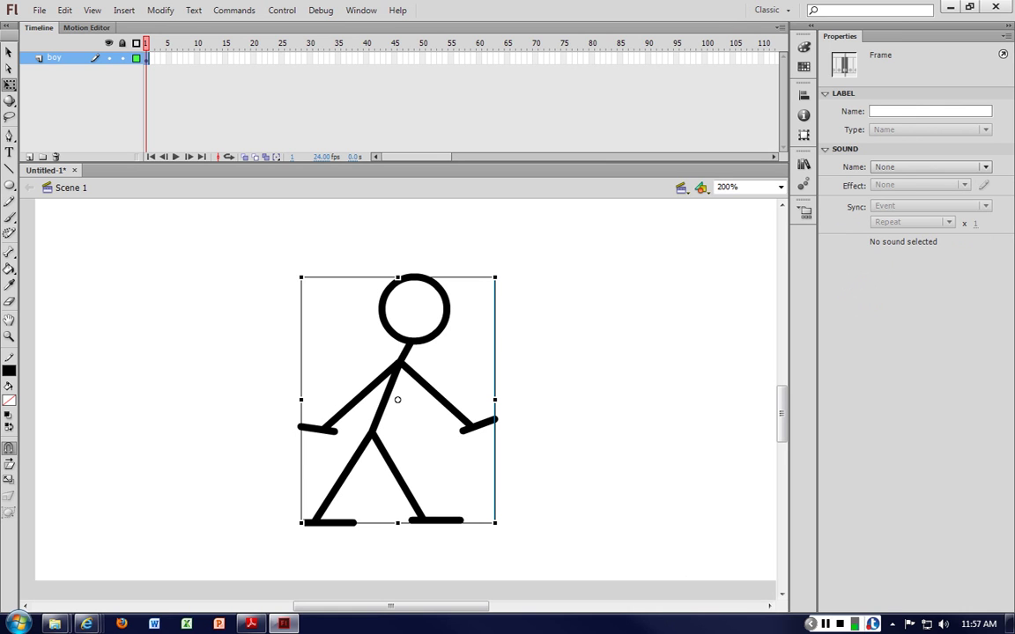
double_click(403, 353)
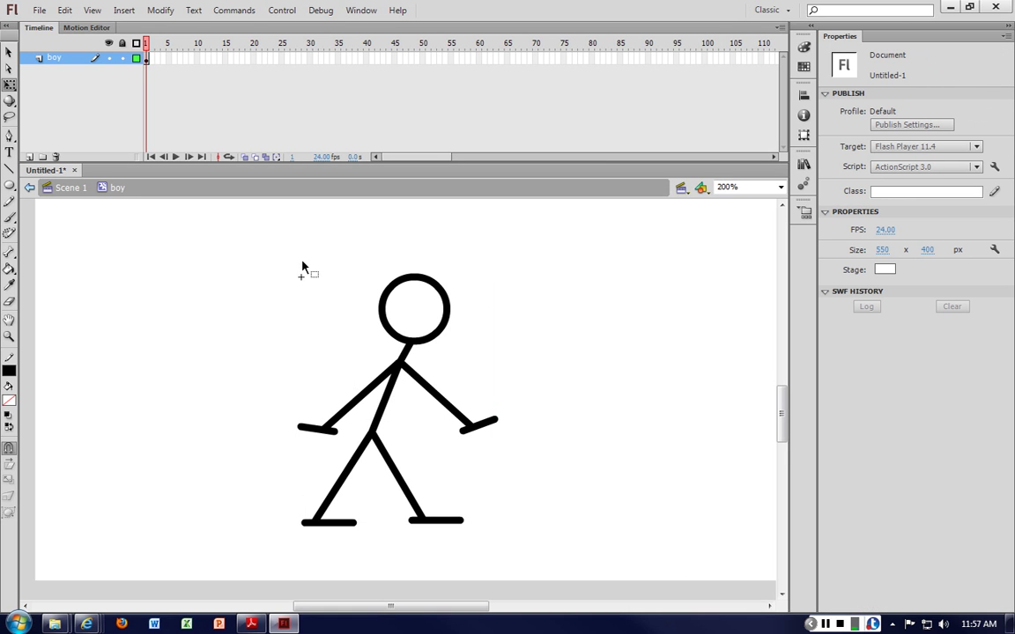
Step: In a new keyframe at frame 2, bend the front arm into a downward-bulging curve and tilt its hand more steeply upward
right_click(151, 59)
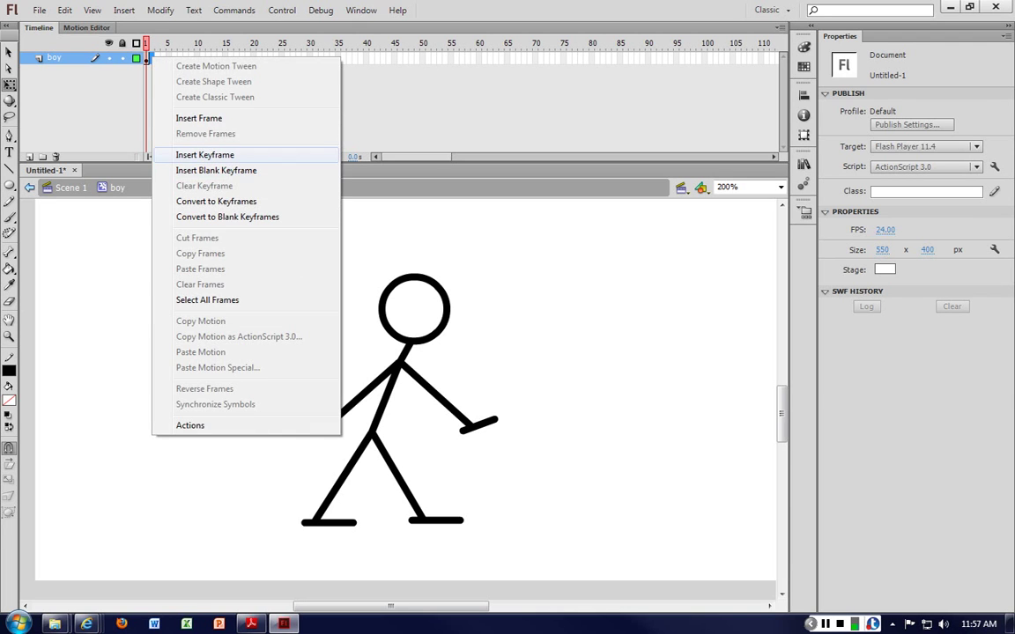
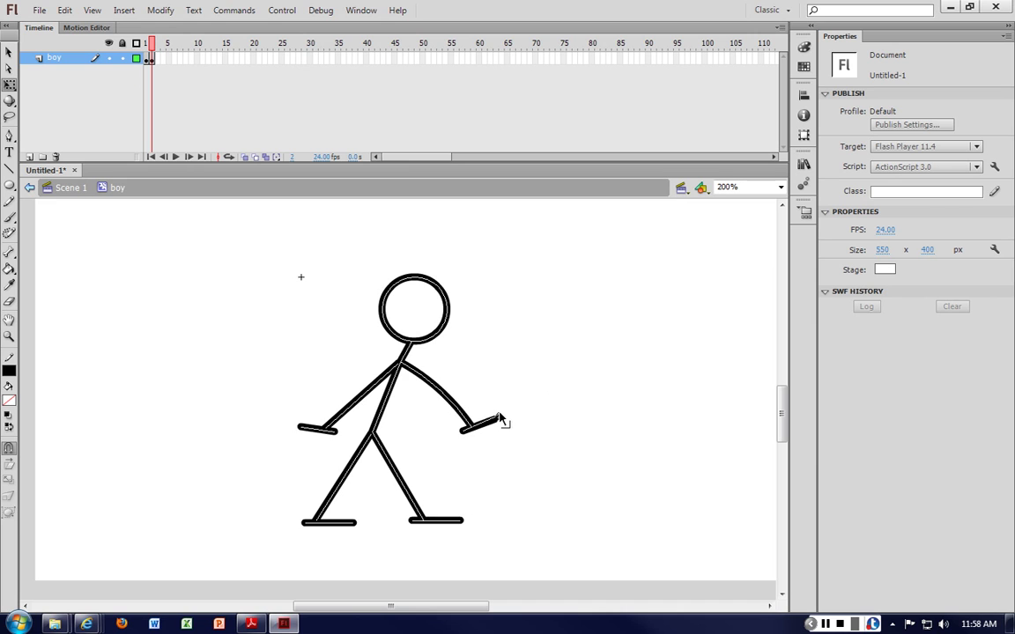
drag(499, 413, 499, 414)
click(468, 427)
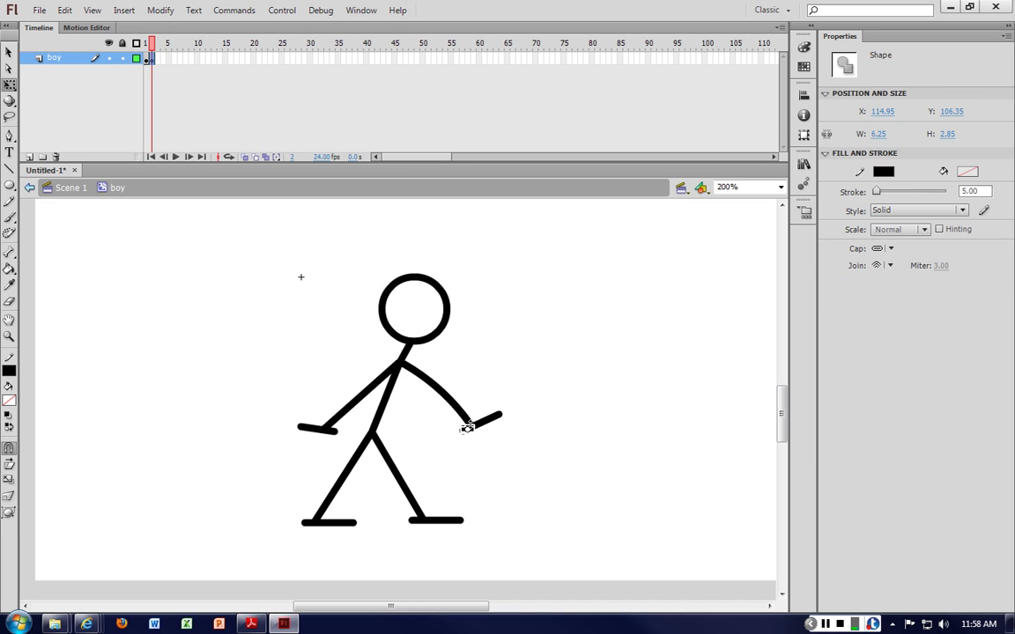
click(461, 396)
click(457, 407)
click(451, 394)
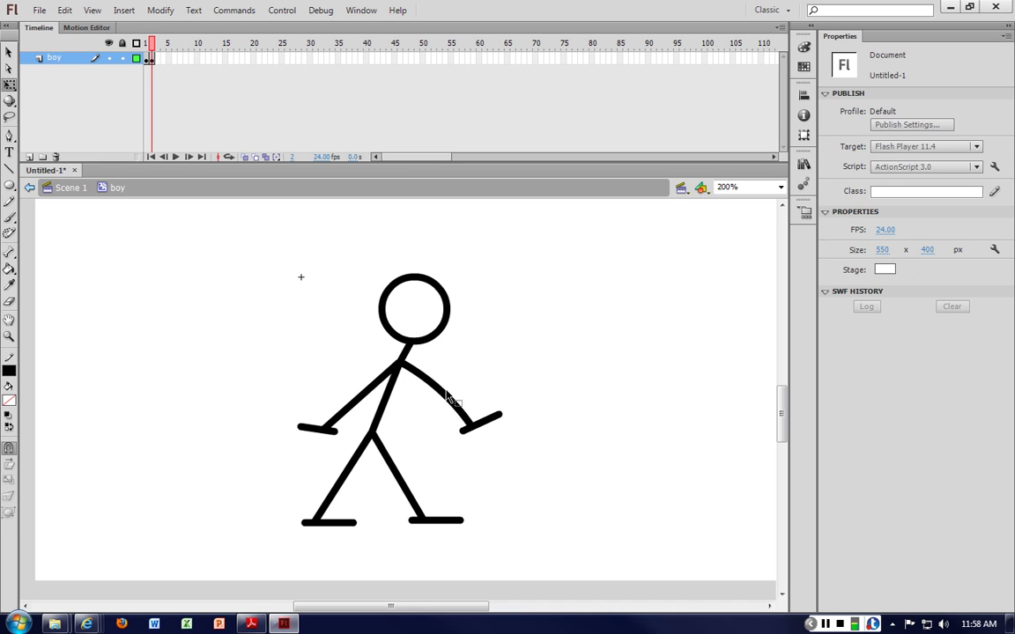
drag(443, 398, 437, 407)
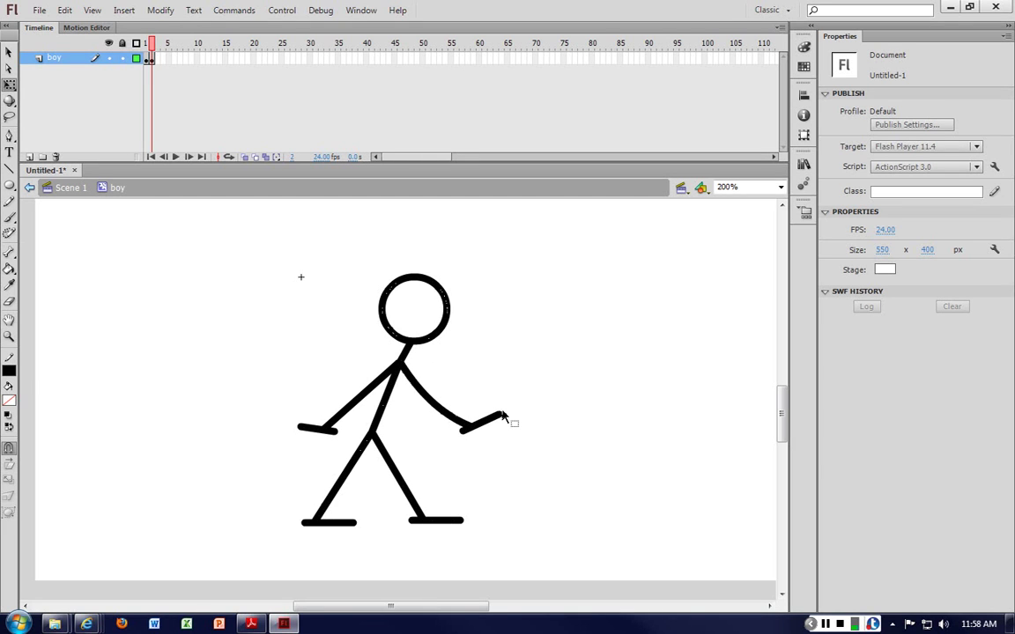
mouse_move(503, 421)
mouse_down()
mouse_move(495, 407)
mouse_move(467, 436)
mouse_up()
click(471, 442)
Step: Insert a keyframe at frame 3 and move the whole front hand up and forward to about X 126, Y 82
right_click(157, 59)
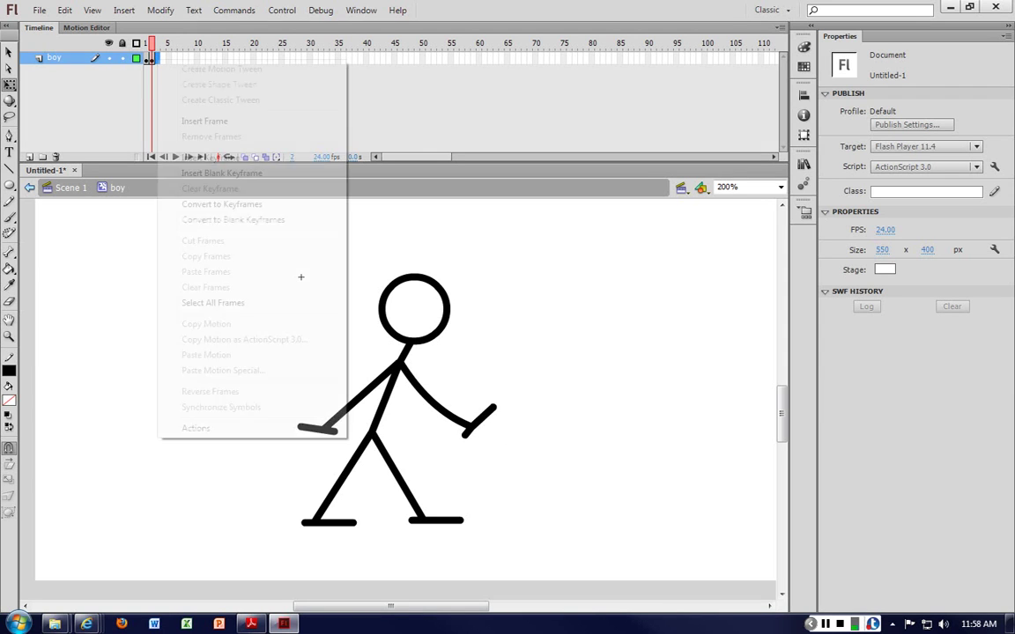
click(210, 157)
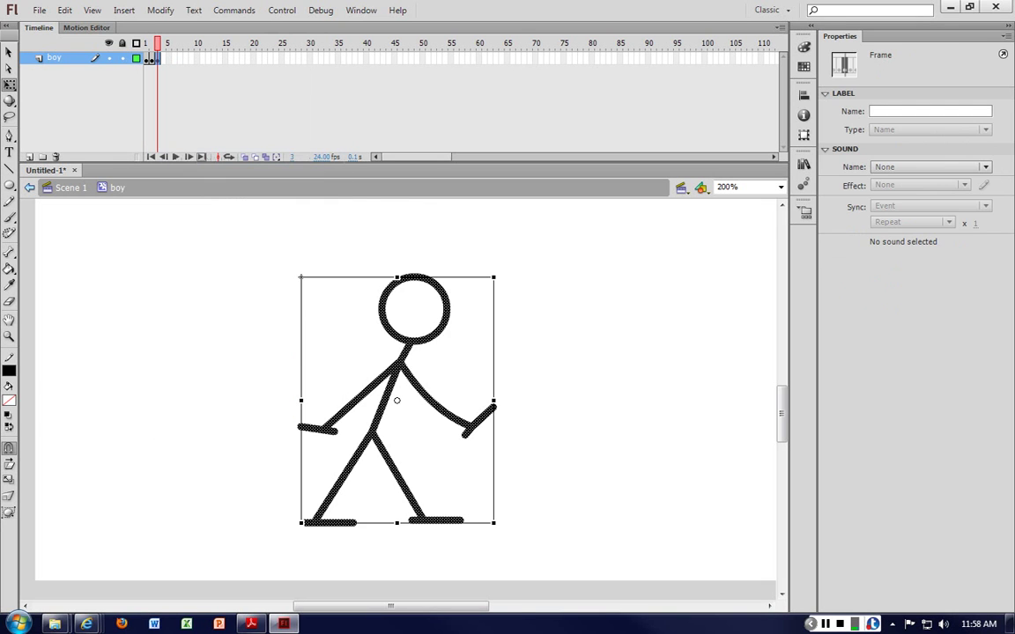
click(537, 376)
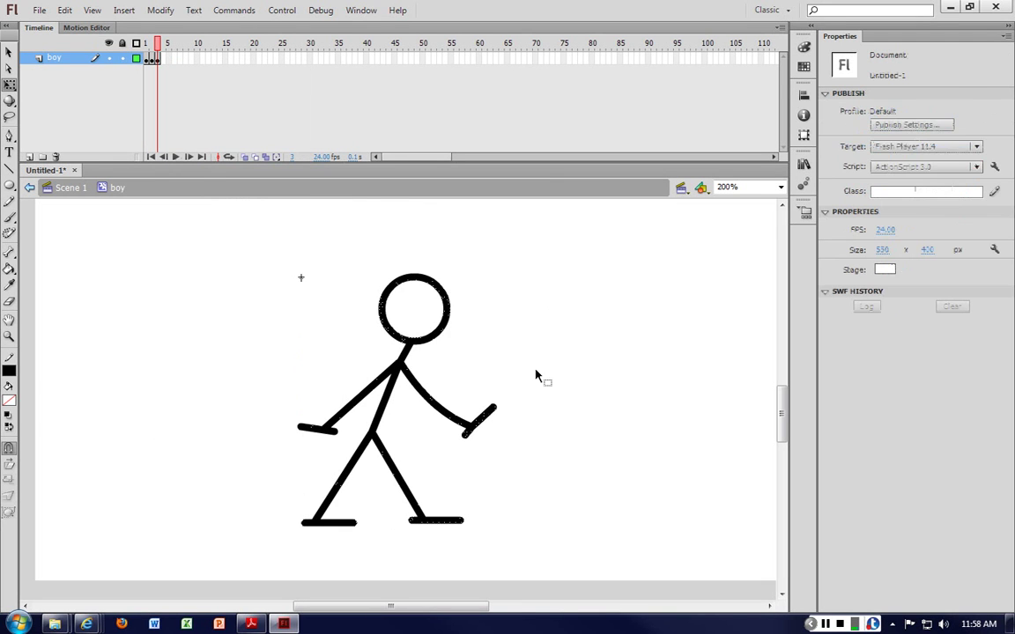
click(482, 420)
drag(476, 429, 472, 433)
key(shift+Up)
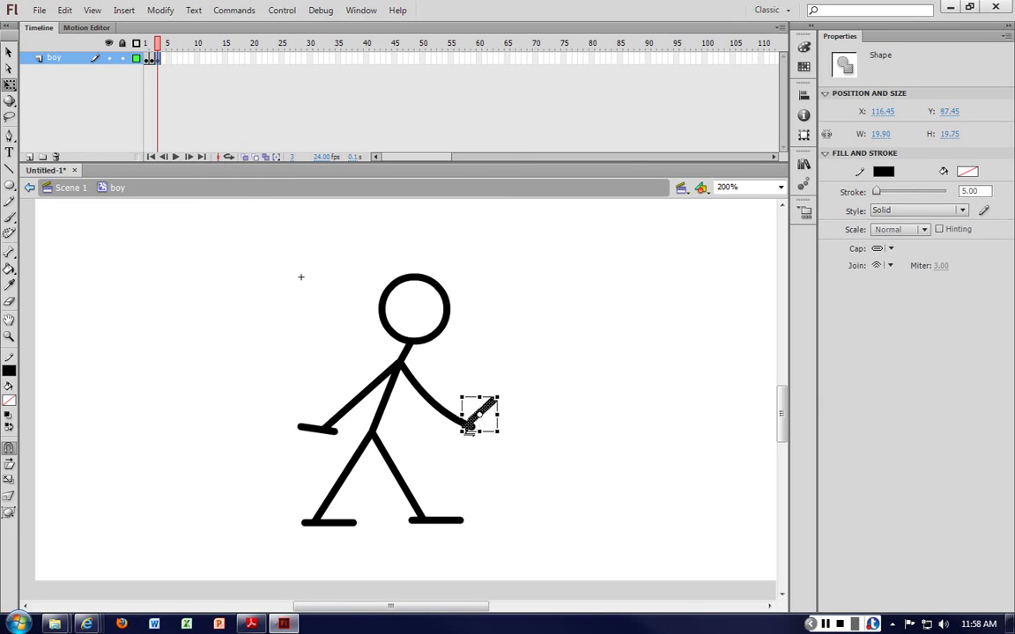
key(shift+Right)
key(shift+Right)
key(shift+Up)
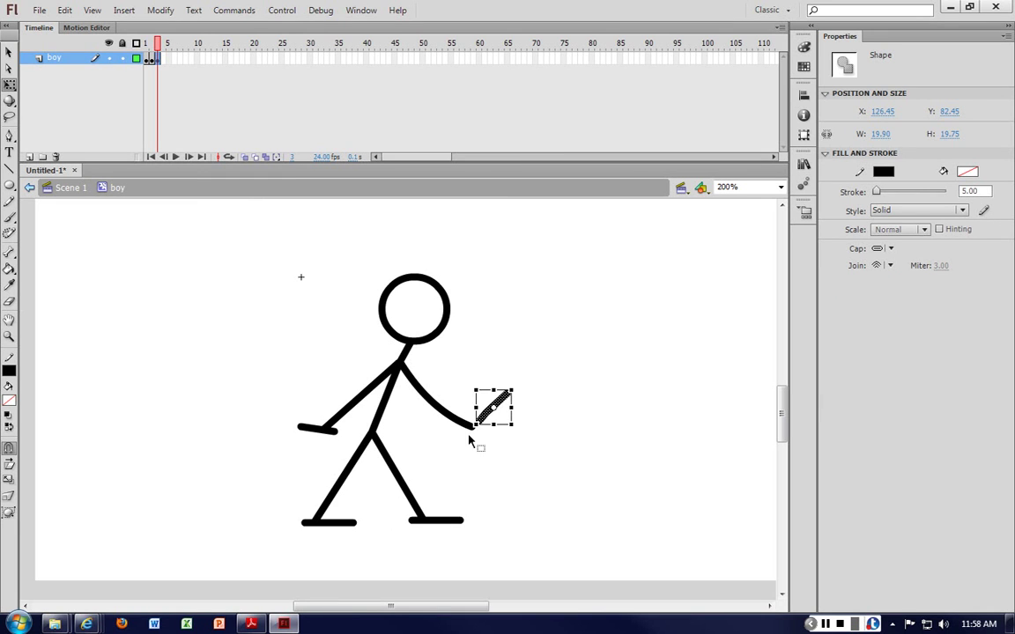
Step: Raise the free end of the frame 3 front arm so the curved arm reaches the moved hand
click(467, 439)
click(467, 424)
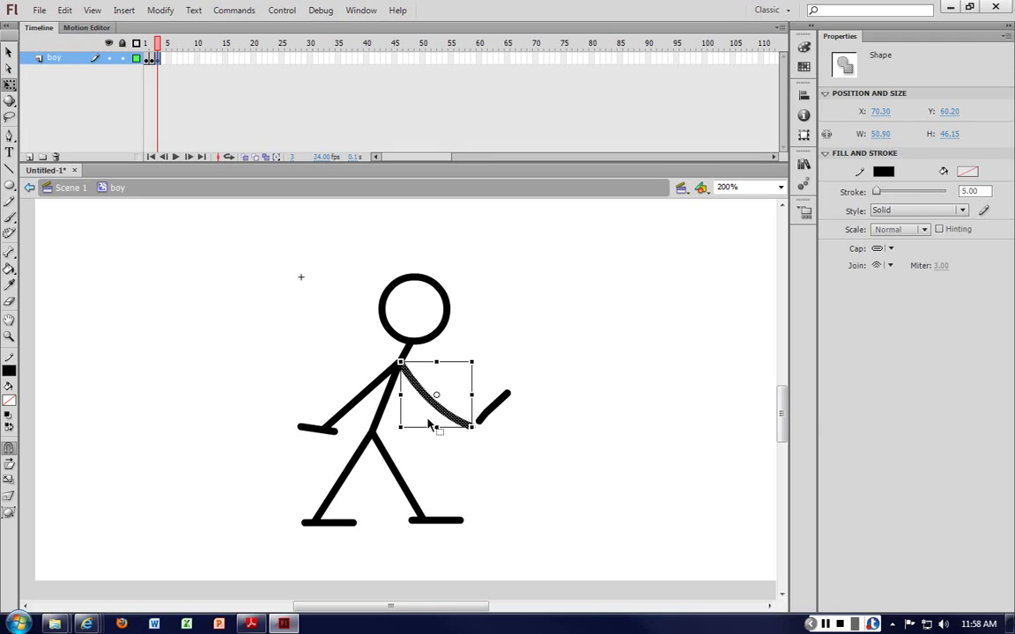
drag(436, 395, 418, 381)
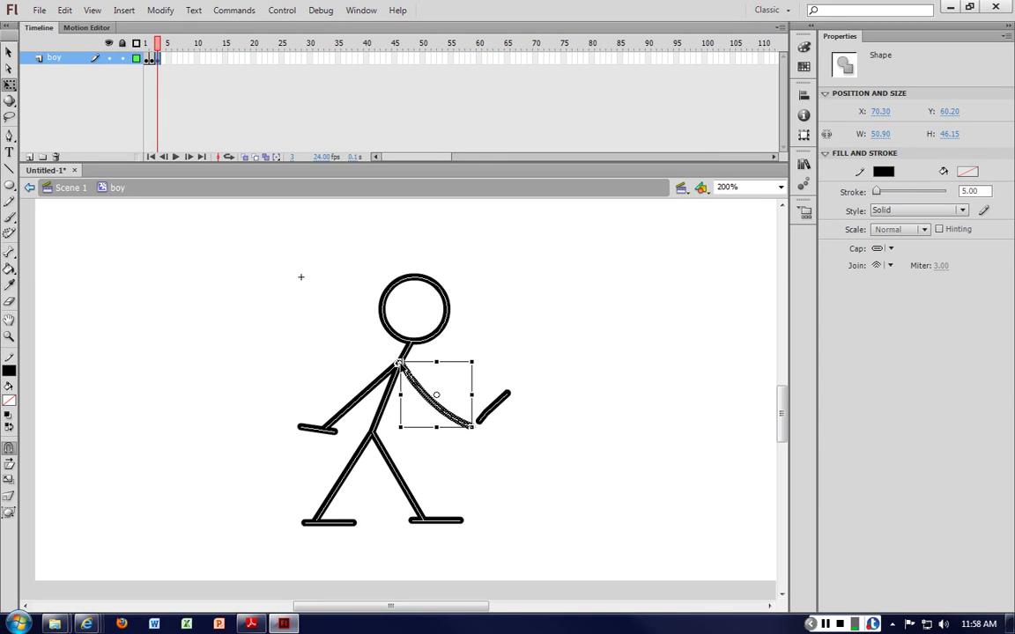
drag(474, 429, 501, 412)
click(512, 344)
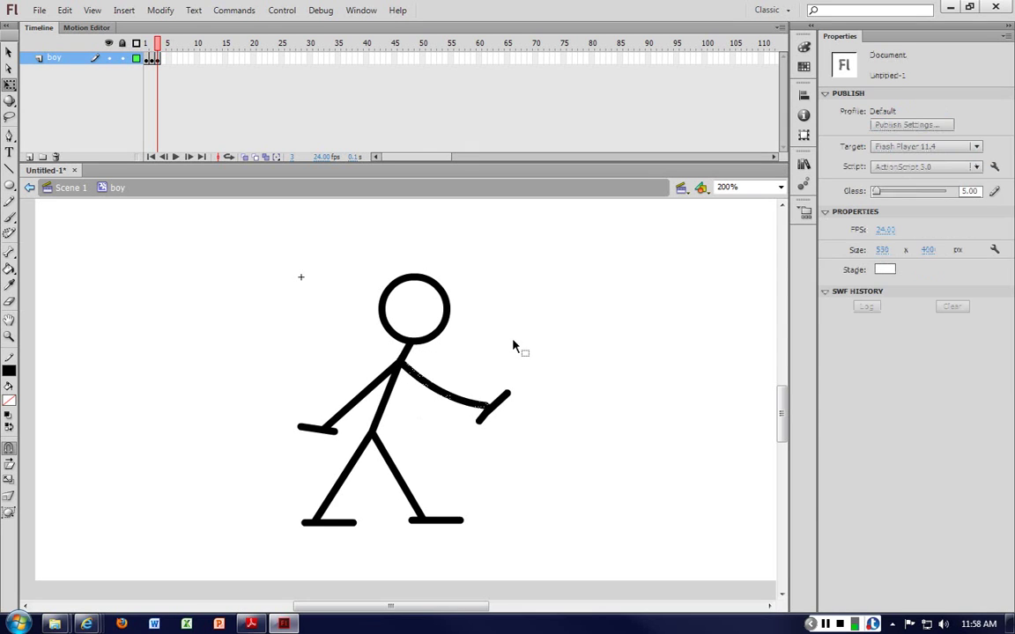
click(424, 377)
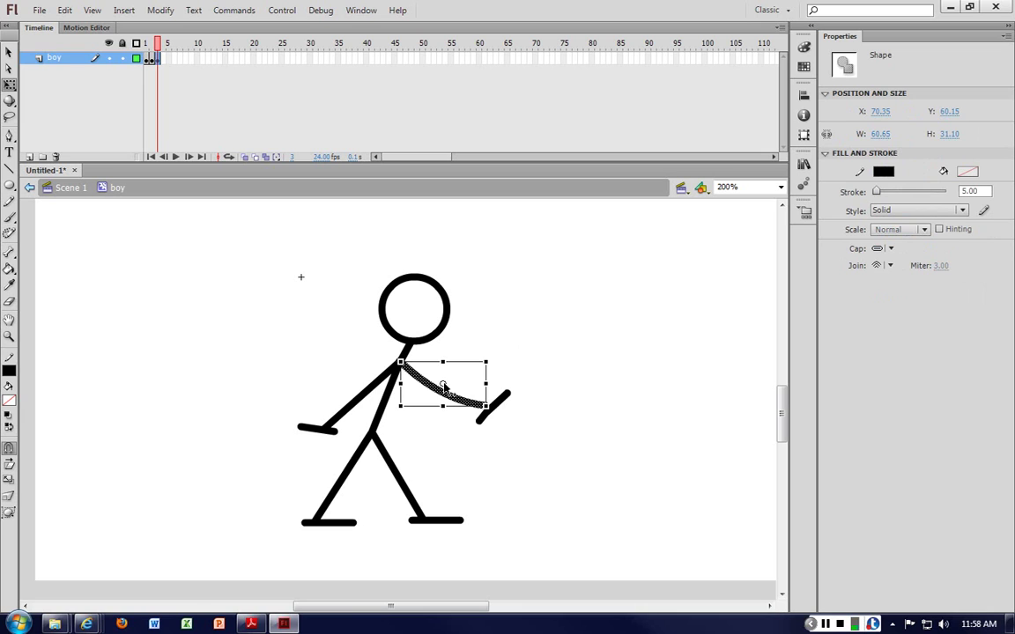
drag(443, 384, 401, 362)
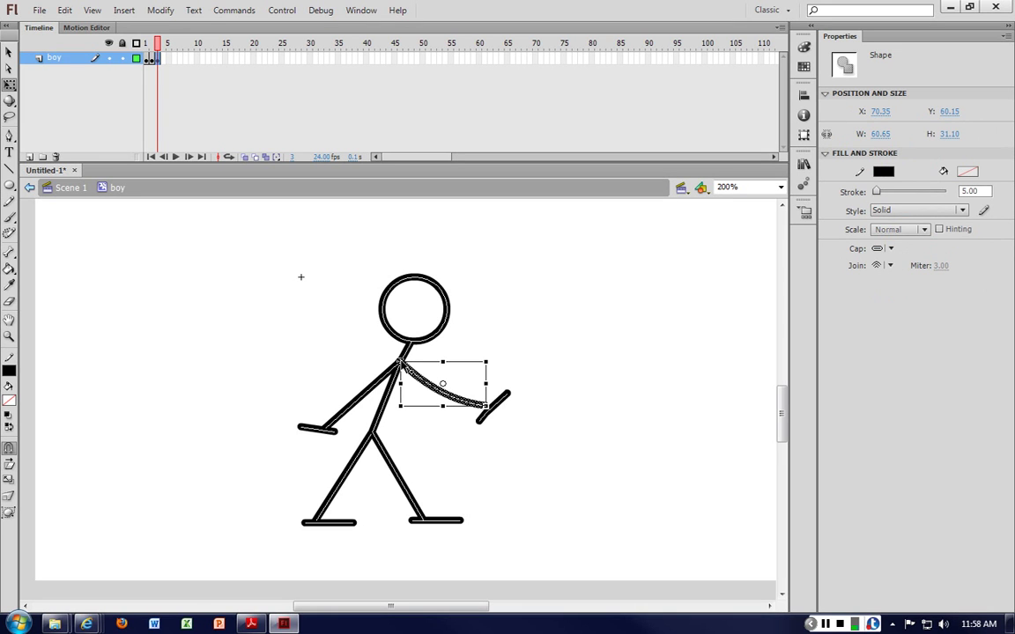
Step: Select the entire front hand, undo its trial rotation, and shift it back 1 px to about X 125 onto the arm's end
click(497, 406)
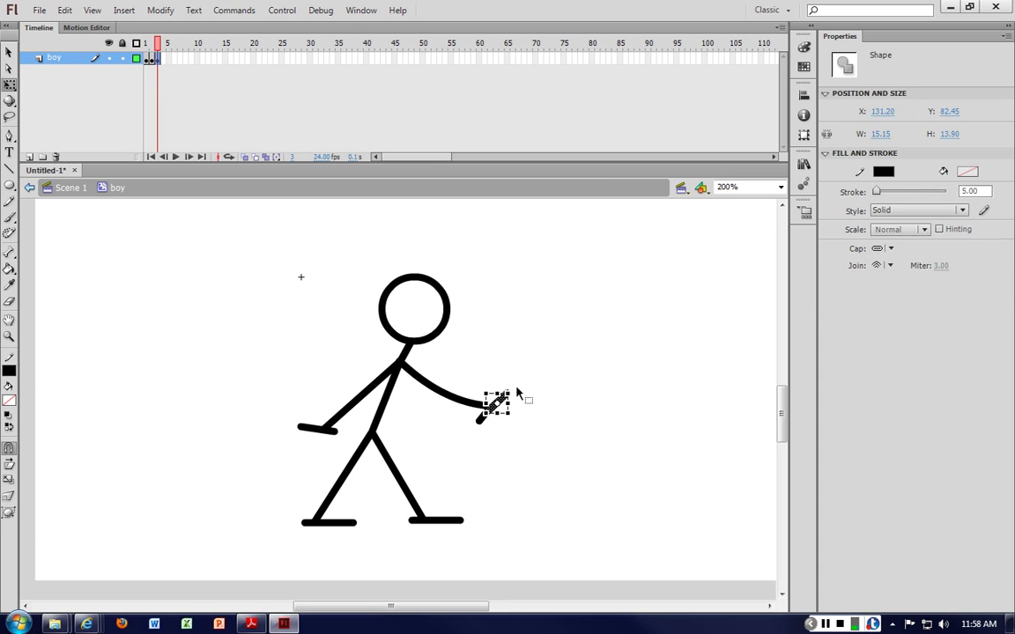
drag(483, 416, 477, 422)
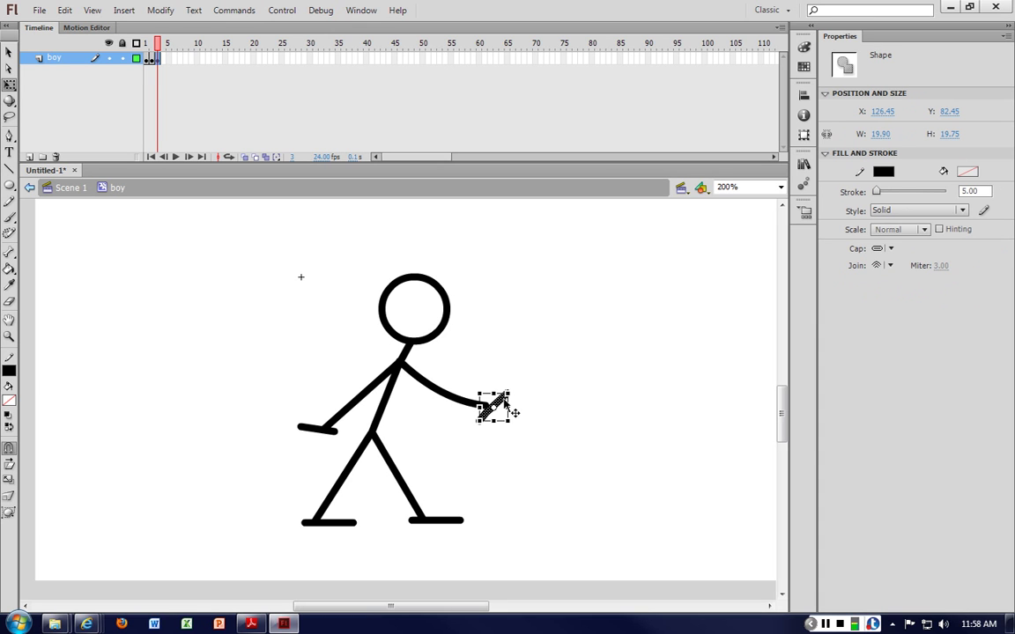
drag(517, 386, 511, 373)
key(ctrl+z)
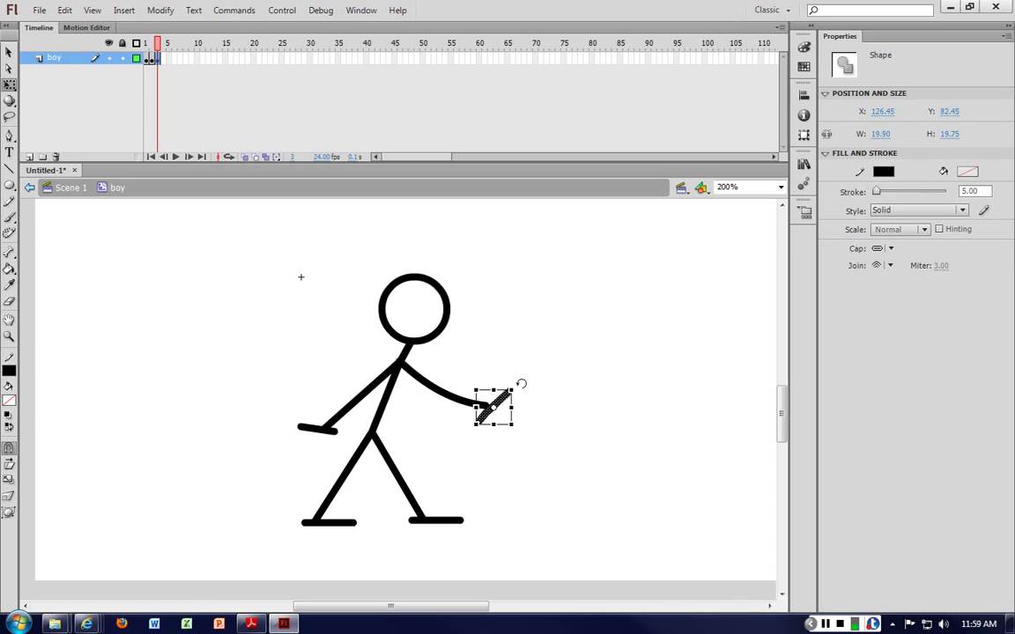
key(Left)
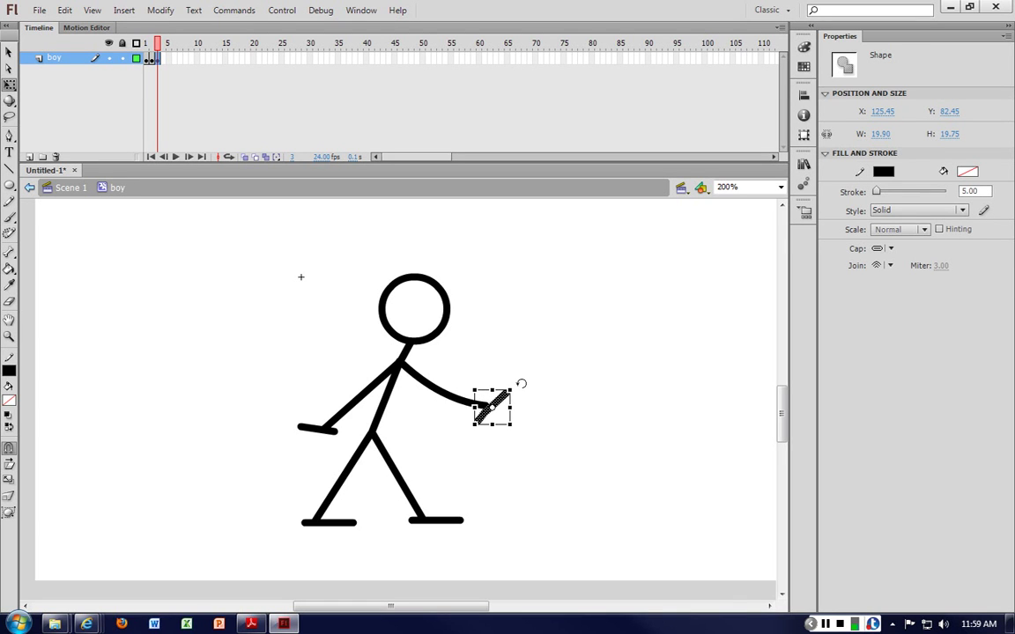
click(608, 371)
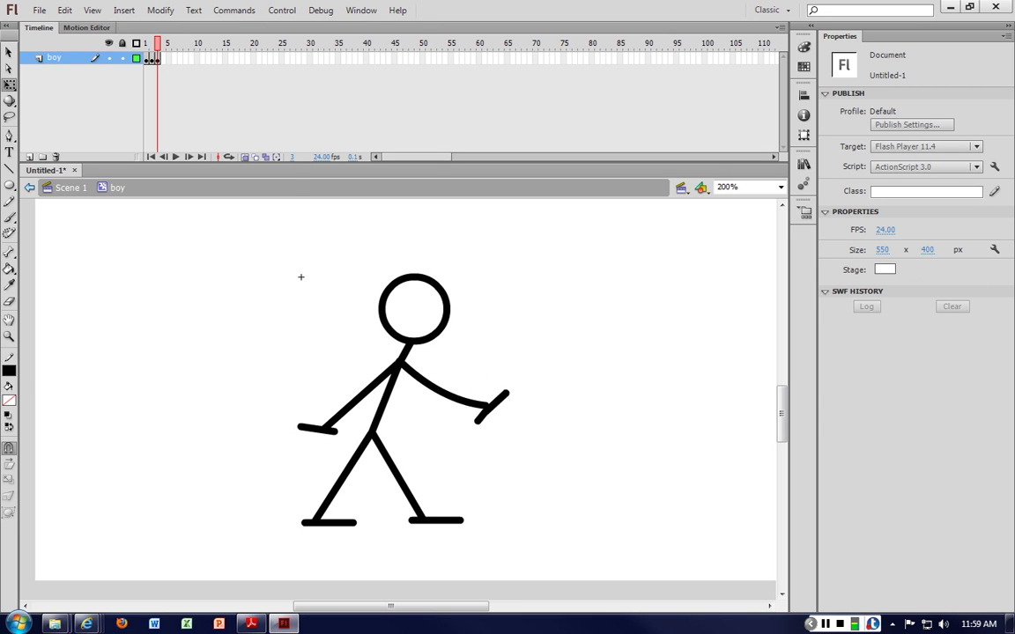
Step: Turn on onion skinning and insert a keyframe at frame 4
click(245, 156)
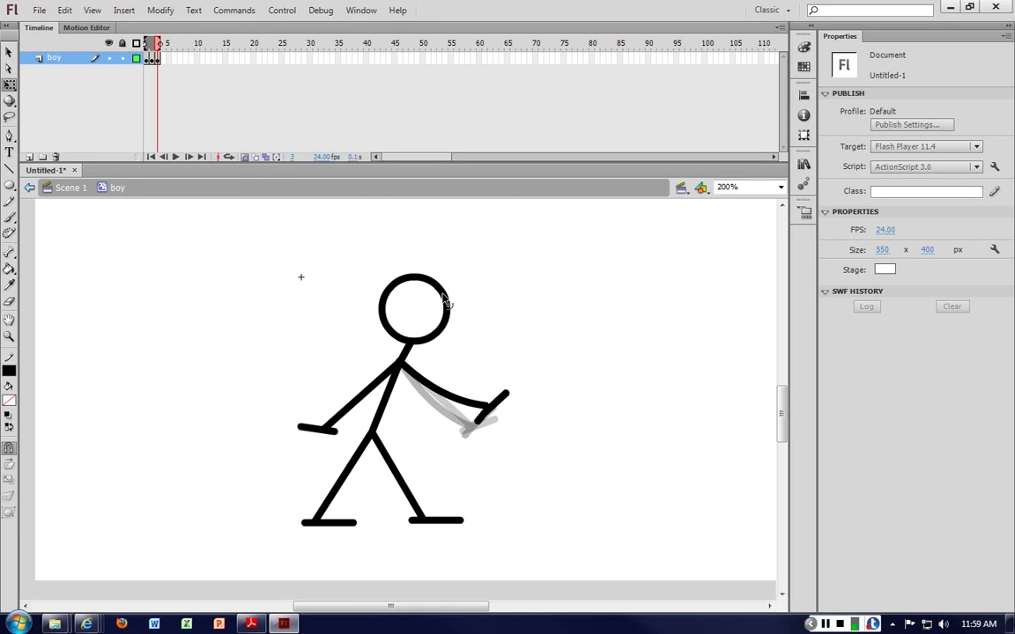
right_click(165, 60)
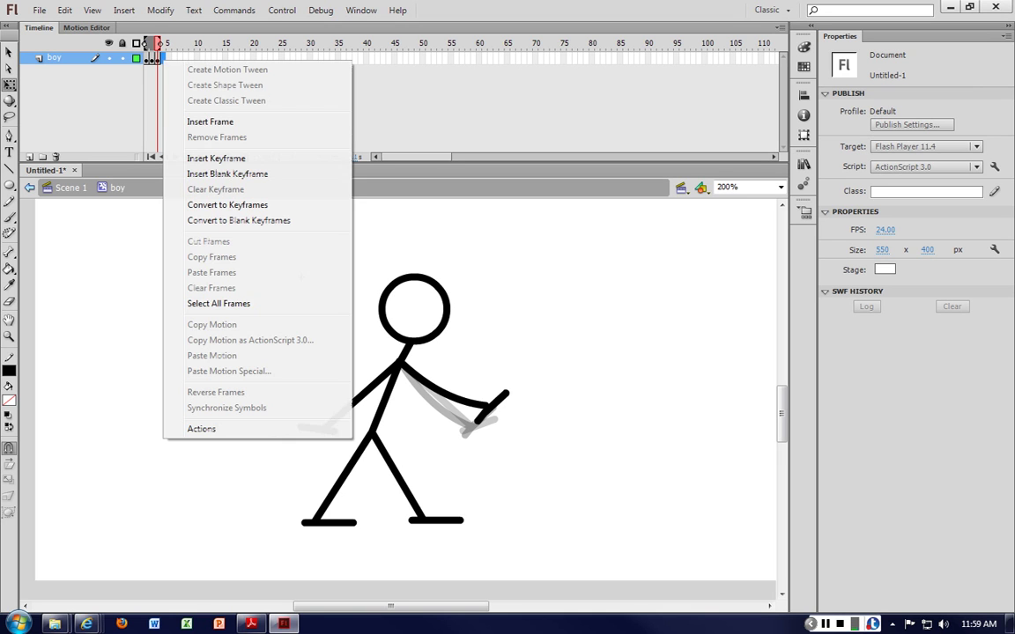
click(216, 158)
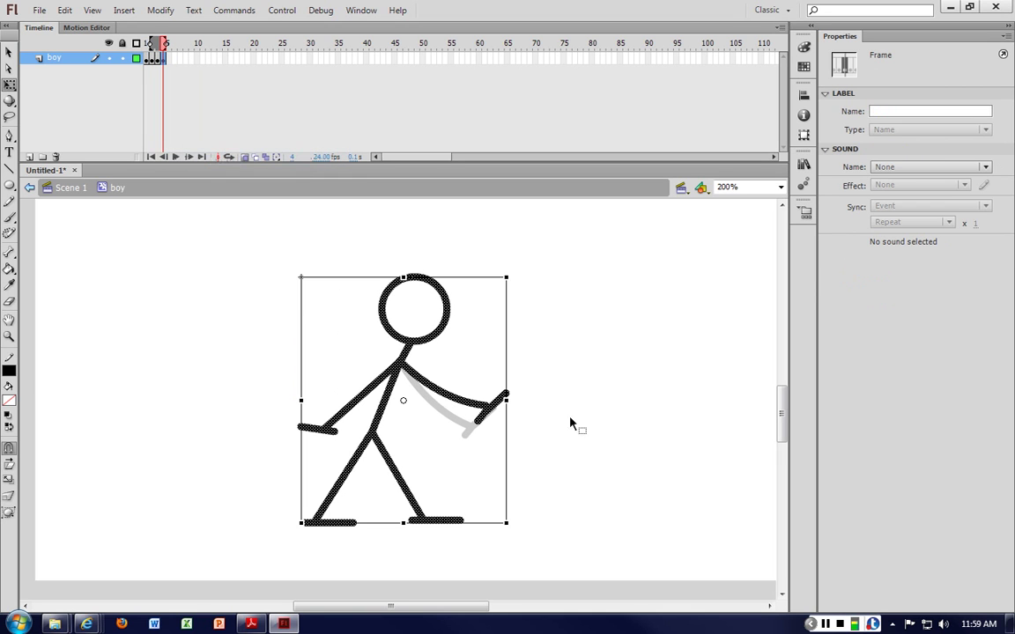
click(550, 438)
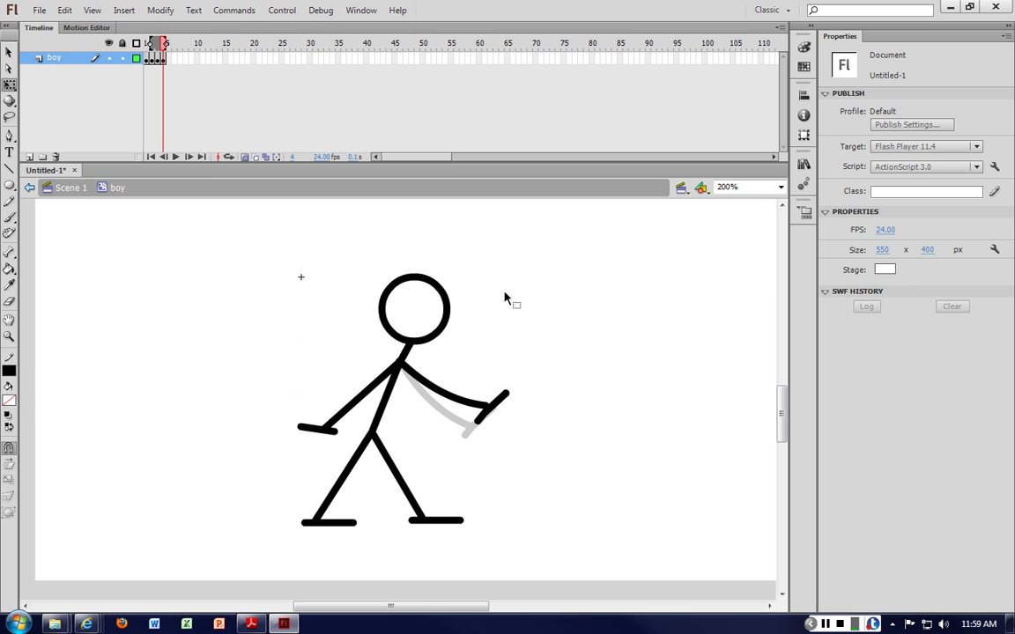
Step: Rotate the frame 4 front arm upward about the shoulder, above its onion-skinned position from frame 3
click(469, 407)
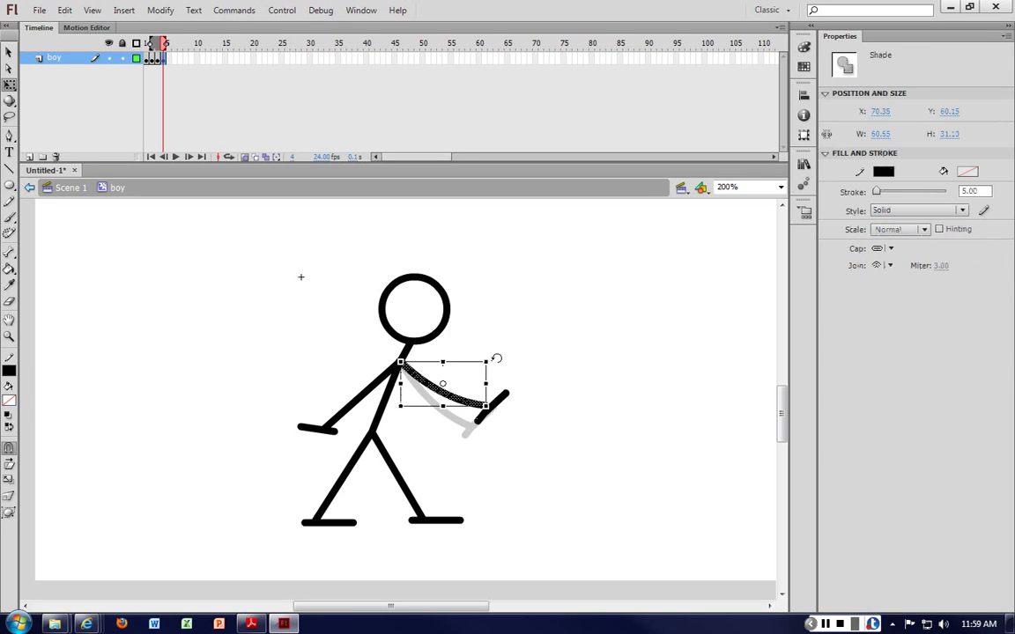
mouse_move(497, 357)
mouse_down()
mouse_move(494, 330)
mouse_move(496, 346)
mouse_up()
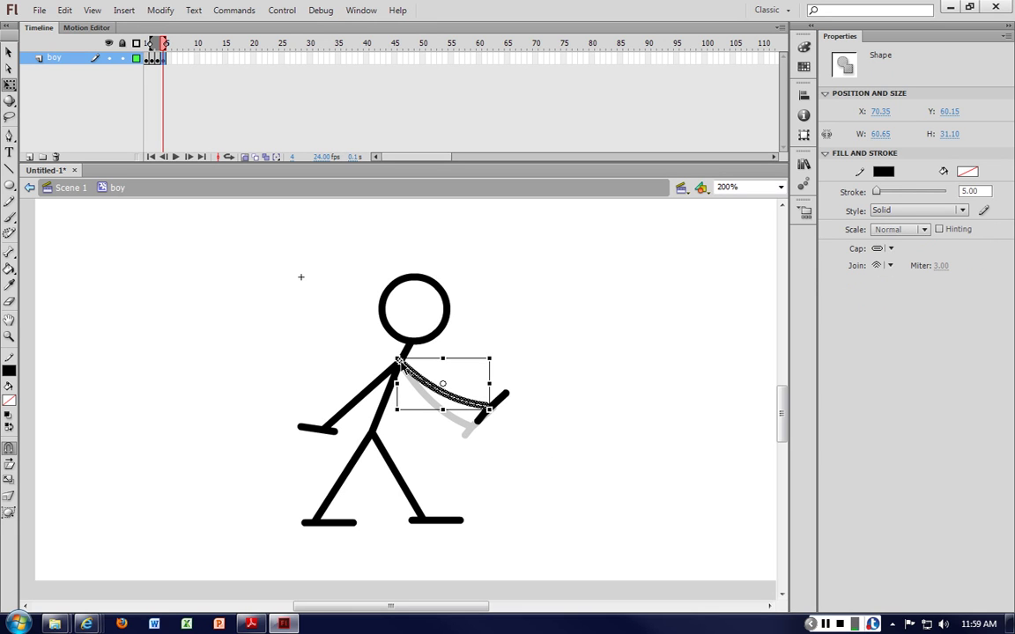
drag(496, 349, 500, 328)
Step: Move the whole front hand in frame 4 to about X 130, Y 65 so it joins the raised arm's end
click(492, 407)
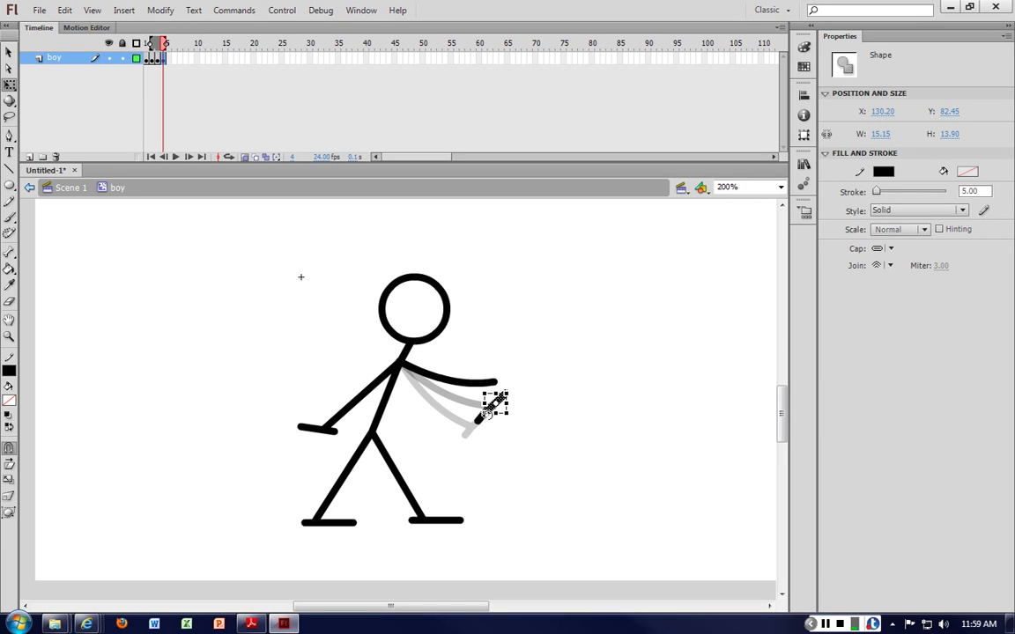
key(shift+Up)
key(shift+Up)
key(shift+Up)
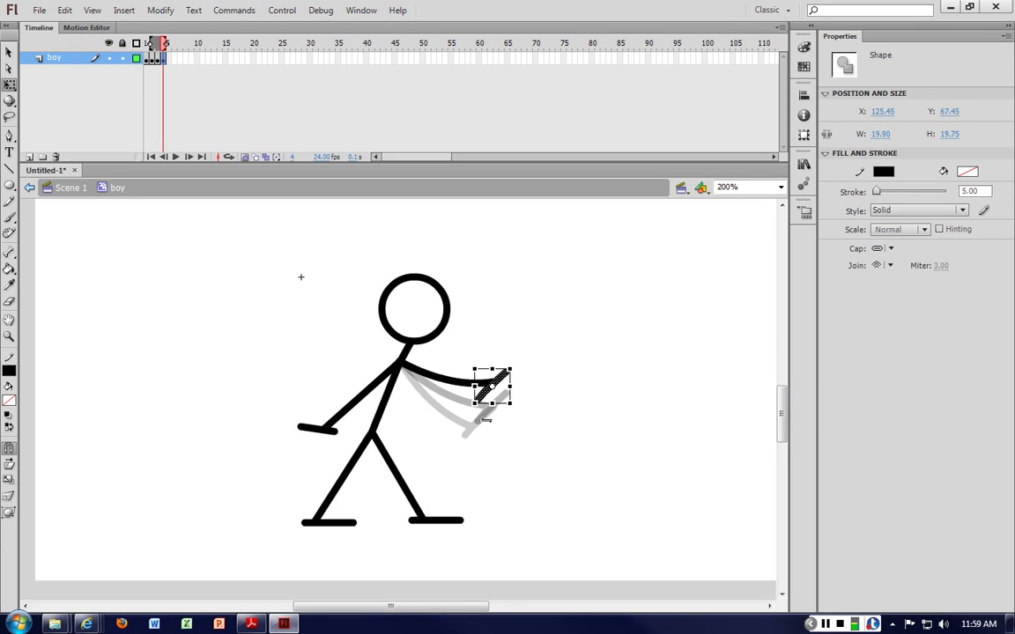
key(shift+Right)
key(Up)
key(Up)
key(Up)
key(Up)
key(Up)
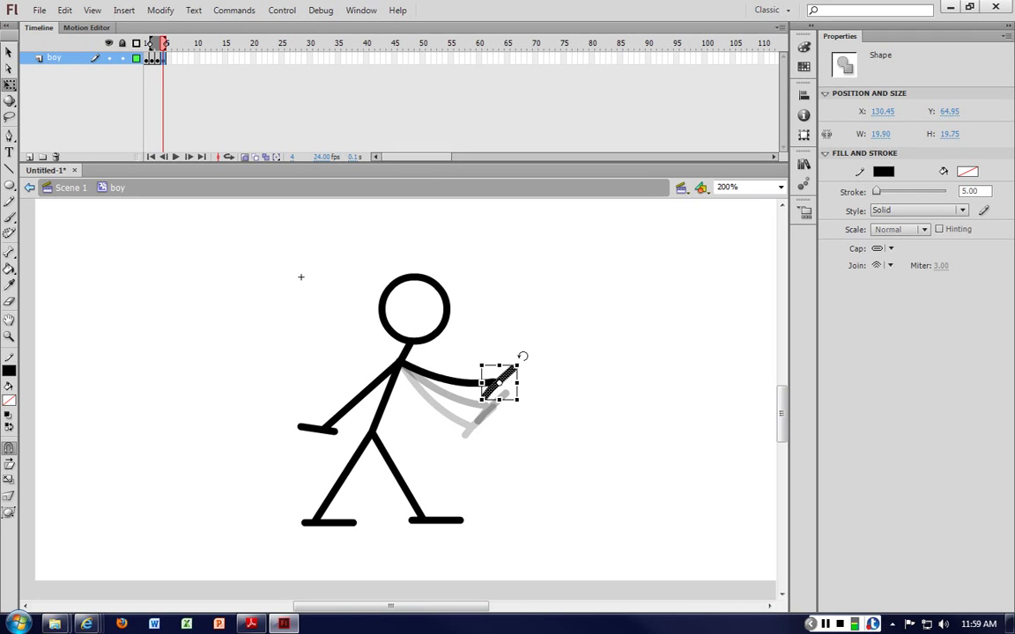
Step: Rotate the frame 4 front hand counter-clockwise until it stands nearly upright, and play the timeline to check the motion
drag(522, 356, 514, 350)
click(540, 332)
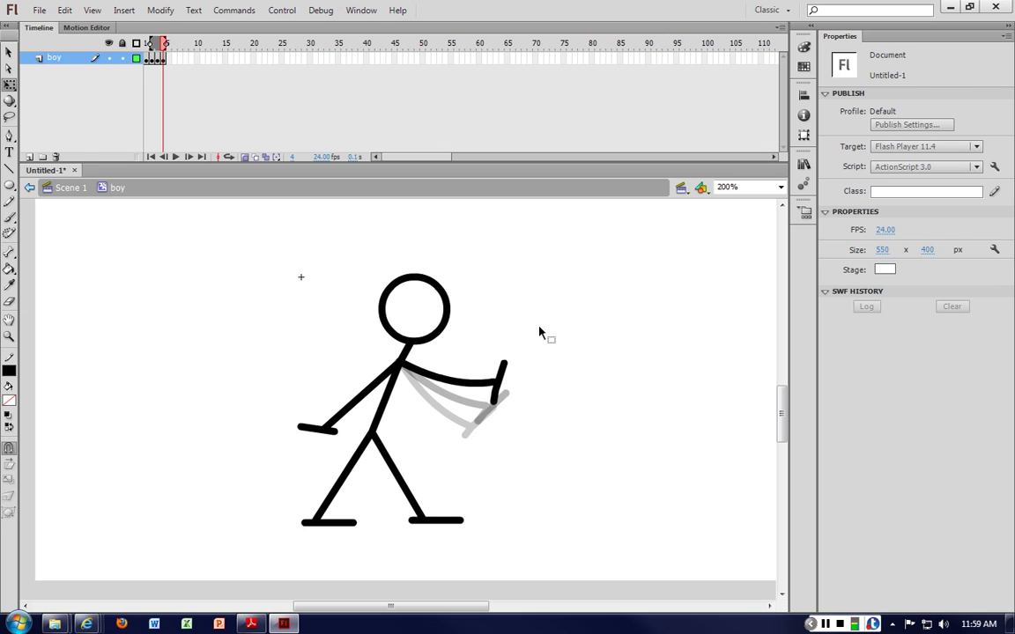
key(Return)
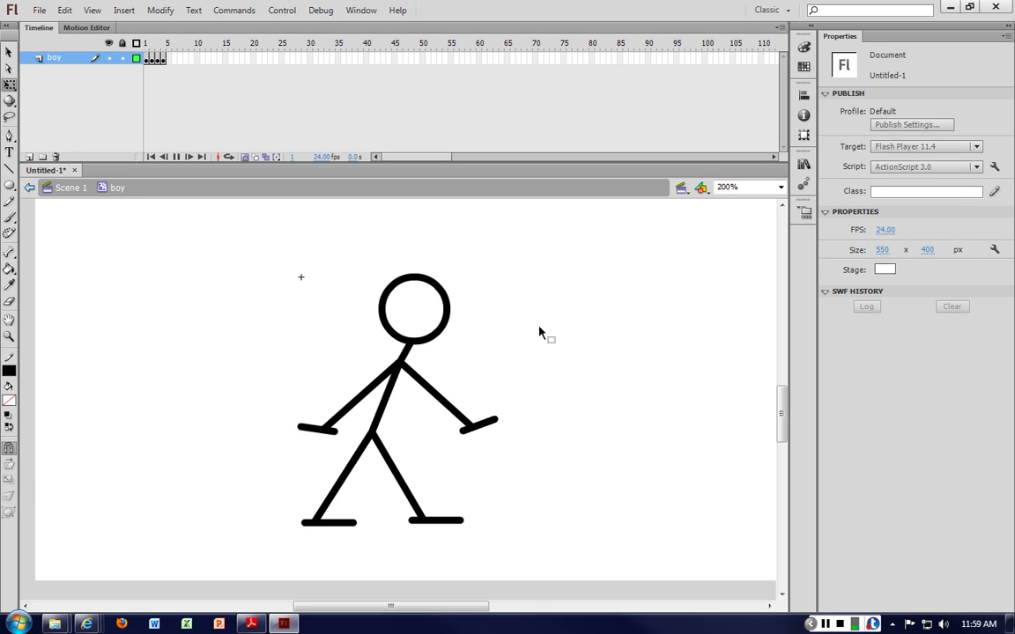
key(Return)
Step: Rotate the frame 4 back arm upward about the shoulder, above its onion-skinned position from the previous frame
click(359, 400)
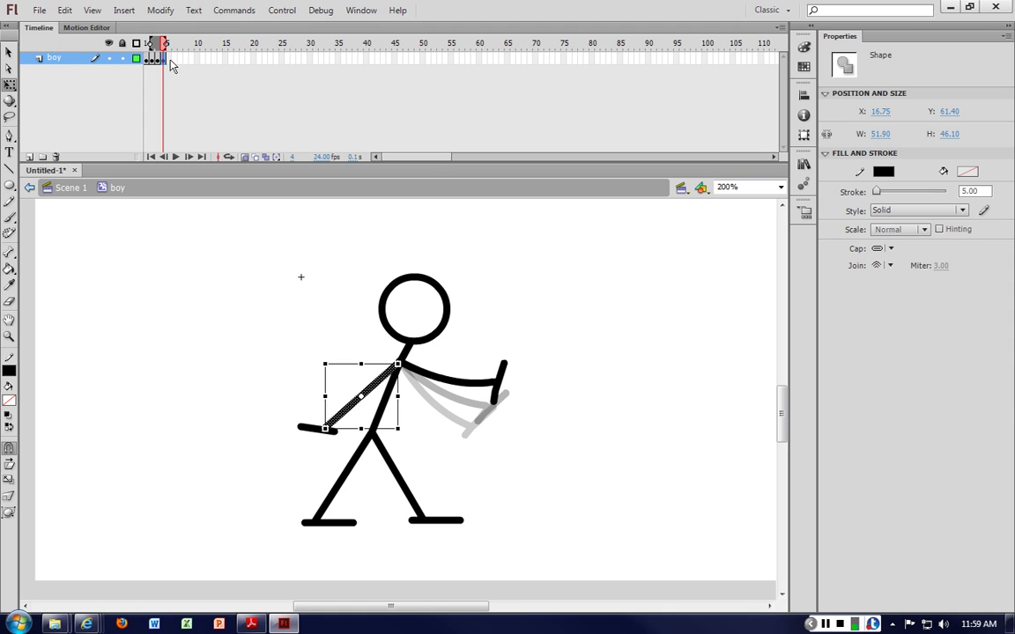
drag(361, 396, 398, 364)
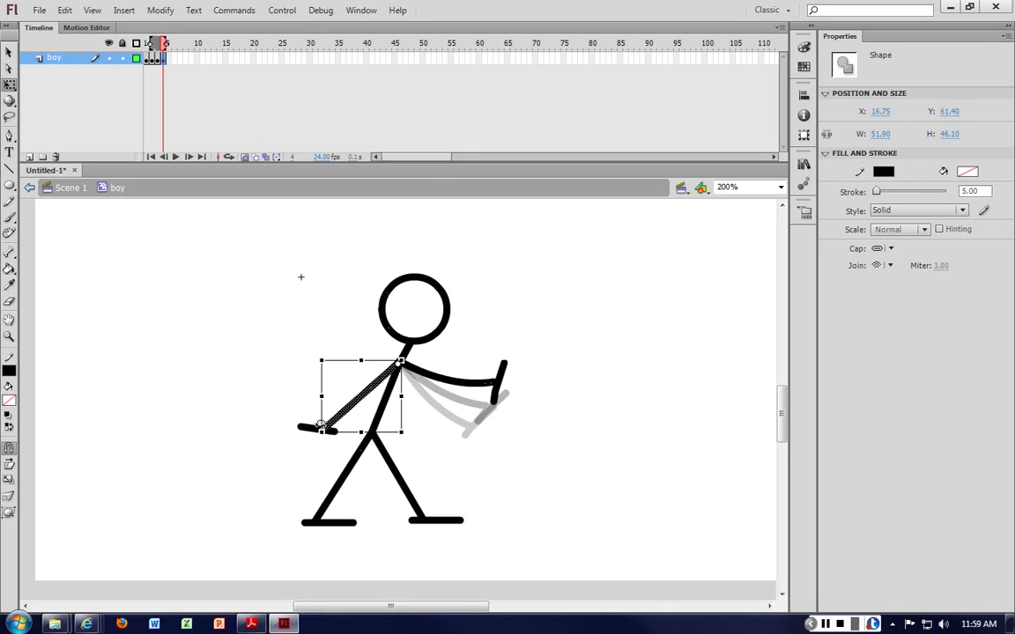
click(322, 429)
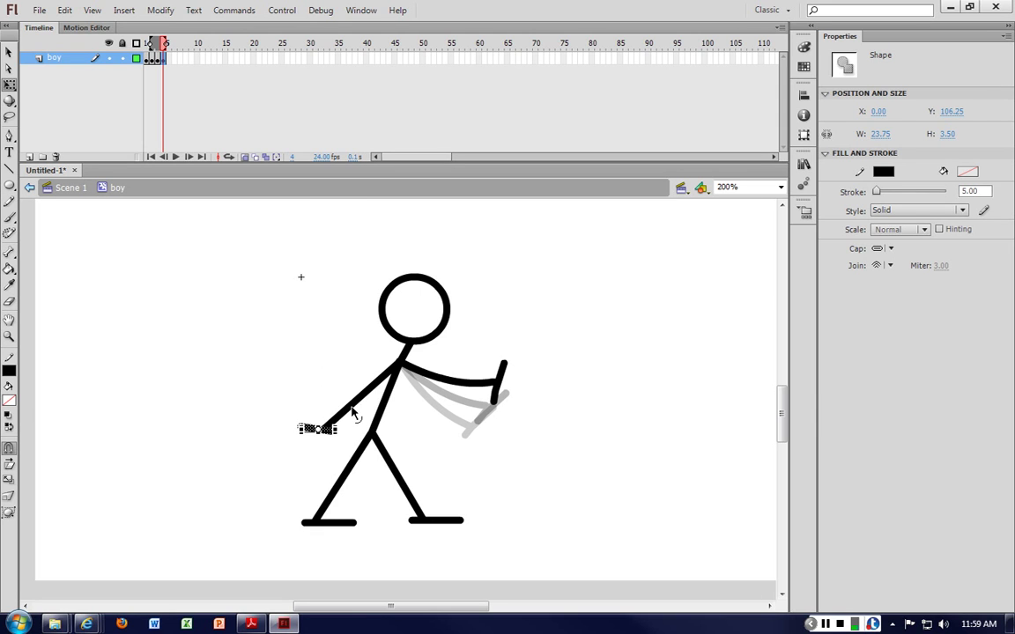
click(329, 423)
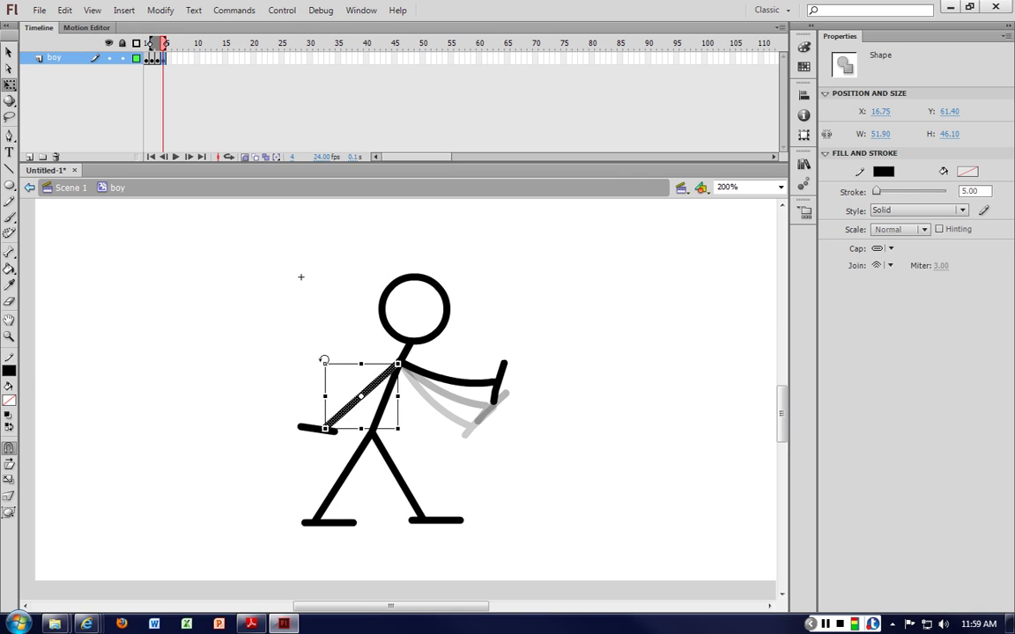
drag(324, 357, 322, 354)
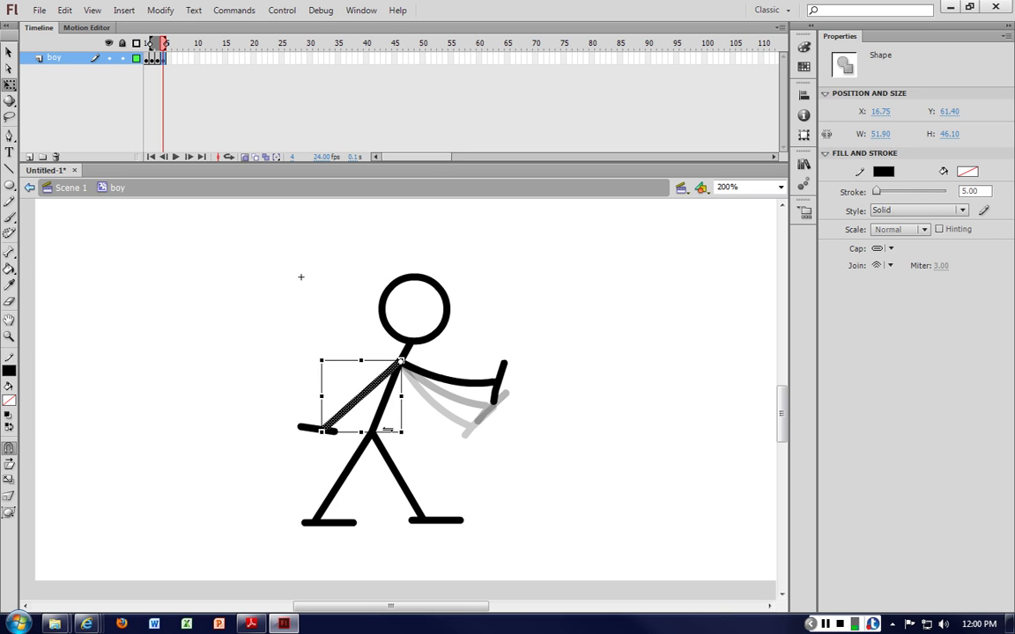
drag(409, 426, 388, 428)
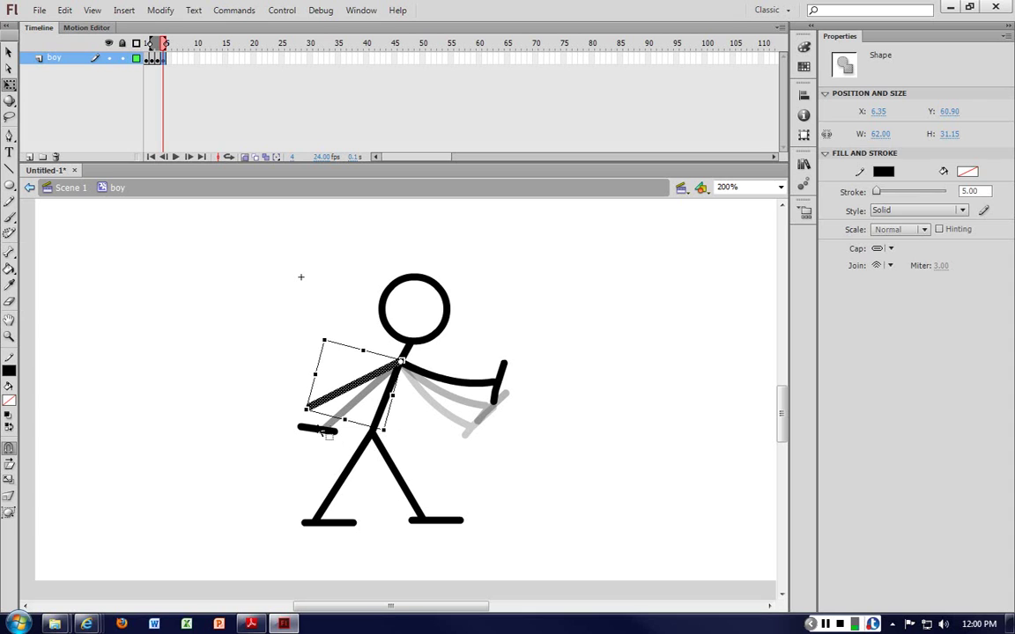
Step: Move the back hand in frame 4 to about X -6.5, Y 93 so it meets the raised back arm's end
click(320, 437)
click(317, 430)
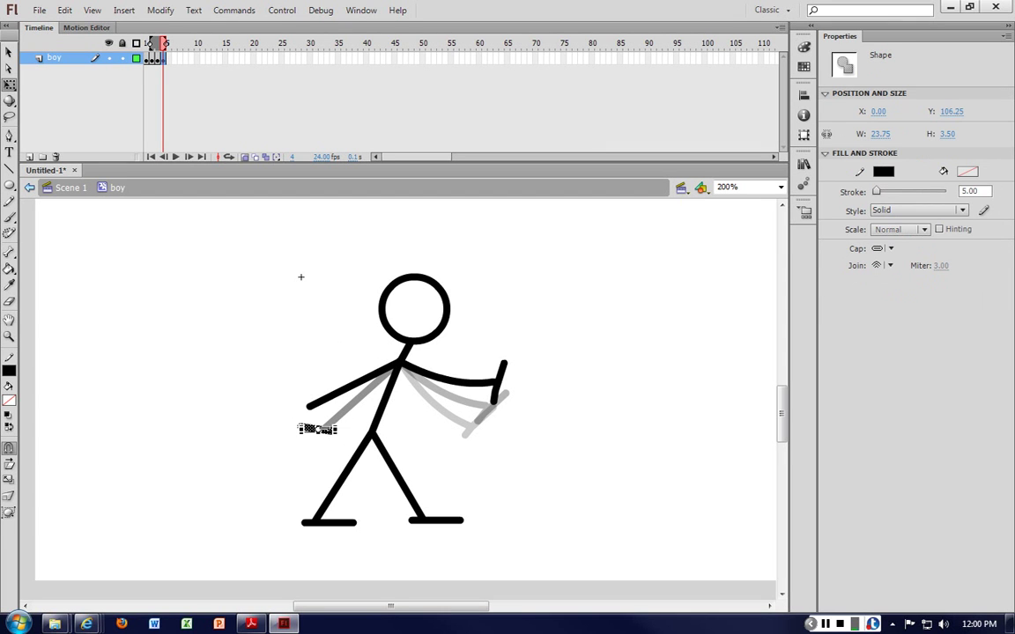
drag(319, 430, 315, 415)
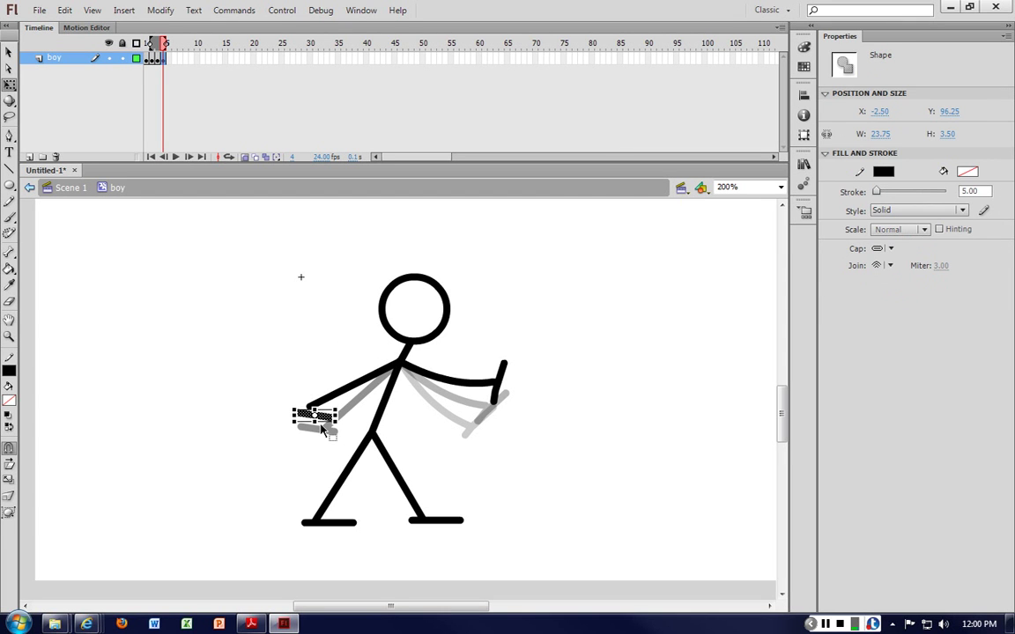
key(Left)
key(Left)
key(Left)
key(Left)
key(Up)
key(Up)
key(Up)
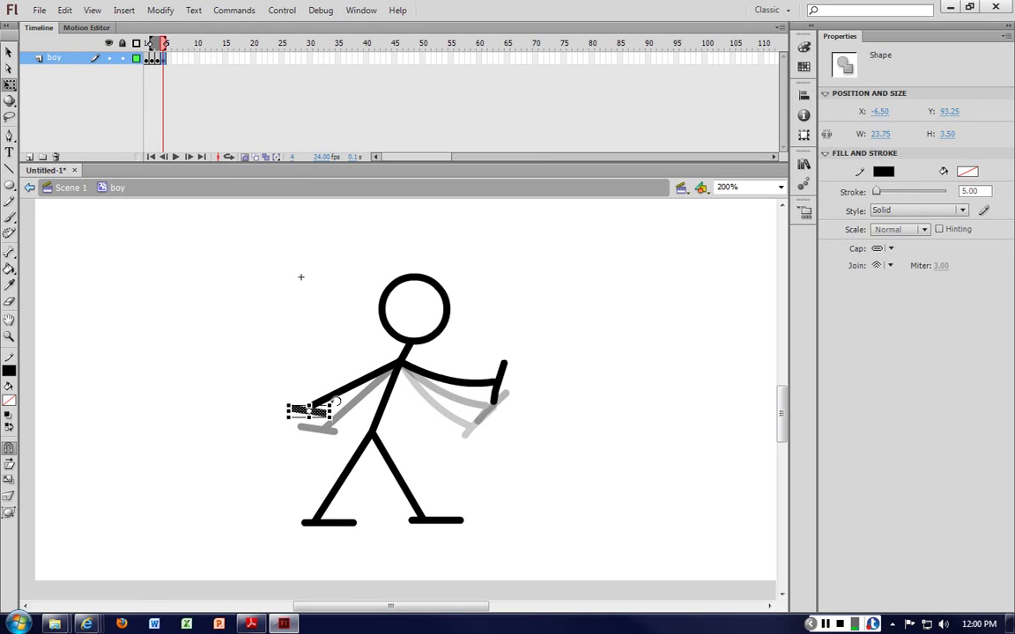
Step: Rotate the back hand clockwise so it slants across the arm's end, and nudge it 1 px left and 1 px up
drag(336, 401, 336, 412)
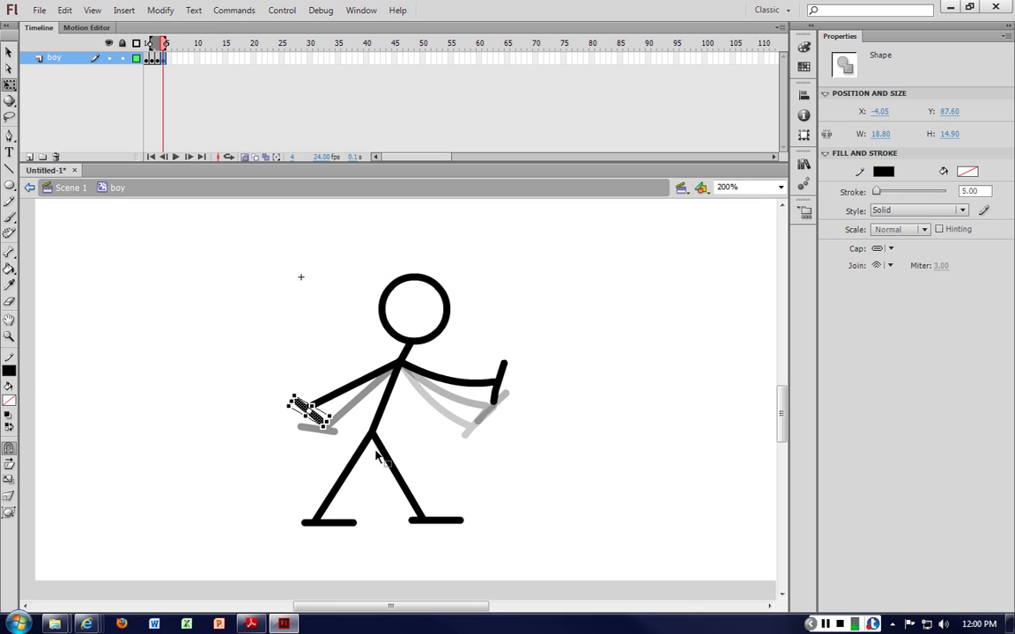
key(Left)
key(Up)
click(503, 485)
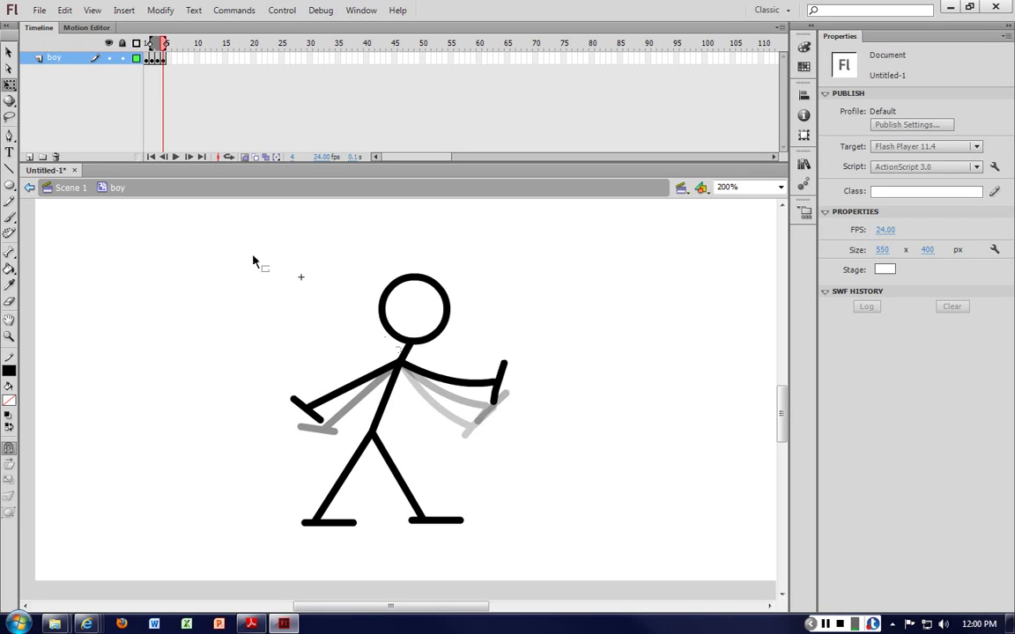
Step: Insert a keyframe at frame 5 and bend both legs outward into curves while keeping the feet in place
right_click(168, 59)
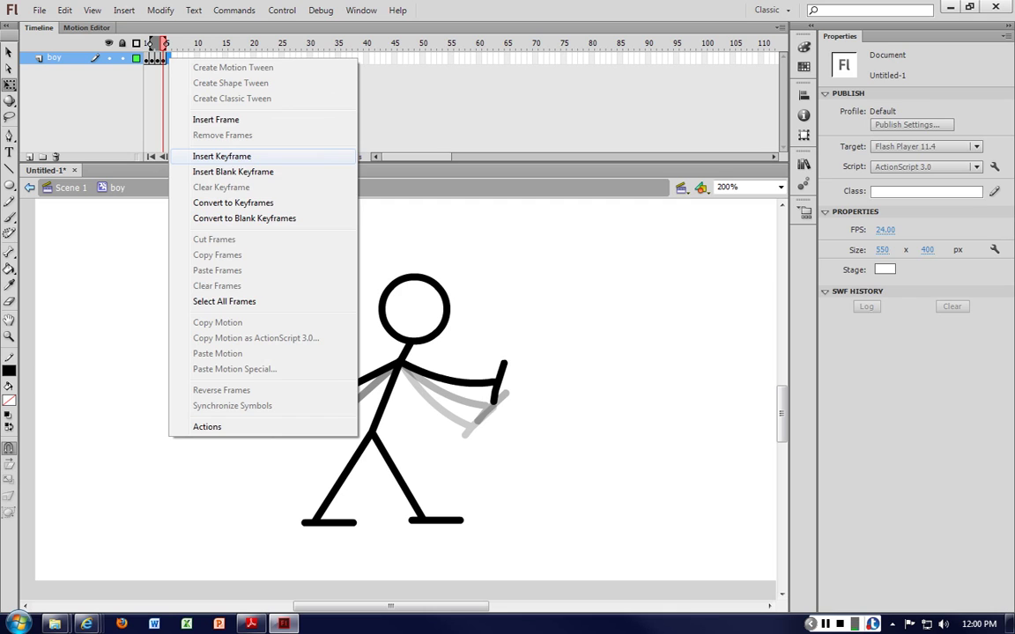
click(221, 156)
click(596, 484)
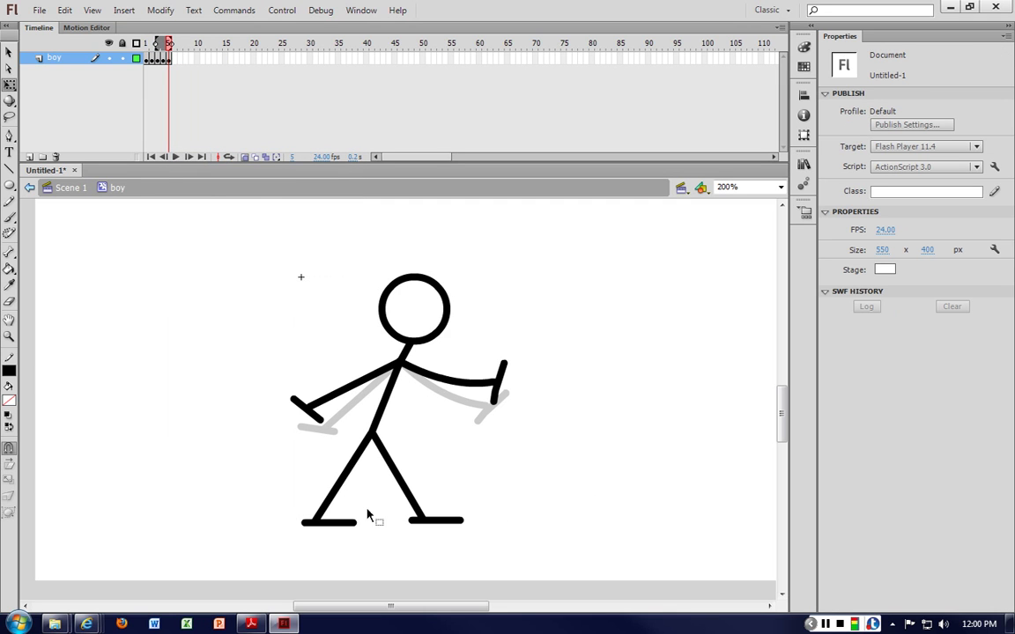
drag(398, 484, 340, 477)
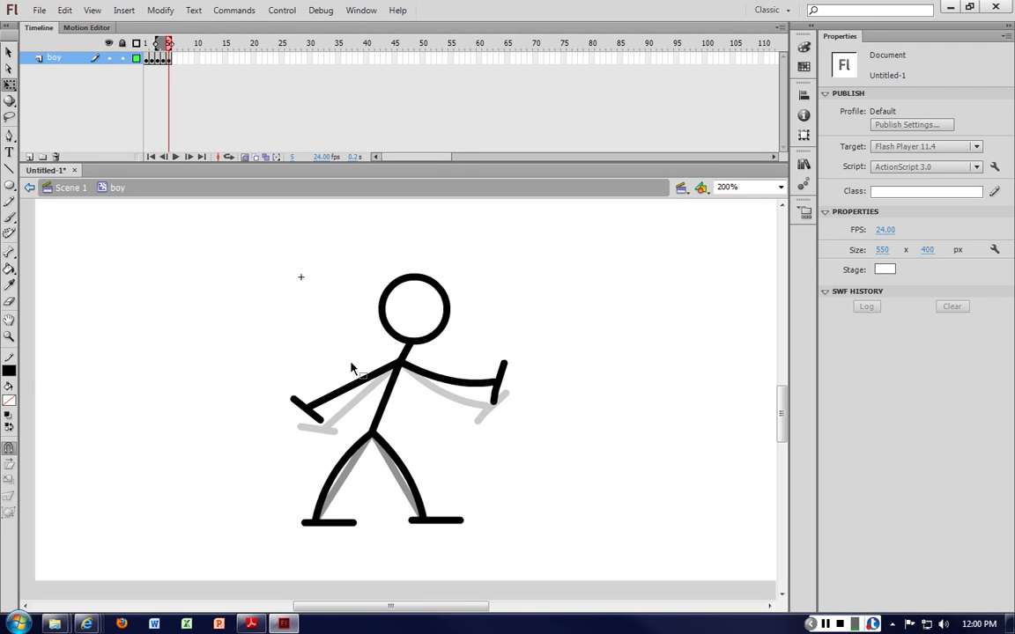
Step: Select the head, torso, both arms and both hands in frame 5 and lower them together by 4 px
click(308, 420)
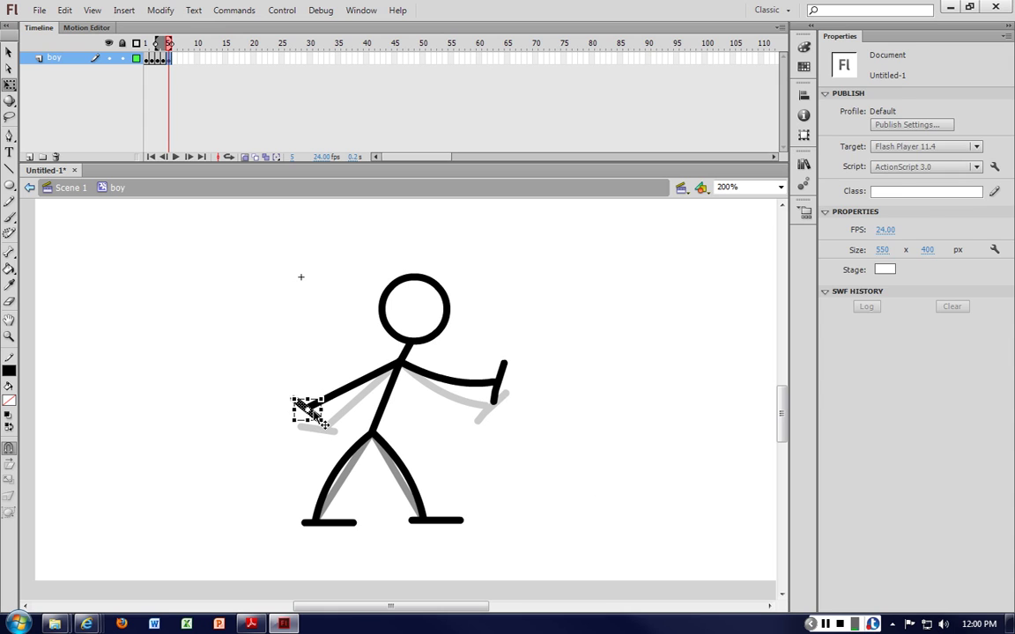
shift+click(348, 385)
shift+click(438, 381)
shift+click(502, 387)
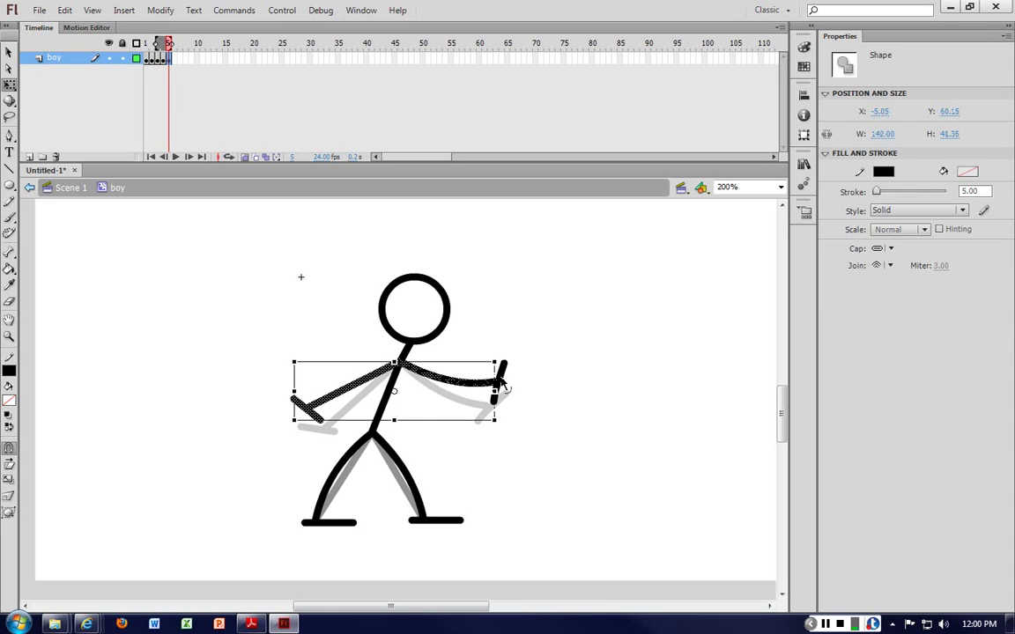
shift+click(421, 356)
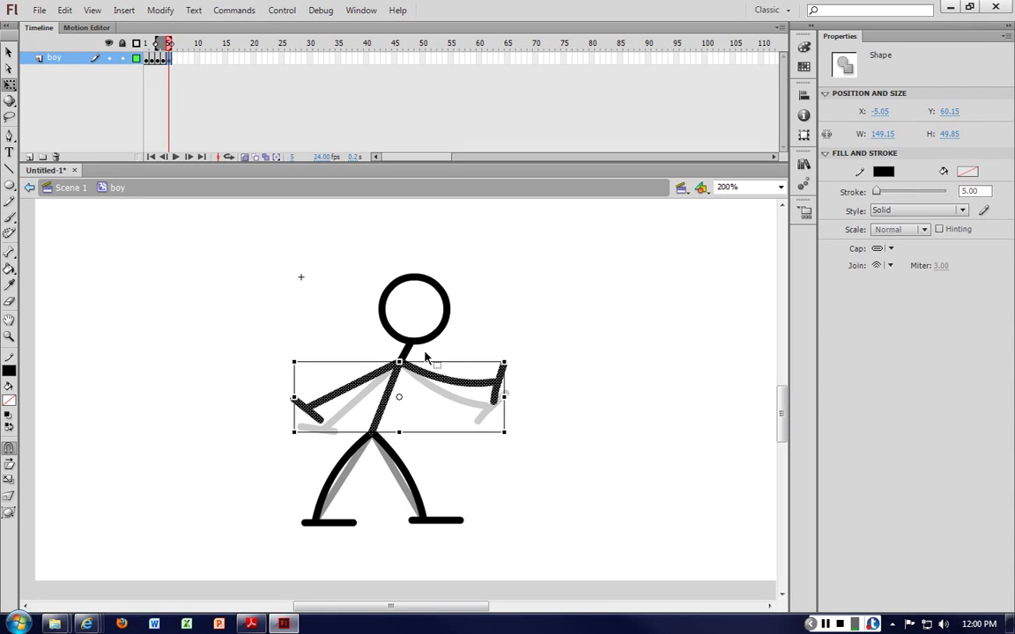
shift+click(423, 346)
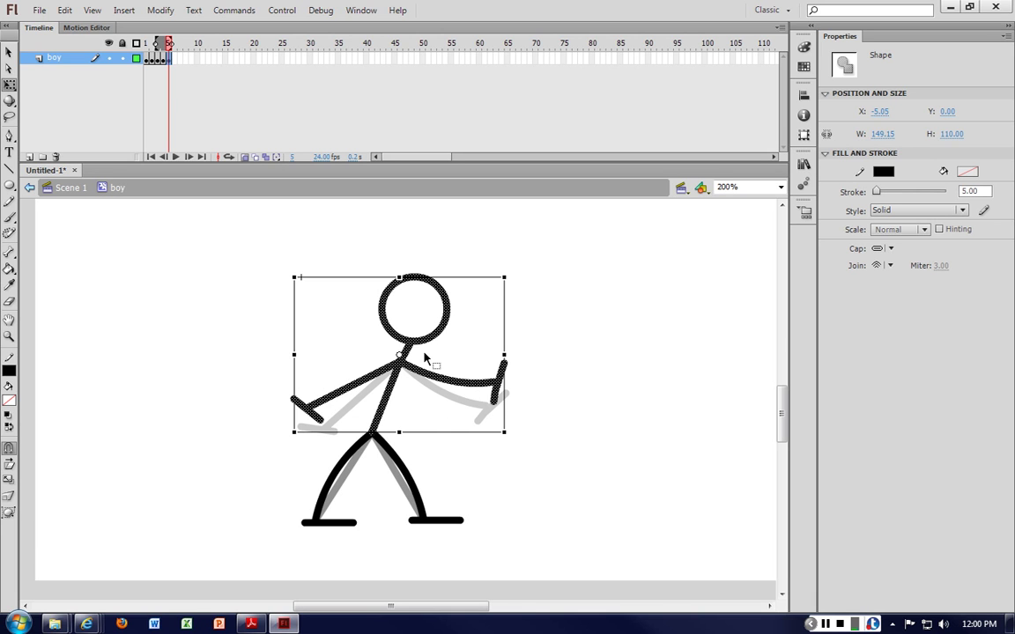
key(Down)
key(Down)
key(Down)
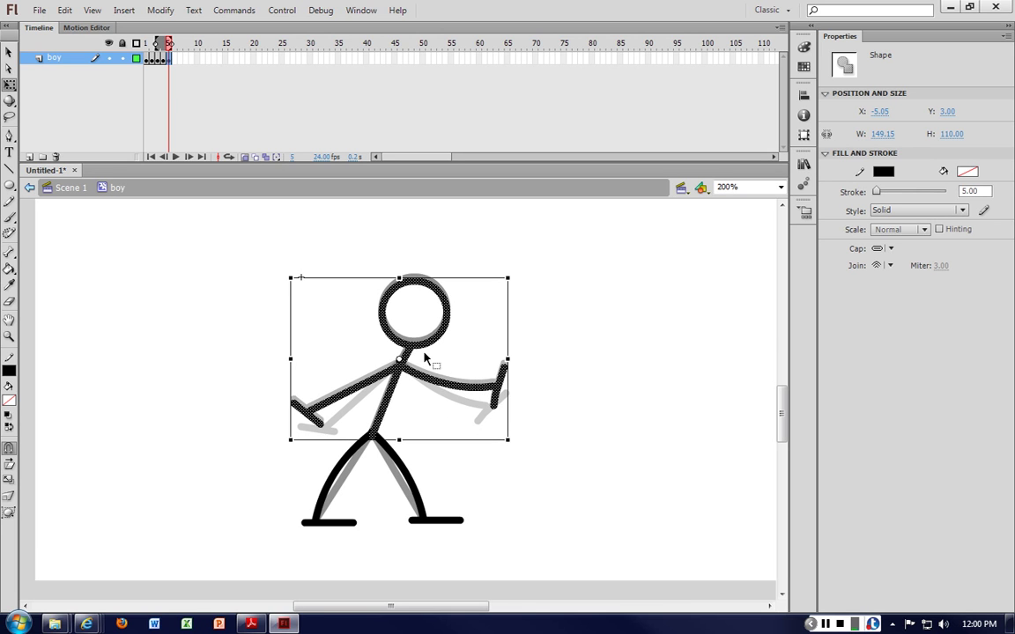
key(Down)
click(471, 483)
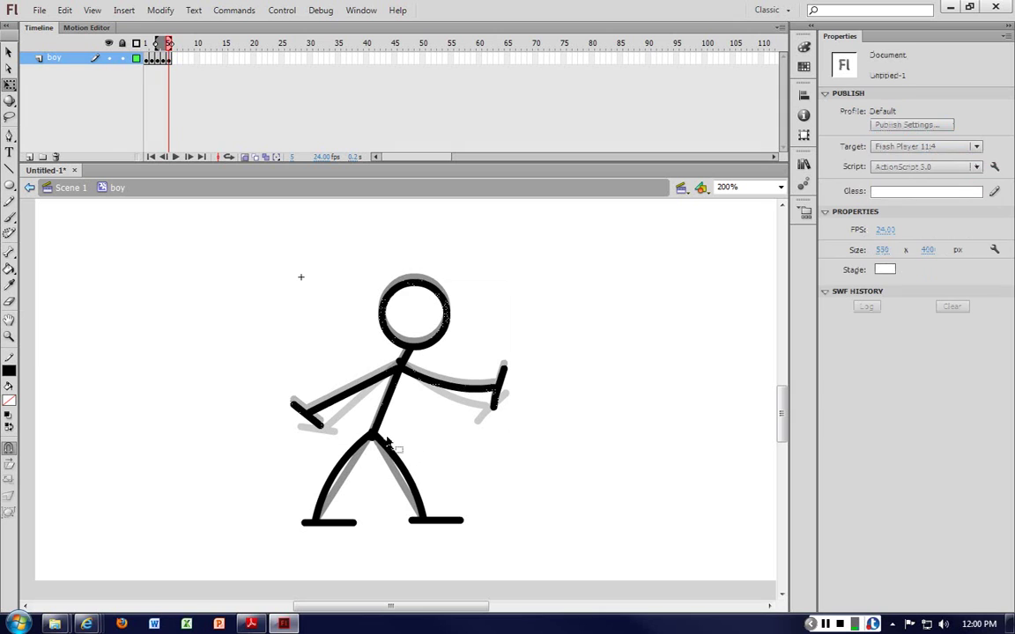
Step: Remove the leftover line fragments at the hip where the lowered torso overlaps the tops of the legs
click(376, 441)
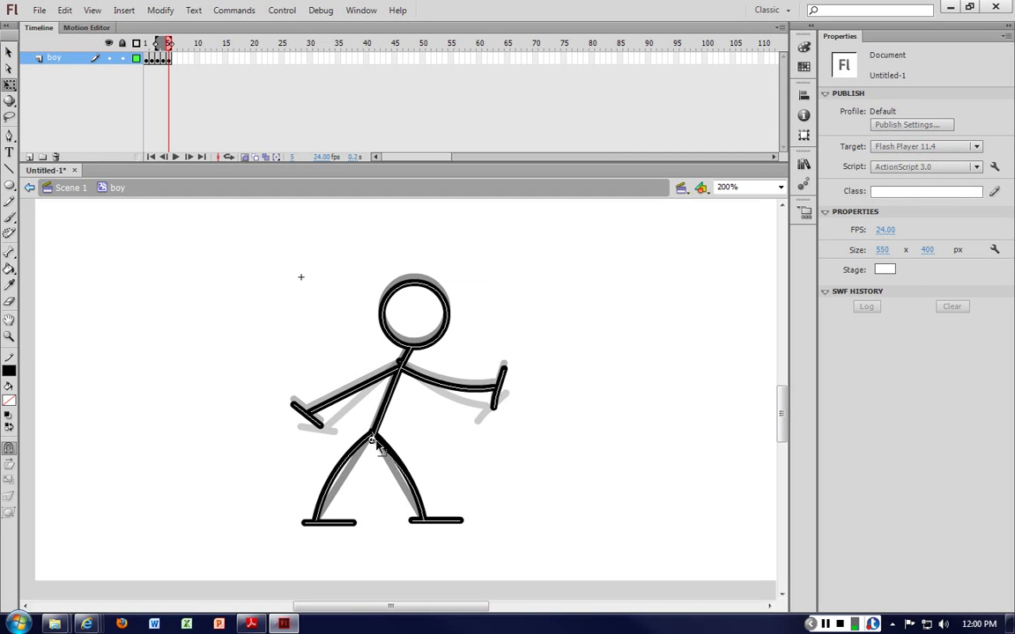
double_click(373, 441)
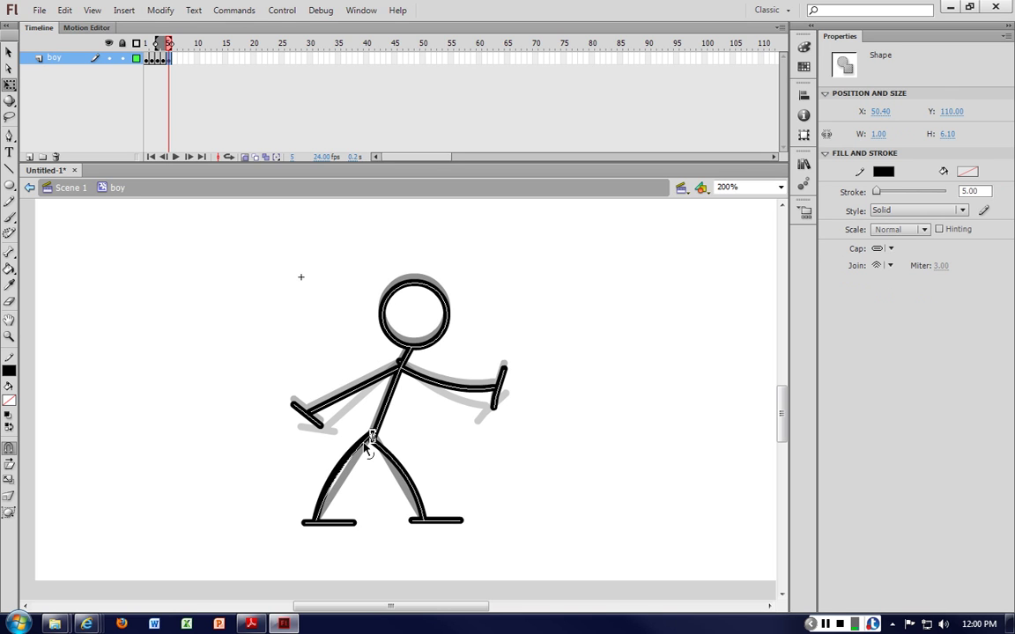
click(419, 437)
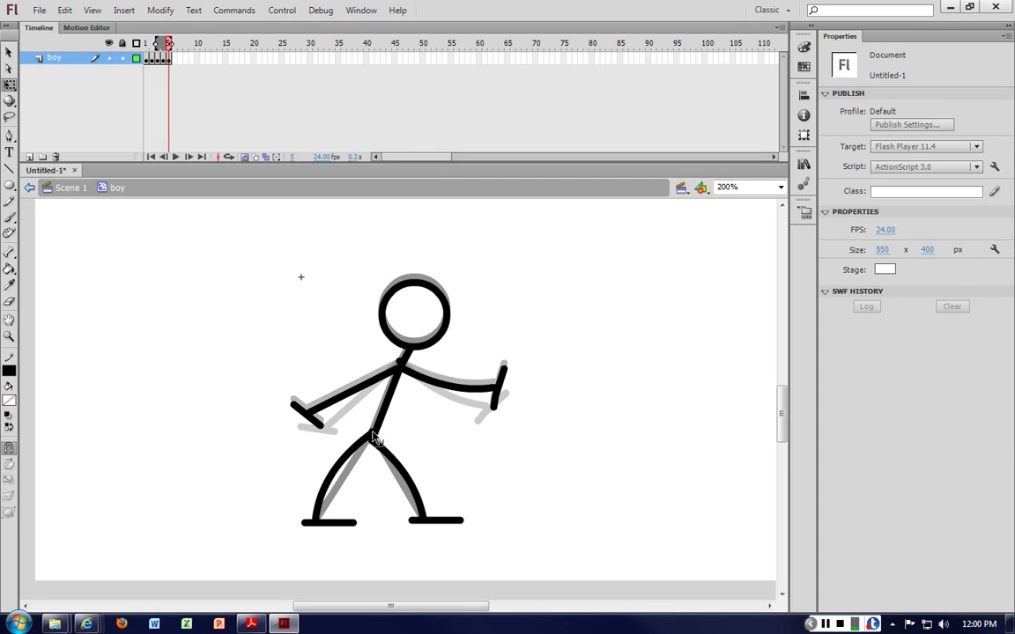
double_click(373, 438)
click(372, 436)
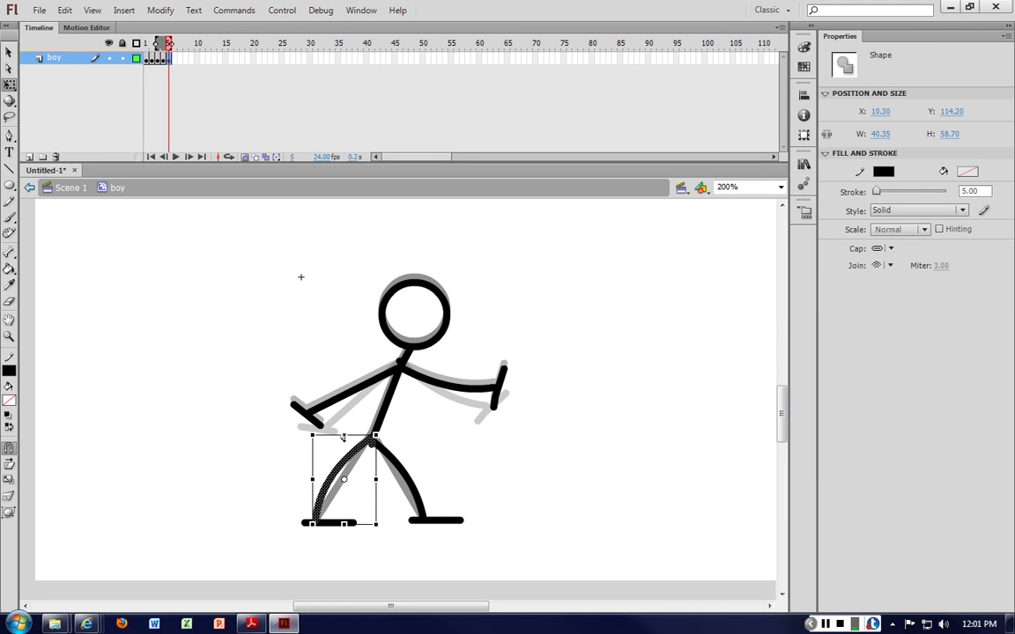
click(437, 447)
click(374, 444)
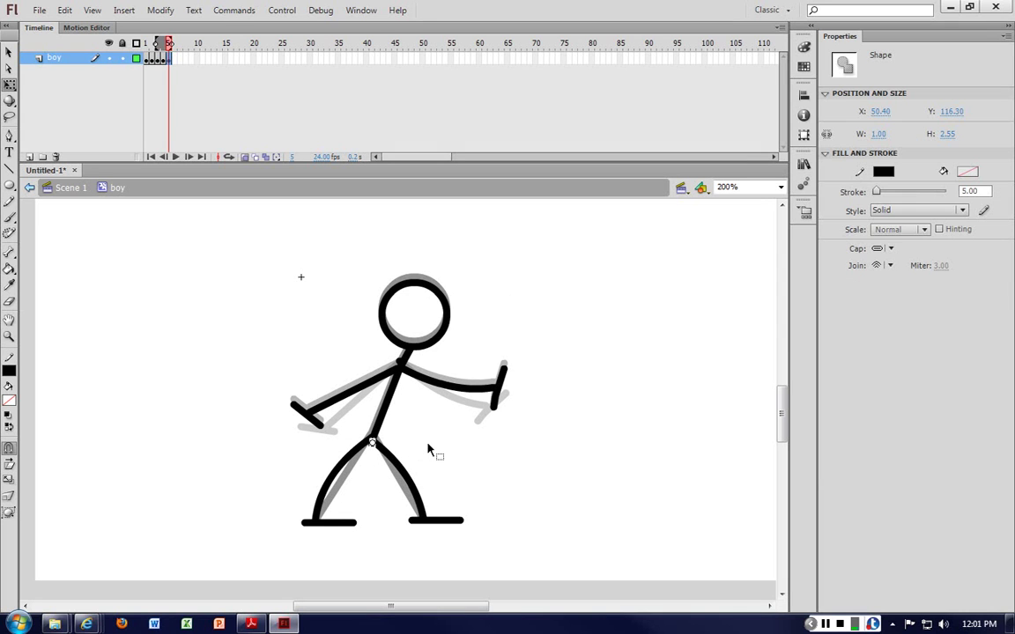
click(432, 449)
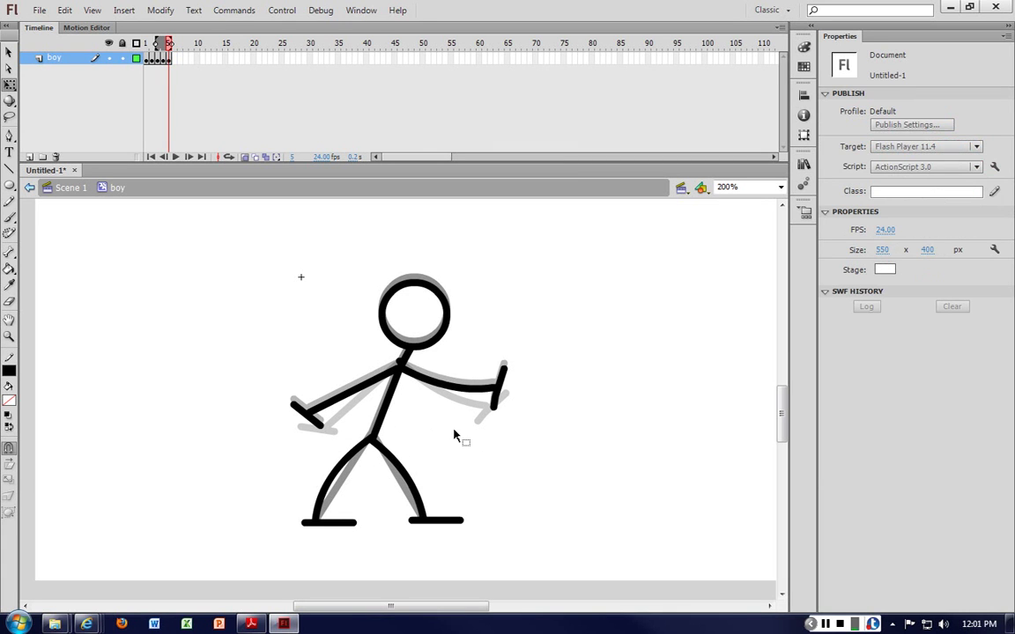
Step: Remove the leftover line stub at the shoulder and test the movie to check the animation
click(405, 369)
click(515, 430)
key(ctrl+Return)
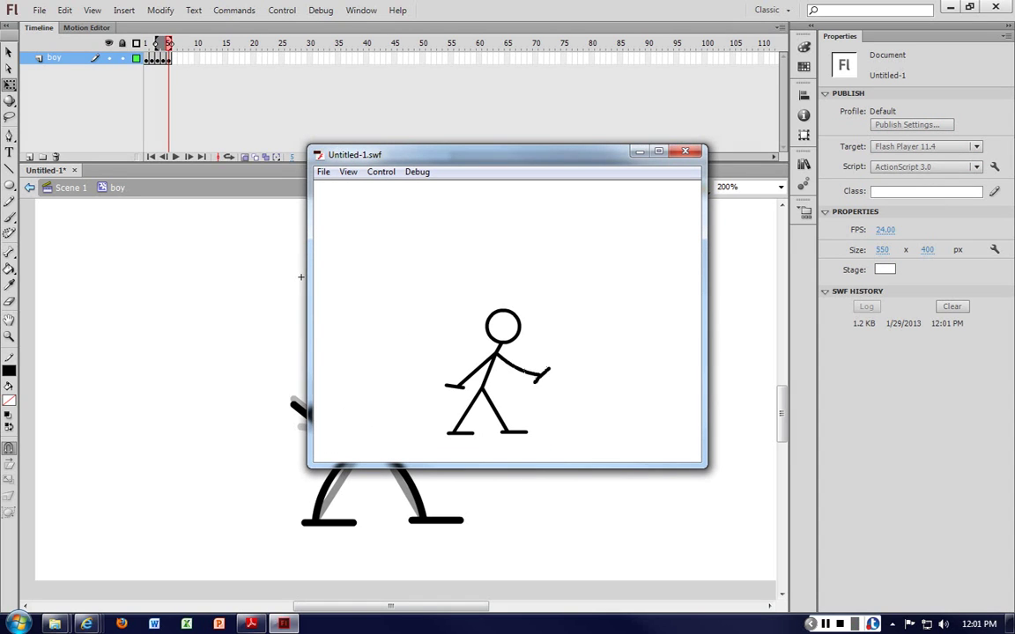
key(ctrl+w)
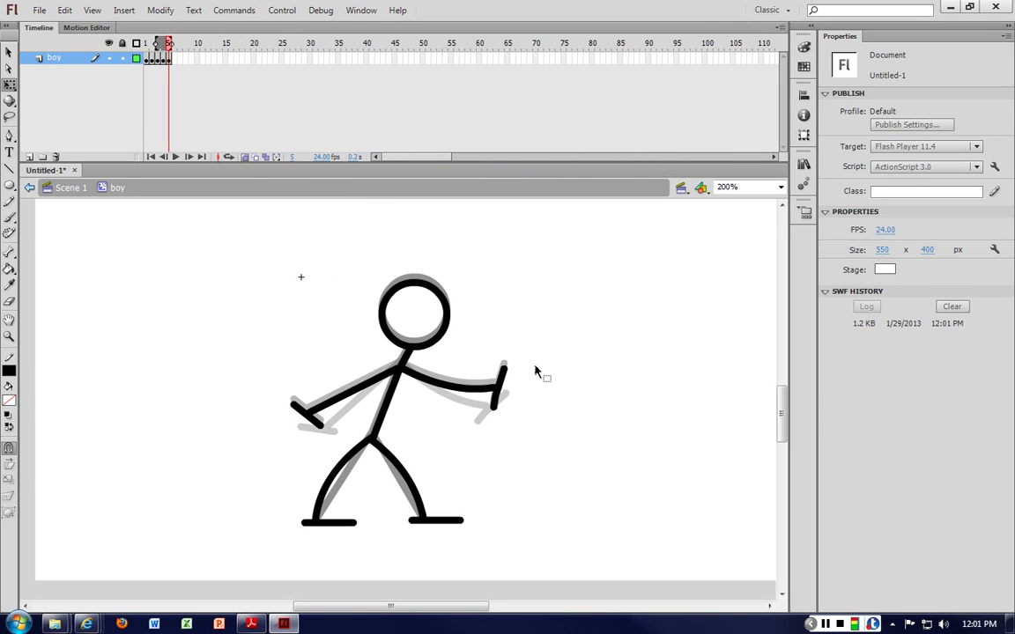
click(374, 451)
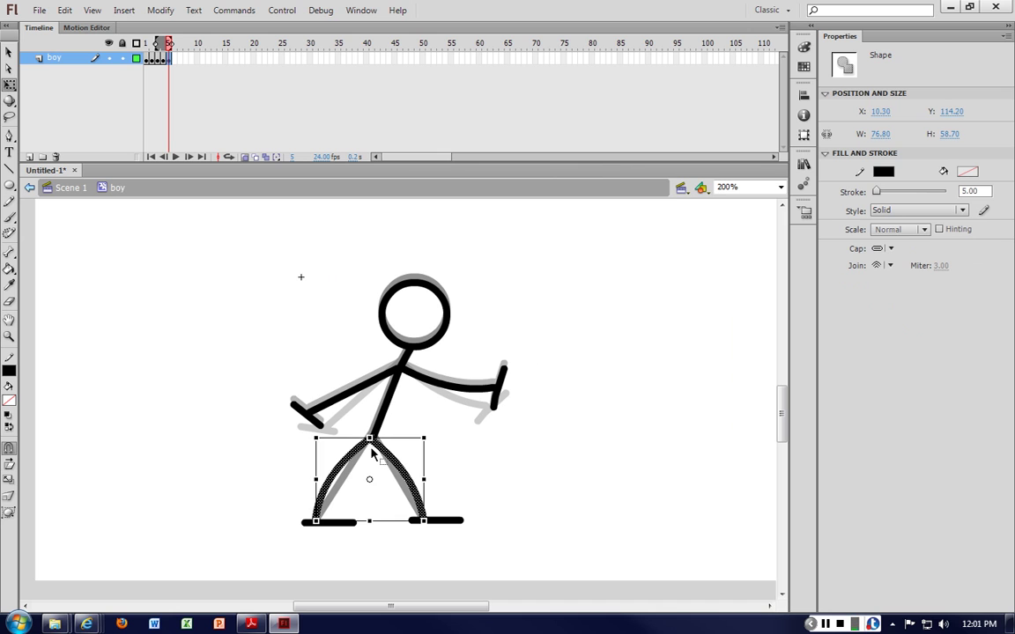
drag(370, 438, 370, 456)
click(225, 261)
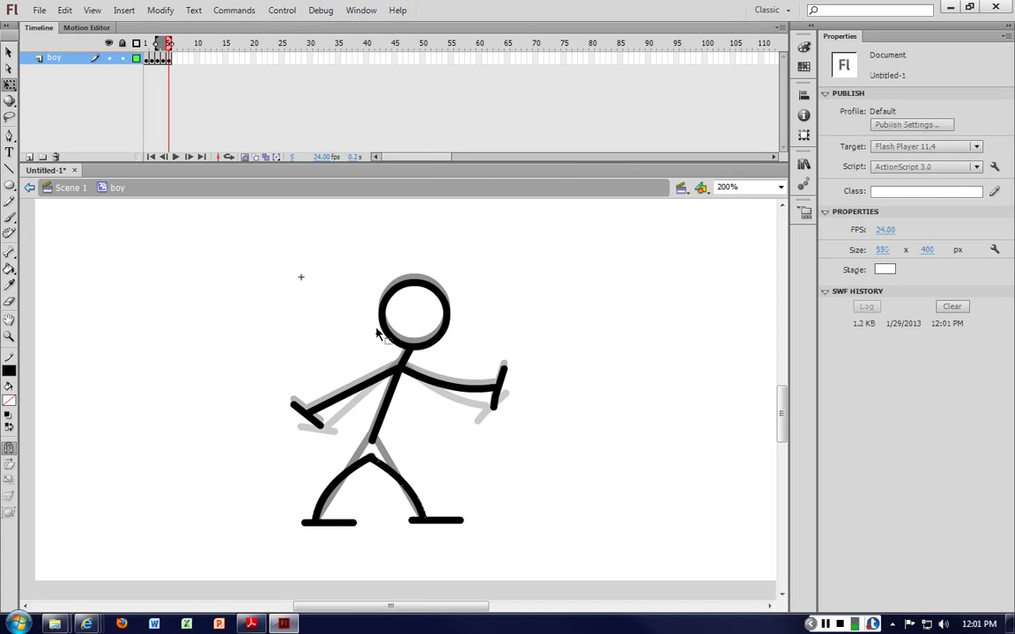
key(ctrl+z)
key(ctrl+z)
key(ctrl+z)
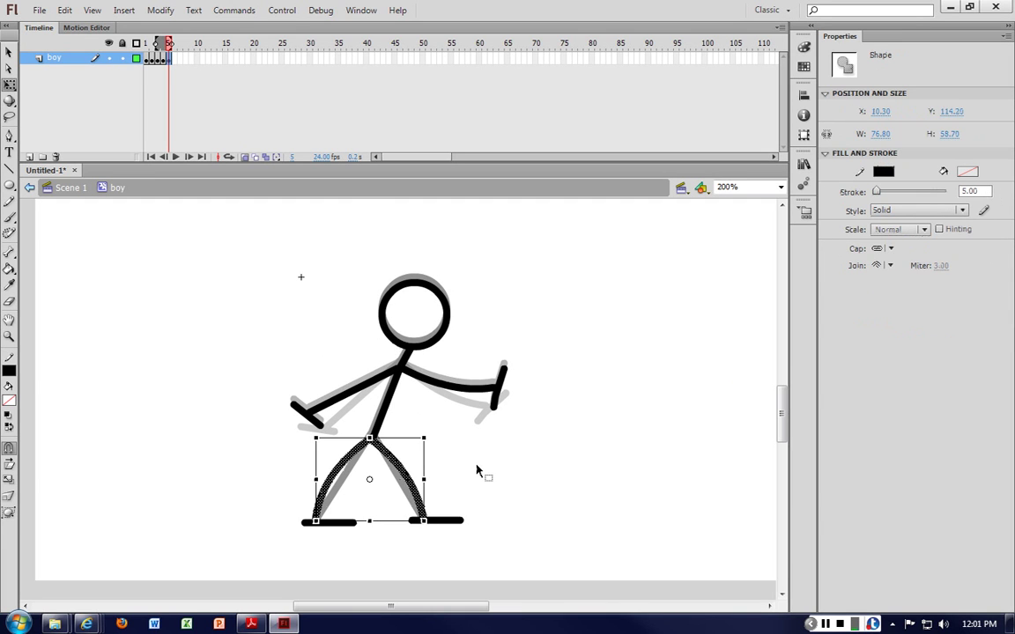
Step: Insert a keyframe at frame 6 of the boy layer
right_click(174, 43)
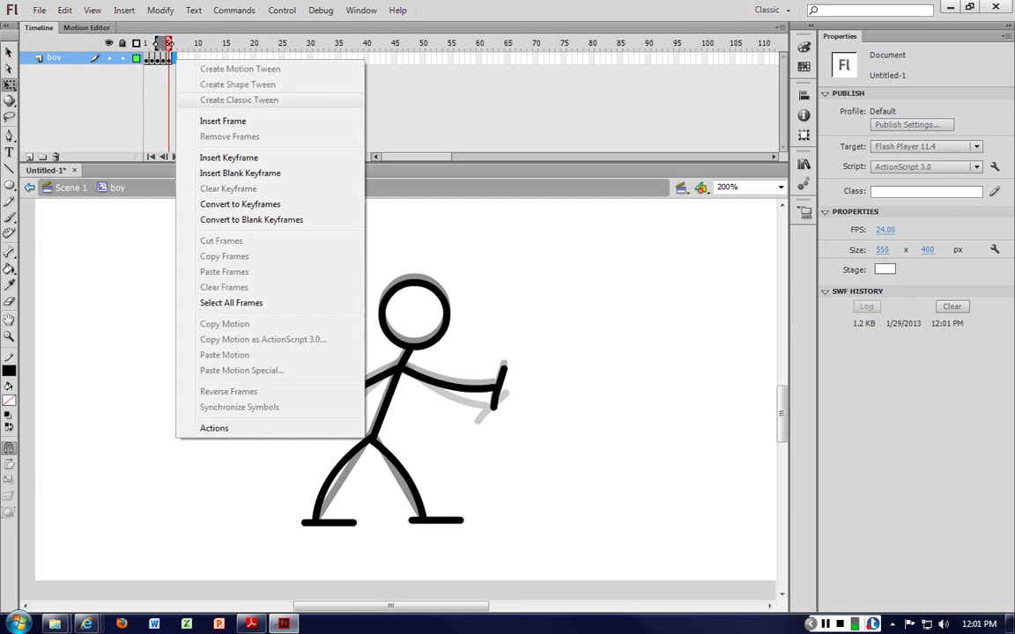
click(227, 156)
click(564, 470)
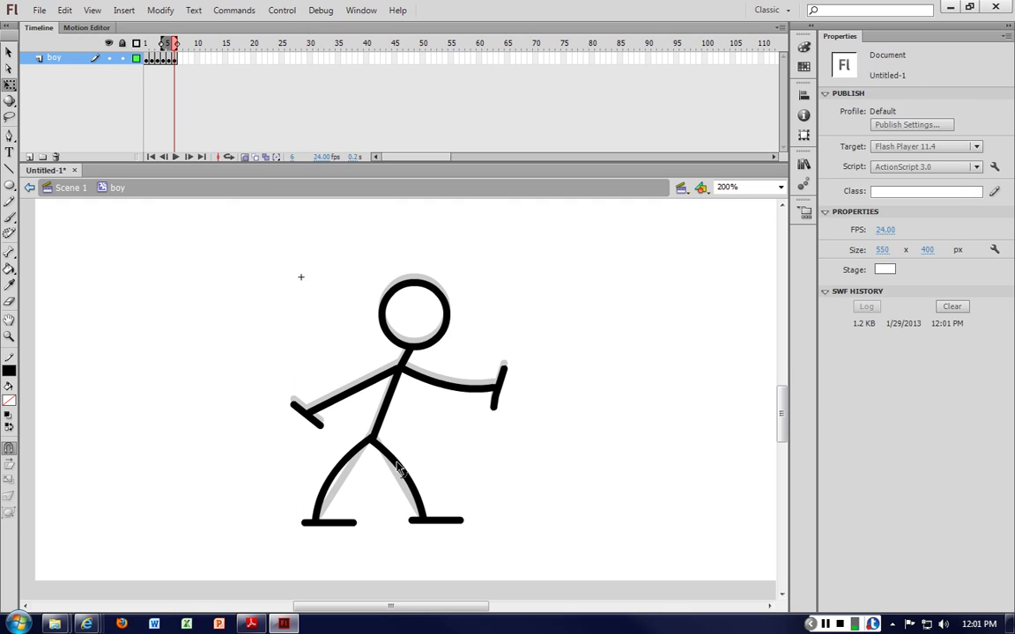
Step: Select both legs in frame 6 and shorten them from the hip downward, keeping the bent legs joined to the feet
click(379, 451)
shift+click(346, 464)
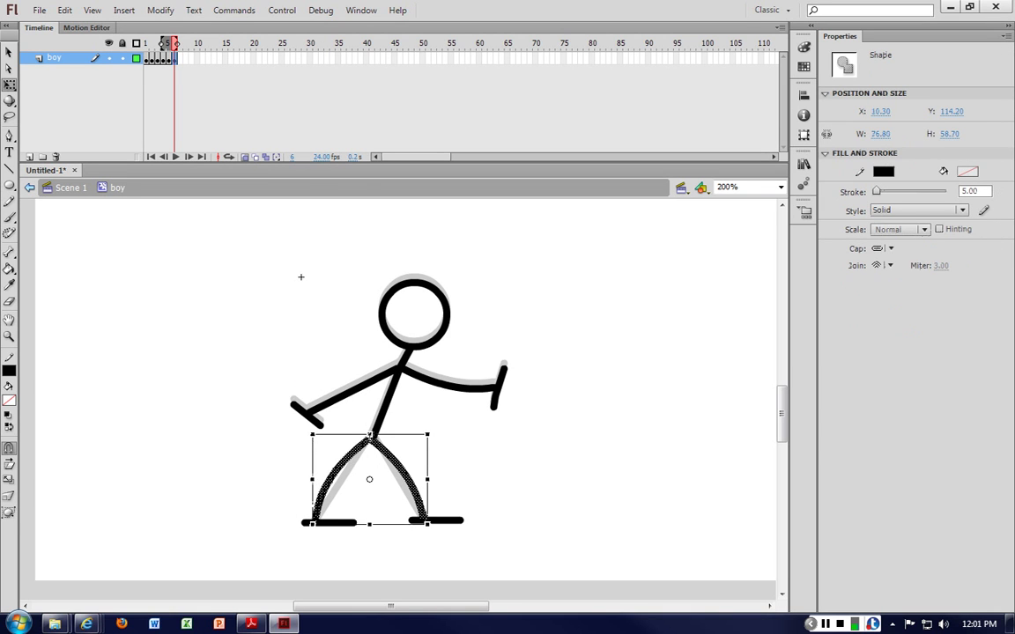
click(447, 531)
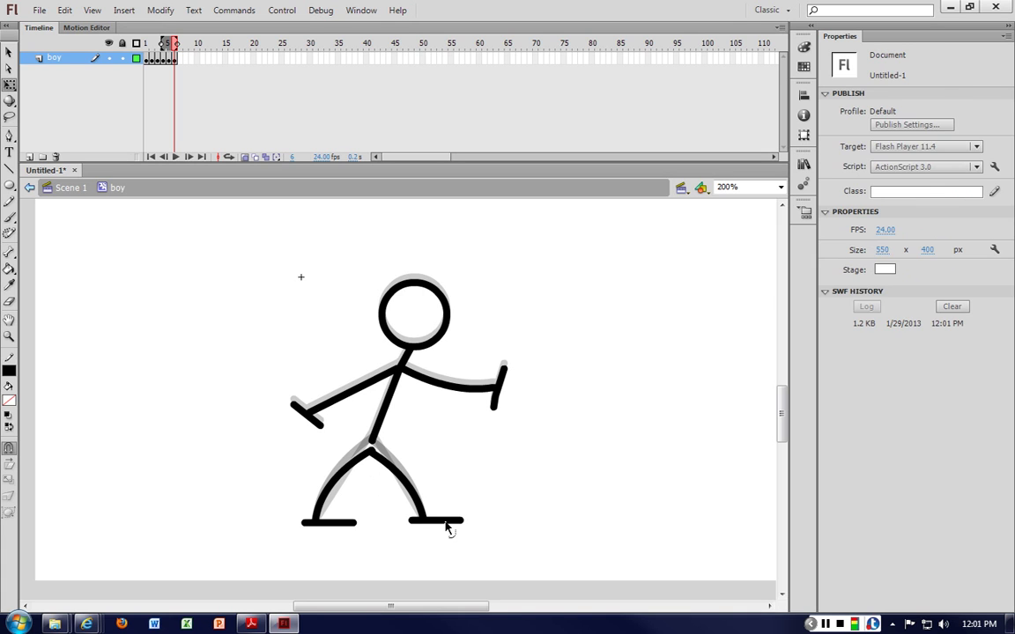
Step: Spread the feet in frame 6 by moving the right foot slightly to the right and the left foot about 10 px to the left
click(421, 522)
drag(412, 520, 406, 520)
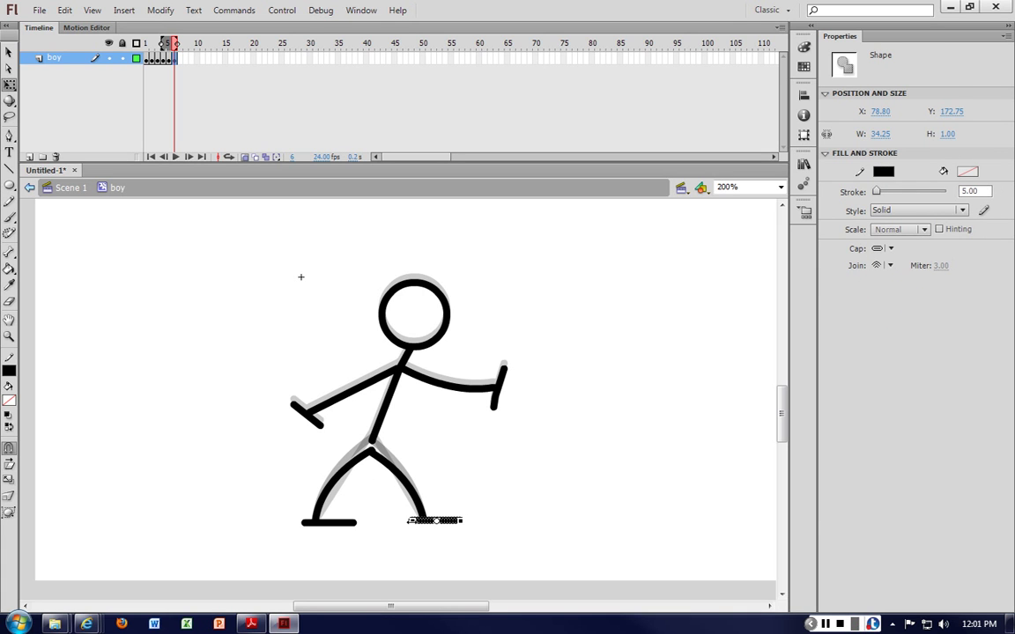
key(Right)
key(Right)
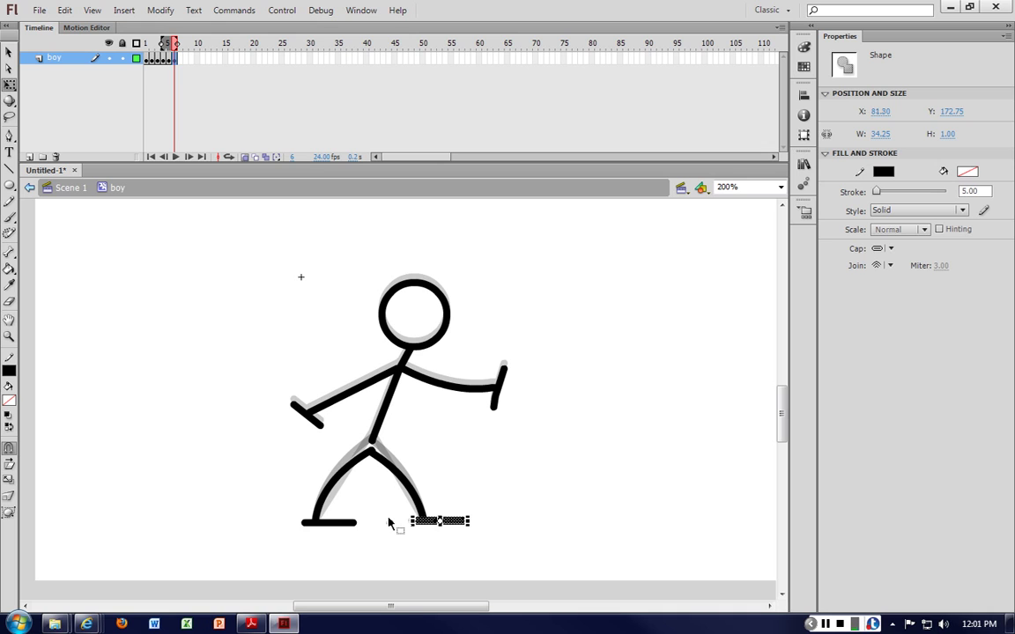
click(327, 523)
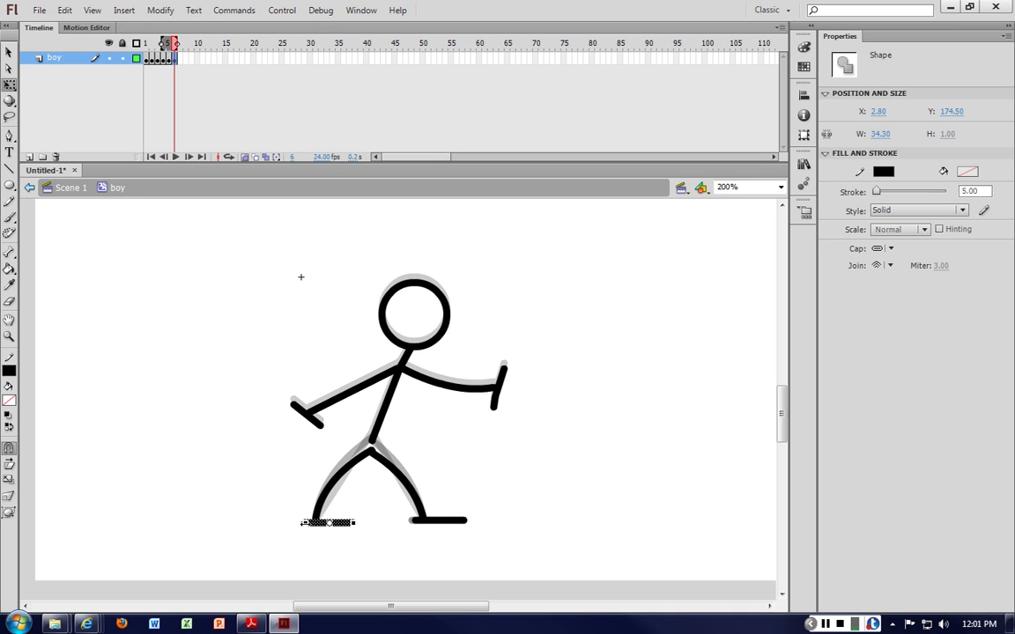
drag(328, 523, 315, 522)
click(405, 437)
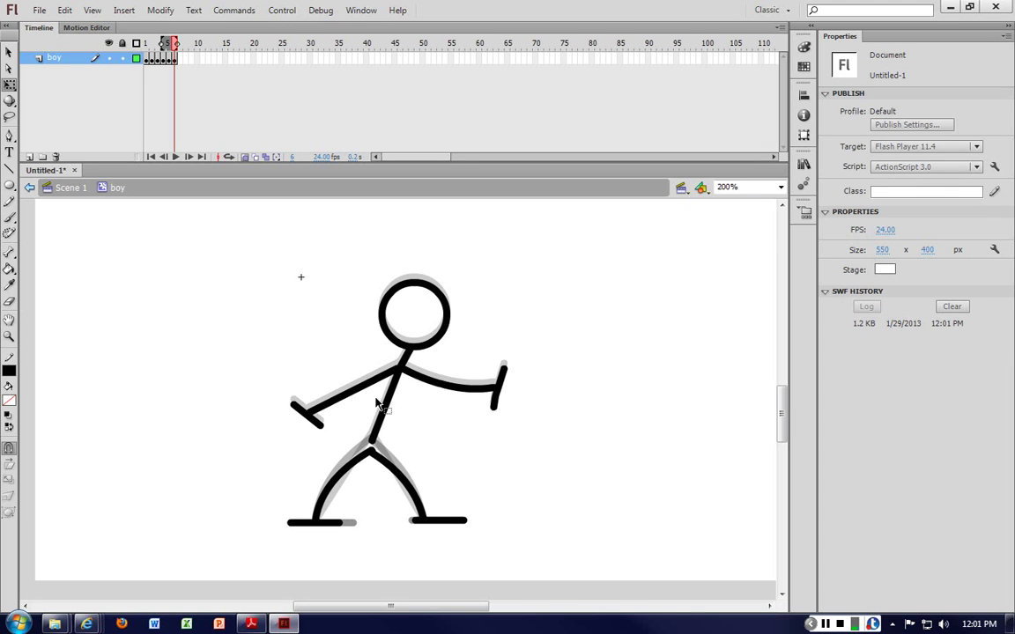
Step: Select the head, torso, arms and hands in frame 6 and lower them together by 6 px to meet the legs
click(367, 456)
click(387, 453)
click(369, 451)
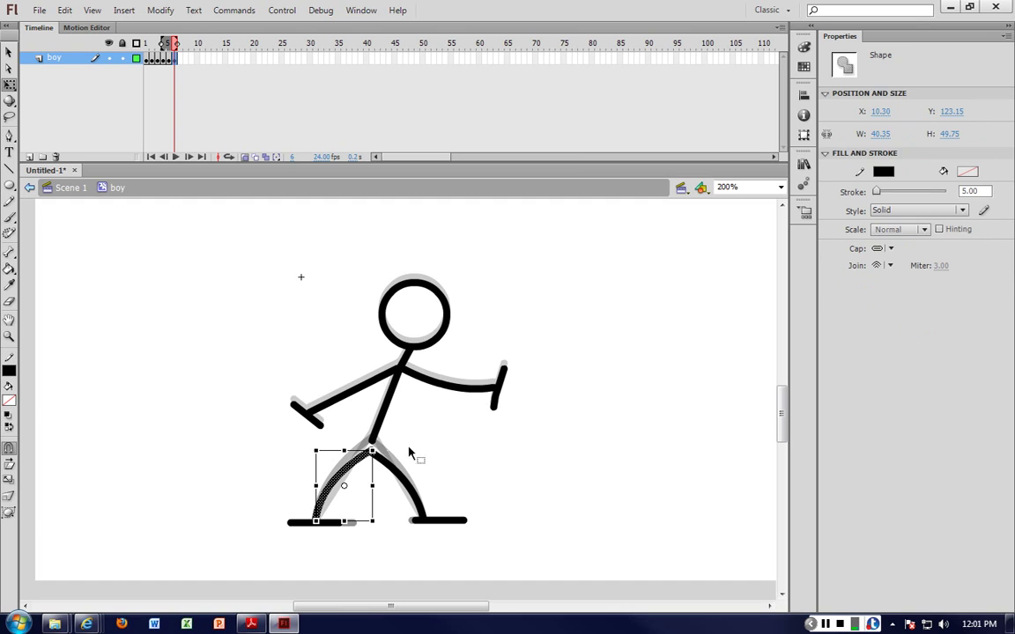
click(408, 448)
drag(247, 224, 527, 451)
key(Down)
key(Down)
key(Down)
key(Down)
key(Down)
key(Down)
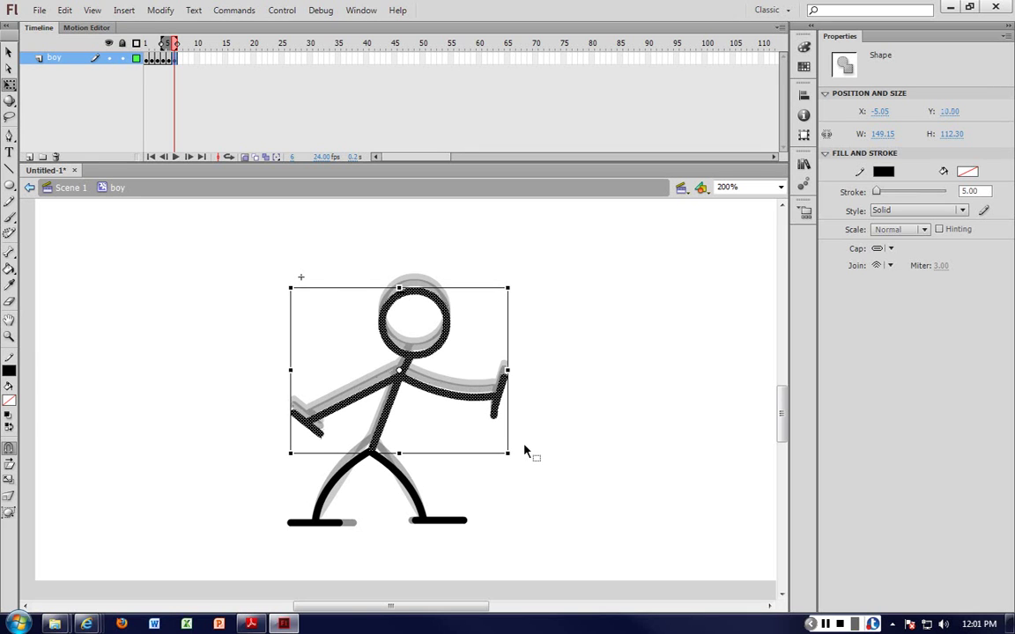
click(558, 451)
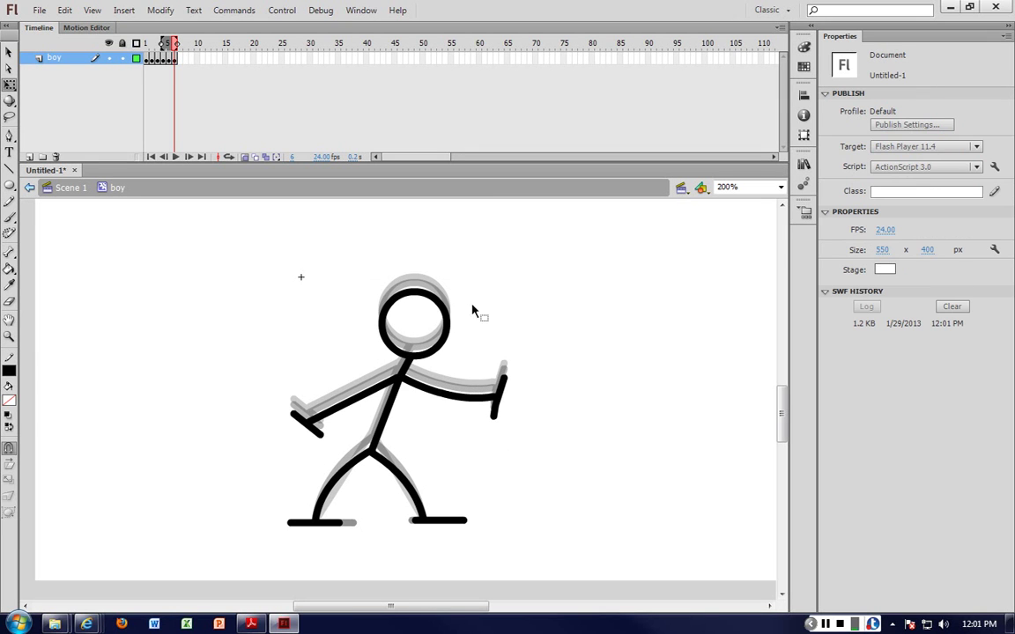
Step: Test the movie to check the boy's six-frame animation, and close the preview
click(147, 58)
key(Return)
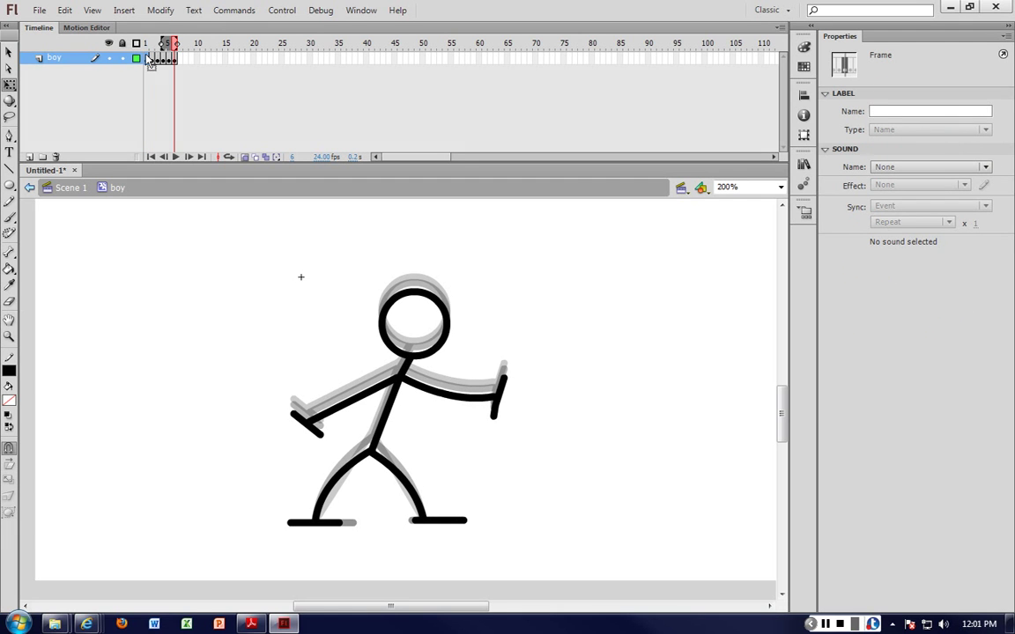
click(540, 337)
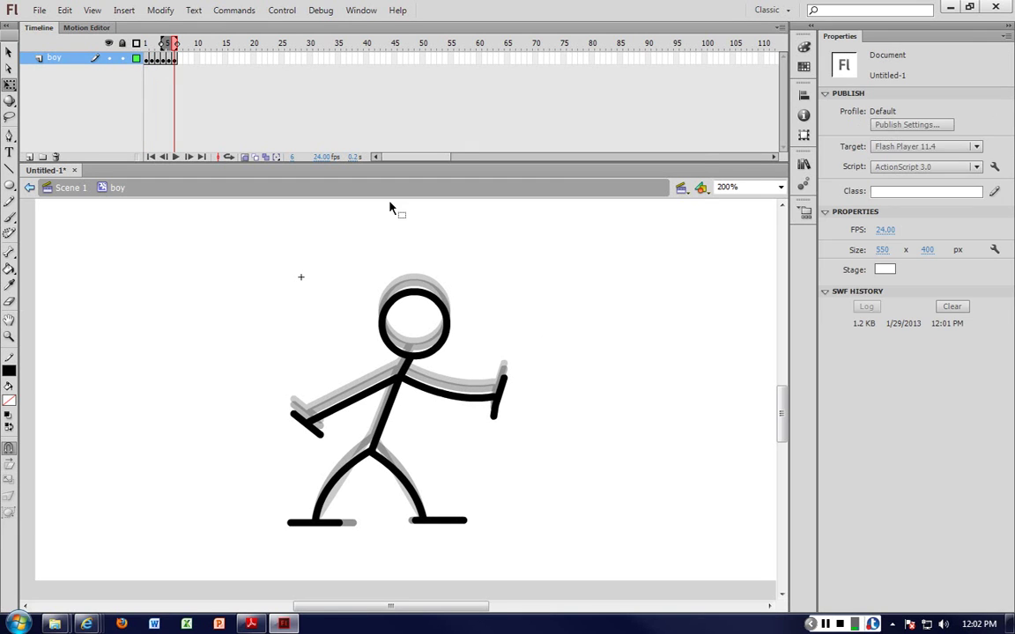
key(ctrl+Return)
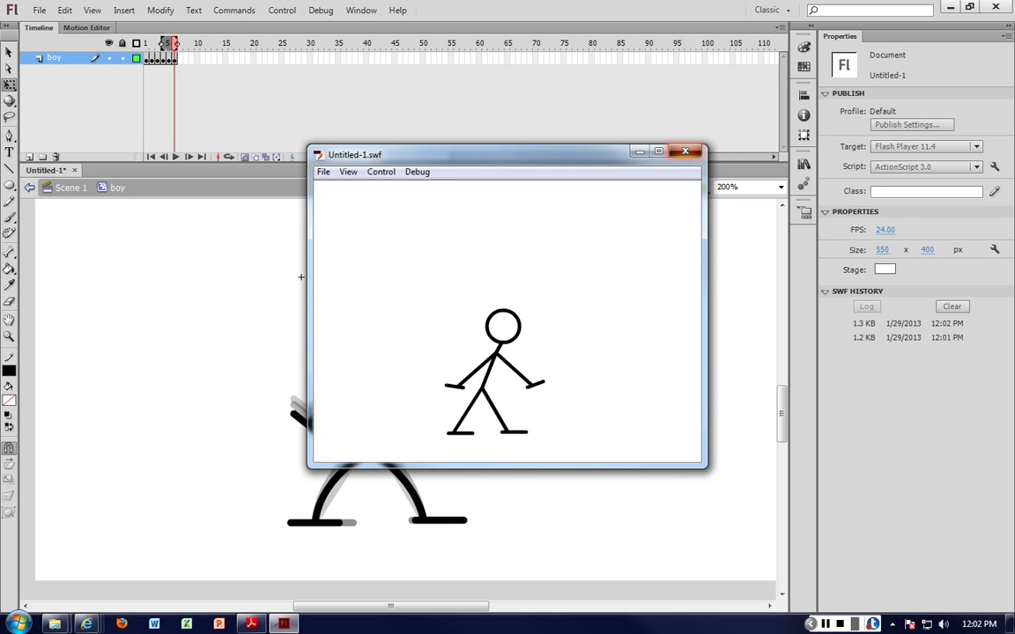
click(685, 151)
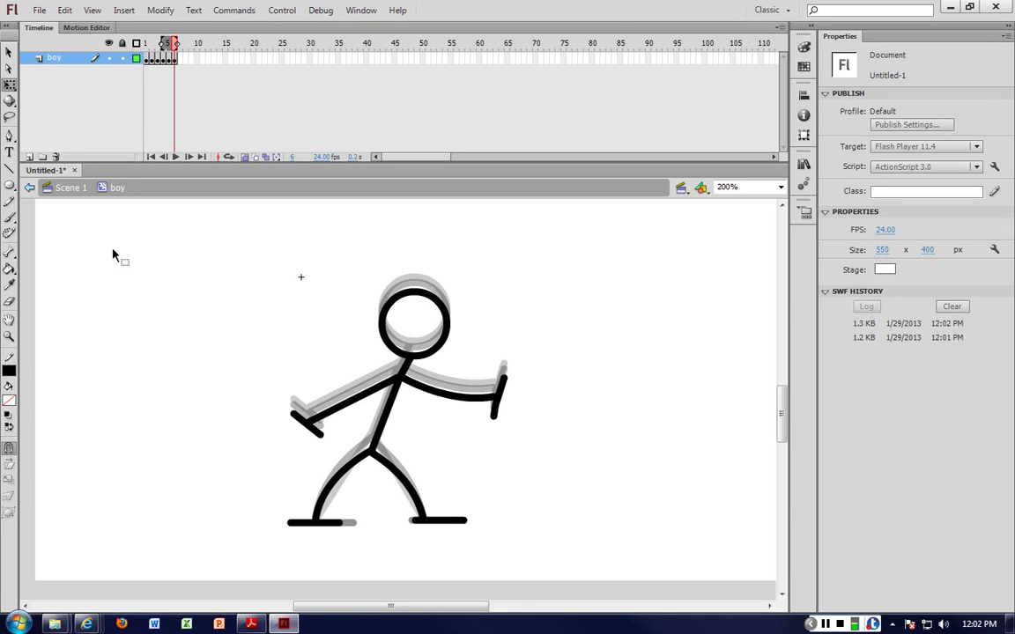
Step: Extend the boy layer in Scene 1 to frame 20 and create a motion tween on it
click(57, 190)
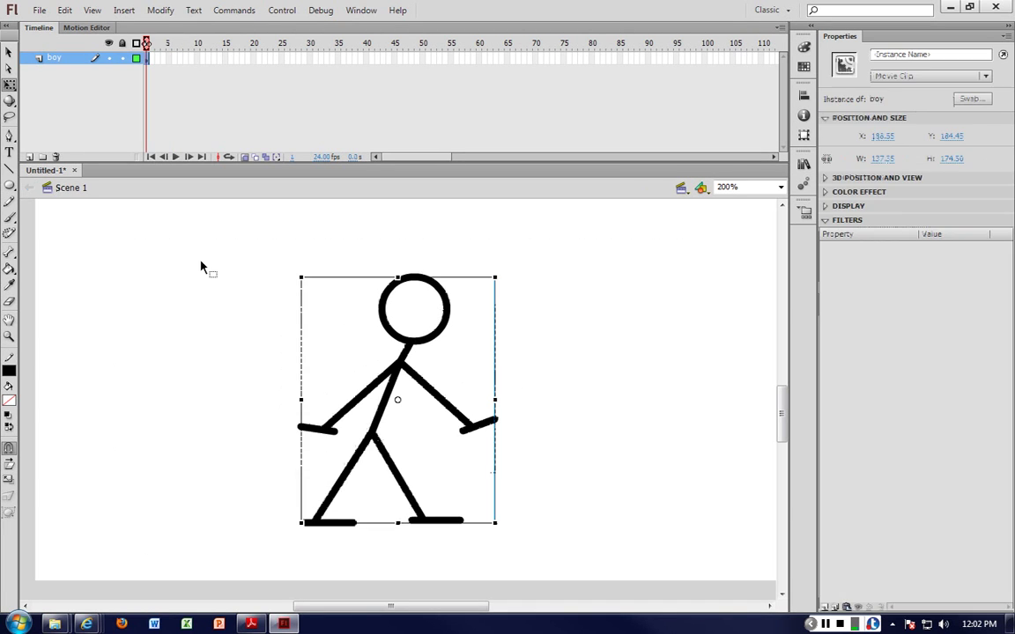
click(634, 358)
click(147, 57)
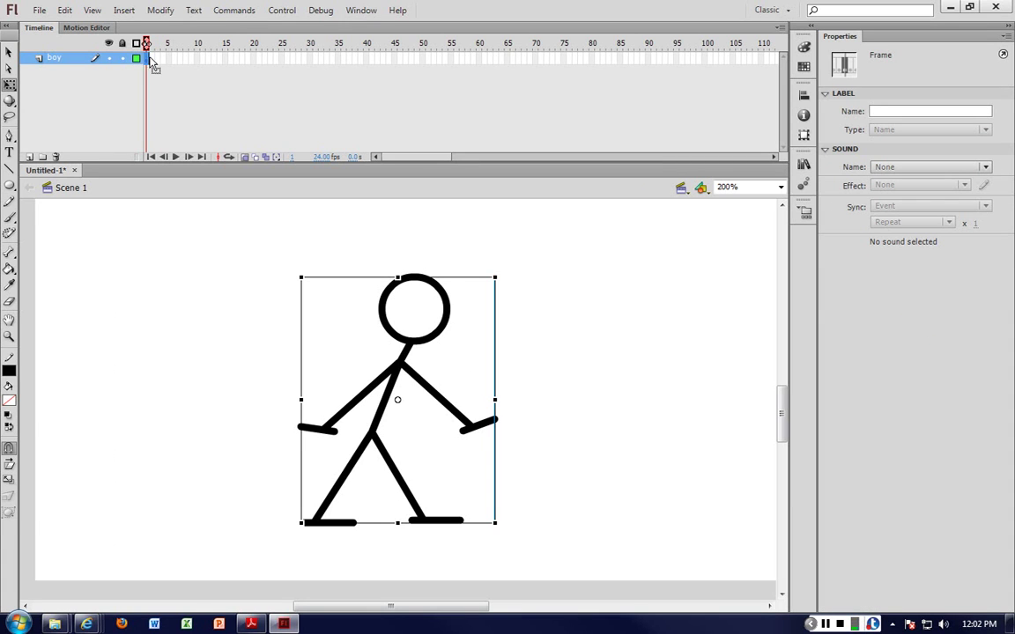
mouse_move(151, 59)
mouse_down()
mouse_move(264, 64)
mouse_move(143, 56)
mouse_up()
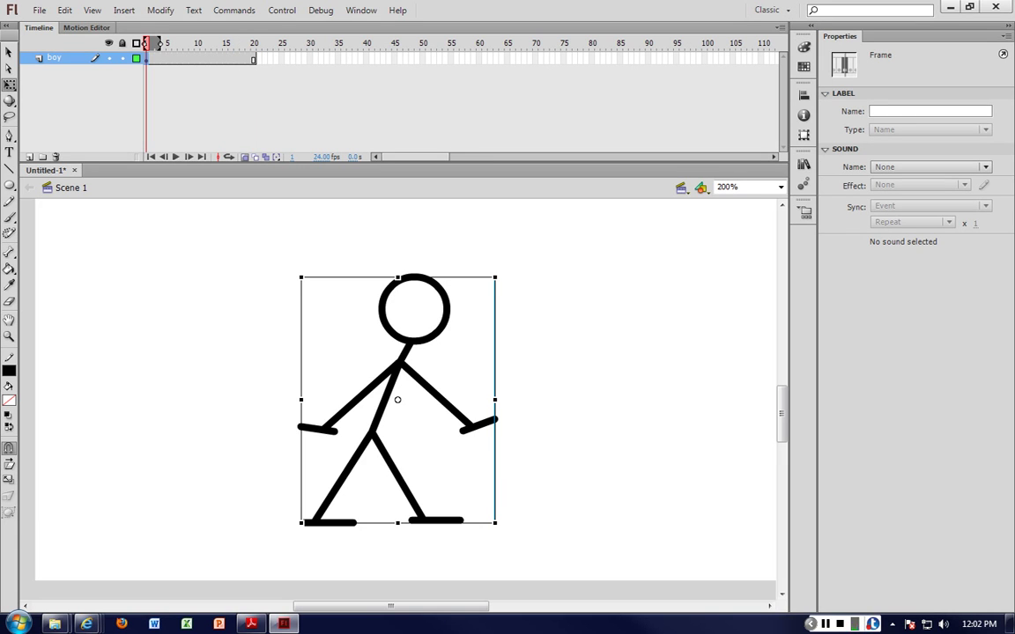
right_click(254, 61)
click(291, 70)
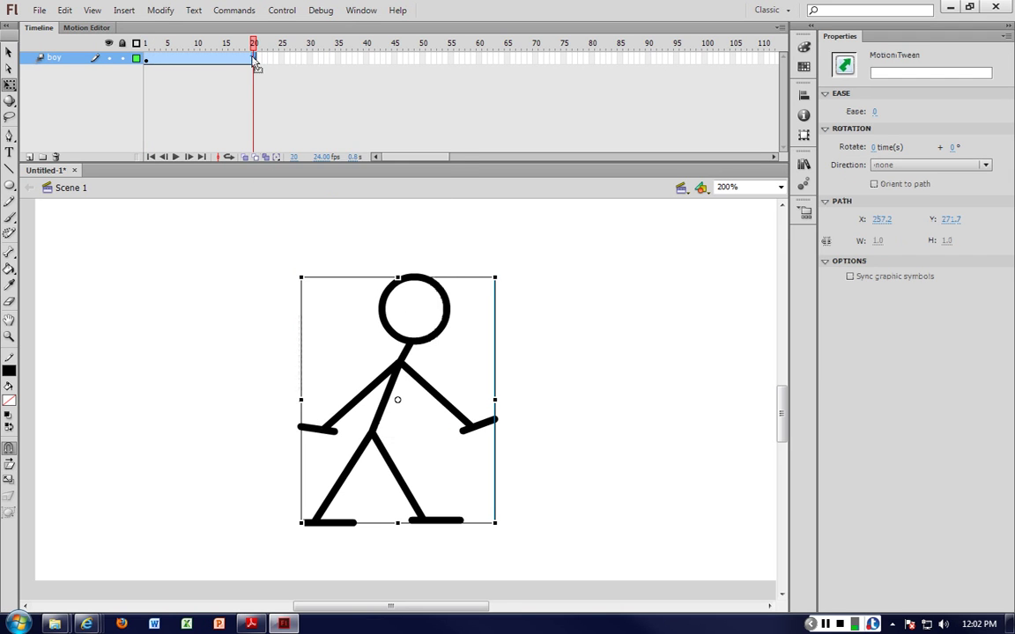
Step: Insert a position keyframe at frame 20 of the boy's motion tween
right_click(254, 58)
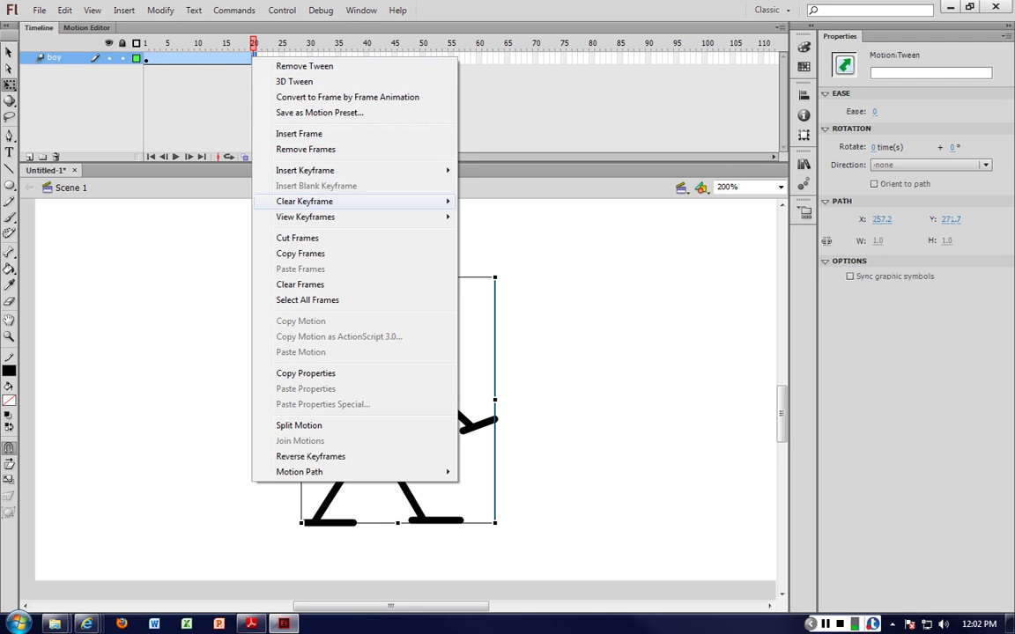
mouse_move(353, 170)
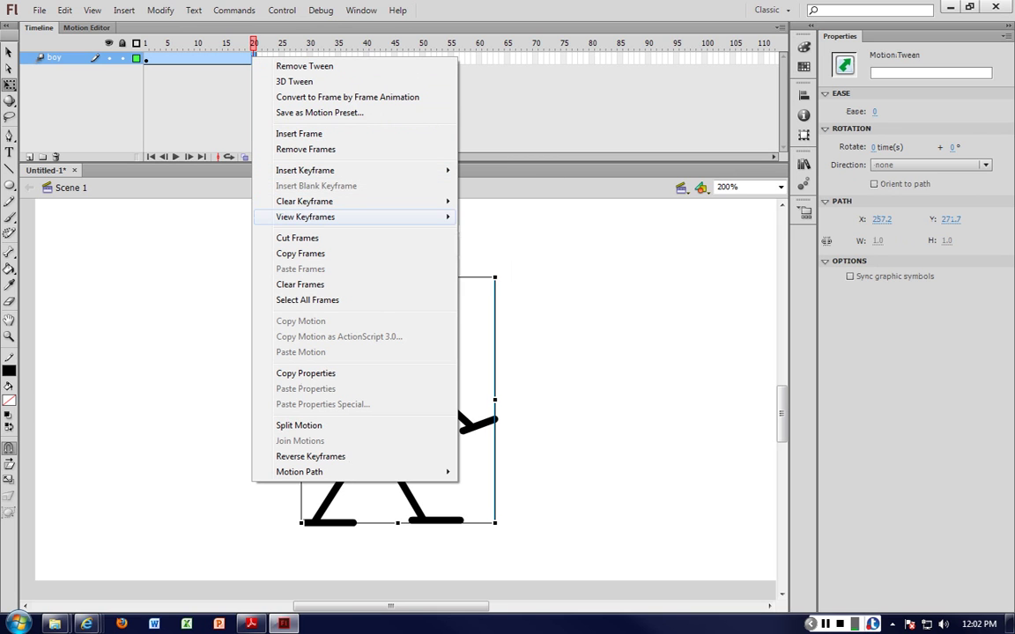
click(493, 170)
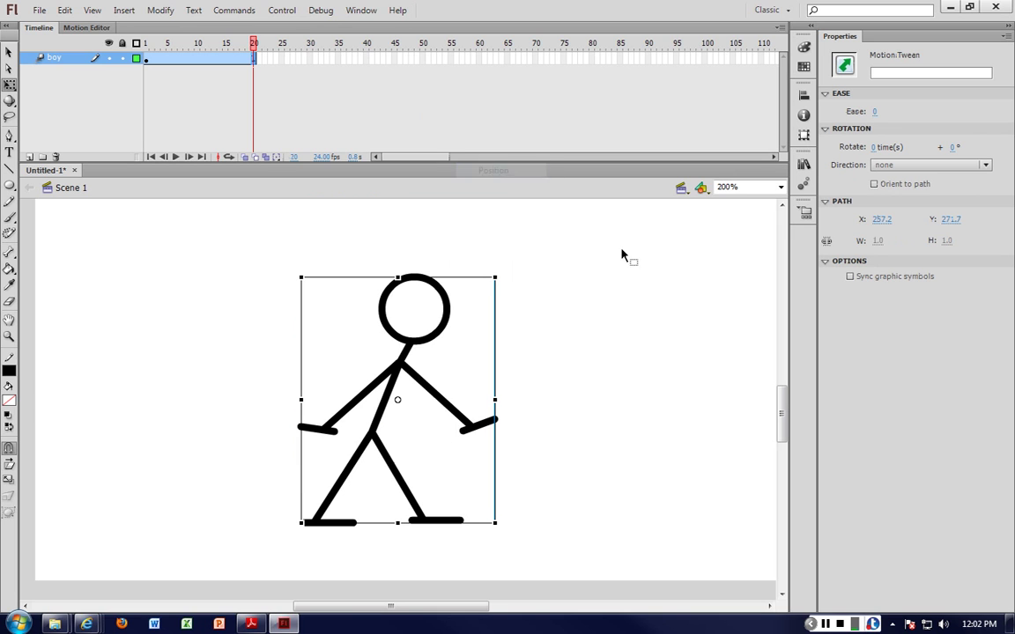
Step: Move the boy 75 px to the right at frame 20 and test the movie to check the tweened motion
key(shift+Right)
key(shift+Right)
key(shift+Right)
key(shift+Right)
key(shift+Right)
key(shift+Right)
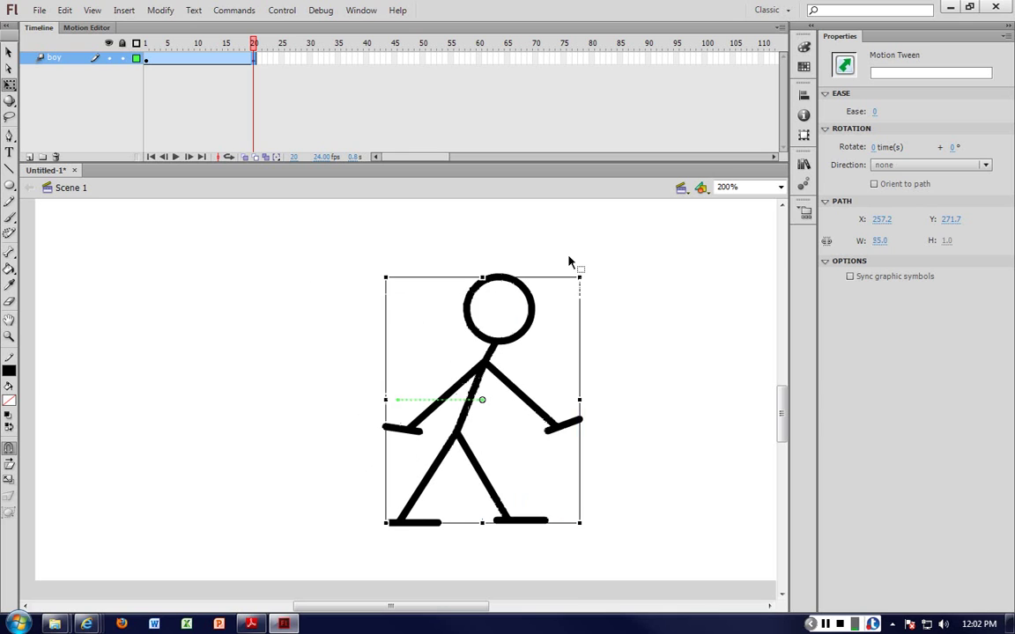
key(ctrl+Return)
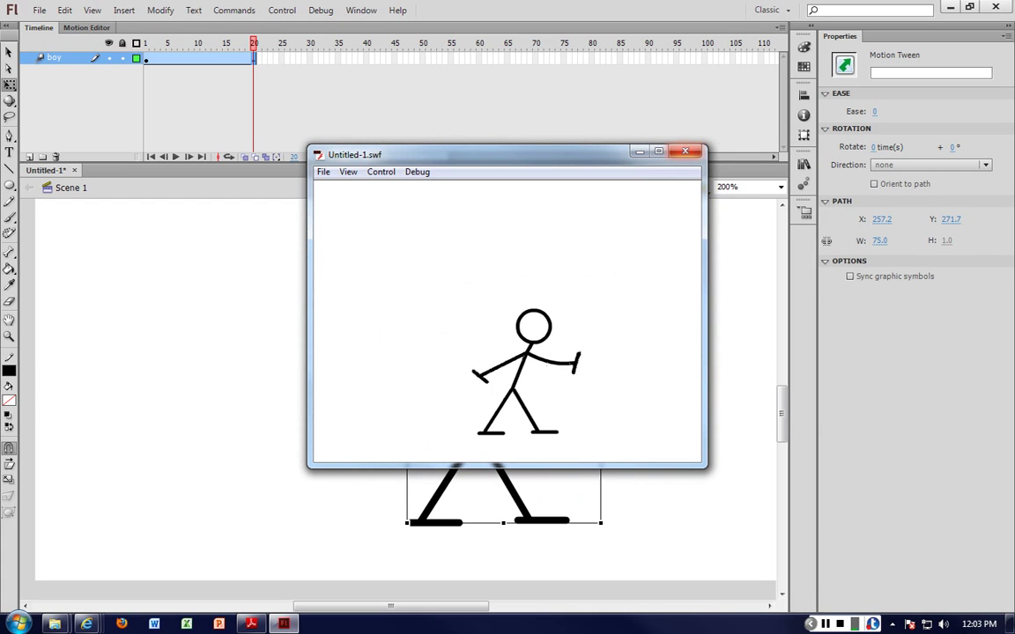
click(685, 151)
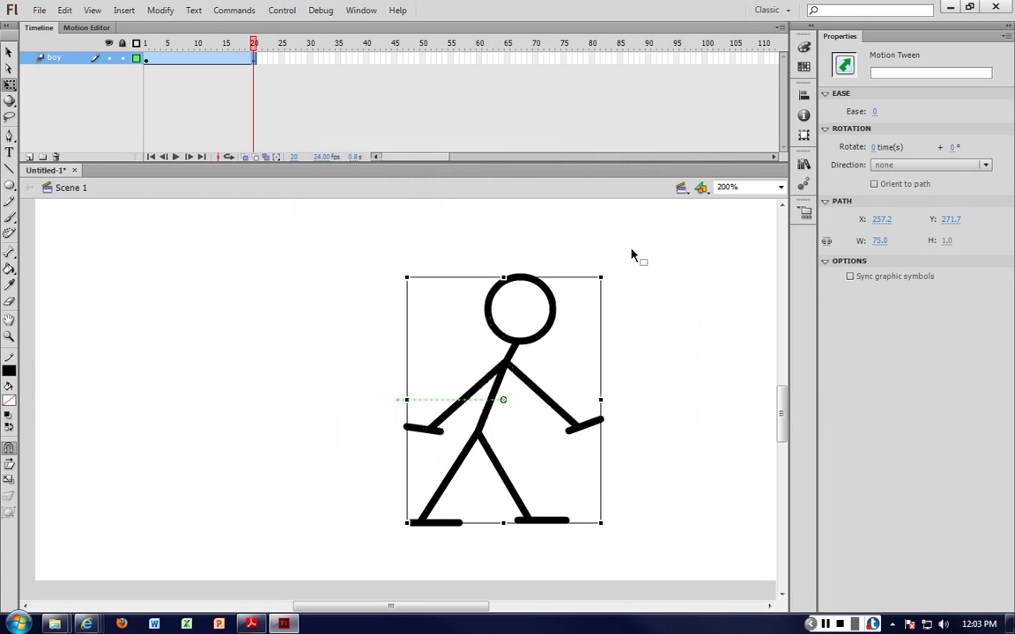
Step: Open the boy symbol for editing and add a new layer named drum above the boy layer
double_click(521, 356)
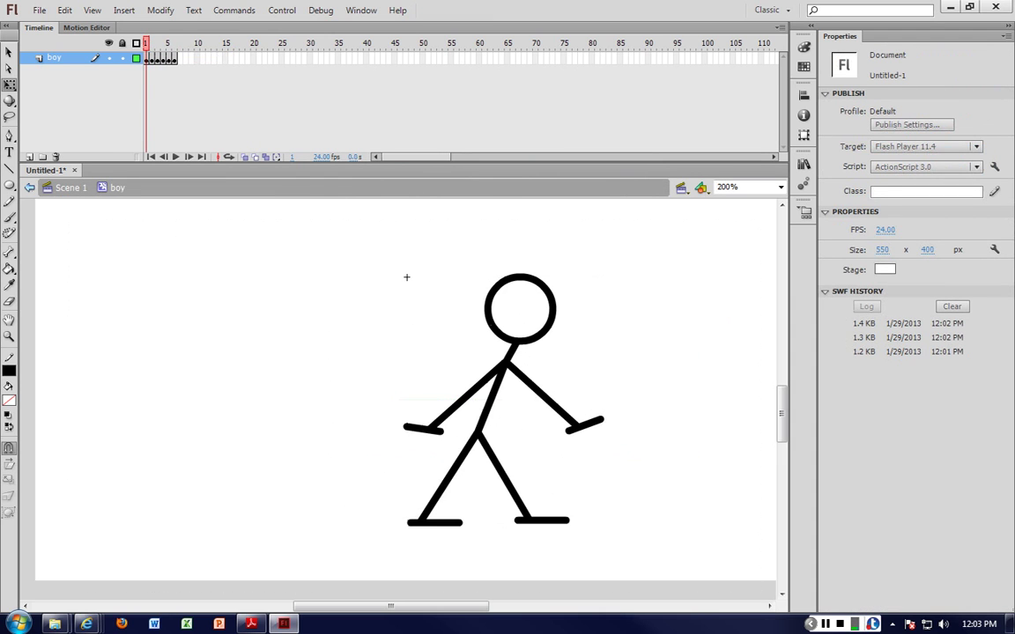
click(29, 157)
mouse_move(60, 57)
mouse_down()
mouse_move(60, 74)
mouse_move(60, 53)
mouse_up()
double_click(61, 58)
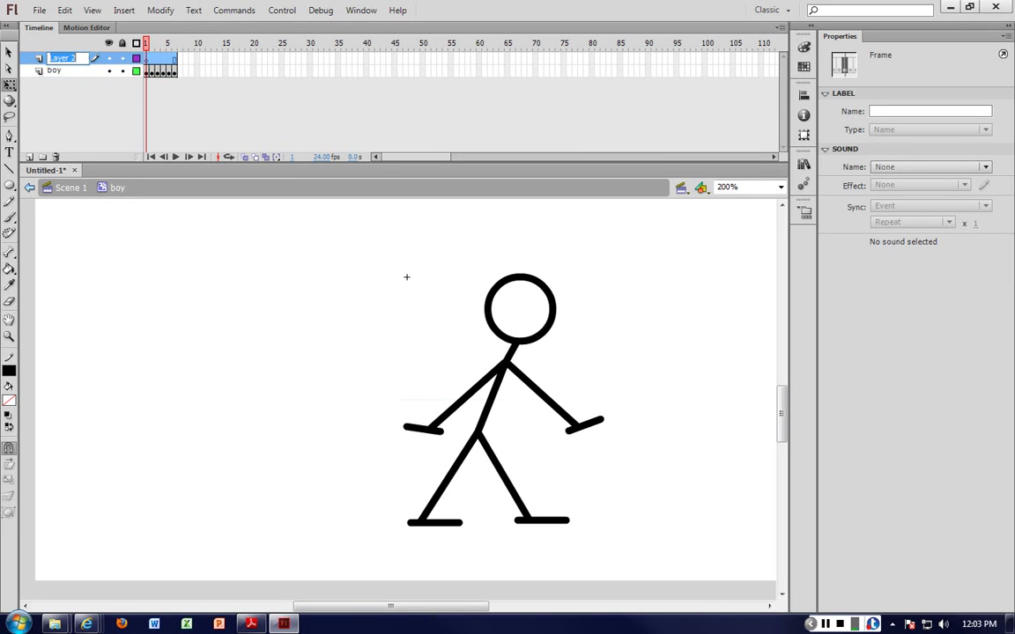
text(drum)
key(Return)
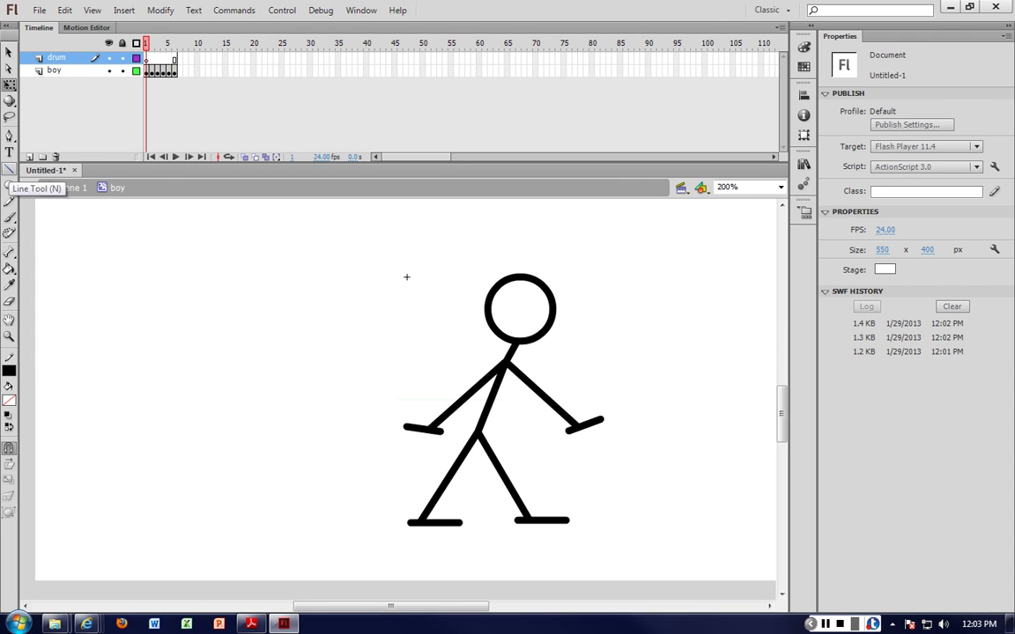
Step: Draw an unfilled rectangle about 44 by 70 px on the drum layer, just below the boy's right hand
click(9, 185)
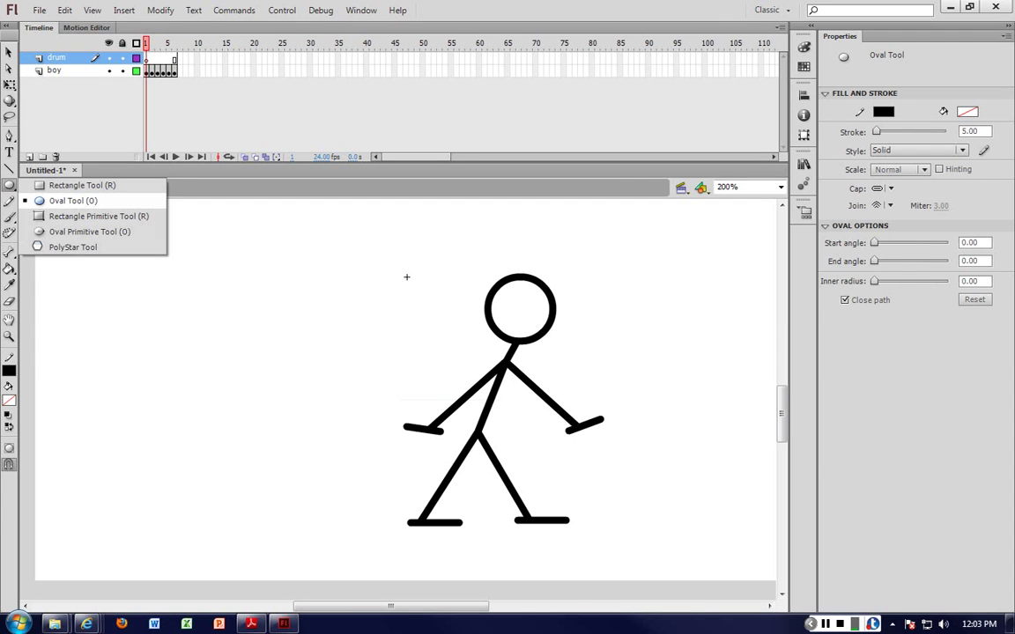
click(64, 191)
mouse_move(565, 441)
mouse_down()
mouse_move(609, 496)
mouse_move(632, 545)
mouse_up()
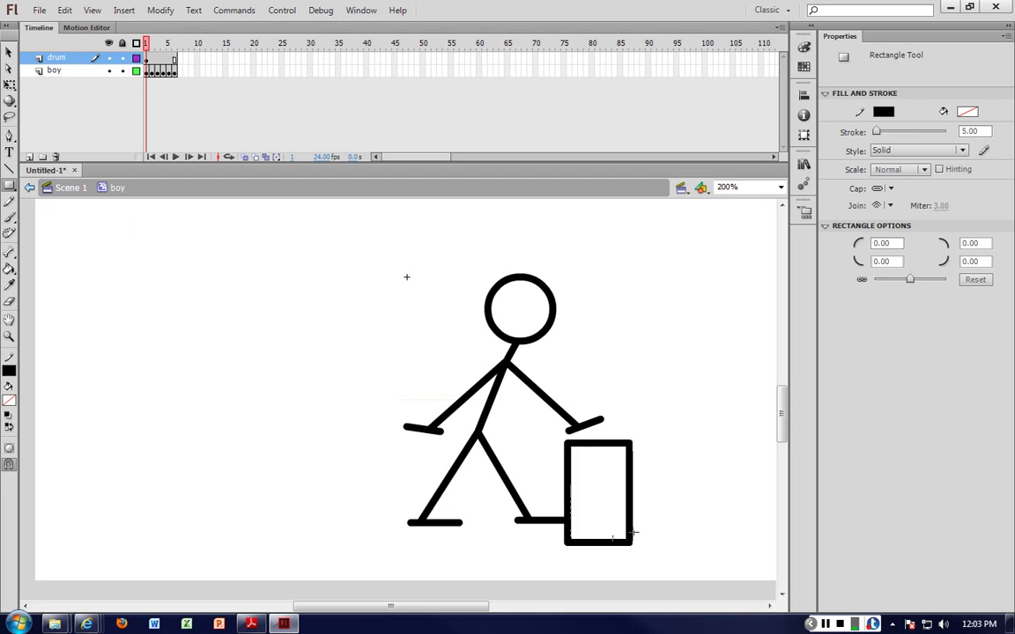
key(v)
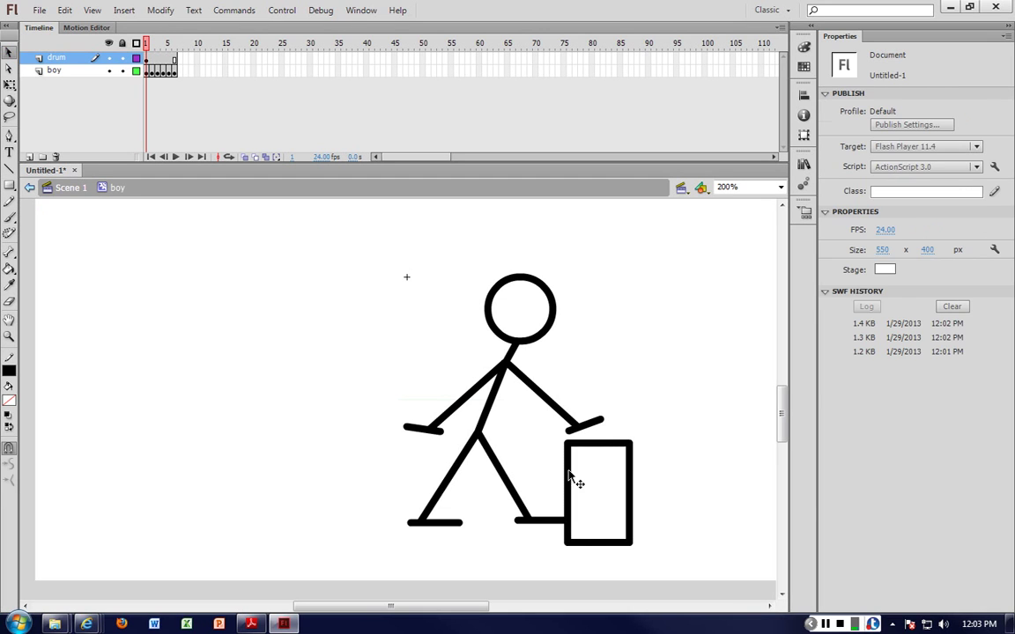
click(569, 474)
shift+click(607, 445)
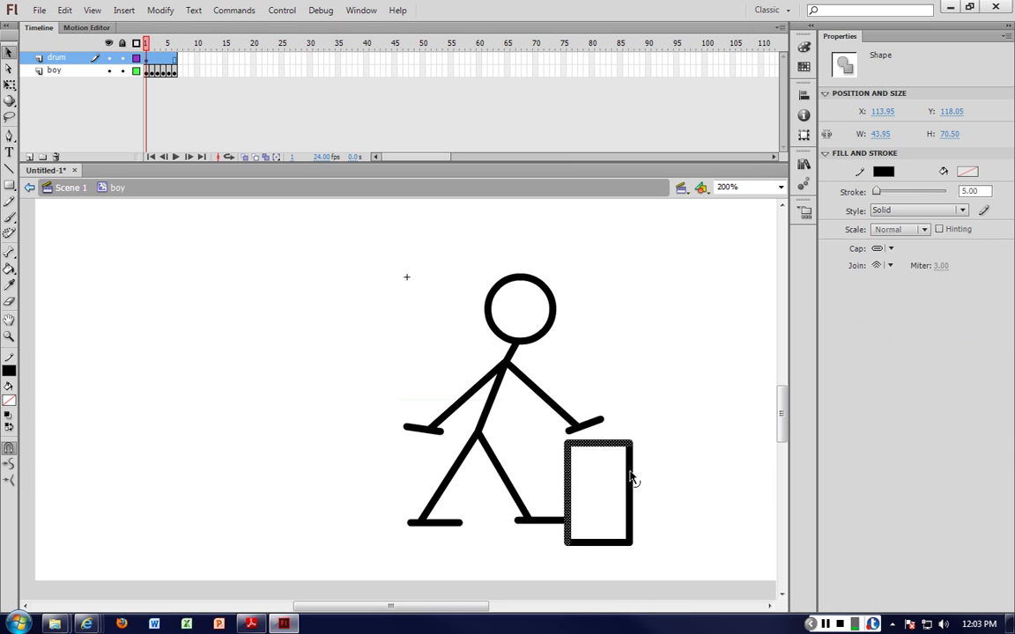
shift+click(630, 477)
click(606, 553)
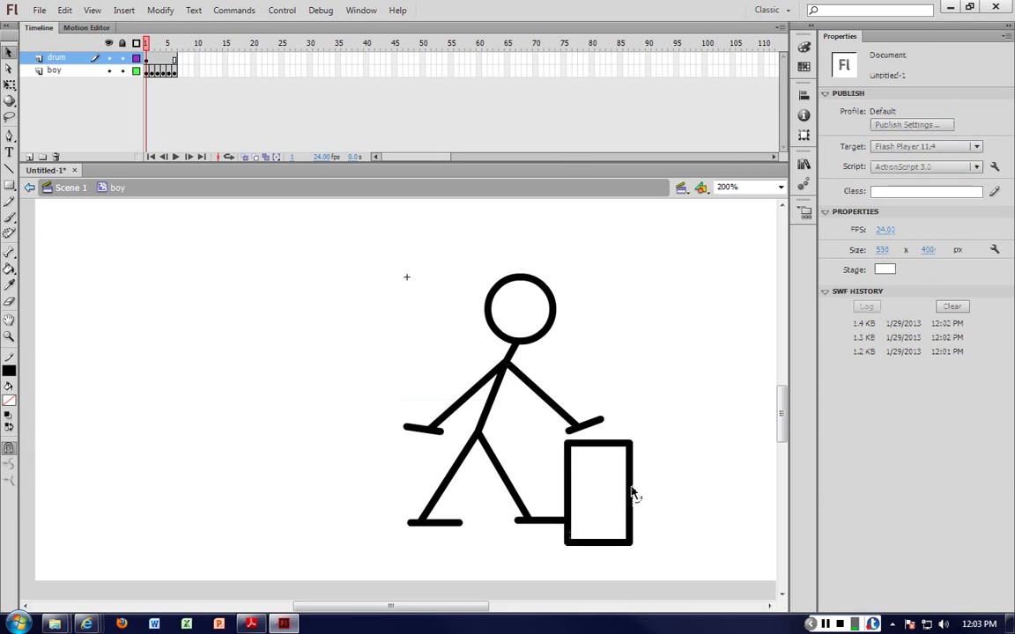
Step: Curve the rectangle's sides outward and its top edge inward into a drum shape, and raise the whole outline about 3.5 px
drag(633, 492, 641, 489)
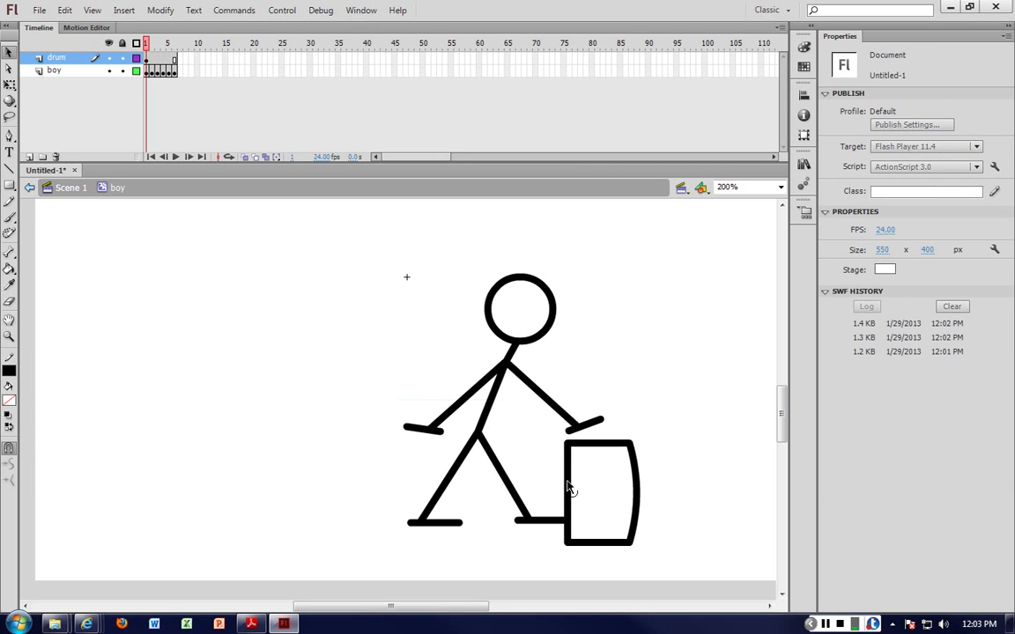
drag(557, 483, 555, 492)
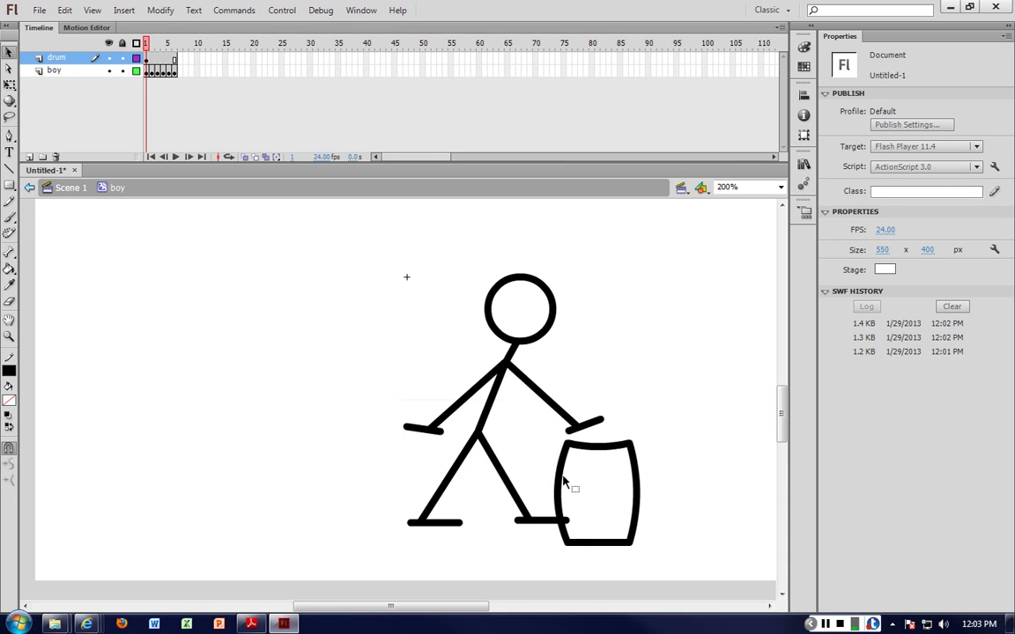
double_click(582, 448)
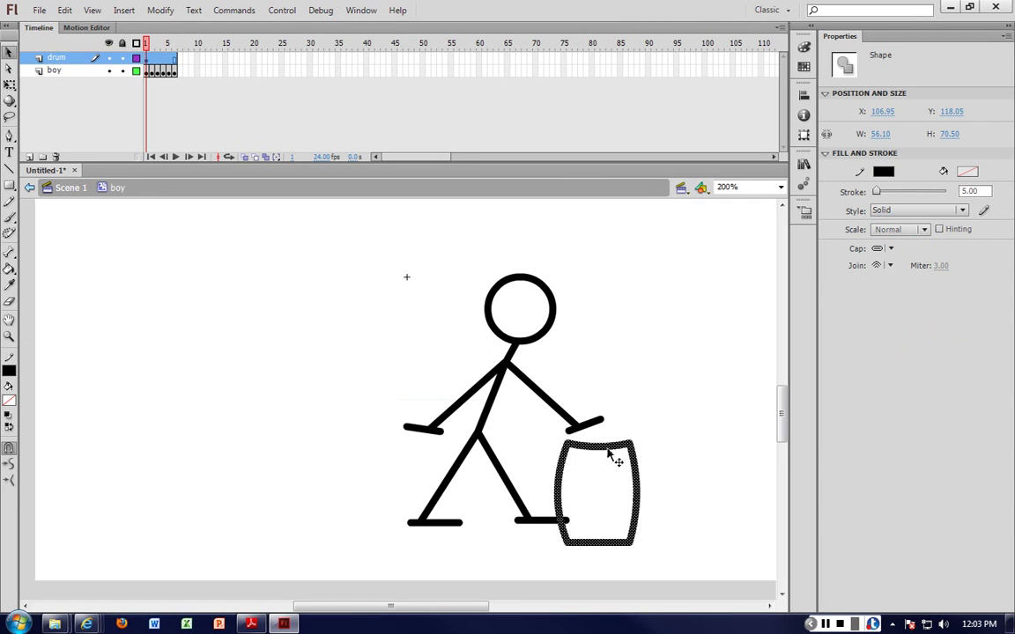
drag(608, 451, 608, 447)
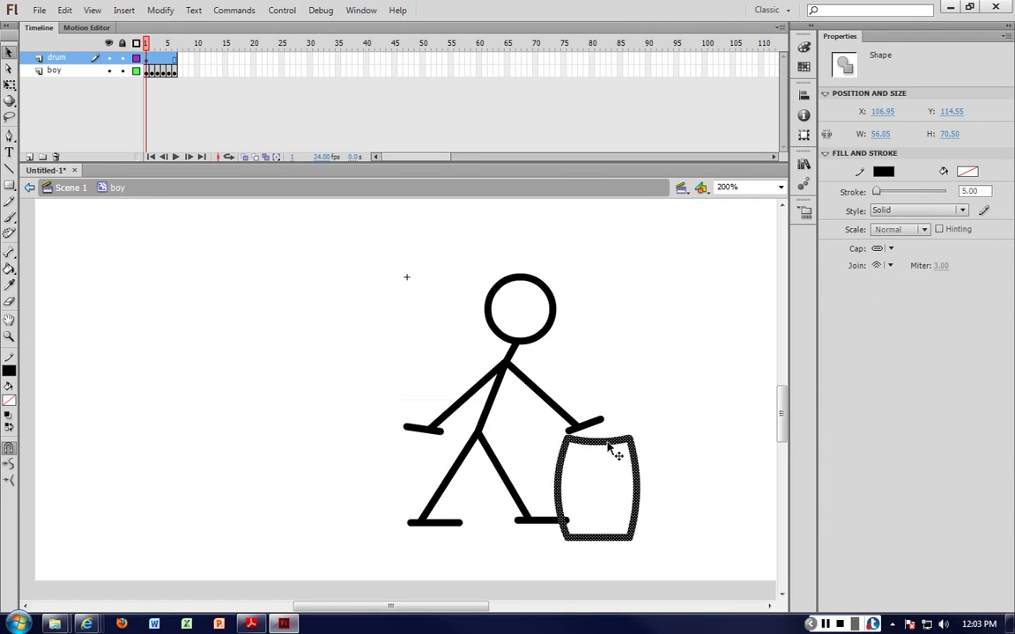
Step: Duplicate the drum outline and place the copy under the boy's other hand, at about X -19, Y 118
click(659, 424)
key(ctrl+v)
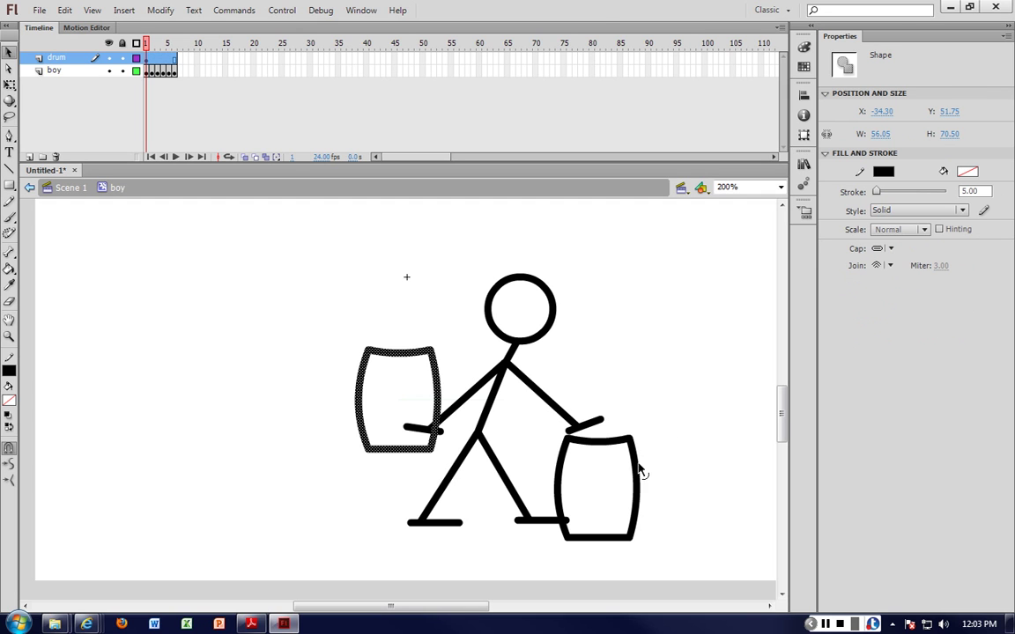
drag(418, 354, 427, 443)
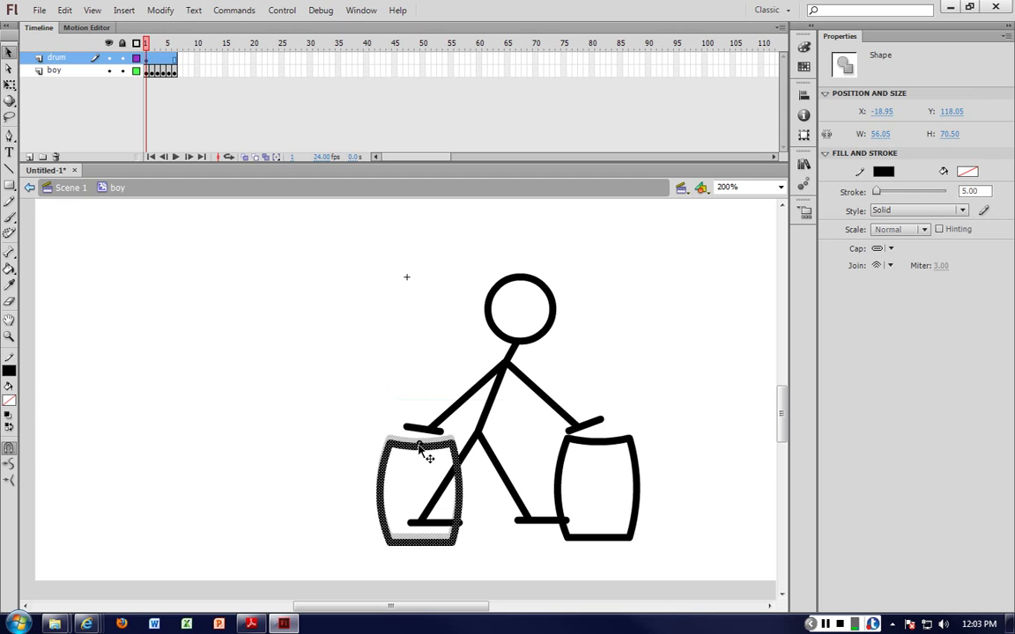
Step: Test the movie from Scene 1 to check the drums, and reopen the boy symbol for editing
click(71, 188)
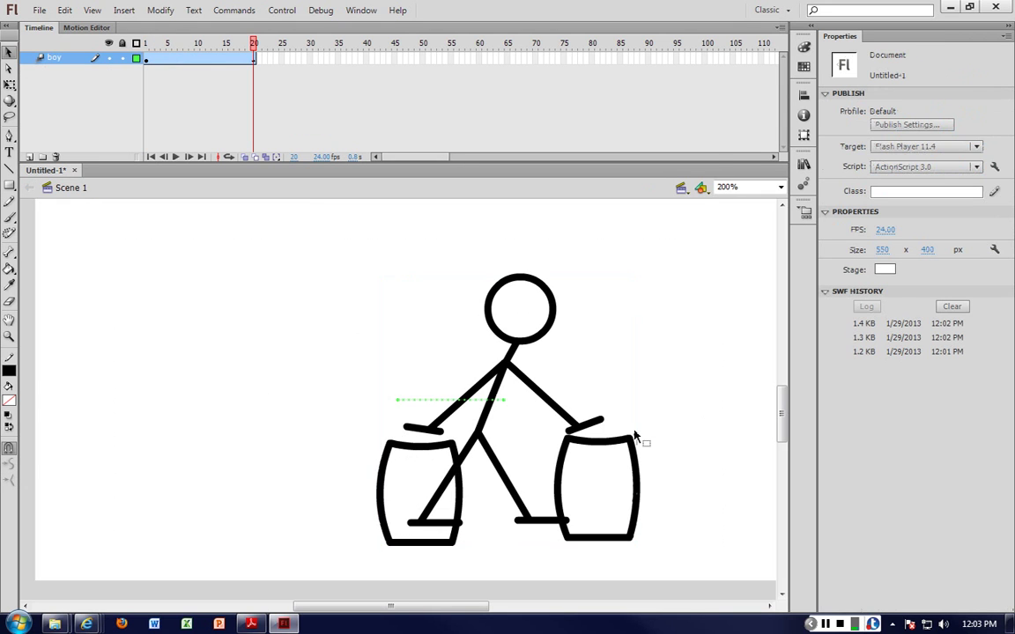
key(ctrl+Return)
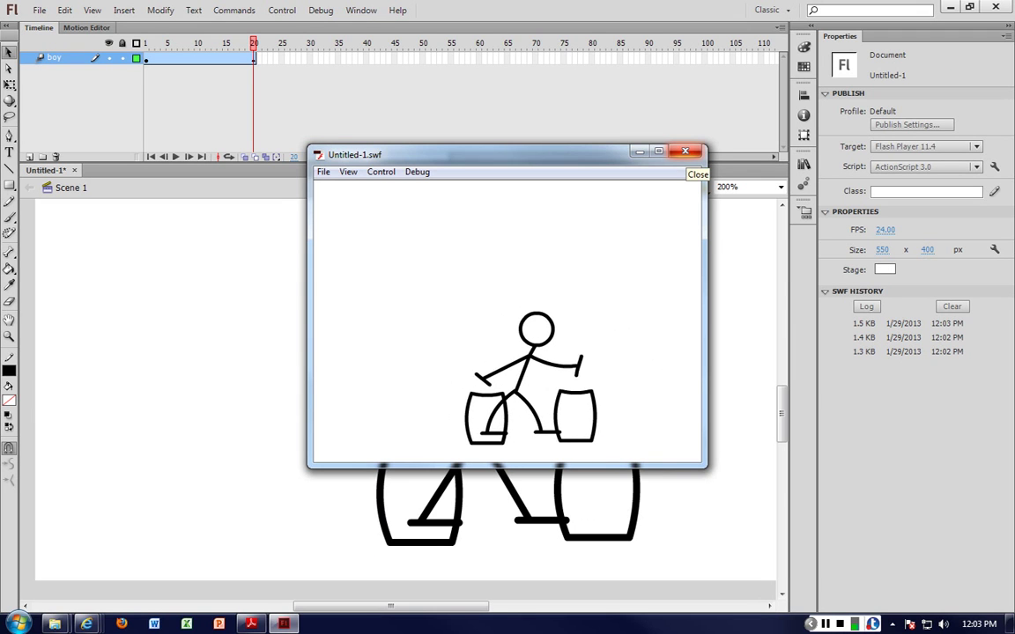
click(684, 151)
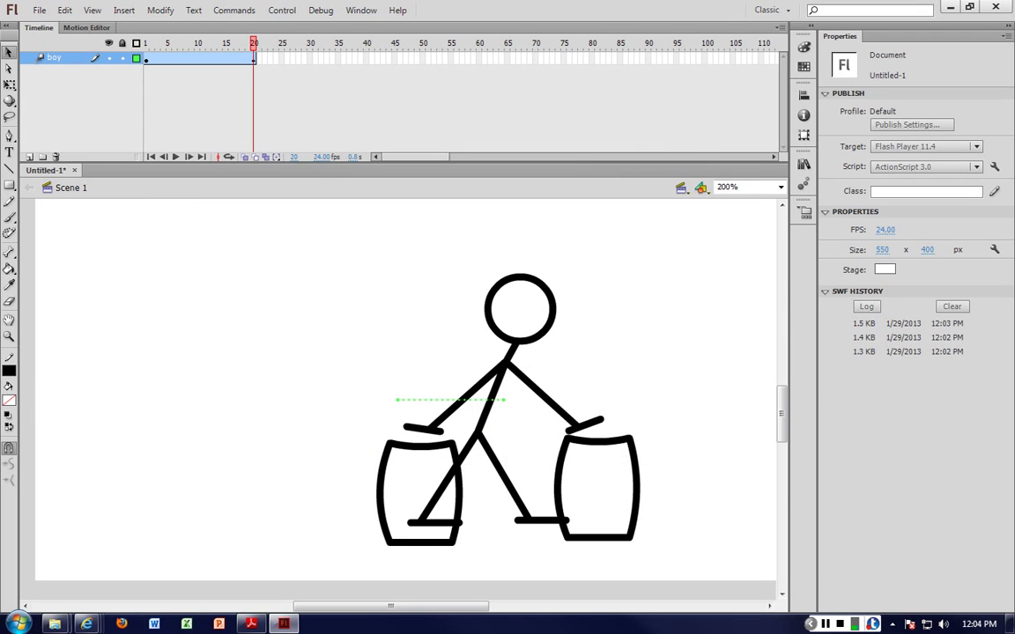
double_click(498, 335)
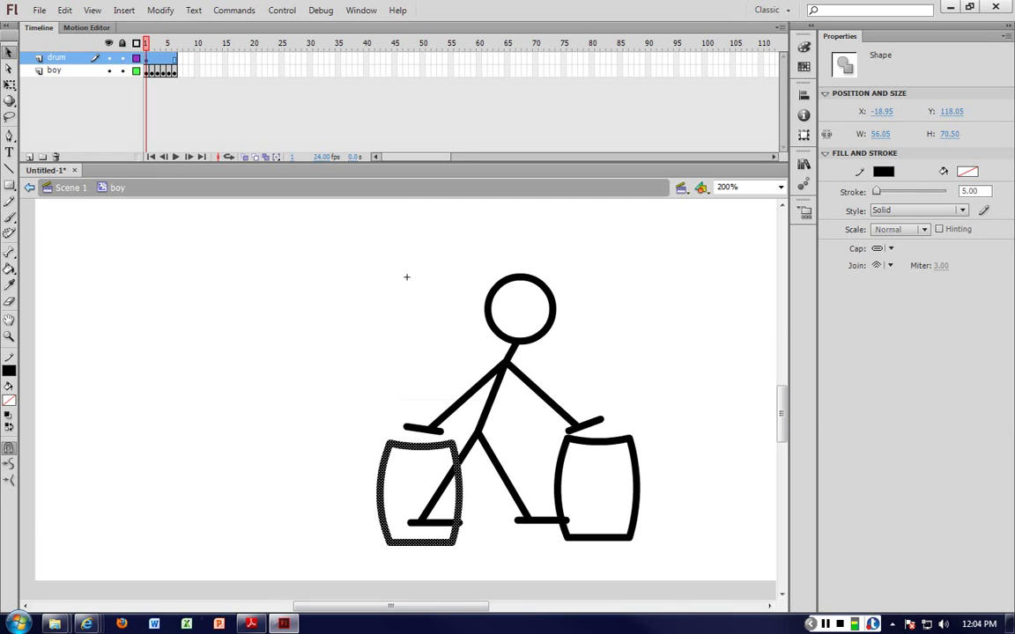
Step: Switch to Internet Explorer, maximize its window and go to google.com
mouse_move(86, 623)
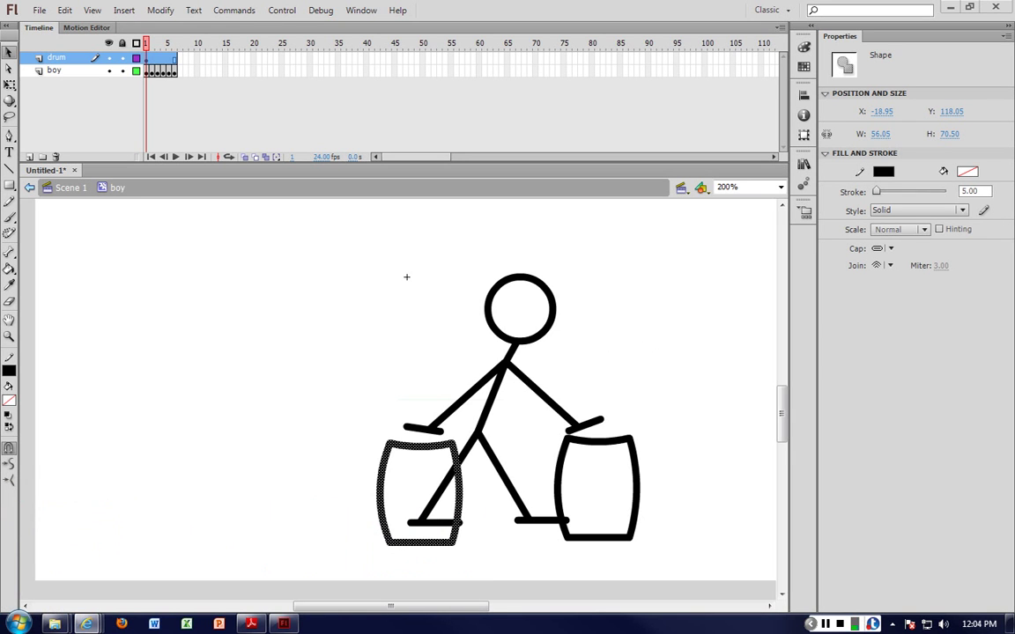
drag(0, 9, 807, 31)
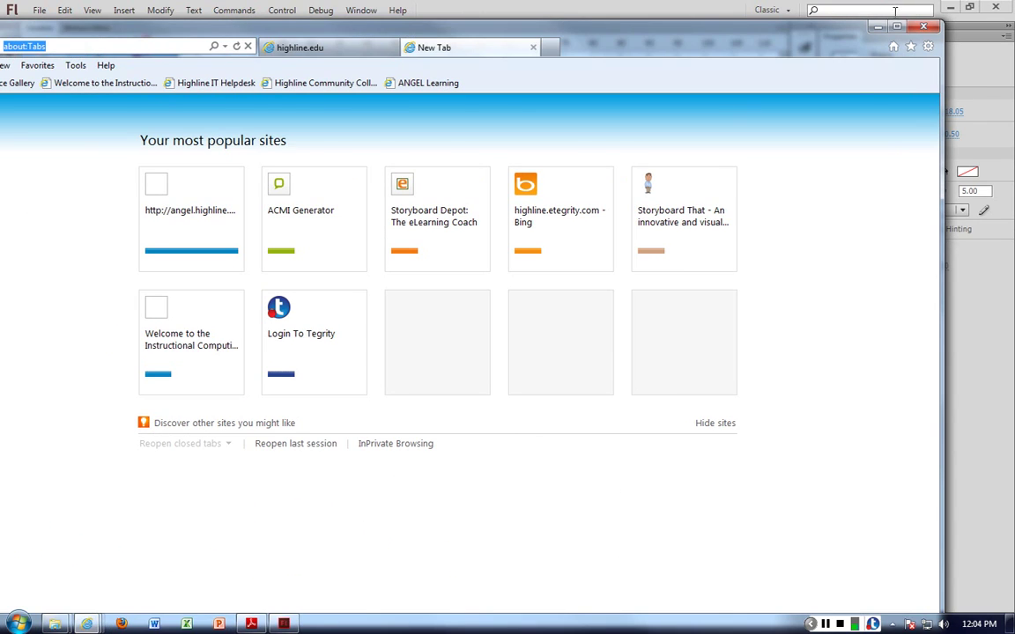
double_click(808, 26)
click(176, 23)
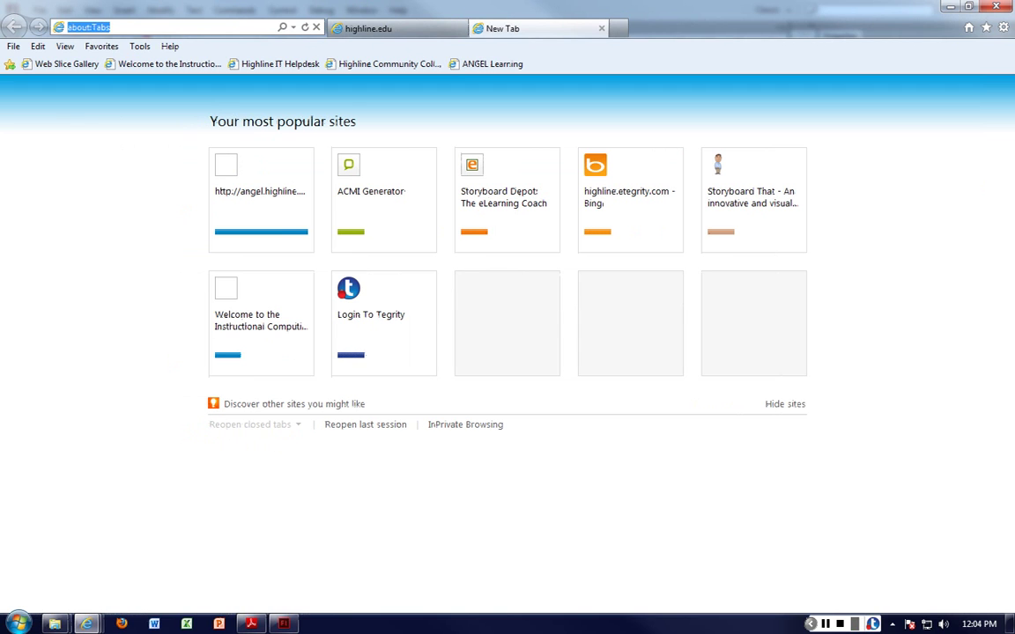
text(google.com)
key(Return)
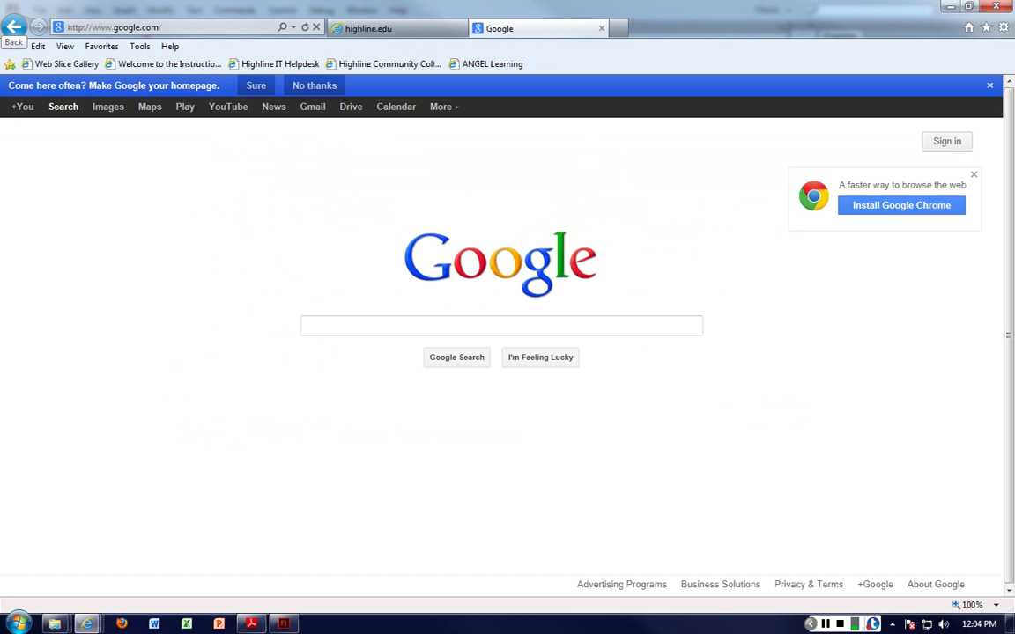
Step: Search Google for "body sketch"
text(st)
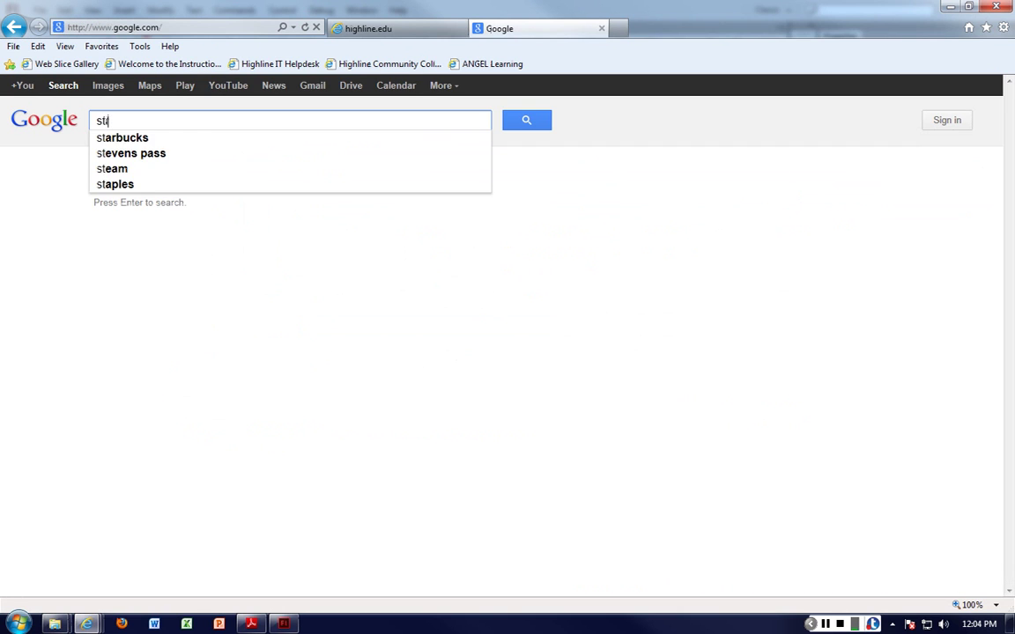
key(BackSpace)
key(BackSpace)
text(p)
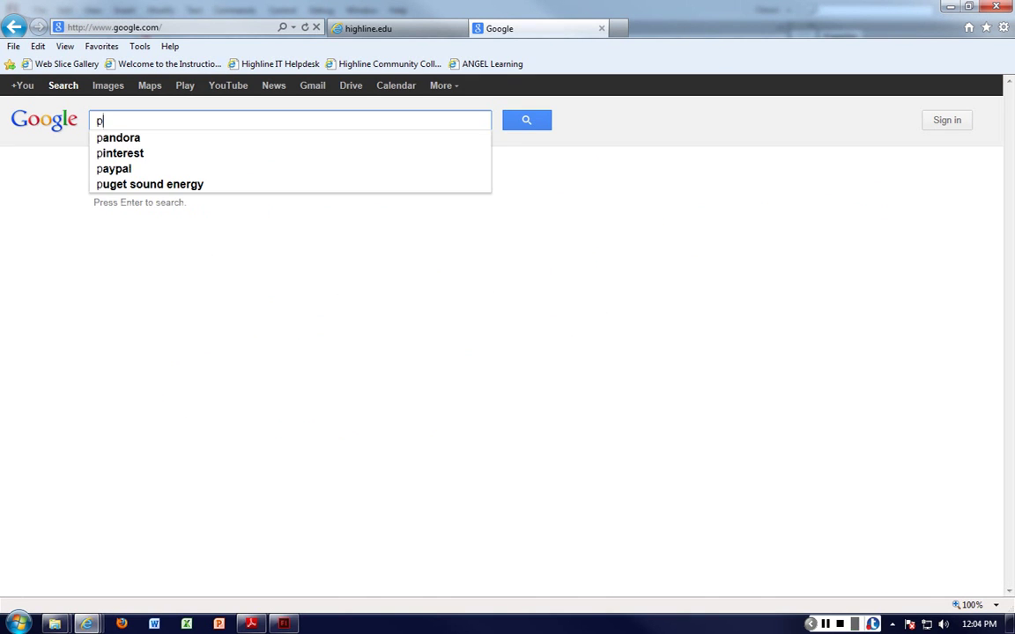
text(eople s)
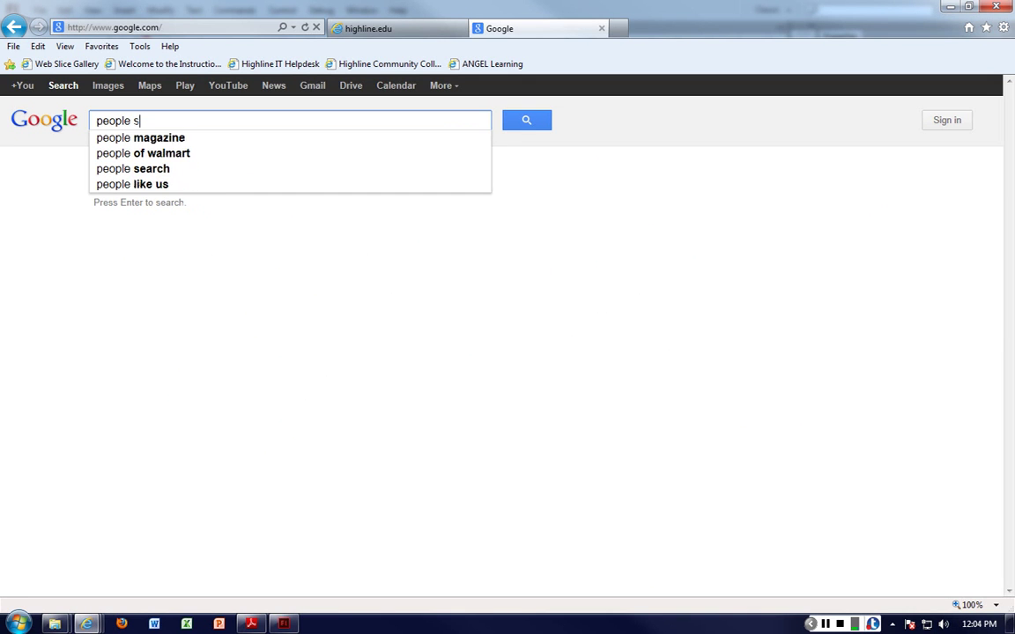
text(ketch)
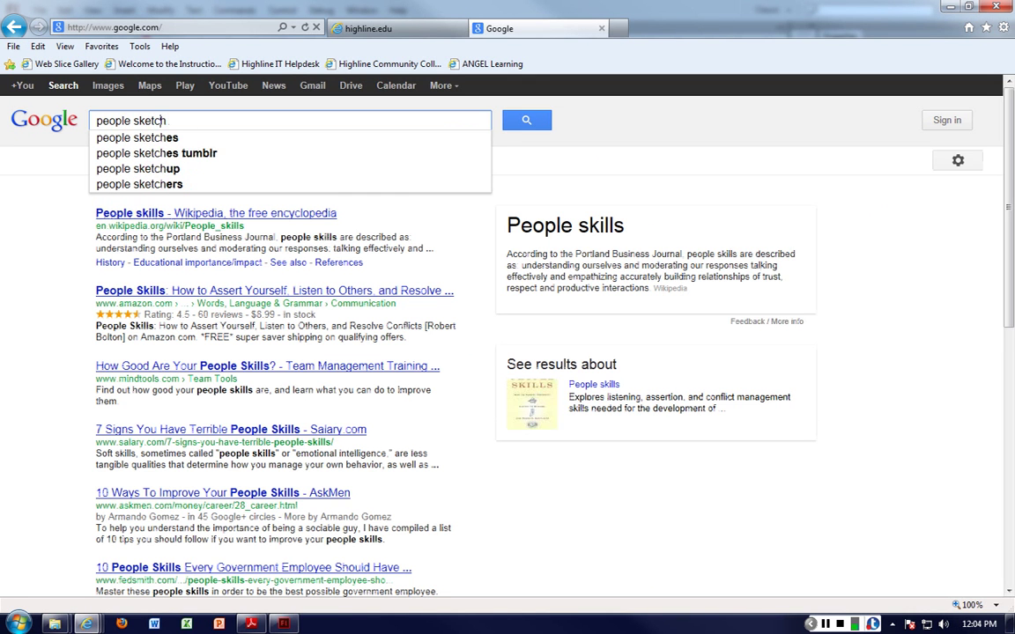
click(129, 121)
key(BackSpace)
key(BackSpace)
key(BackSpace)
key(BackSpace)
key(BackSpace)
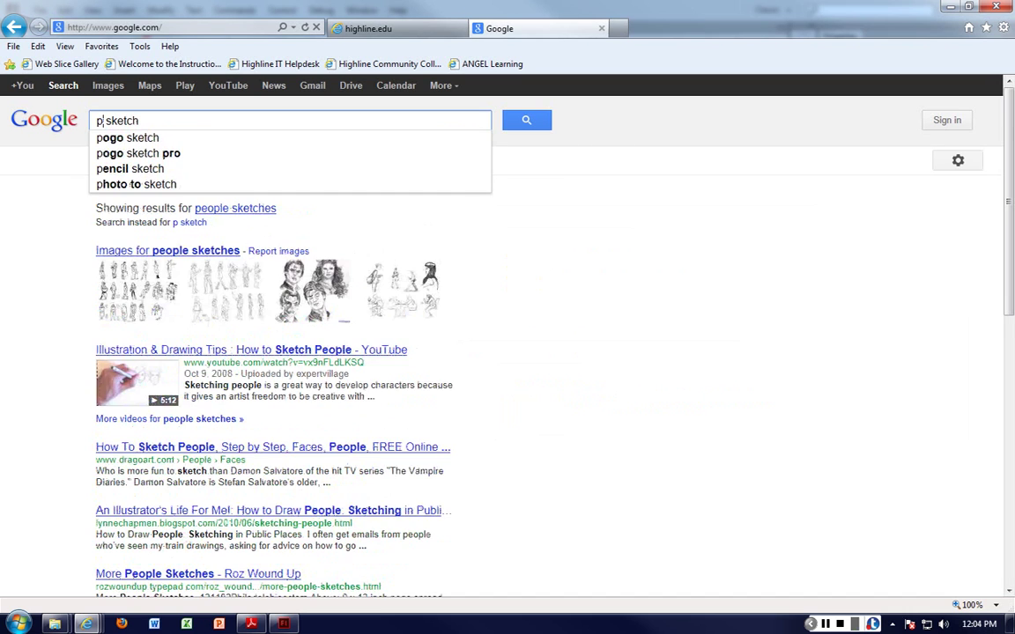
key(BackSpace)
text(body)
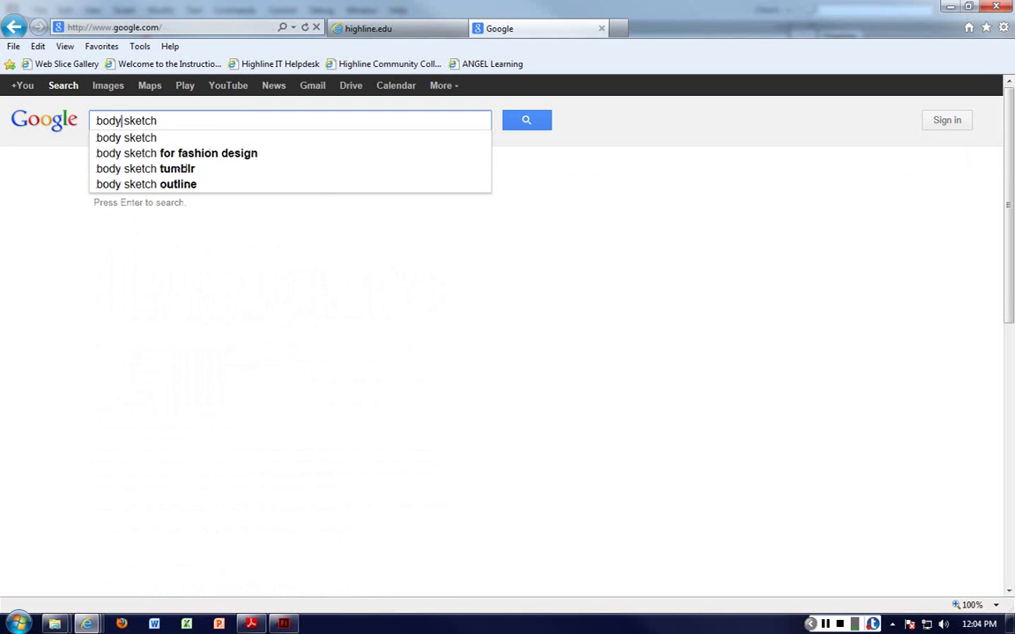
key(Return)
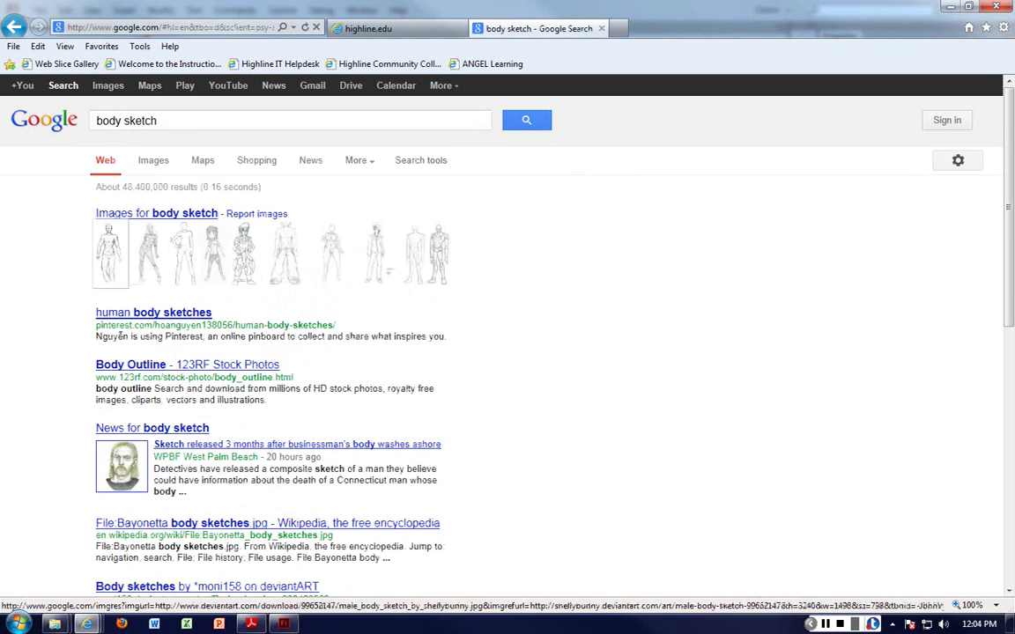
Step: Preview the body sketch image results and copy the Basic Body Sketch picture of the front-facing figure in trousers
mouse_move(93, 301)
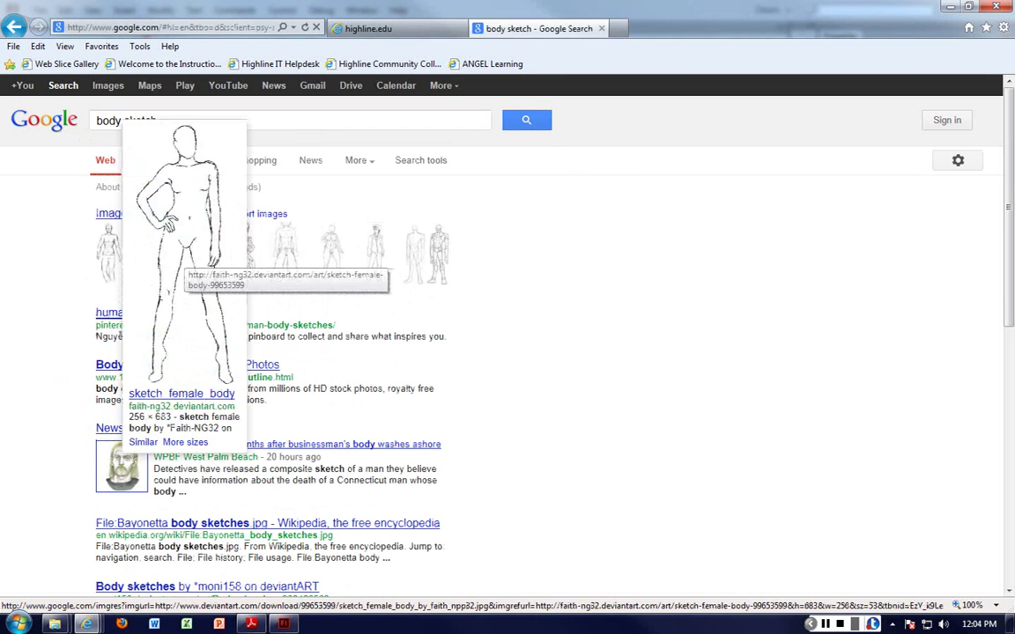
mouse_move(280, 259)
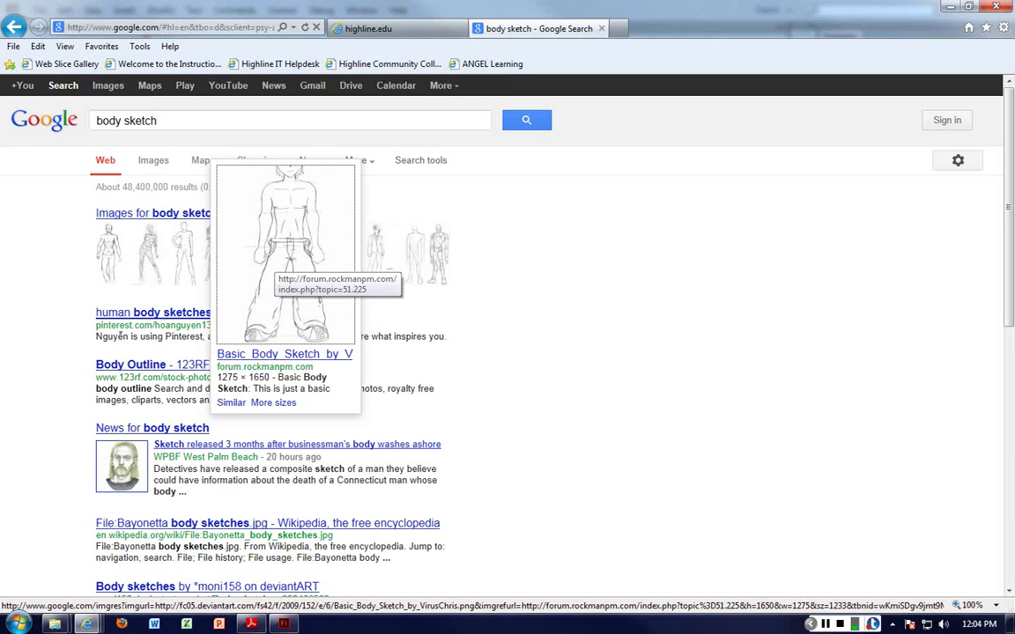
right_click(296, 247)
click(314, 455)
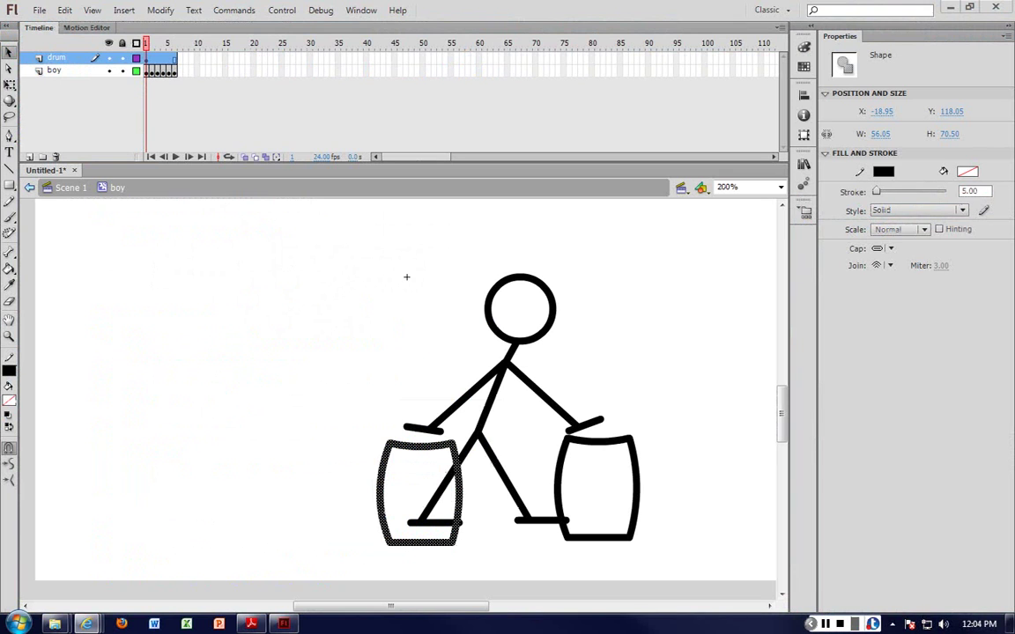
Step: Switch back to Flash, create a new ActionScript 3.0 document and paste the copied body sketch onto the stage
click(38, 10)
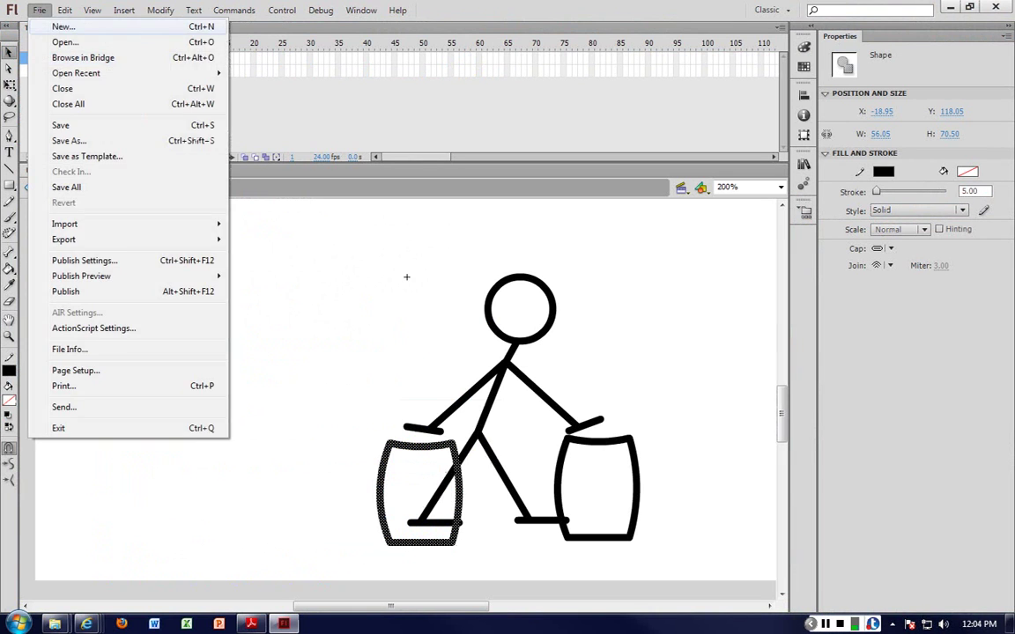
click(61, 26)
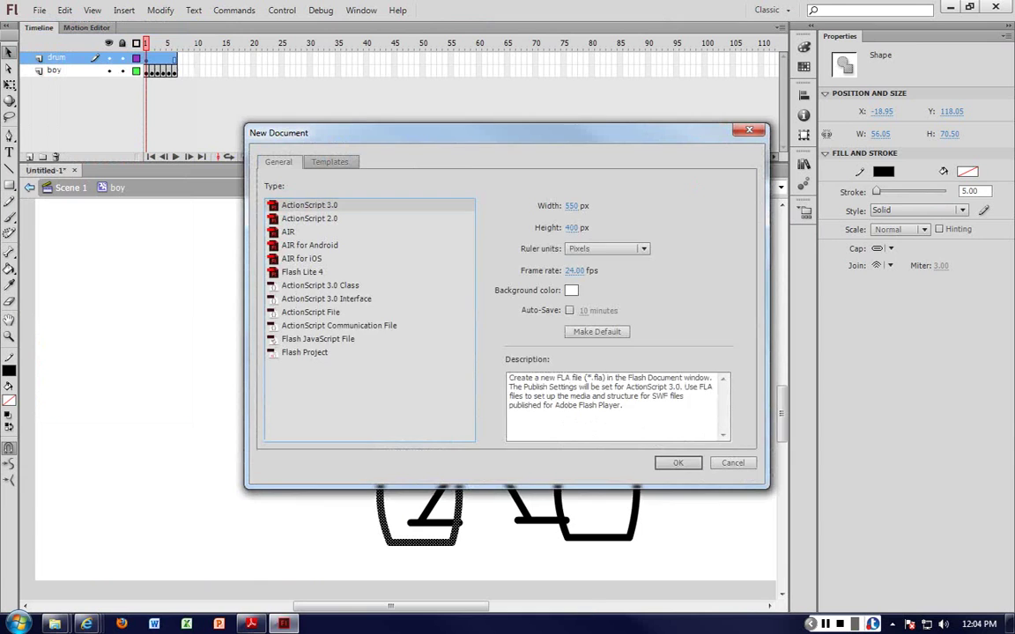
key(Return)
key(ctrl+v)
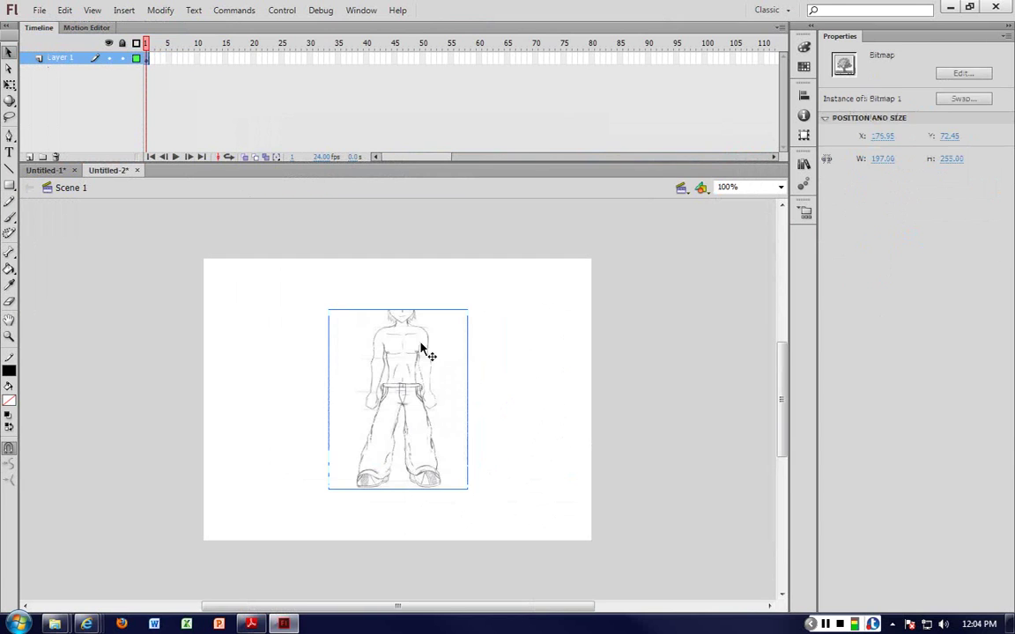
click(524, 371)
key(ctrl+equal)
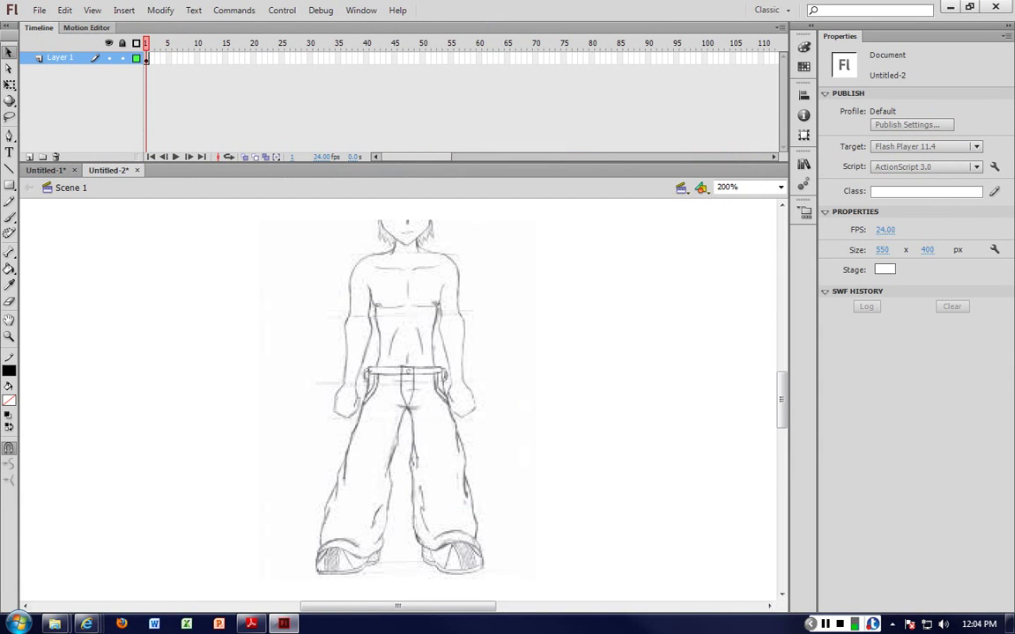
Step: Rename the layer holding the pasted picture as sketch
click(146, 58)
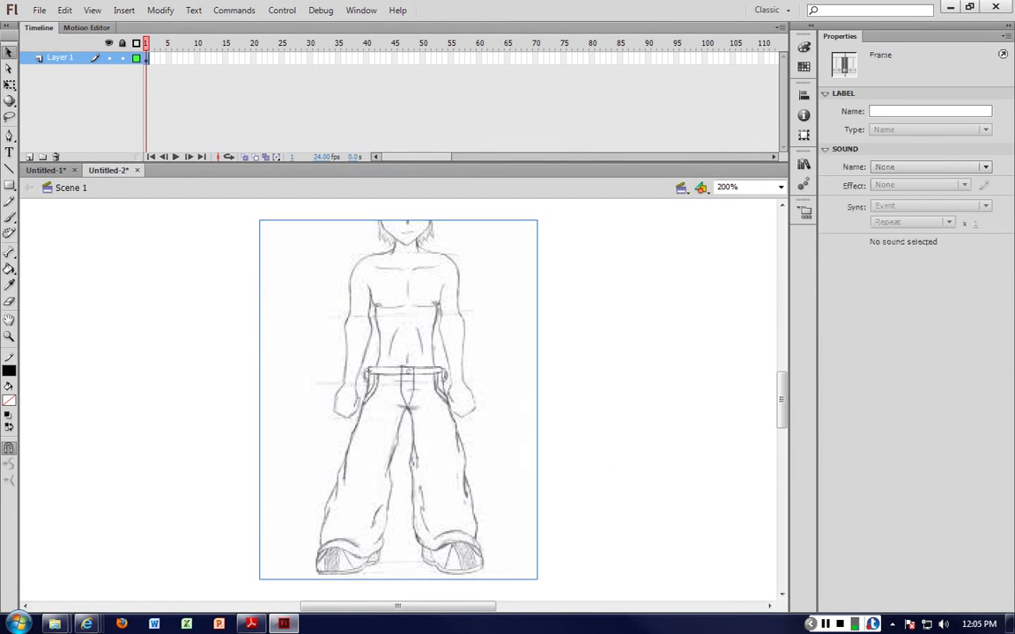
double_click(76, 58)
text(sketch)
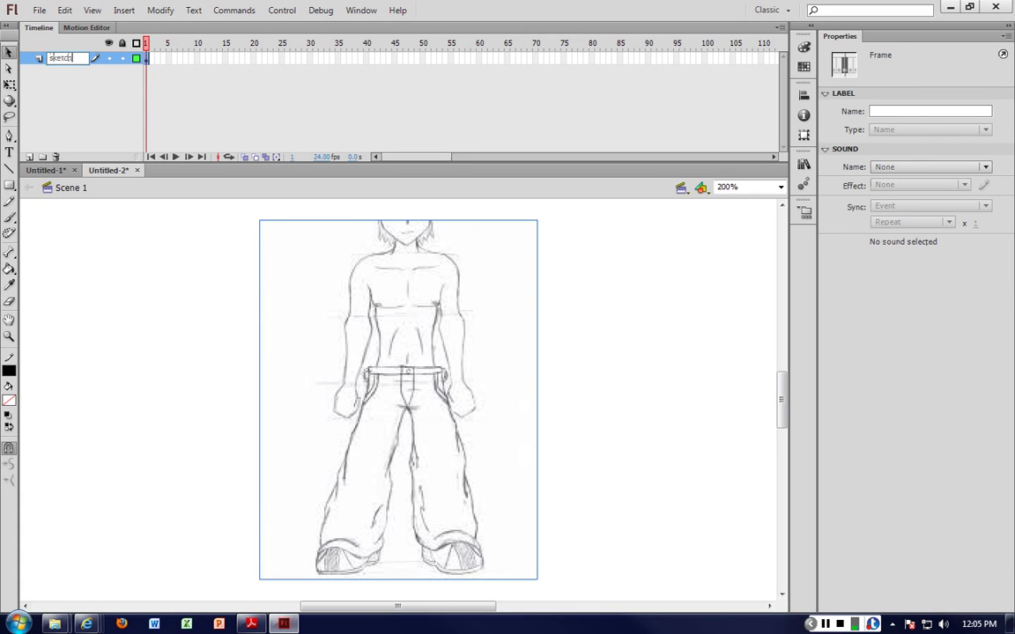
key(Return)
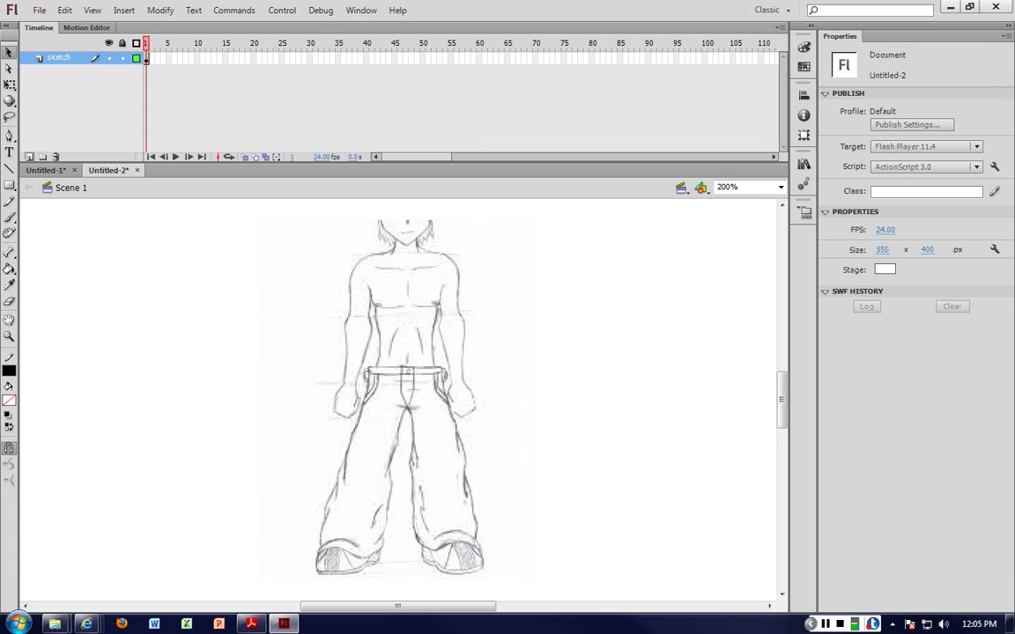
Step: Add a new layer above the sketch layer and lock the sketch layer
click(29, 157)
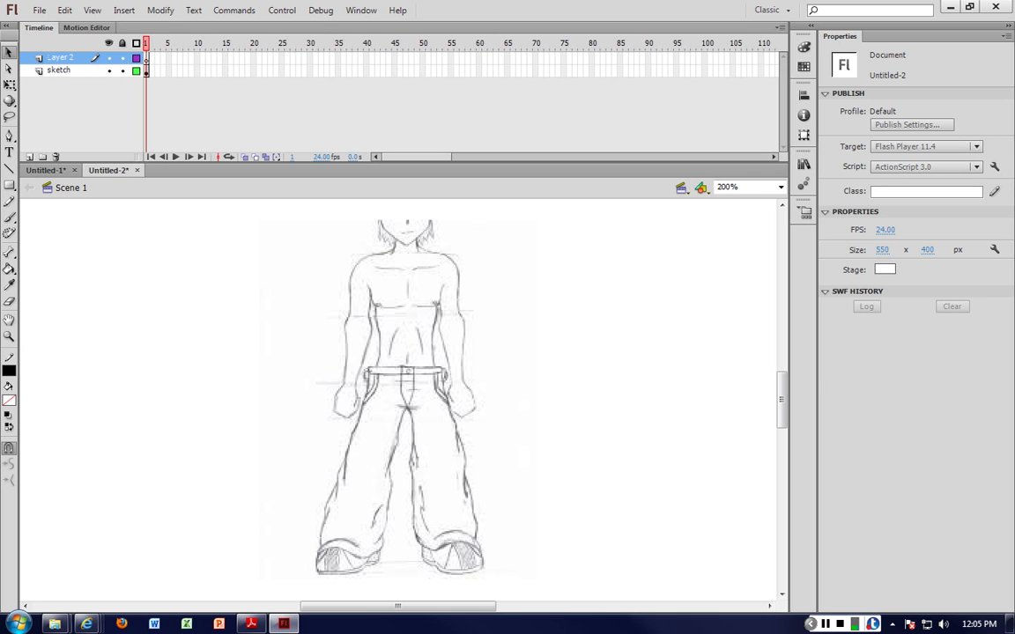
click(419, 361)
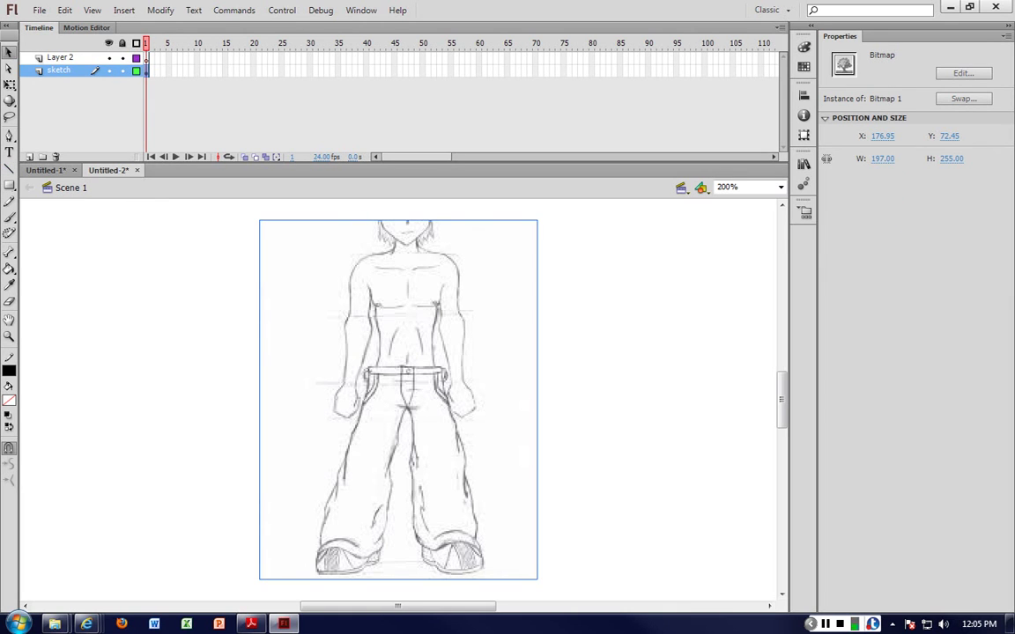
click(122, 70)
Step: Trace the sketched figure's left-side arm on Layer 2 with connected straight lines, about 44 by 120 px, from neck around the hand to armpit
click(9, 168)
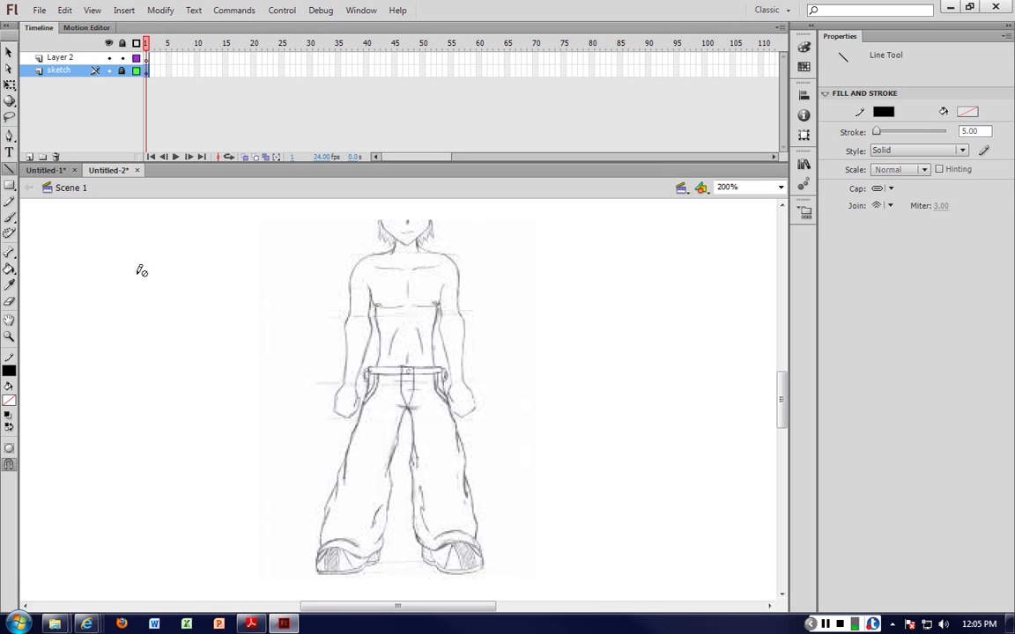
click(59, 58)
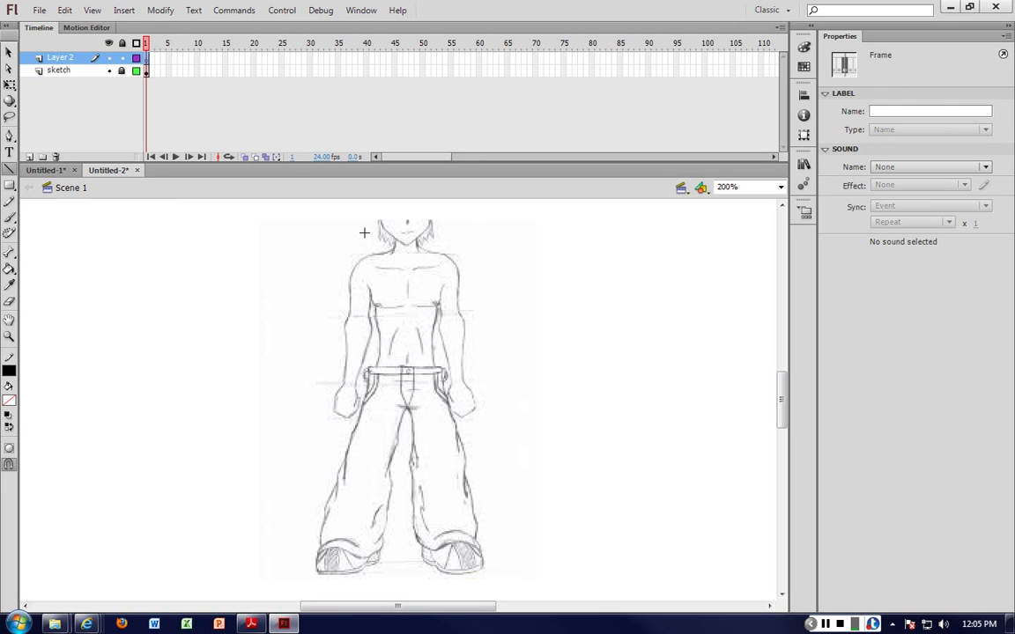
mouse_move(393, 248)
mouse_down()
mouse_move(347, 286)
mouse_move(343, 383)
mouse_move(325, 412)
mouse_move(357, 411)
mouse_move(368, 288)
mouse_up()
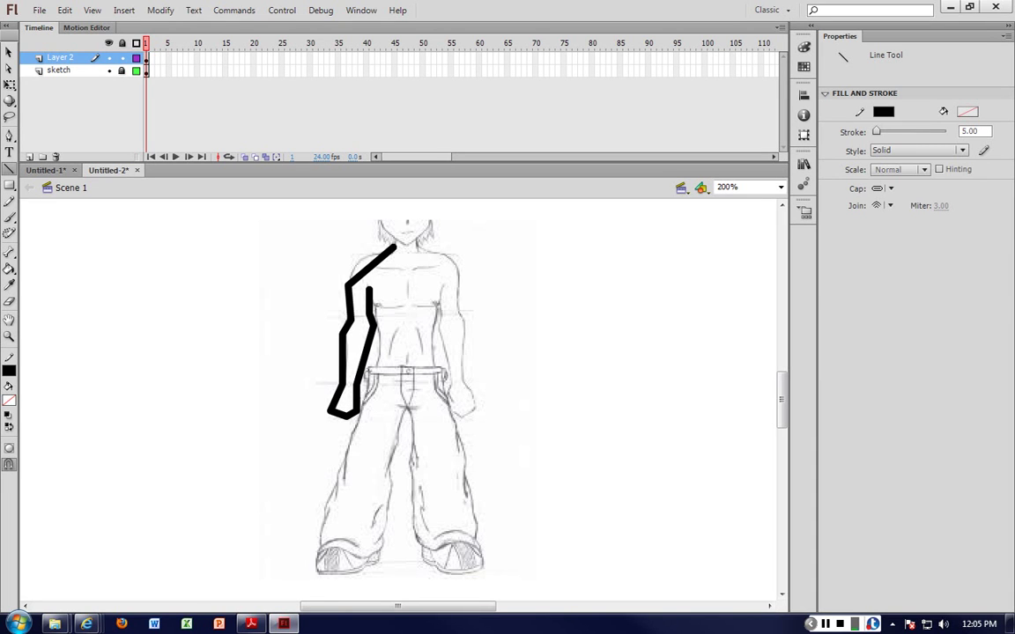
Step: Set the stroke of the whole traced arm outline to 0.10
key(v)
drag(284, 218, 534, 432)
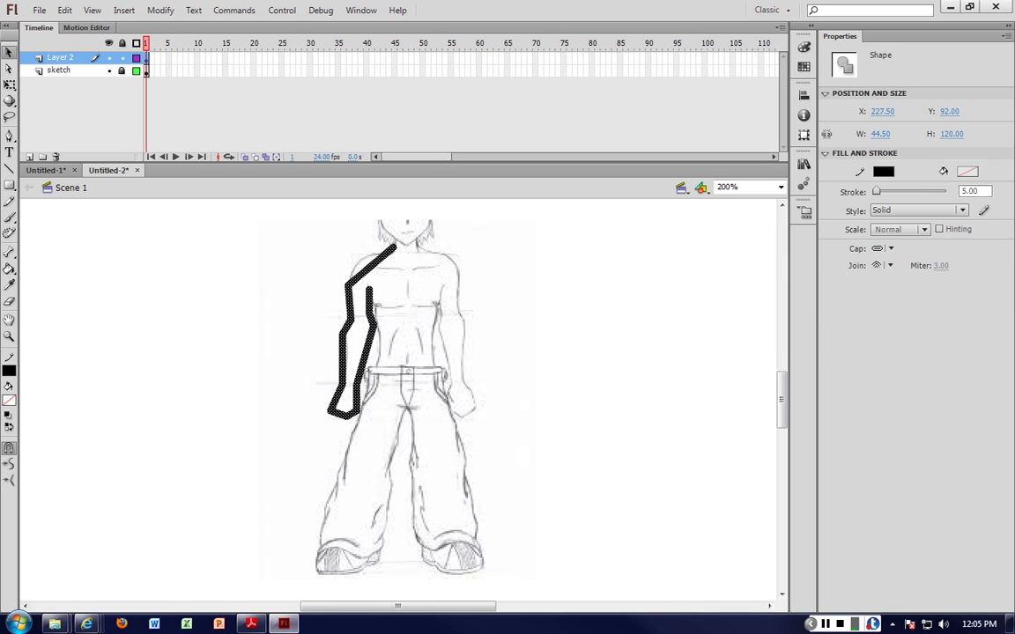
drag(877, 190, 871, 190)
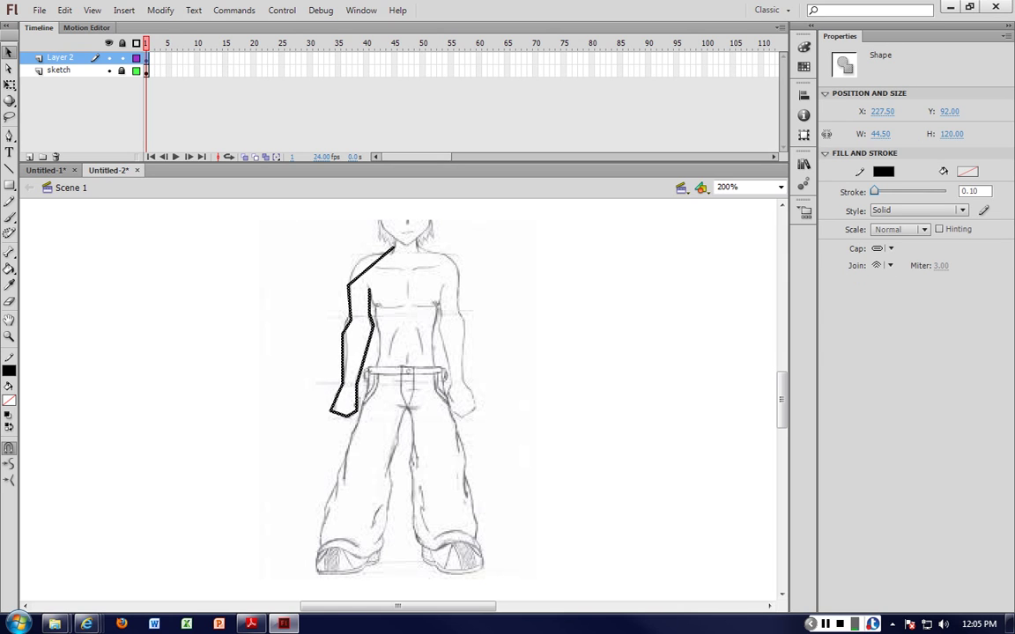
click(688, 255)
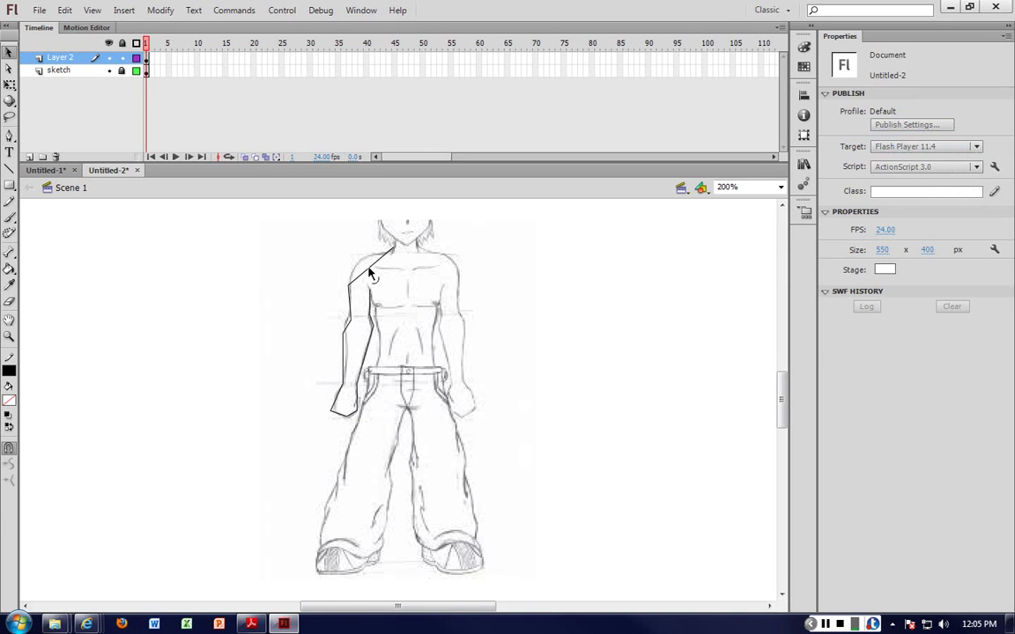
Step: Bend the traced shoulder line into a curve following the sketch and move its neck end onto the sketched neck
drag(369, 267, 358, 264)
key(ctrl+=)
scroll(342, 317, up, 5)
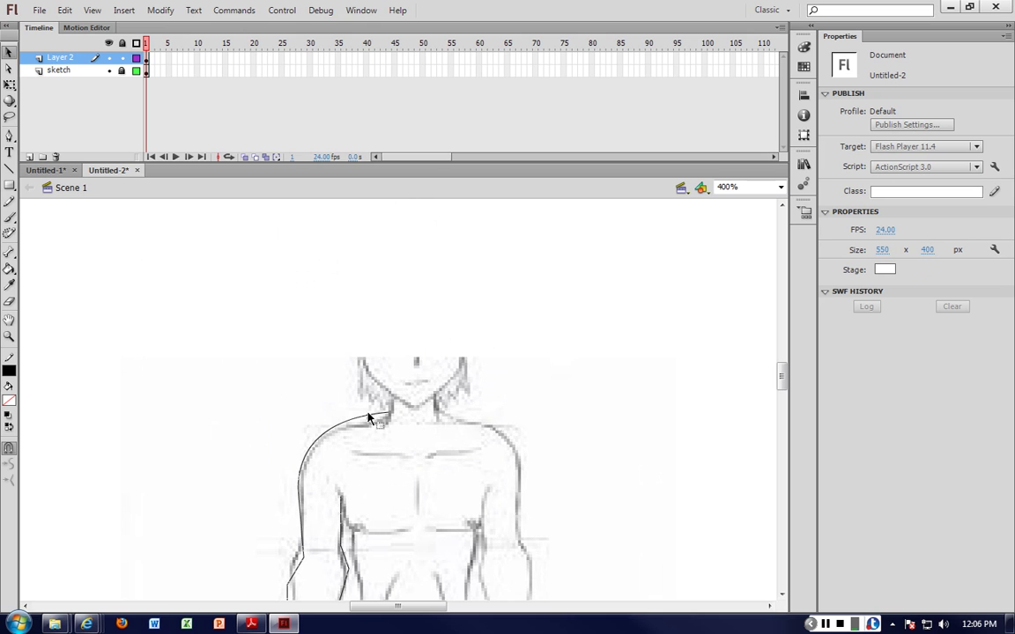
mouse_move(368, 415)
mouse_down()
mouse_move(368, 423)
mouse_move(389, 424)
mouse_up()
Step: Curve the outer elbow and outer forearm lines of the traced arm and align their corner with the sketched elbow
scroll(324, 483, down, 3)
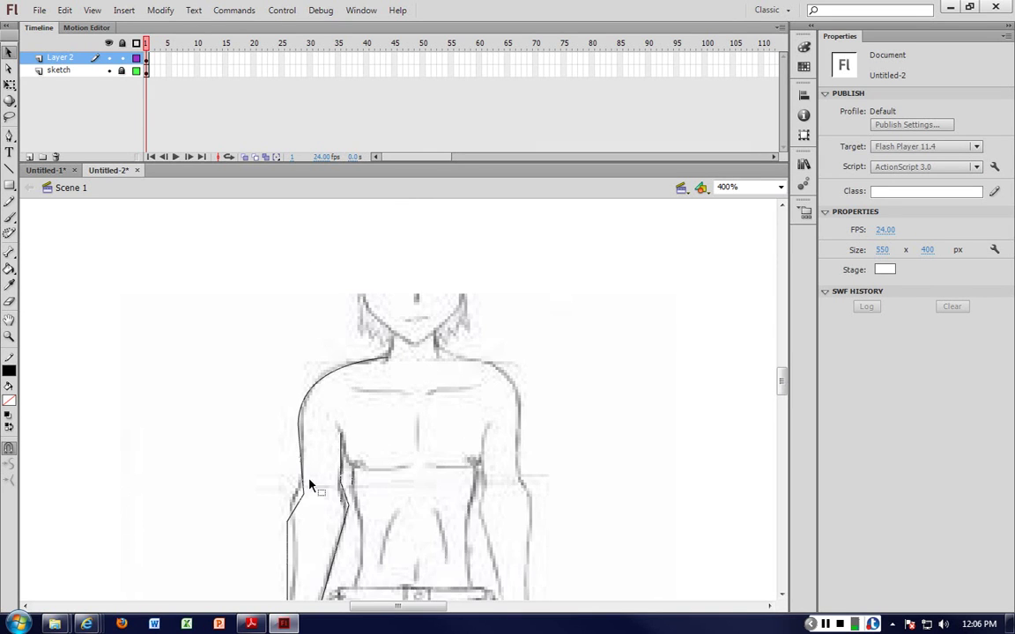
drag(304, 502, 297, 493)
scroll(310, 525, down, 3)
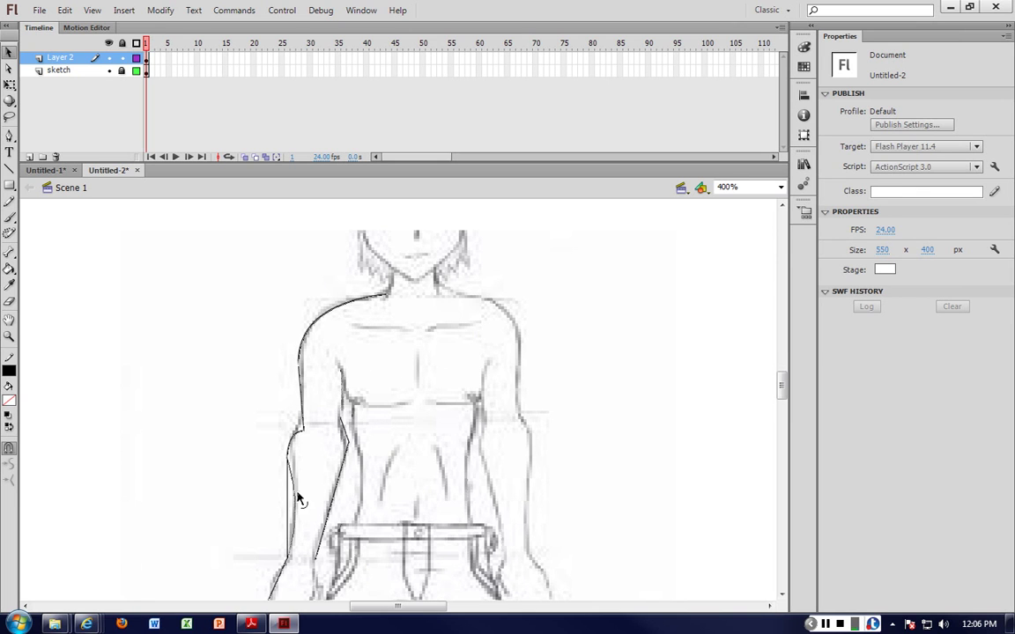
drag(297, 494, 297, 495)
drag(304, 429, 302, 421)
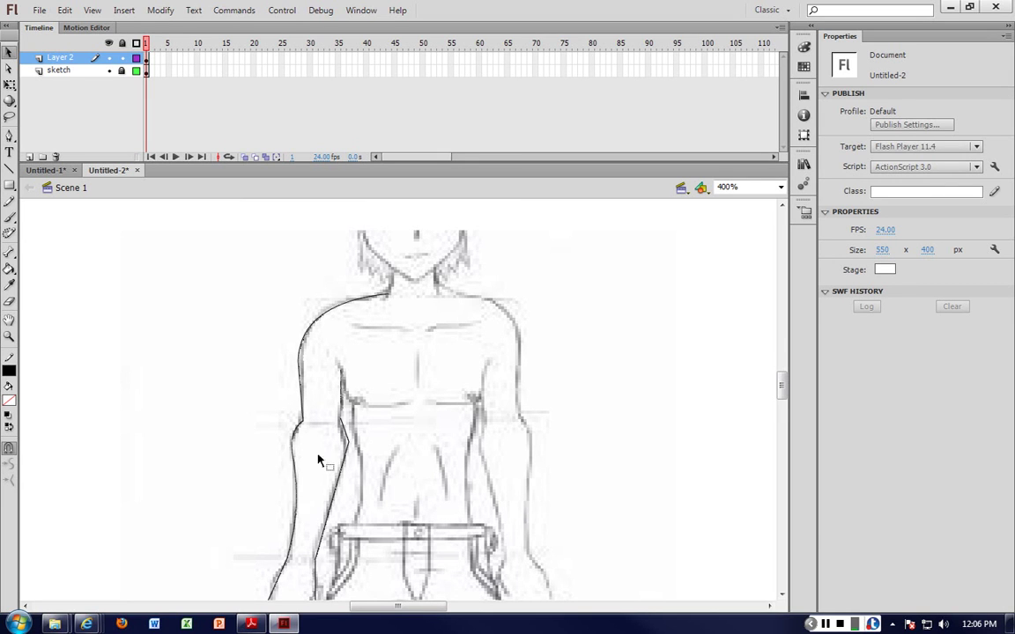
Step: Reshape the traced hand outline by curving its sides and lower edge and moving its outer corner to match the sketch
scroll(319, 462, down, 6)
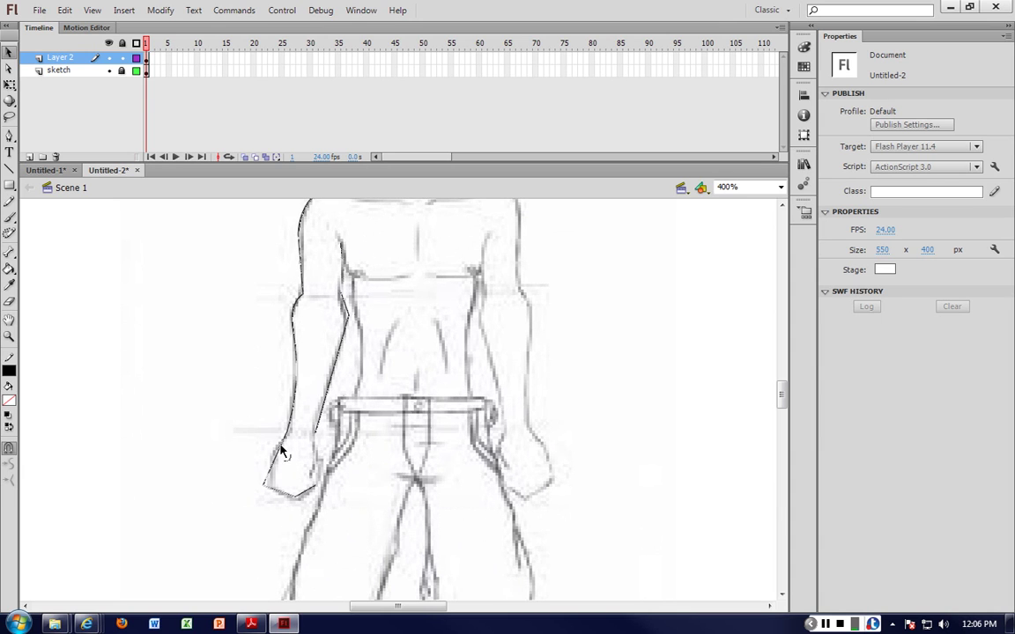
click(265, 488)
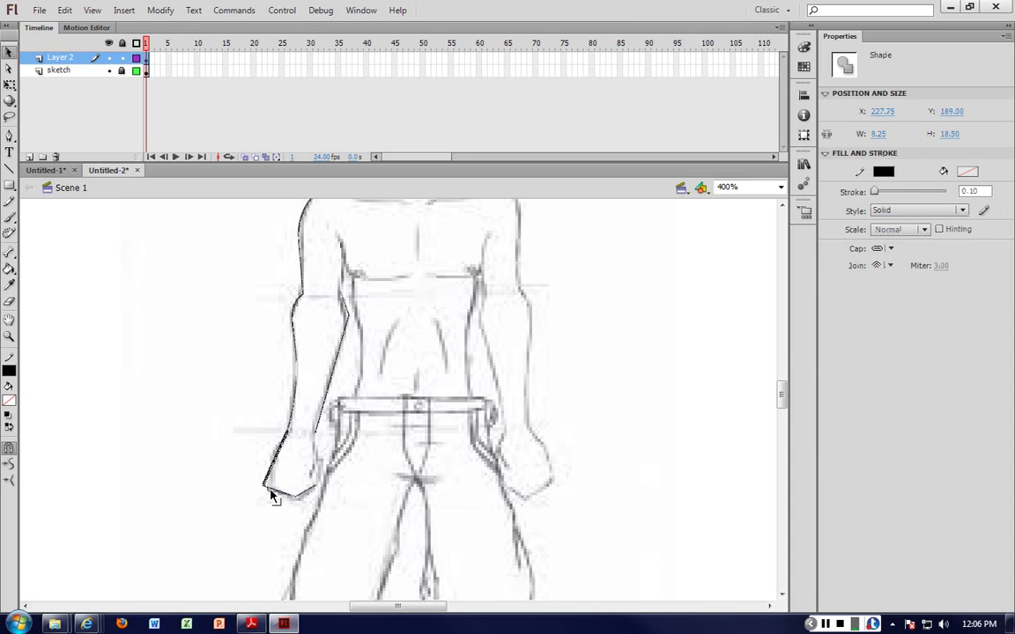
key(ctrl+=)
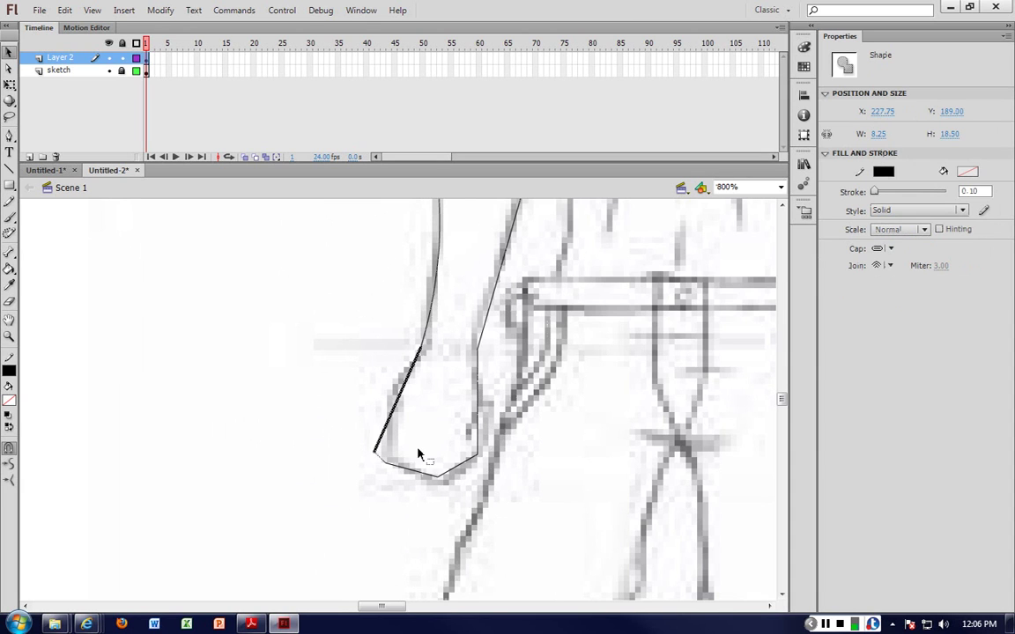
click(404, 404)
drag(401, 403, 397, 390)
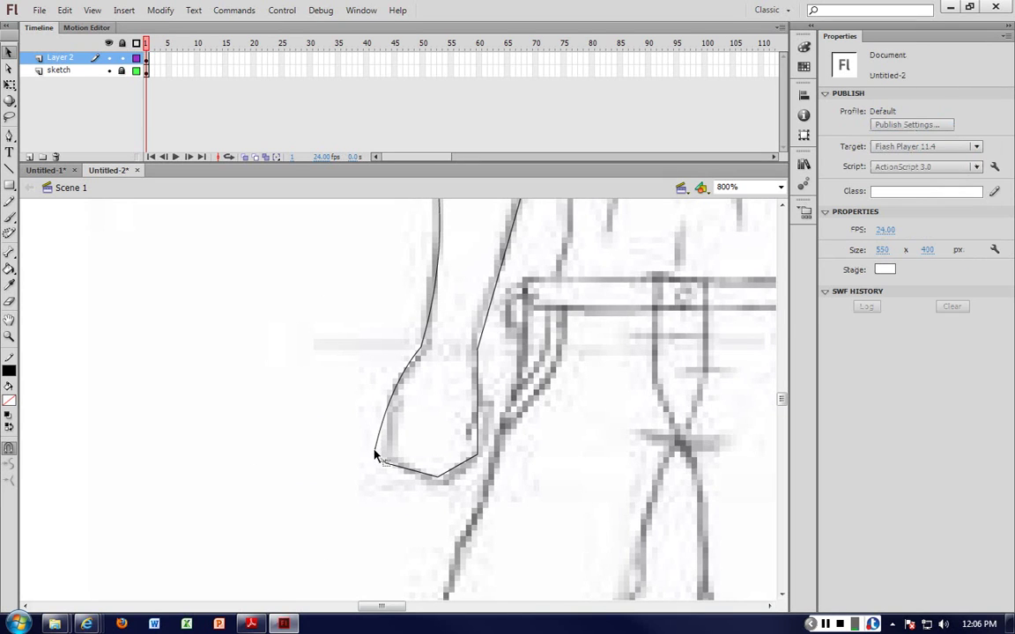
mouse_move(376, 452)
mouse_down()
mouse_move(408, 478)
mouse_move(438, 476)
mouse_up()
drag(457, 473, 473, 441)
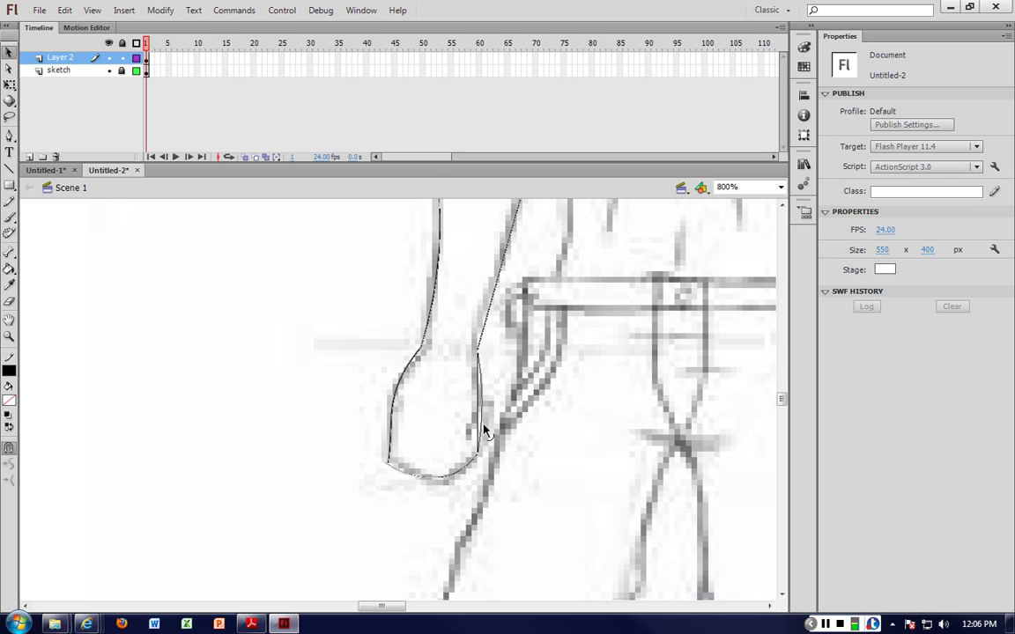
Step: Adjust the inner forearm, inner elbow and inner upper arm lines so they follow the sketched arm
scroll(491, 369, up, 3)
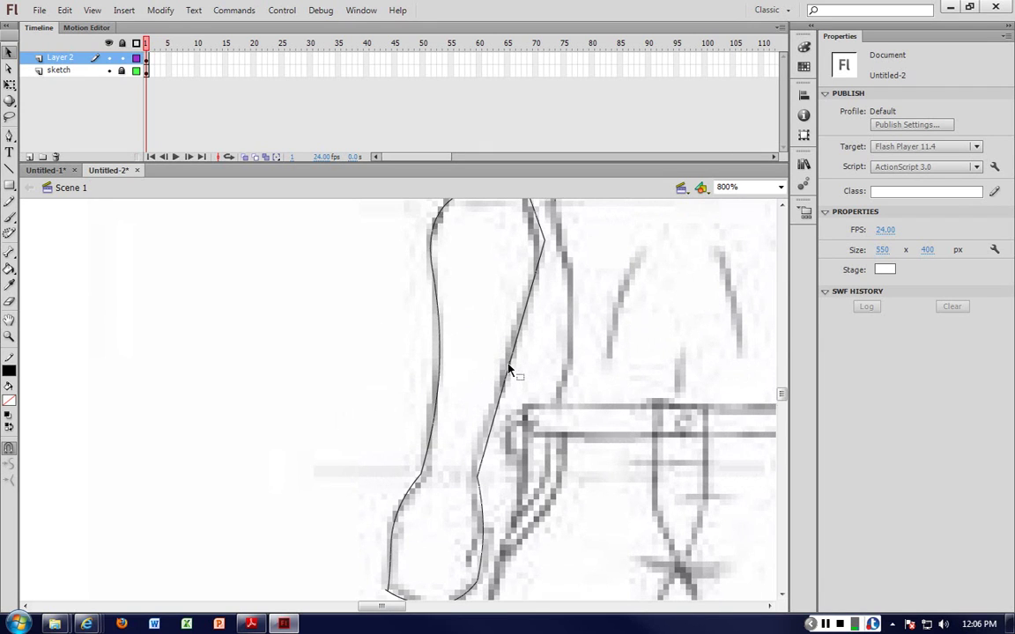
drag(511, 366, 515, 368)
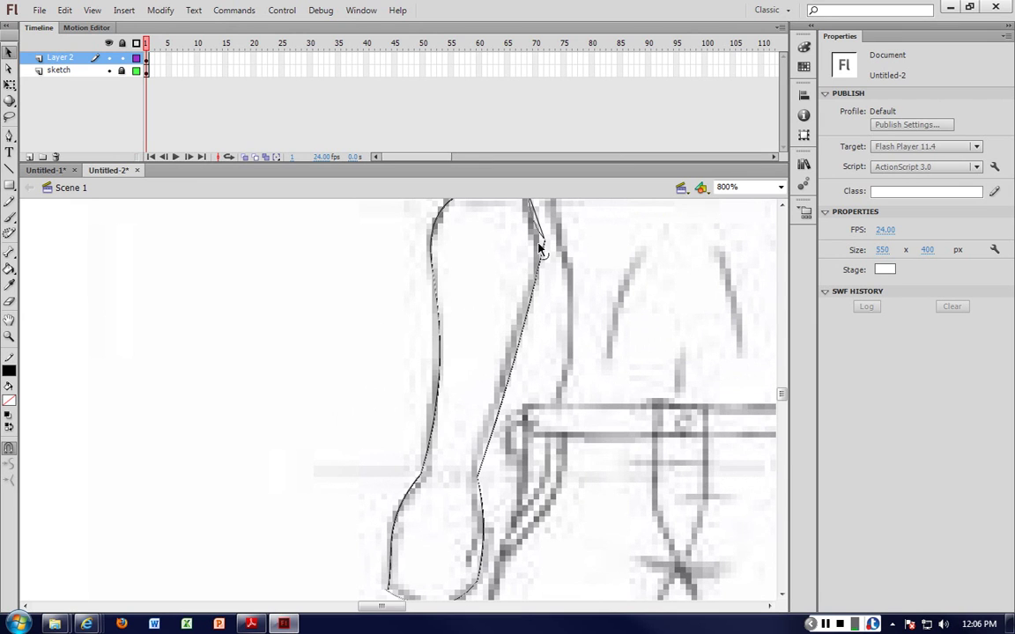
drag(538, 225, 534, 225)
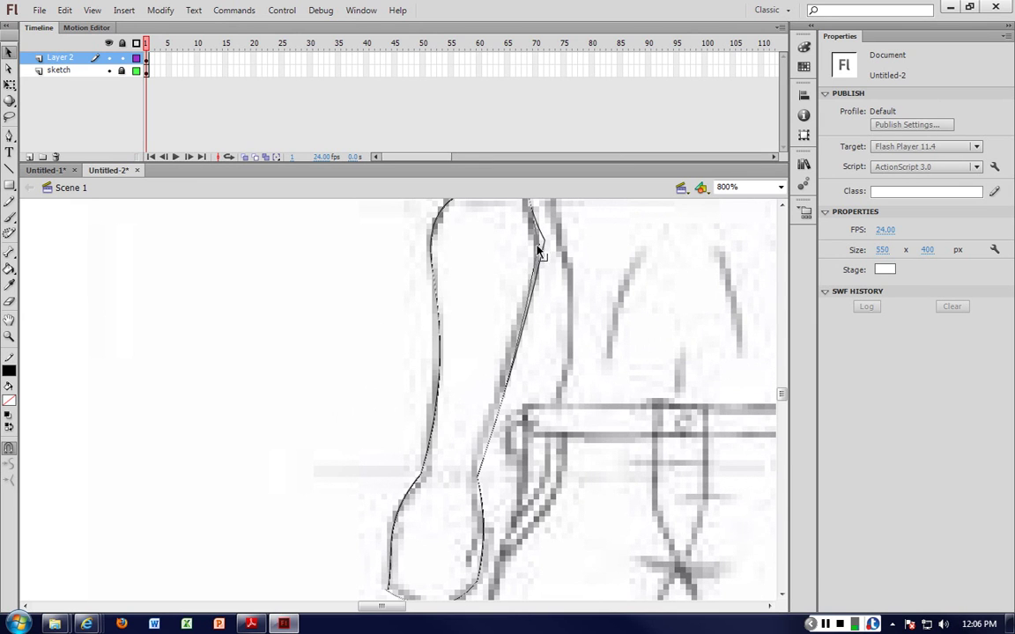
scroll(546, 264, up, 6)
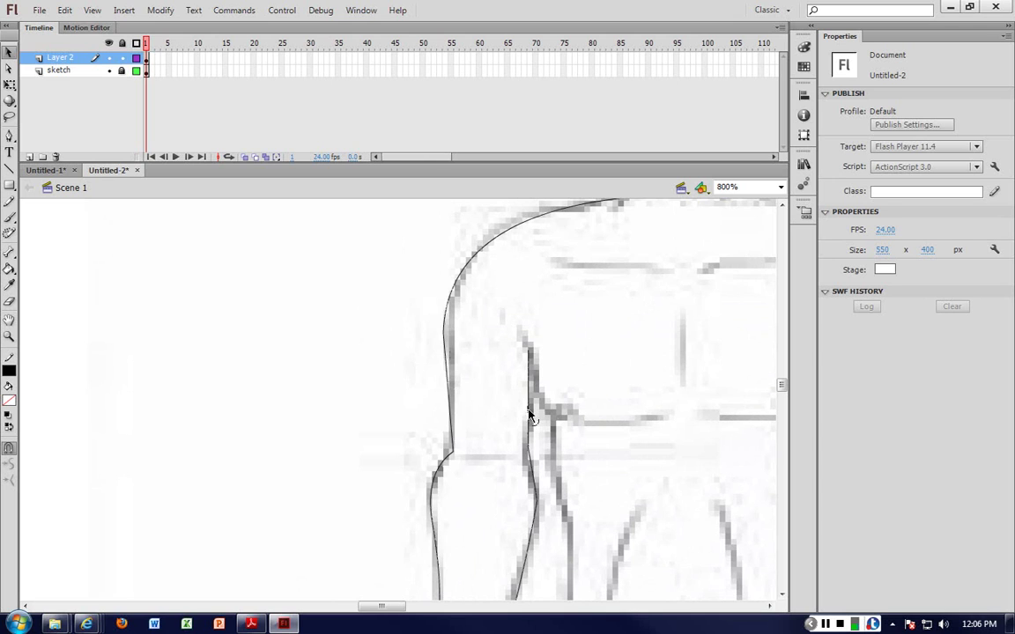
scroll(590, 376, down, 1)
scroll(590, 376, down, 1)
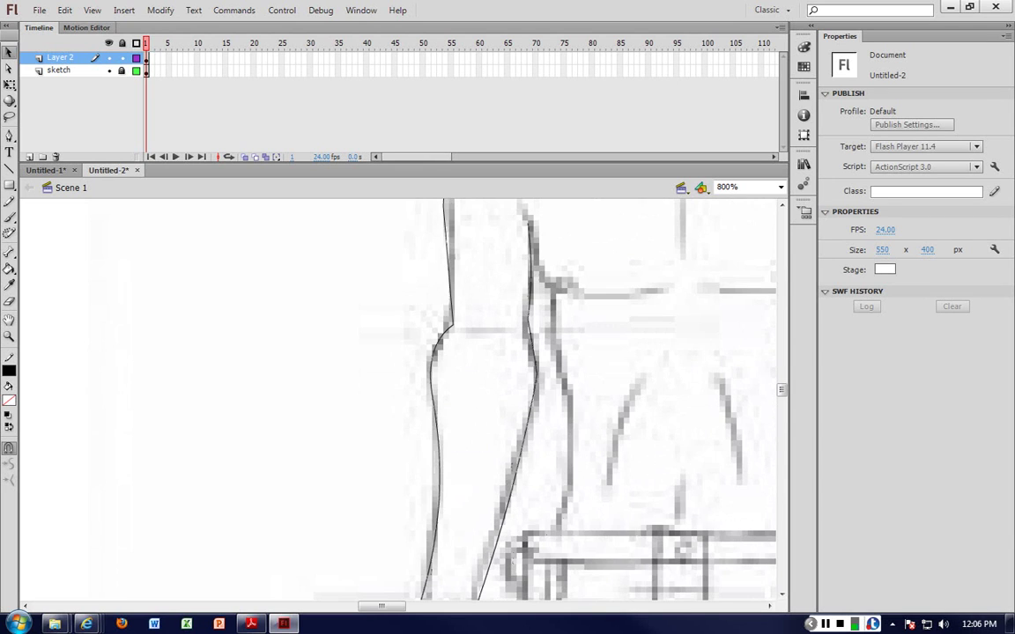
Step: Hide the sketch layer to check the traced arm outline on its own, and show the layer again
click(59, 70)
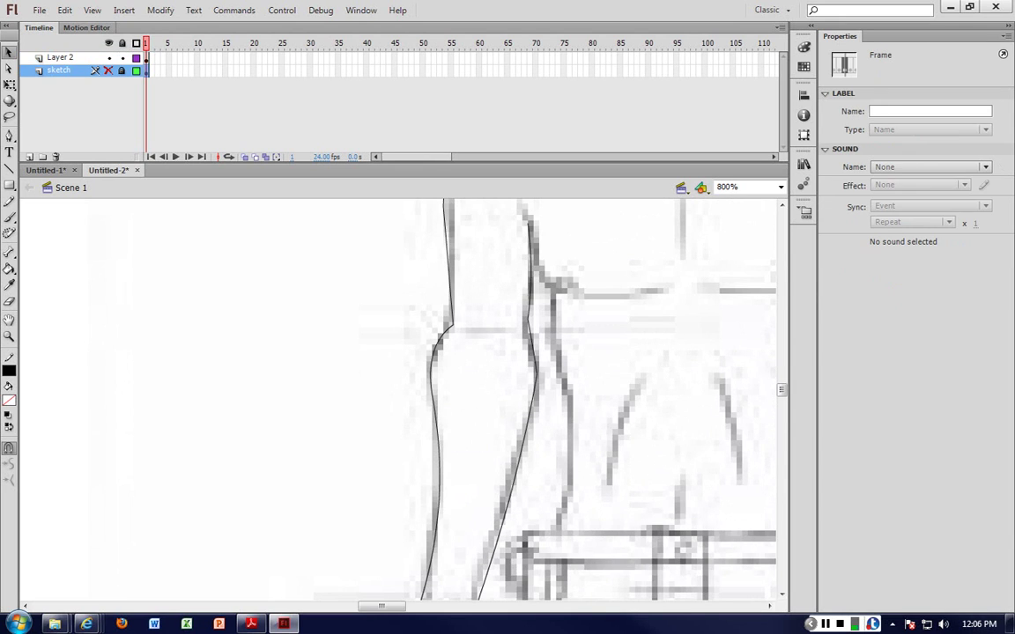
click(108, 70)
key(ctrl+minus)
key(ctrl+minus)
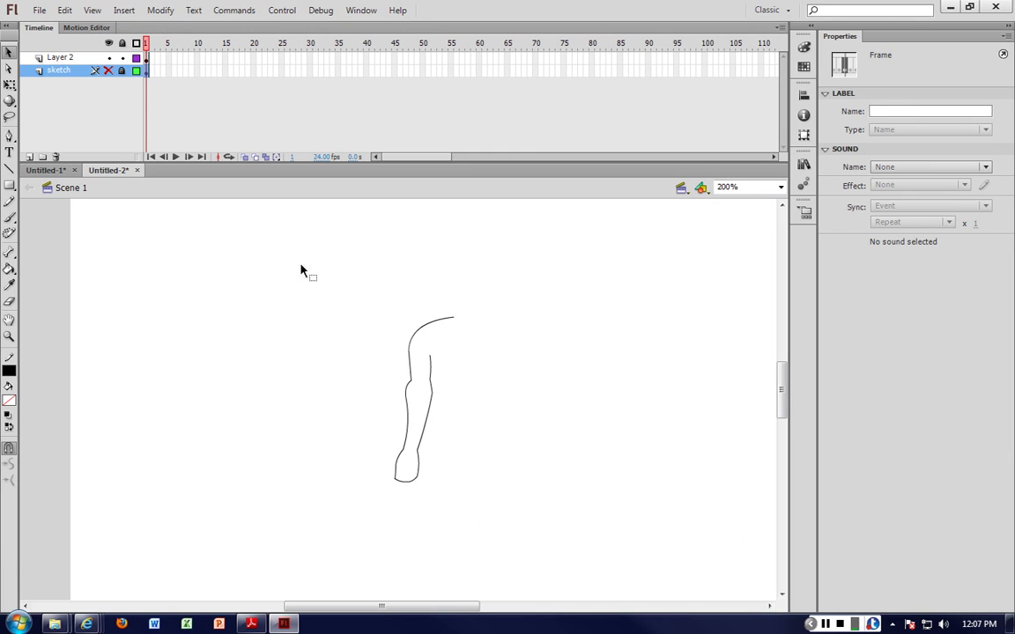
click(108, 70)
click(297, 303)
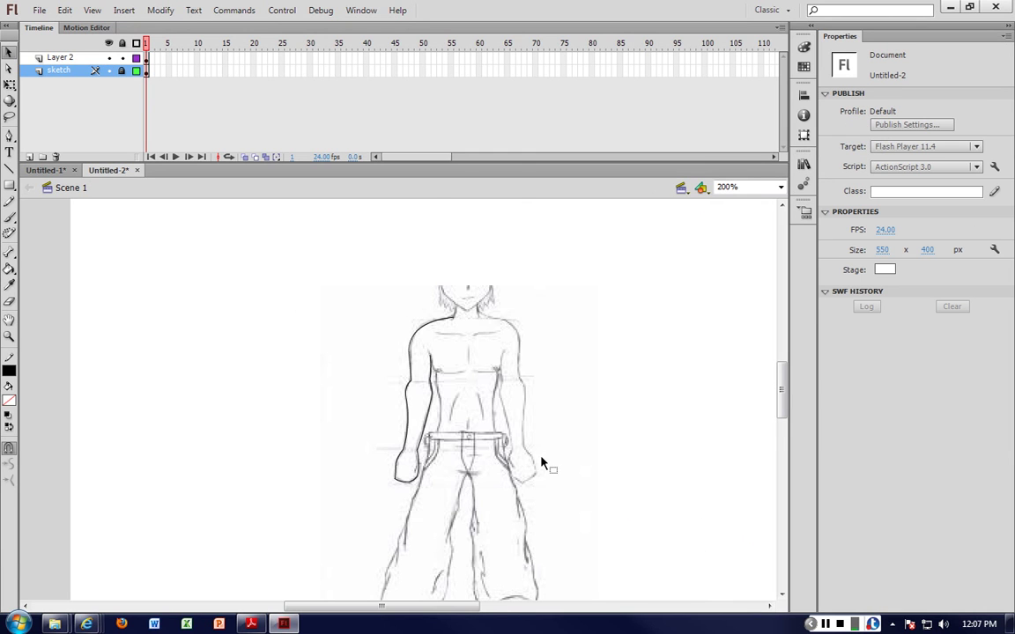
scroll(541, 455, down, 3)
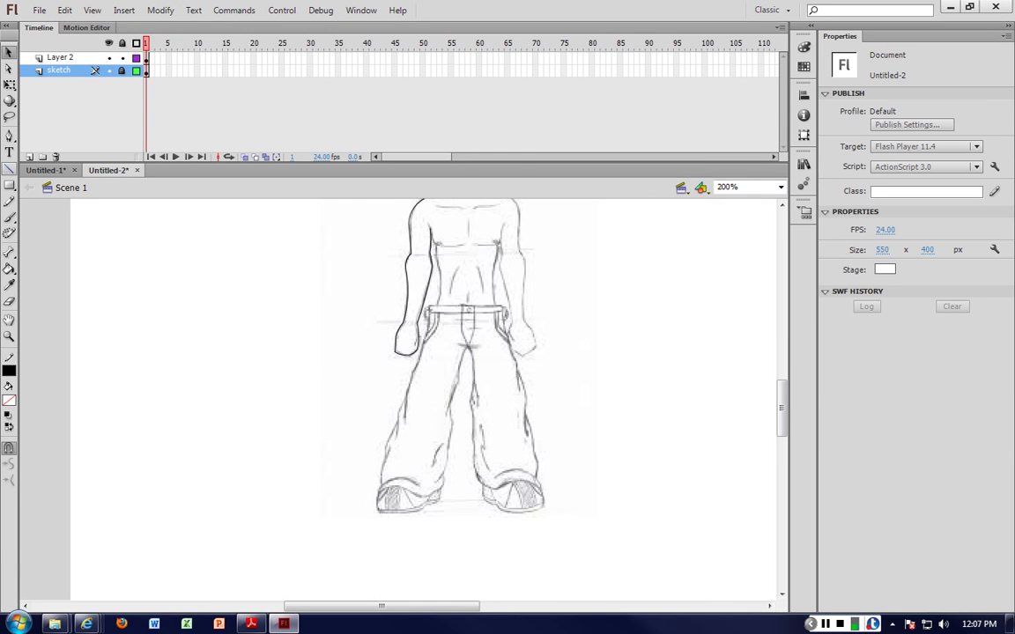
Step: Close the Untitled-2 tracing document without saving its changes
click(9, 168)
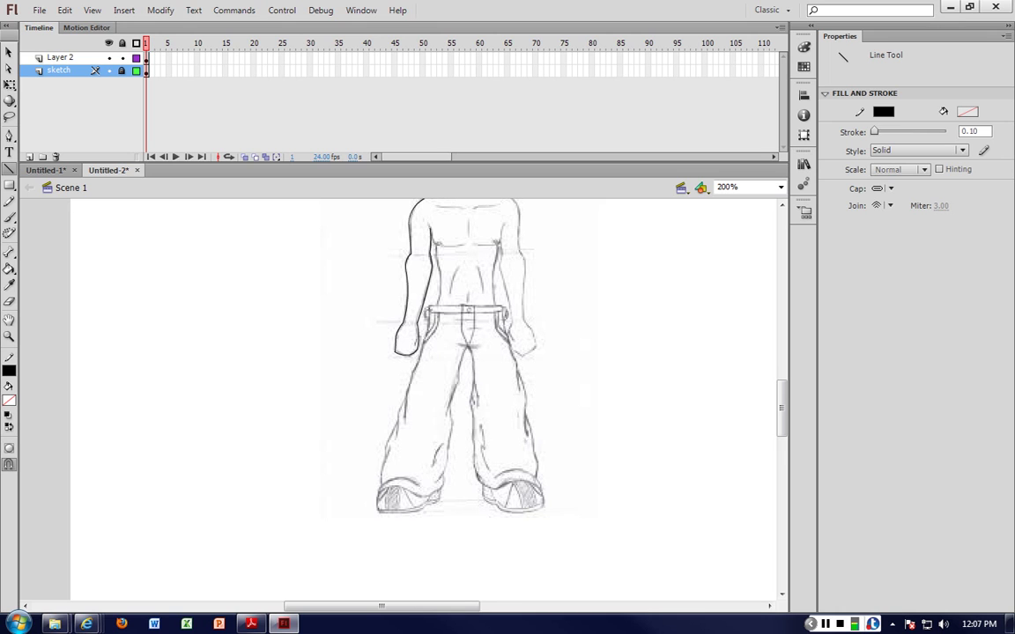
click(137, 170)
click(506, 331)
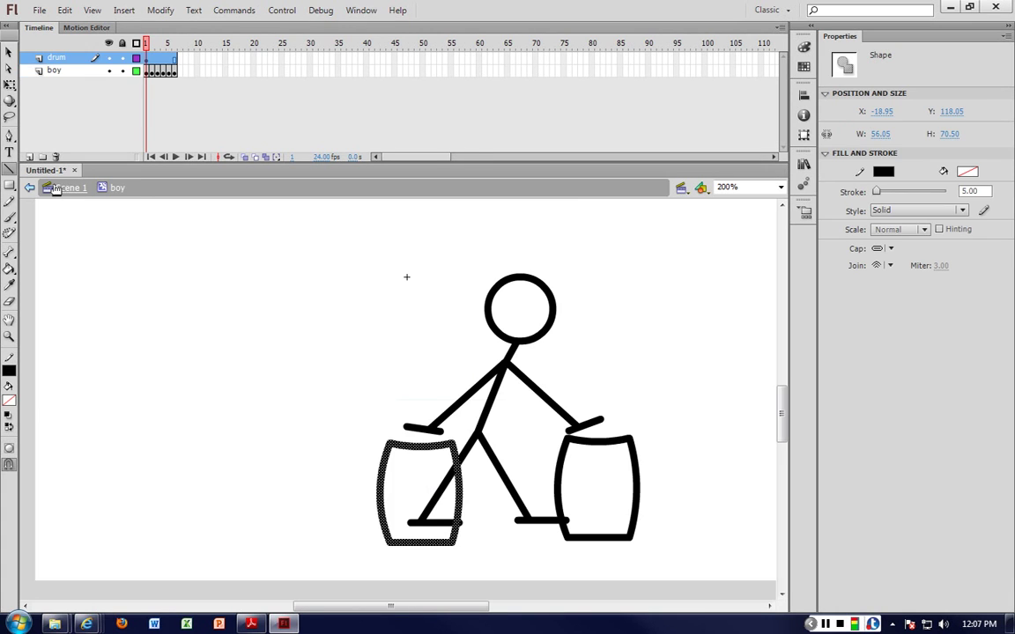
Step: Return to Scene 1, reopen the boy symbol and select all of its figure and drum lines
click(58, 188)
click(236, 289)
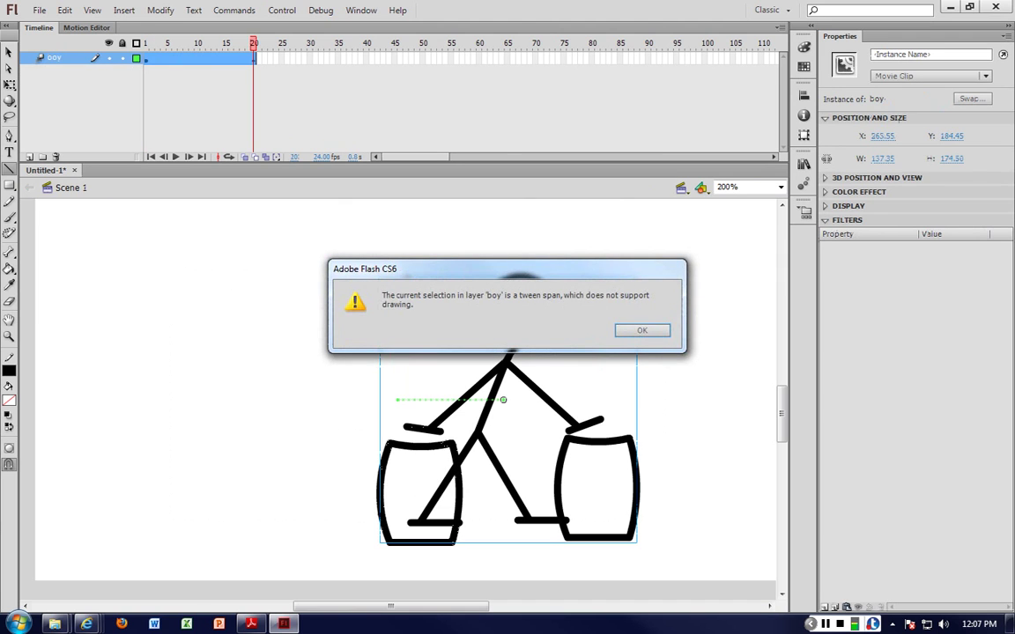
key(Return)
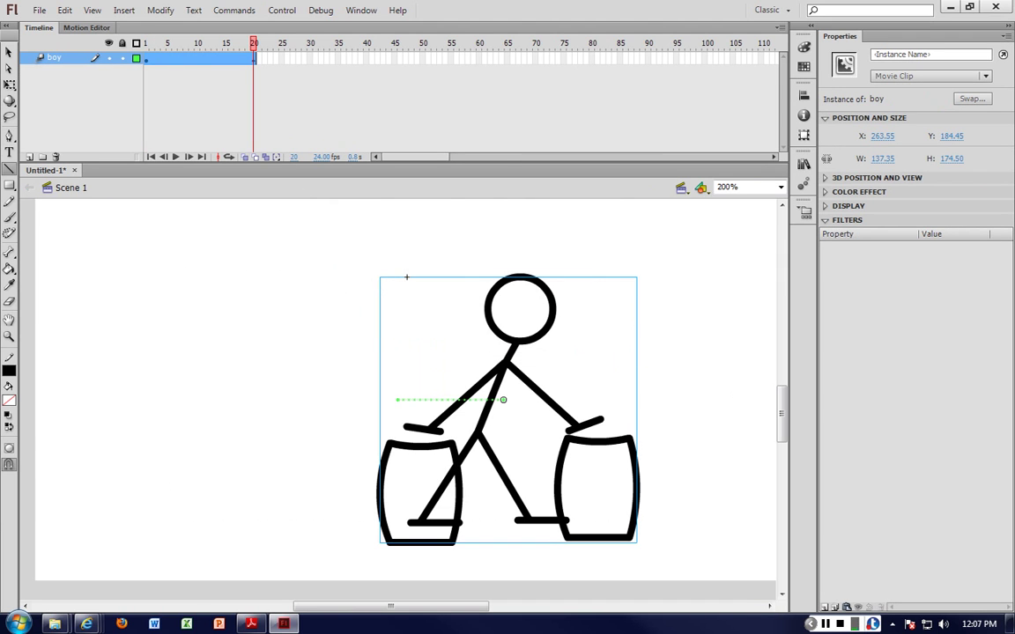
key(v)
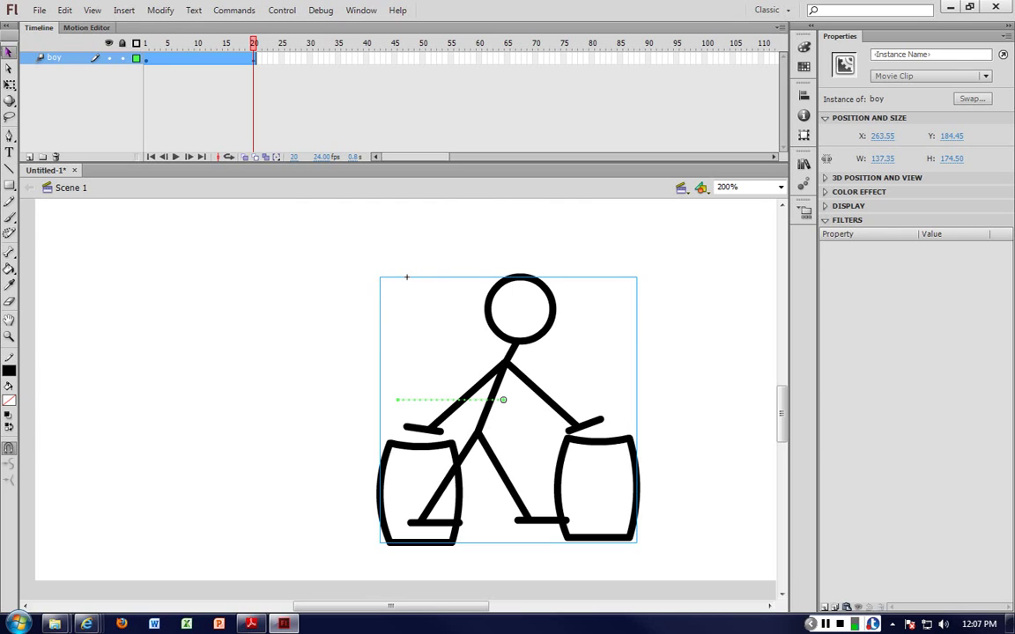
double_click(529, 346)
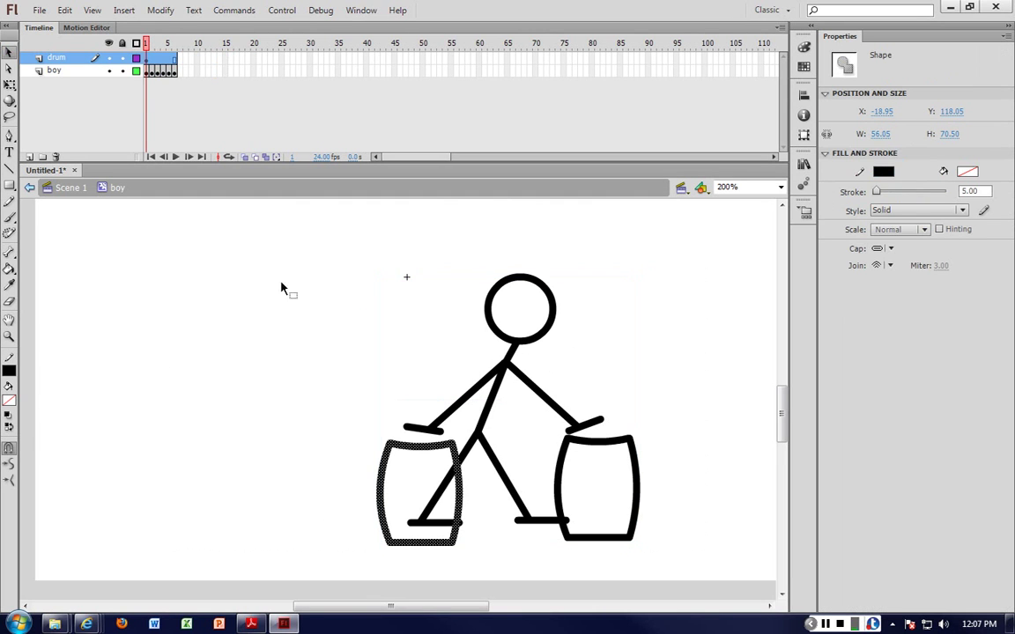
drag(281, 245, 695, 516)
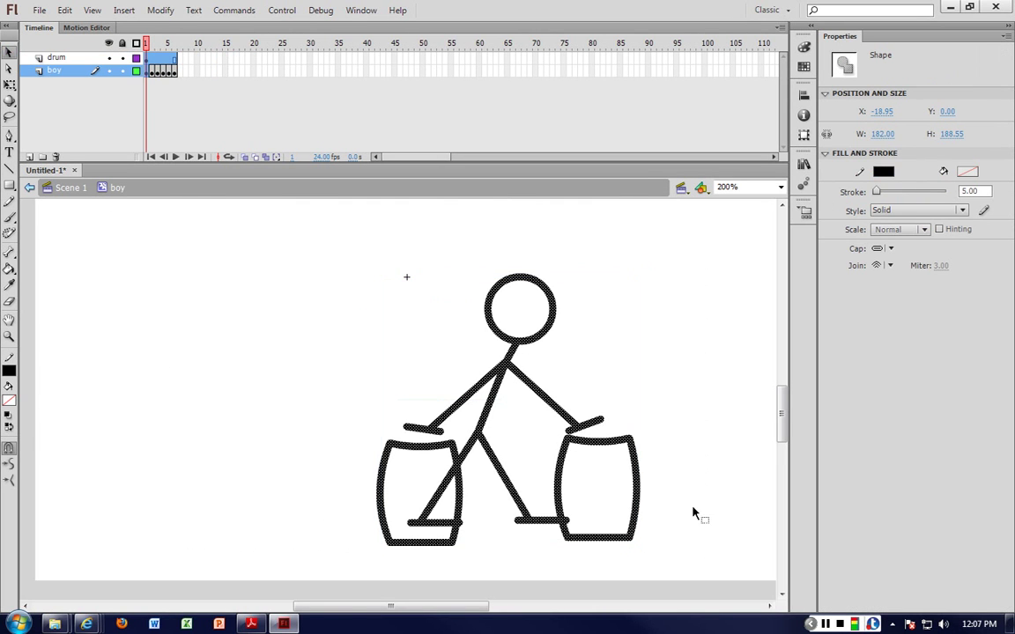
Step: Close Untitled-1 without saving its changes and create a new ActionScript 3.0 document
click(74, 170)
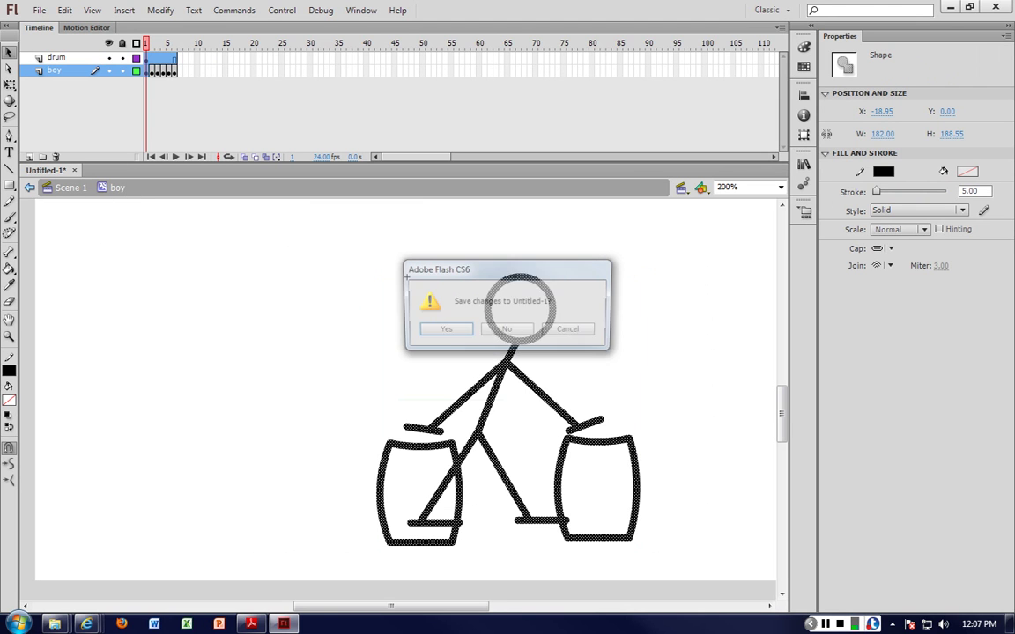
click(506, 331)
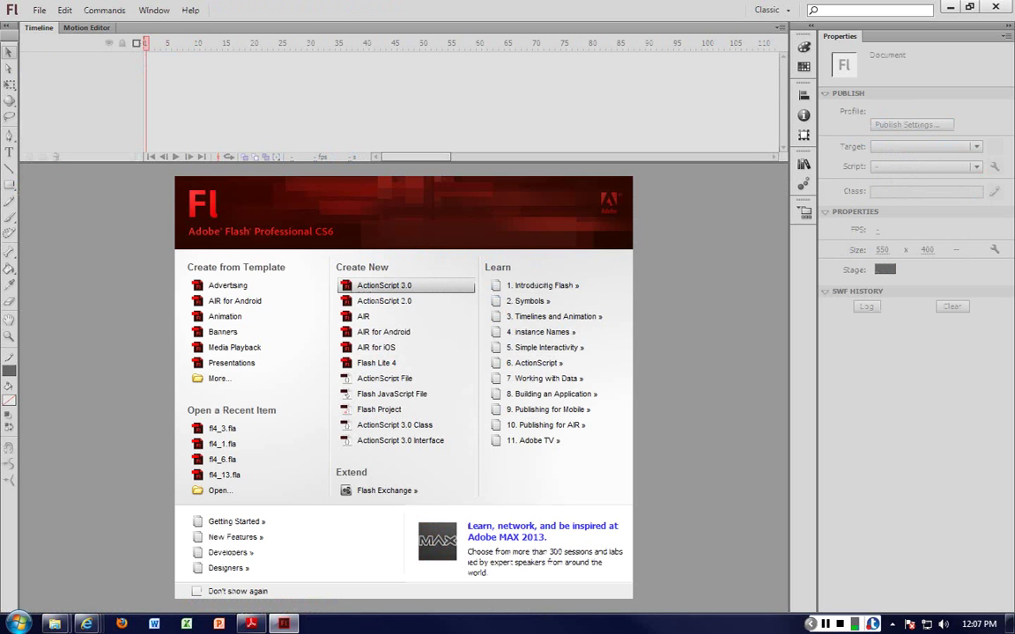
click(387, 286)
Step: Draw a tall, slightly slanted straight line on the left part of the stage with the Line tool
click(8, 167)
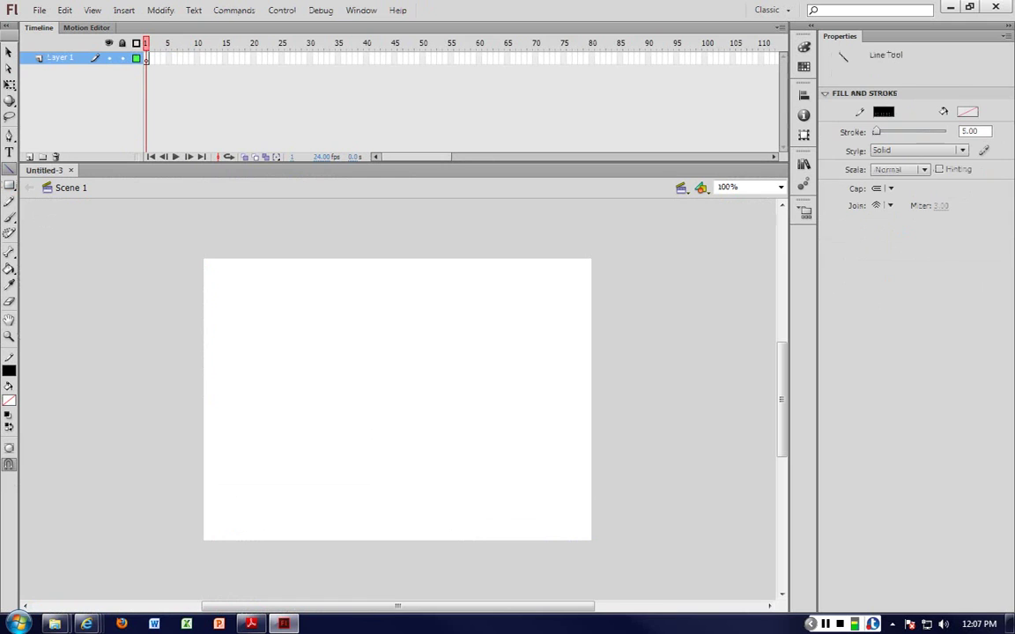
drag(280, 336, 255, 463)
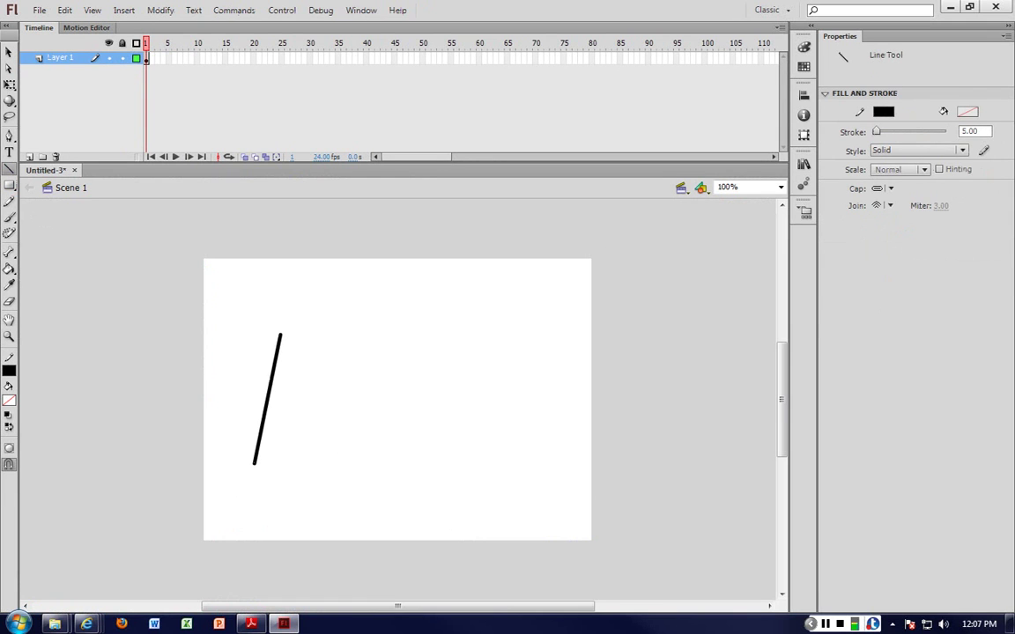
Step: Insert a keyframe at frame 2 and bend the line into a slight curve with its upper end shifted right
click(8, 52)
right_click(146, 58)
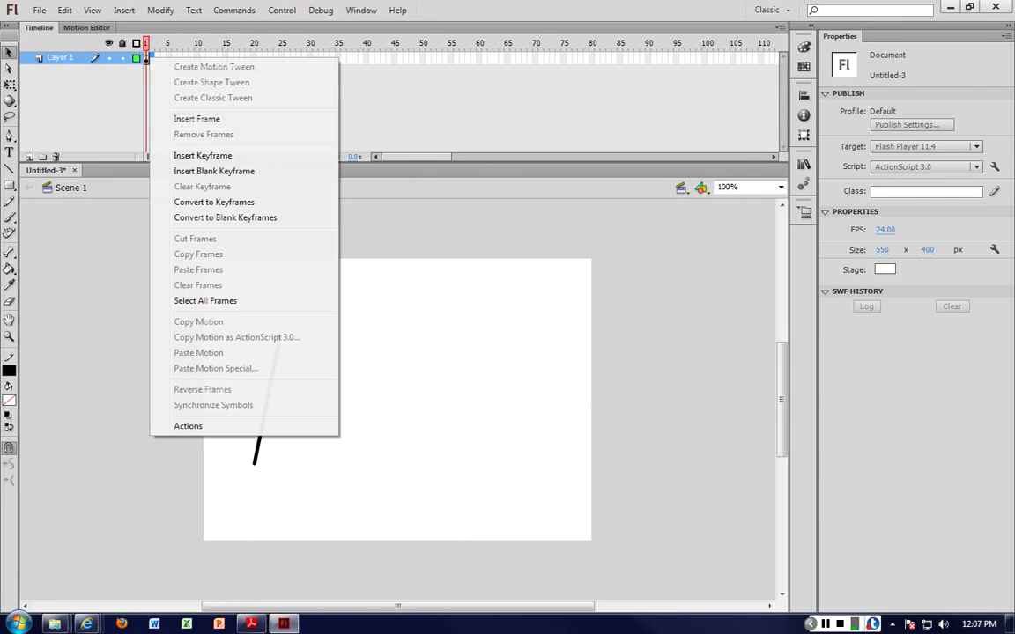
click(203, 155)
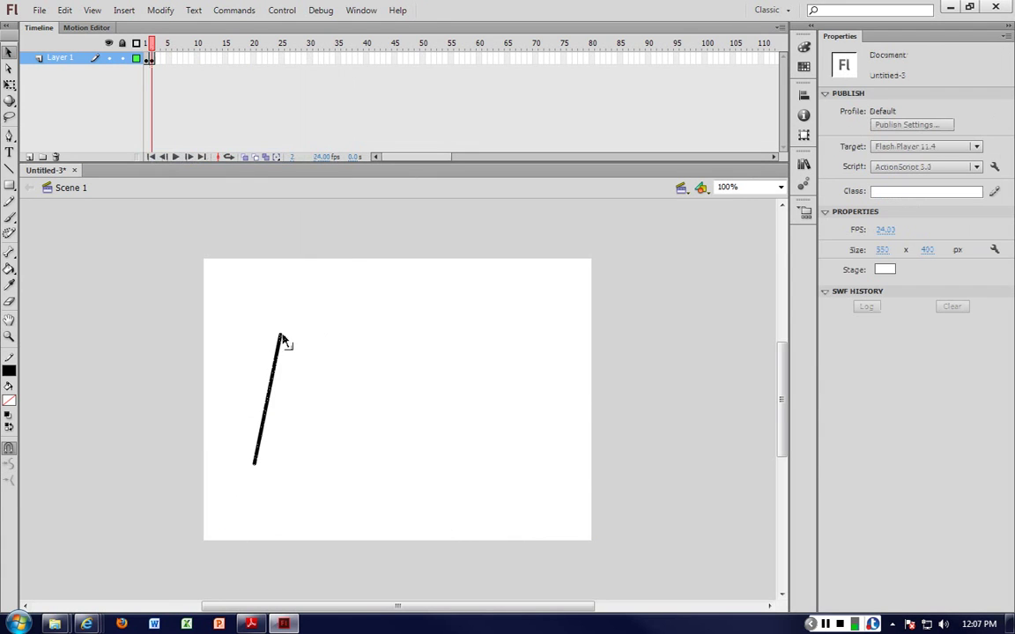
drag(283, 342, 272, 363)
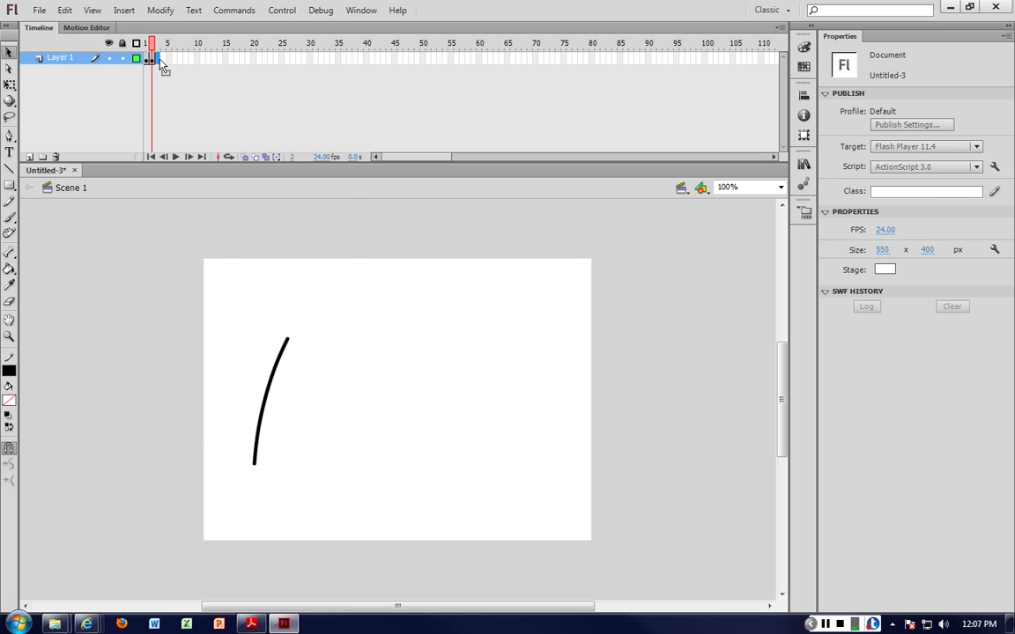
Step: Insert a keyframe at frame 3 and bend the line further, moving its upper end slightly right and down
right_click(159, 60)
click(212, 156)
drag(277, 368, 291, 343)
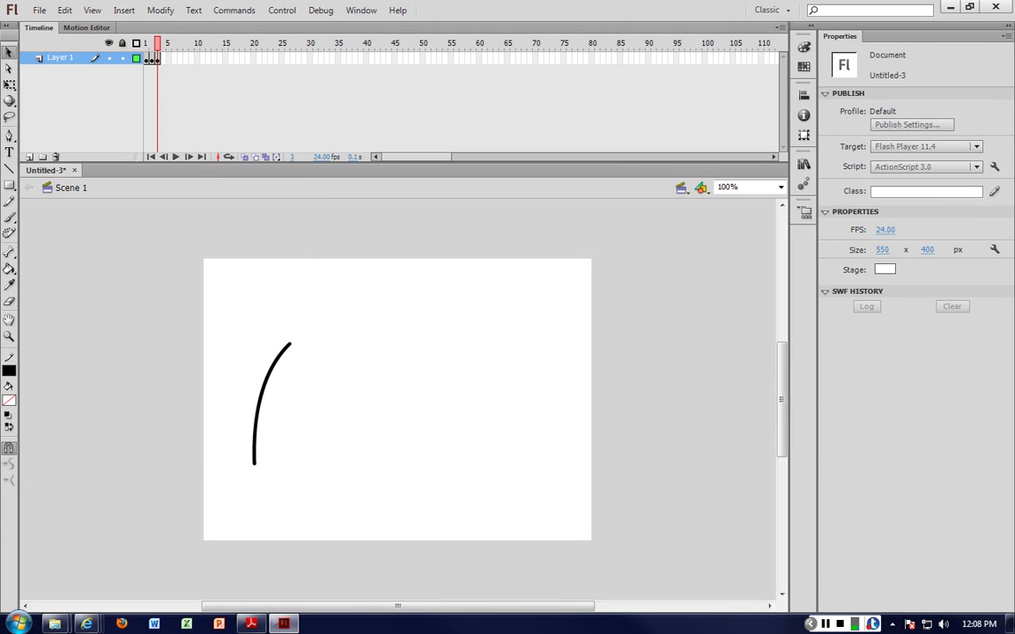
Step: Insert a keyframe at frame 4, move the line's upper end slightly right and down, and bulge its upper curve slightly outward
right_click(163, 59)
click(214, 158)
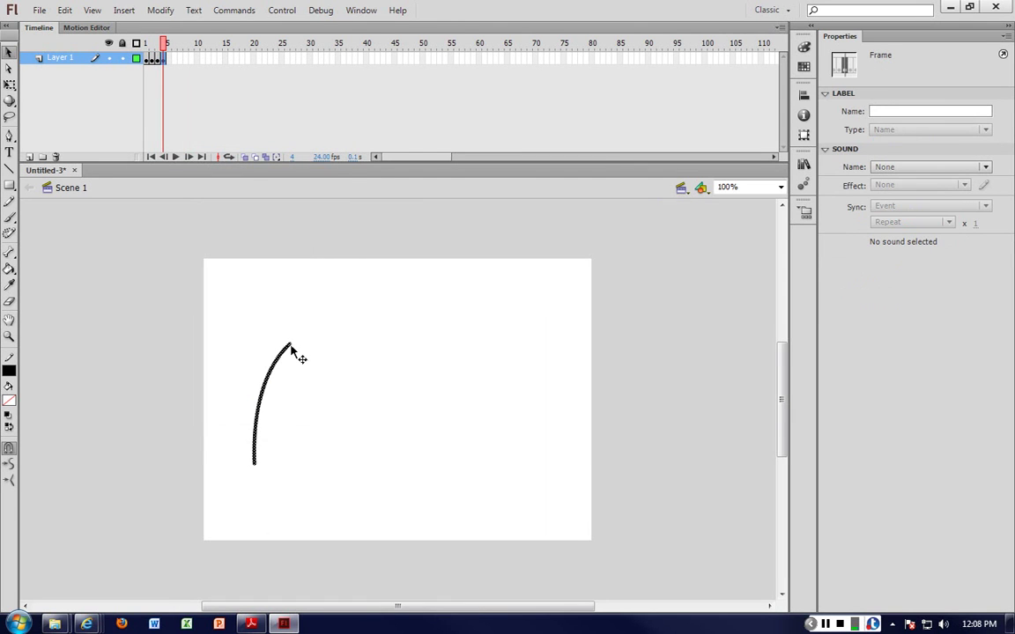
click(388, 387)
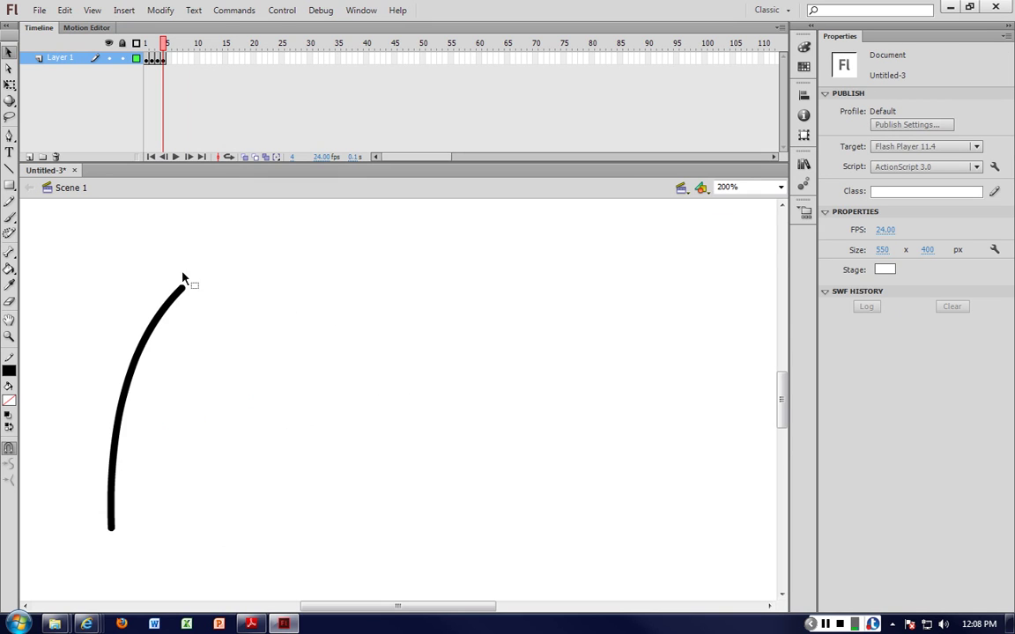
drag(186, 290, 190, 300)
drag(147, 347, 142, 340)
Step: Insert a keyframe at frame 5 and bend the line further by moving its upper end slightly right and down
right_click(170, 58)
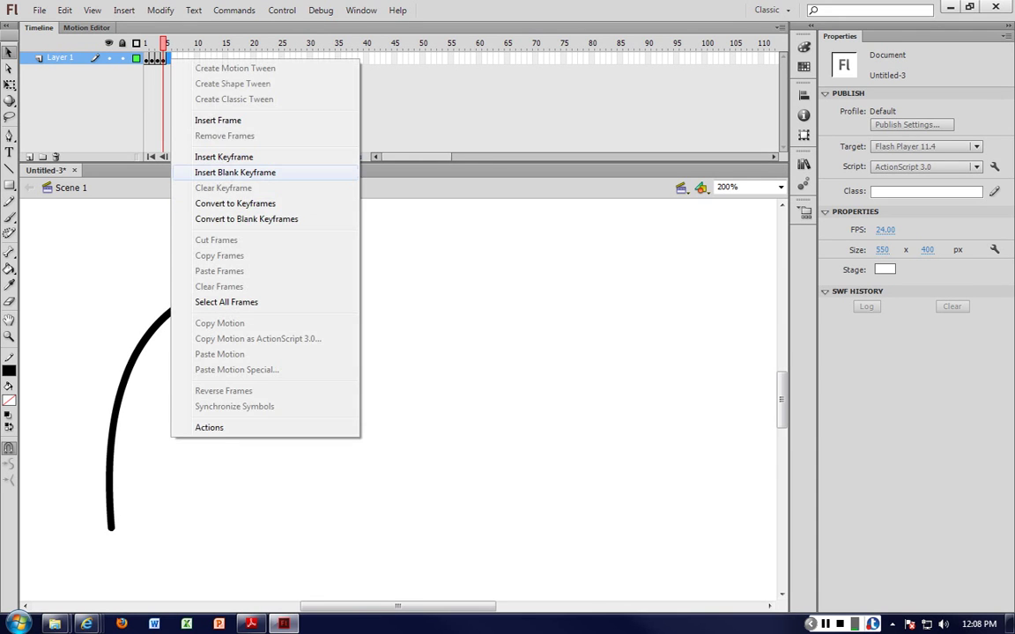
click(223, 157)
click(198, 298)
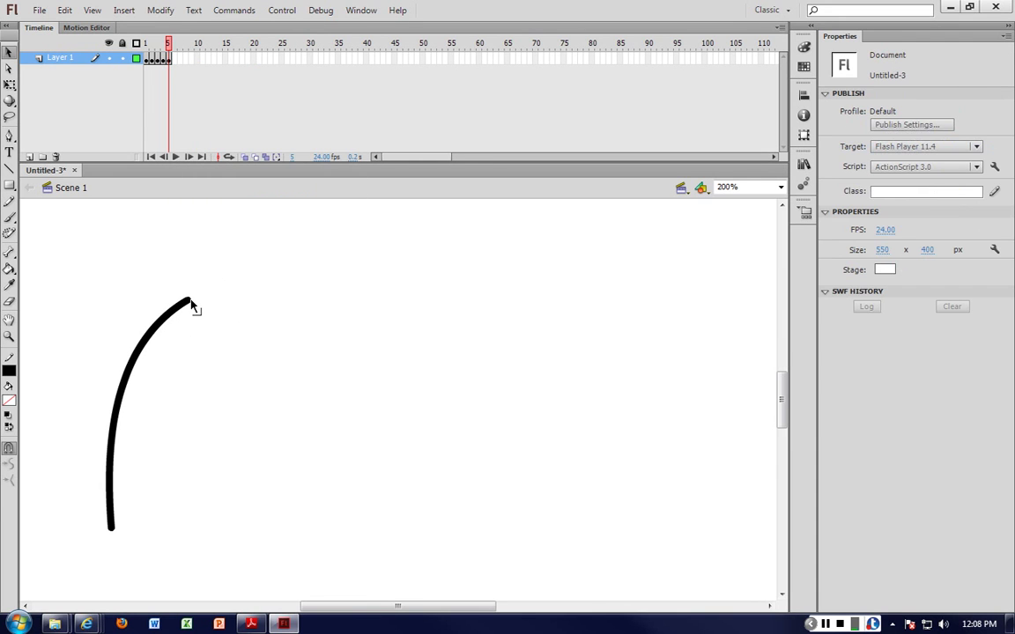
drag(189, 302, 201, 312)
Step: Insert a keyframe at frame 6 and pull the line's upper end farther right and down
right_click(177, 59)
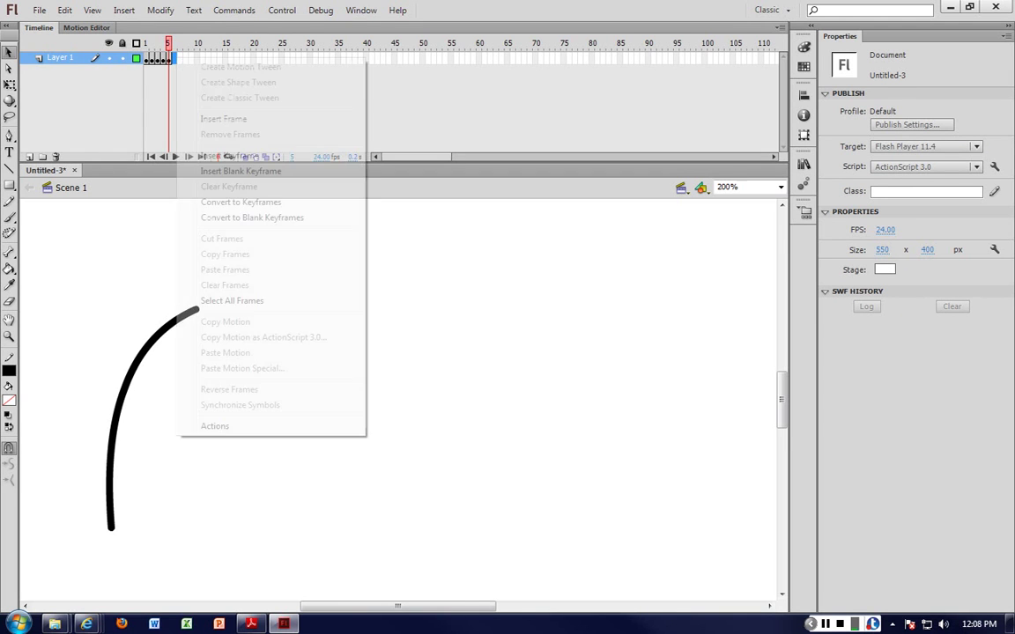
click(229, 156)
click(202, 313)
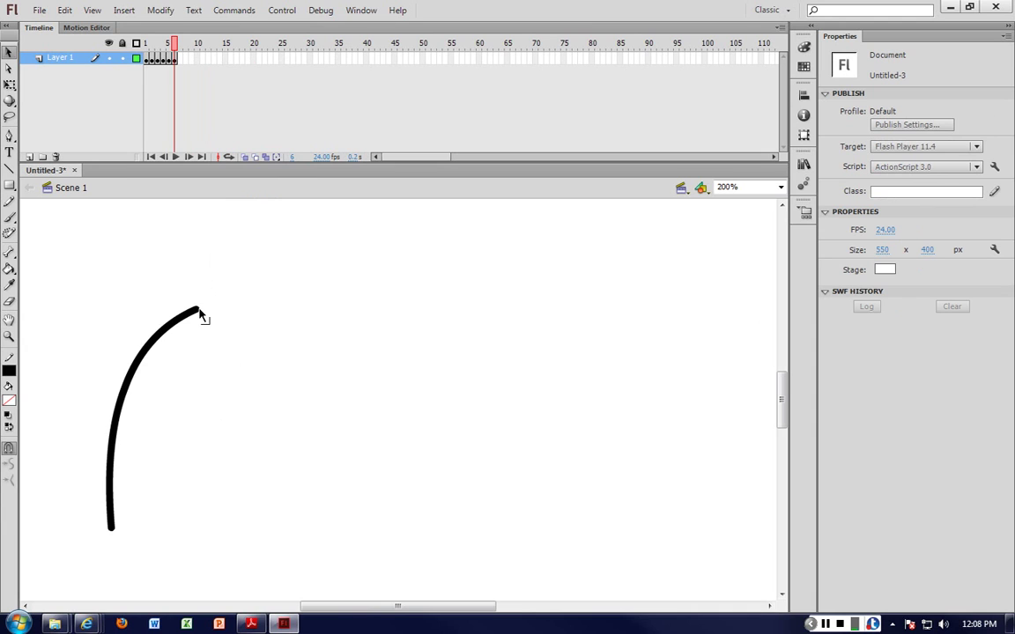
drag(201, 315, 220, 328)
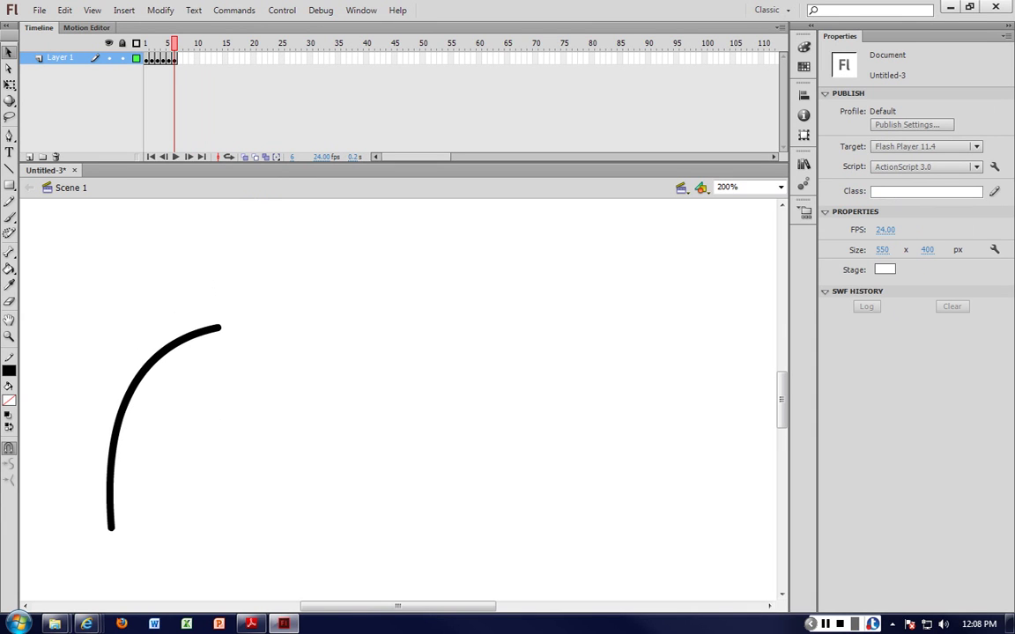
Step: Insert a keyframe at frame 7 and move the line's free end right and down until it points about horizontally
right_click(182, 62)
click(225, 158)
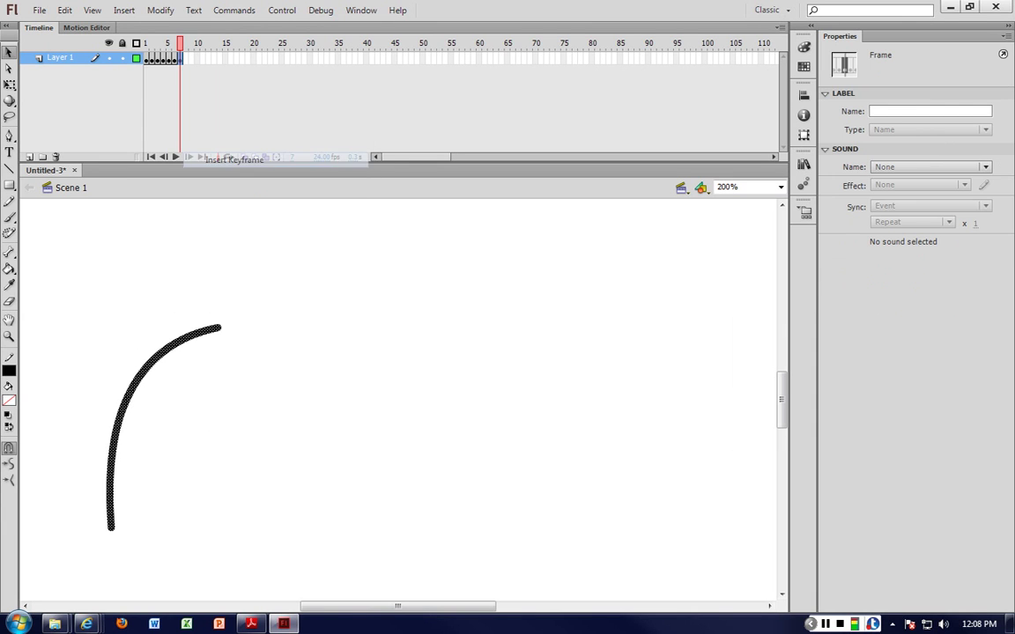
click(242, 337)
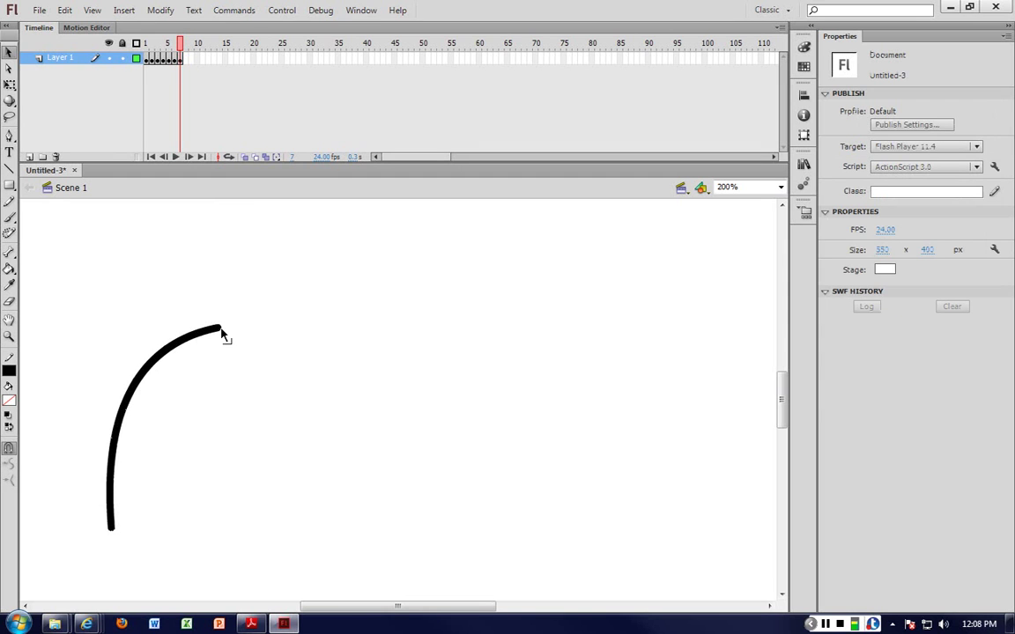
drag(221, 334, 235, 349)
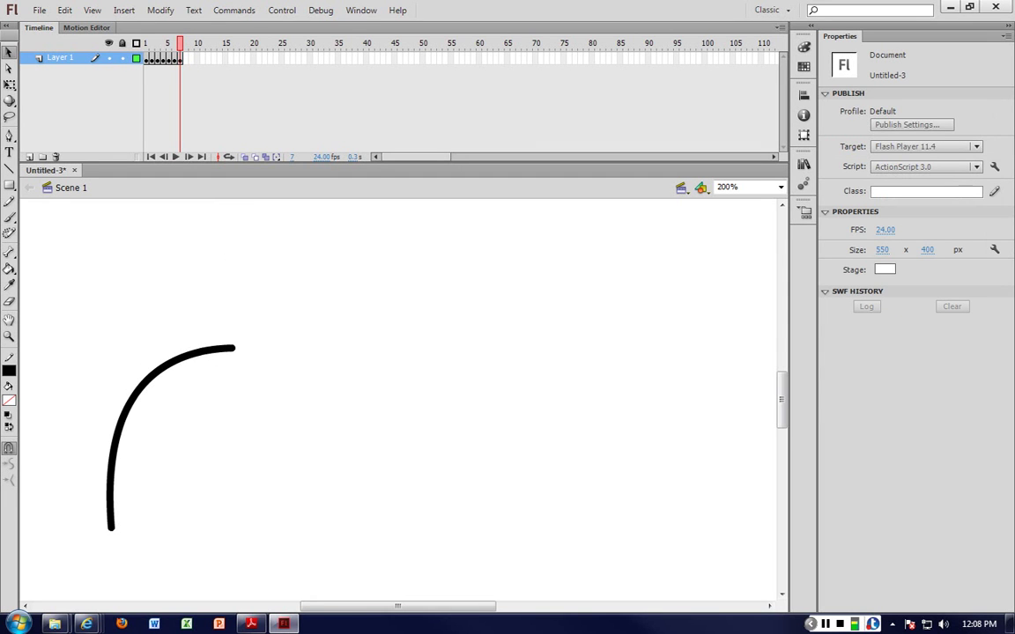
Step: Insert a keyframe at frame 8, bend the line's free end slightly below horizontal, and play the animation on the timeline
right_click(185, 59)
click(241, 159)
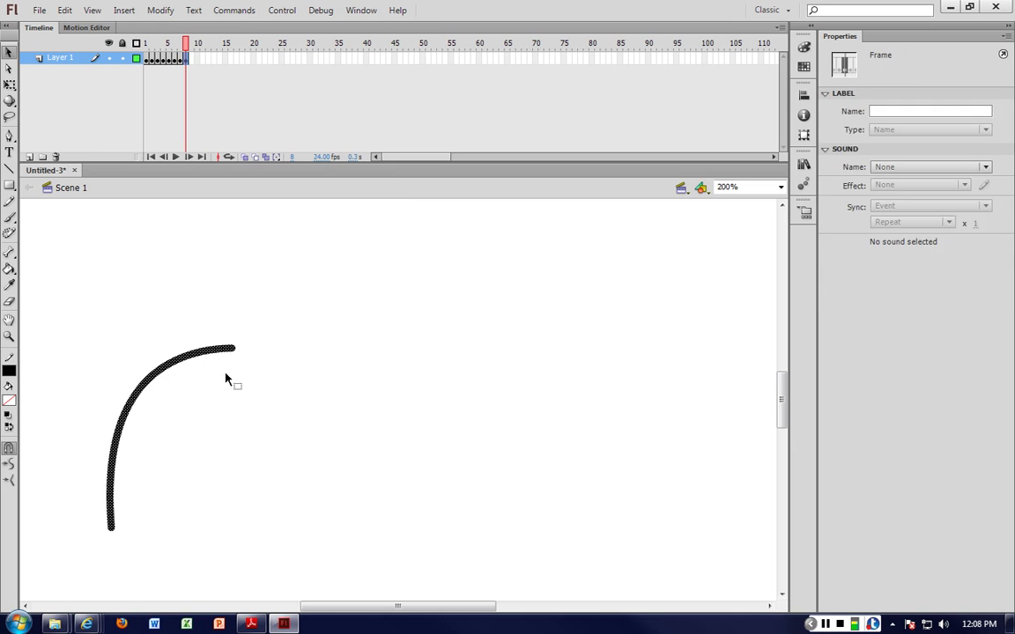
click(238, 353)
drag(242, 359, 250, 380)
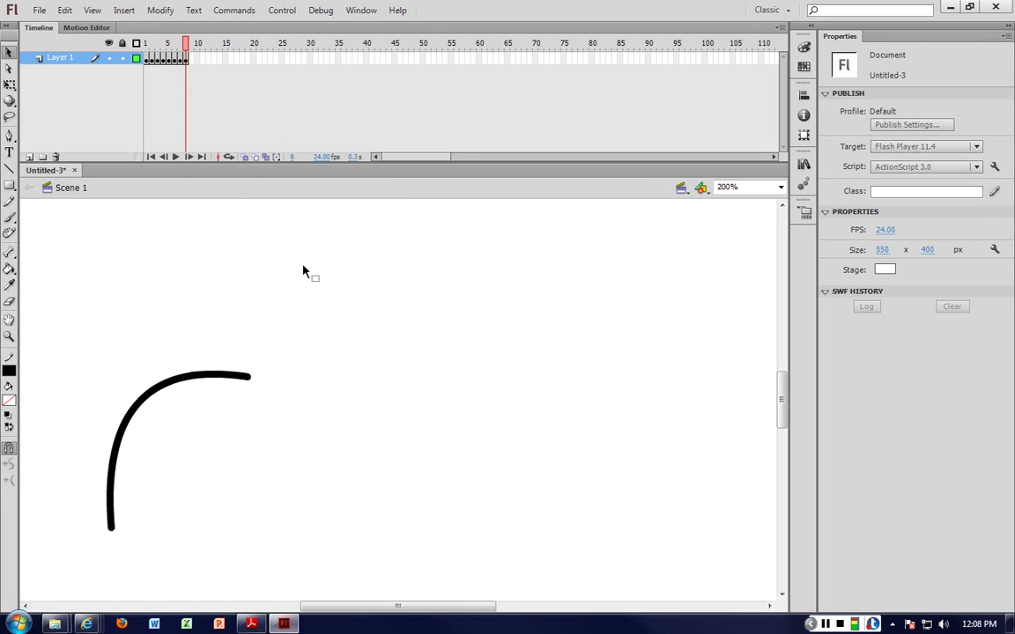
key(Return)
Step: Insert a keyframe at frame 9, lower the line's free end to the right, and pull its bend slightly inward
right_click(195, 65)
click(220, 145)
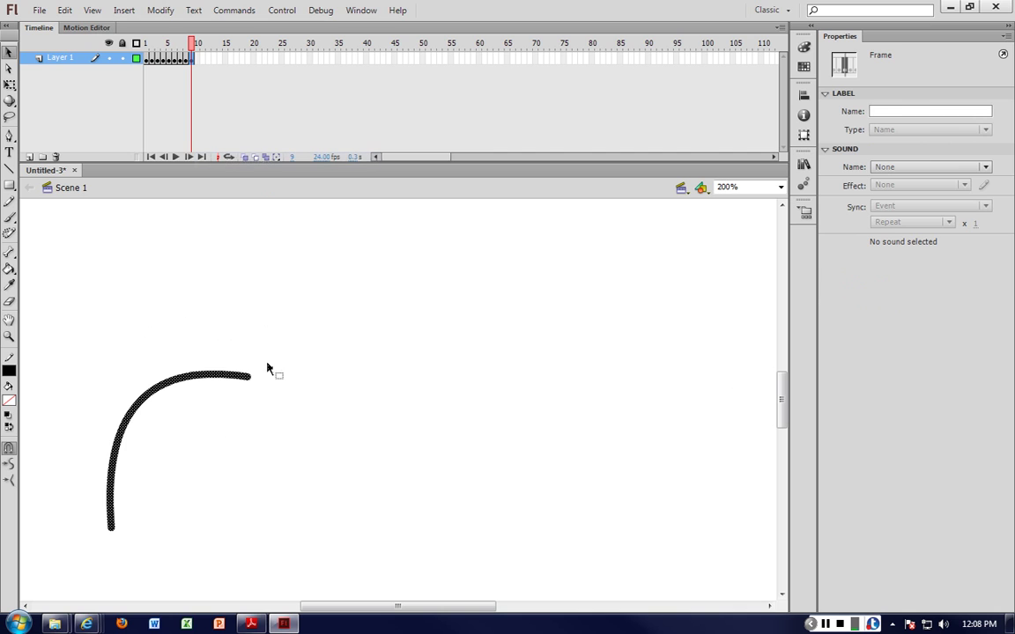
click(269, 389)
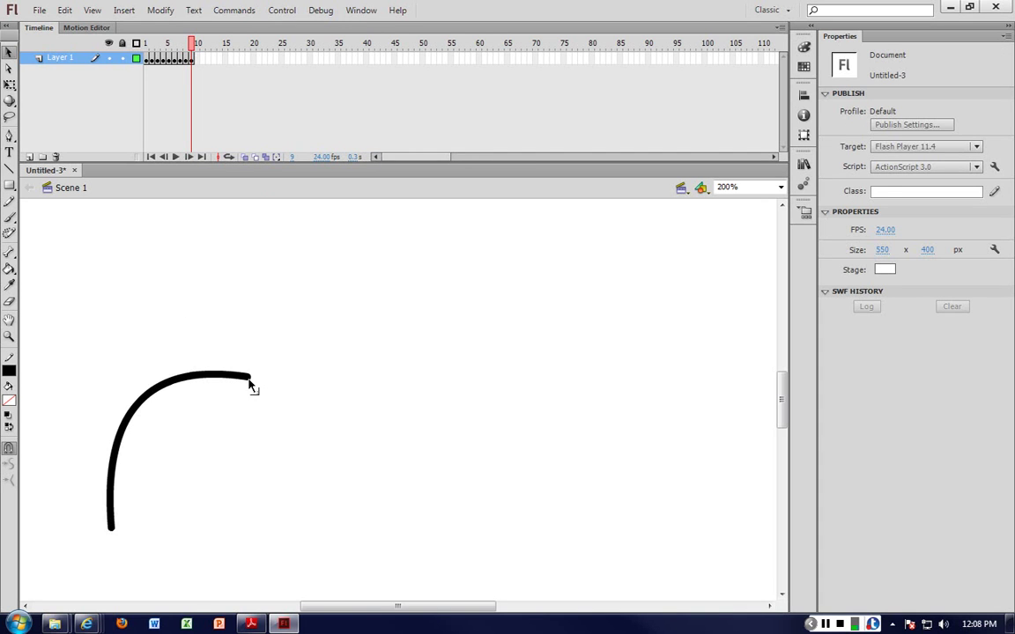
drag(253, 386, 268, 402)
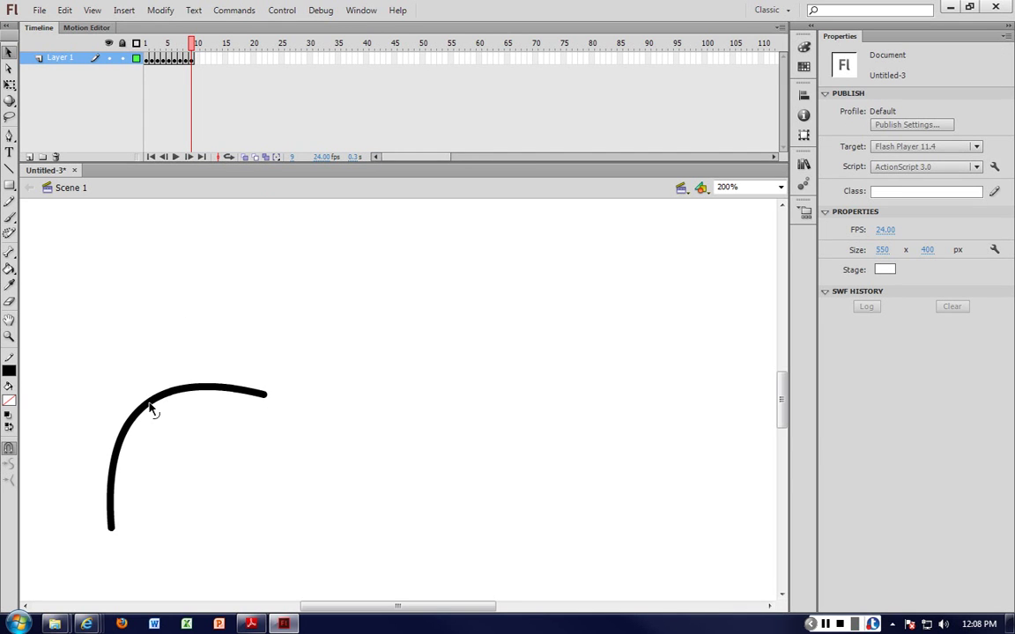
drag(150, 403, 155, 409)
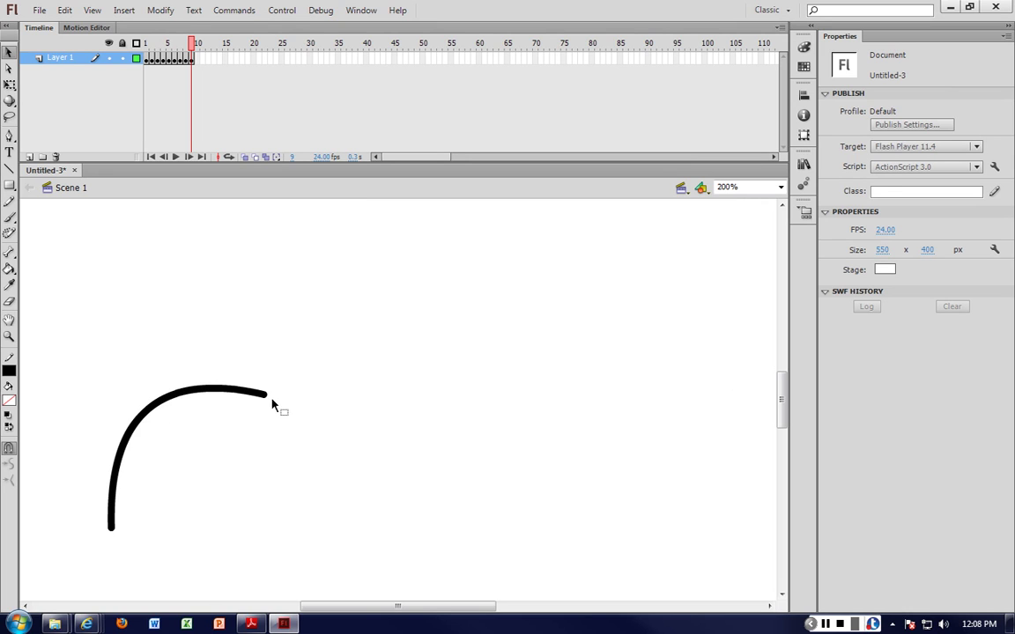
drag(266, 397, 266, 414)
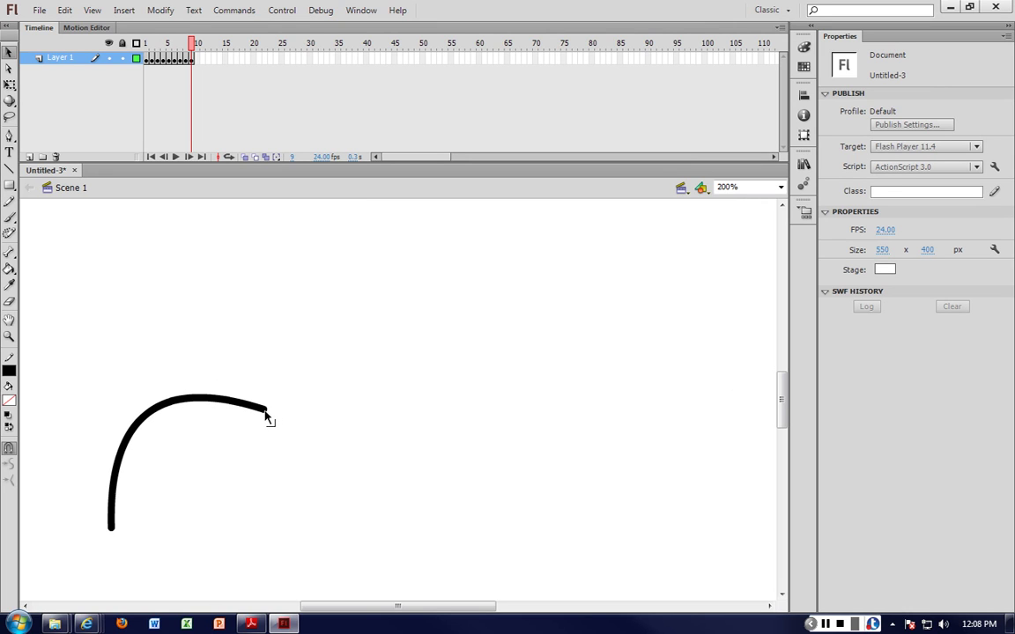
Step: Test the movie to preview the bending line, and close the preview window
key(ctrl+Return)
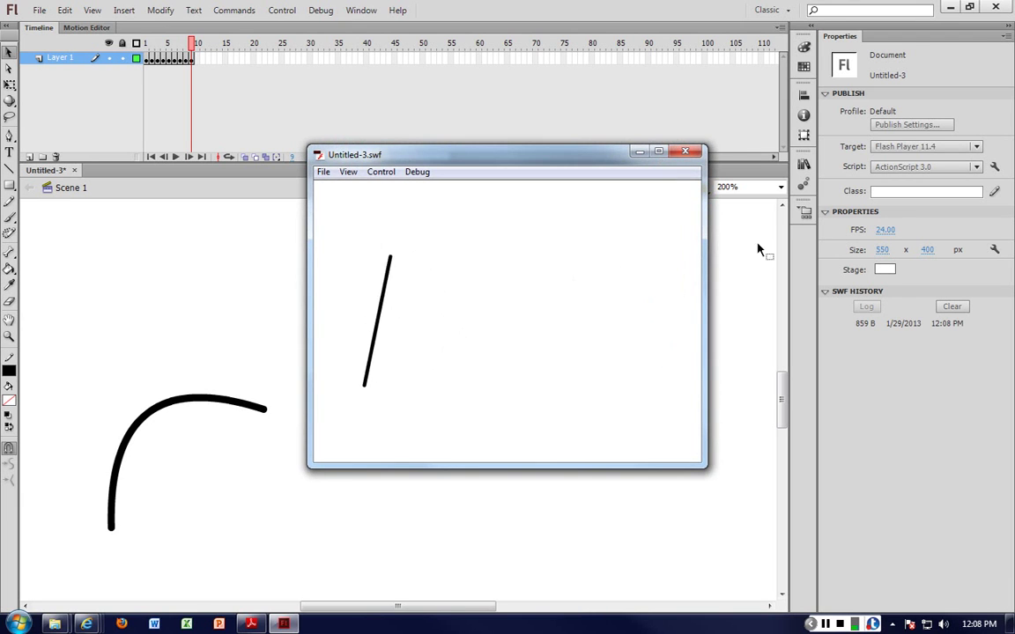
click(686, 152)
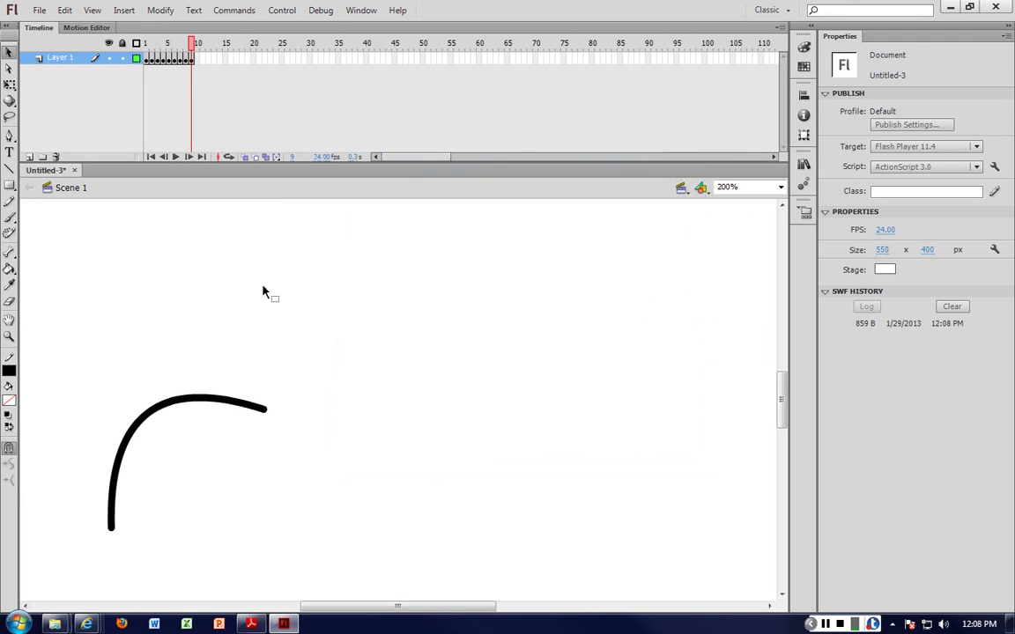
Step: Insert a keyframe at frame 10 and move the line's free end slightly right and farther down
right_click(199, 61)
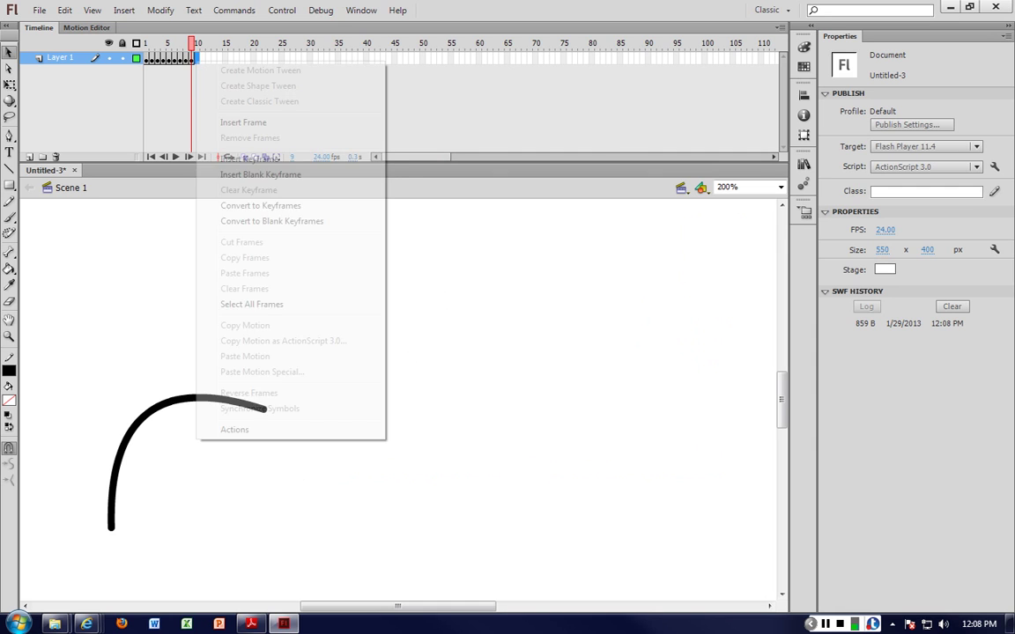
click(238, 158)
click(297, 432)
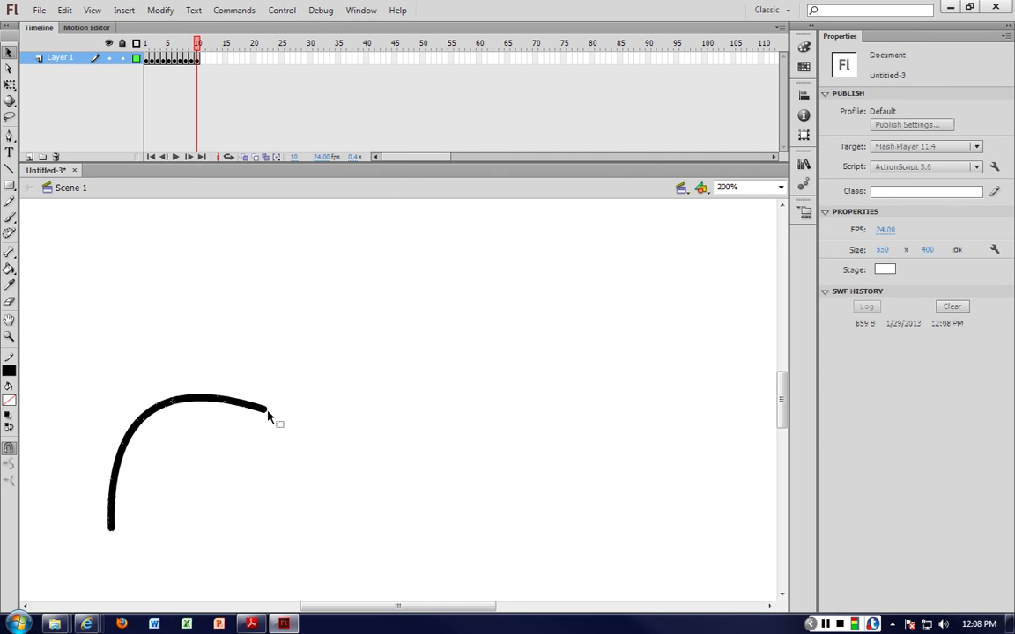
drag(273, 415, 273, 429)
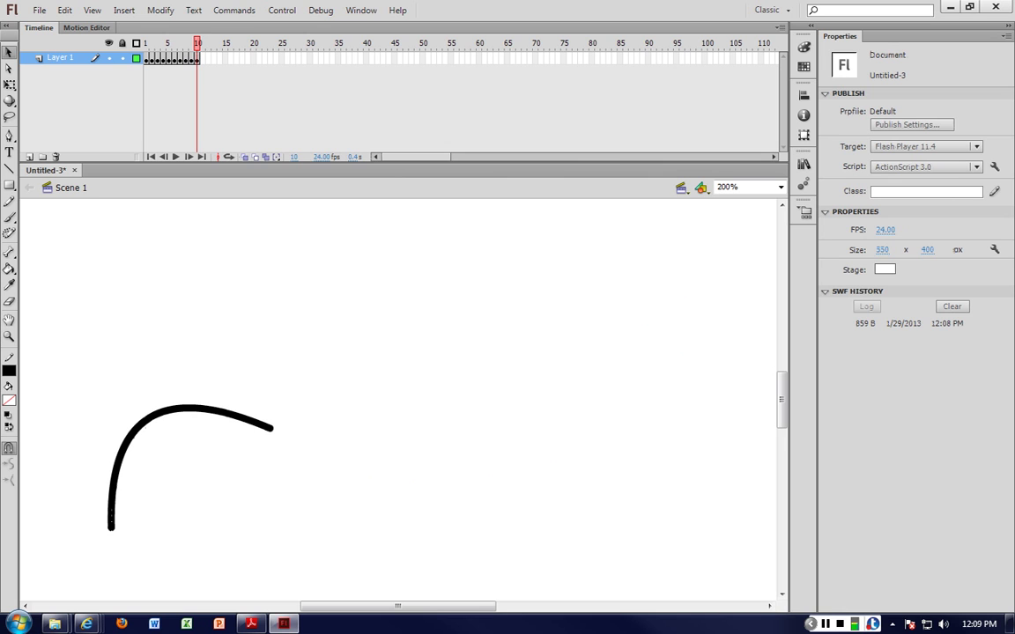
Step: Insert a keyframe at frame 11 and lower the line's free end slightly, almost straight down
right_click(201, 59)
click(243, 176)
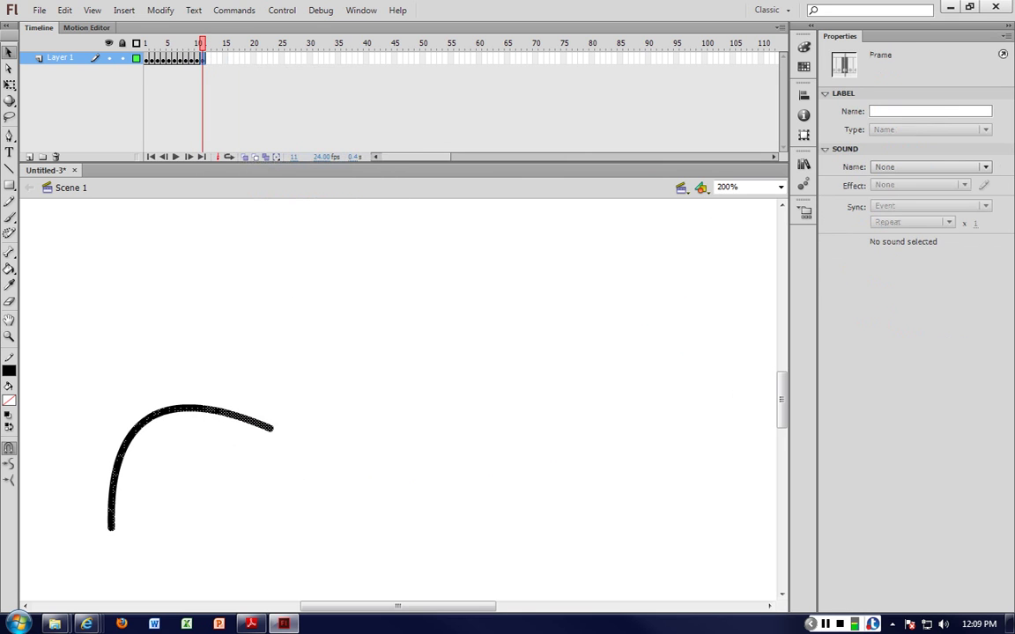
click(294, 463)
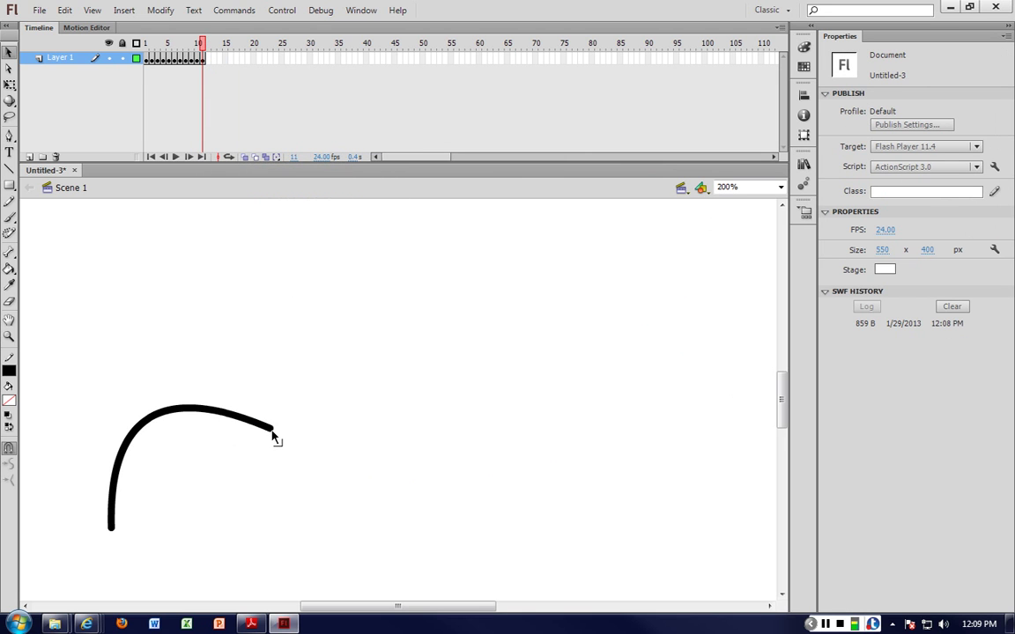
drag(273, 431, 272, 444)
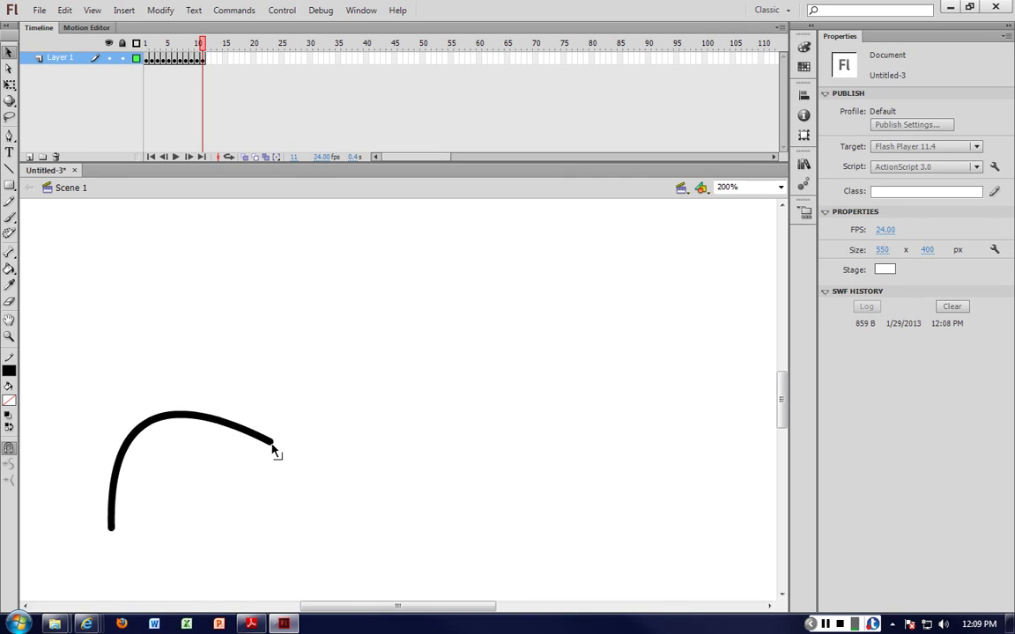
Step: Add a keyframe at frame 12, raise the curved line's free end to the base's right, and check it against the earlier frames
right_click(209, 57)
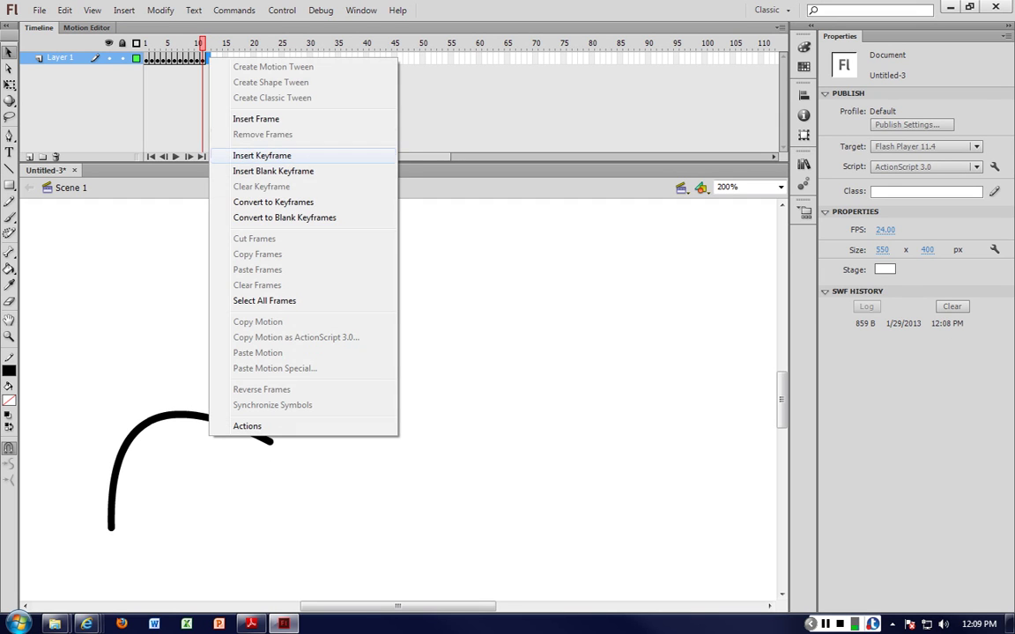
click(265, 156)
click(285, 437)
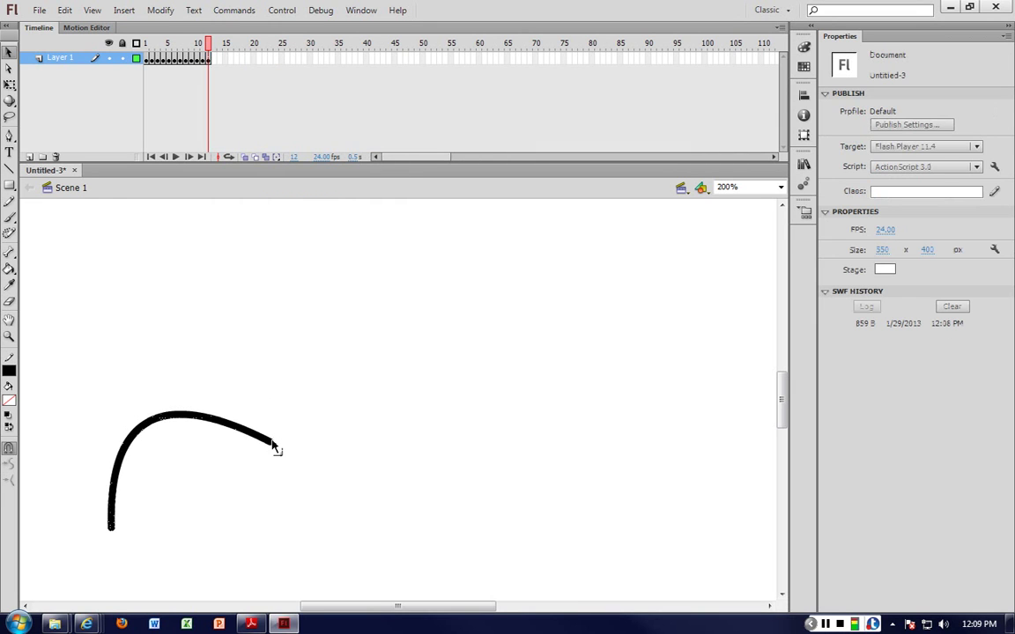
drag(274, 446, 281, 377)
drag(150, 60, 204, 58)
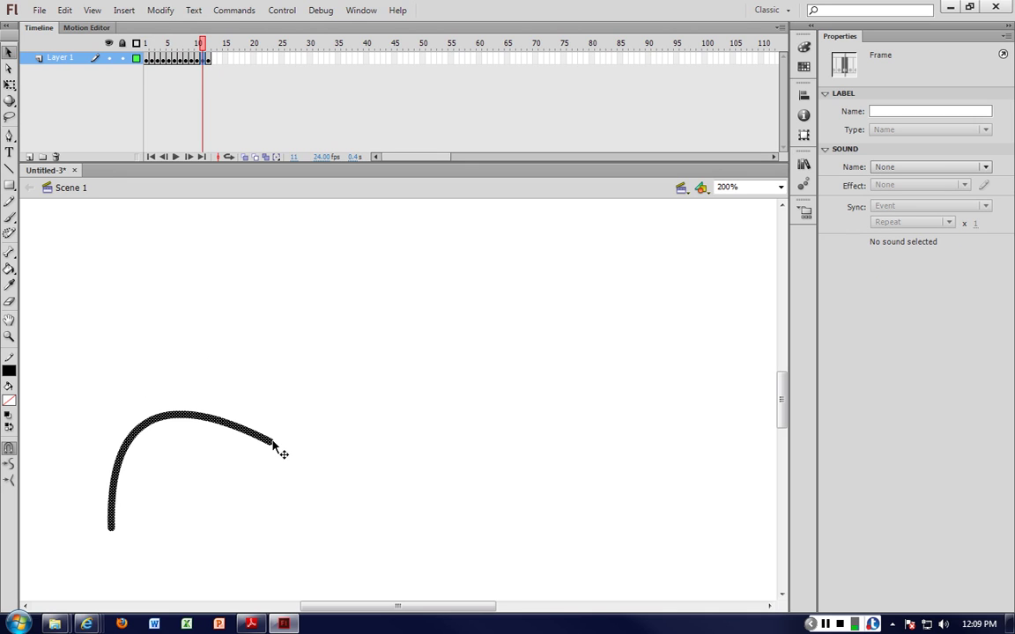
click(208, 60)
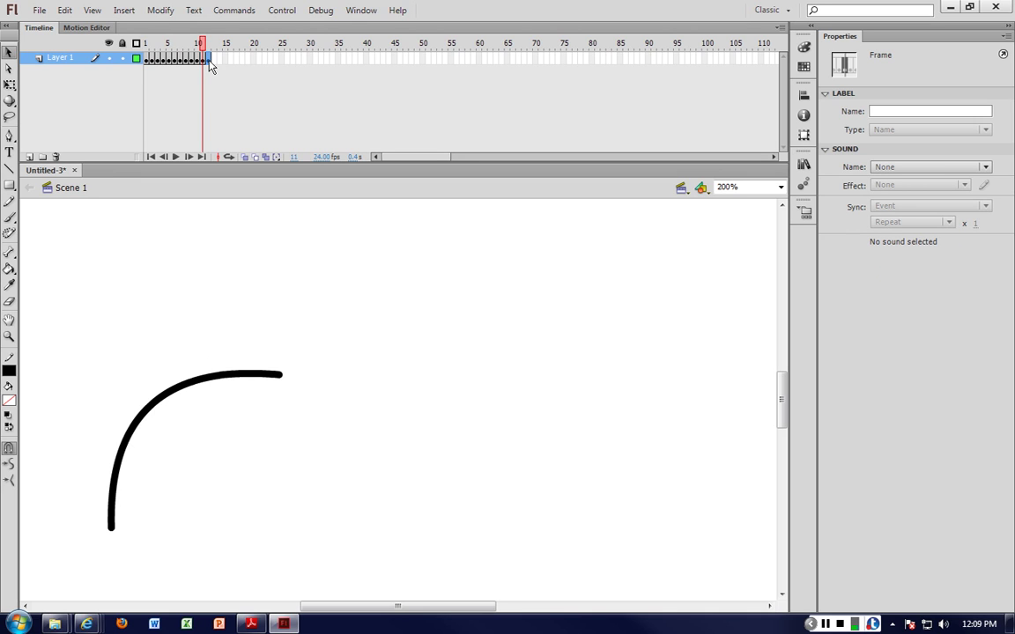
Step: Add keyframes at frames 13 and 14, pulling the line's free end up and inward in each until the line stands nearly upright
right_click(214, 60)
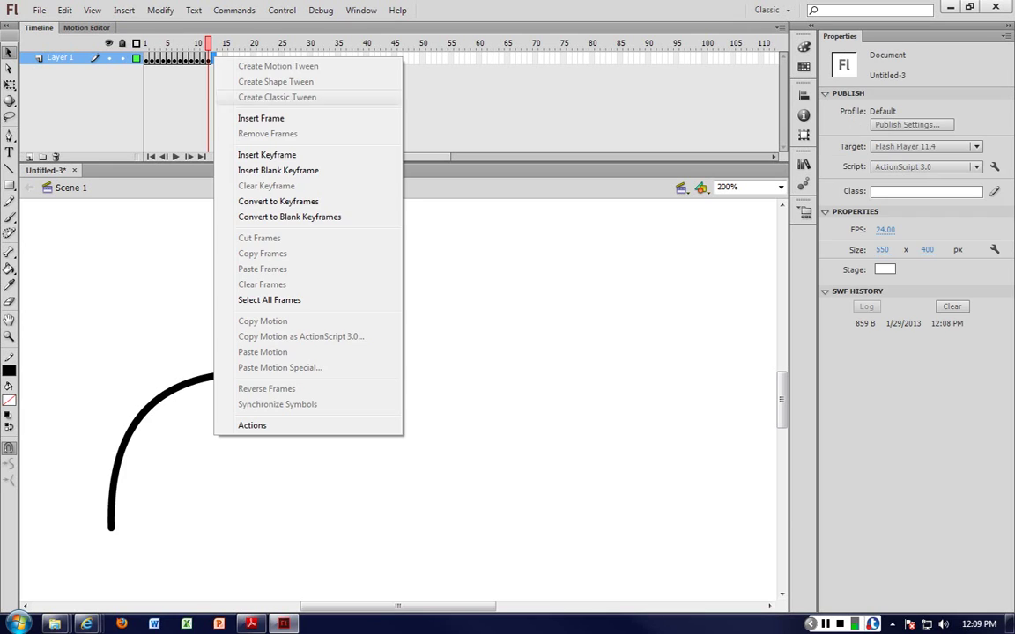
click(255, 155)
click(297, 376)
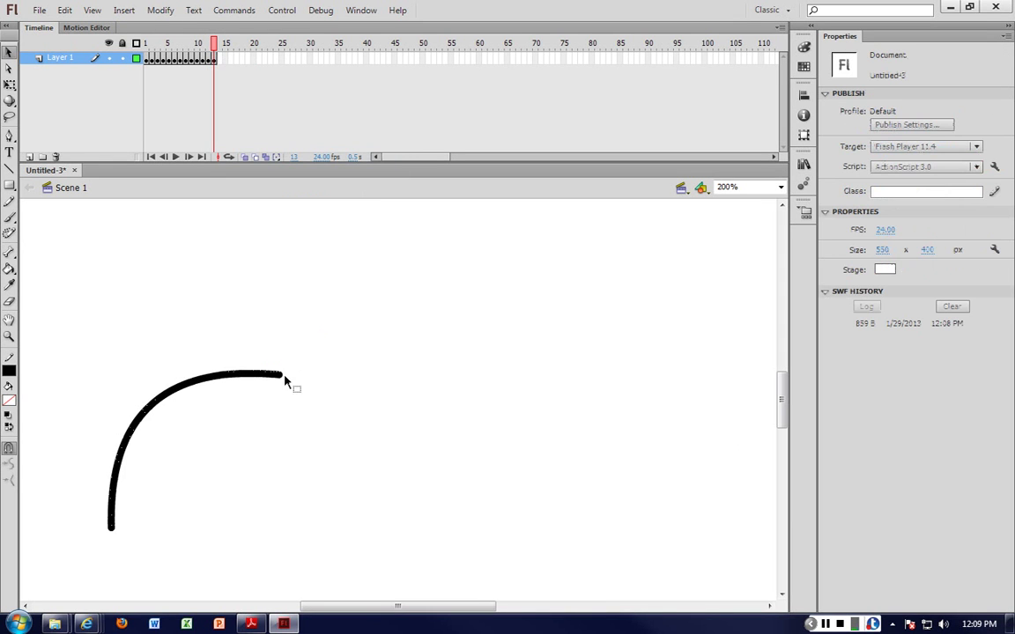
drag(283, 379, 250, 288)
right_click(222, 60)
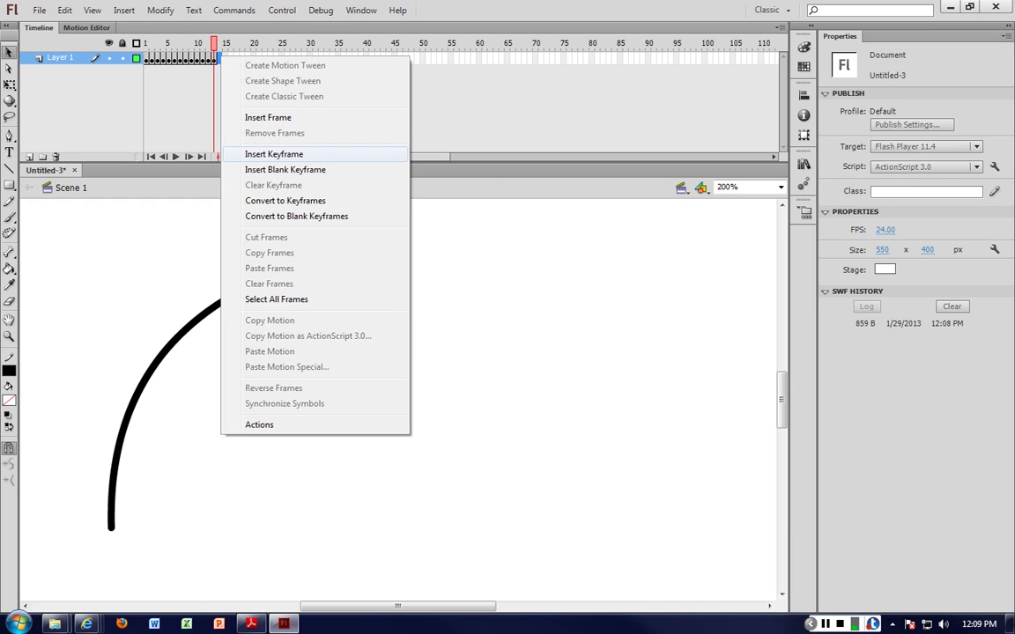
click(273, 155)
click(273, 287)
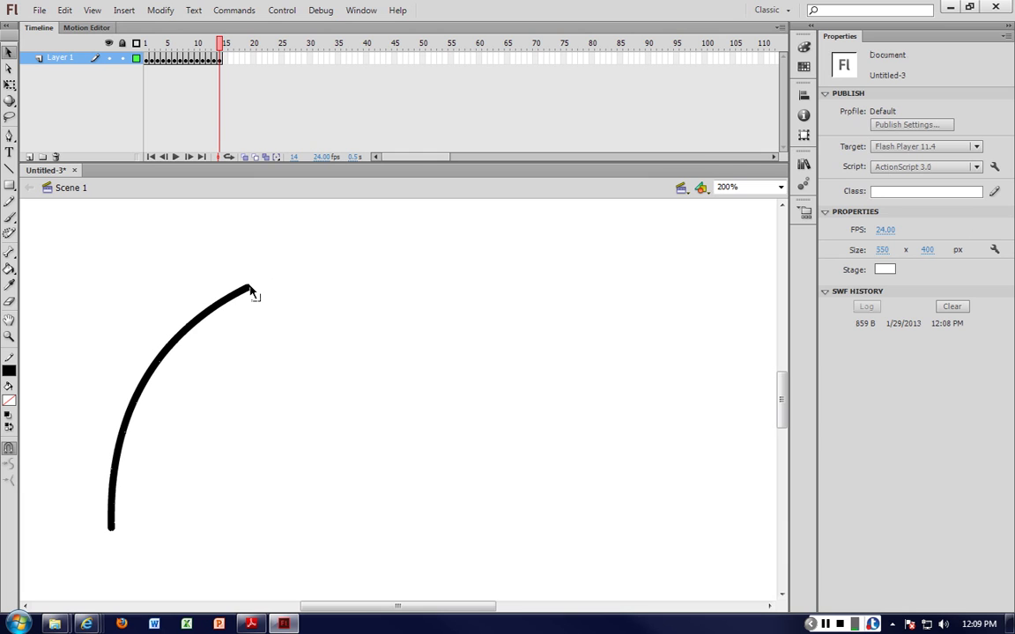
drag(251, 289, 137, 241)
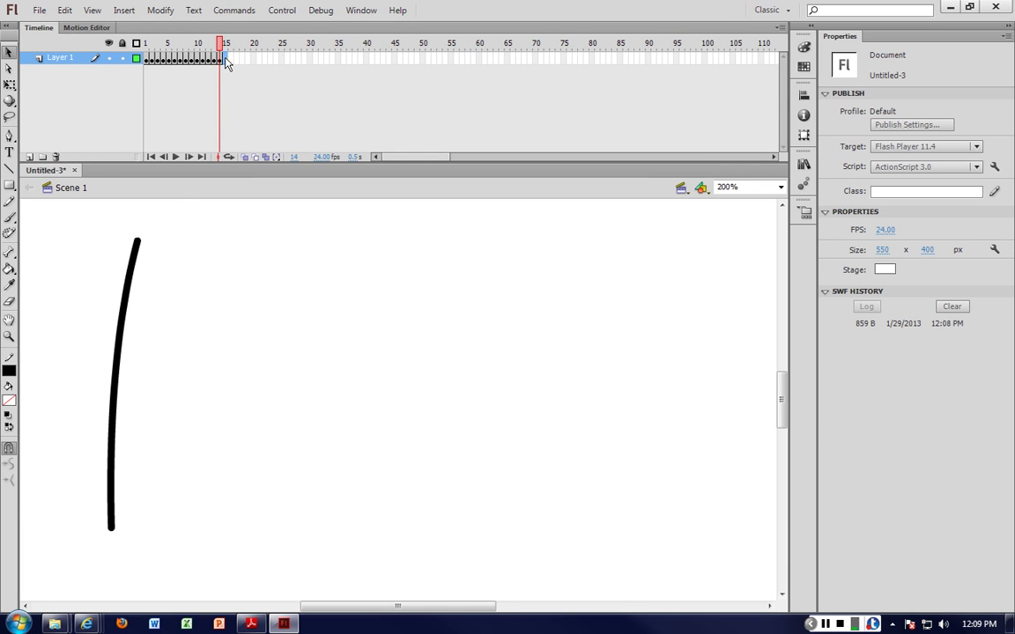
Step: Add keyframes at frames 15 and 16, moving the tip left of its base in 15 and out to the stage's left edge in 16
right_click(226, 60)
click(278, 156)
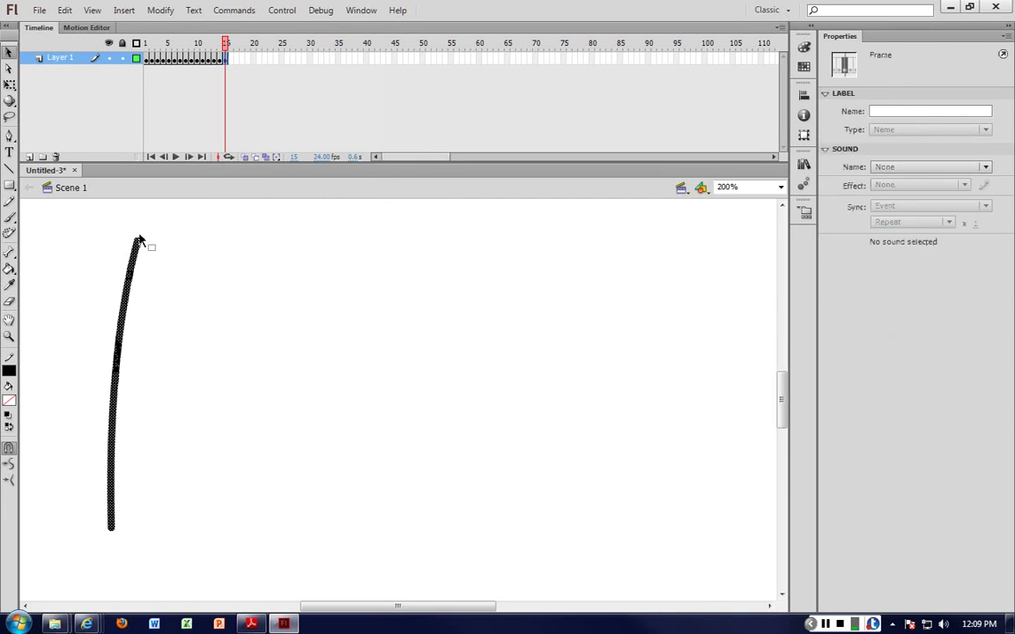
drag(137, 242, 55, 241)
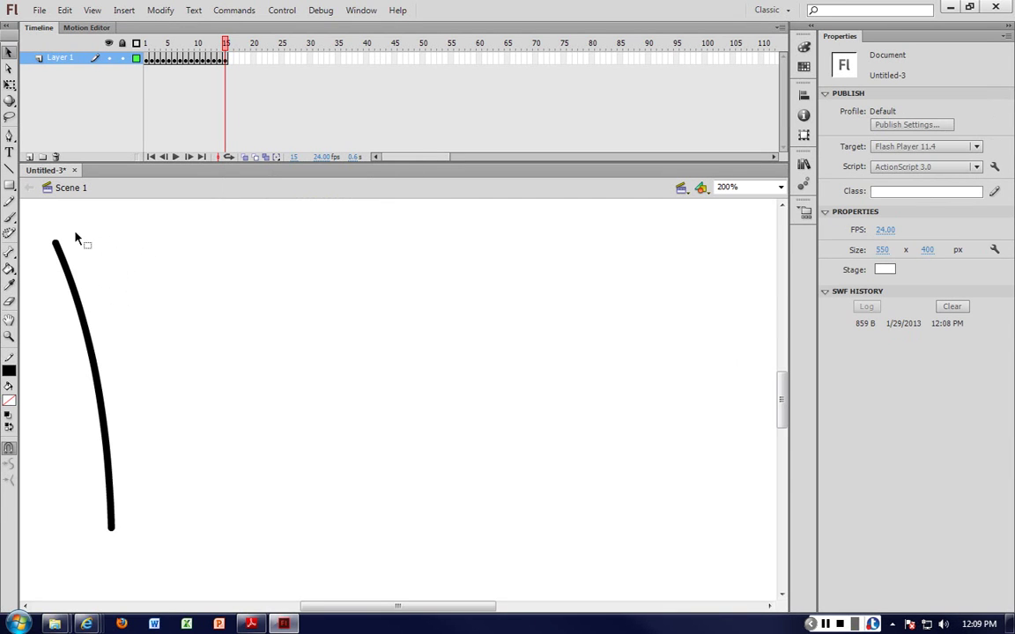
right_click(230, 60)
click(278, 156)
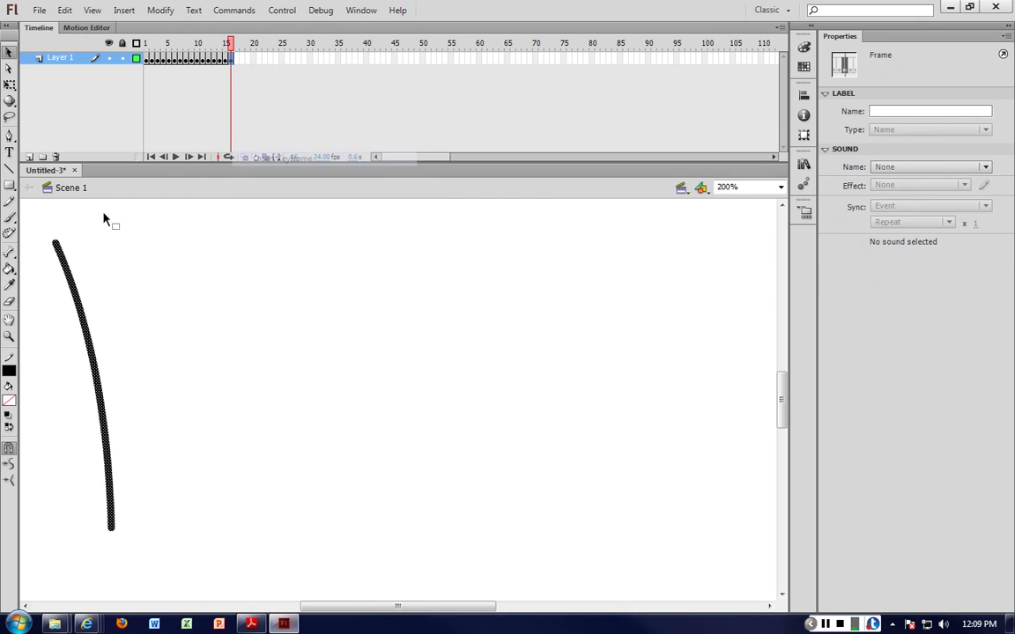
click(103, 219)
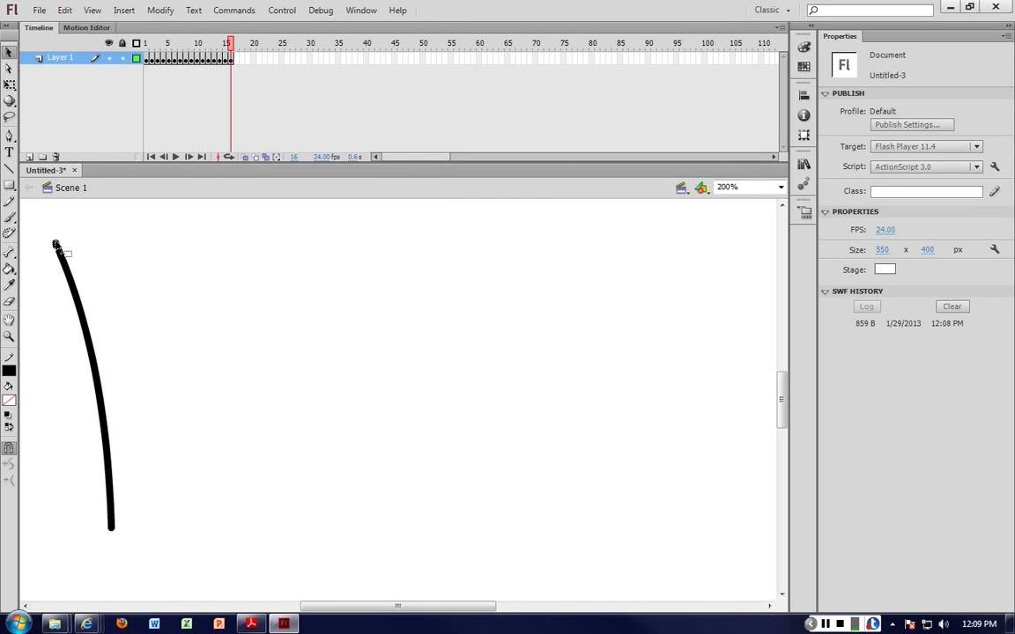
drag(56, 244, 10, 263)
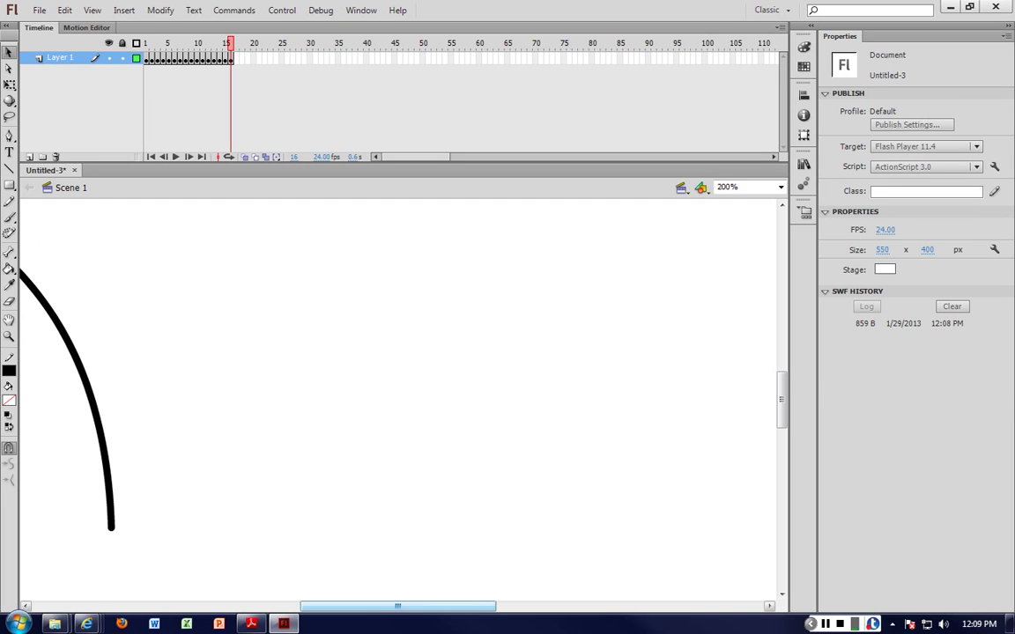
drag(393, 606, 369, 606)
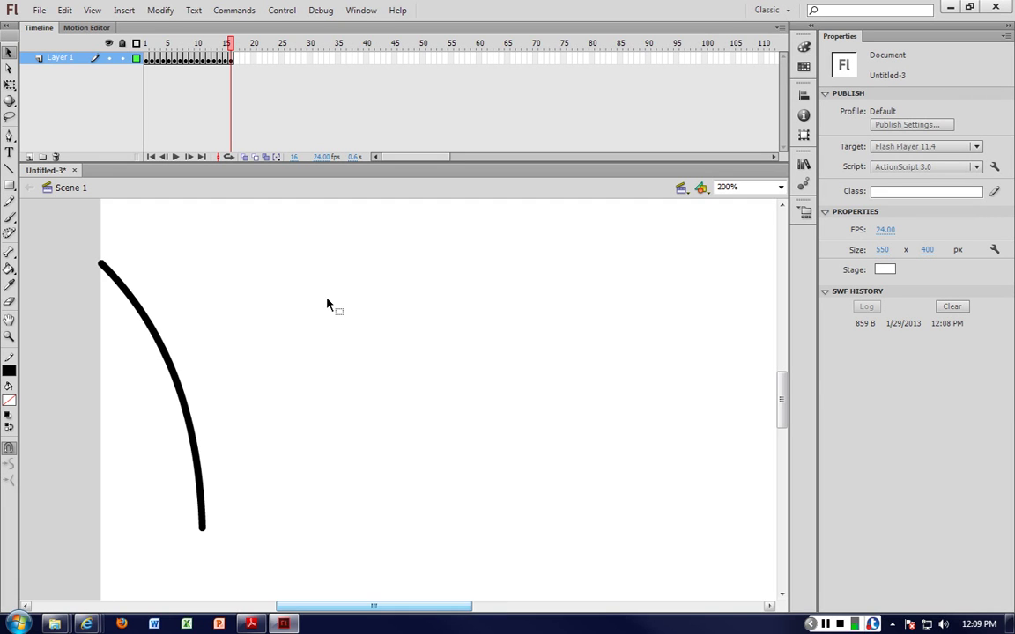
Step: Add a keyframe at frame 17 and swing the line's tip back from the stage edge to slightly left of its base
right_click(237, 58)
click(283, 155)
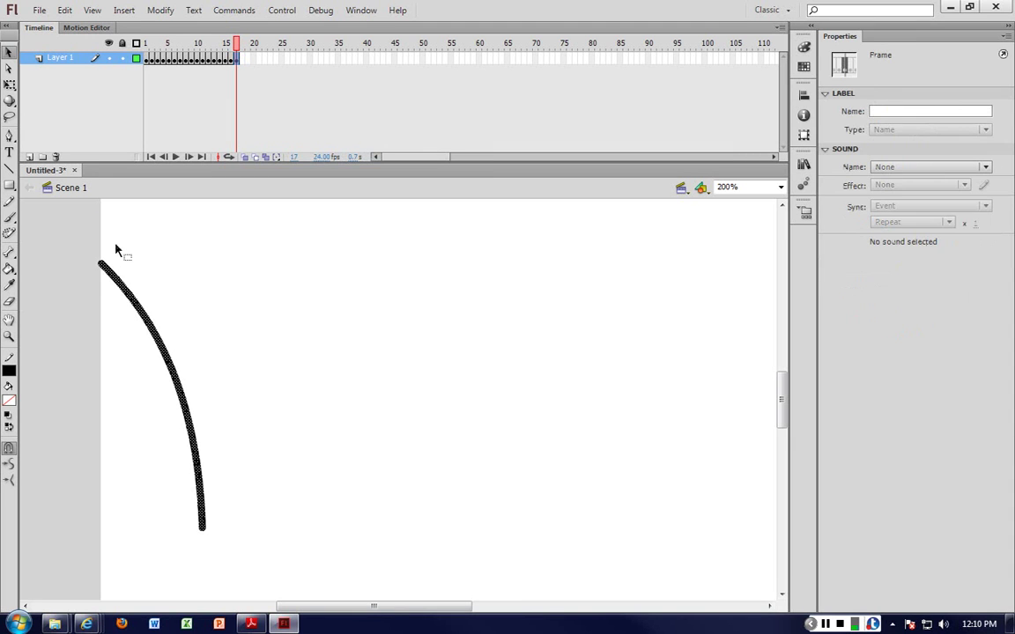
click(116, 249)
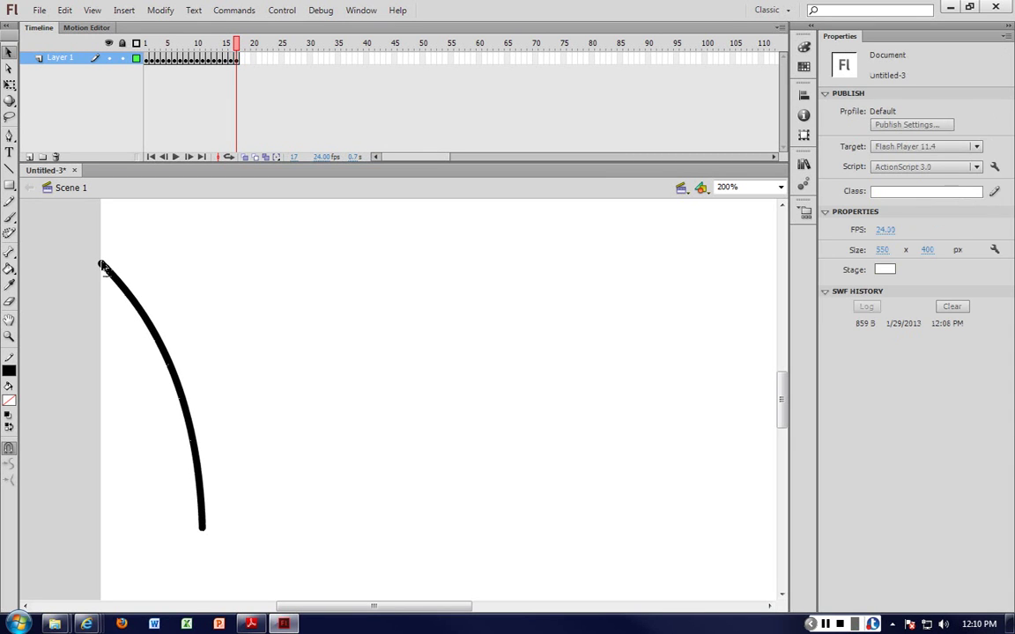
click(102, 266)
click(109, 258)
drag(101, 264, 160, 248)
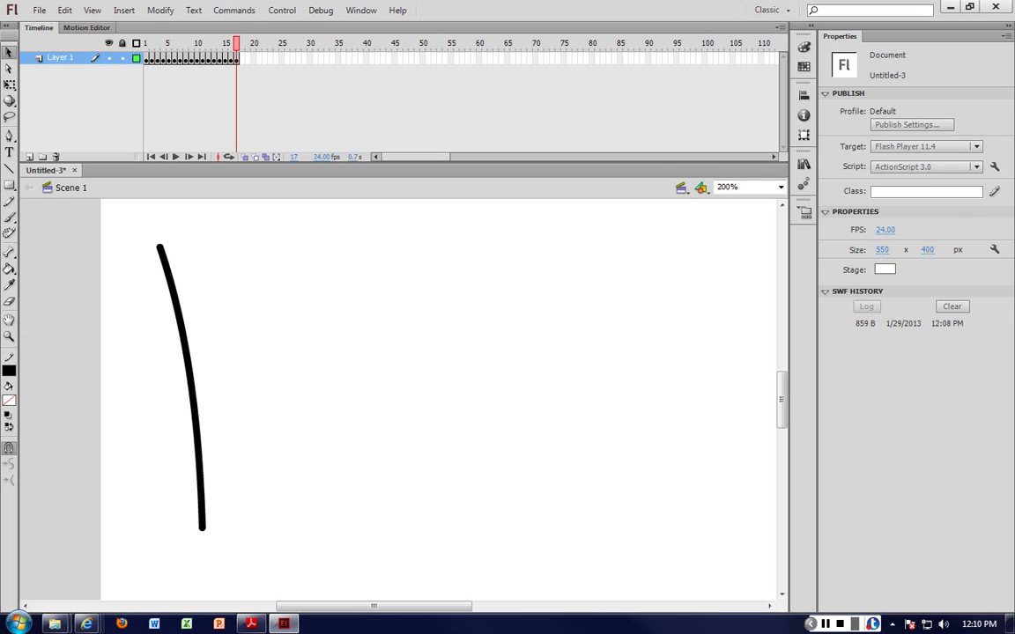
Step: Add keyframes at frames 18 and 19, moving the tip slightly right of the base in 18 and farther right in 19
right_click(246, 59)
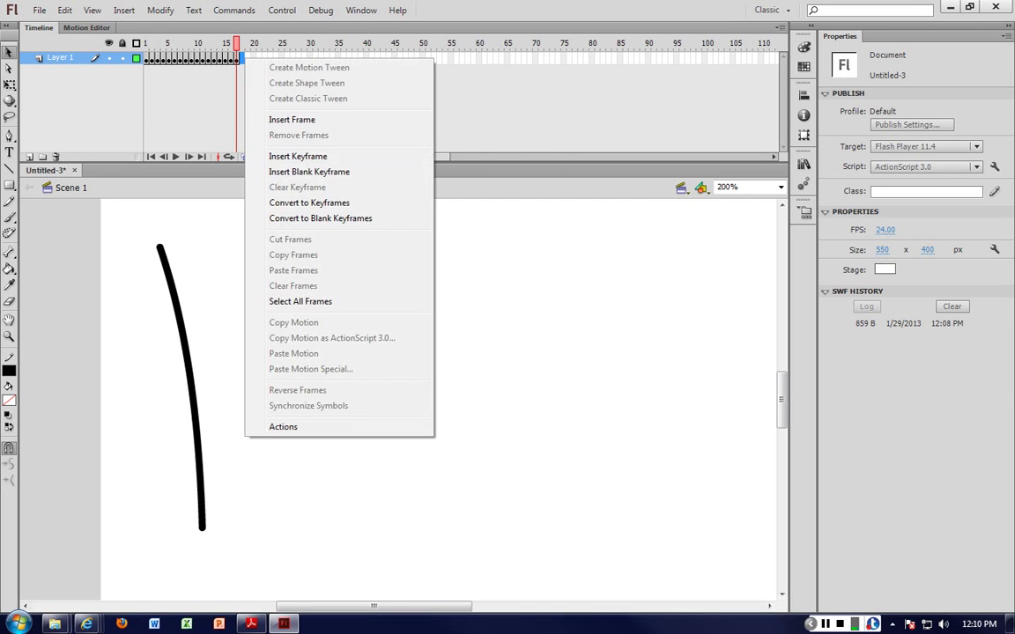
click(291, 155)
mouse_move(161, 246)
mouse_down()
mouse_move(219, 255)
mouse_move(223, 244)
mouse_up()
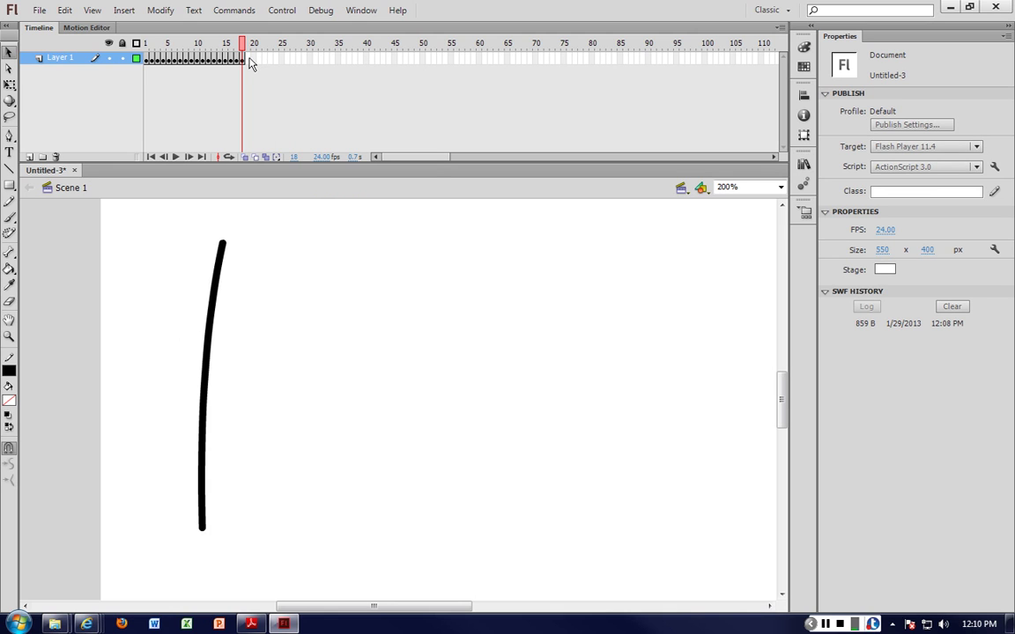
right_click(249, 60)
click(301, 156)
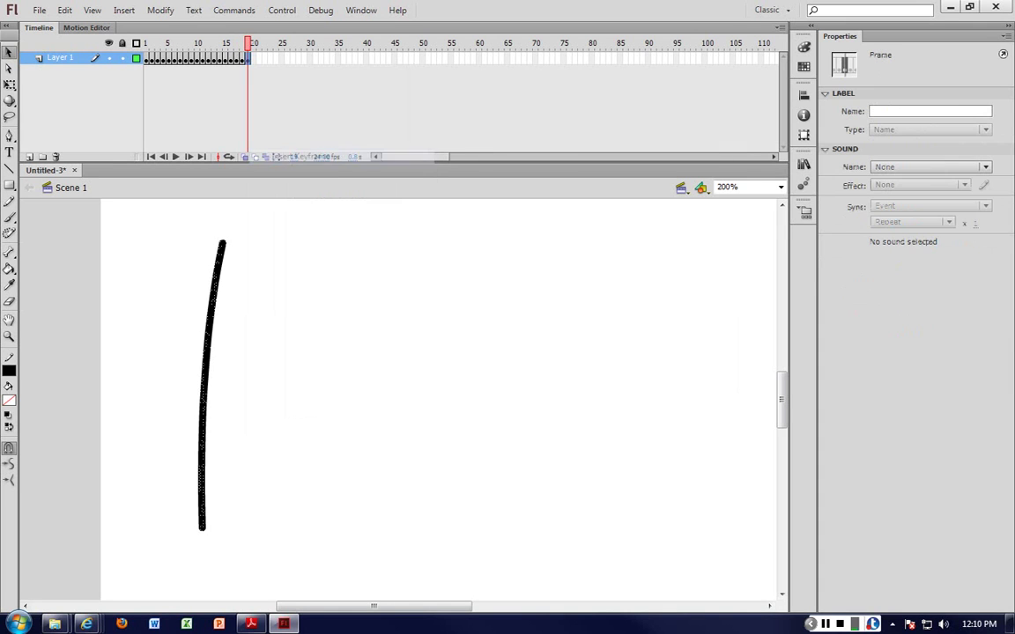
click(237, 247)
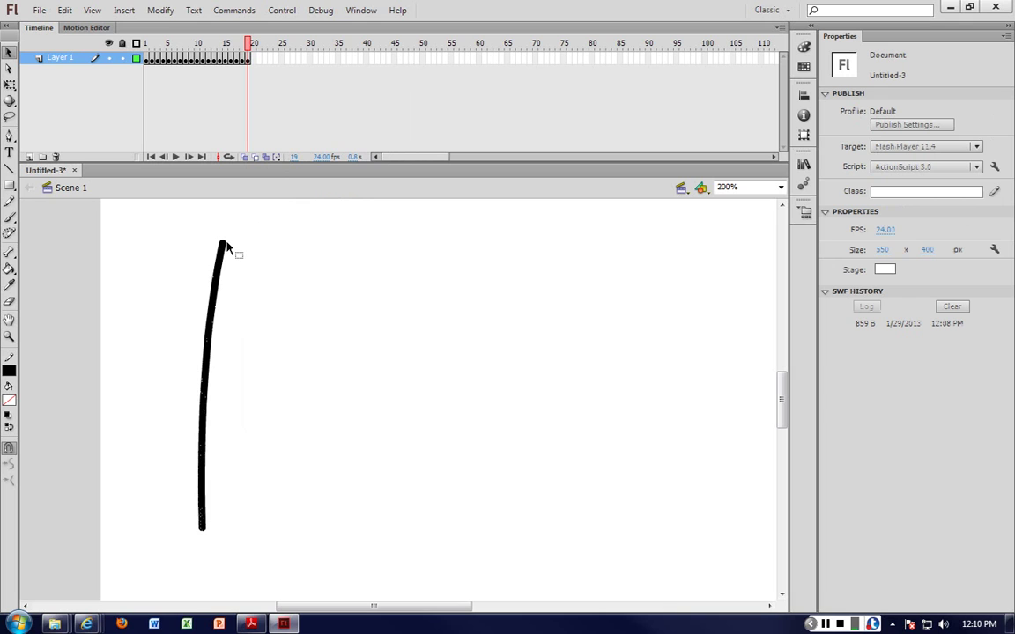
drag(226, 245, 266, 252)
Step: Add a keyframe at frame 20 and pull the line's tip farther right and slightly down
right_click(254, 61)
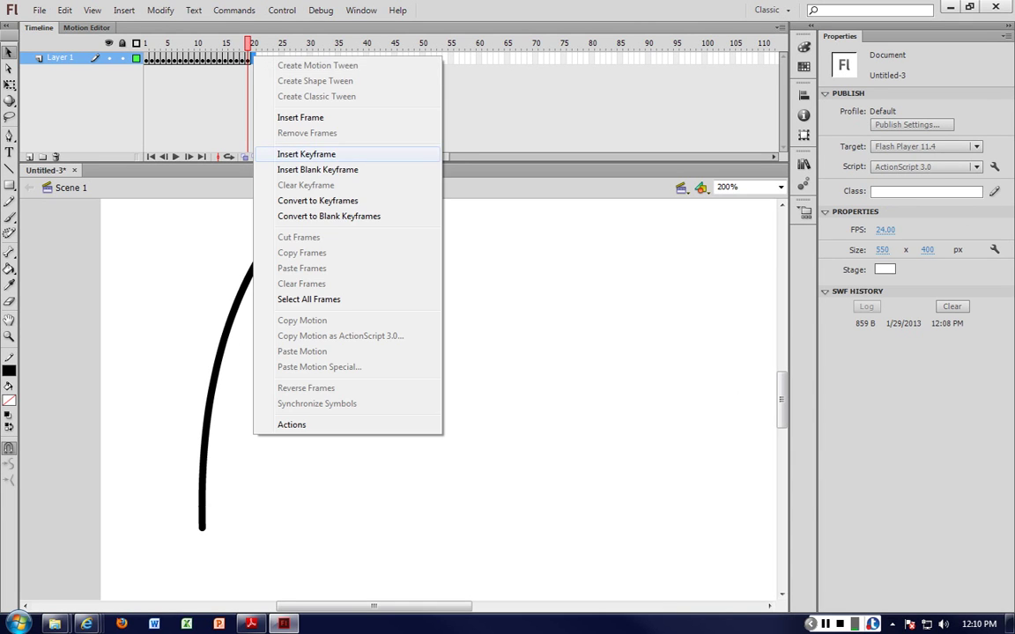
click(312, 149)
click(282, 251)
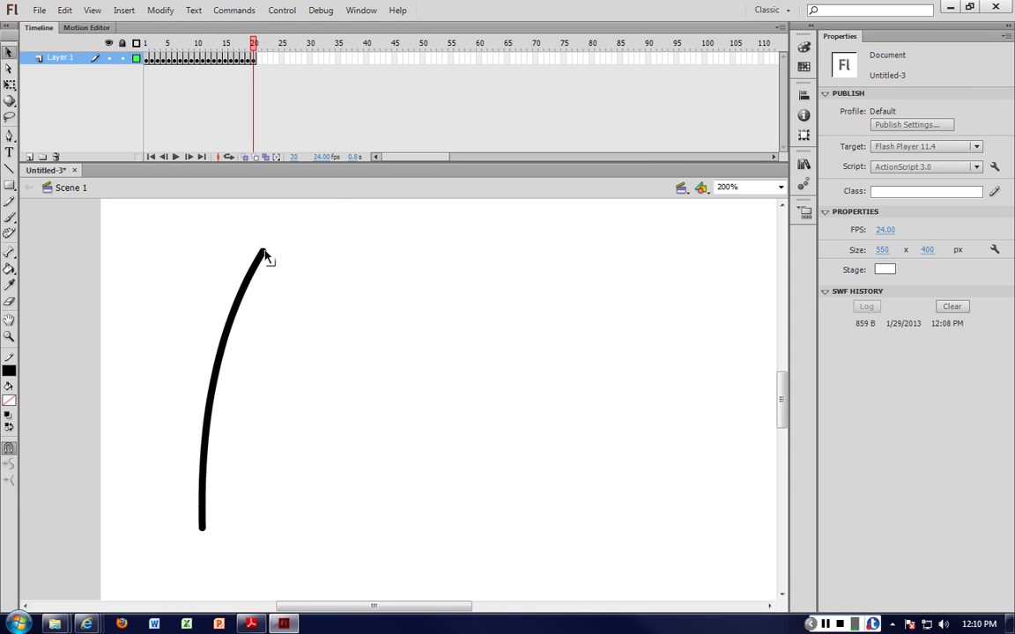
drag(263, 255, 298, 264)
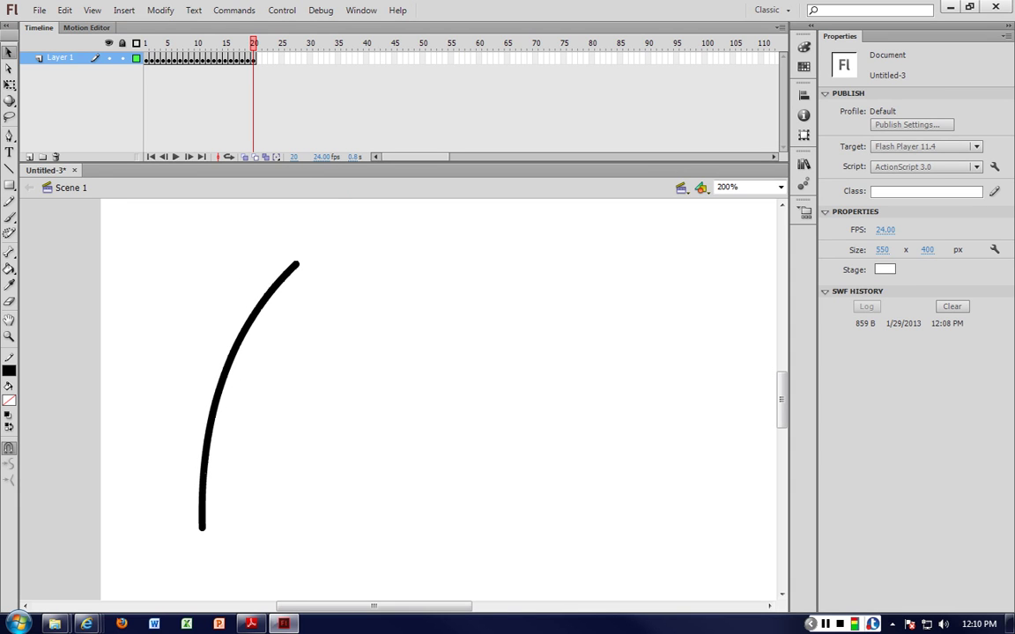
Step: Turn on onion skinning for frames 11 to 20 and play the animation to review the line's swing
key(alt+shift+o)
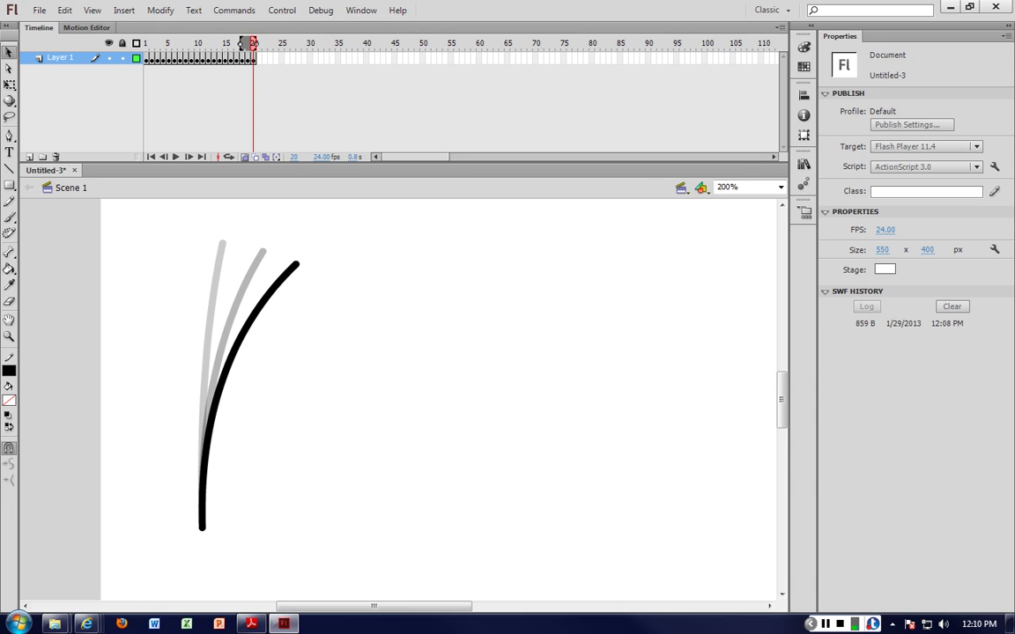
mouse_move(243, 43)
mouse_down()
mouse_move(195, 43)
mouse_move(208, 43)
mouse_up()
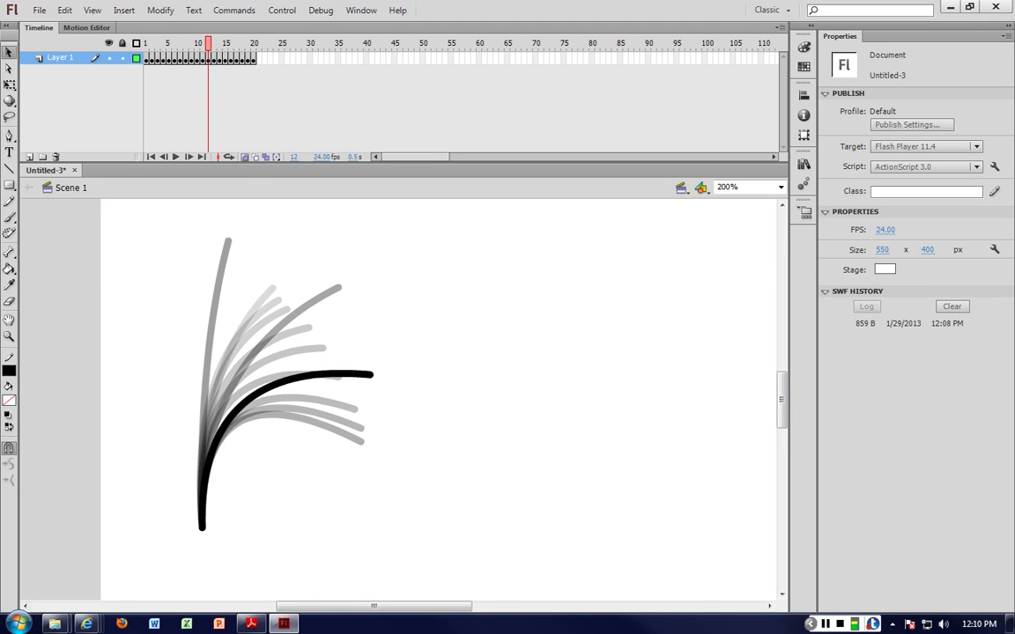
key(Return)
click(254, 58)
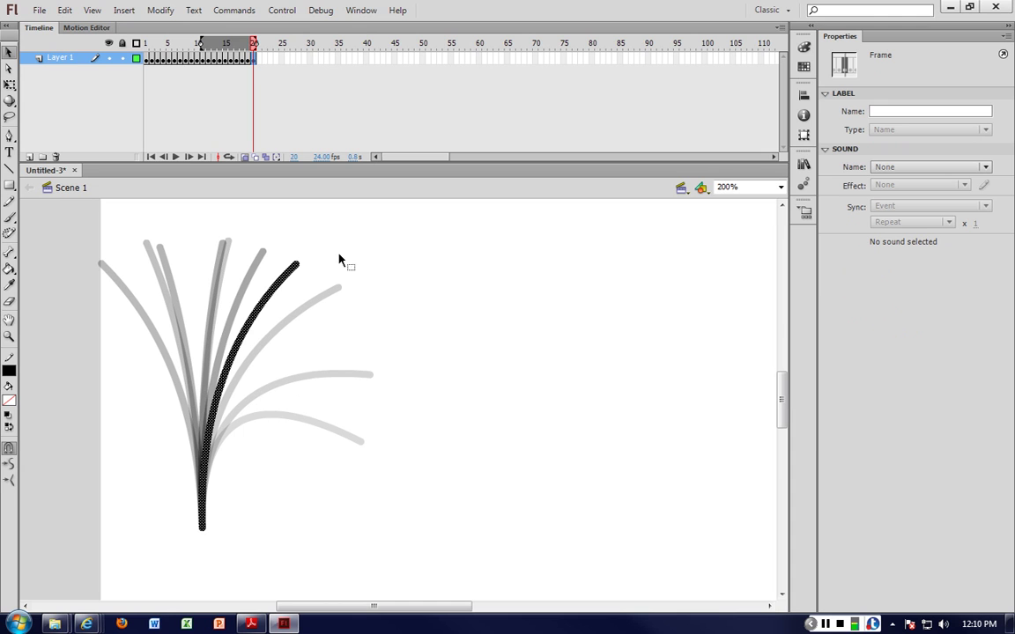
Step: Add keyframes at frames 21 and 22, nudging the tip slightly farther right in 21 and swinging it back up and left in 22
right_click(260, 59)
click(313, 158)
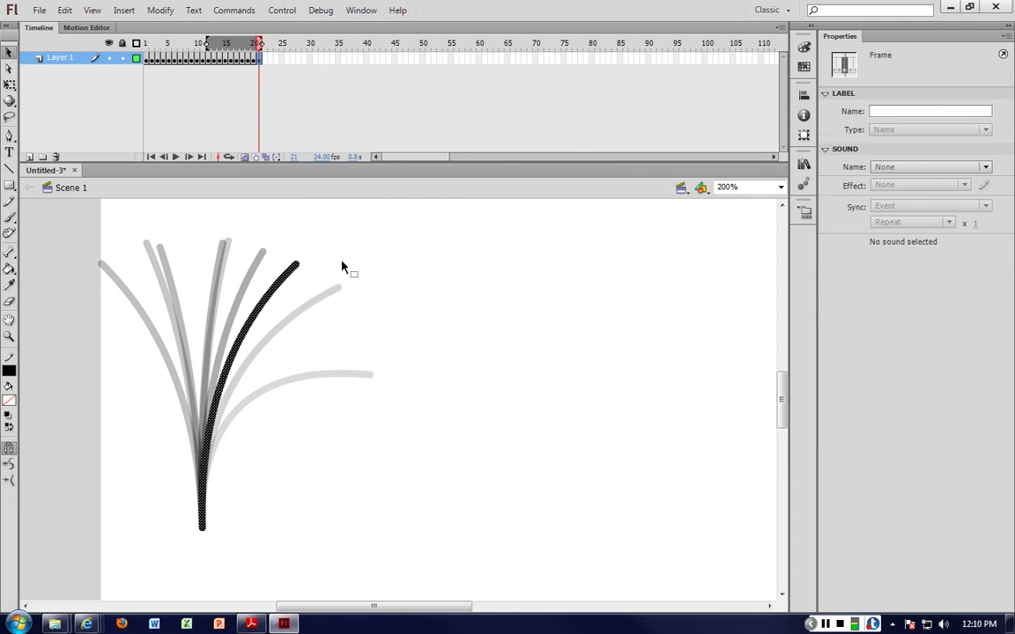
drag(297, 263, 316, 267)
right_click(267, 63)
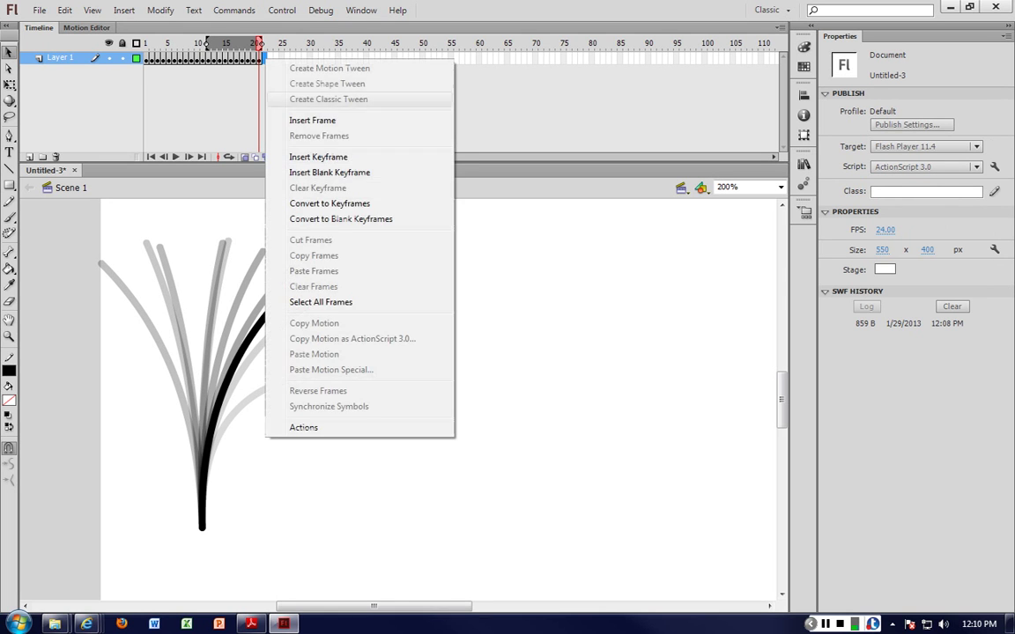
click(308, 152)
click(325, 269)
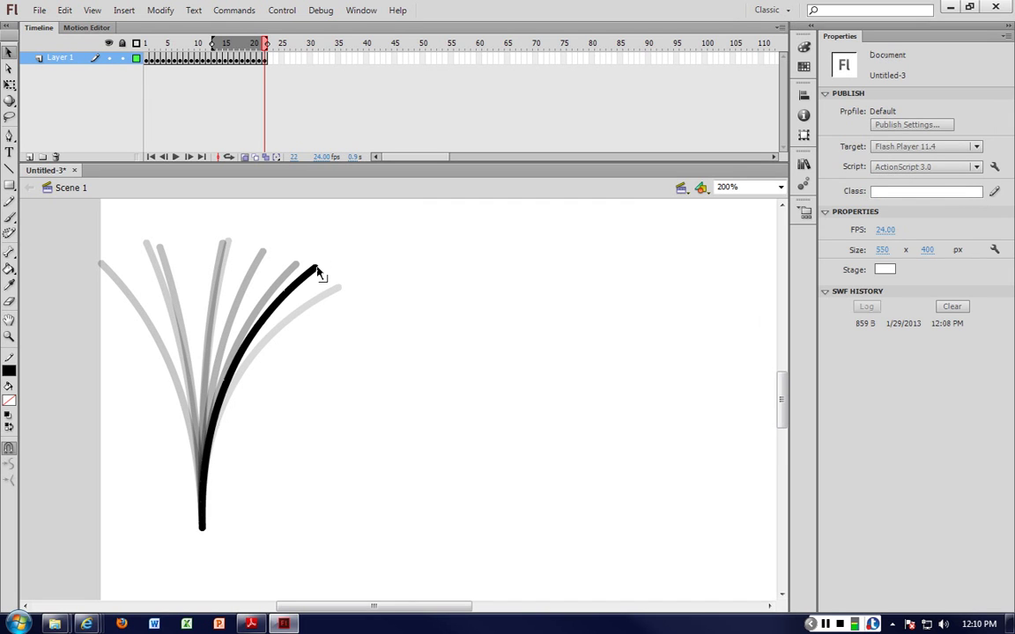
drag(317, 271, 283, 247)
Step: Add a keyframe at frame 23 and move the line's tip farther left, closer to upright above its base
right_click(271, 58)
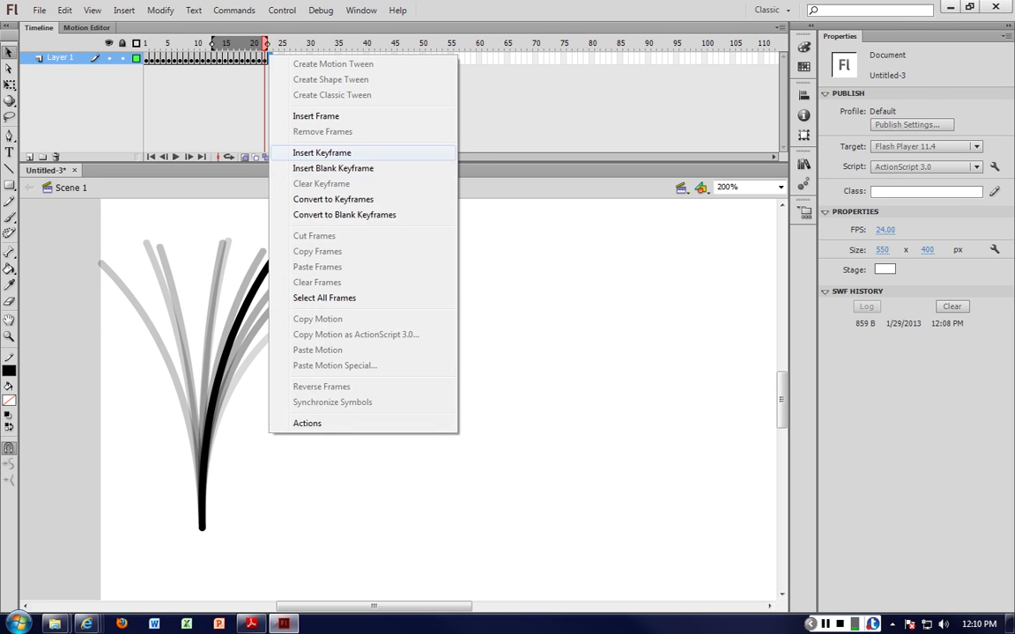
click(326, 138)
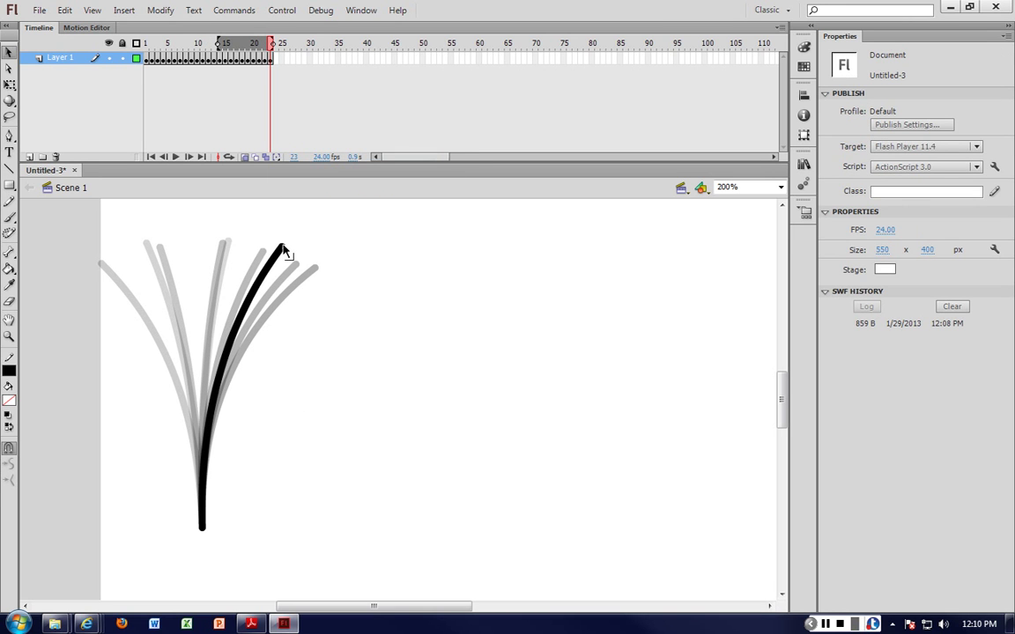
drag(284, 247, 249, 236)
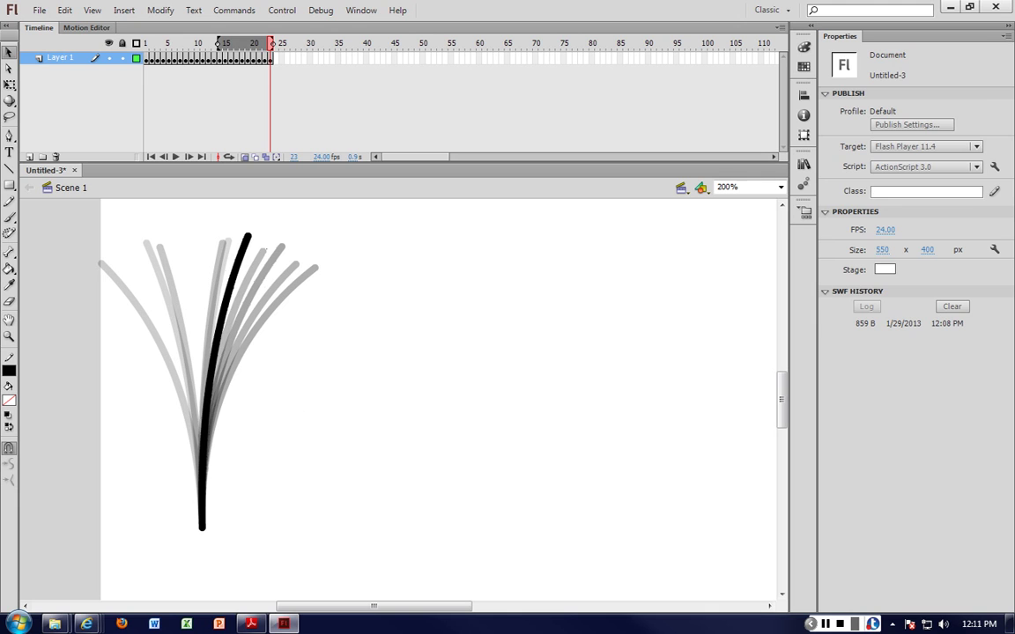
Step: Add keyframes at frames 24 and 25, swinging the line's tip left in each until it stands almost upright above its base
click(275, 58)
right_click(275, 58)
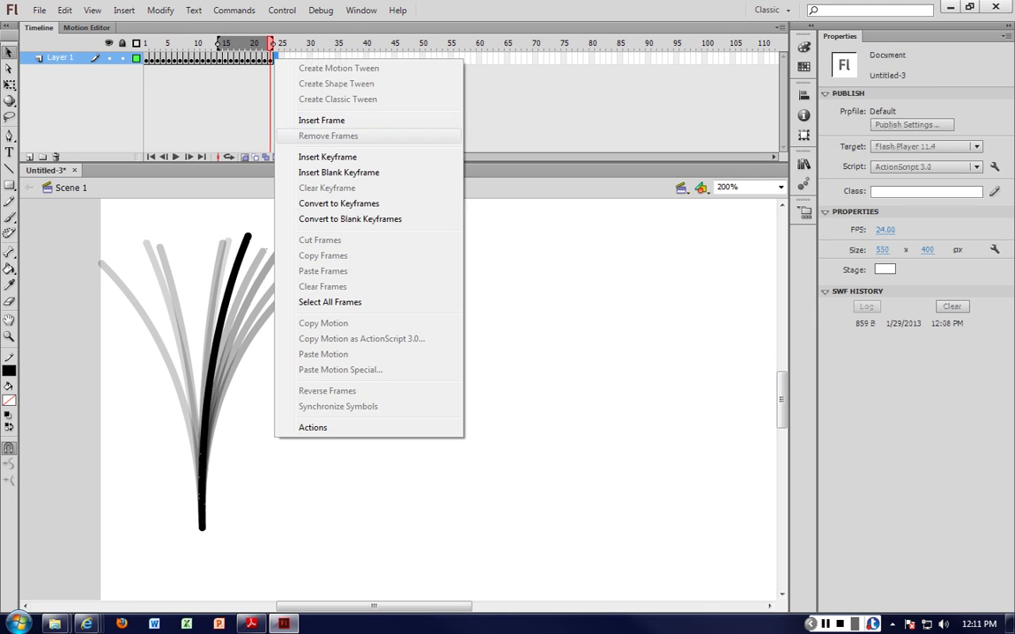
click(327, 157)
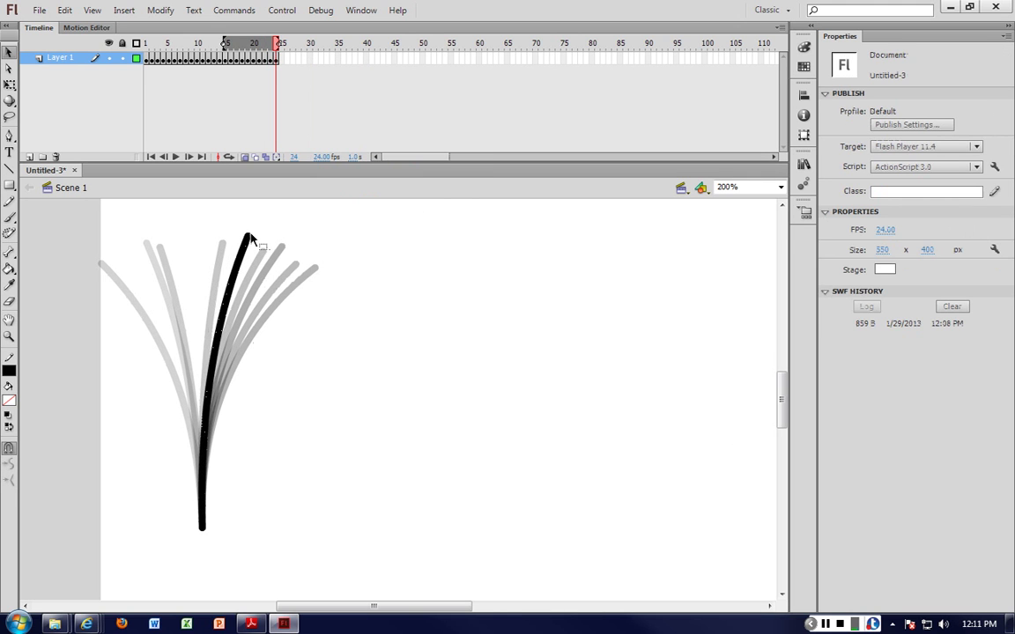
drag(250, 238, 222, 230)
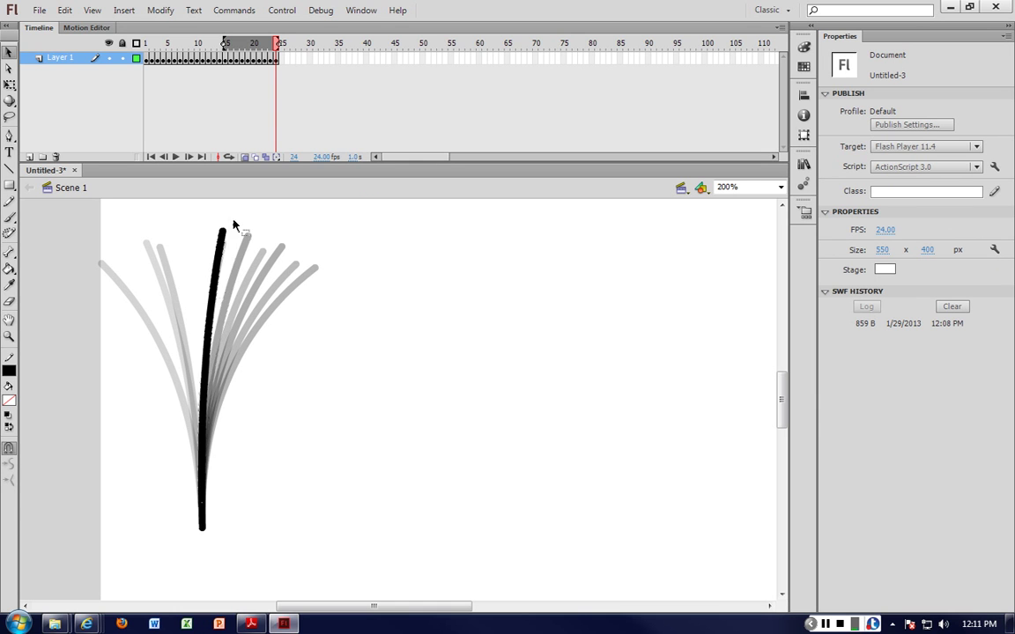
right_click(284, 59)
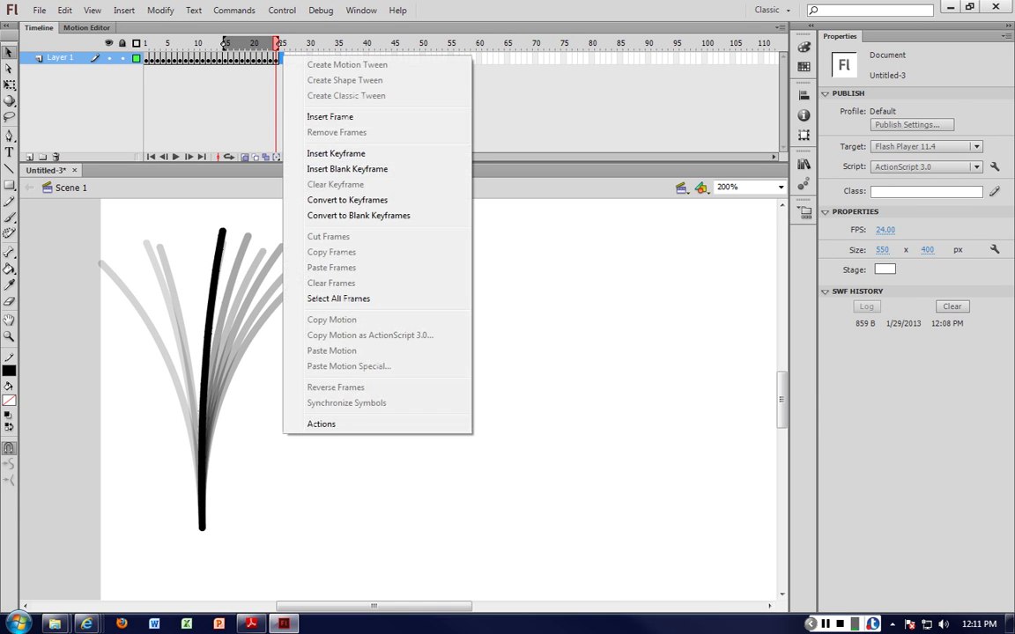
click(319, 155)
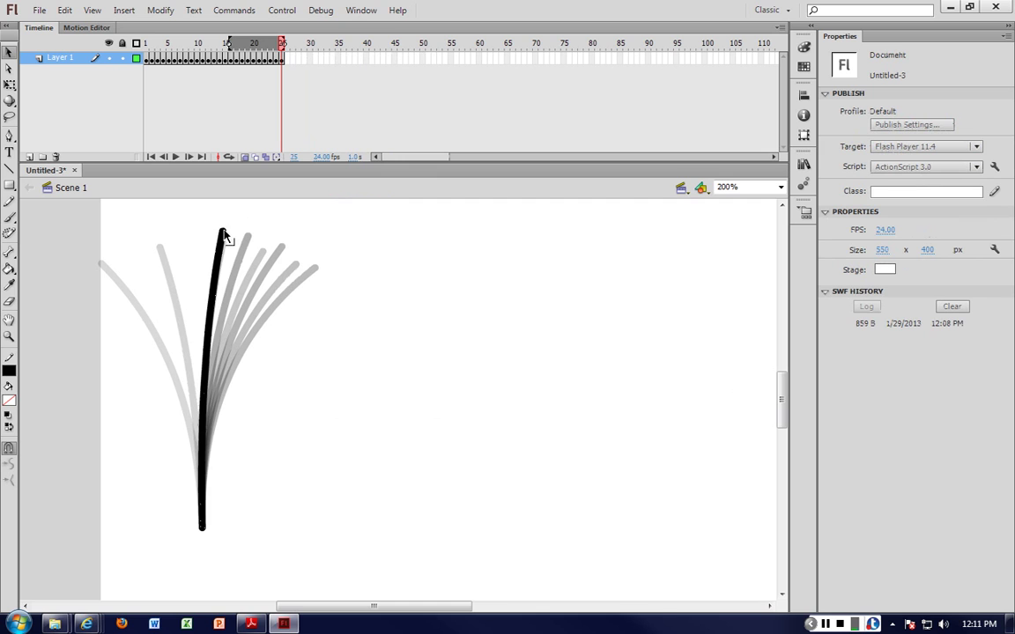
drag(220, 231, 194, 227)
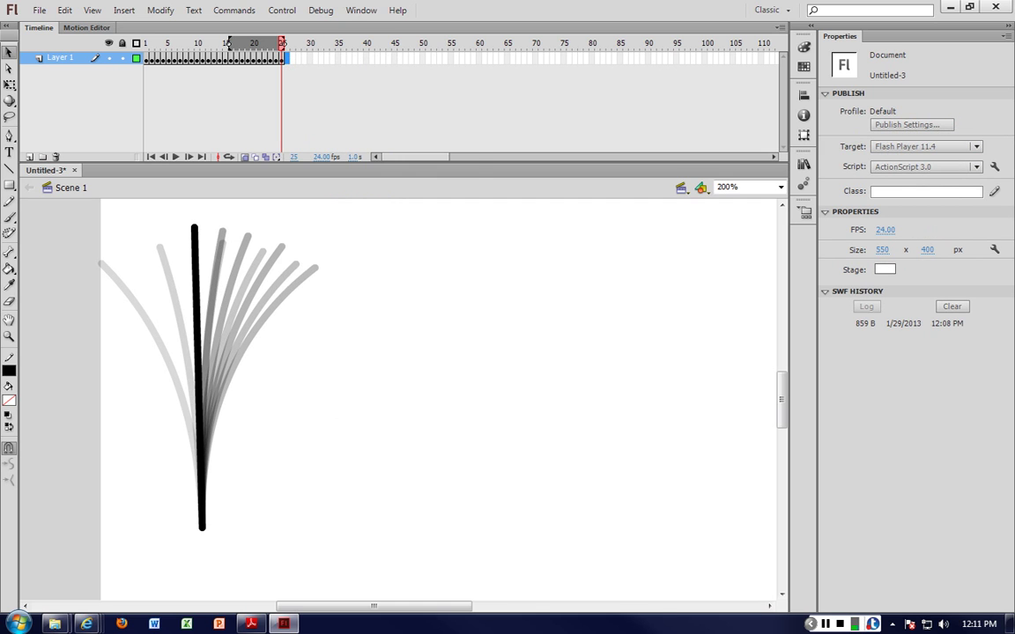
Step: Add keyframes at frames 26 and 27, moving the line's tip farther left of its base, by a smaller amount in 27
right_click(286, 59)
click(319, 156)
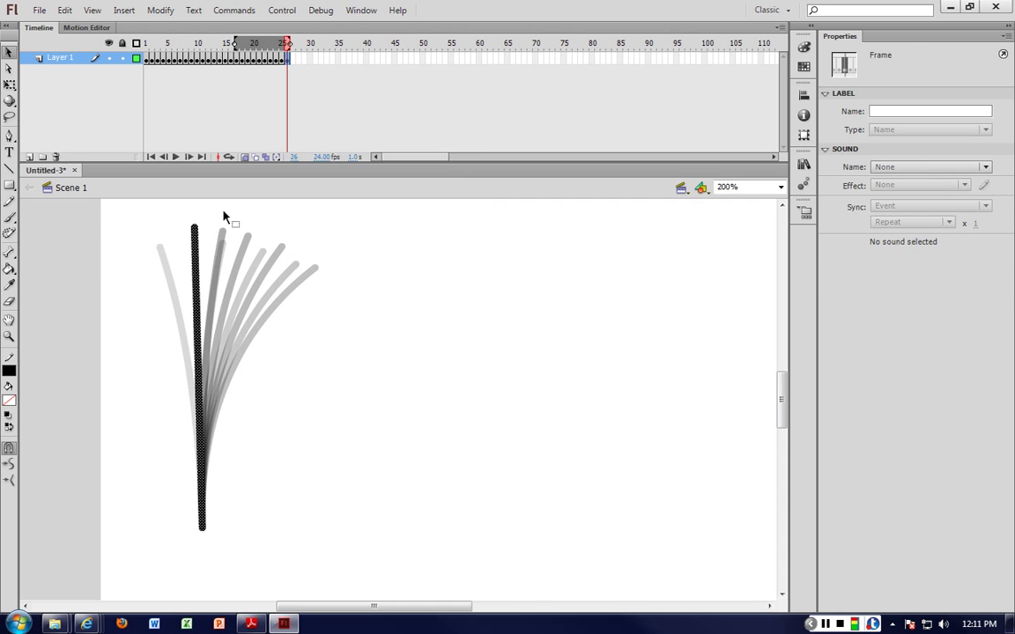
click(222, 216)
drag(196, 231, 171, 227)
right_click(293, 58)
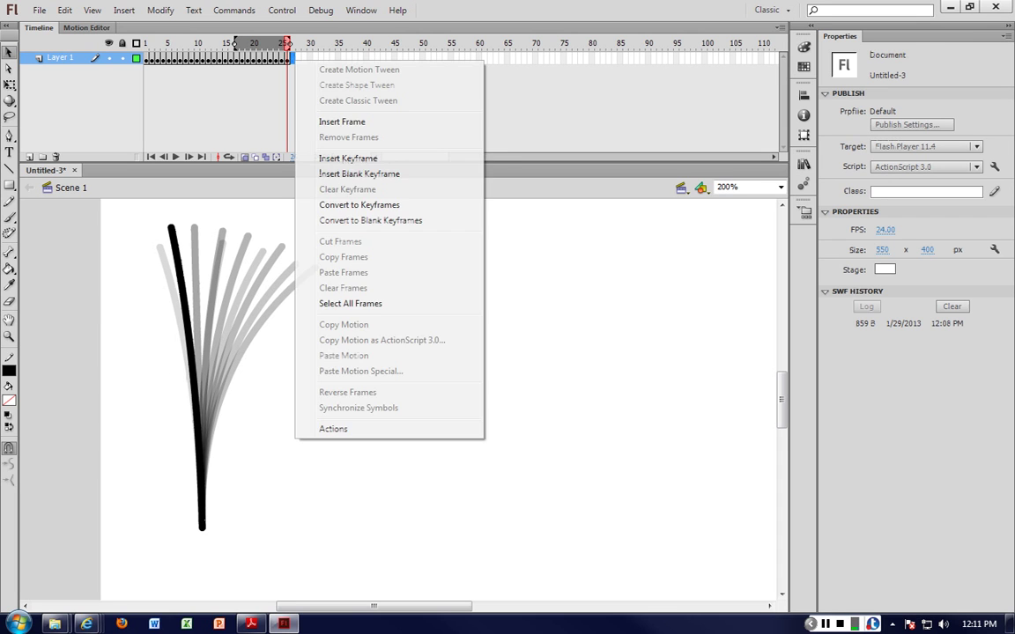
click(319, 154)
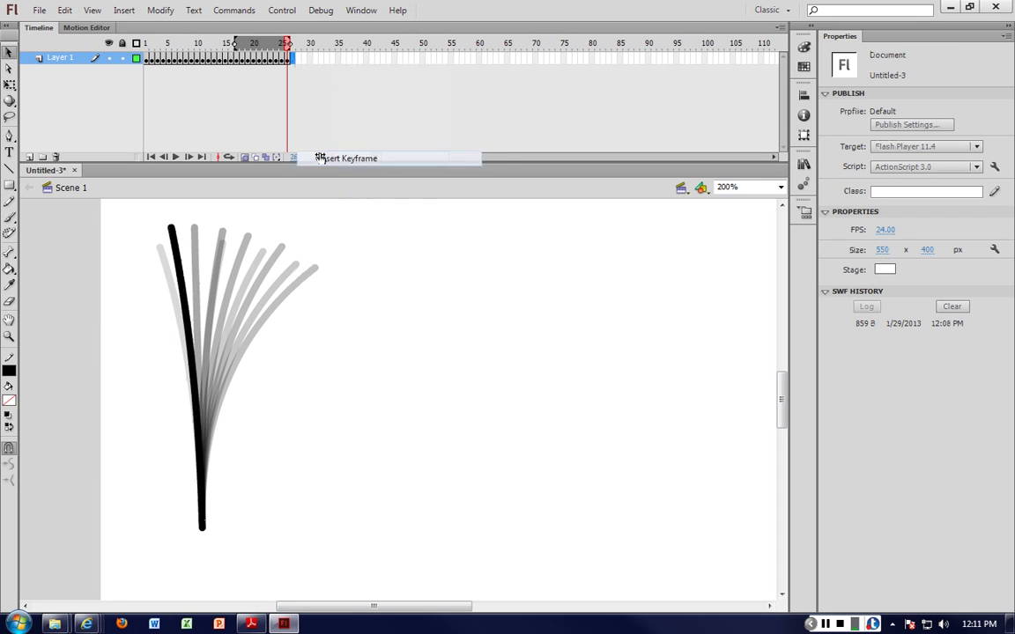
click(173, 233)
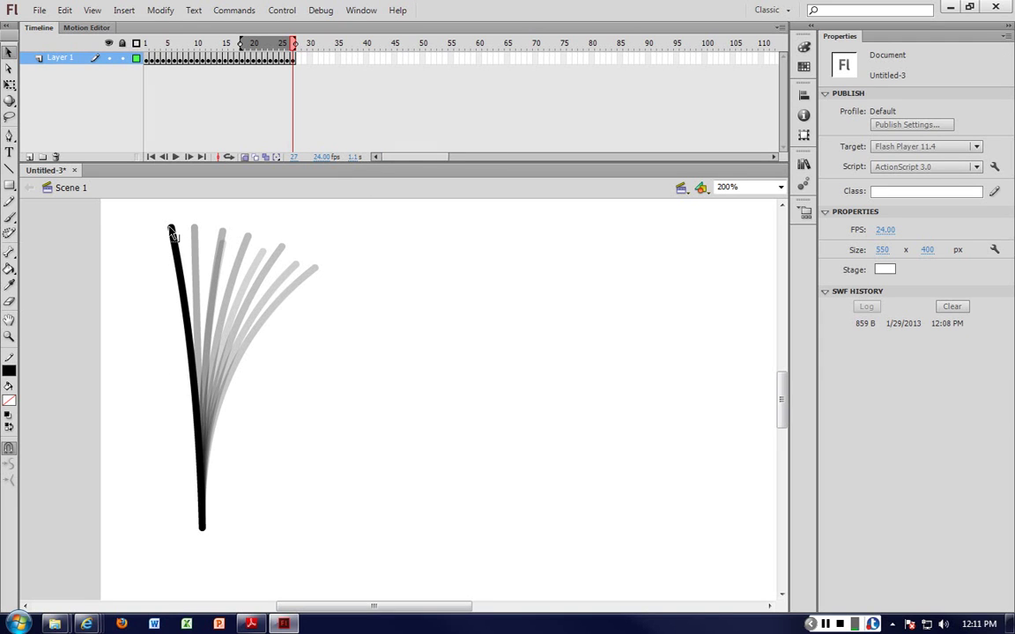
drag(172, 230, 157, 231)
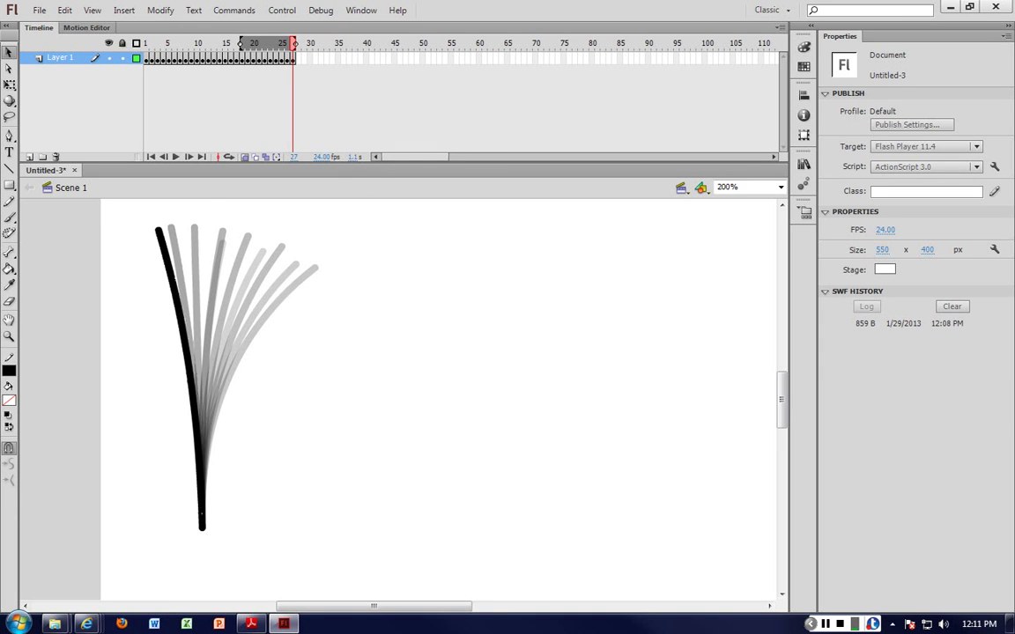
Step: Add keyframes at frames 28 and 29, swinging the line's tip back right until it is nearly vertical above its base
right_click(296, 59)
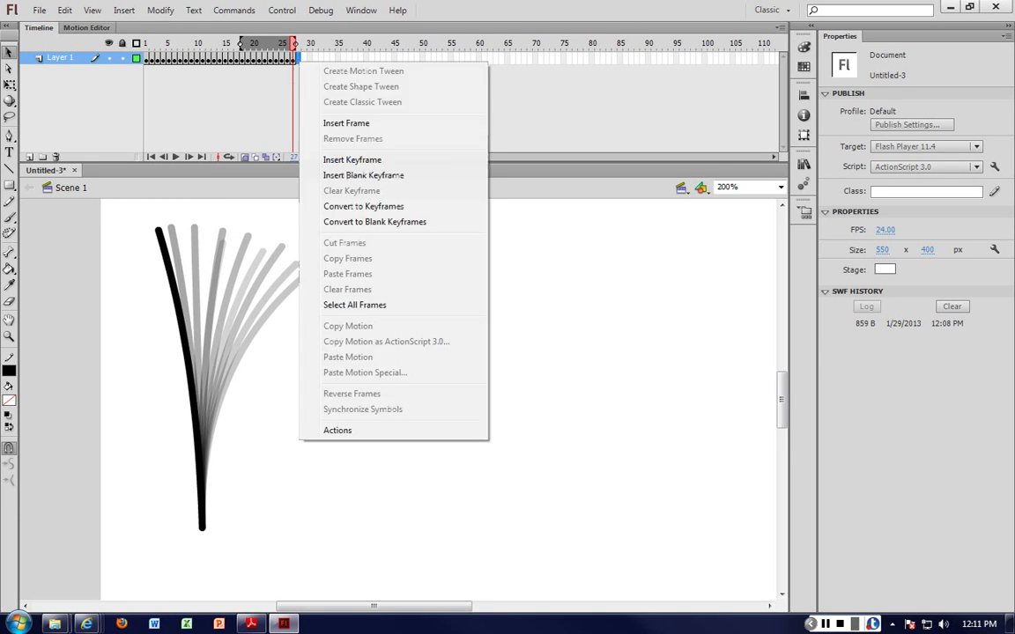
click(163, 231)
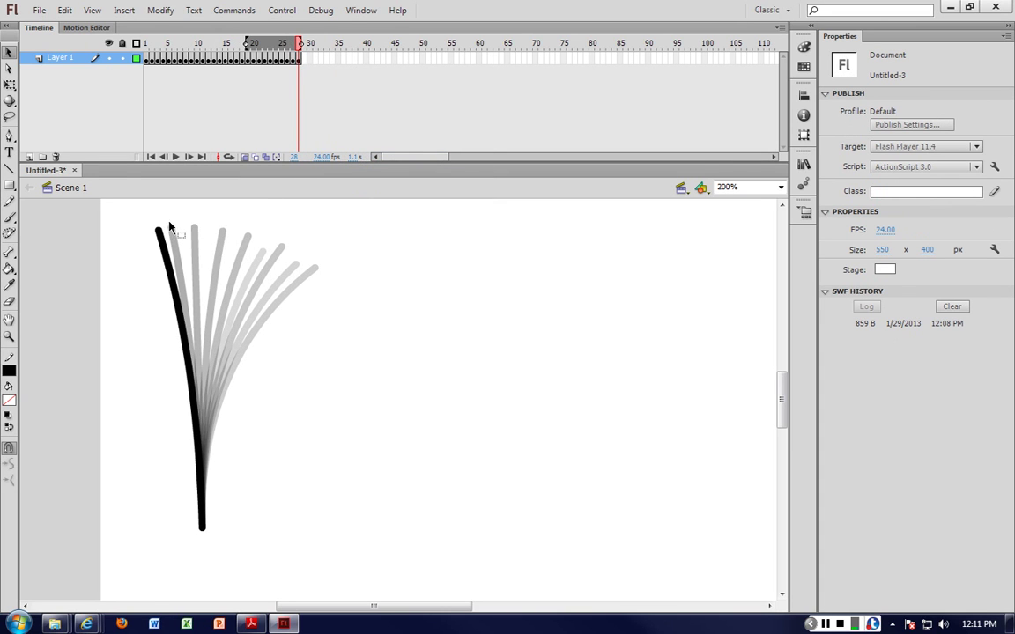
drag(162, 236, 181, 227)
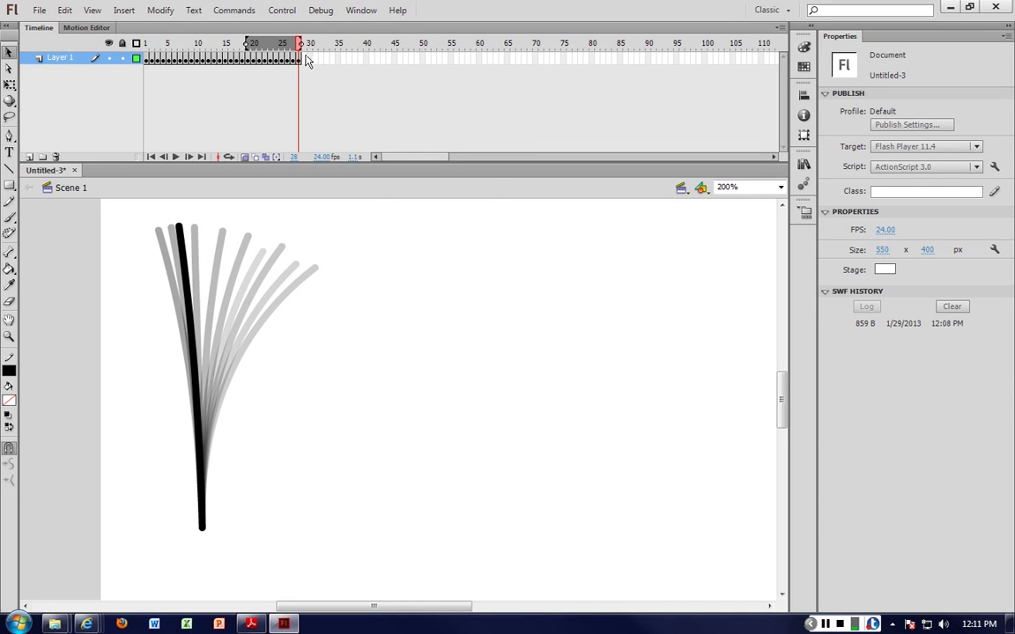
right_click(306, 59)
click(352, 152)
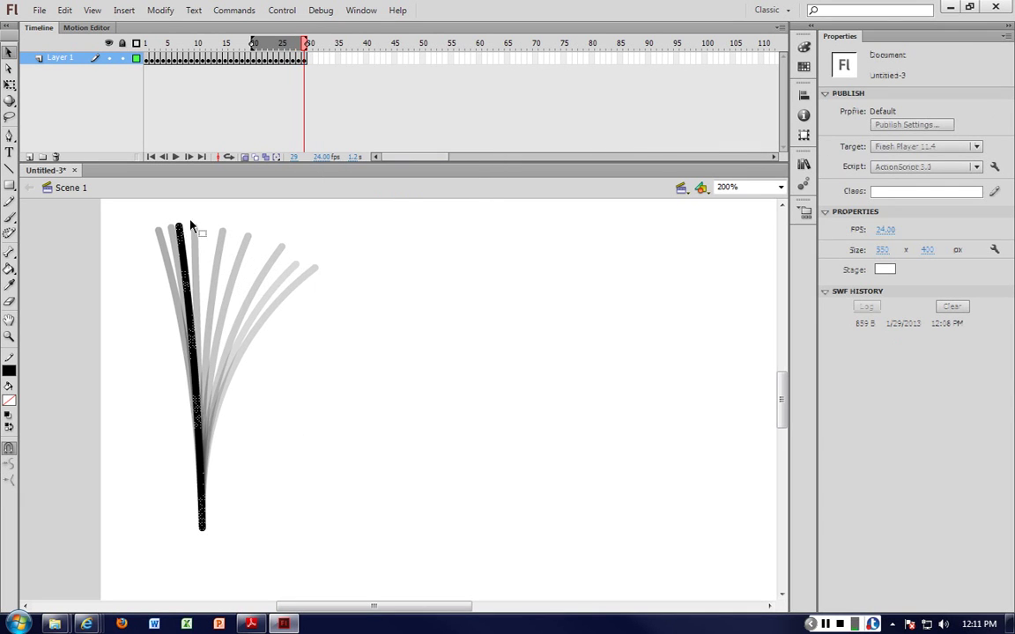
click(190, 221)
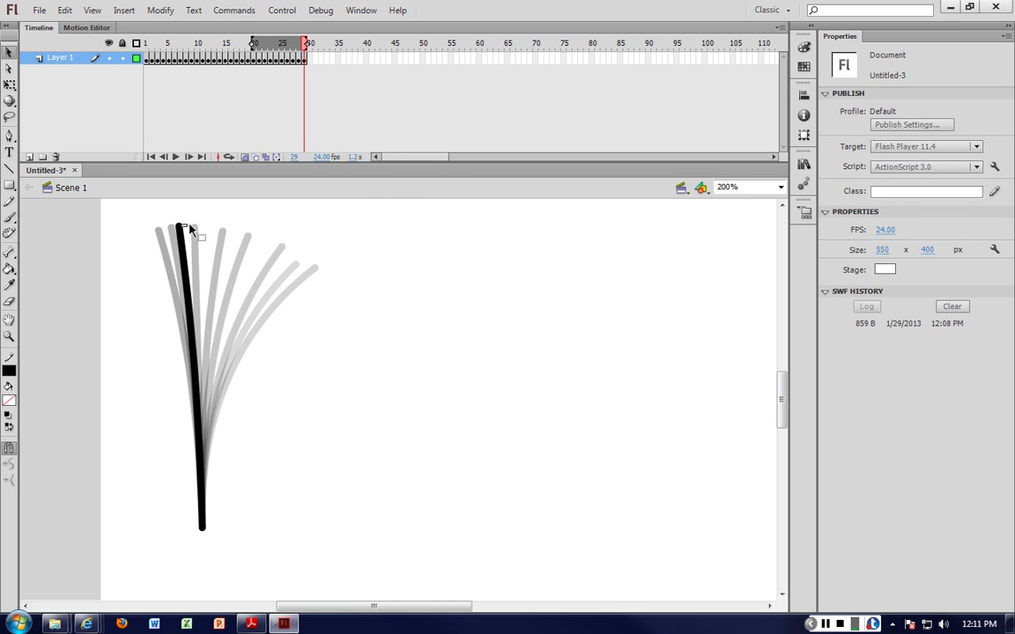
drag(188, 229, 200, 224)
Step: Add keyframes at frames 30 and 31, bending the line's tip a little farther right of its base in each
right_click(309, 60)
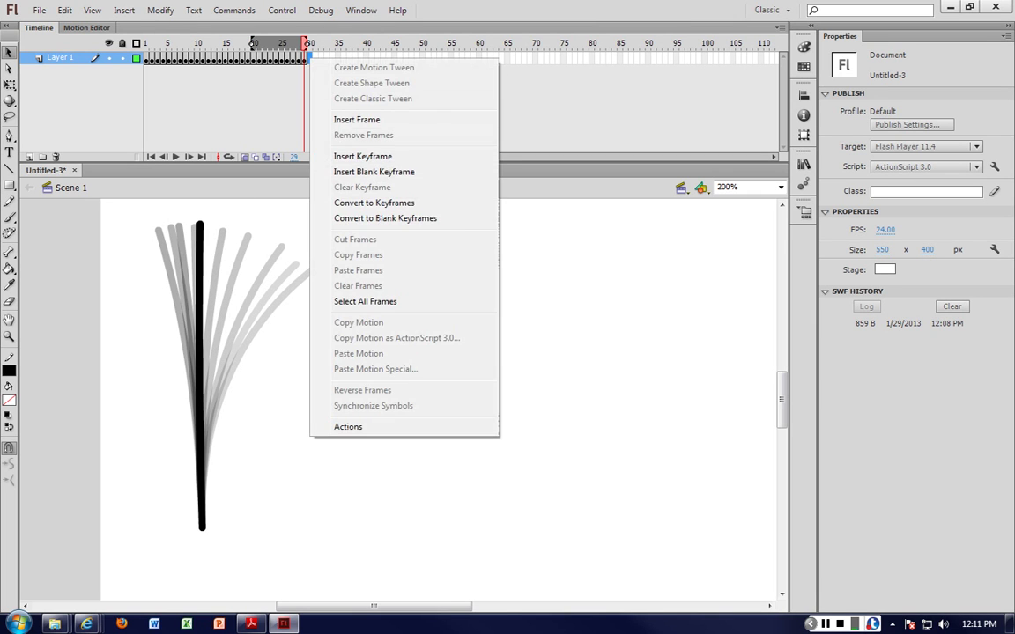
click(324, 158)
click(223, 223)
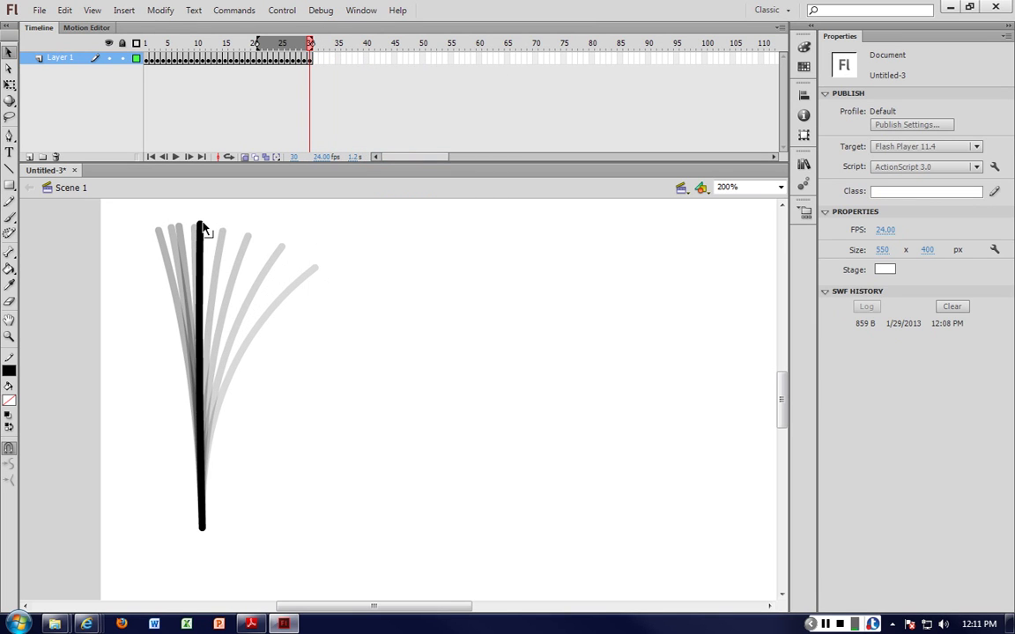
drag(202, 227, 218, 225)
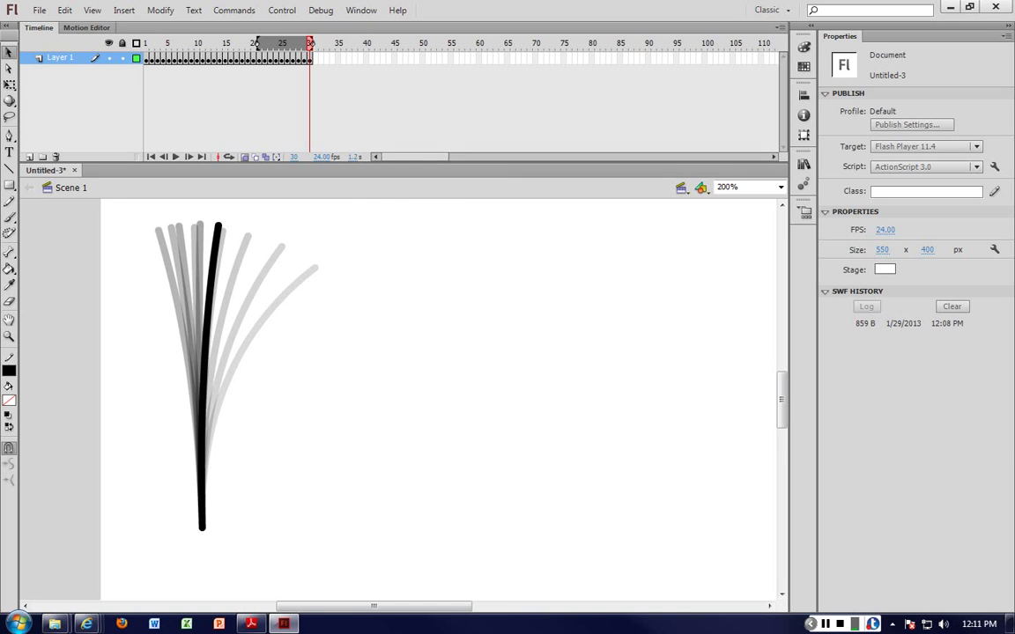
right_click(315, 59)
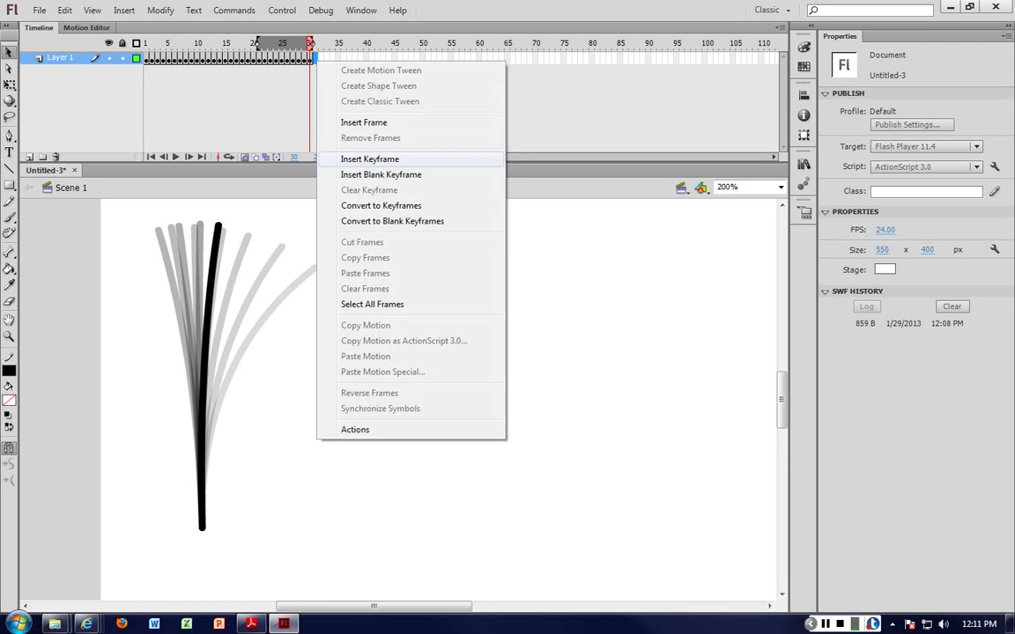
click(330, 159)
click(246, 218)
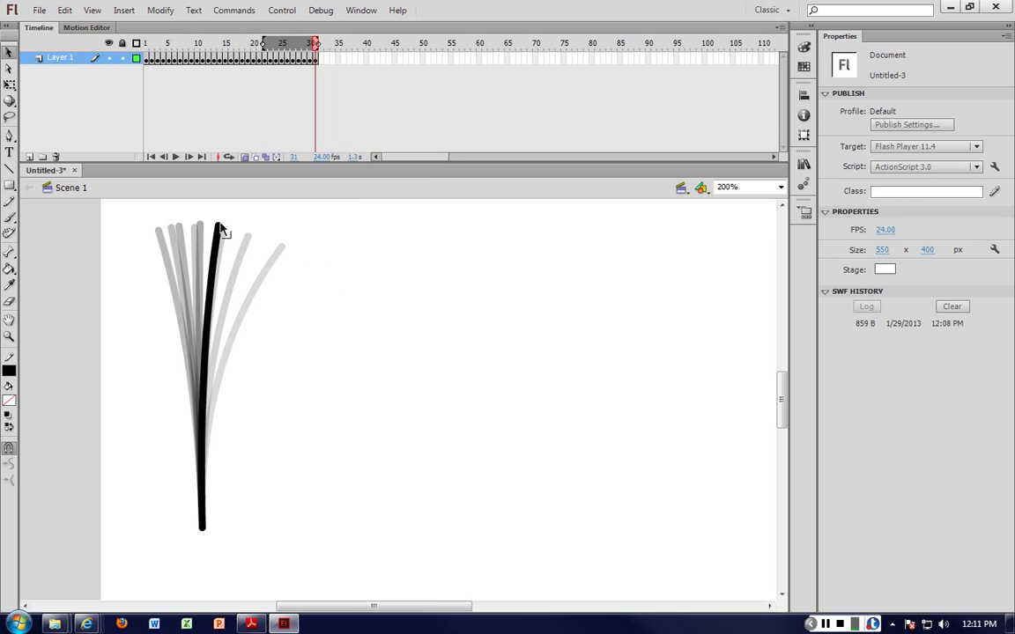
drag(220, 227, 236, 226)
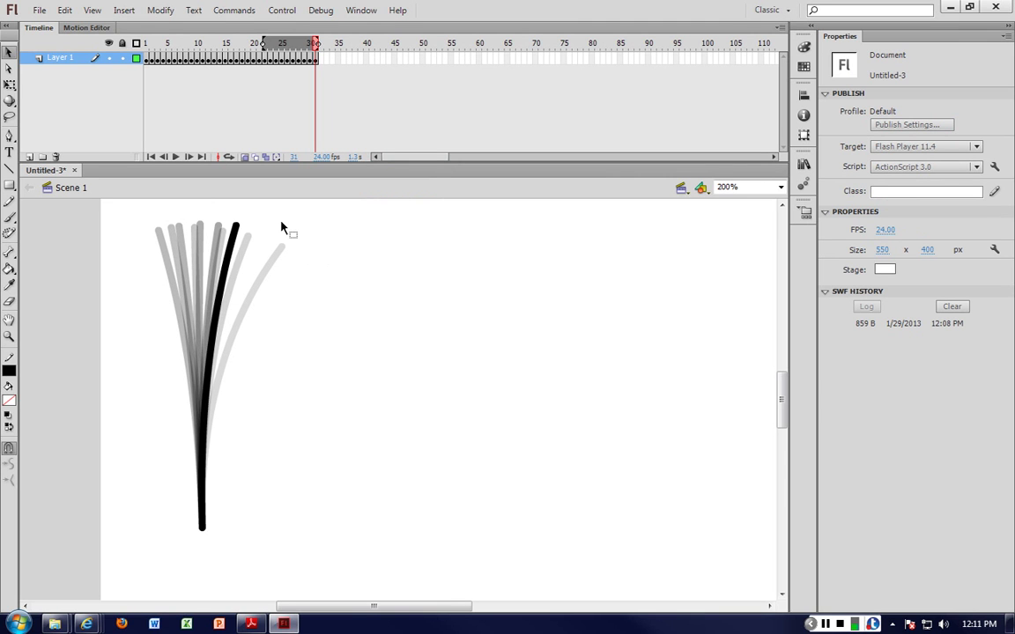
Step: Test the movie before and after reviewing the line's poses between frames 7 and 17 with onion skin outlines
key(ctrl+Return)
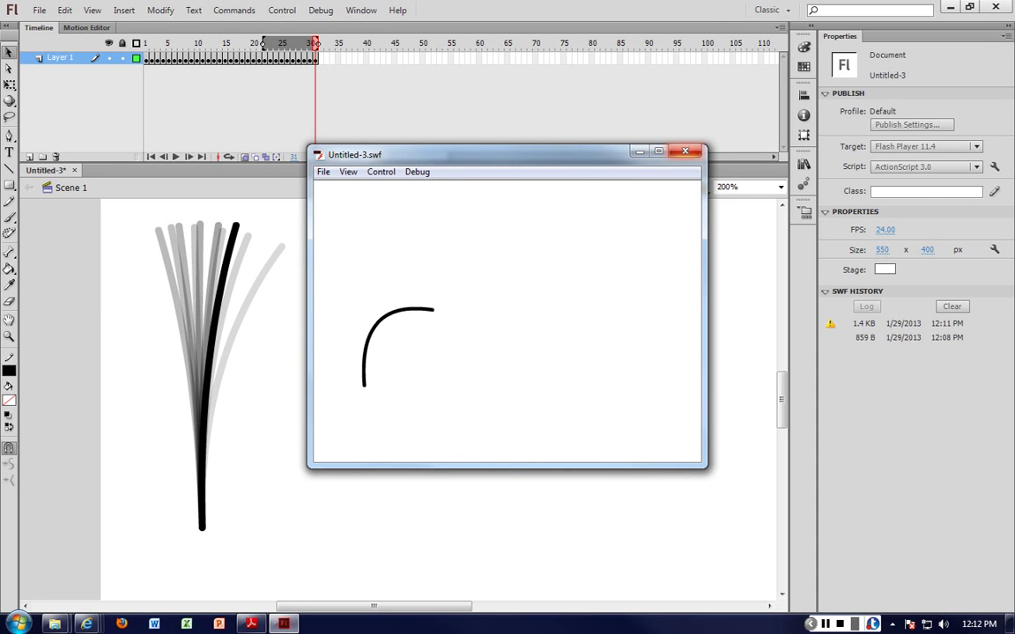
key(ctrl+w)
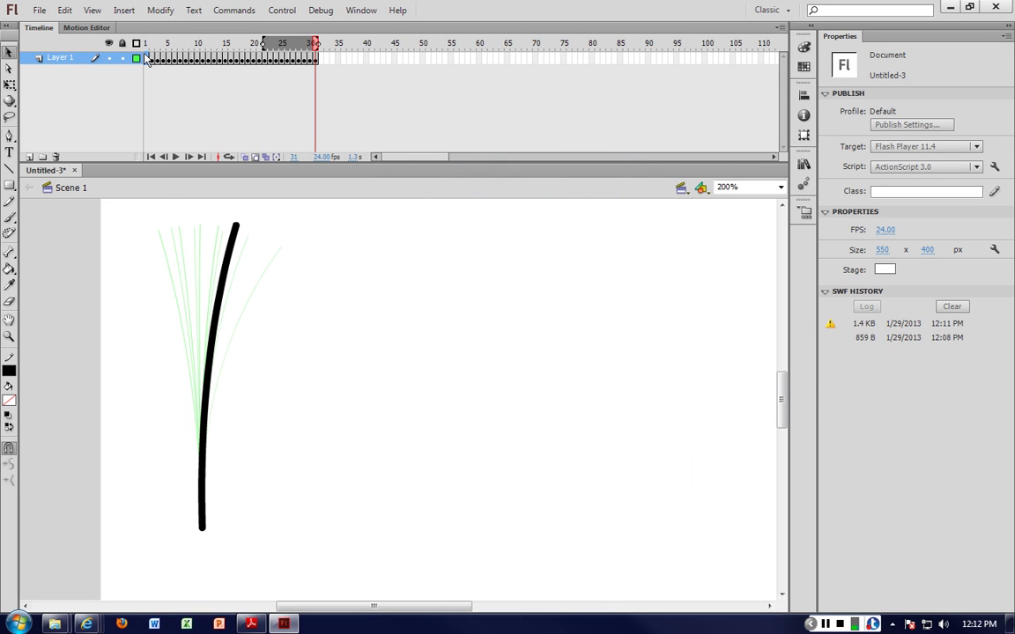
drag(147, 58, 180, 58)
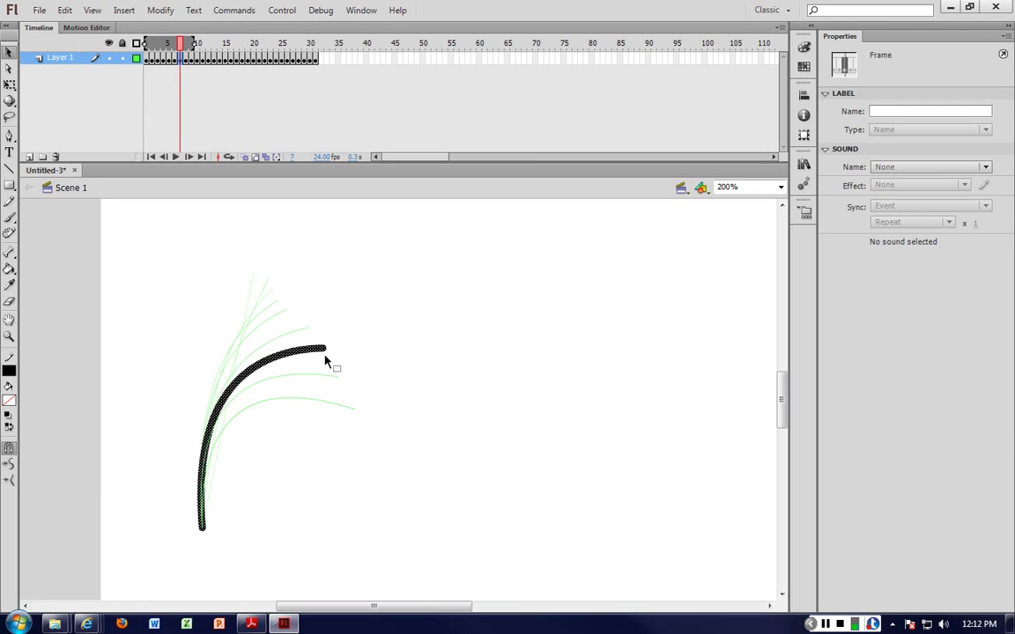
click(206, 59)
click(224, 60)
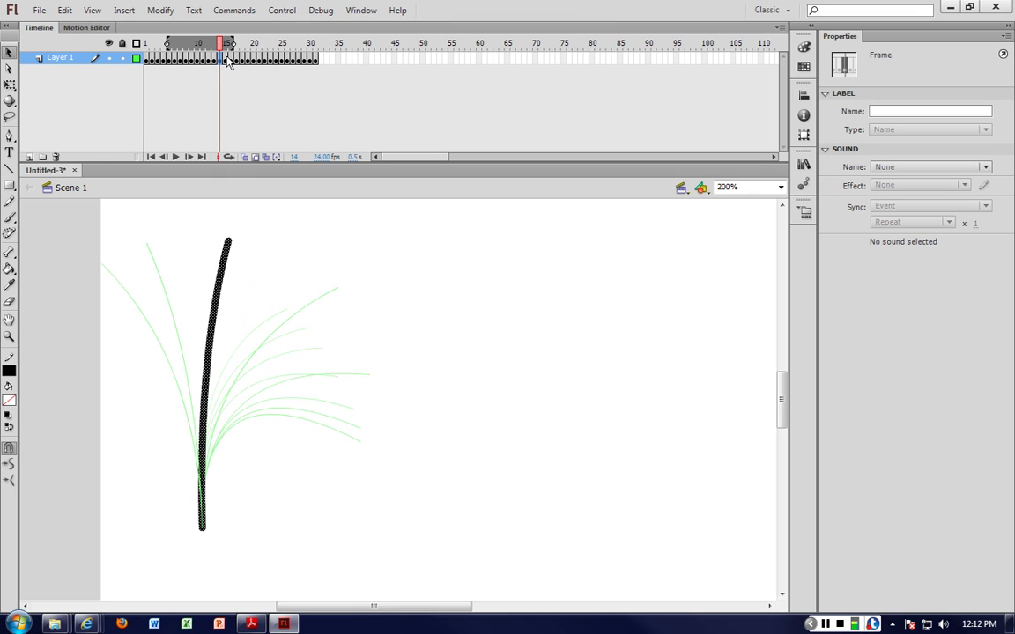
click(213, 59)
click(232, 59)
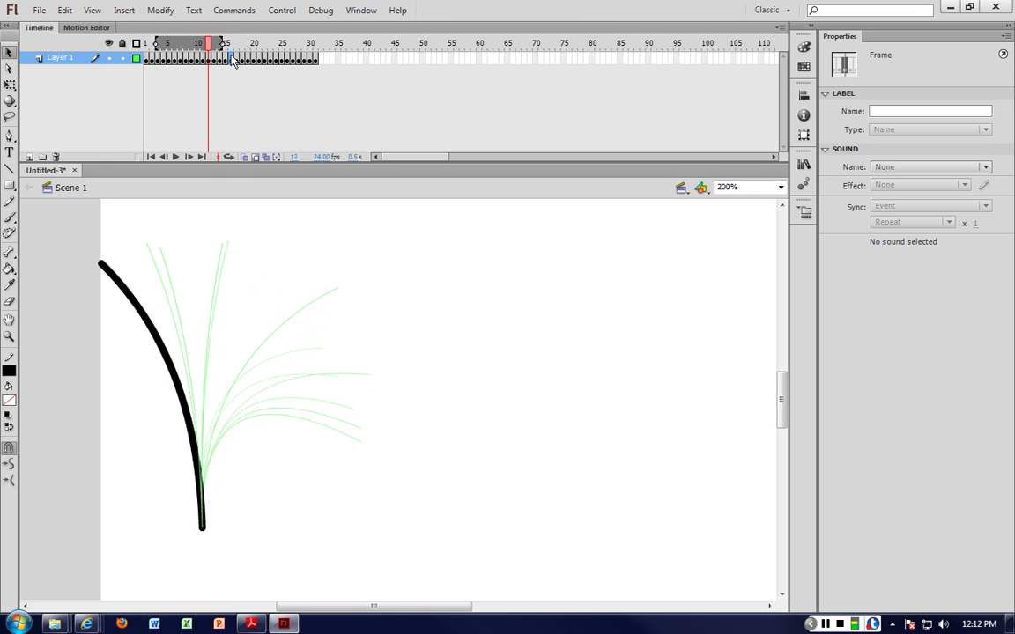
click(237, 60)
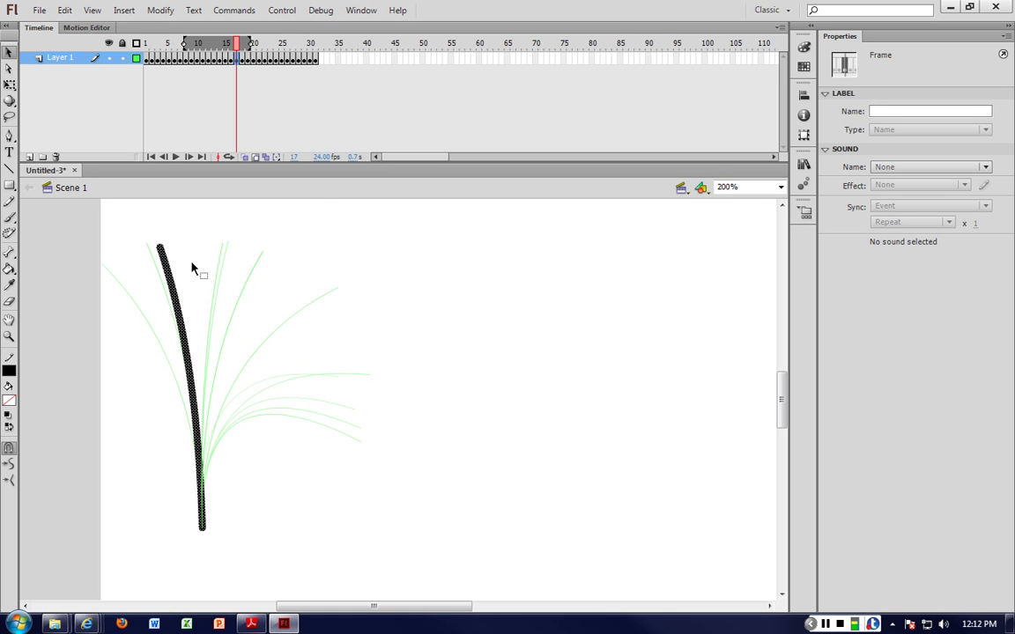
key(ctrl+Return)
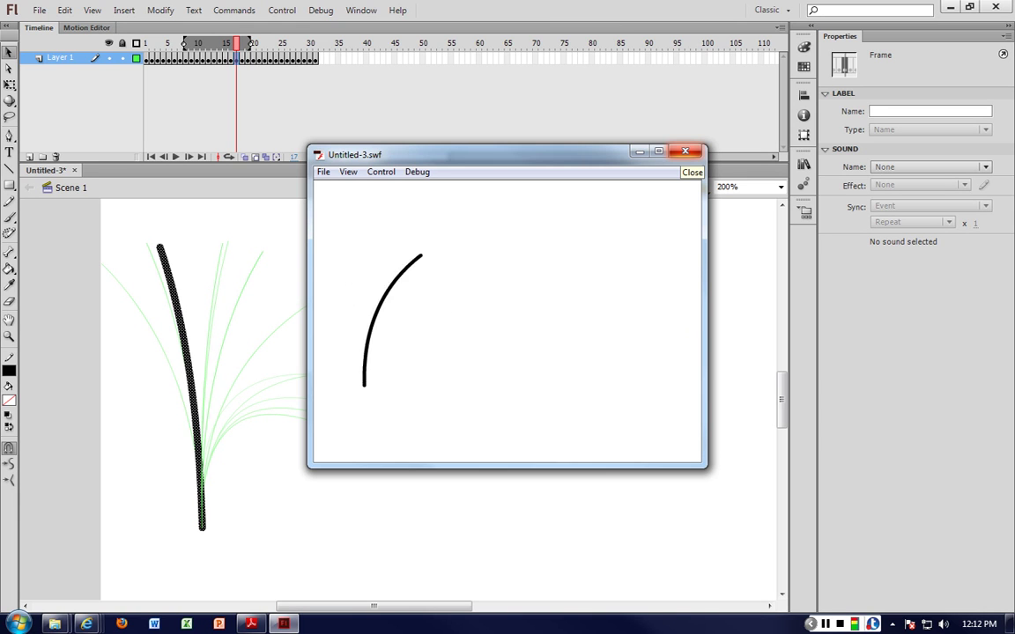
click(685, 150)
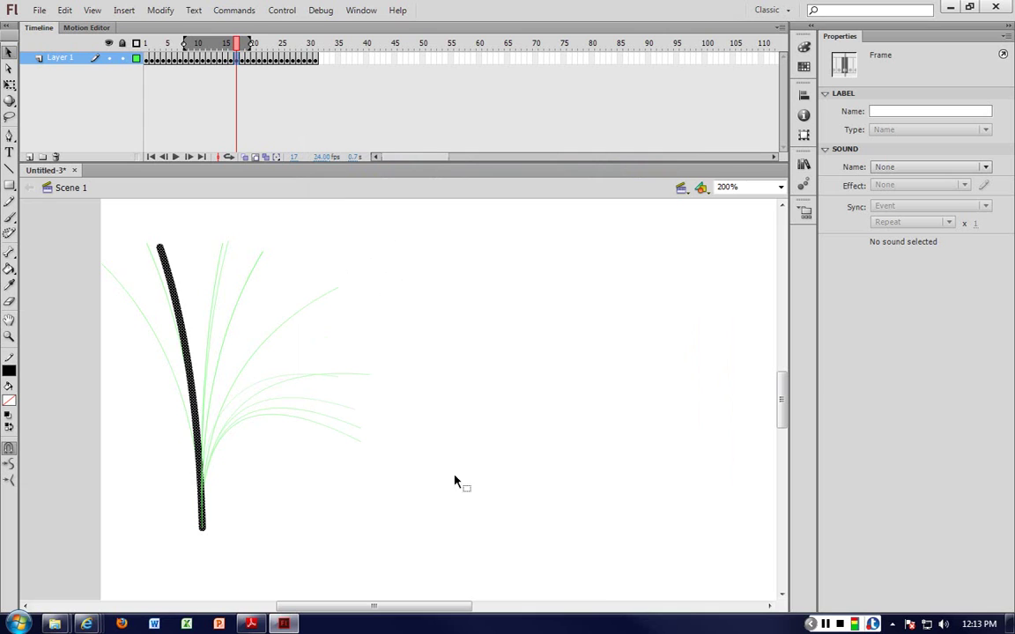
Step: Copy the line's frames 1 to 31 and paste them starting at frame 32
drag(252, 44, 319, 64)
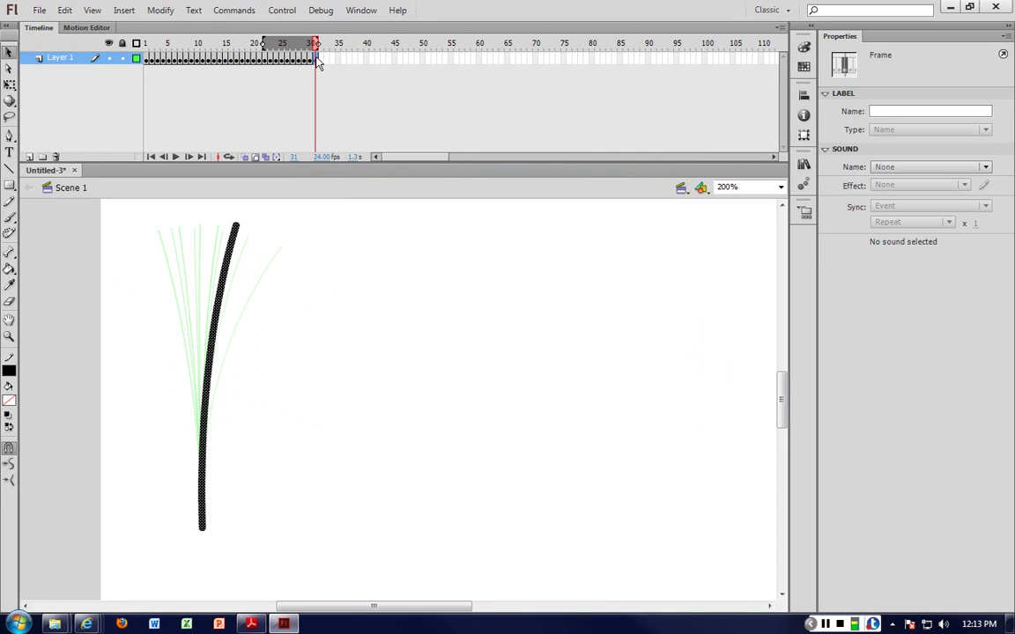
double_click(149, 61)
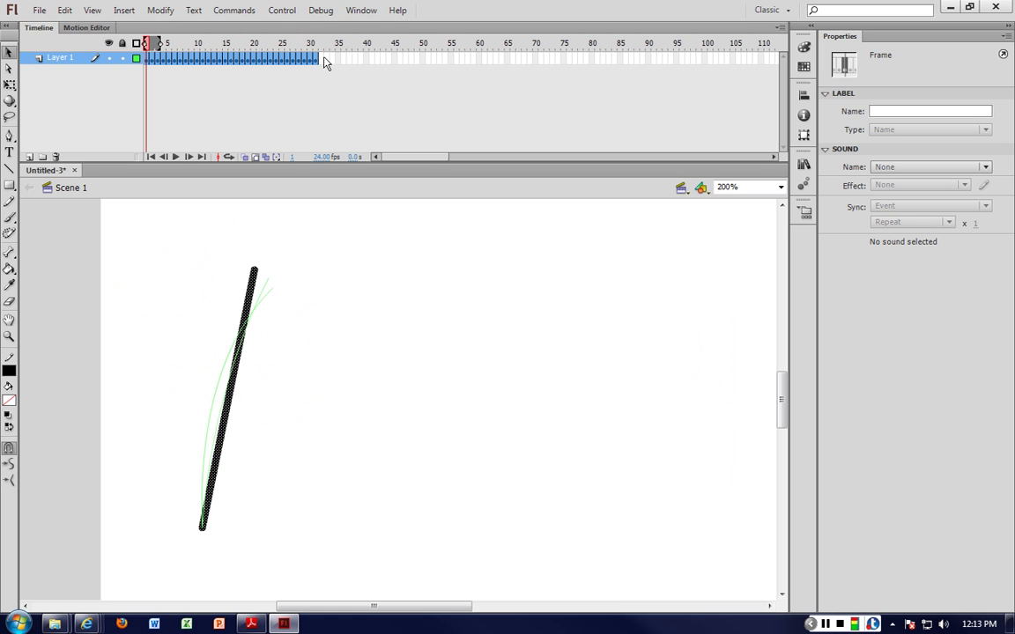
right_click(273, 67)
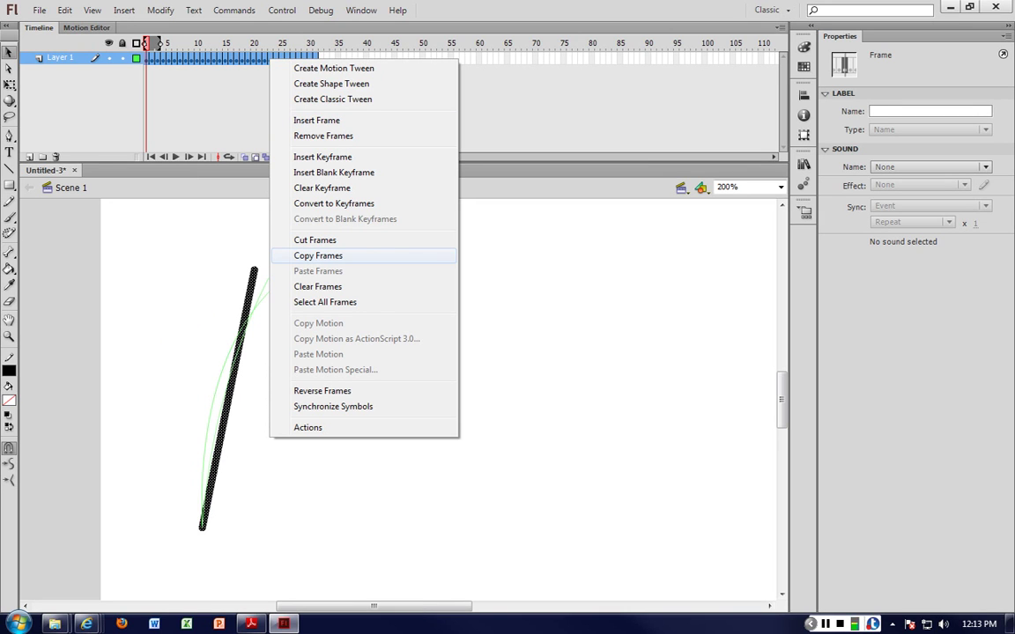
click(326, 256)
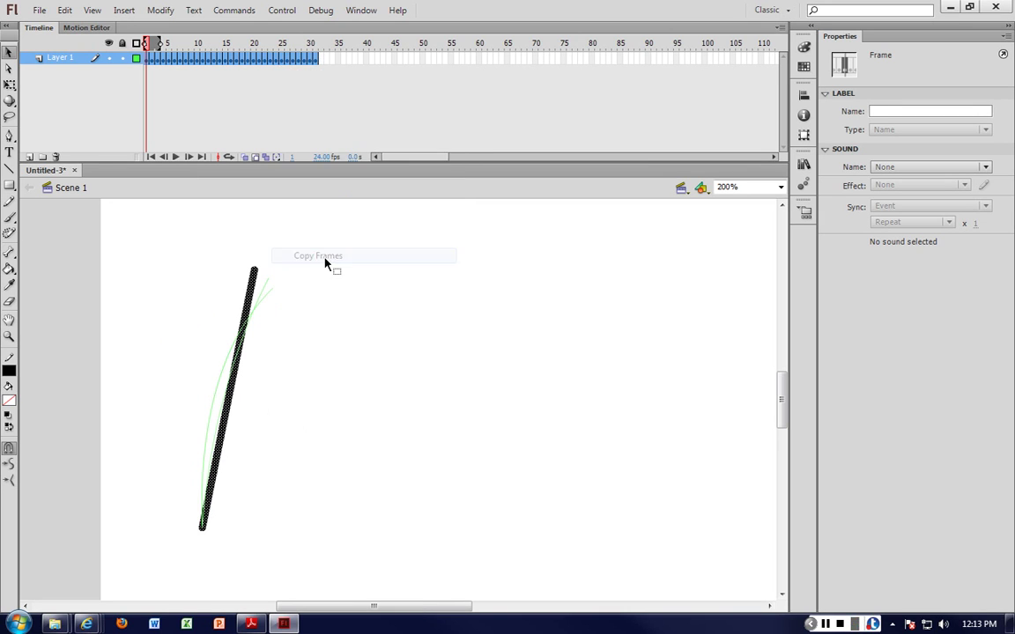
click(321, 59)
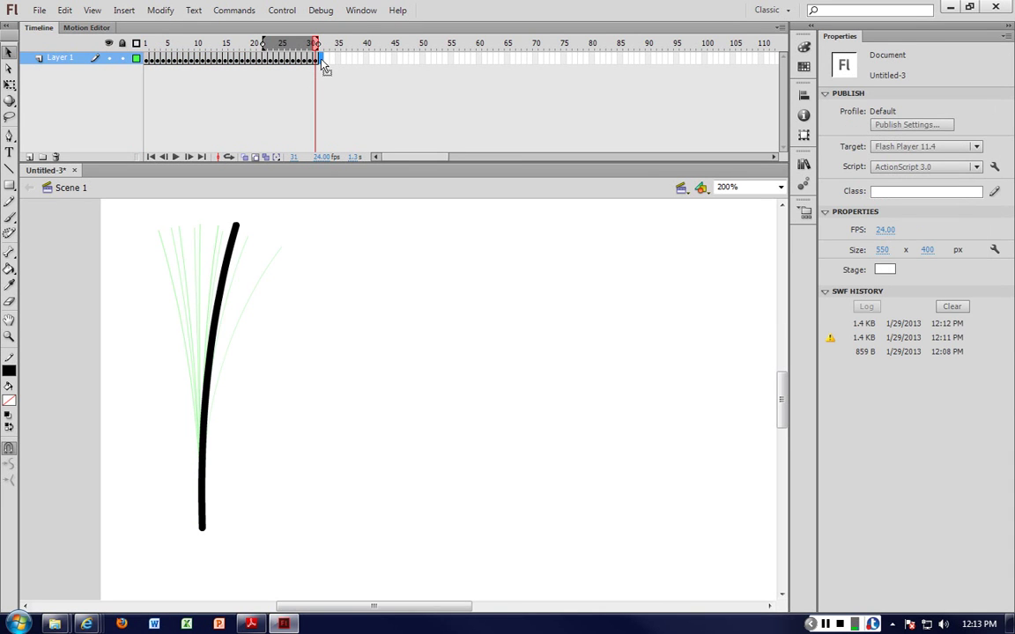
right_click(321, 59)
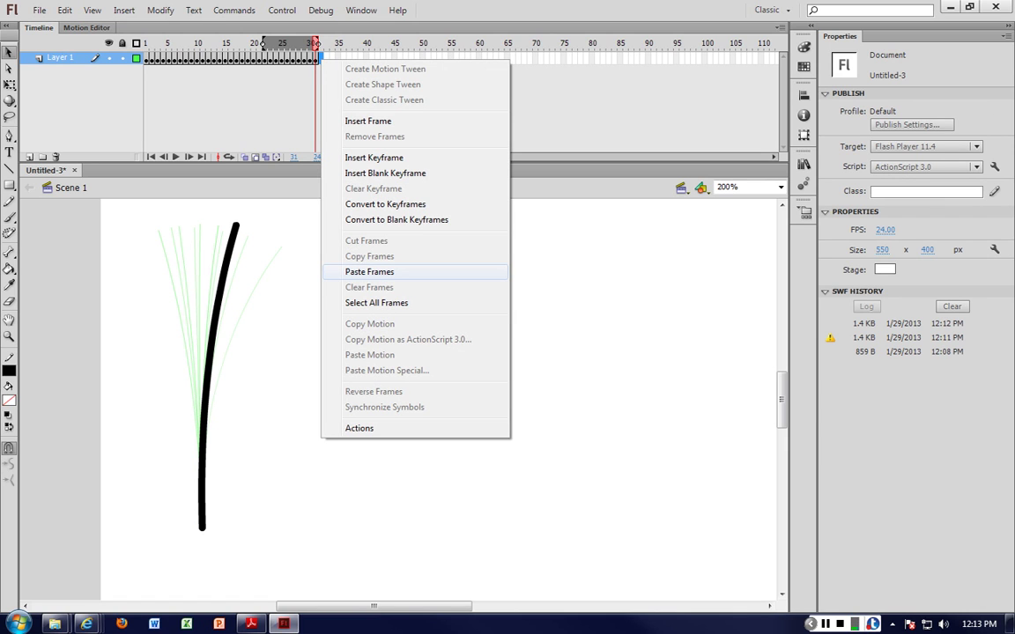
click(369, 271)
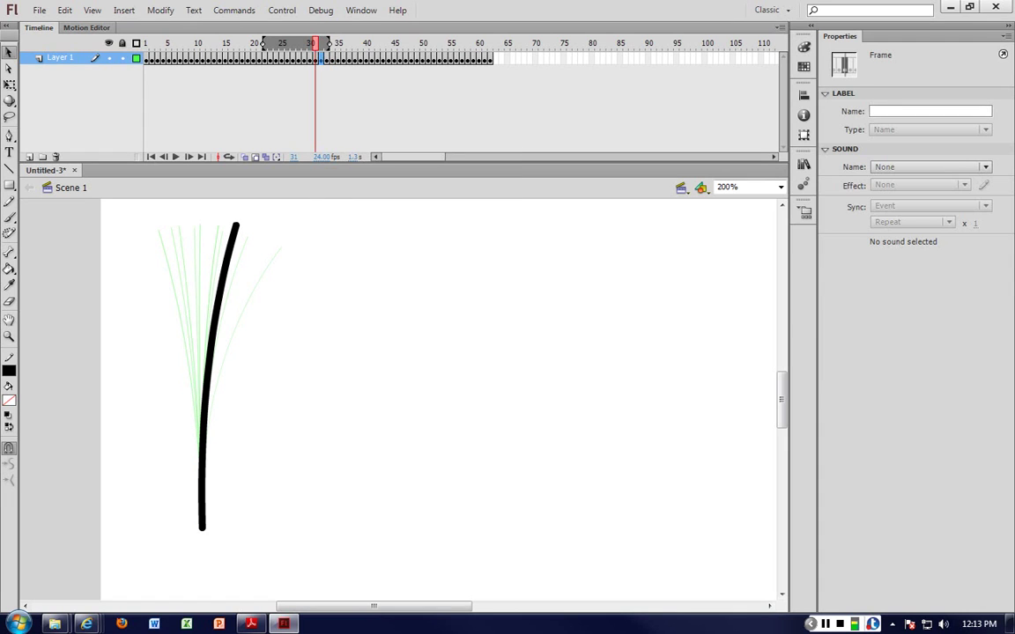
Step: Reverse the pasted frames 32 to 62 and test the movie
drag(322, 59, 490, 59)
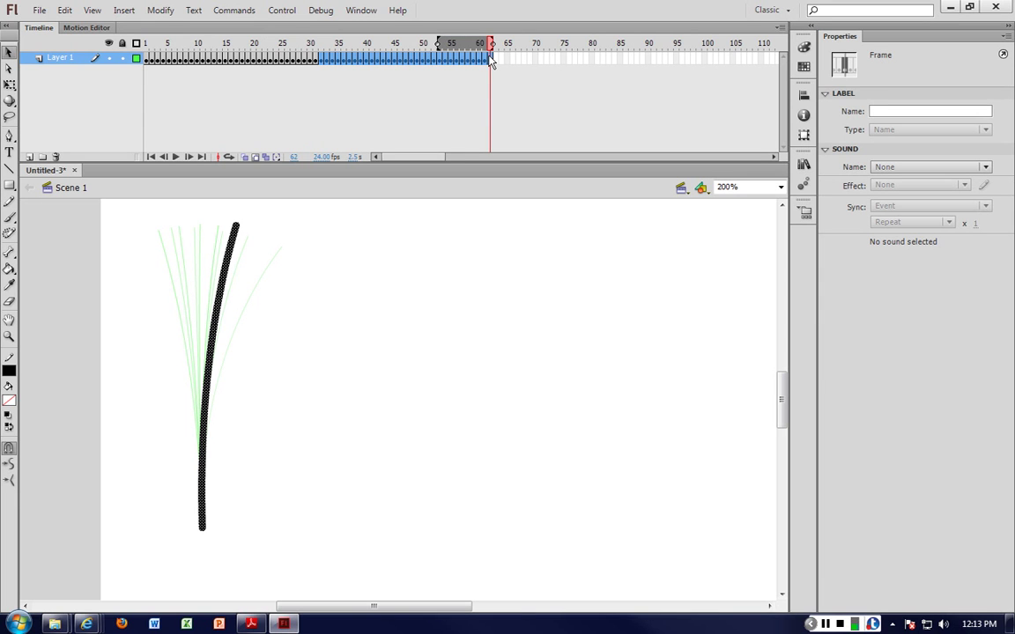
right_click(405, 60)
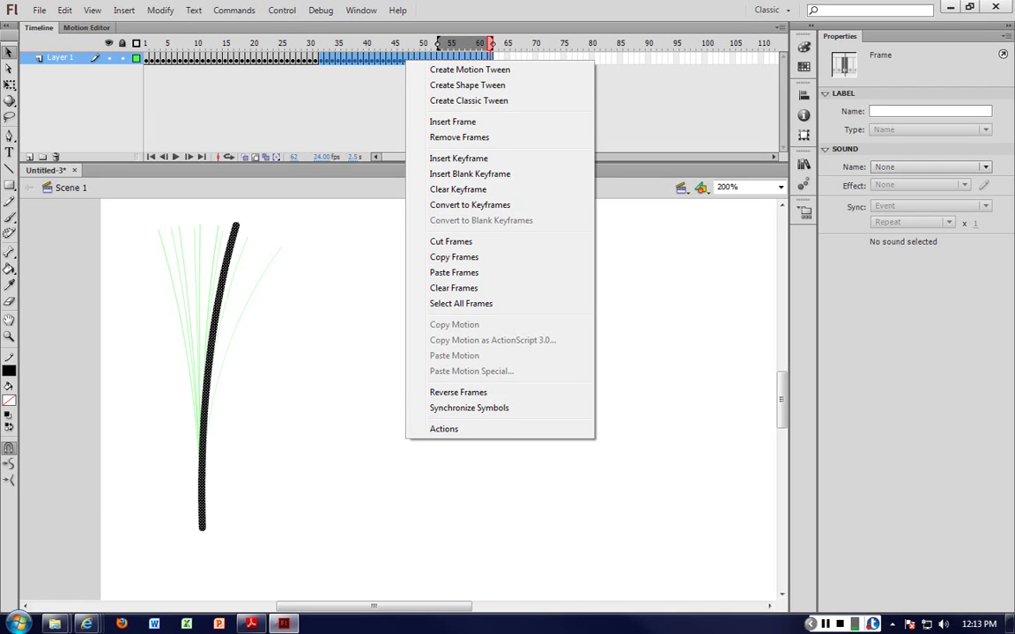
click(480, 392)
click(531, 393)
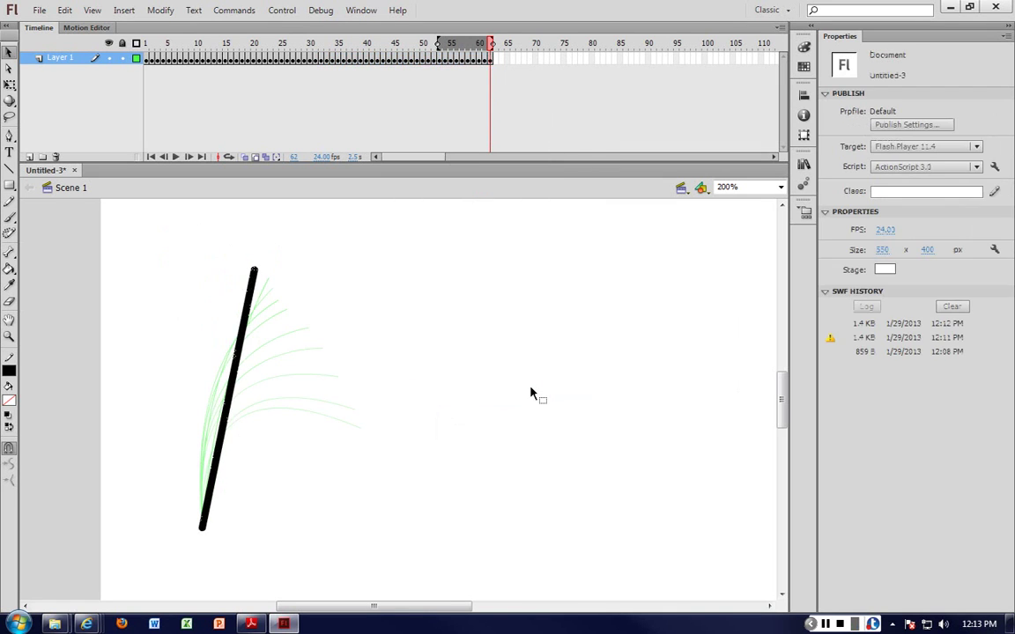
key(ctrl+Return)
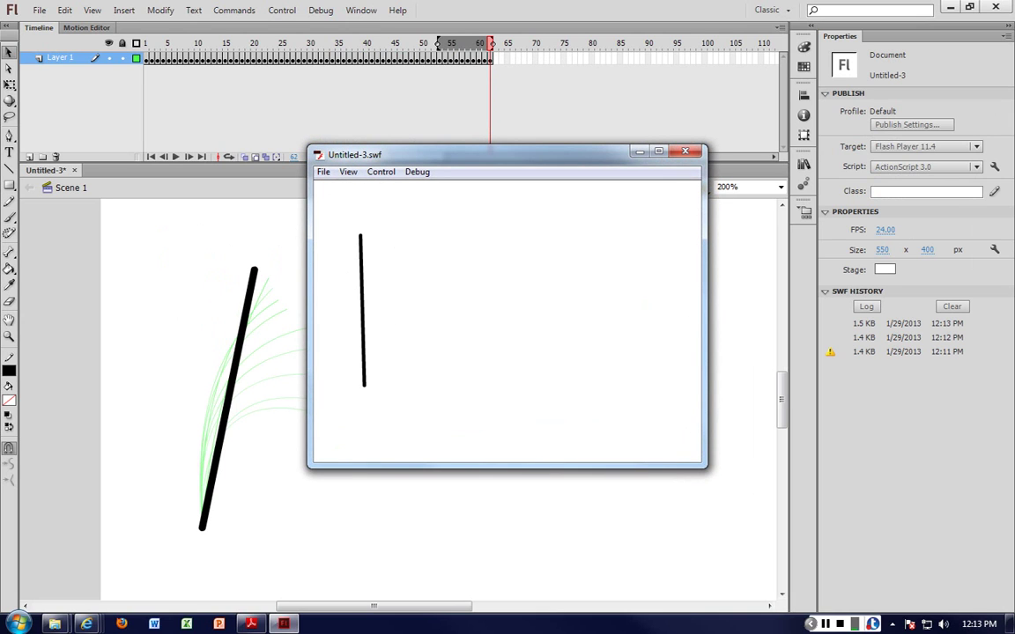
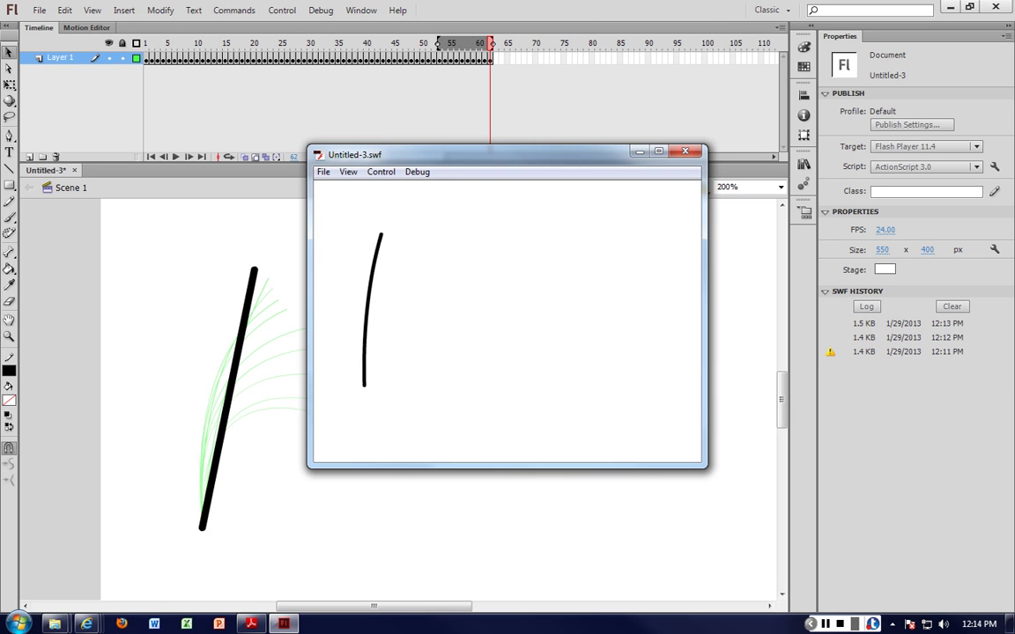
click(684, 151)
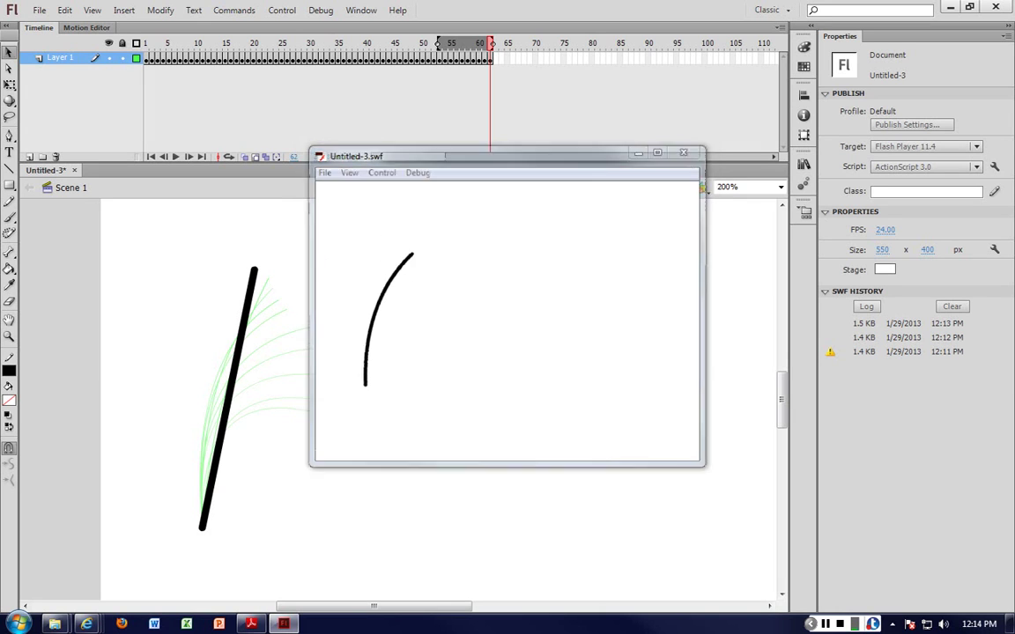
Step: Add a new layer and rename the animated line's layer bamboo
click(29, 156)
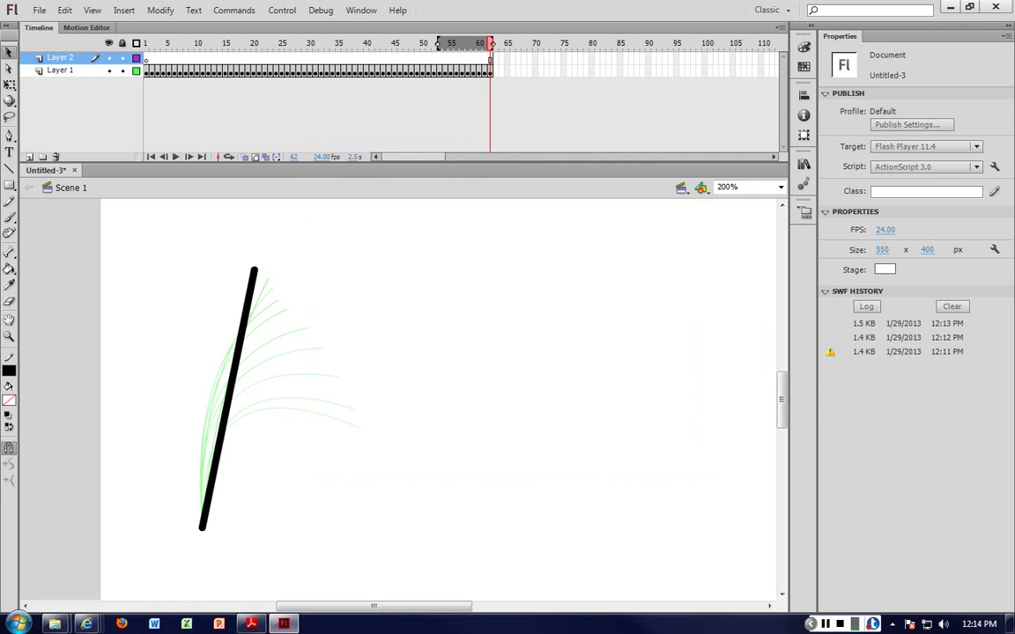
click(60, 57)
double_click(64, 71)
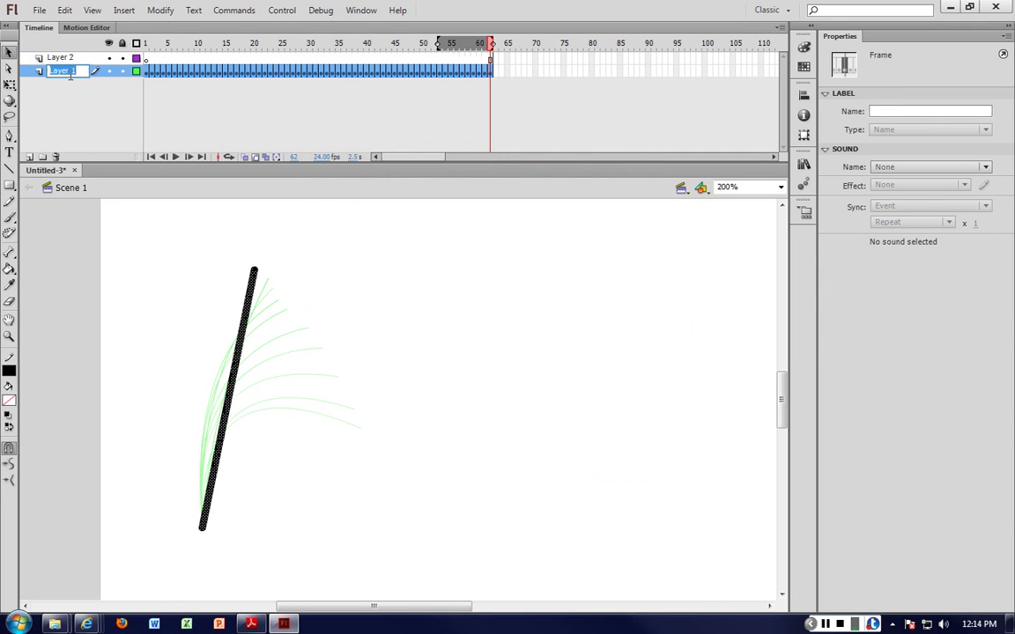
text(bamboo)
key(Return)
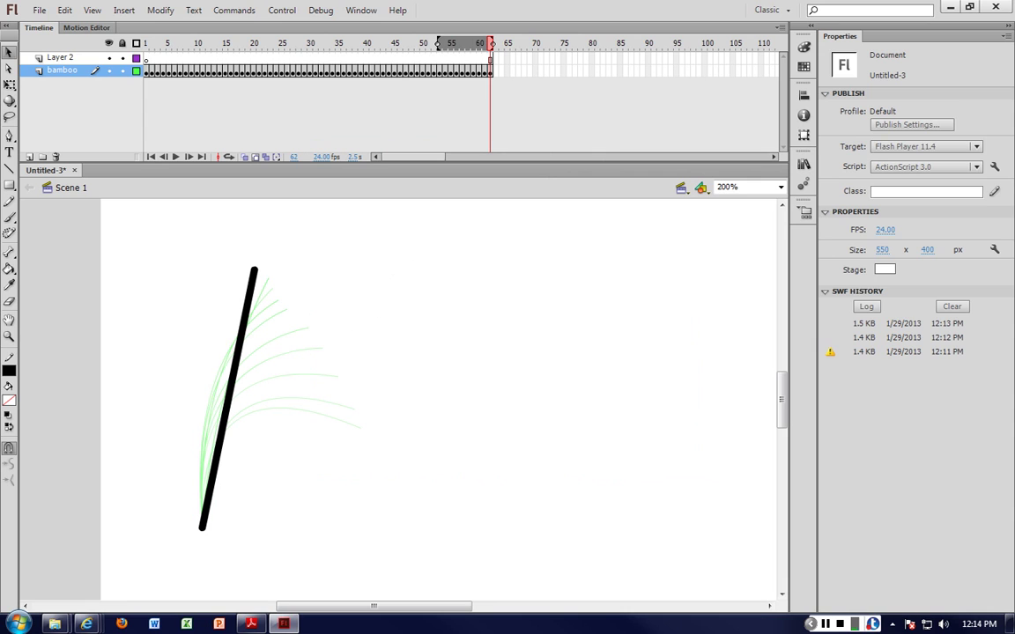
Step: Place the empty layer beneath bamboo under the name shadow, and test the movie
drag(60, 57, 61, 75)
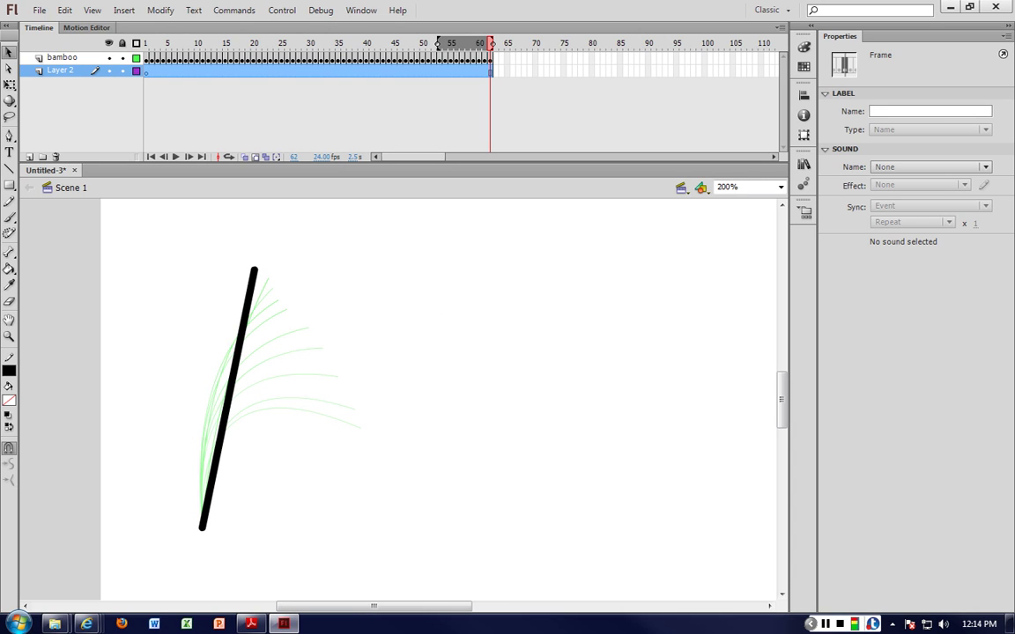
double_click(60, 70)
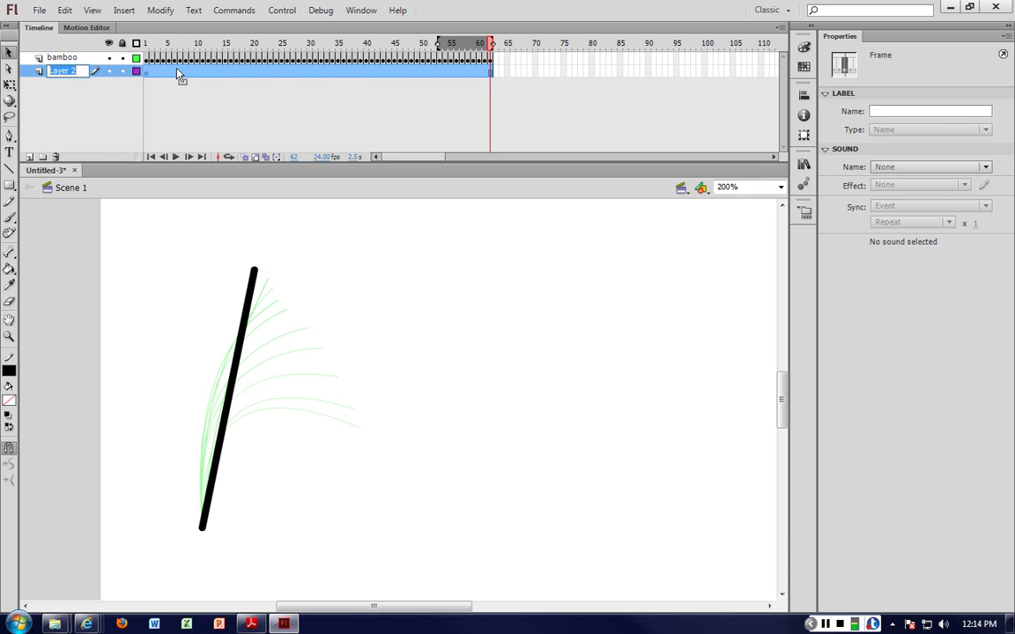
text(shadow)
key(Return)
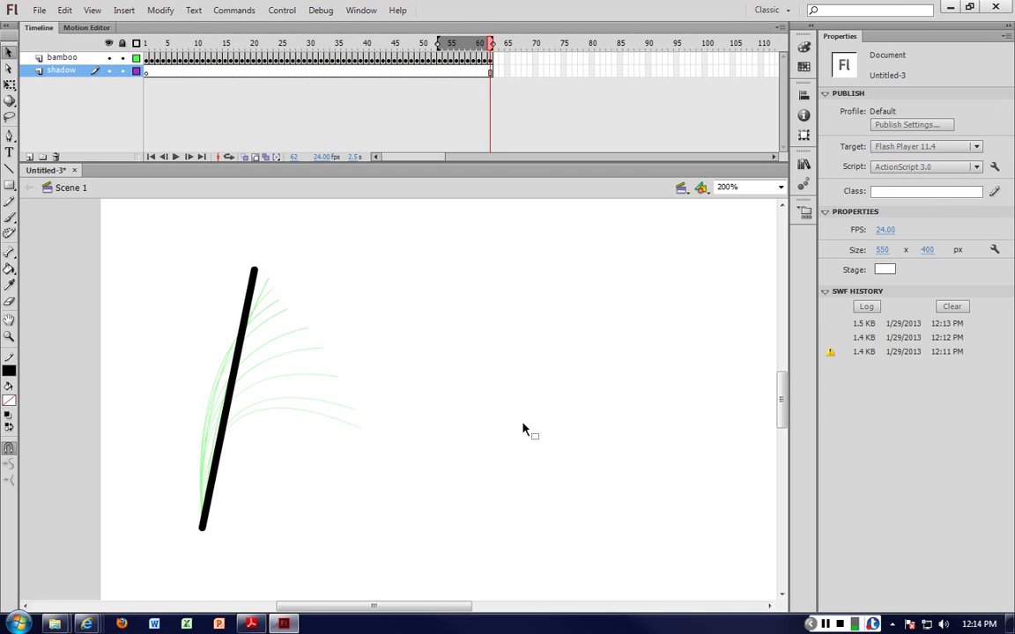
key(ctrl+Return)
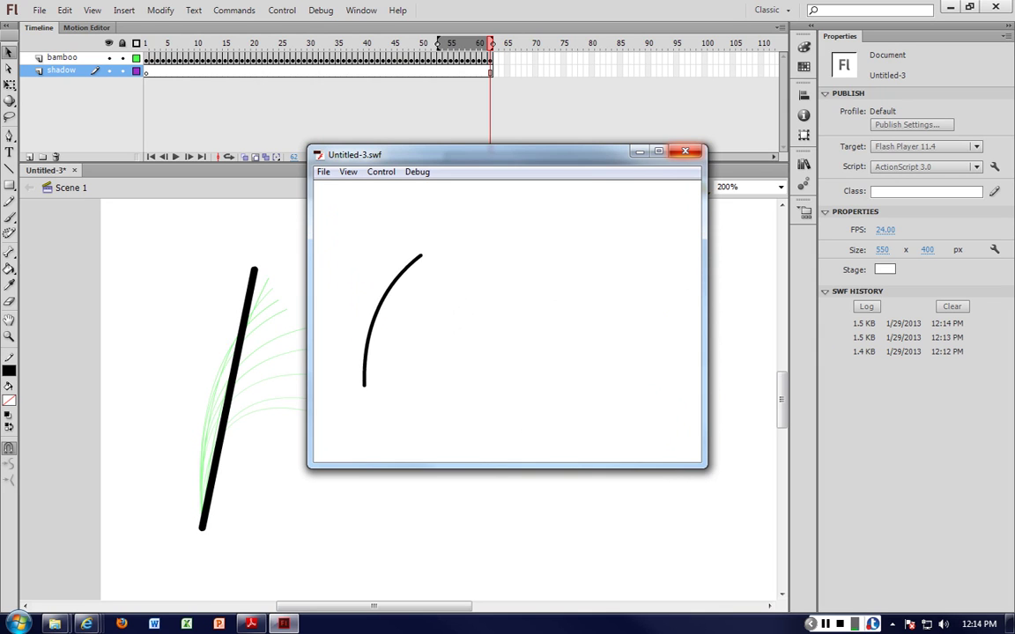
click(684, 150)
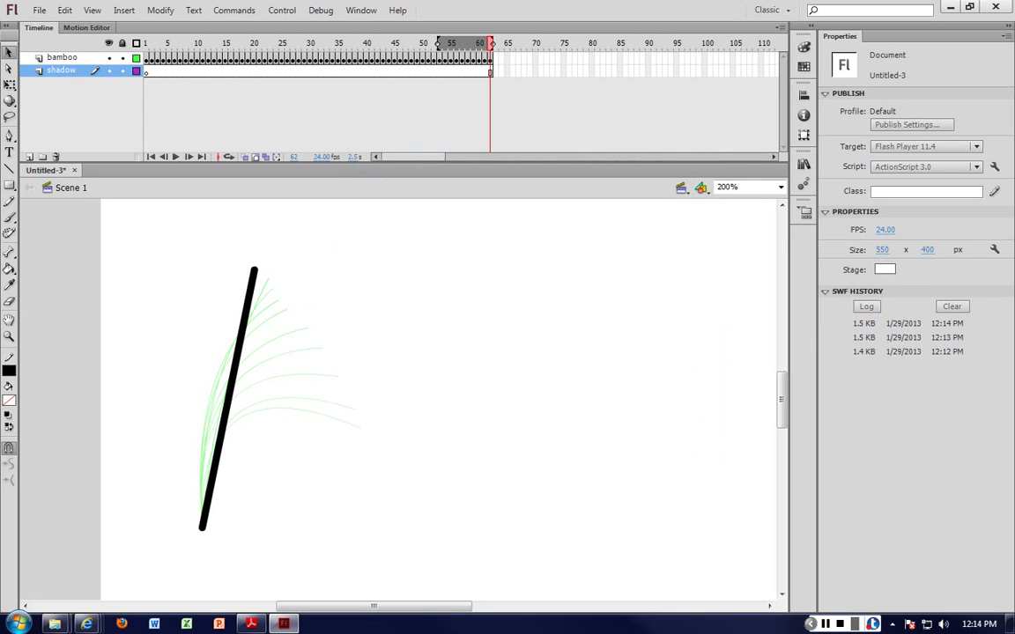
Step: Insert a keyframe at frame 2 of the shadow layer and turn off onion skinning for frame 1
click(9, 168)
right_click(148, 74)
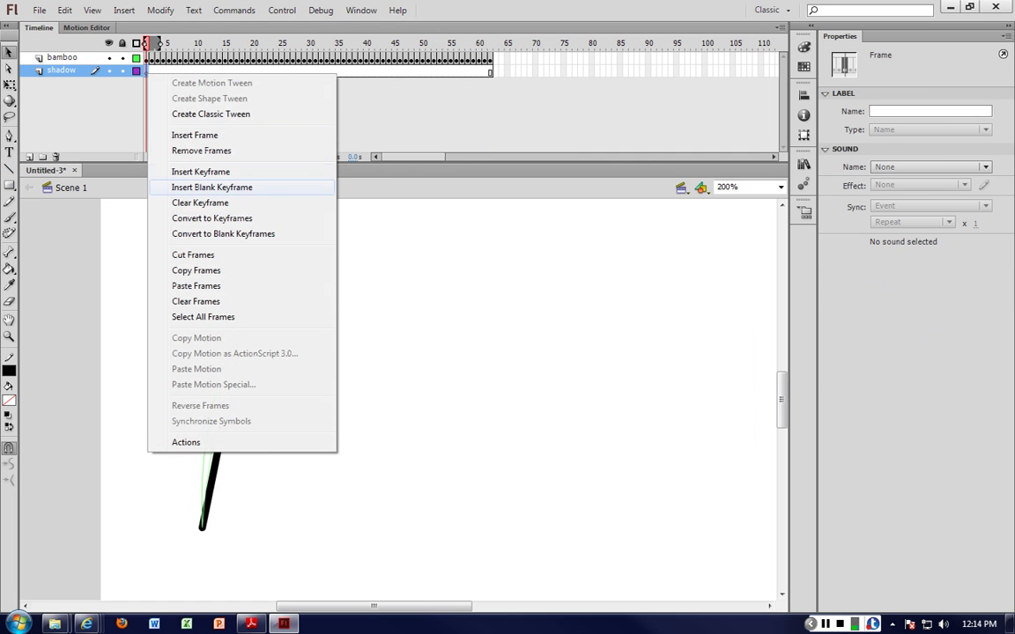
click(201, 171)
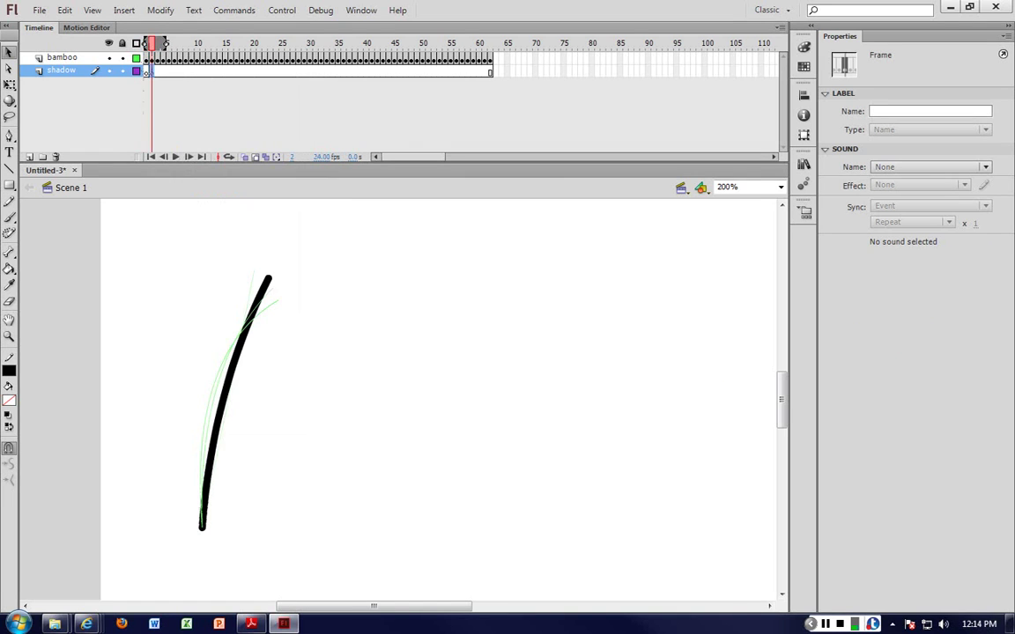
click(148, 72)
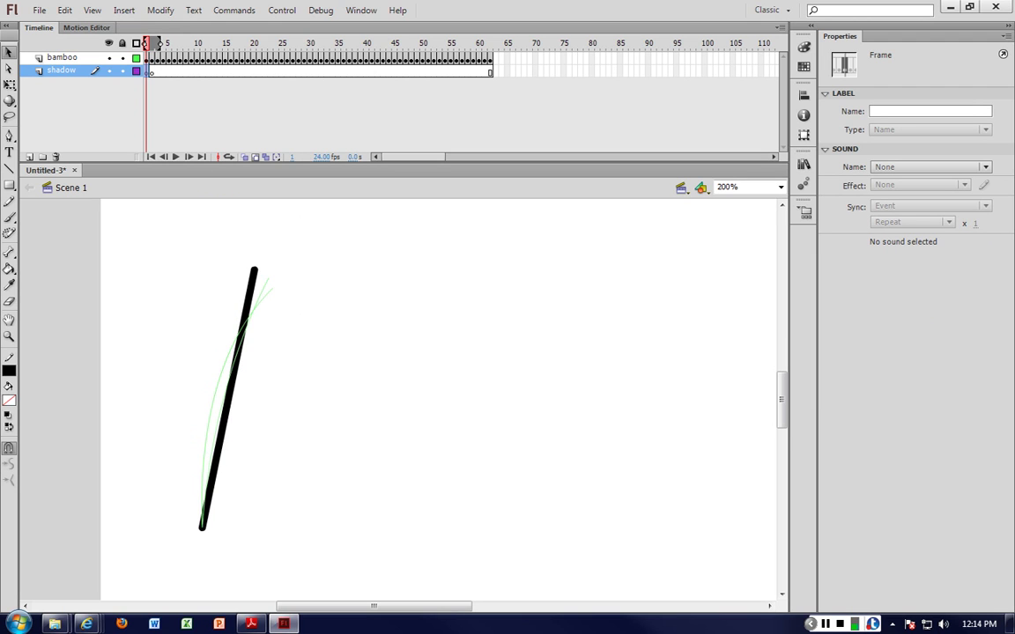
click(245, 156)
click(256, 157)
click(256, 157)
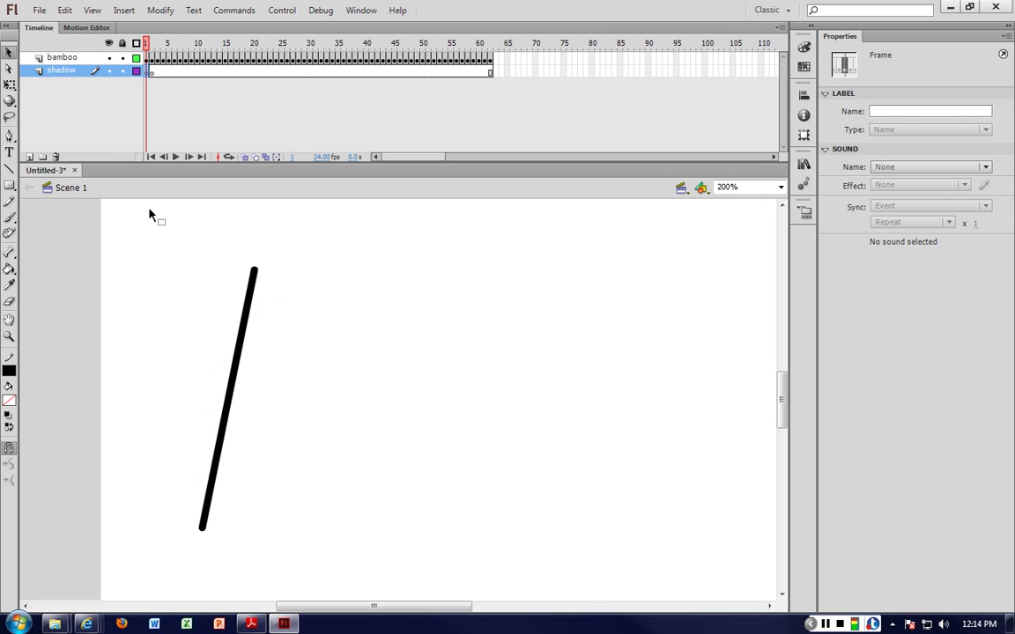
Step: Draw a horizontal line about 29.5 px wide rightward from the bamboo's base in shadow frame 1 and colour its stroke dark gray
click(9, 168)
drag(203, 532, 249, 533)
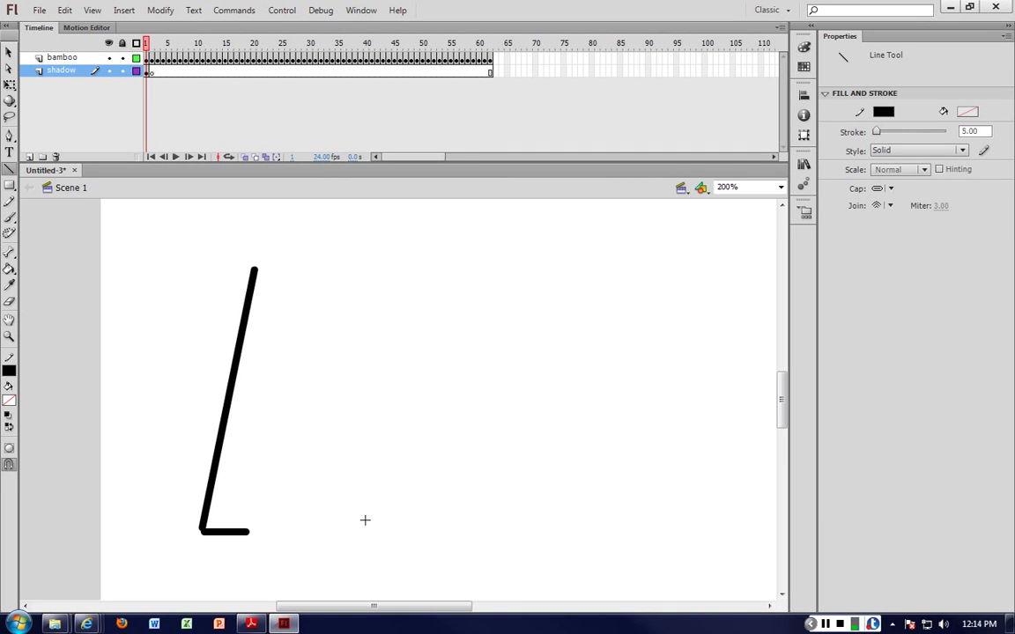
click(9, 53)
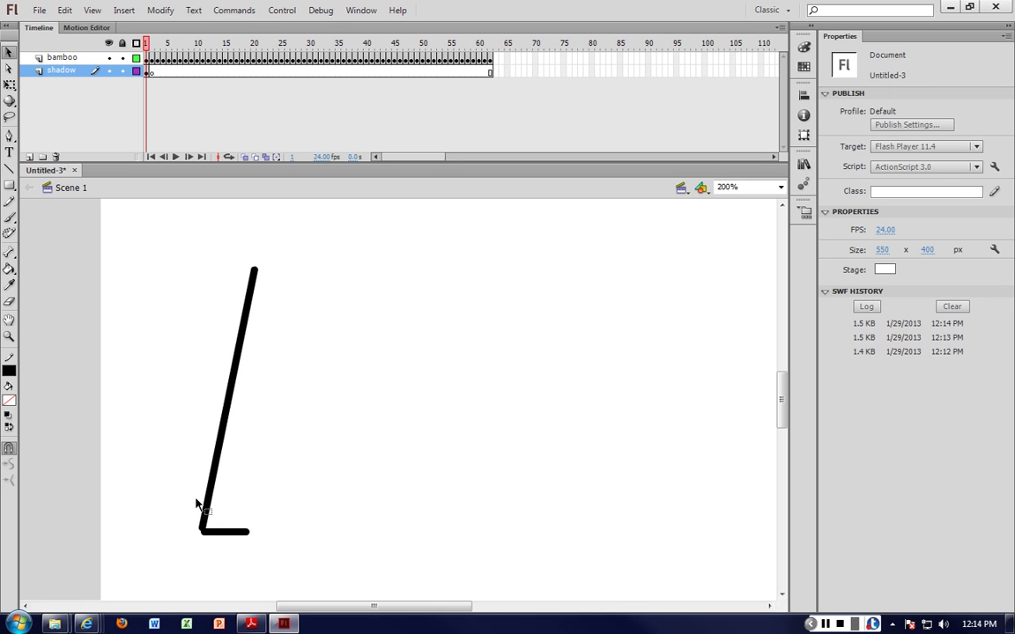
click(227, 532)
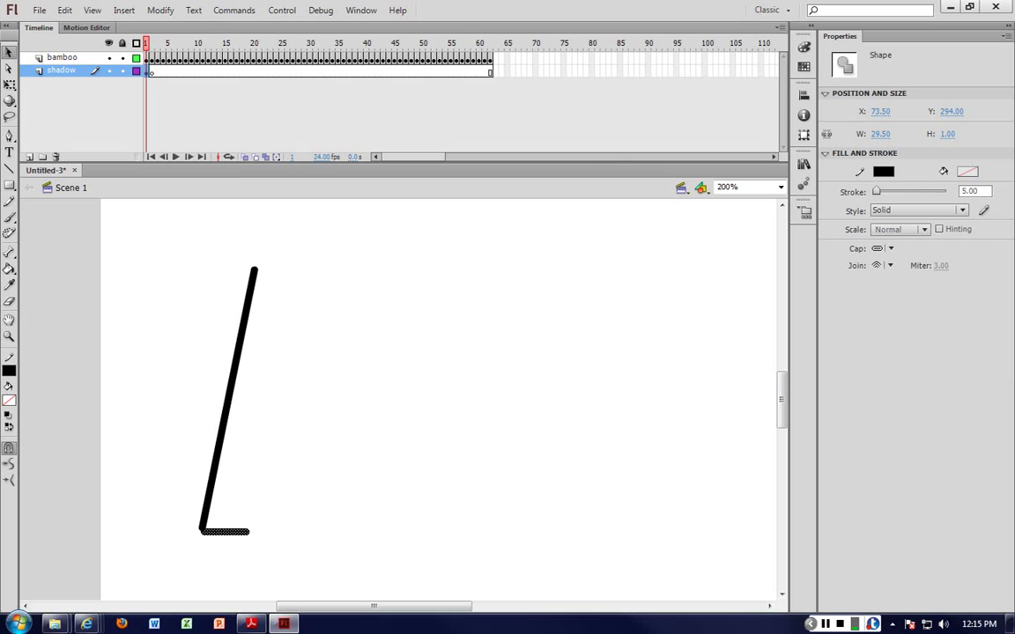
click(882, 171)
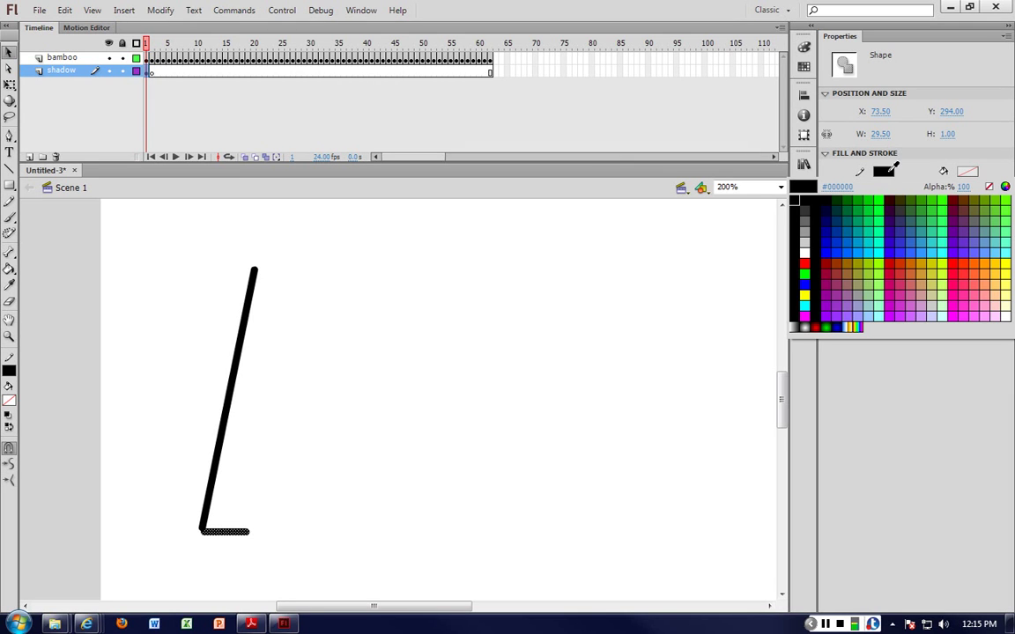
click(812, 236)
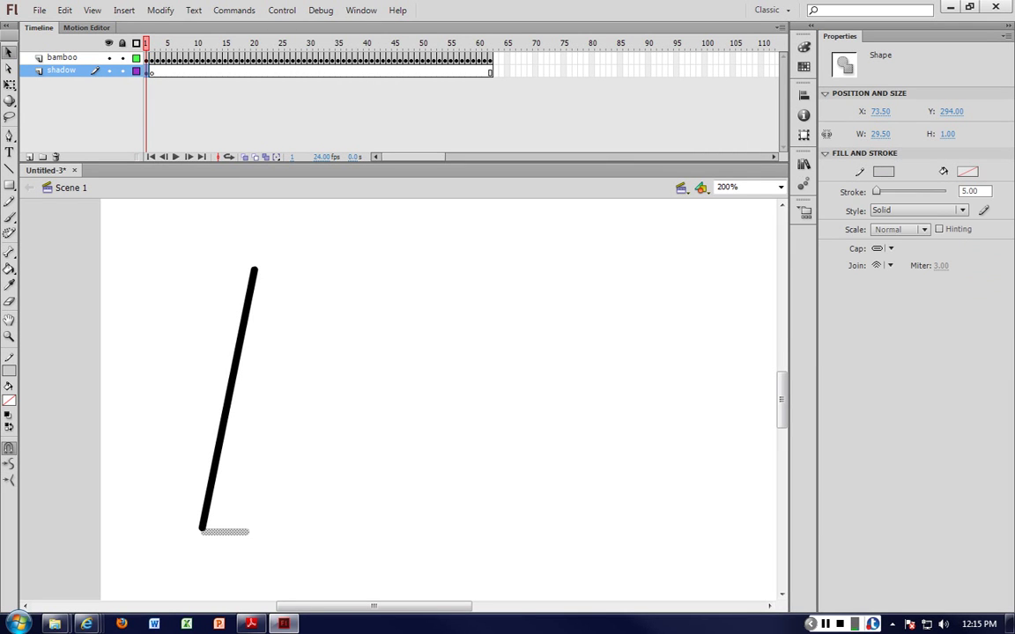
click(882, 171)
click(811, 220)
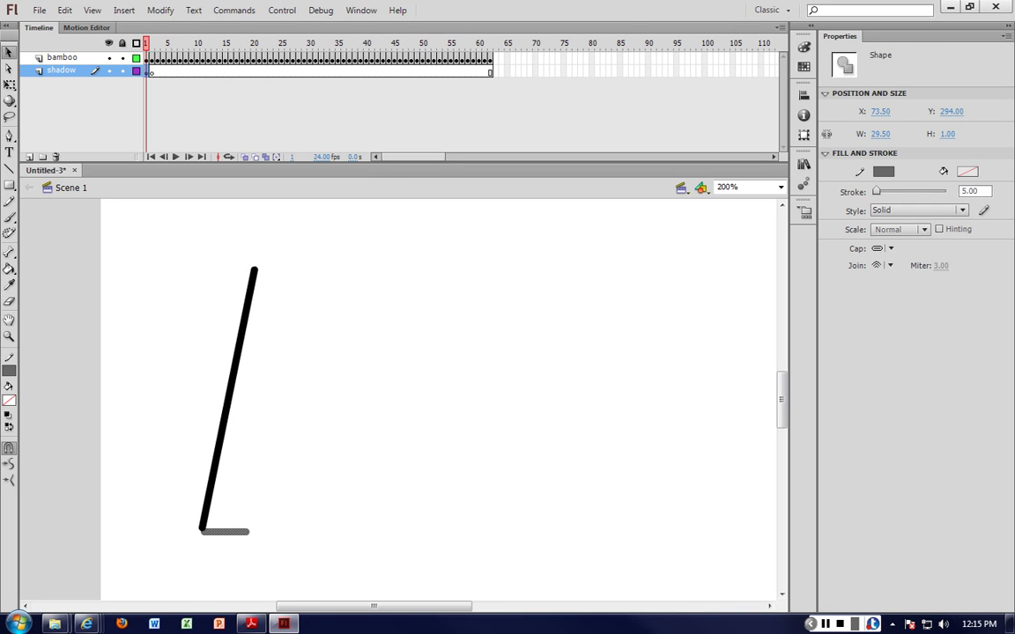
click(343, 439)
click(220, 532)
click(918, 210)
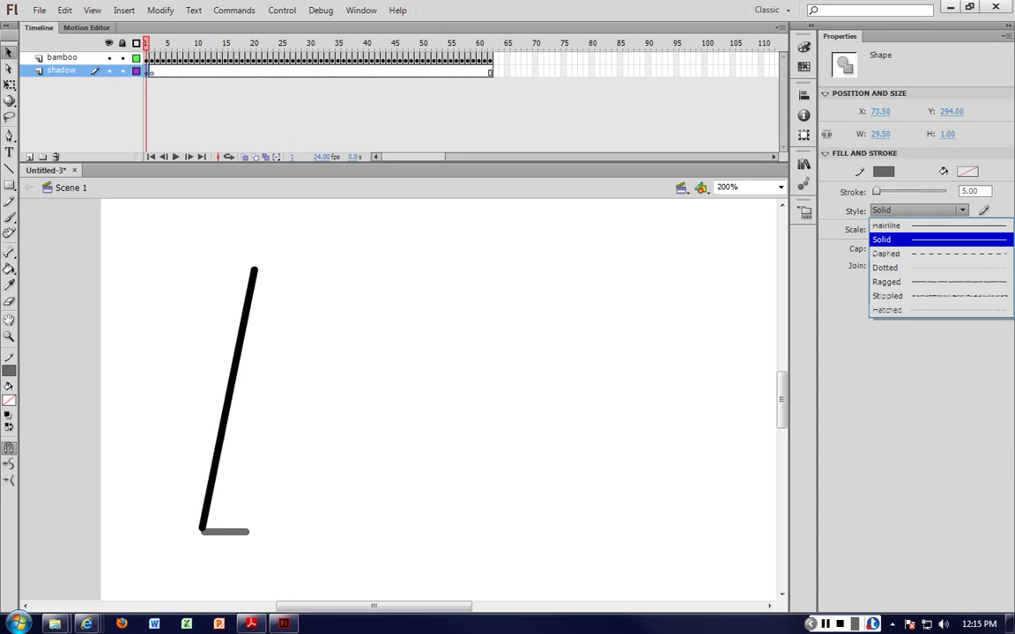
click(688, 366)
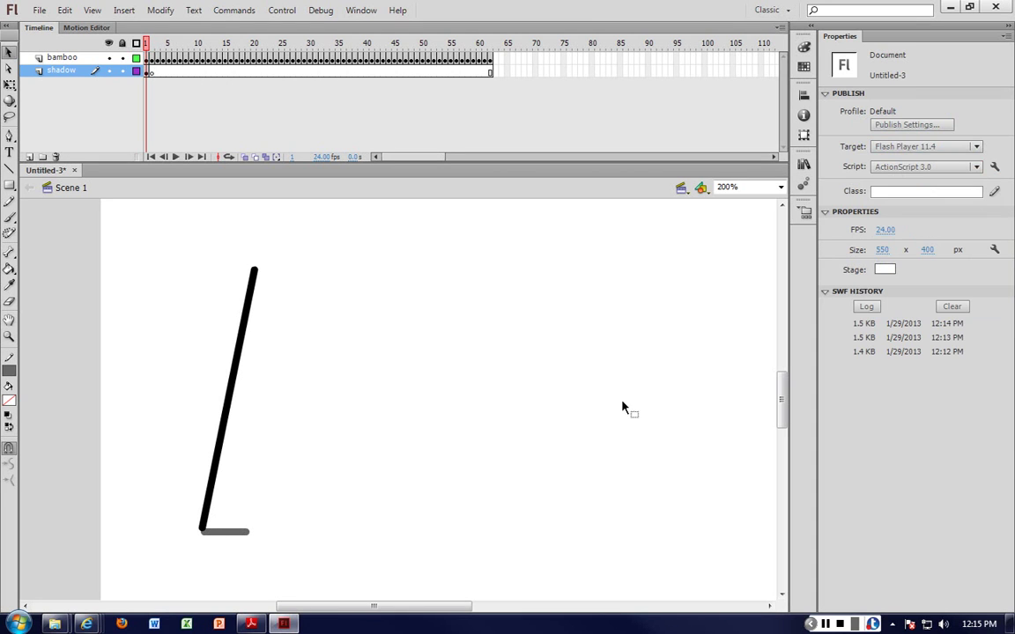
Step: Convert the gray shadow line in frame 1 to a graphic symbol
right_click(233, 532)
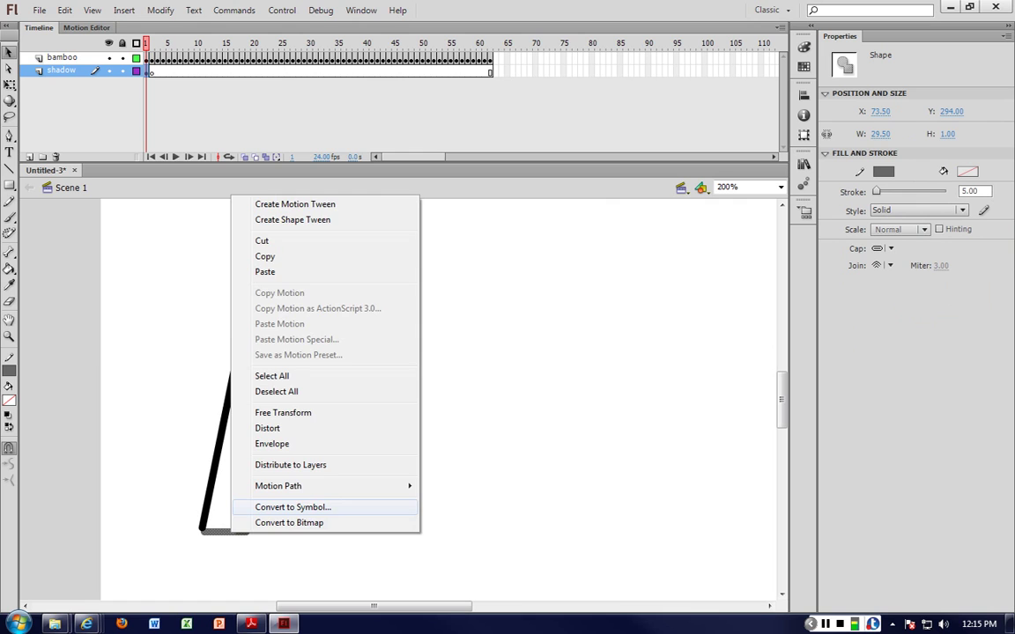
click(291, 508)
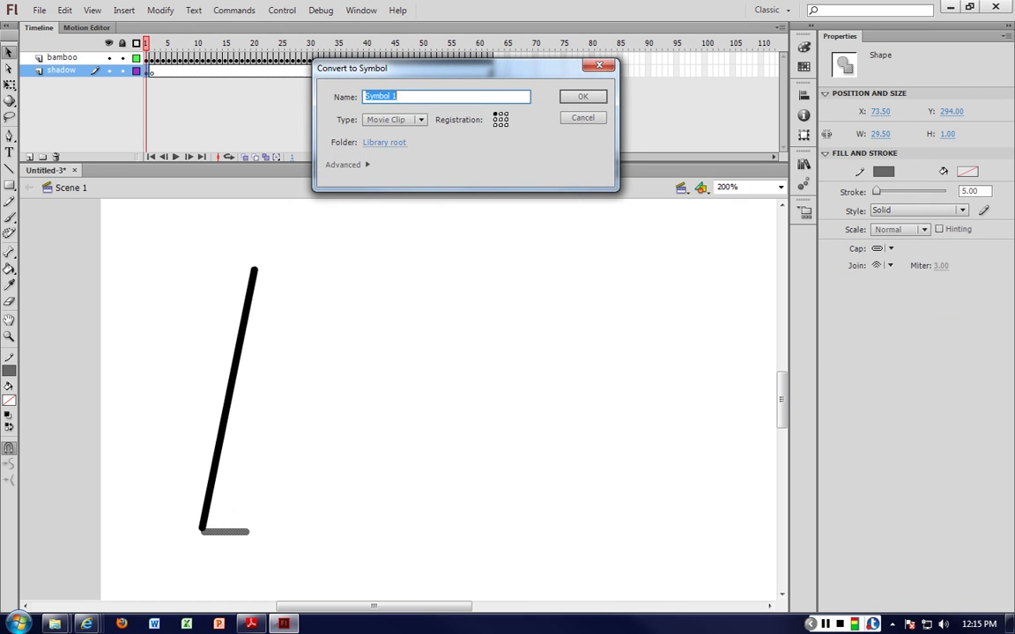
click(395, 120)
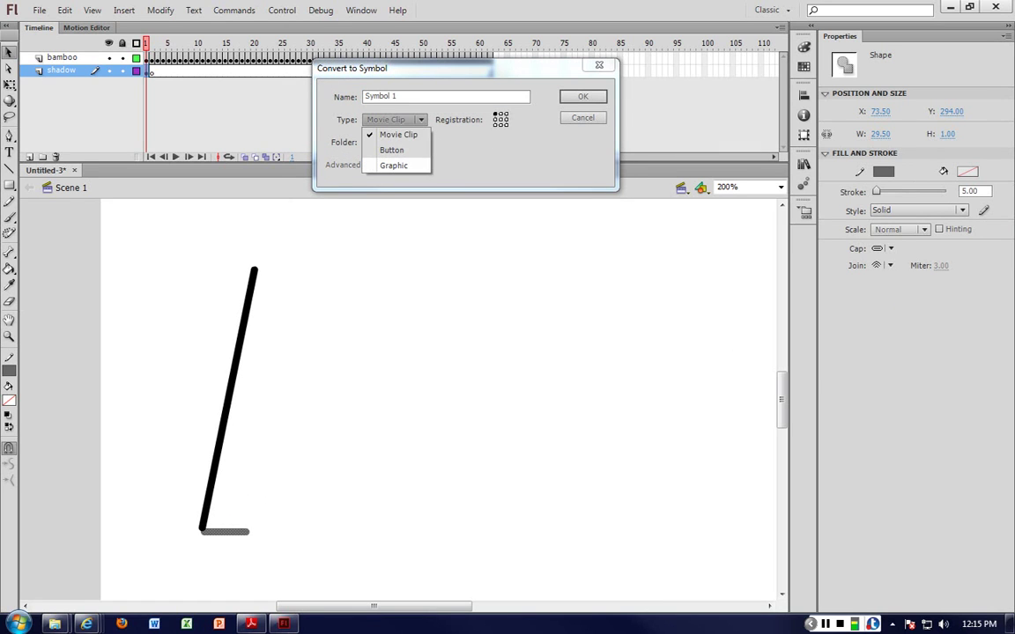
click(394, 165)
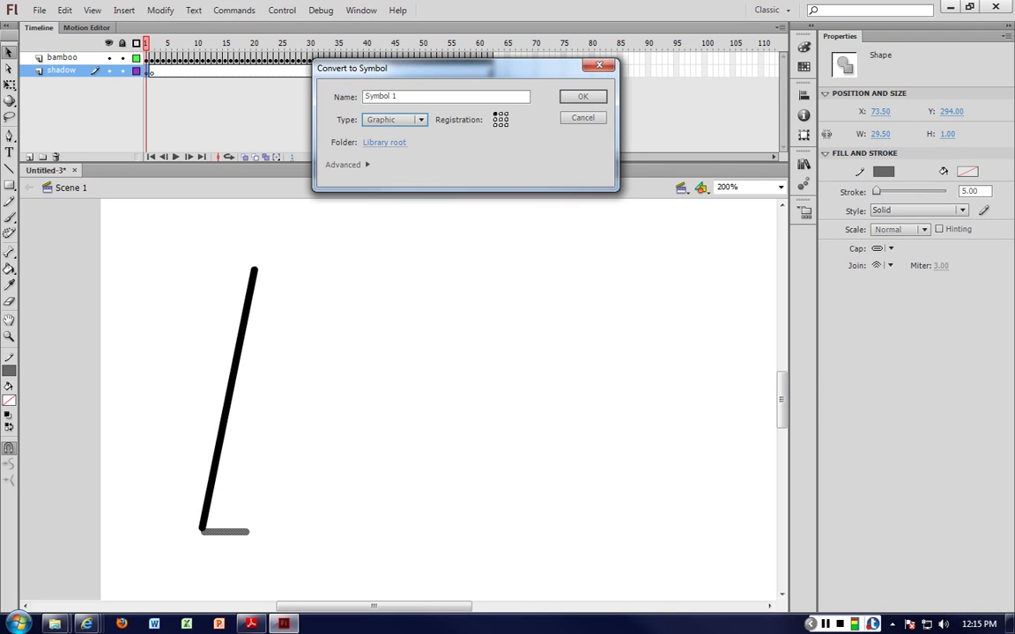
key(Return)
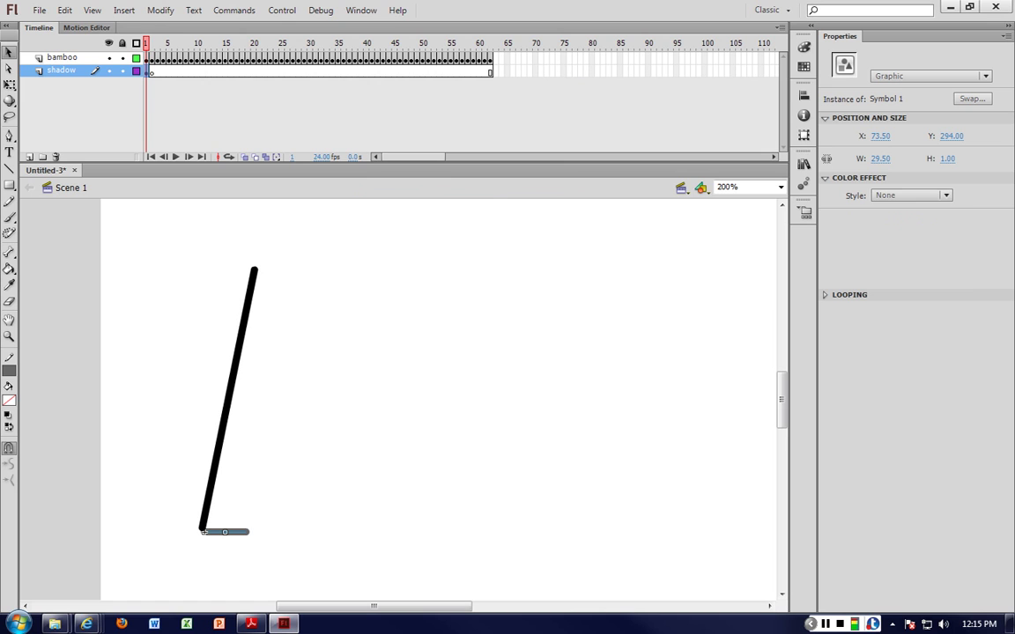
click(911, 195)
click(697, 327)
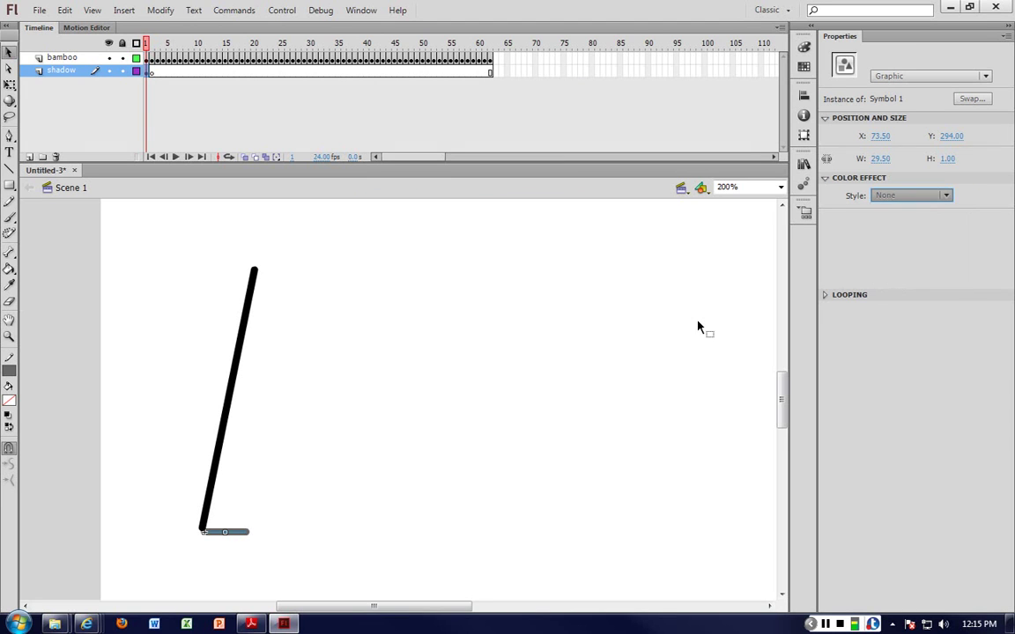
click(698, 328)
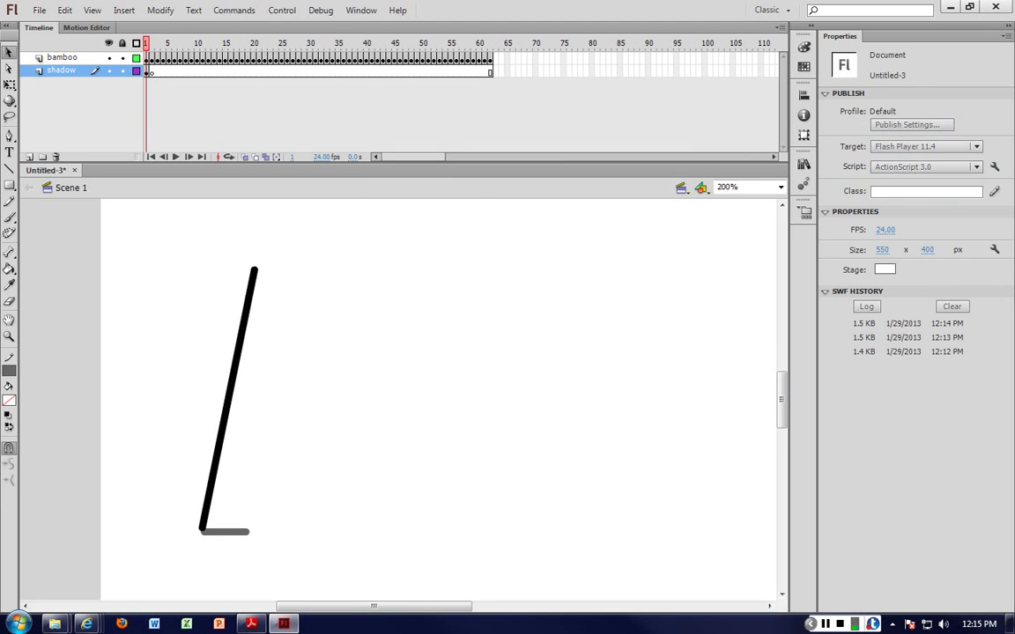
Step: Replace the shadow with a shorter horizontal line about 20.5 px wide at the bamboo's base and give its stroke a darker gray
click(238, 533)
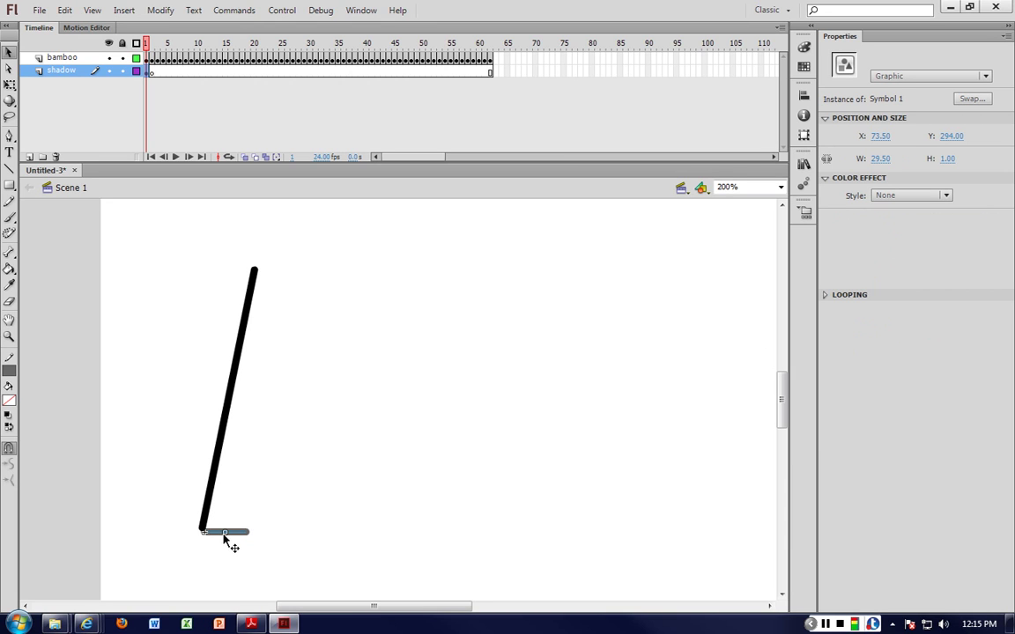
key(Delete)
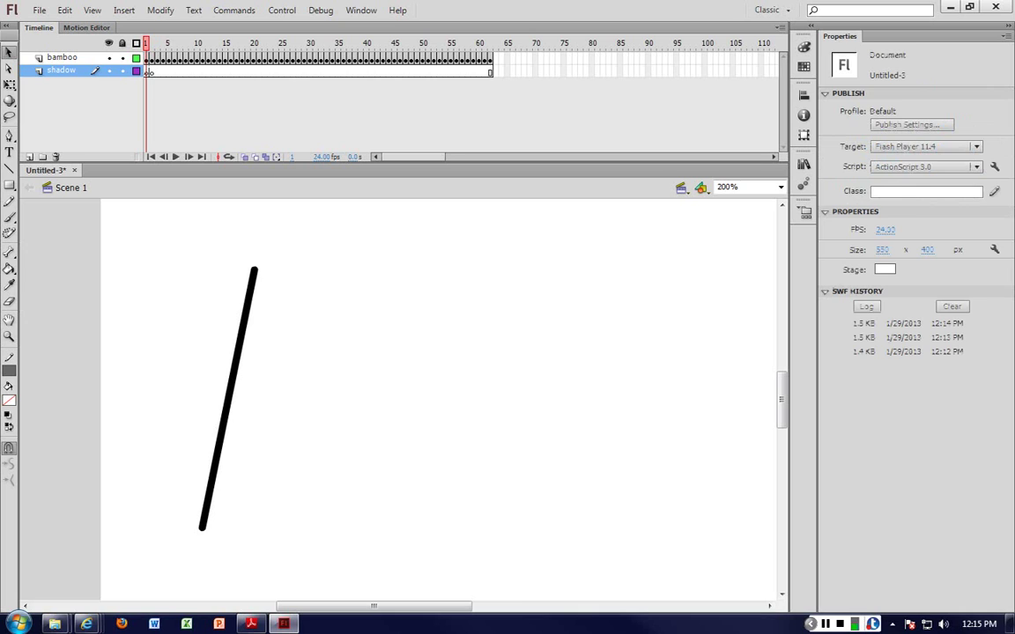
click(9, 167)
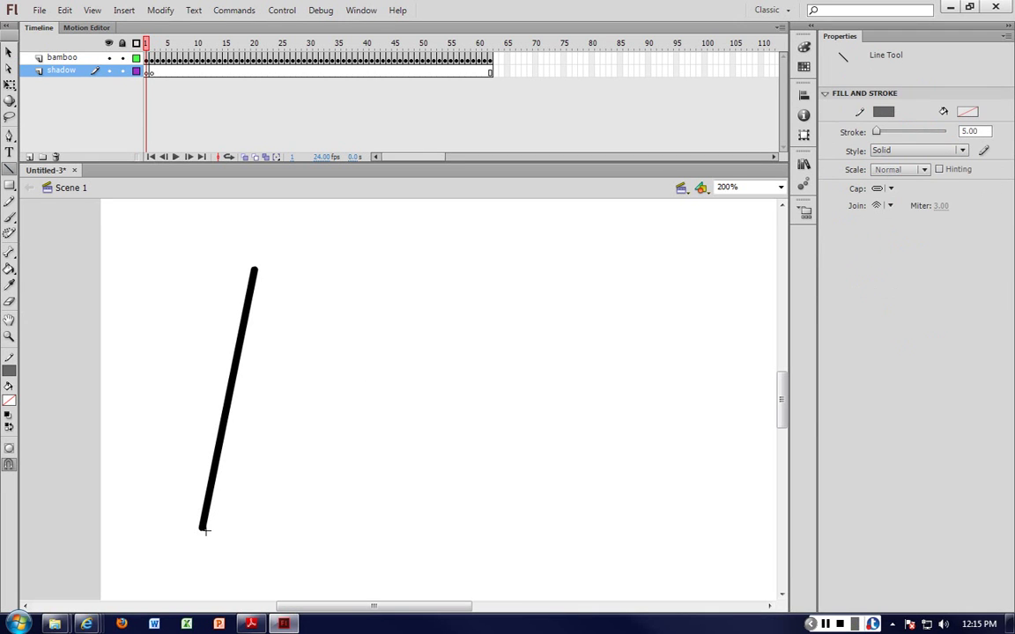
drag(208, 531, 238, 531)
key(v)
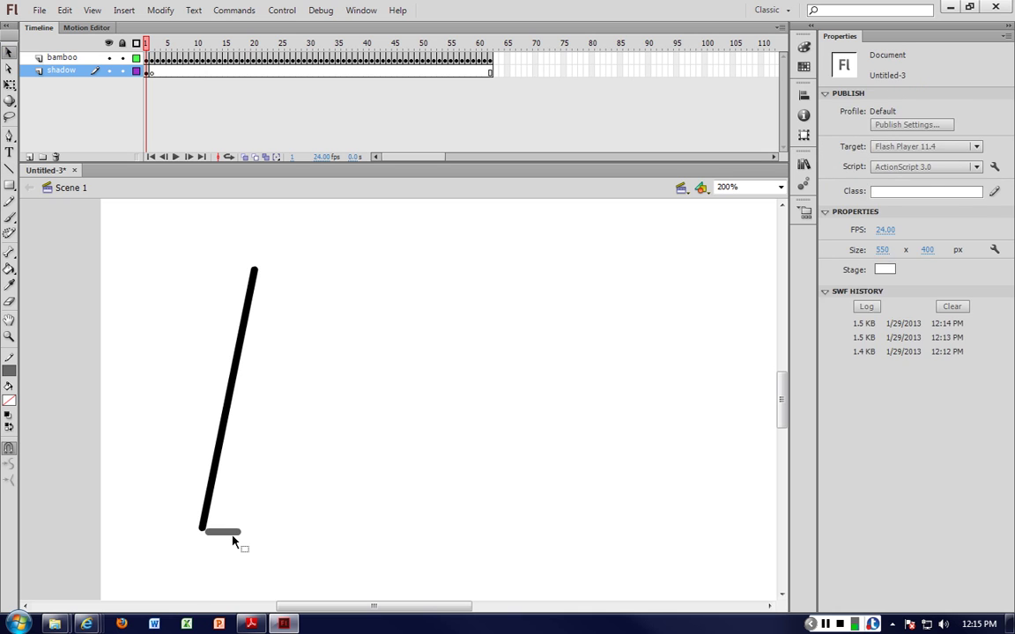
click(233, 534)
click(882, 171)
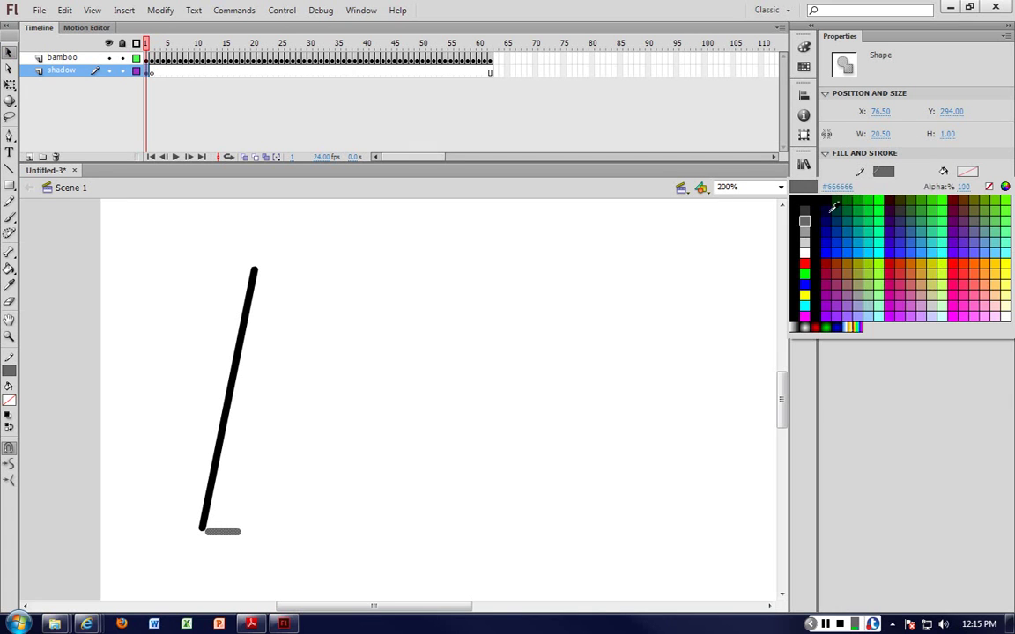
click(806, 214)
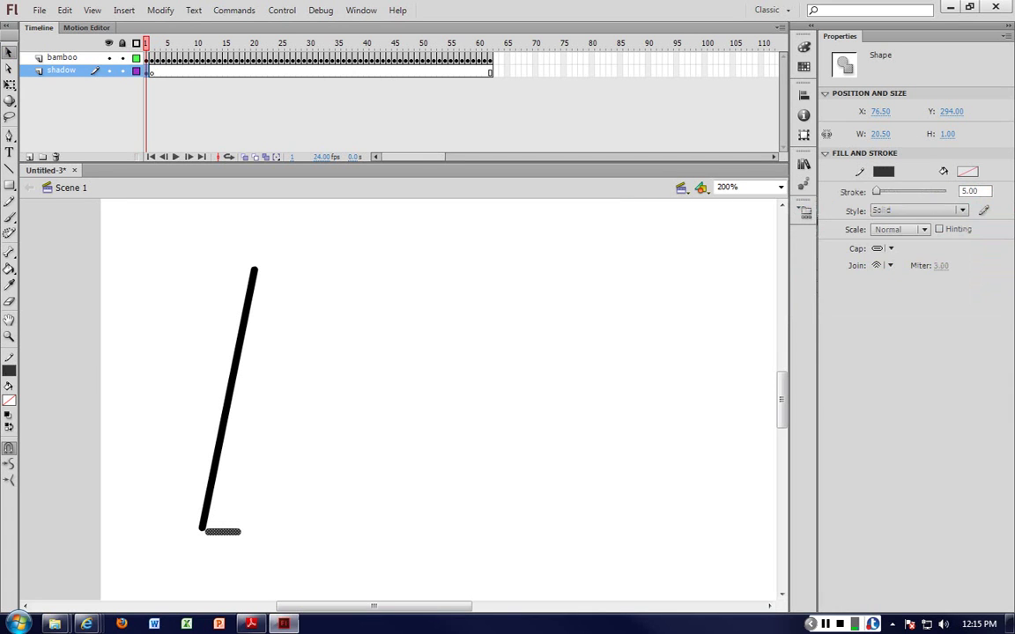
Step: Convert the short shadow line to a movie clip symbol named blur
right_click(221, 533)
click(278, 508)
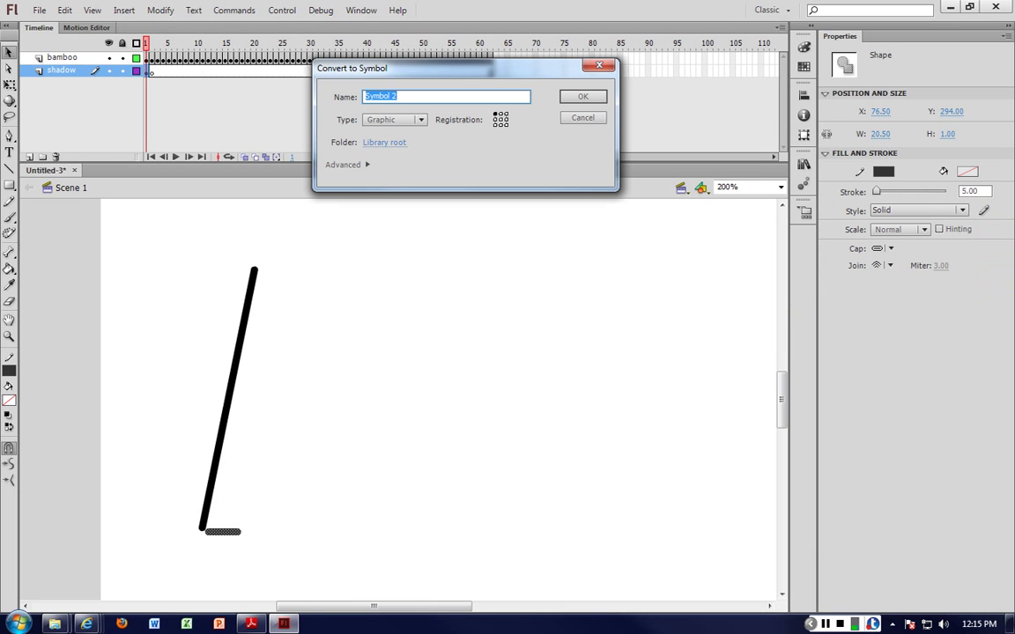
click(394, 119)
click(388, 134)
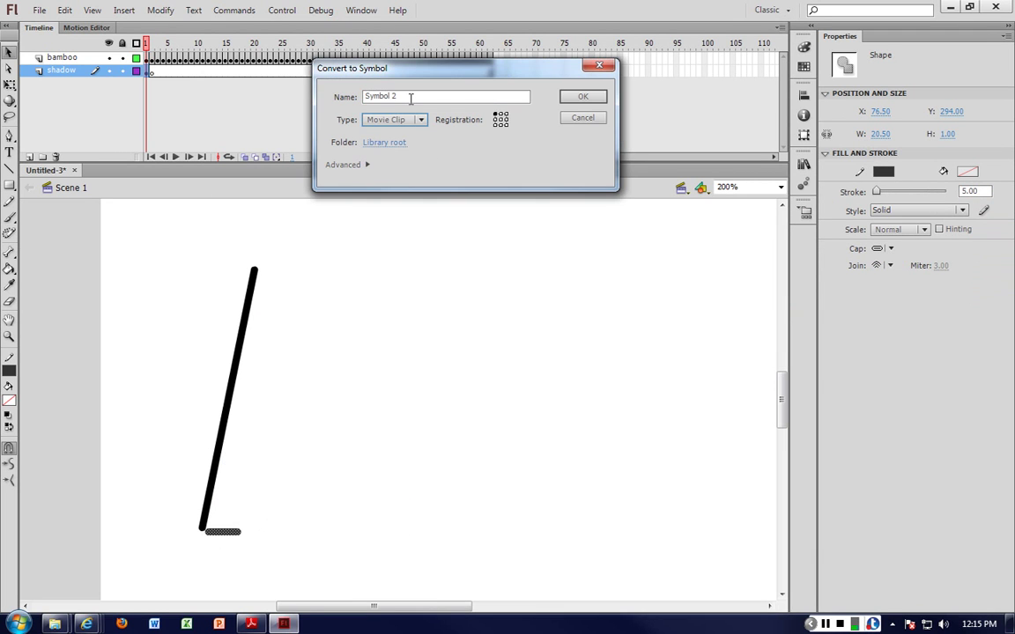
drag(409, 97, 365, 96)
text(b)
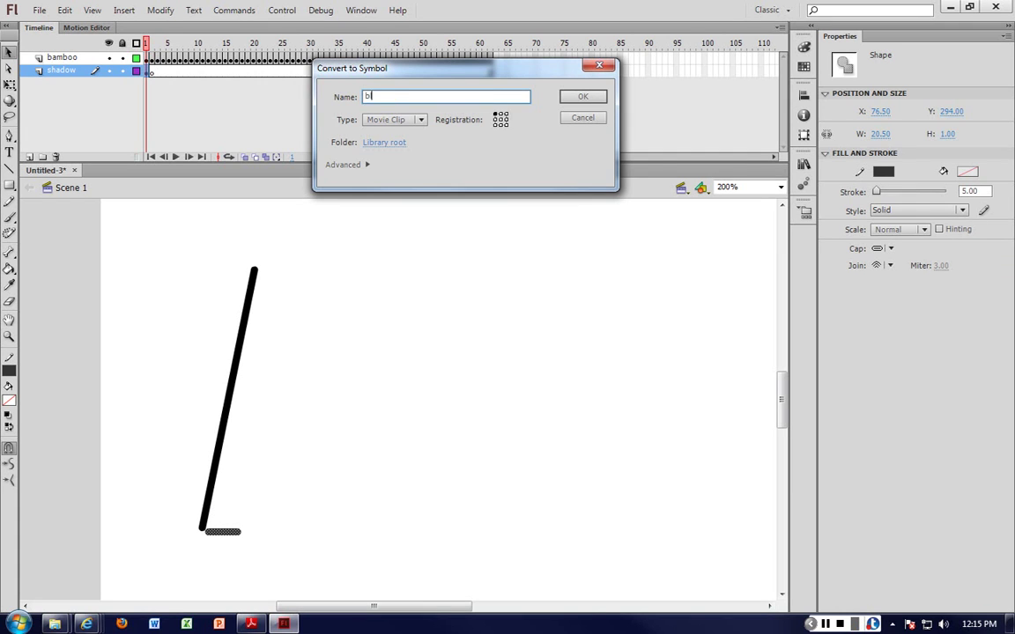
text(lur)
key(Return)
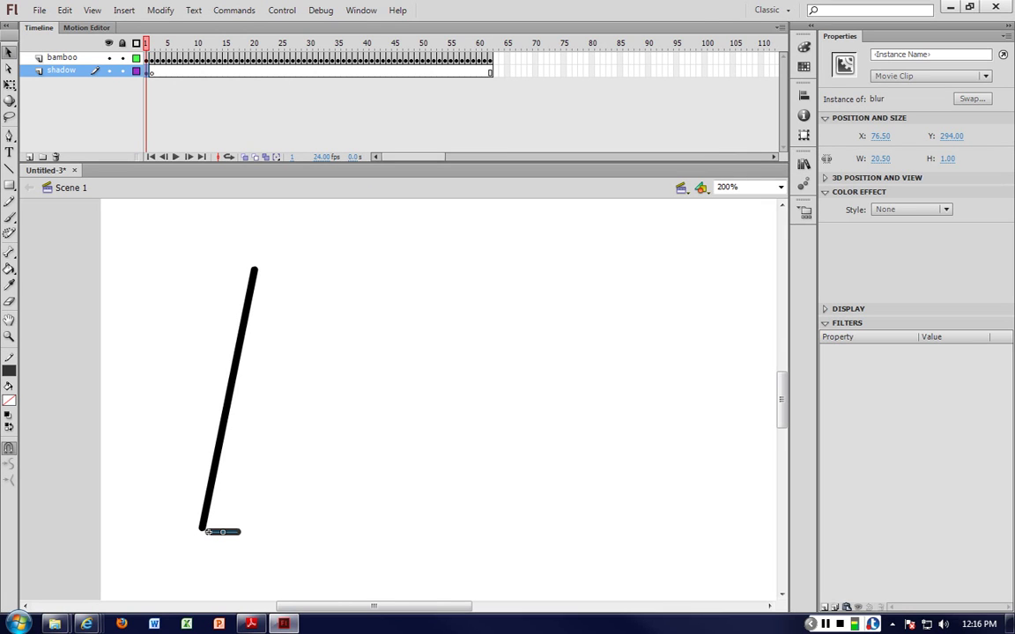
Step: Add a Blur filter to the shadow with unlinked values of 36 px for Blur X and 8 px for Blur Y
click(826, 607)
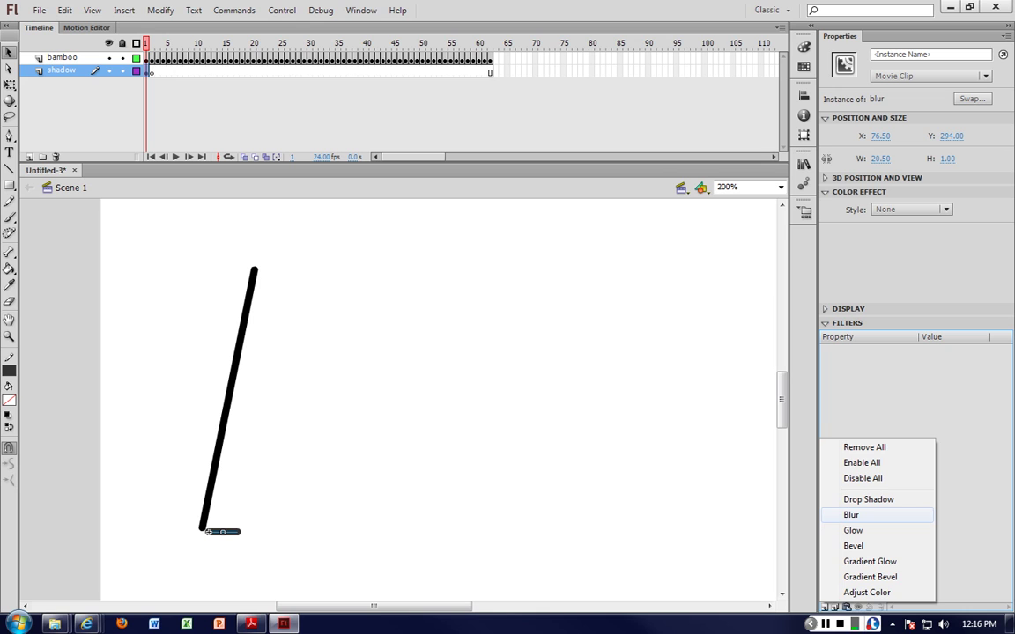
click(851, 515)
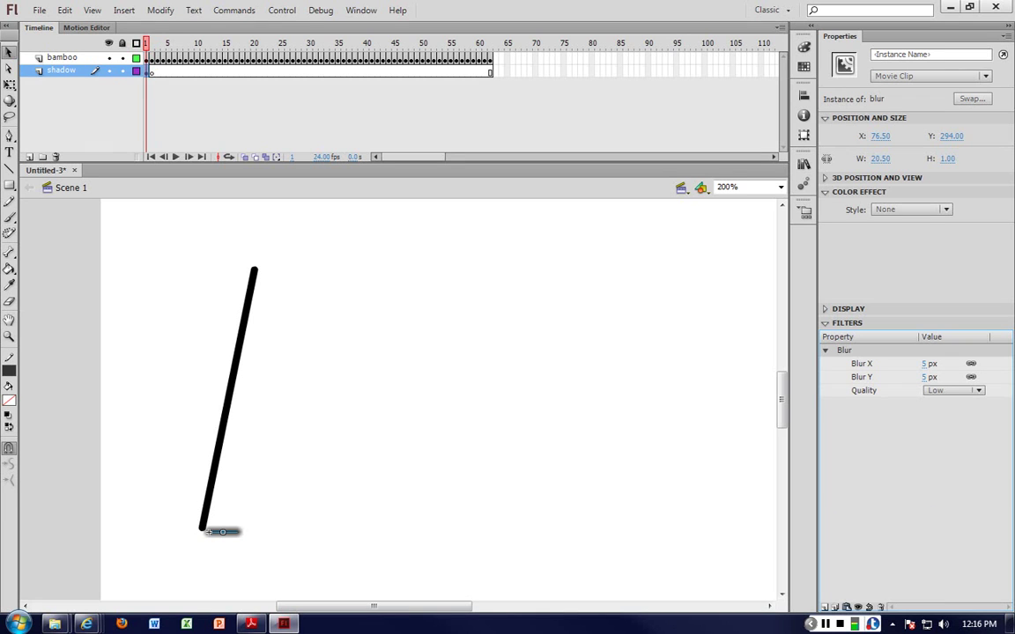
drag(926, 364, 949, 364)
click(971, 364)
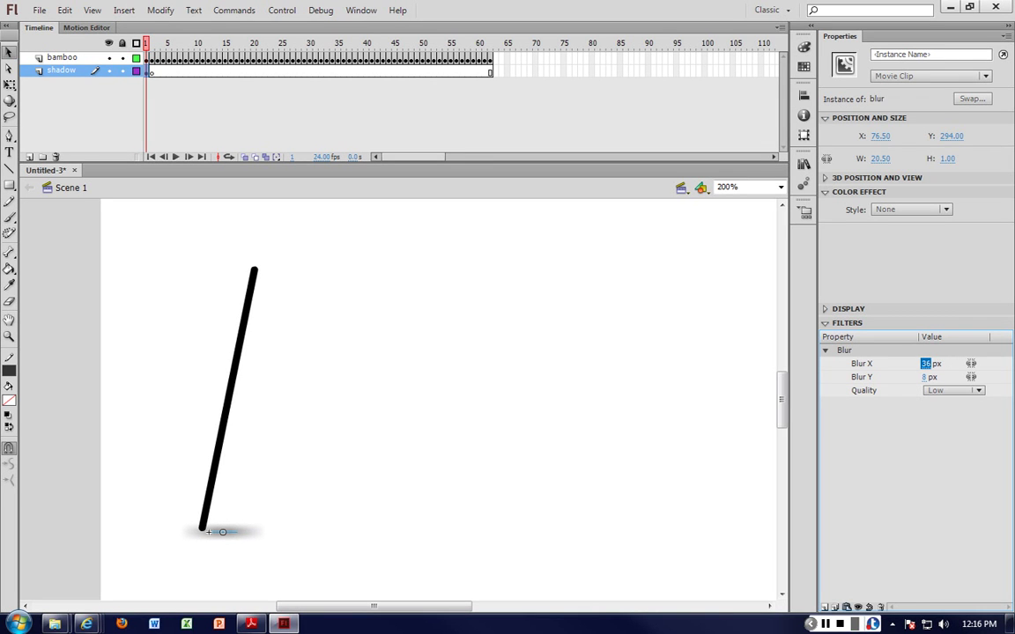
click(552, 480)
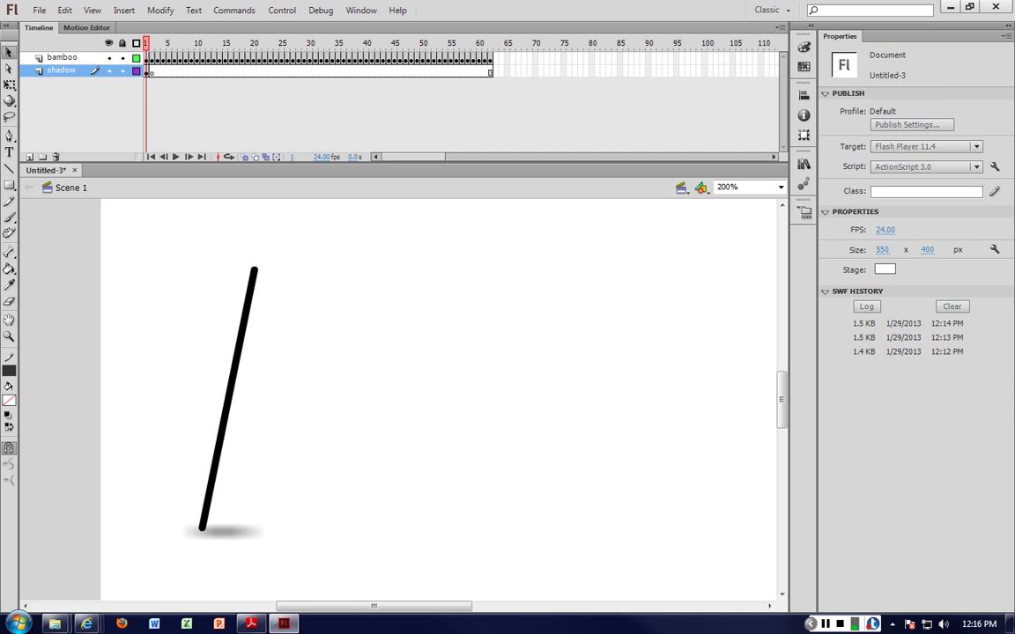
Step: Try to carry the blurred shadow into frame 2 of the shadow layer by inserting a keyframe
click(153, 72)
right_click(156, 74)
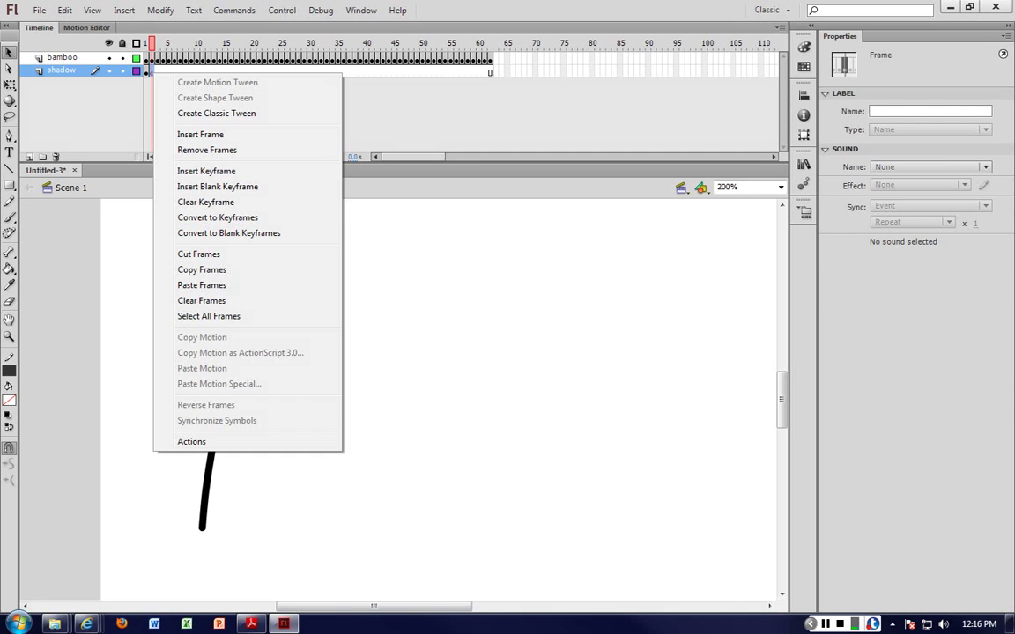
click(211, 170)
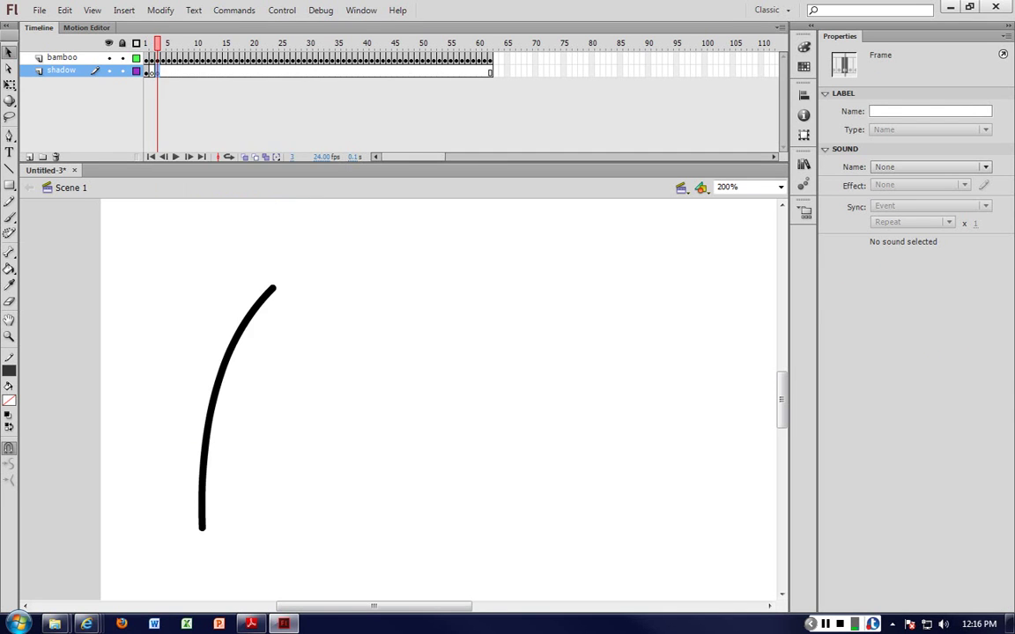
click(151, 74)
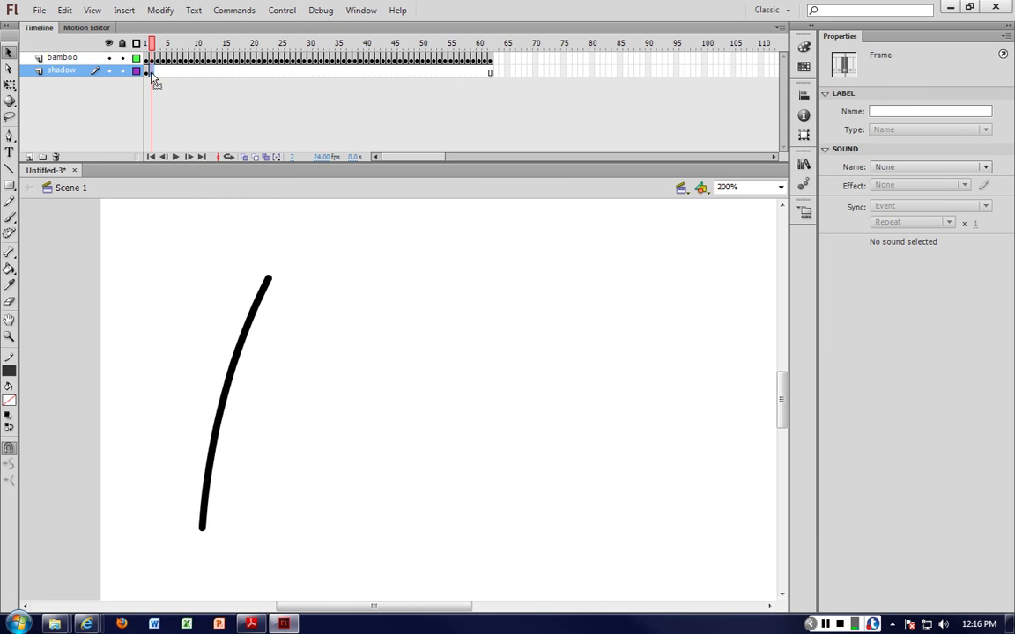
right_click(151, 74)
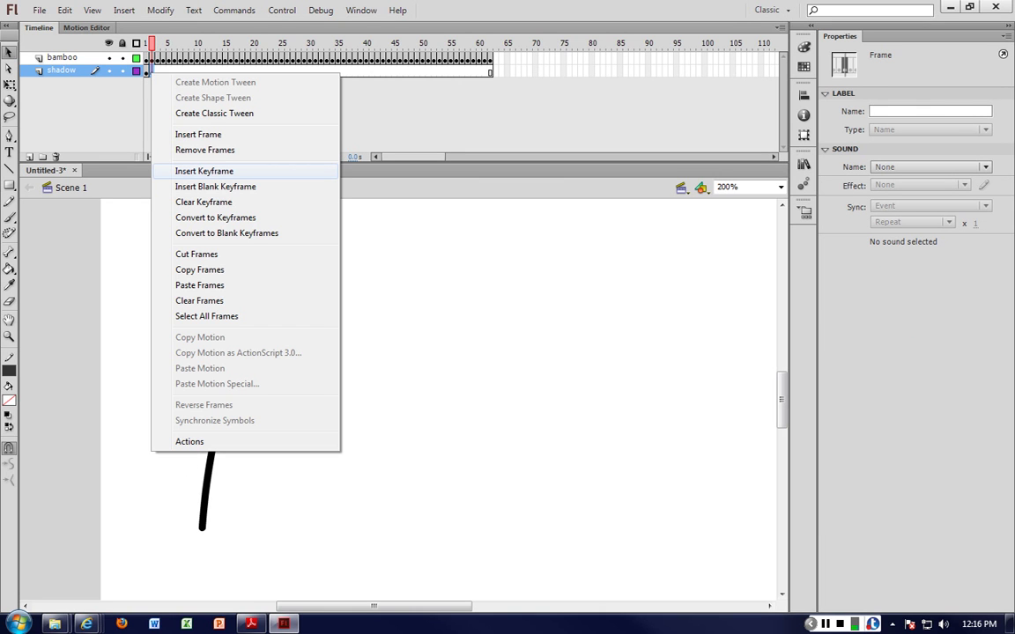
click(204, 171)
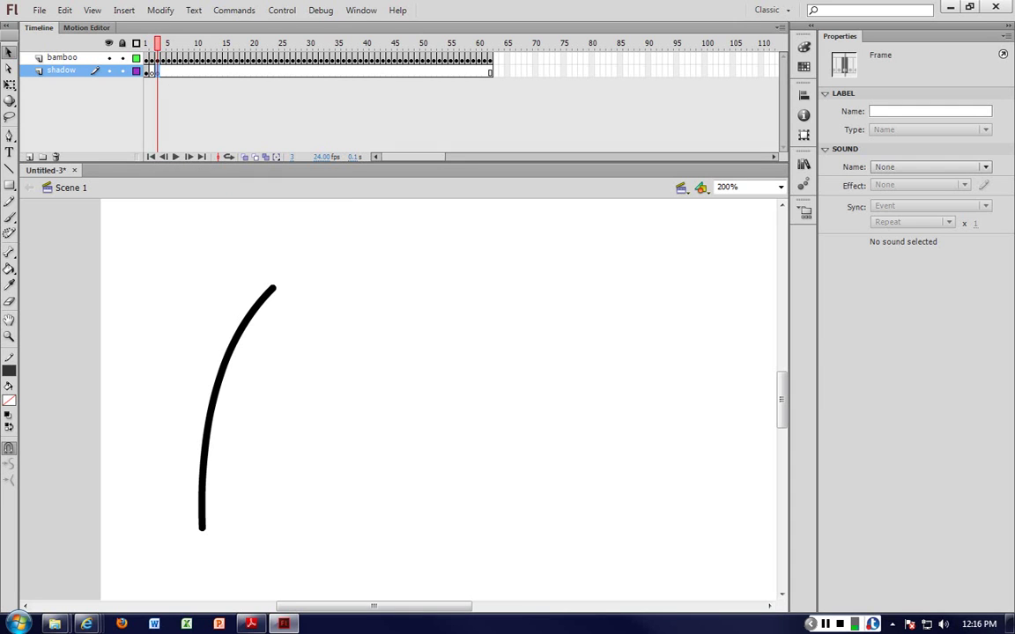
Step: Remove frames 2 to 62 from the shadow layer, keeping only frame 1
click(150, 74)
click(156, 75)
shift+click(490, 74)
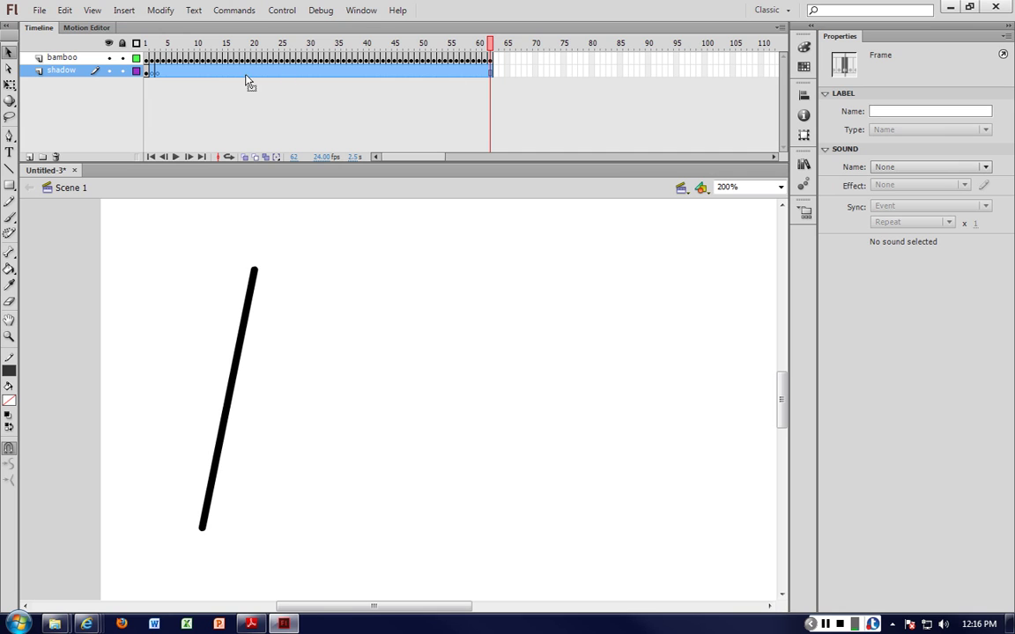
right_click(201, 76)
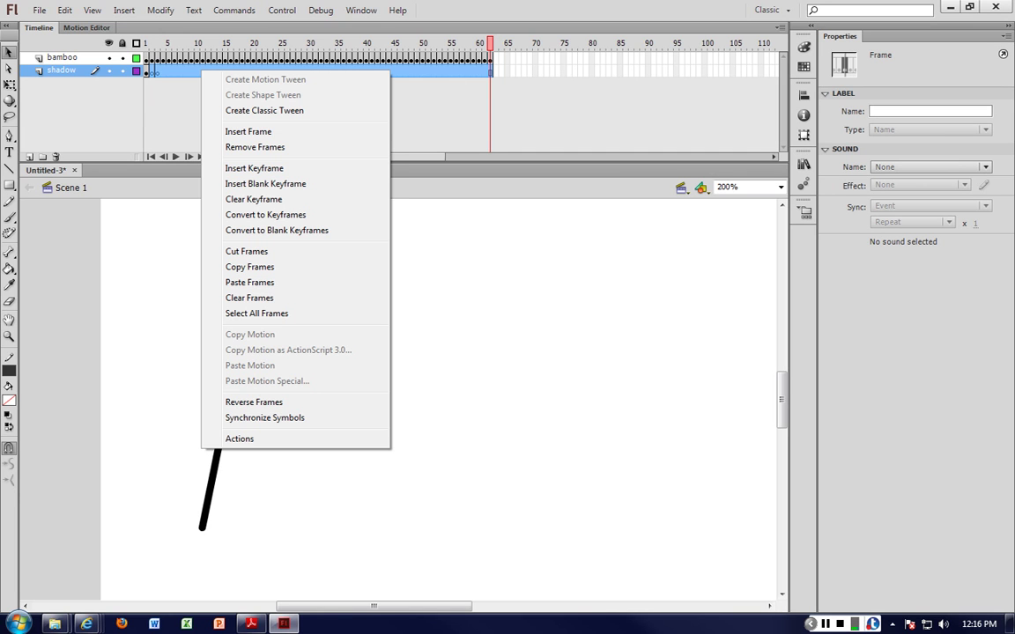
Step: Try to add a frame after shadow frame 1, and undo the resulting frame extension
click(149, 72)
right_click(148, 76)
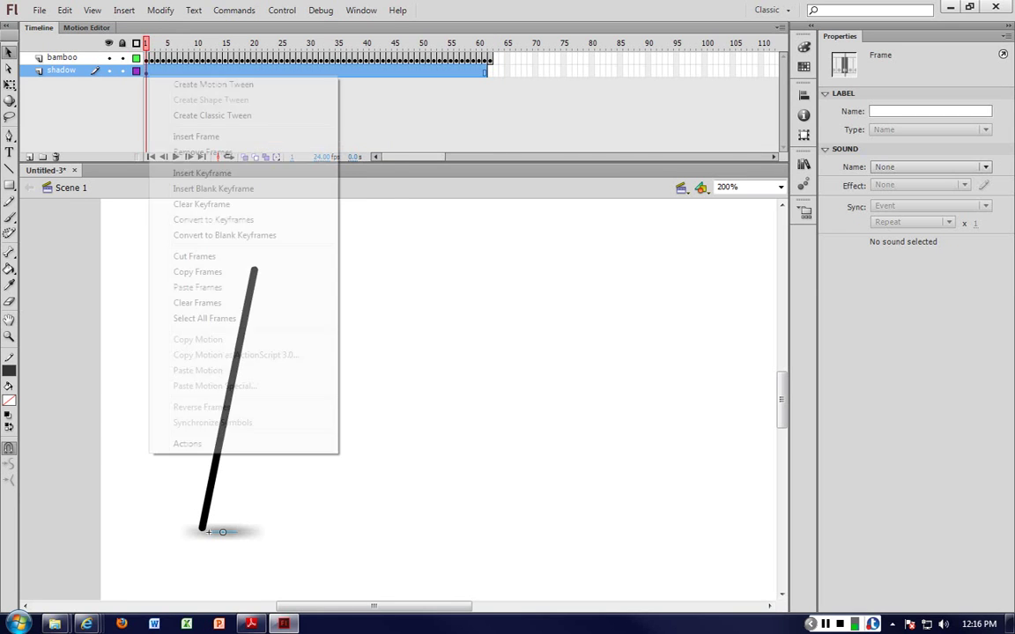
click(151, 72)
double_click(161, 72)
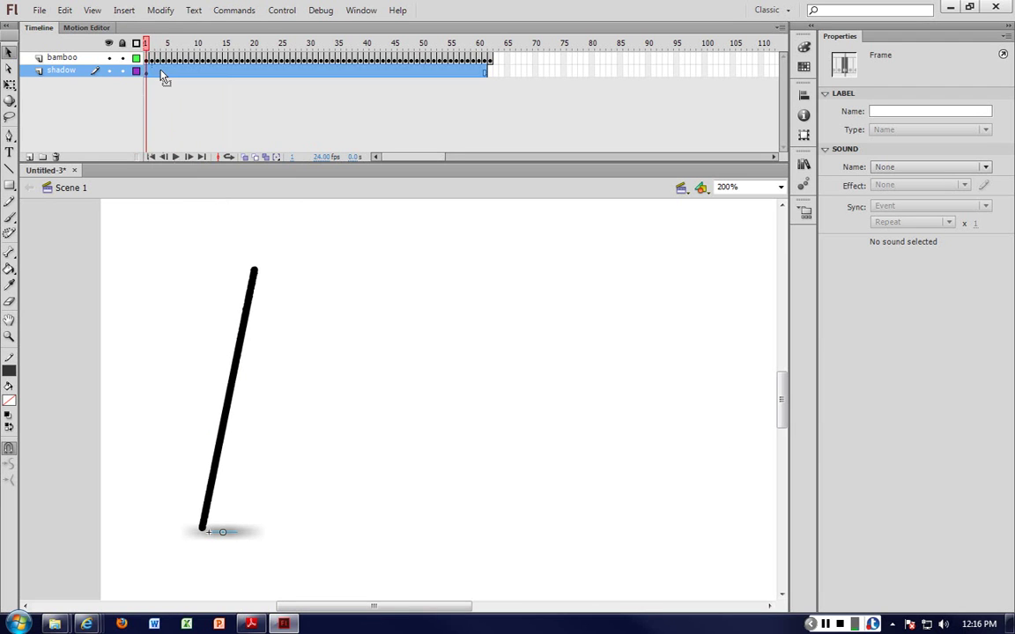
click(160, 73)
double_click(163, 72)
key(ctrl+z)
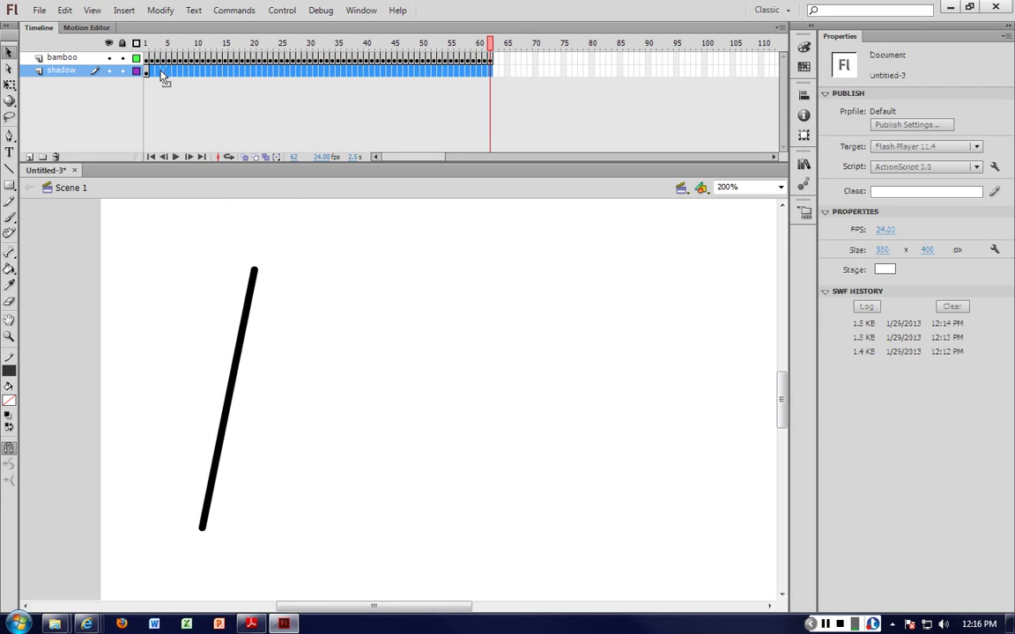
Step: Insert a keyframe at frame 2 of the shadow layer that repeats the blurred shadow
click(153, 74)
right_click(153, 74)
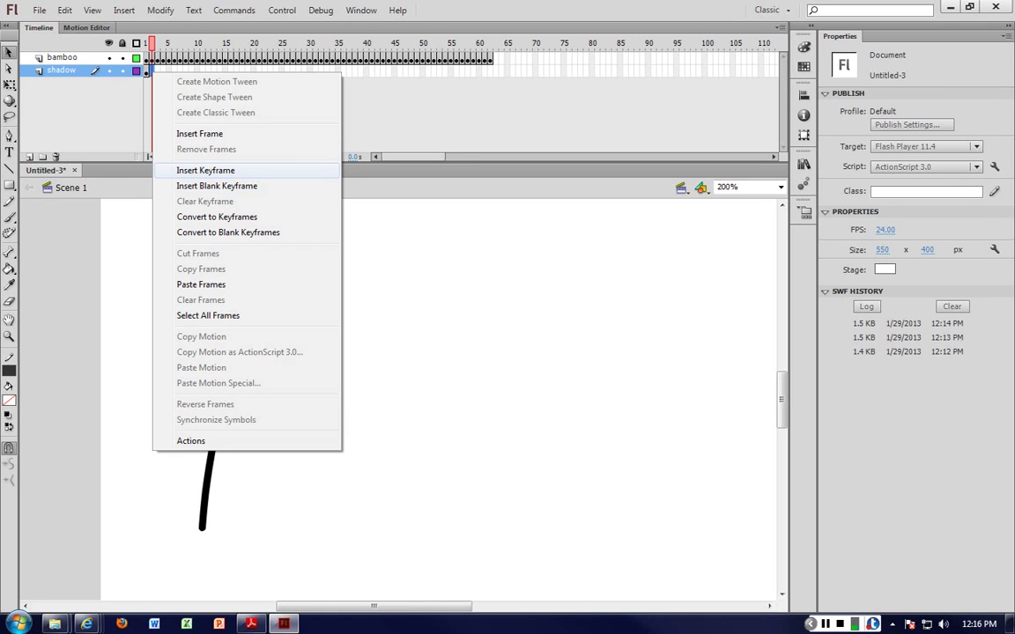
click(206, 170)
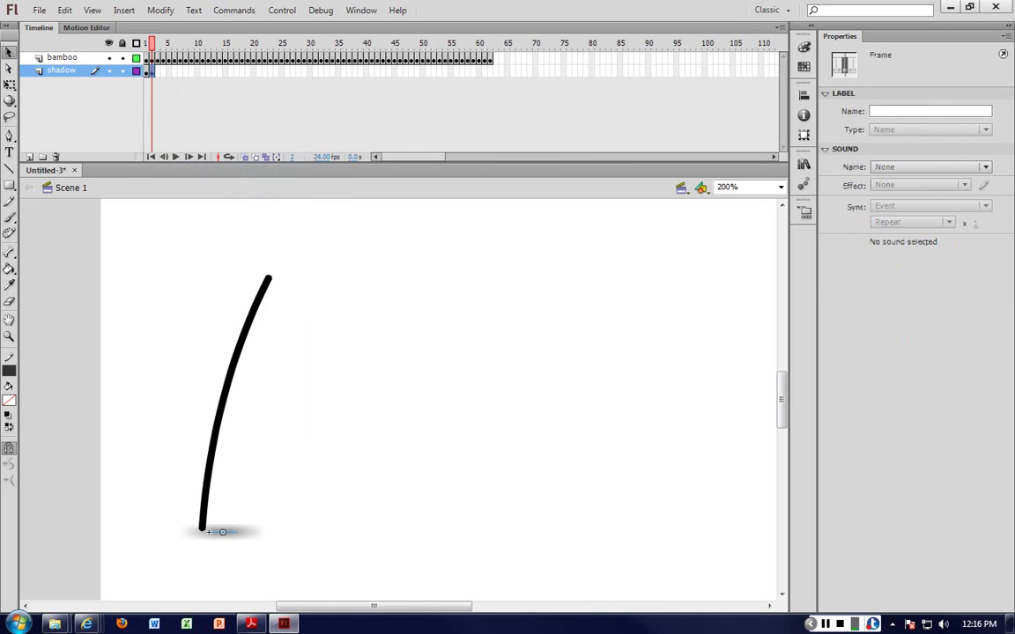
Step: Use Free Transform to widen the blurred shadow in frame 2 of the shadow layer to about 31.5 px
click(236, 534)
click(289, 507)
click(227, 534)
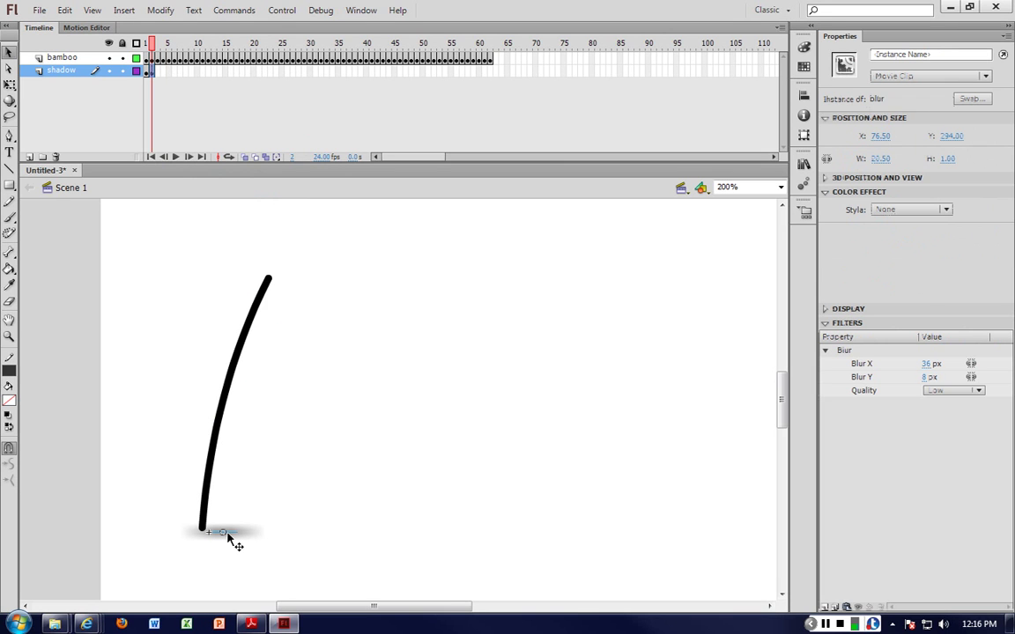
right_click(227, 534)
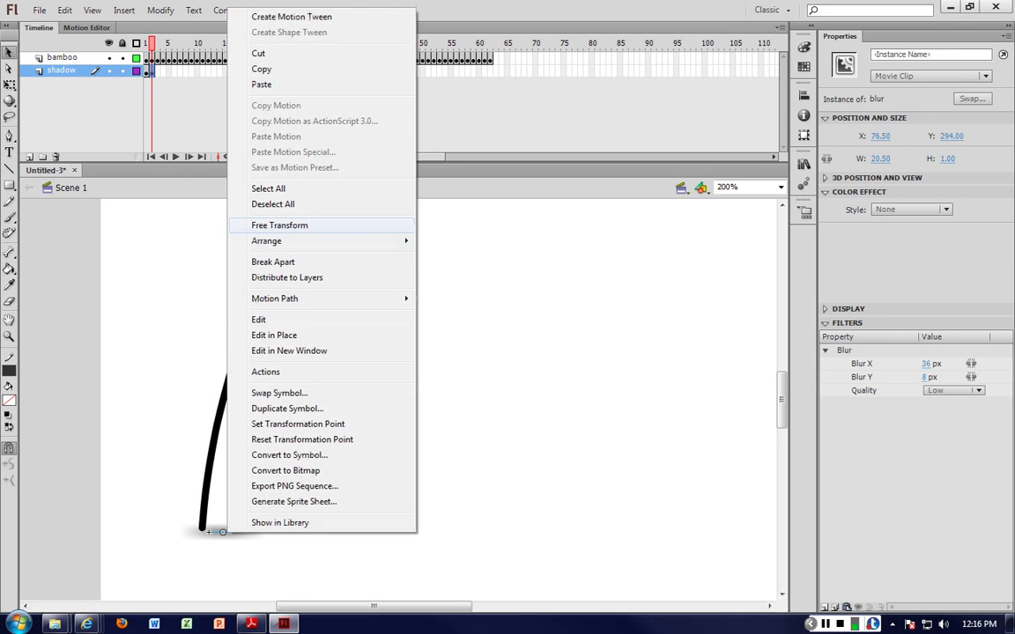
click(265, 224)
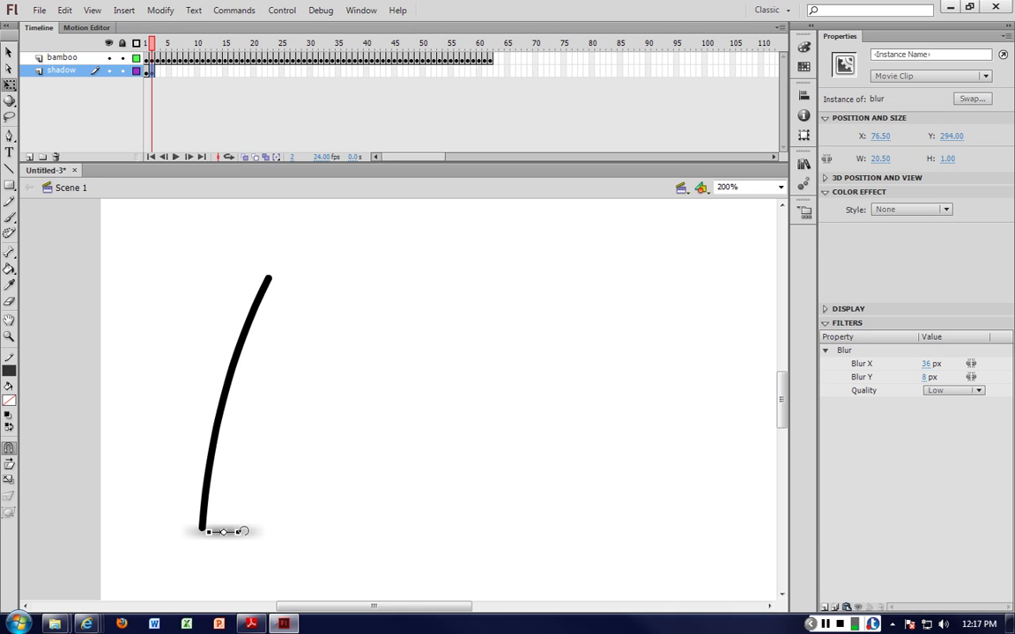
key(ctrl+=)
scroll(478, 439, up, 3)
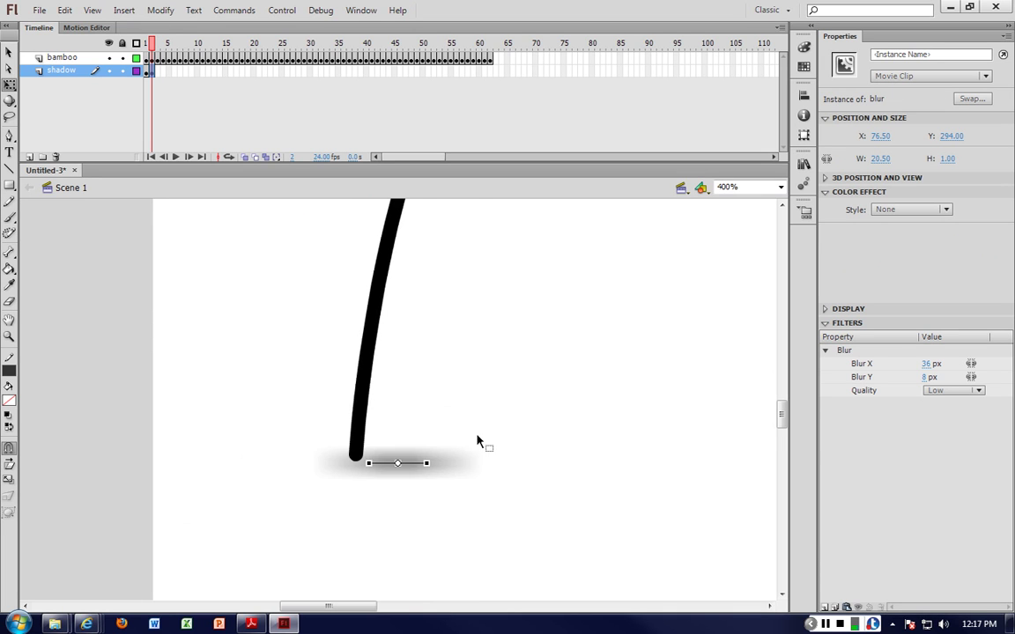
scroll(480, 451, down, 2)
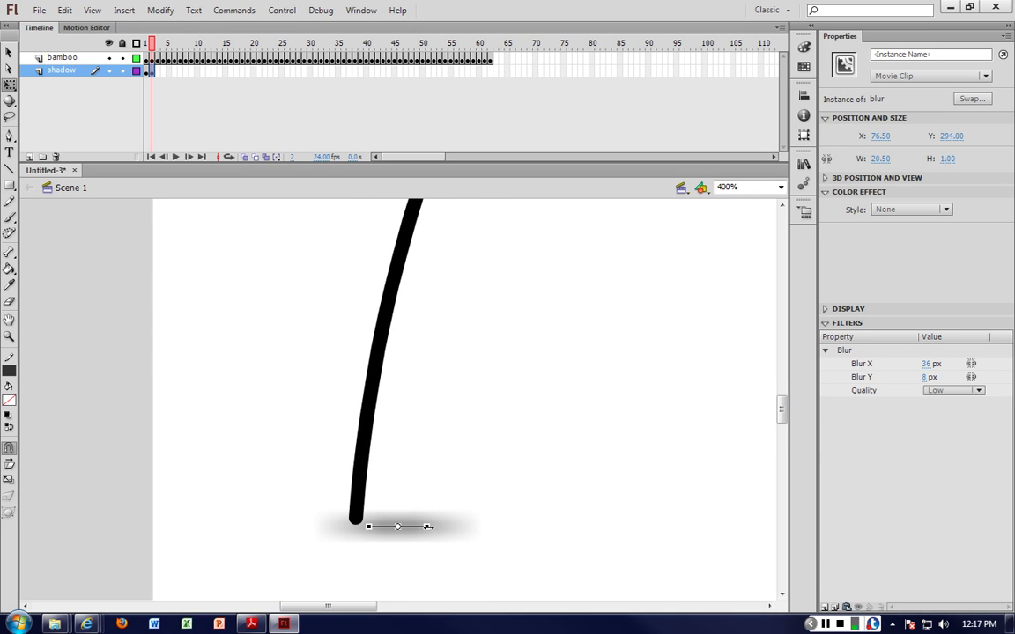
drag(428, 526, 441, 526)
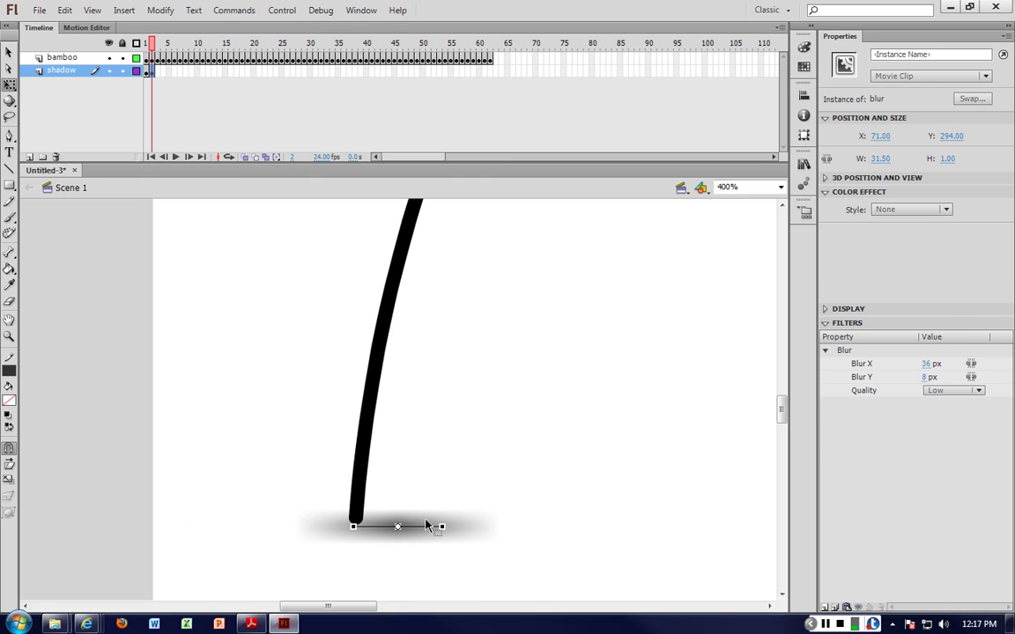
Step: Nudge the frame 2 shadow right to X 78.5 so it sits under the leaning bamboo
click(377, 466)
click(404, 530)
key(Right)
key(Right)
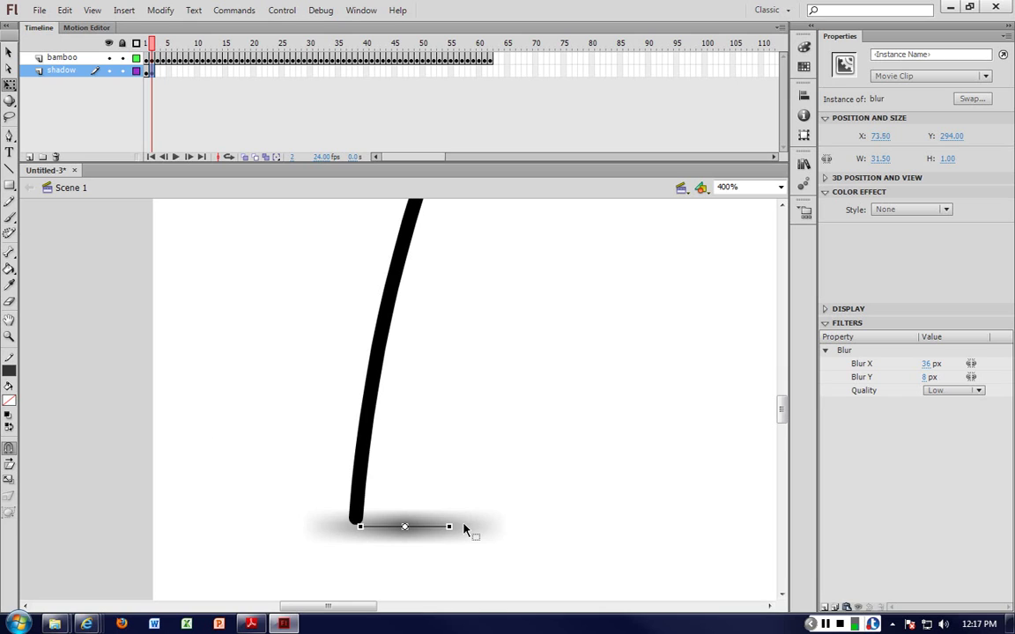
key(ctrl+minus)
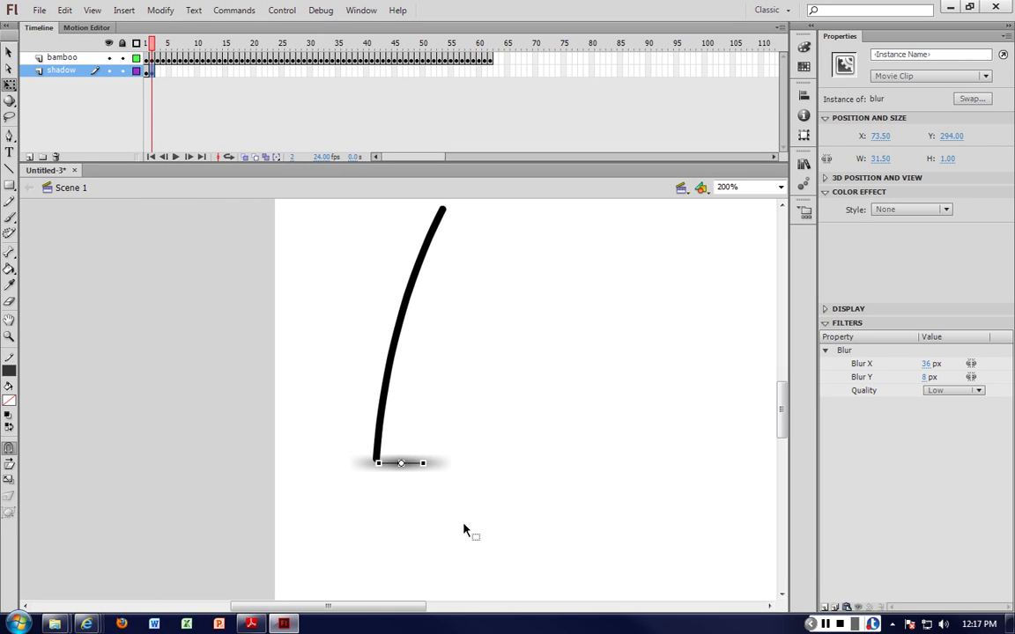
key(Right)
key(Right)
key(Right)
key(Right)
key(Right)
key(Right)
key(Right)
key(Right)
key(Right)
key(Right)
key(Right)
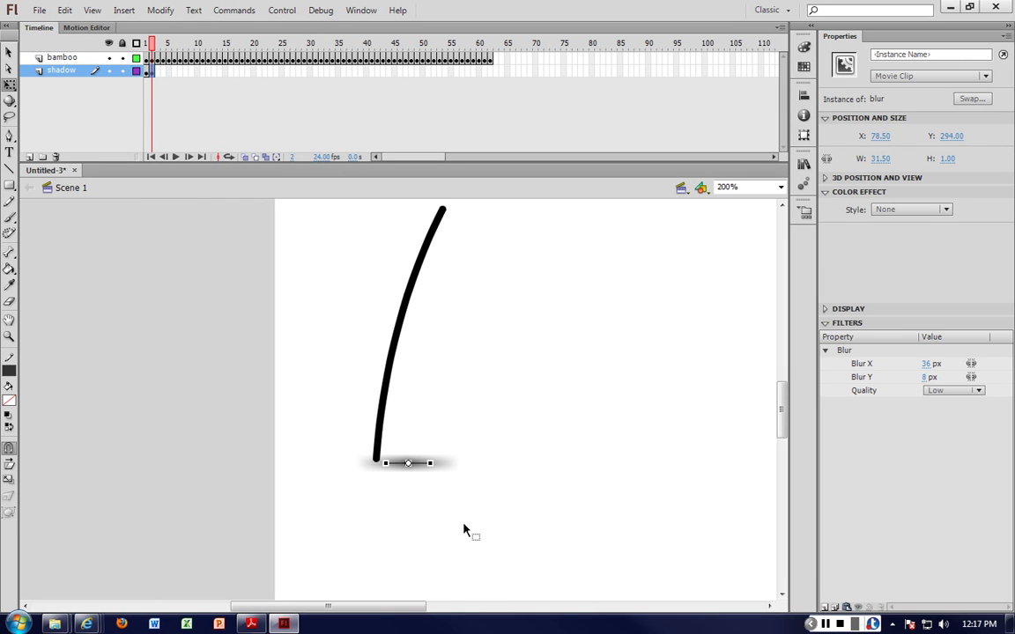
Step: Insert a keyframe at frame 3 of the shadow layer and nudge its shadow slightly right
click(157, 72)
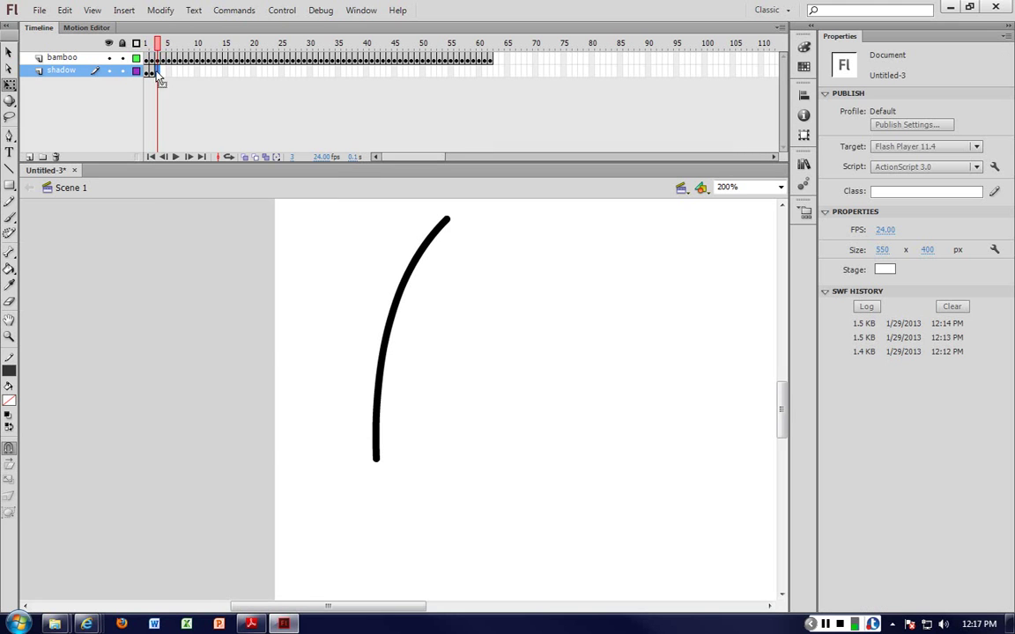
right_click(157, 72)
click(203, 167)
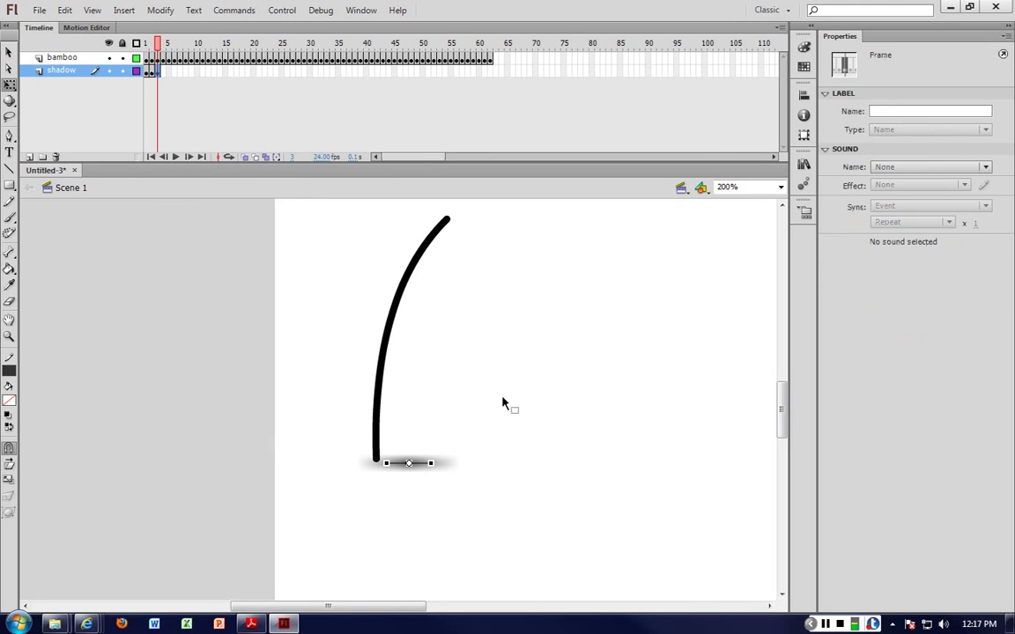
key(Right)
key(Right)
Step: Insert a keyframe at frame 4 of the shadow layer and widen its shadow to about 42.5 px
right_click(164, 71)
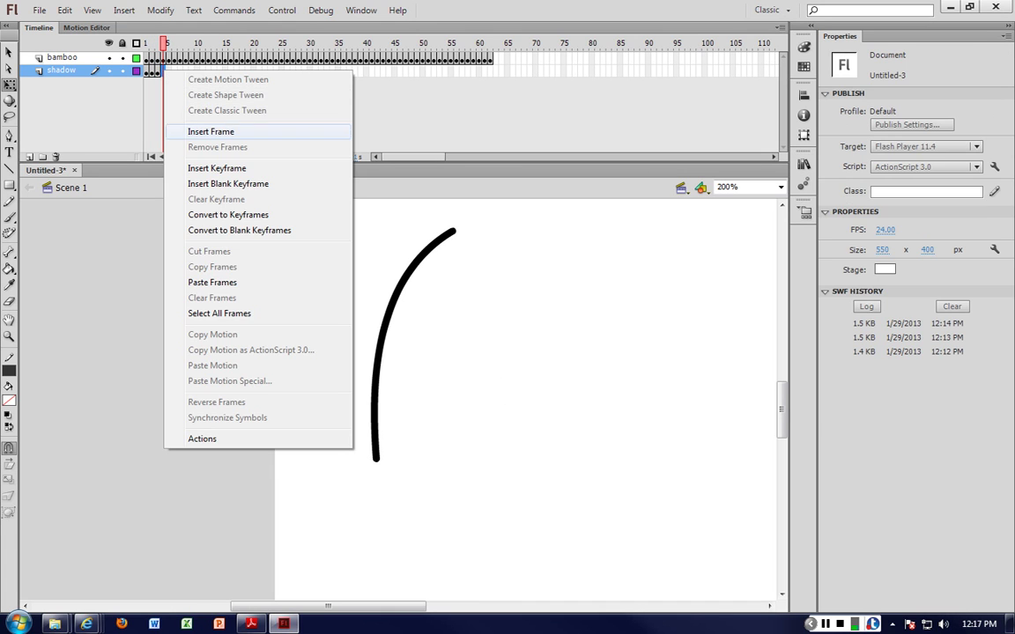
click(216, 167)
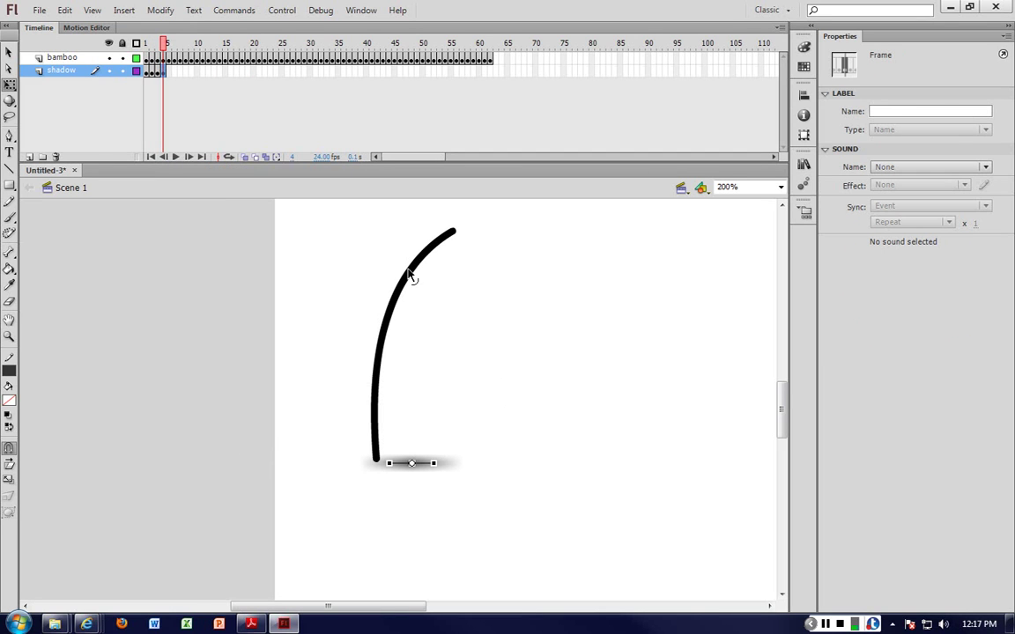
drag(440, 461, 441, 462)
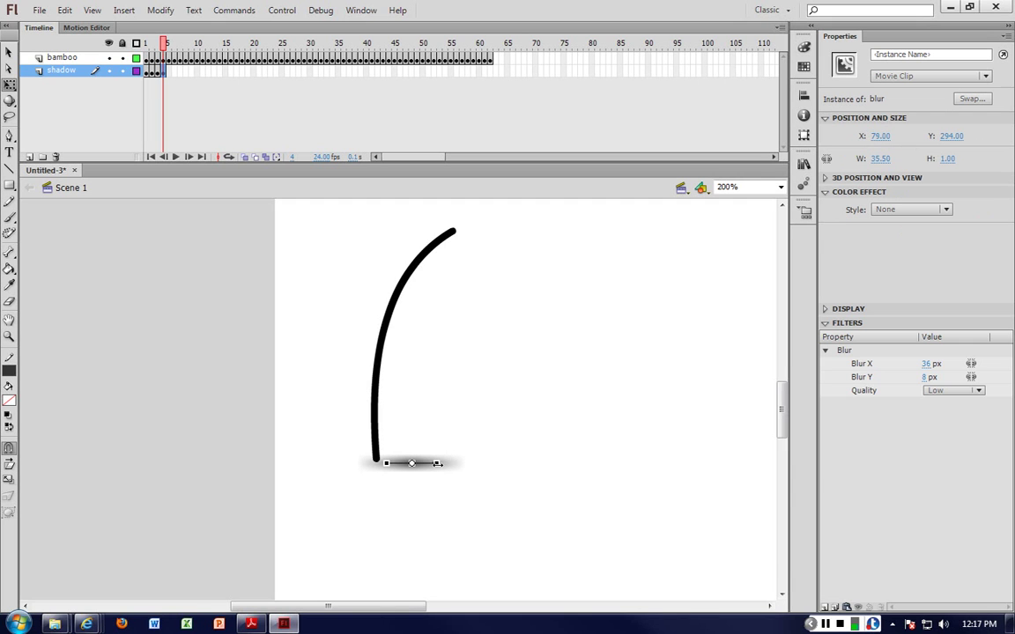
key(Right)
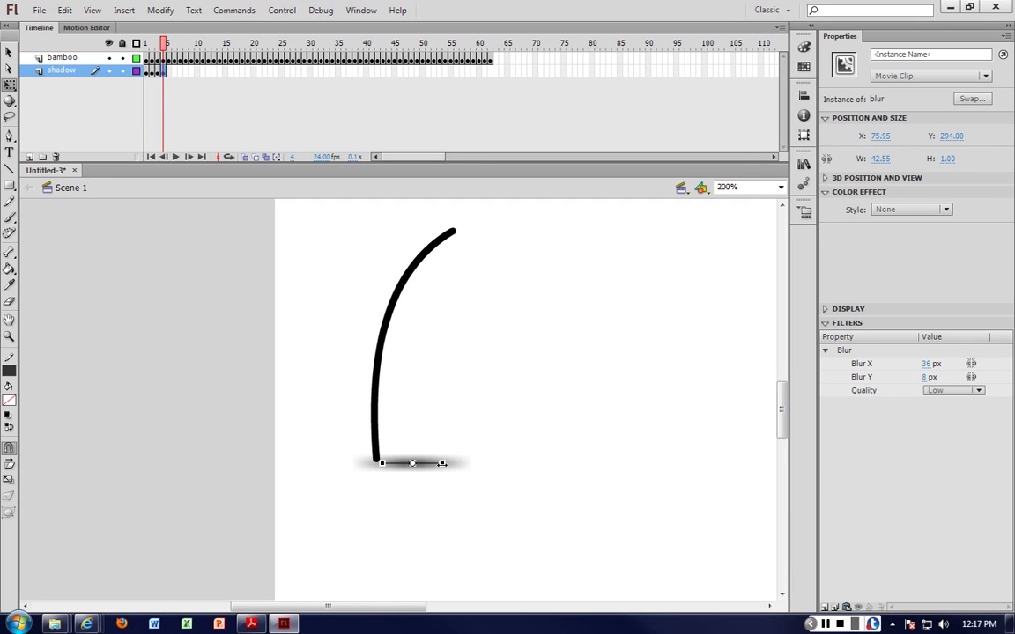
Step: Insert a keyframe at frame 5 of the shadow layer and nudge its shadow slightly right
right_click(166, 71)
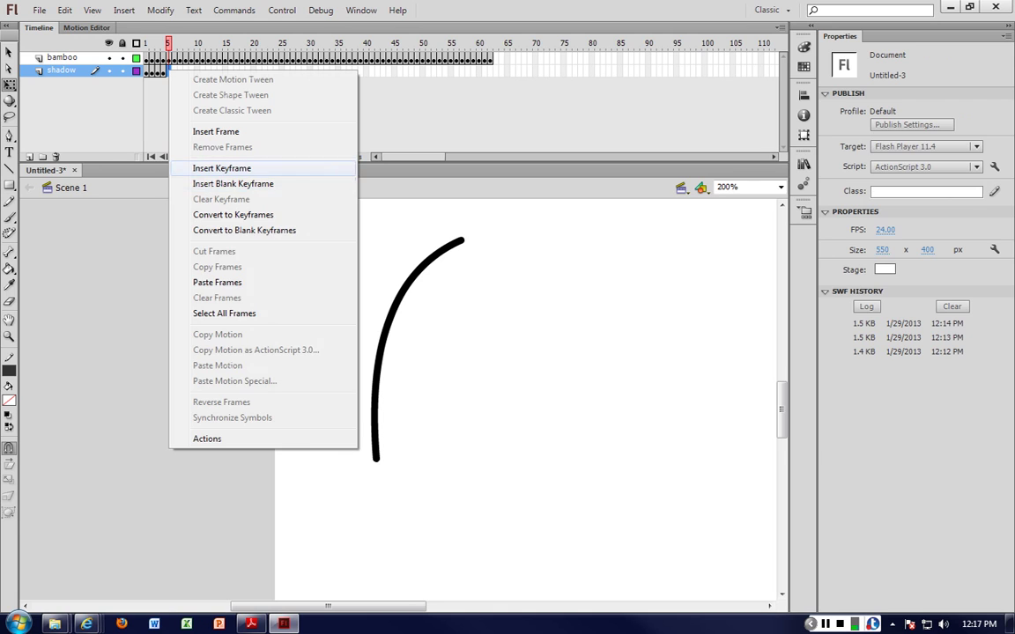
click(222, 168)
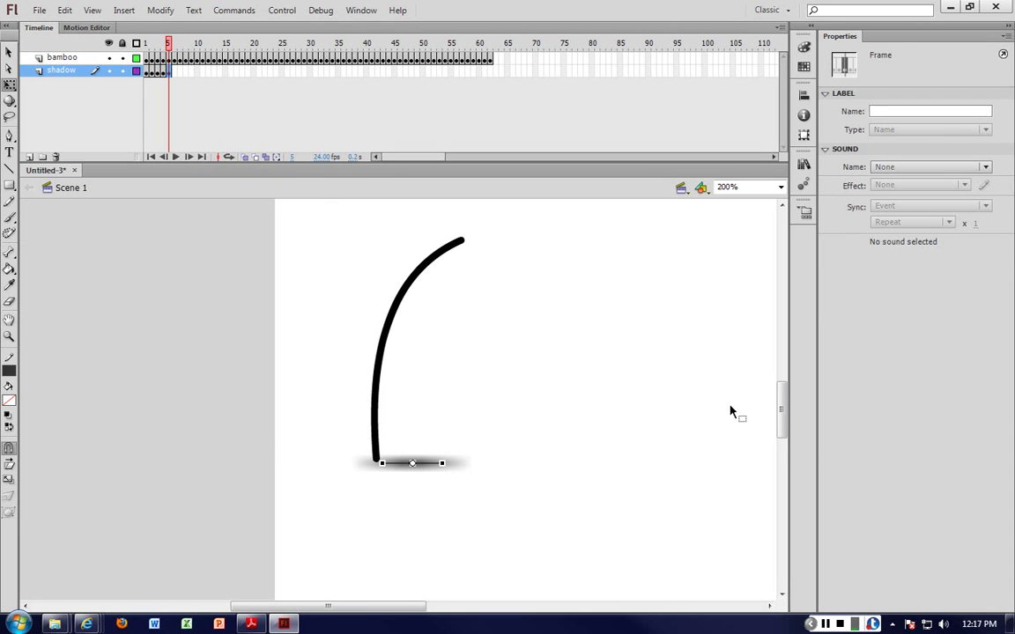
key(Right)
key(Right)
key(Right)
Step: Insert a keyframe at frame 6 of the shadow layer, widening its shadow to about 60.4 px and nudging it right to X 74
right_click(174, 72)
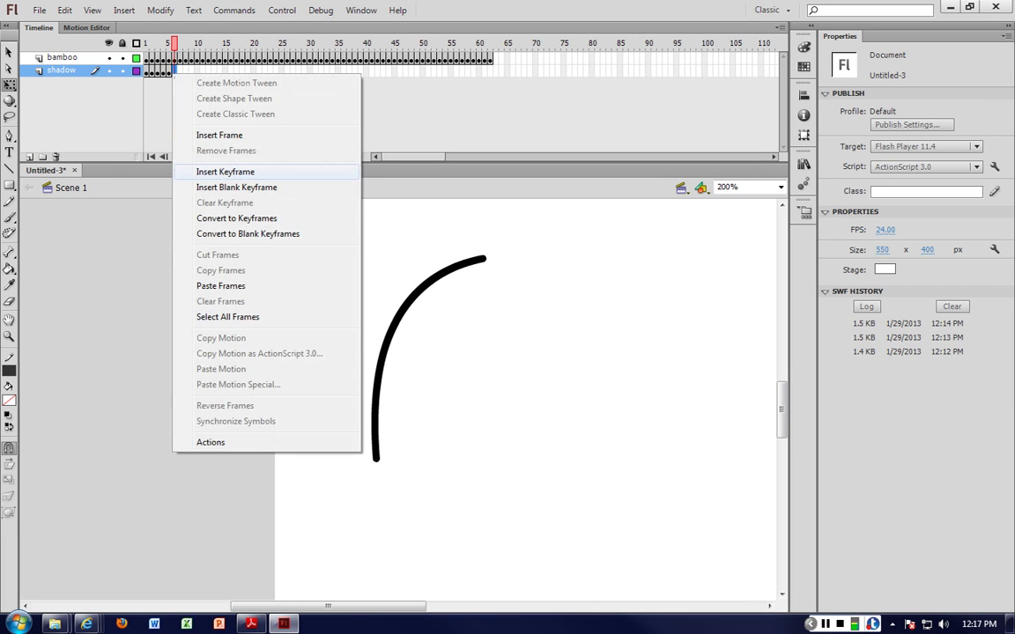
click(226, 172)
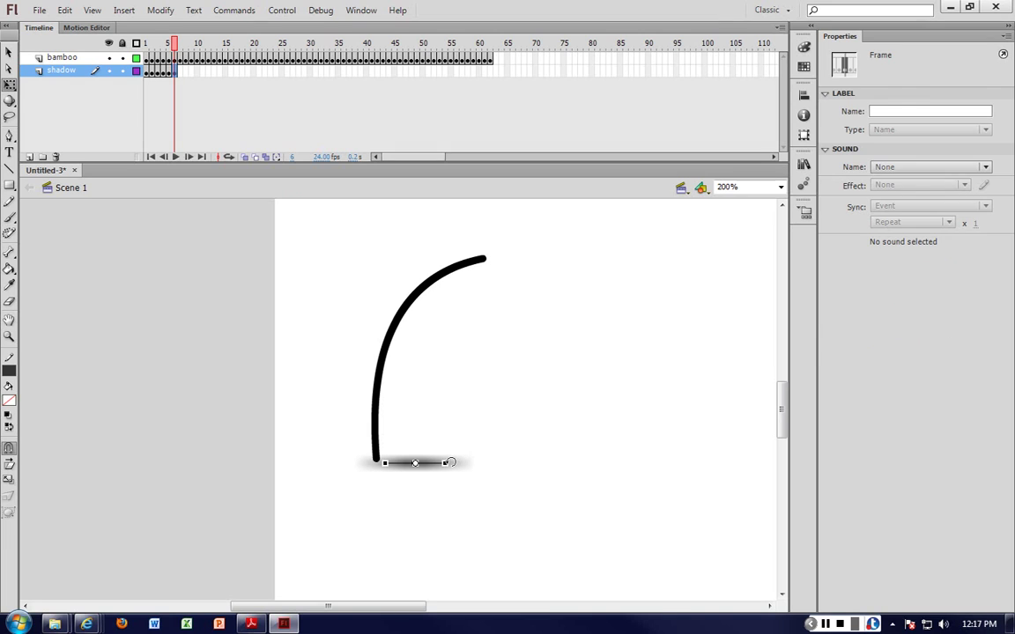
drag(450, 463, 458, 462)
key(Right)
key(Right)
key(Right)
key(Right)
key(Right)
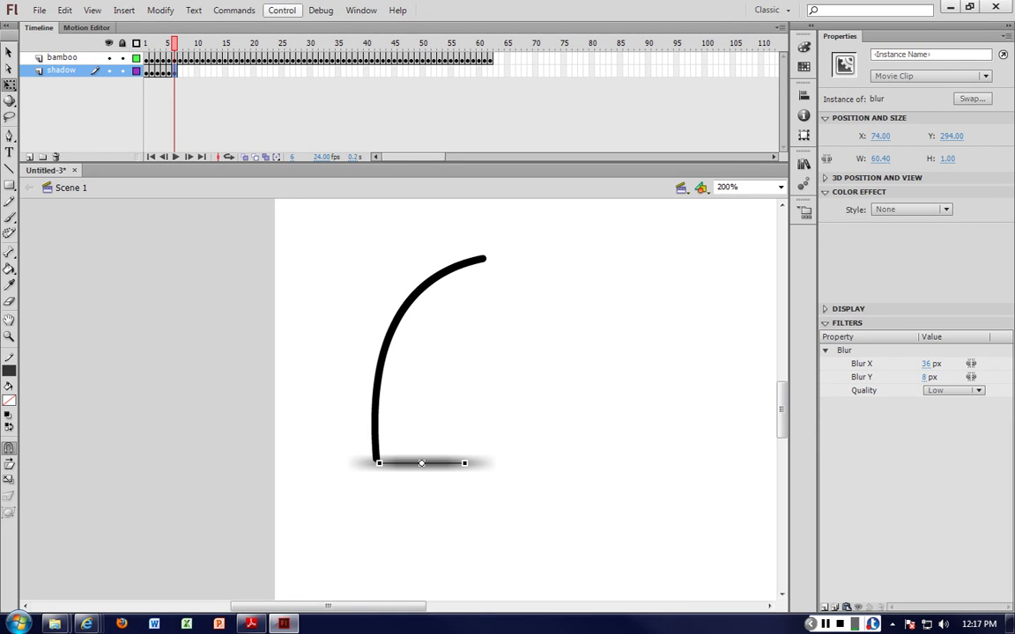
Step: Insert a keyframe at frame 7 of the shadow layer and nudge its shadow several pixels right
right_click(179, 72)
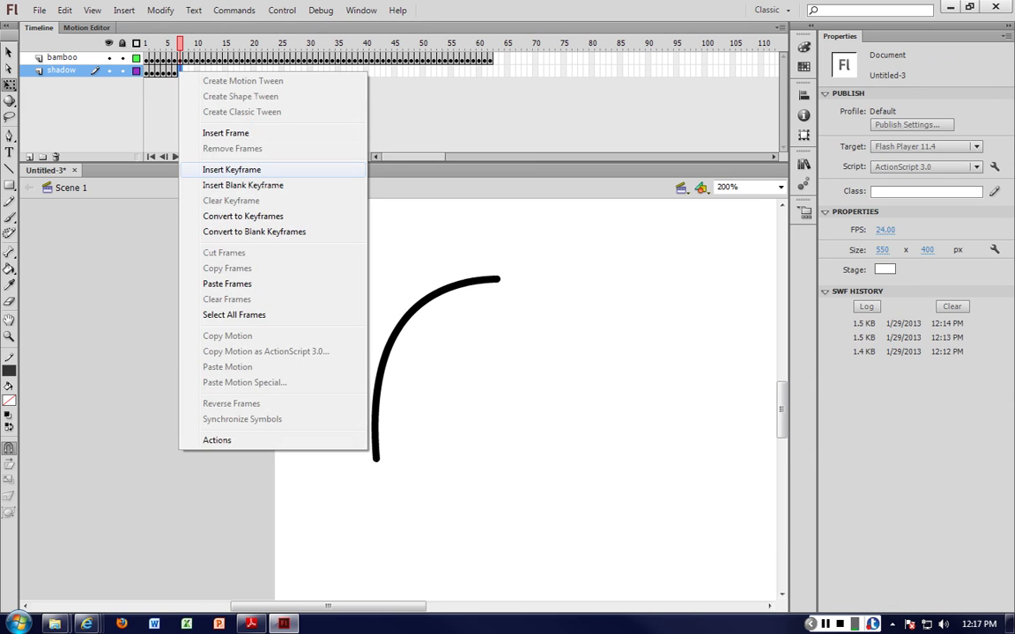
click(231, 169)
key(Right)
key(Right)
key(Right)
key(Right)
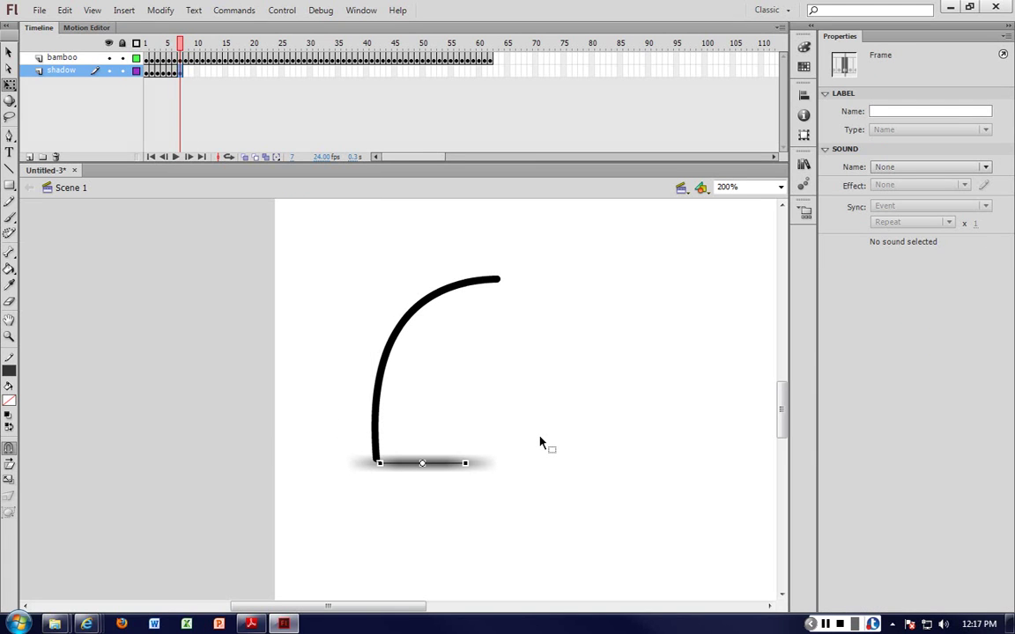
key(Right)
key(Right)
key(Right)
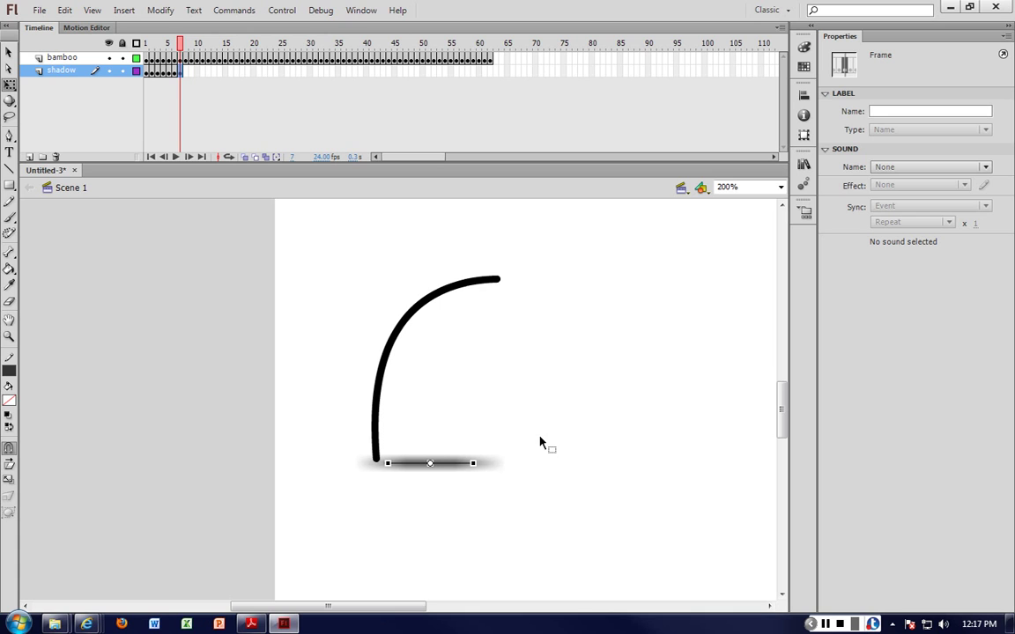
Step: Insert a keyframe at frame 8 of the shadow layer, widening its shadow to about 66.3 px and nudging it right to X 83.55
right_click(185, 72)
click(237, 172)
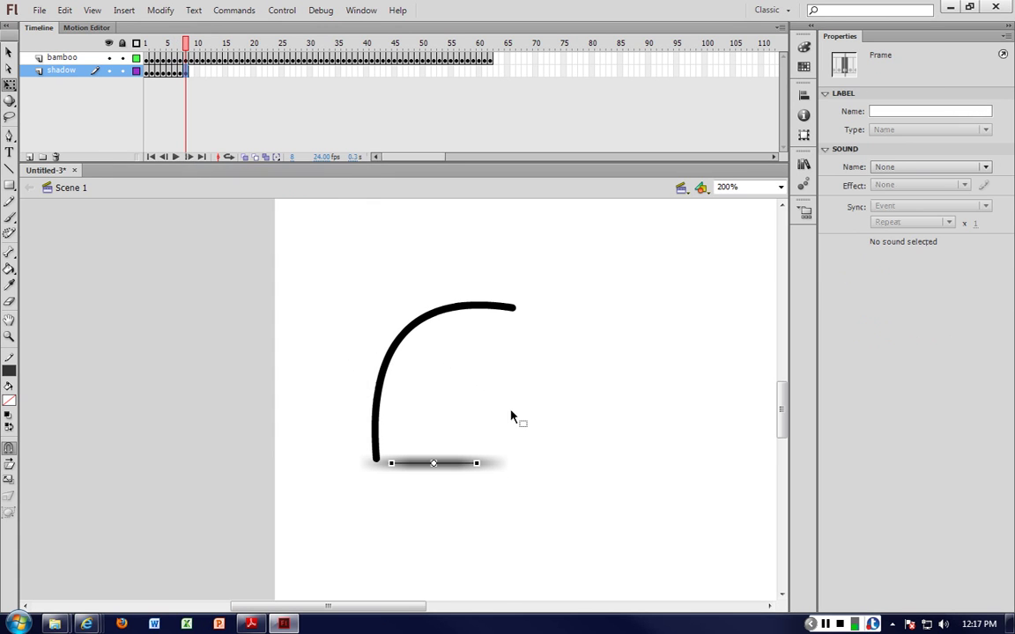
drag(477, 463, 480, 462)
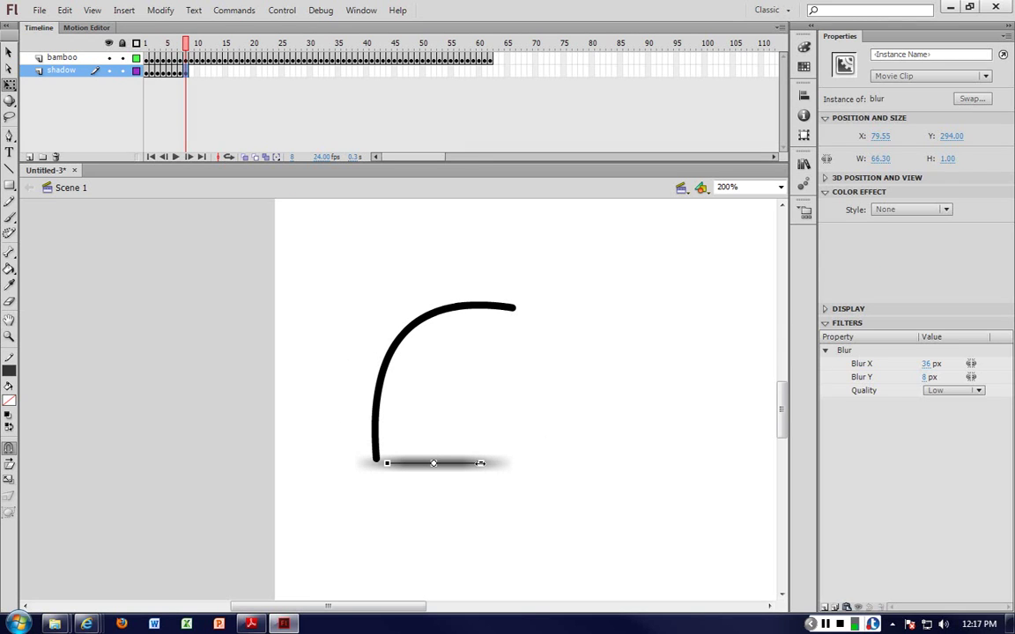
key(Right)
key(Right)
key(Right)
key(Right)
key(Right)
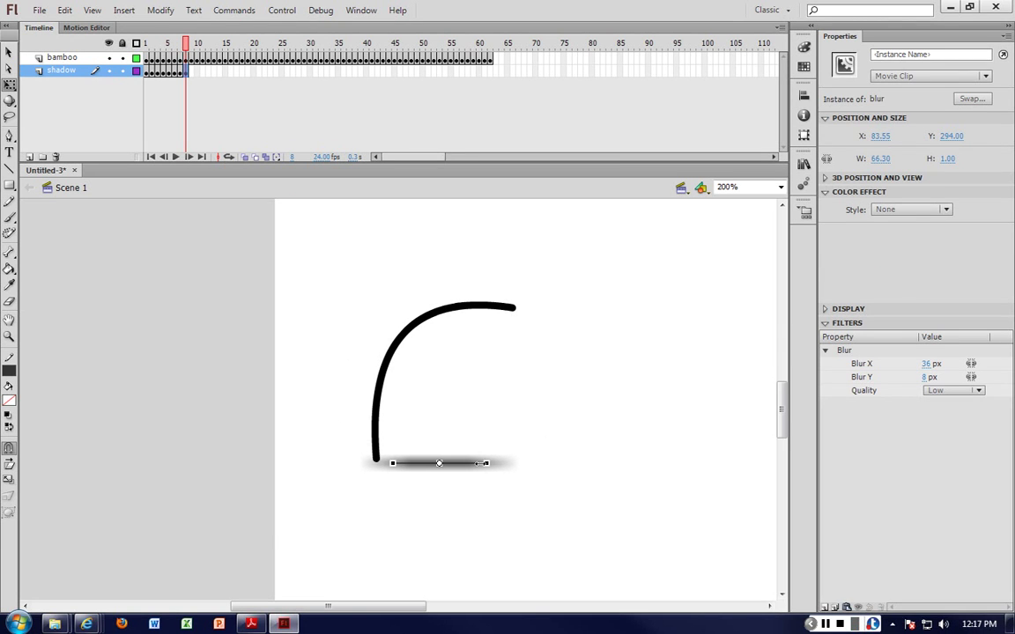
Step: Insert a keyframe at frame 9 of the shadow layer, stretching its shadow and shifting it right to span beneath the bent bamboo
key(F7)
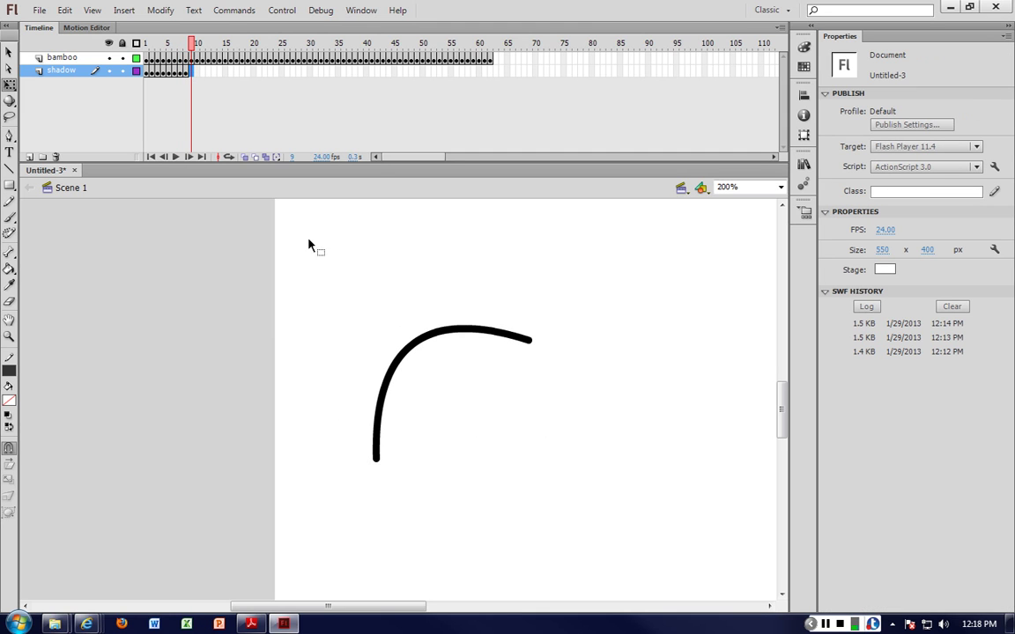
right_click(188, 74)
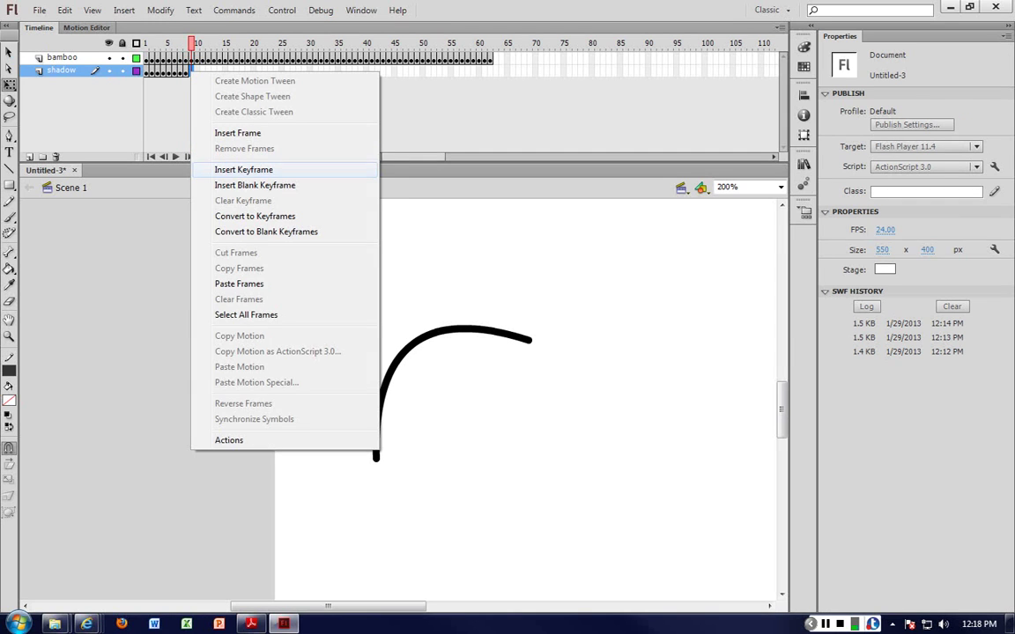
click(243, 169)
drag(489, 463, 509, 463)
key(shift+Right)
key(Right)
key(Right)
key(Right)
key(Right)
key(Right)
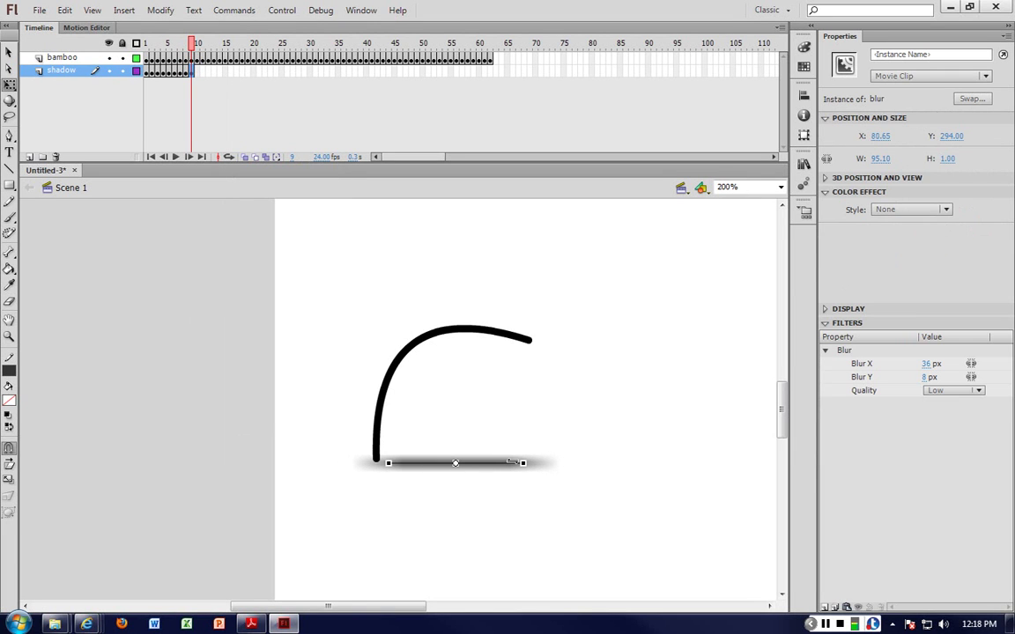
drag(514, 461, 524, 464)
Step: Insert keyframes at frames 10 and 11 of the shadow layer that repeat the frame 9 shadow
right_click(195, 71)
click(248, 172)
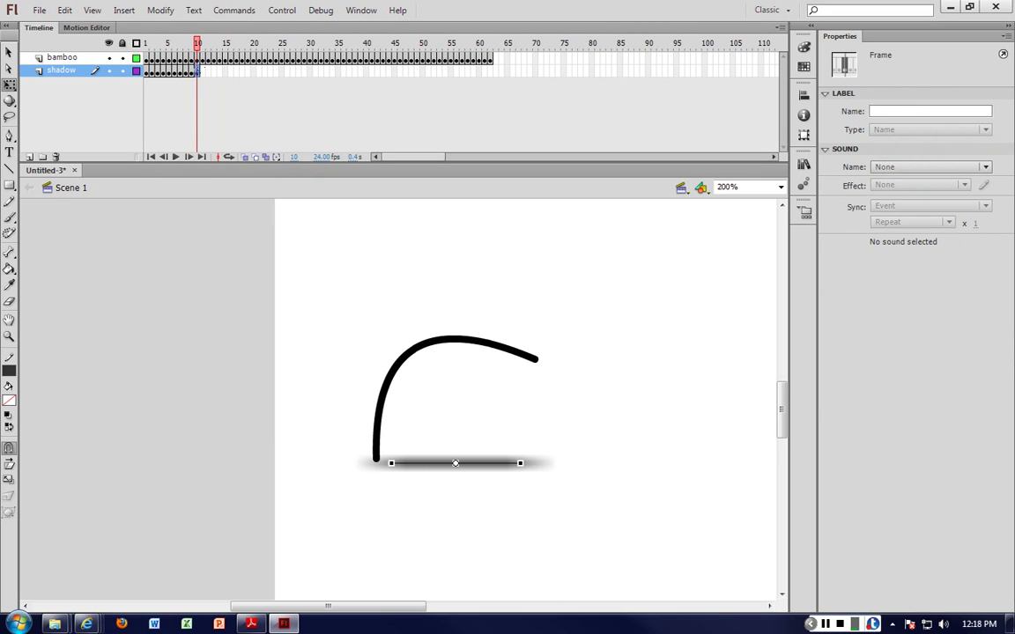
right_click(205, 73)
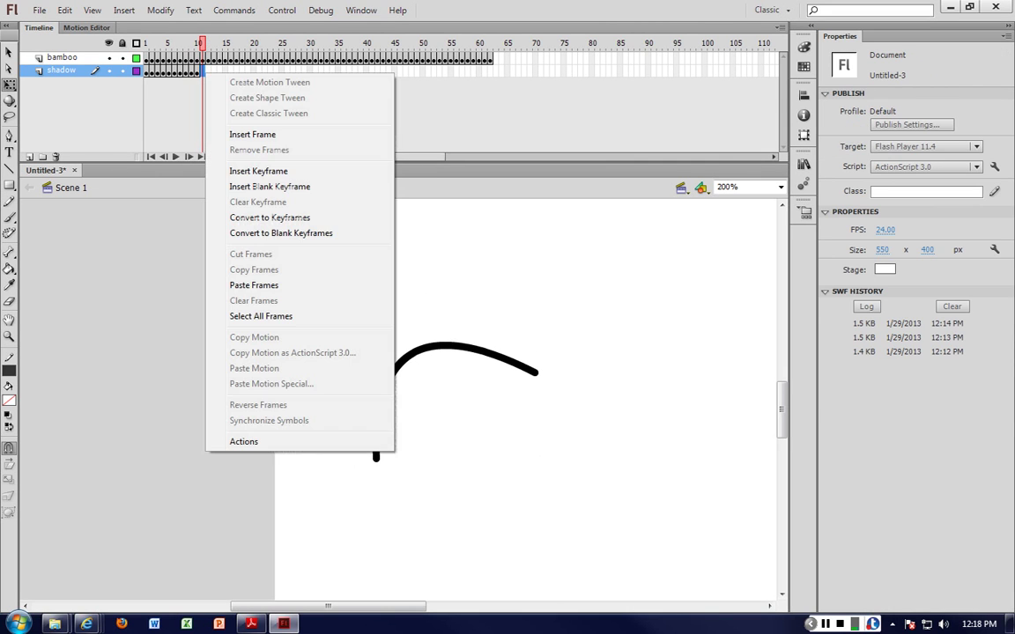
click(258, 171)
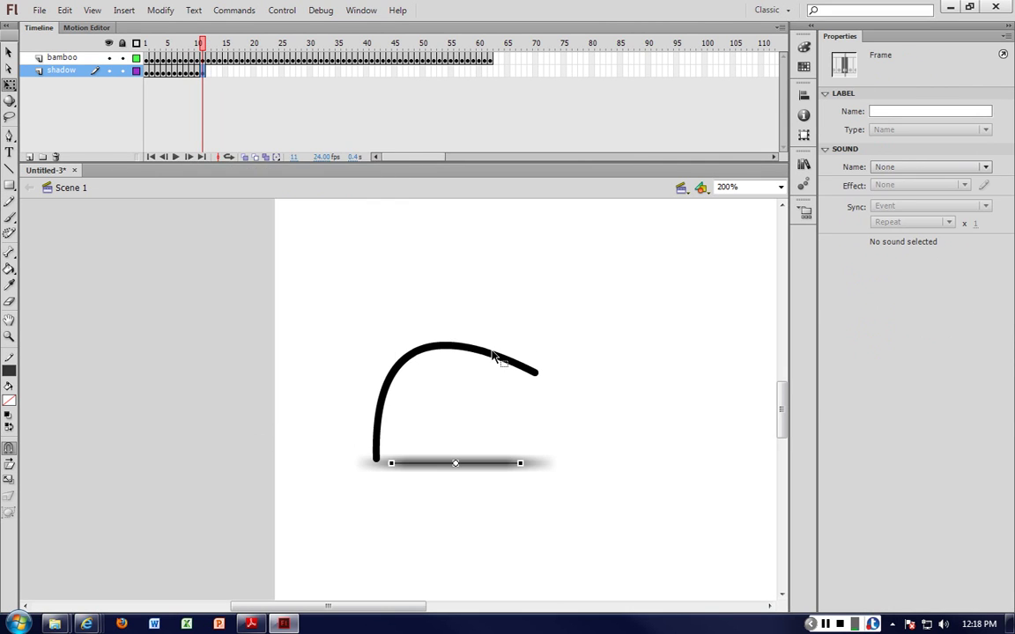
Step: Insert a keyframe at frame 12 of the shadow layer and widen its shadow to about 97.7 px
right_click(208, 74)
click(260, 172)
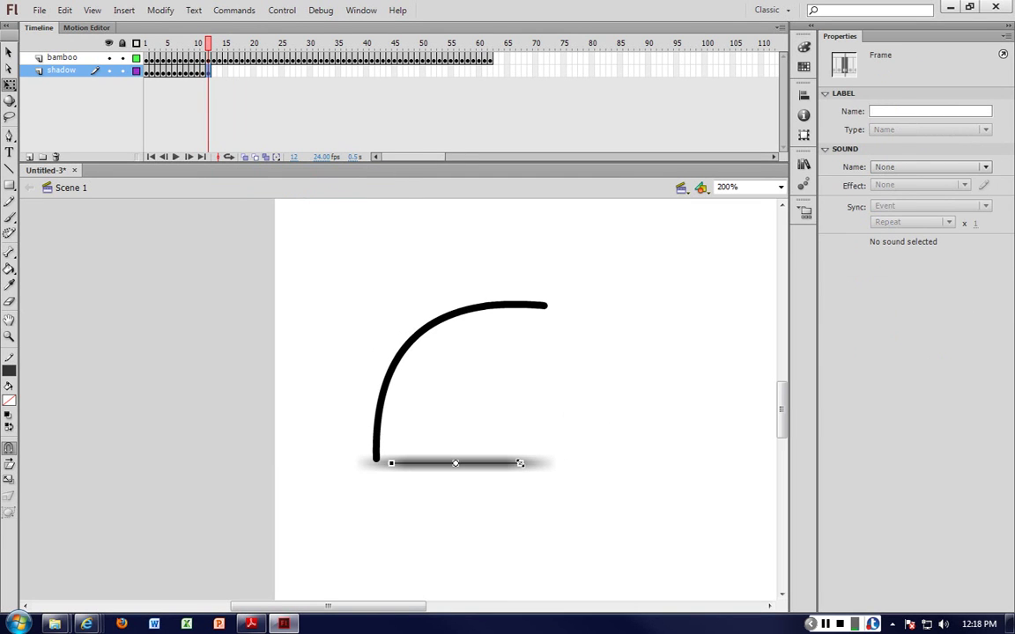
drag(520, 463, 525, 463)
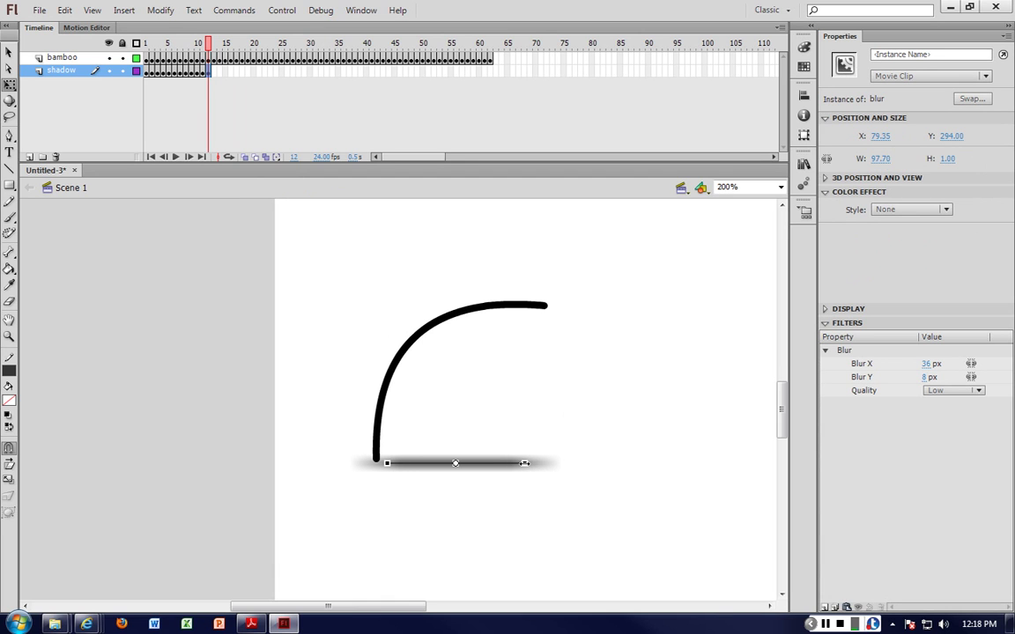
Step: Insert a keyframe at frame 13 of the shadow layer, narrowing its shadow to about 83.9 px and shifting it left to X 81.75
right_click(214, 71)
click(267, 168)
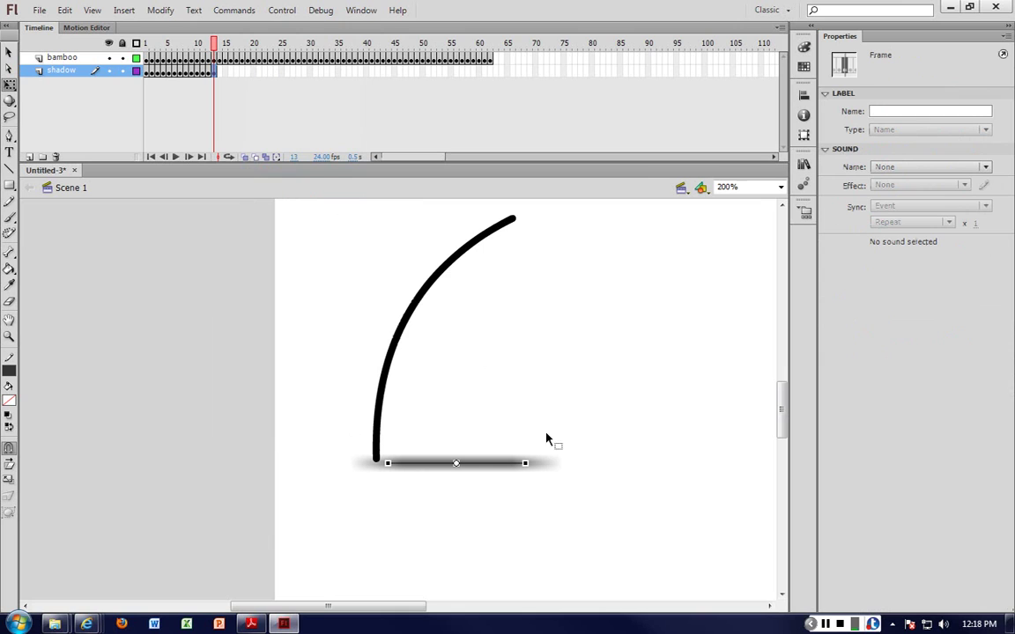
drag(532, 463, 516, 463)
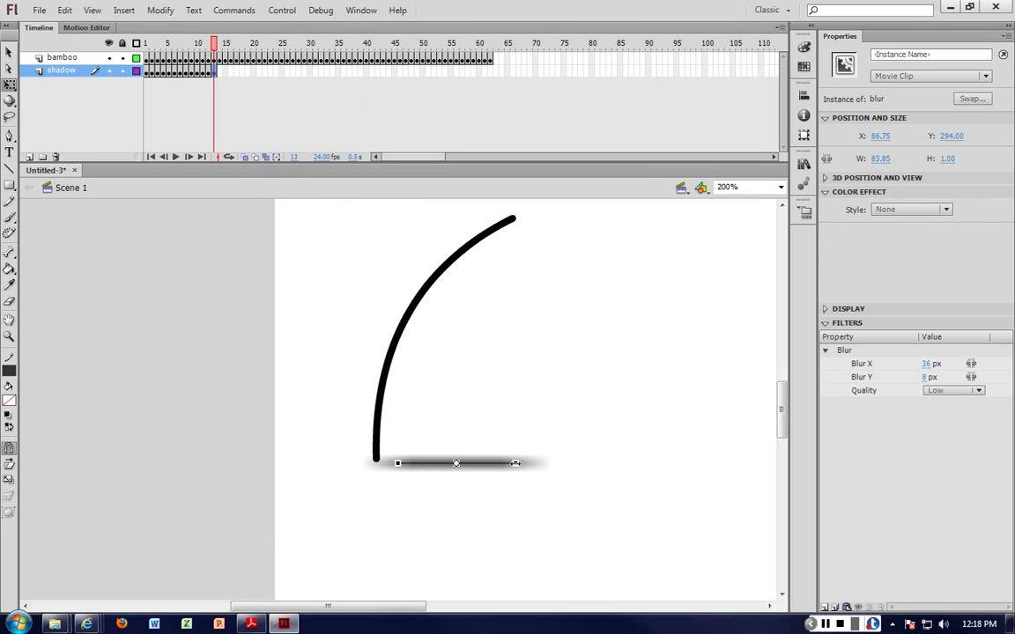
key(shift+Left)
key(shift+Left)
key(shift+Right)
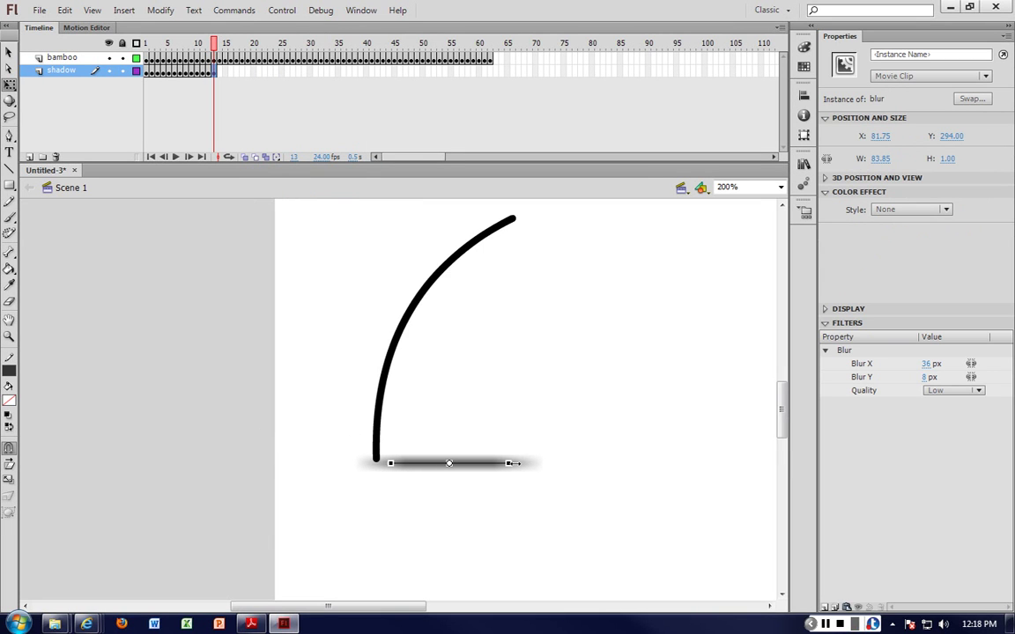
Step: Insert a keyframe at frame 14 of the shadow layer, shrinking its shadow to about 20.5 px and shifting it left to X 73.35
click(220, 72)
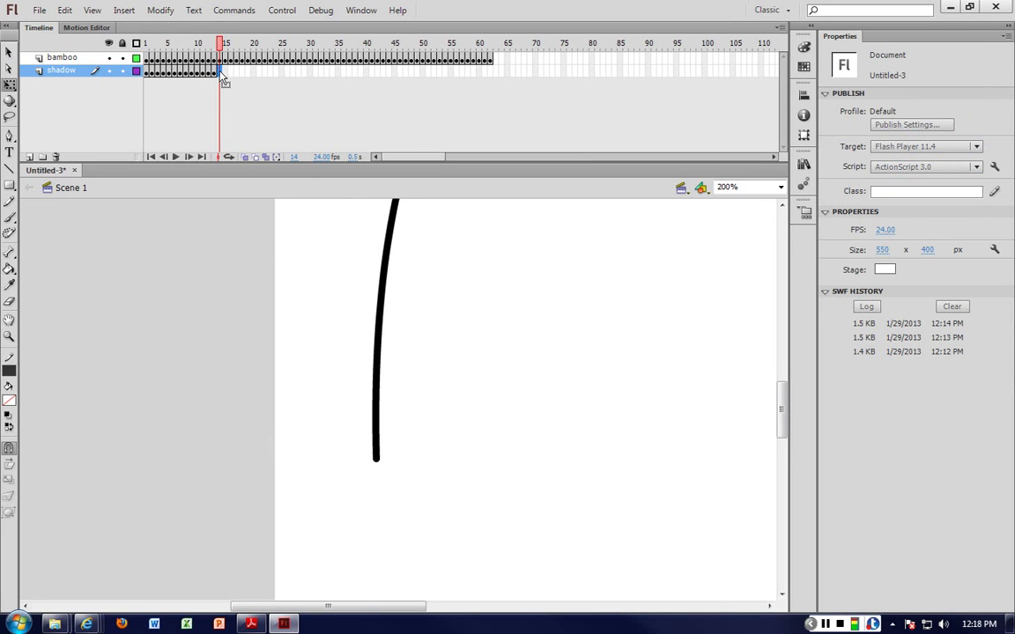
right_click(221, 72)
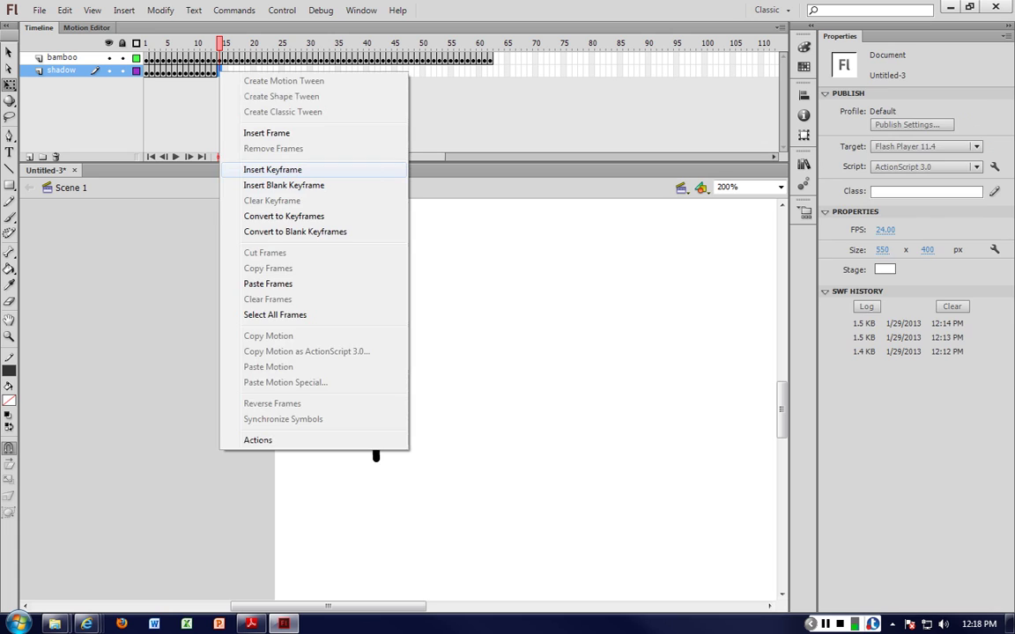
click(272, 169)
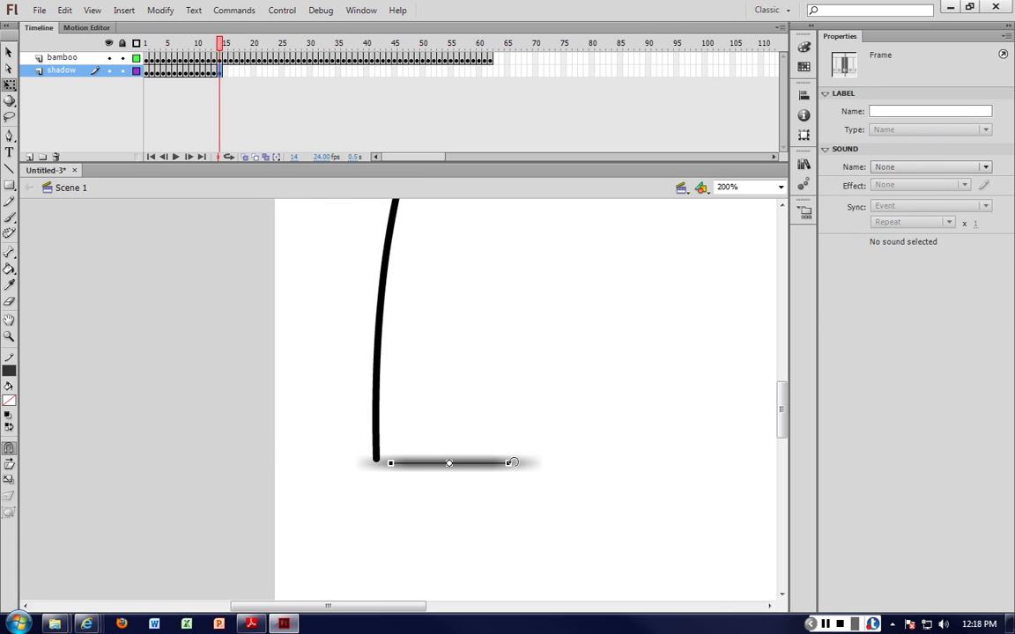
drag(508, 463, 474, 463)
scroll(487, 433, up, 2)
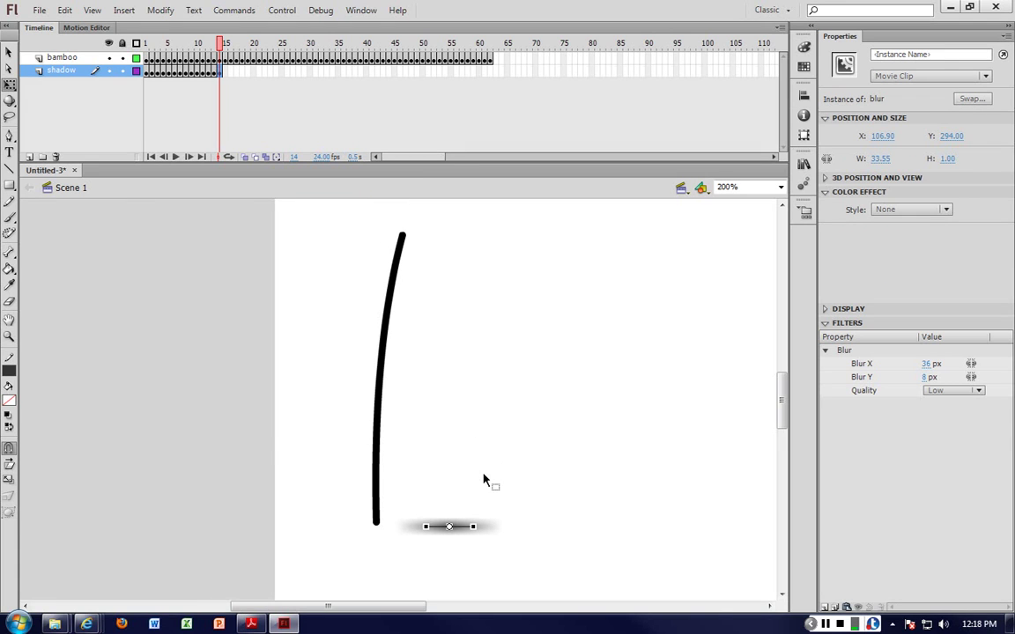
drag(471, 527, 464, 527)
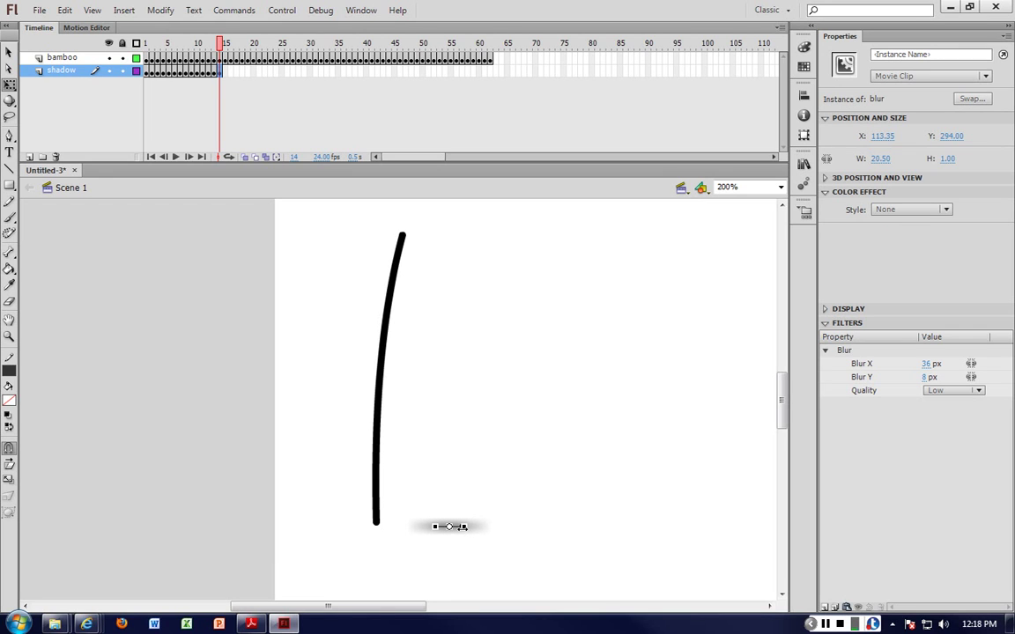
key(shift+Left)
key(shift+Left)
key(shift+Left)
key(shift+Left)
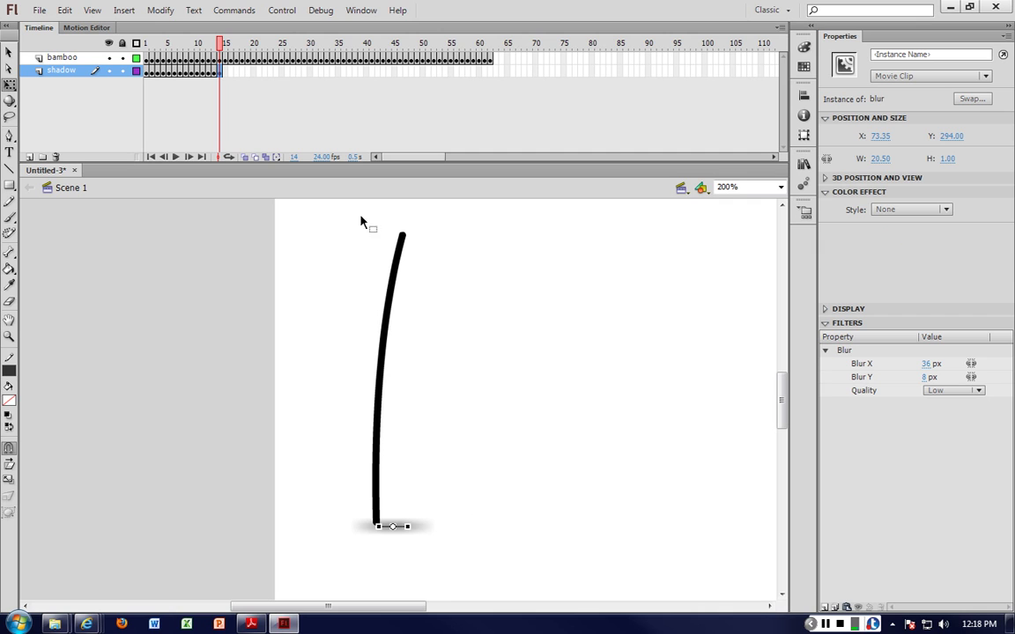
Step: Insert a keyframe at frame 15 of the shadow layer, moving its shadow left to about X 46.85 and widening it to about 23.6 px
right_click(226, 70)
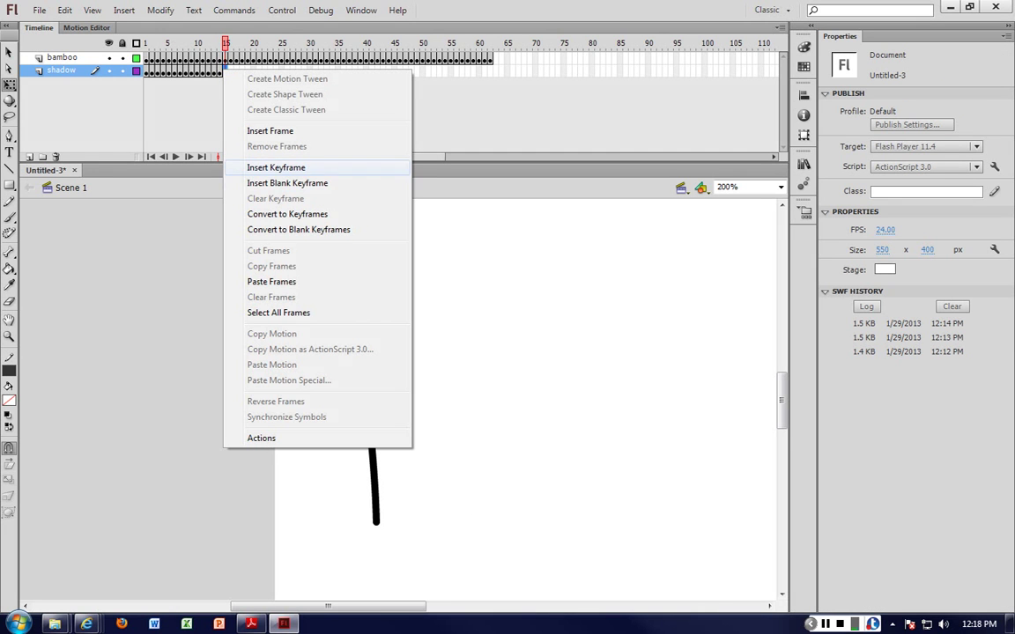
click(275, 167)
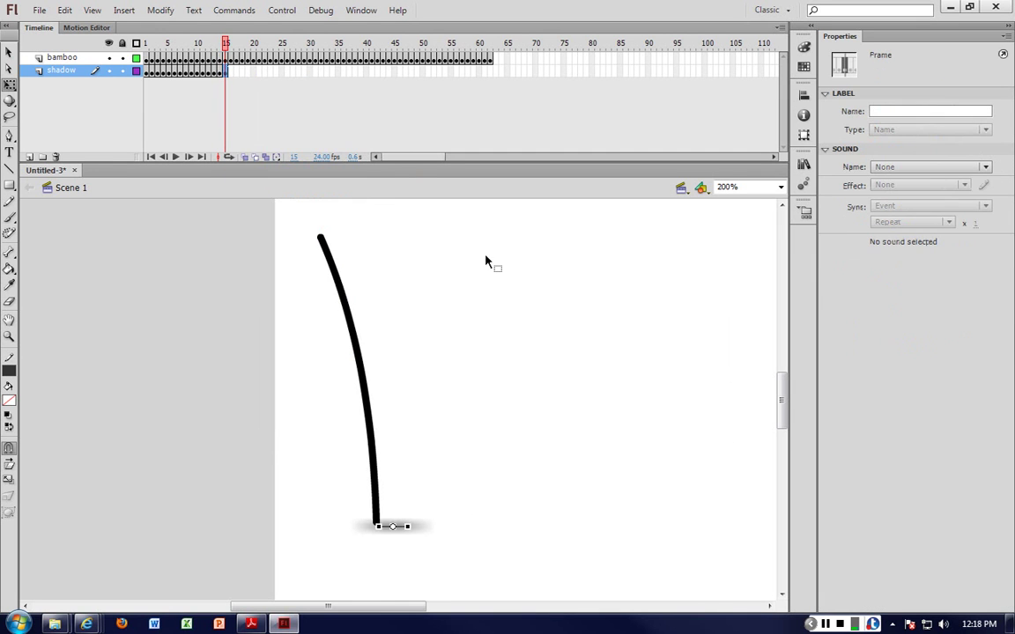
key(Left)
key(Left)
key(Left)
key(Left)
key(Left)
key(Left)
key(Left)
key(Left)
key(Left)
key(Left)
key(Left)
key(Left)
key(Left)
key(Left)
key(Left)
key(Left)
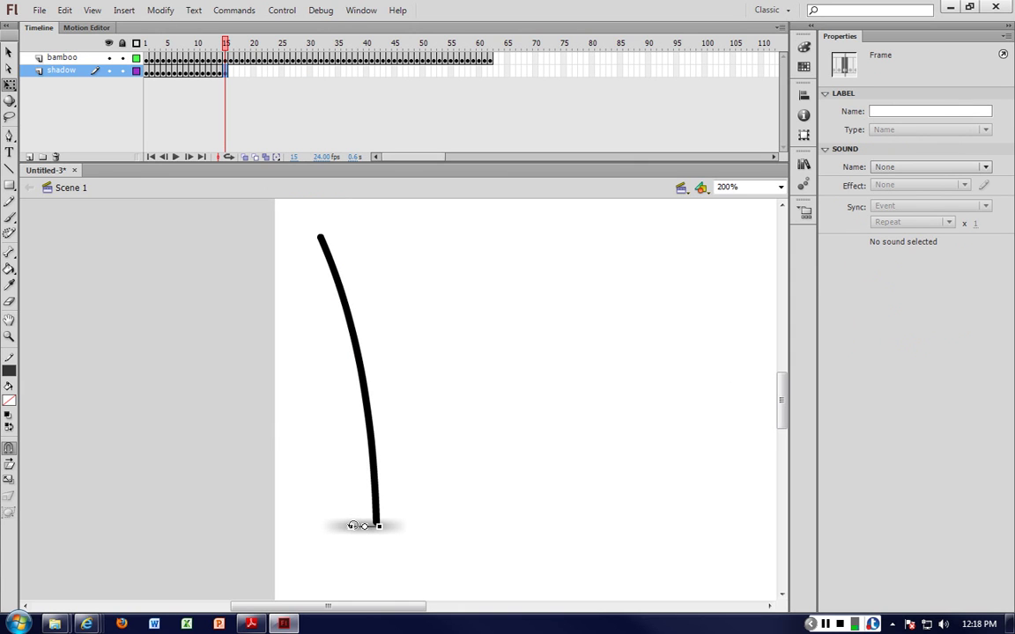
drag(350, 526, 343, 526)
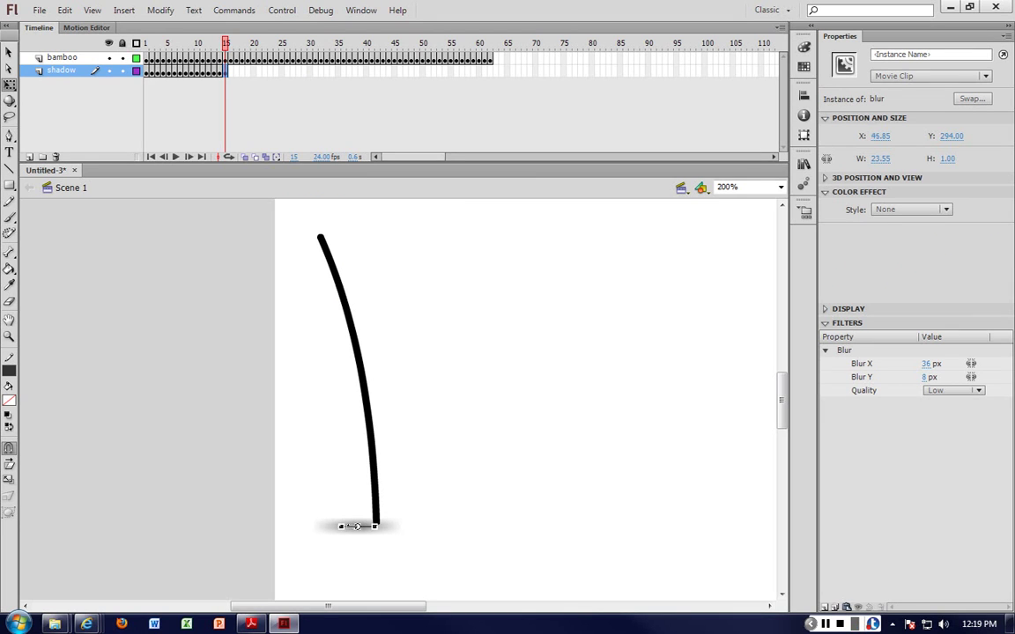
Step: Insert a keyframe at frame 16 of the shadow layer, widening its shadow to about 50.7 px and nudging it left to X 18.35
right_click(229, 70)
click(282, 169)
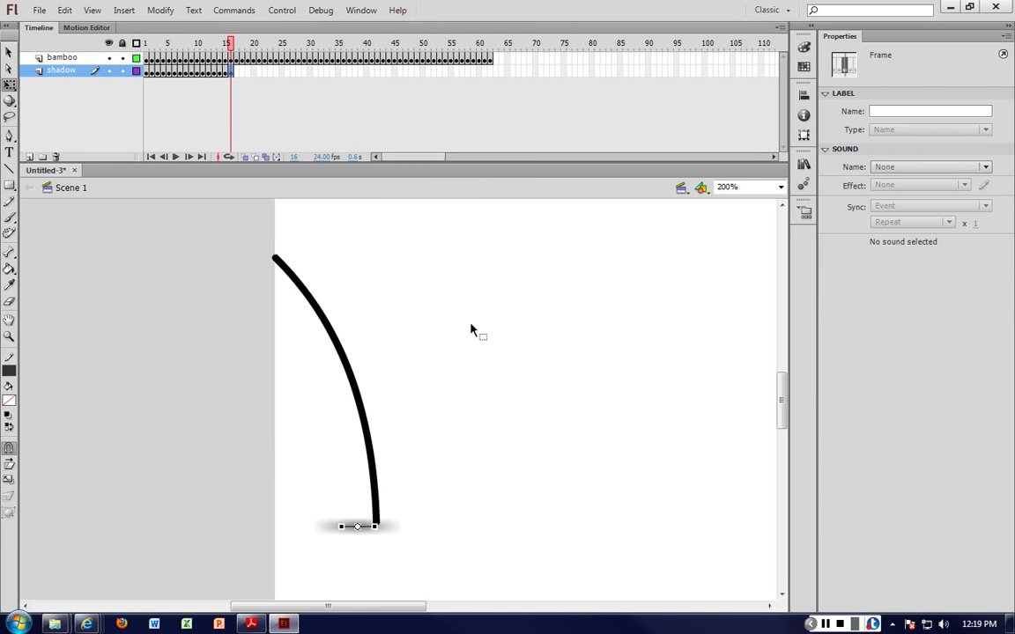
drag(374, 526, 393, 526)
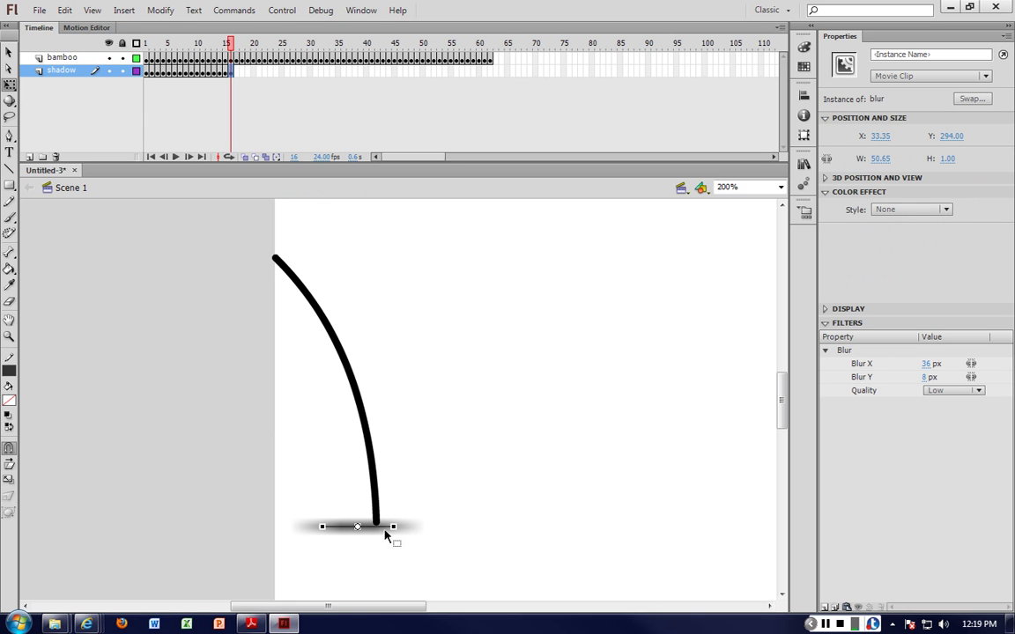
key(shift+Left)
key(Left)
key(Left)
key(Left)
key(Left)
key(Left)
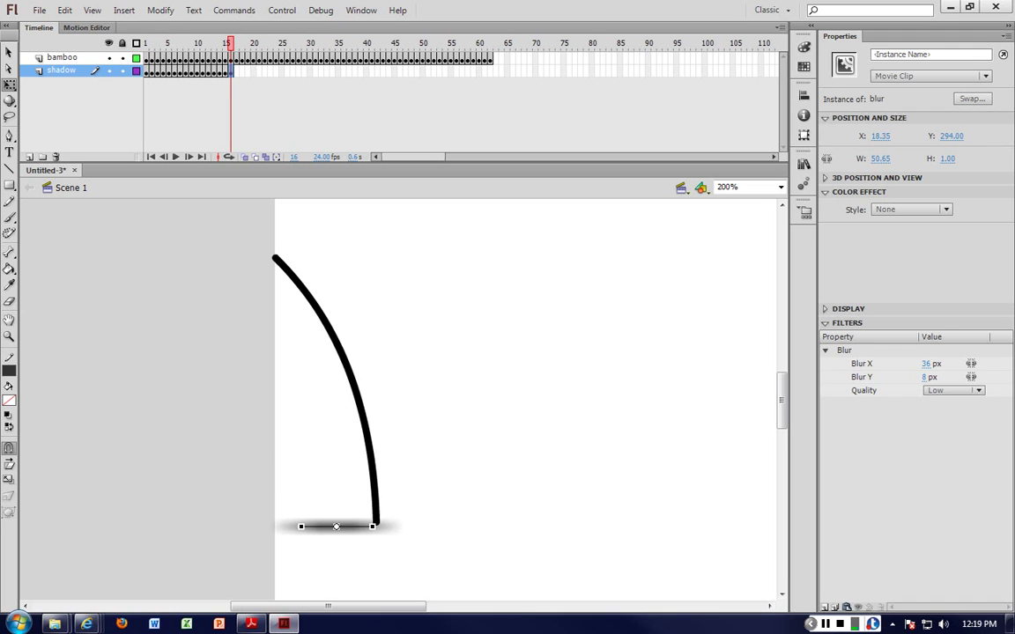
Step: Insert a keyframe at frame 17 of the shadow layer, narrowing its shadow to about 25.7 px and nudging it right to X 45.75
click(237, 74)
right_click(237, 73)
click(287, 167)
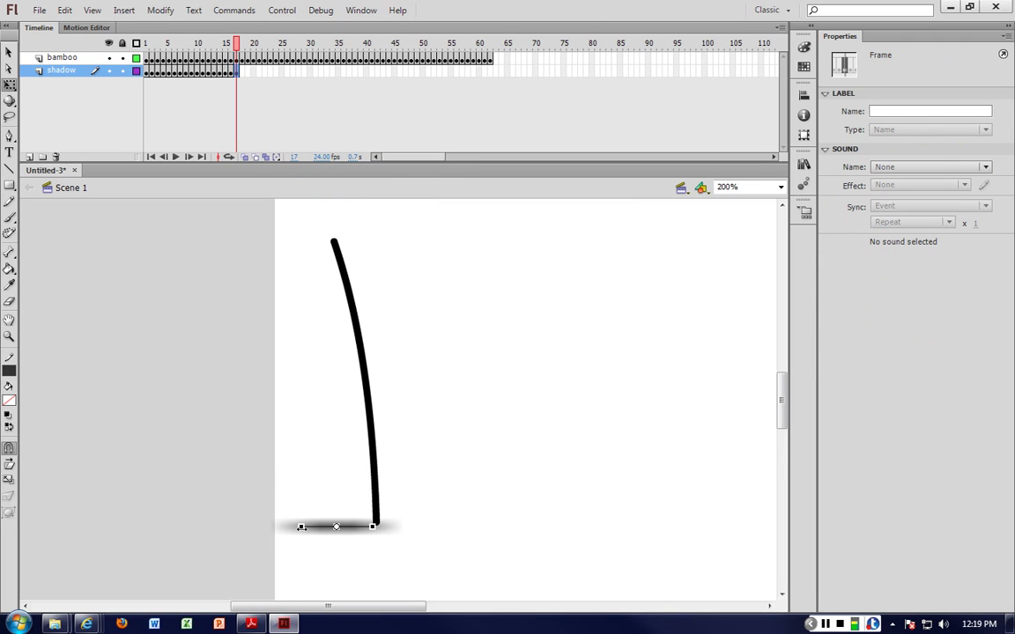
drag(302, 525, 315, 526)
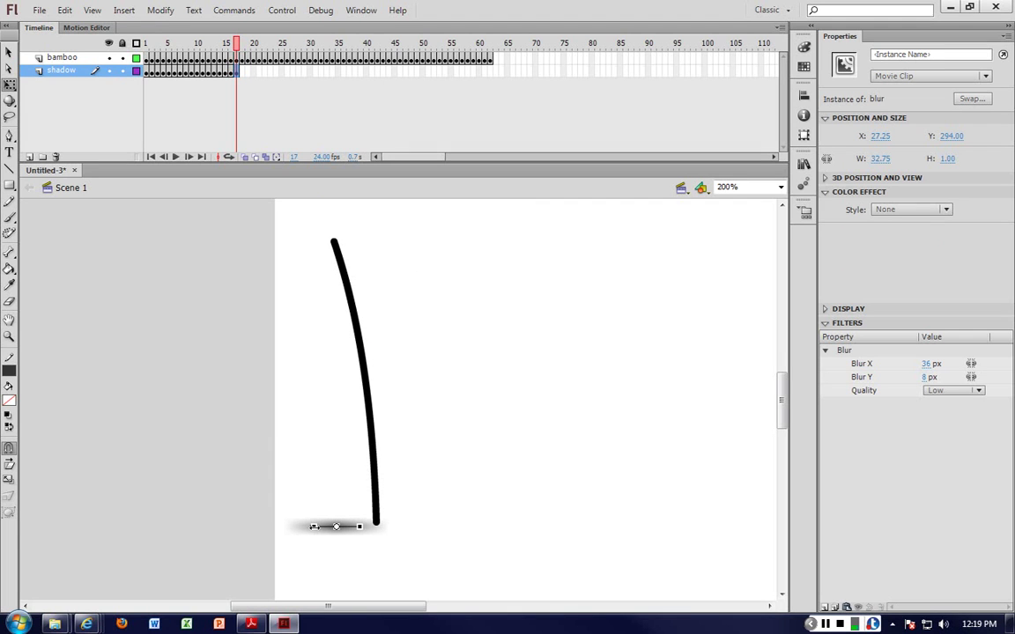
key(Right)
key(Right)
key(Right)
key(Right)
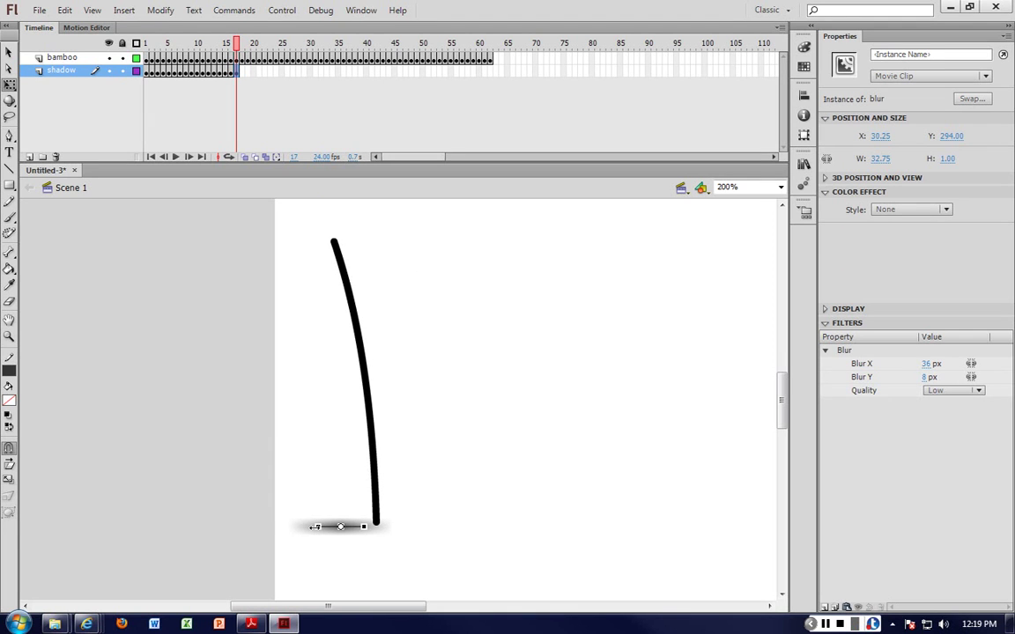
key(Right)
key(Right)
key(Right)
key(Right)
key(Right)
key(Right)
key(Right)
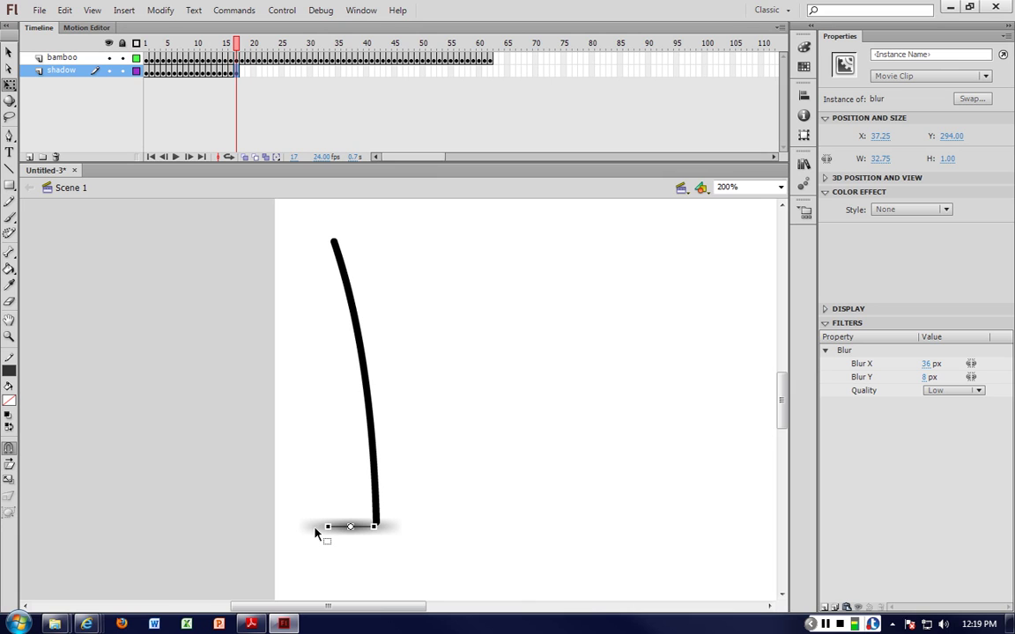
drag(328, 526, 333, 526)
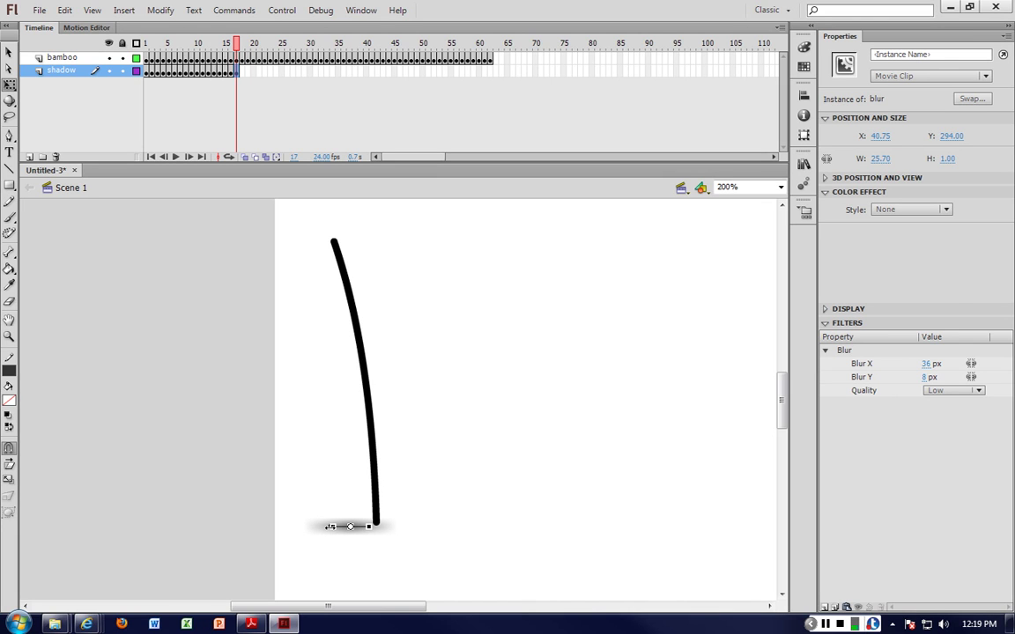
key(Right)
key(Right)
key(Right)
key(Right)
key(Right)
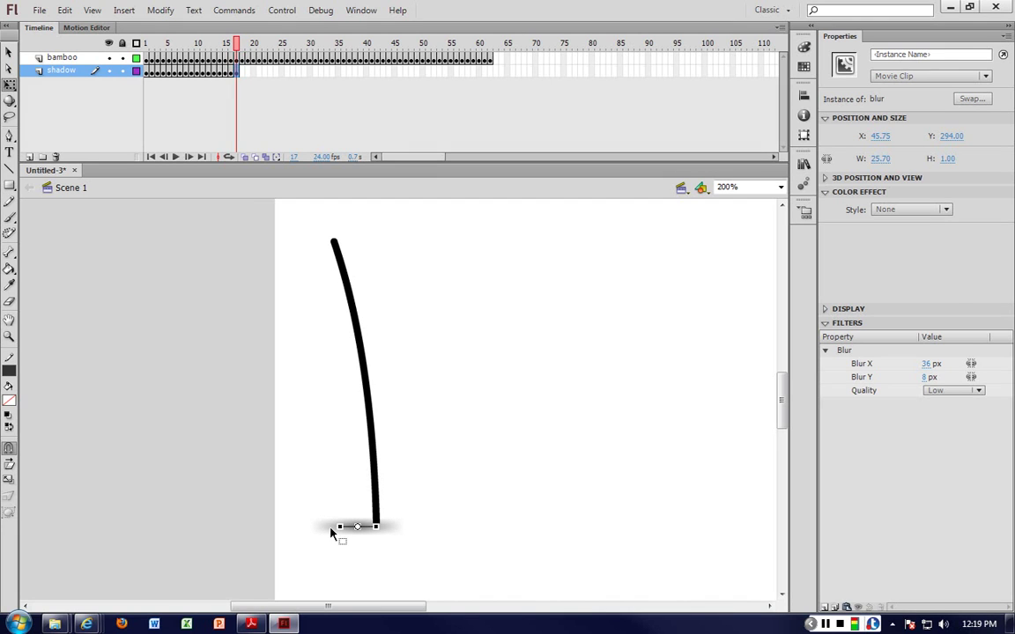
Step: Insert a keyframe at frame 18 of the shadow layer, moving its shadow right to X 65.75 and narrowing it to about 19.7 px
right_click(243, 70)
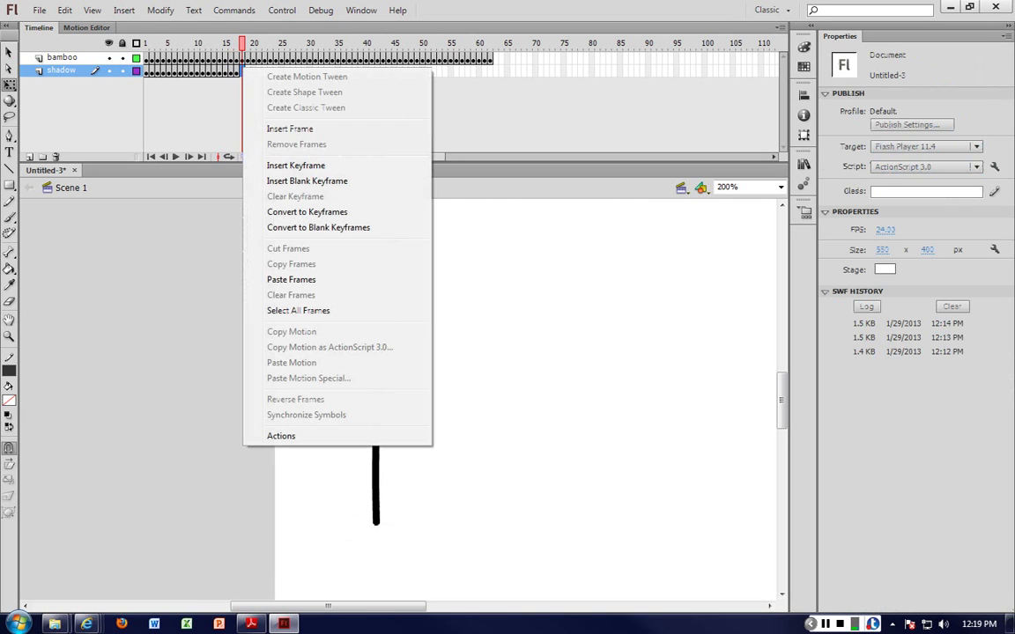
click(296, 165)
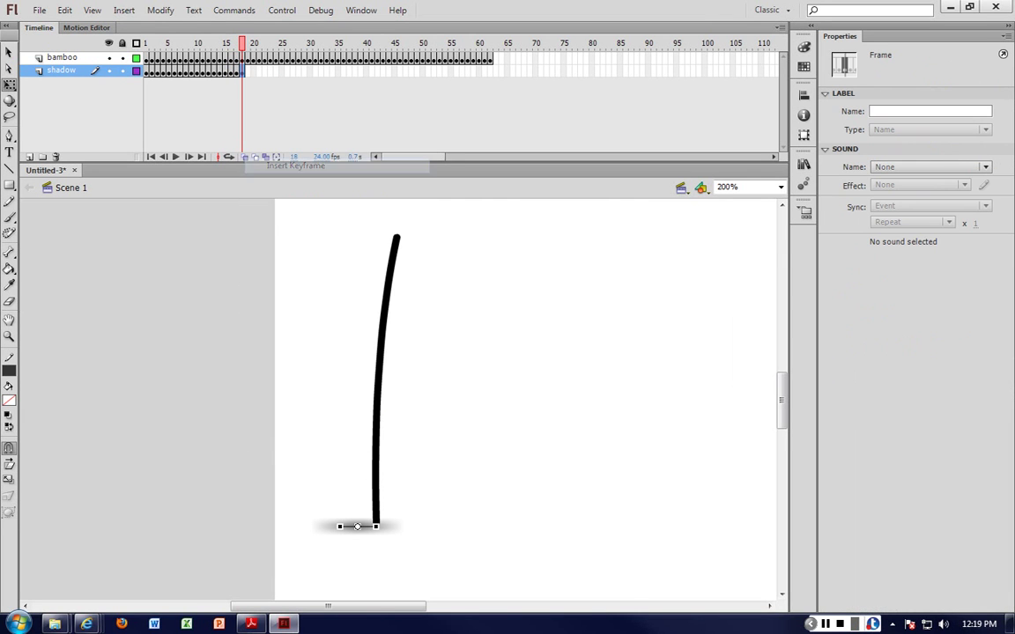
key(Right)
key(Right)
key(Right)
key(Right)
key(Right)
key(Right)
key(Right)
key(Right)
key(Right)
key(Right)
key(Right)
key(Right)
key(Right)
key(Right)
key(Right)
key(Right)
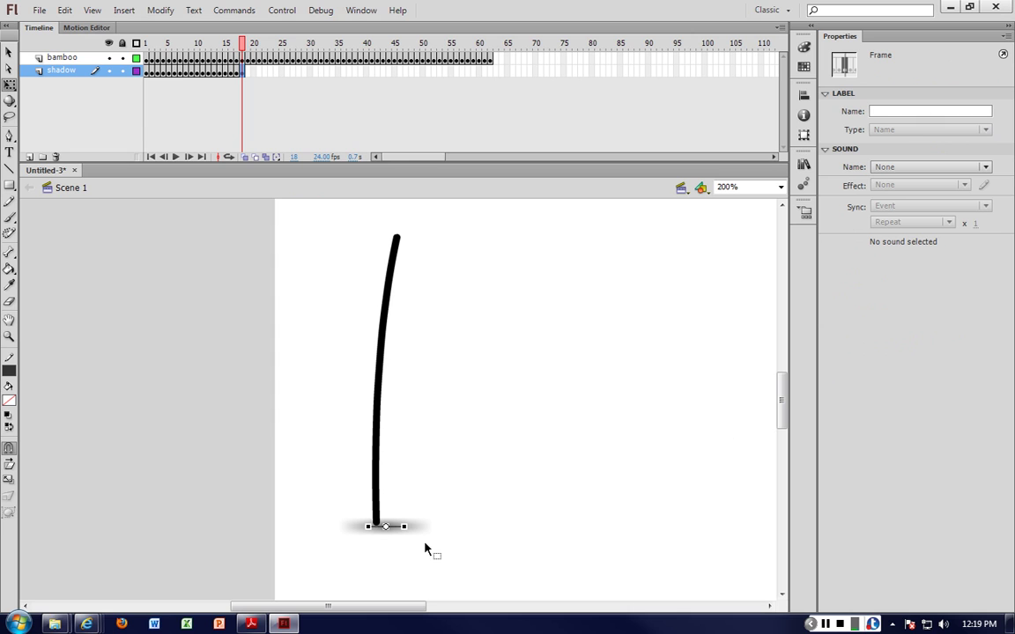
key(Left)
key(Left)
key(Left)
key(Left)
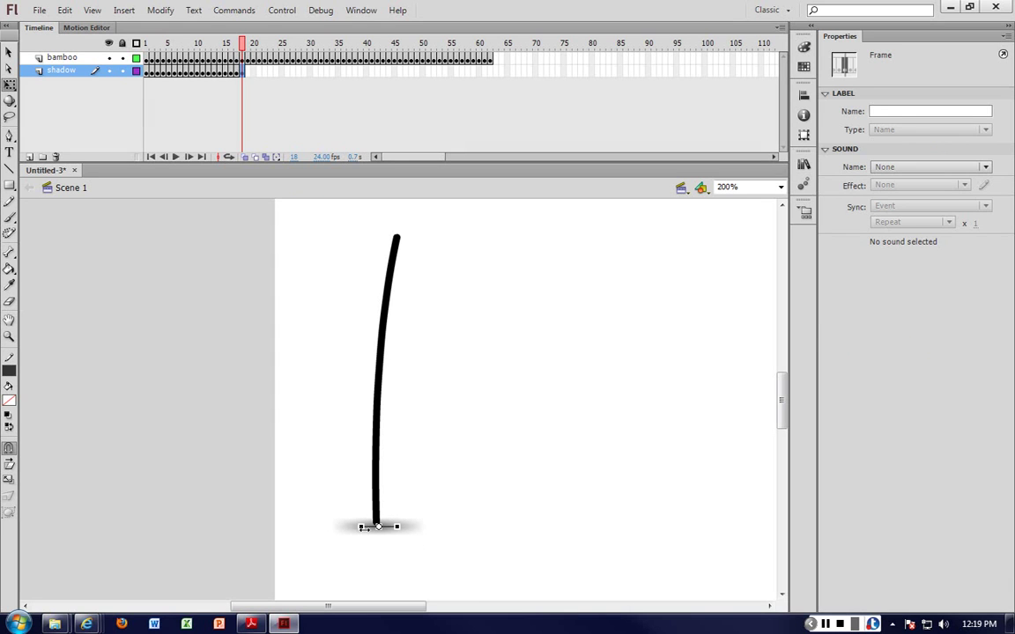
drag(362, 527, 366, 527)
key(Right)
key(Right)
key(Right)
key(Right)
key(Right)
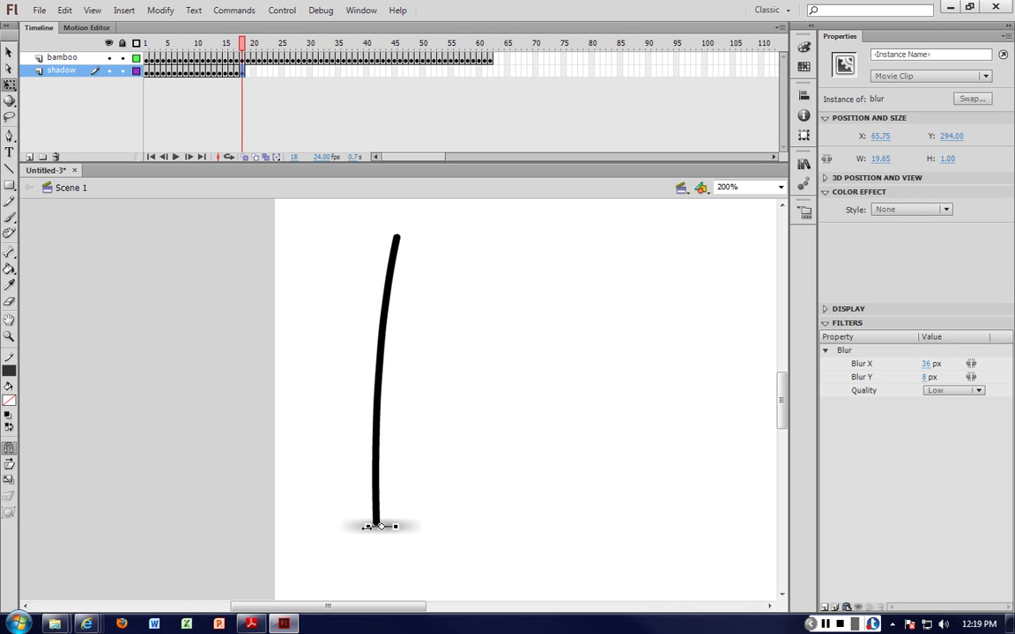
Step: Insert a keyframe at frame 19 of the shadow layer, widening its shadow to about 42.5 px and nudging it right to X 69.95
right_click(248, 71)
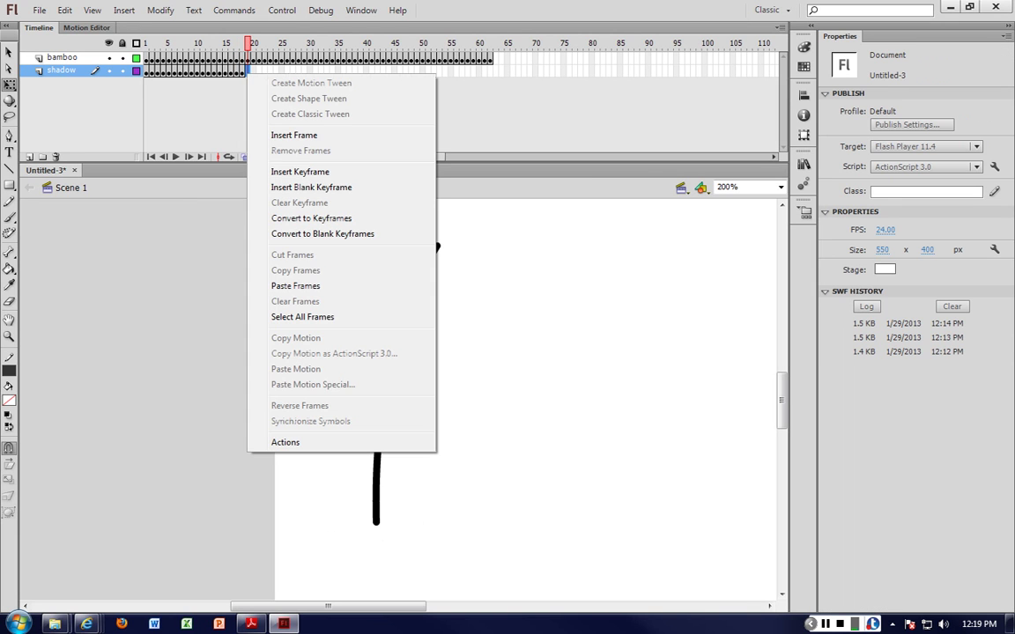
click(299, 172)
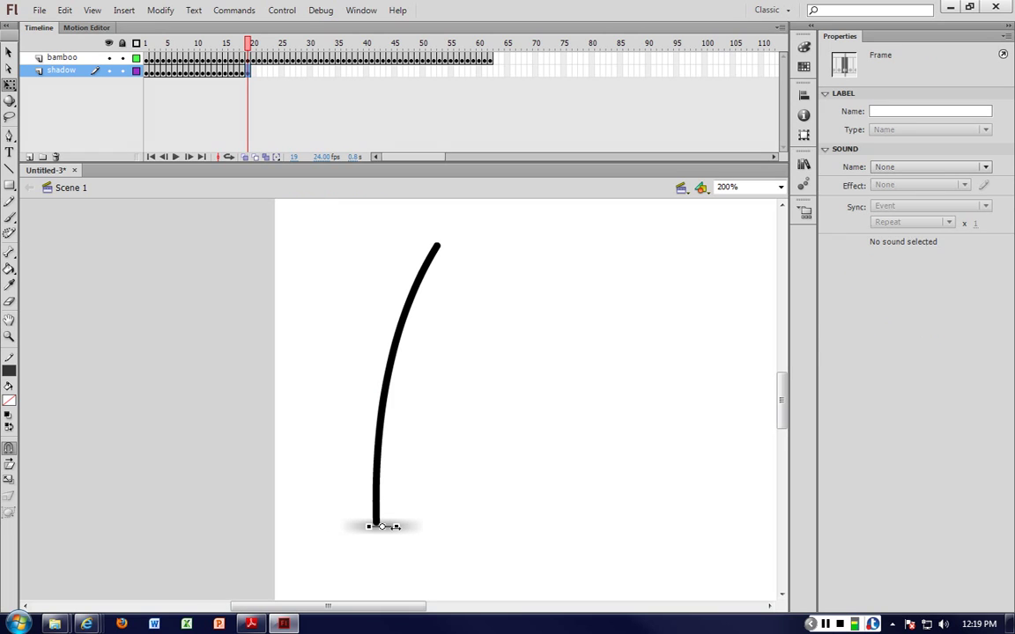
click(381, 526)
drag(381, 526, 426, 527)
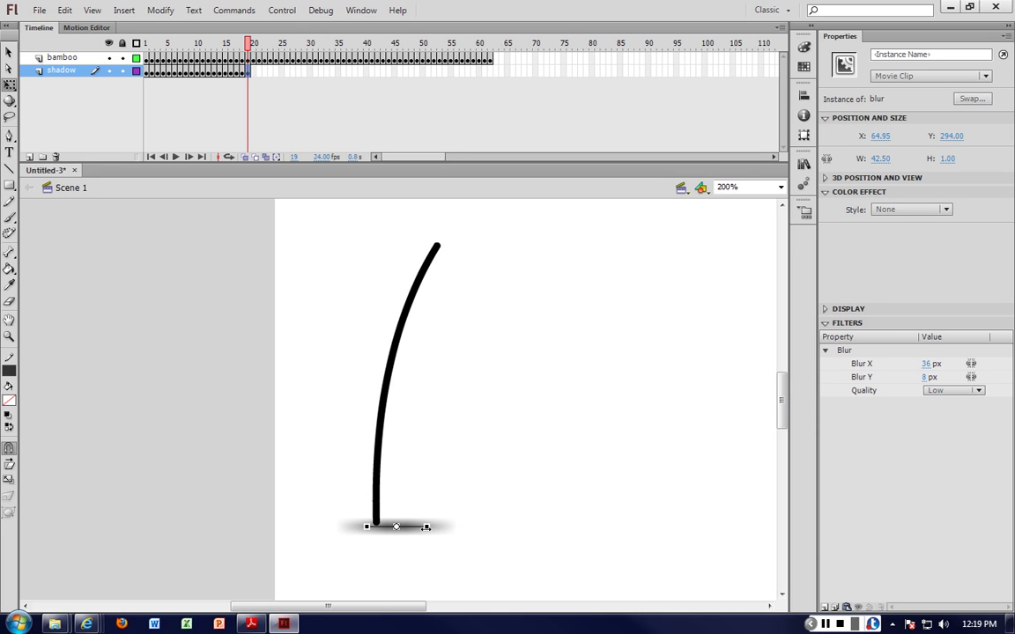
key(Right)
key(Right)
key(Right)
key(Right)
key(Right)
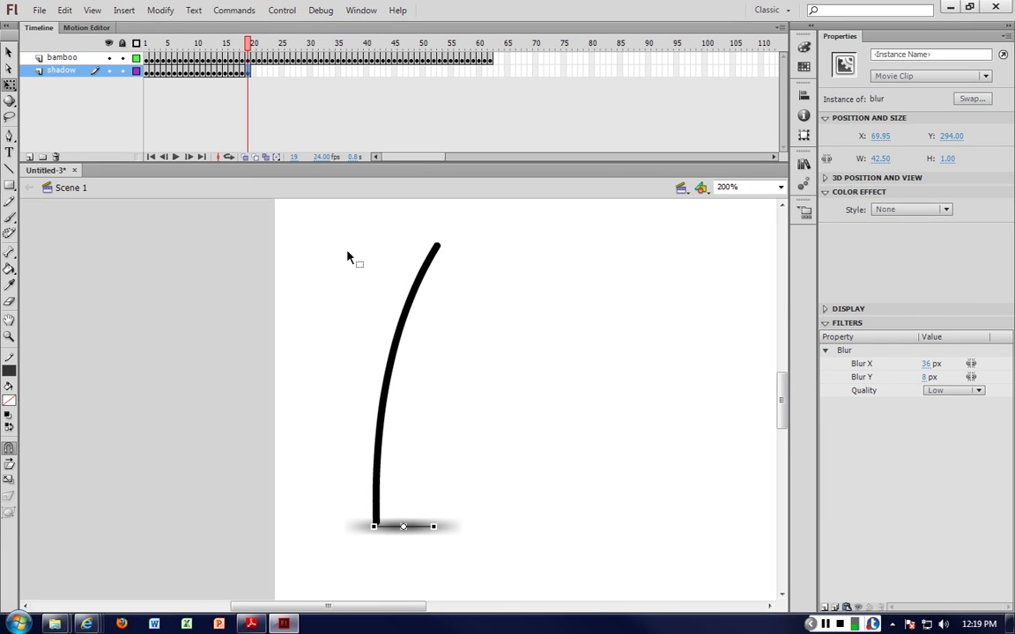
Step: Insert a keyframe at frame 20 of the shadow layer, widening its shadow to about 58.4 px and nudging it right to X 77.05
right_click(253, 71)
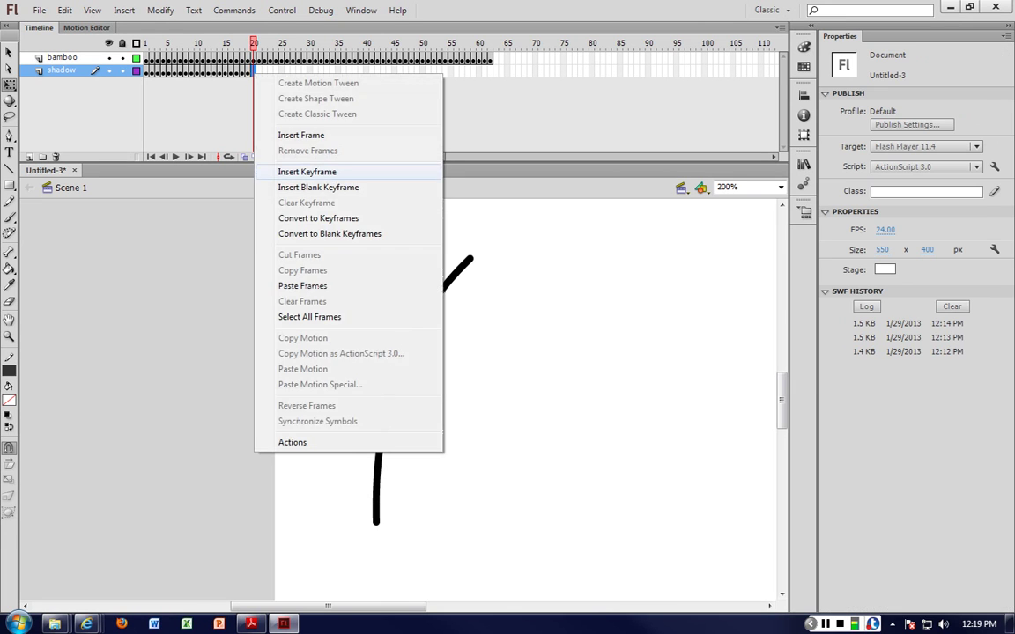
click(308, 170)
click(432, 526)
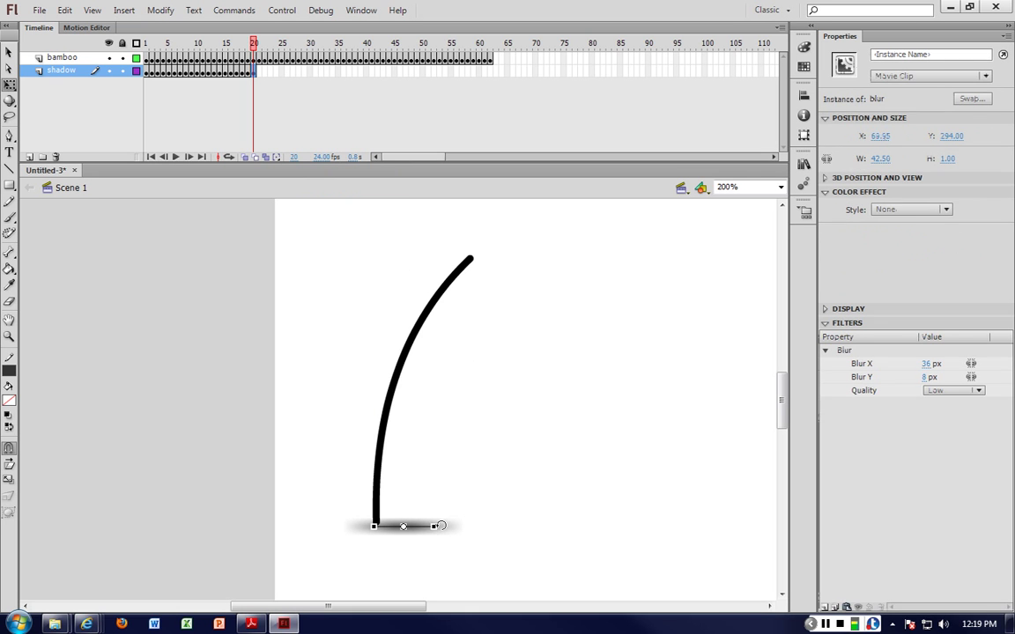
drag(432, 526, 449, 522)
key(Right)
key(Right)
key(Right)
key(Right)
key(Right)
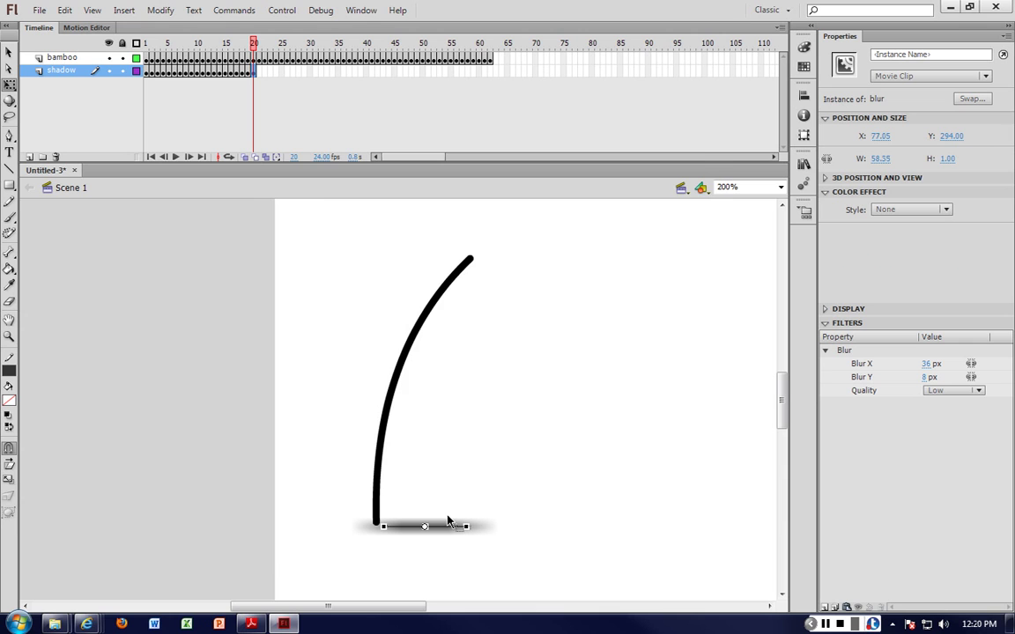
Step: Test the movie to preview how the shadow follows the springing bamboo
key(ctrl+Return)
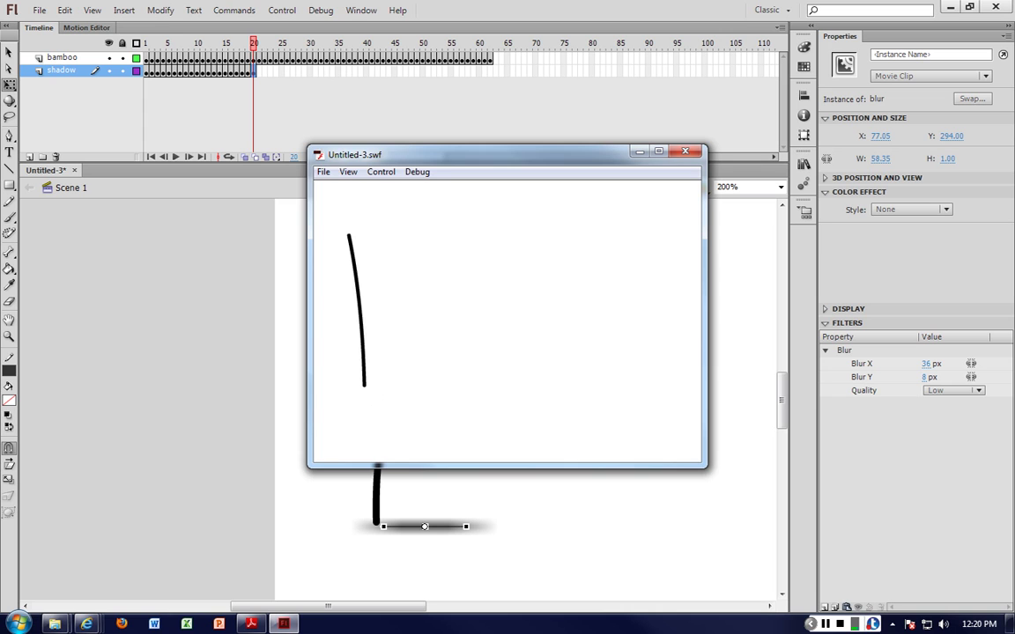
Step: Close the movie preview and insert a keyframe at frame 21 of the shadow layer, widening its shadow to about 70.3 px at X 76.05
click(686, 151)
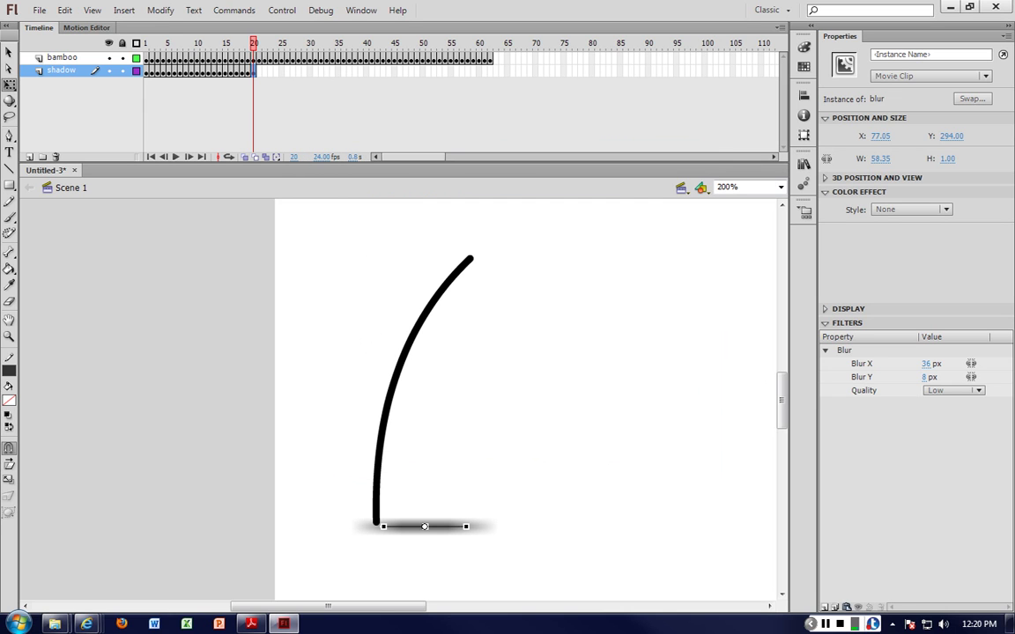
click(260, 73)
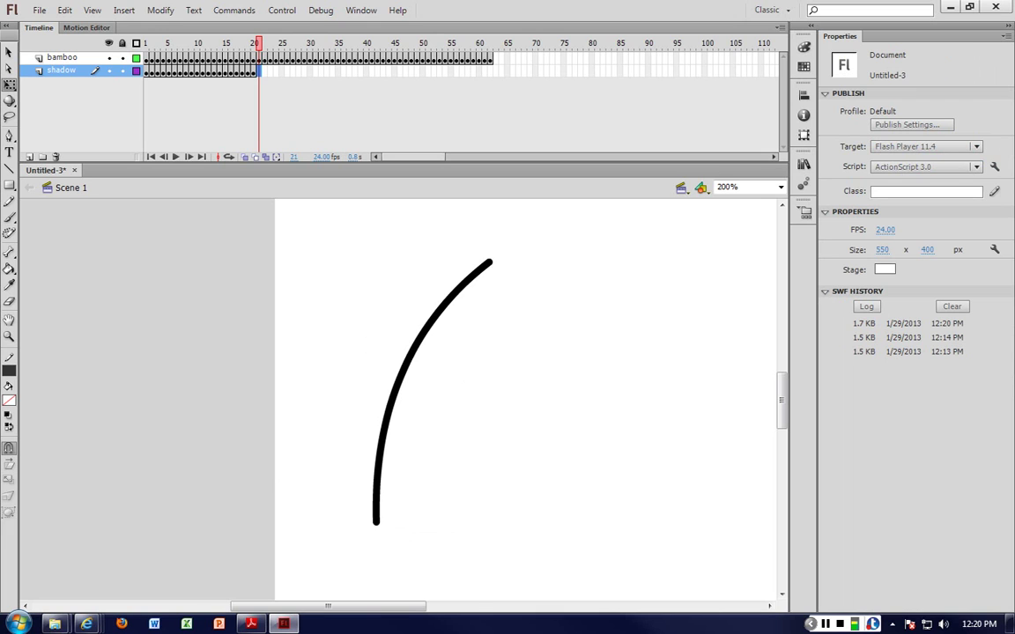
right_click(258, 73)
click(311, 172)
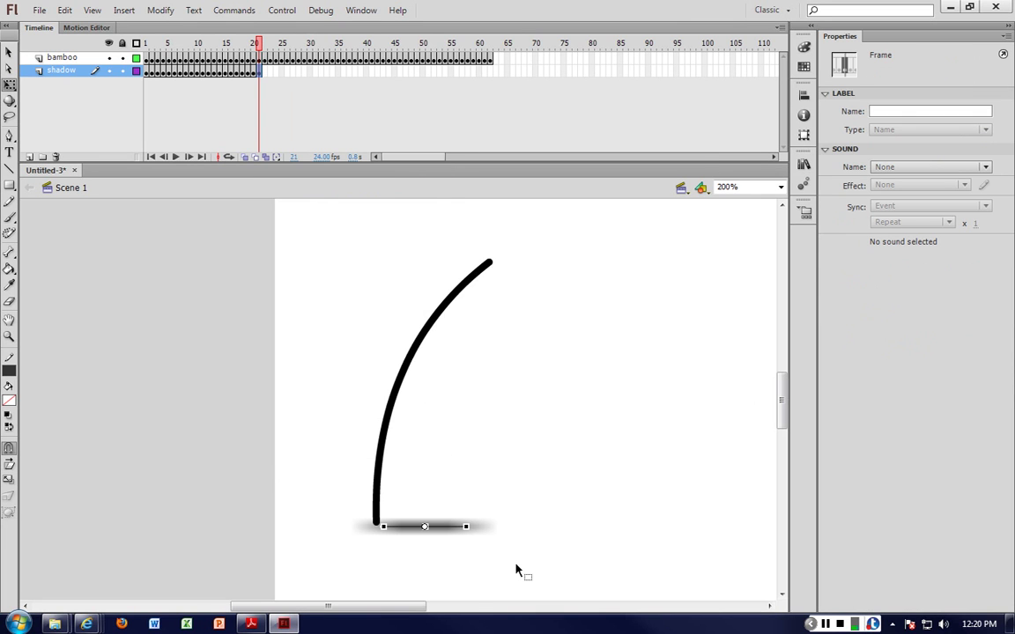
click(466, 526)
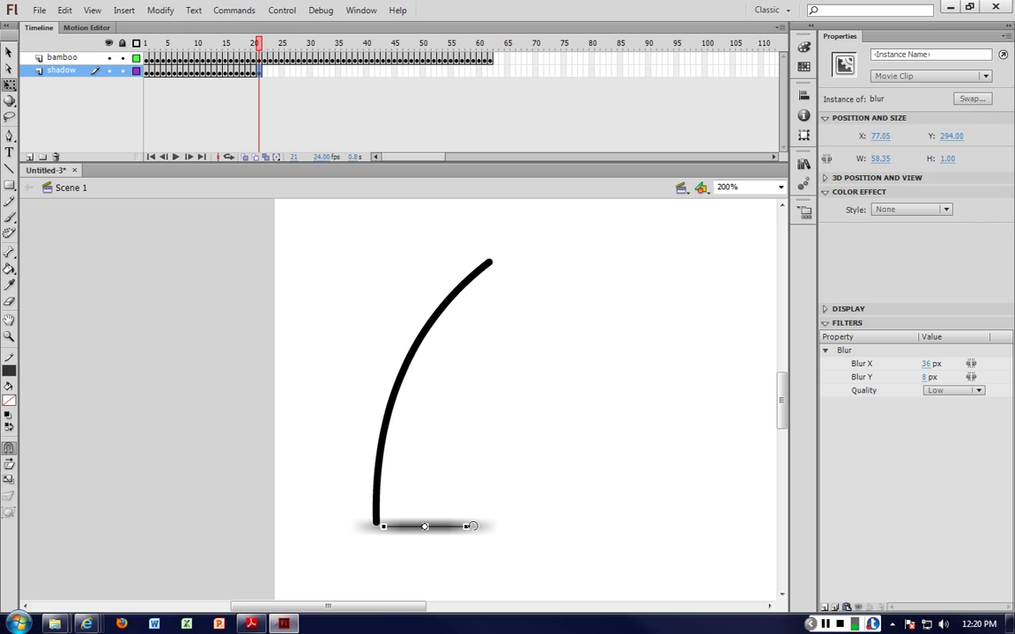
drag(466, 526, 474, 526)
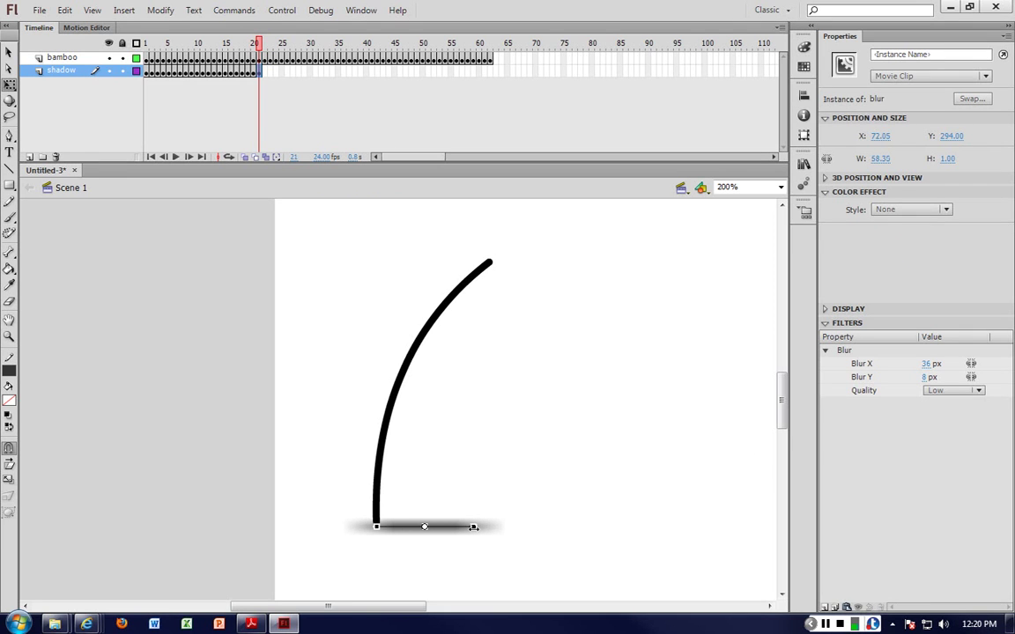
key(Right)
key(Right)
key(Right)
key(Right)
key(Right)
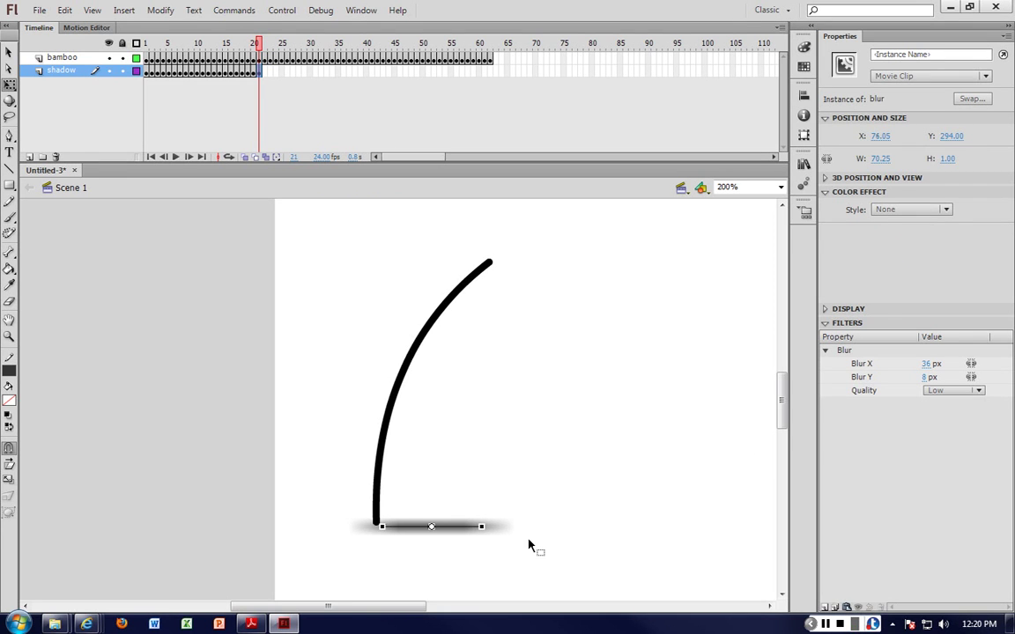
Step: Insert a keyframe at frame 22 of the shadow layer, narrowing its shadow to about 52.2 px and shifting it left to X 74.95
right_click(264, 71)
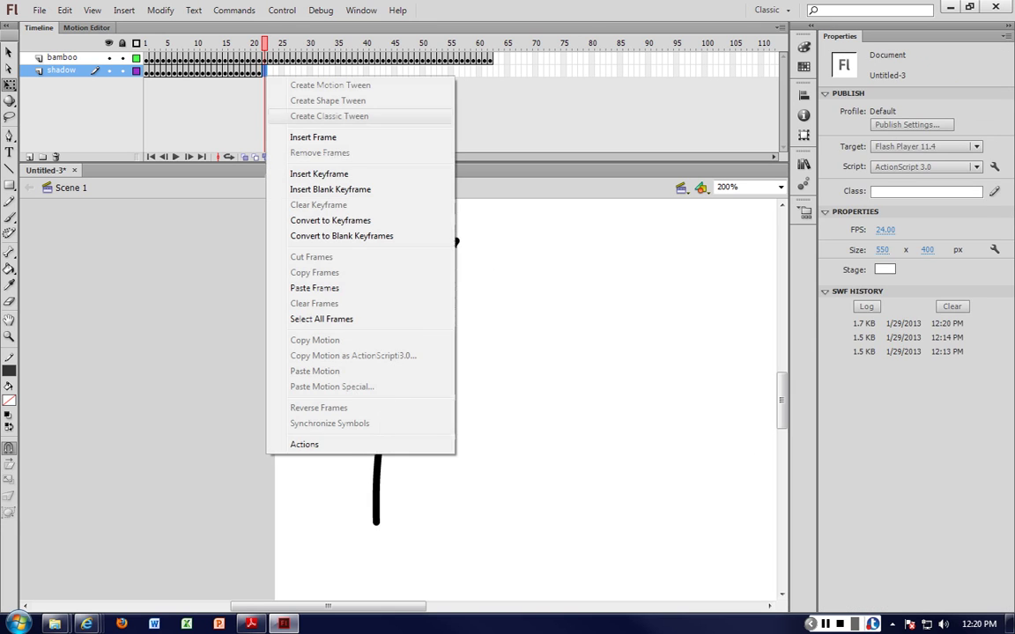
click(319, 174)
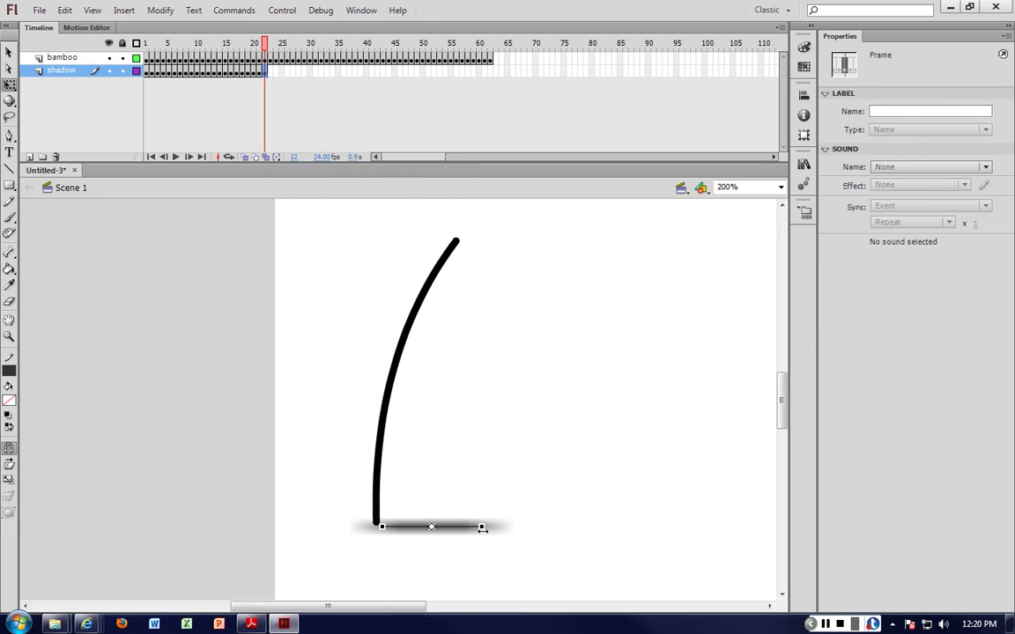
click(481, 527)
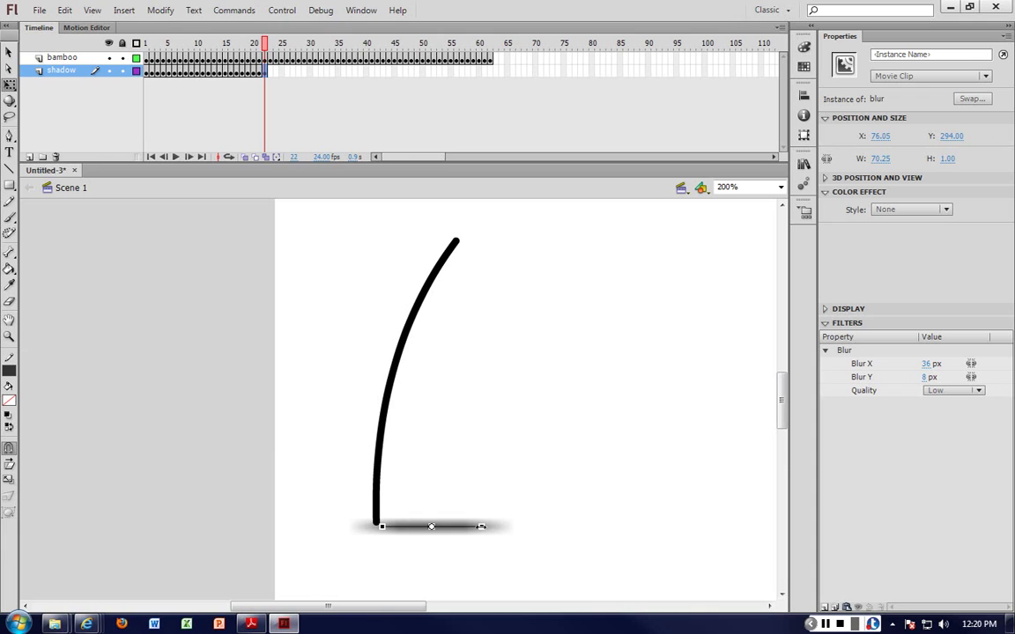
drag(482, 527, 467, 526)
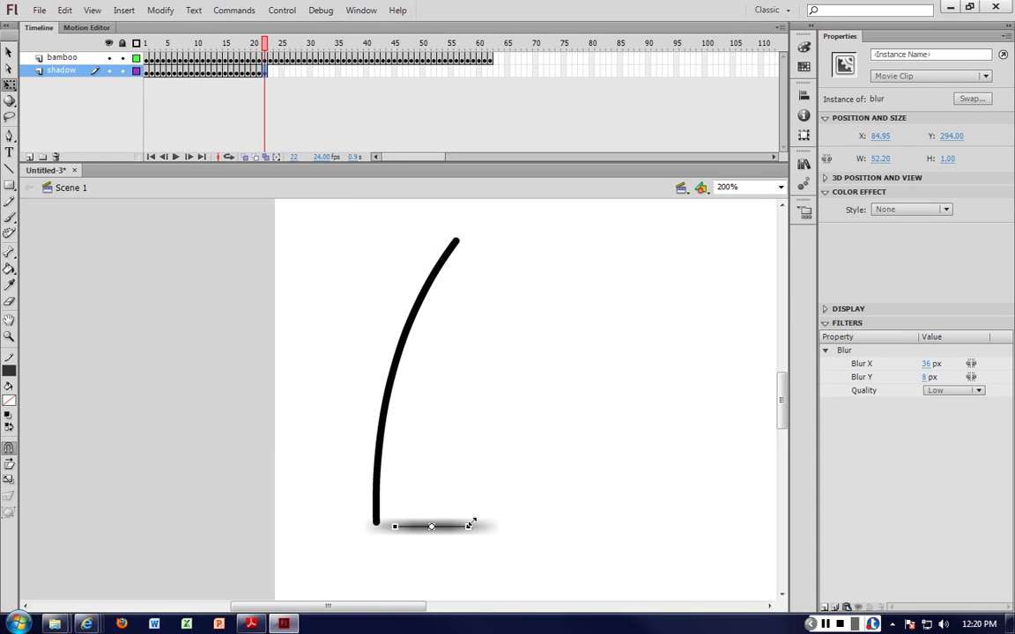
key(shift+Left)
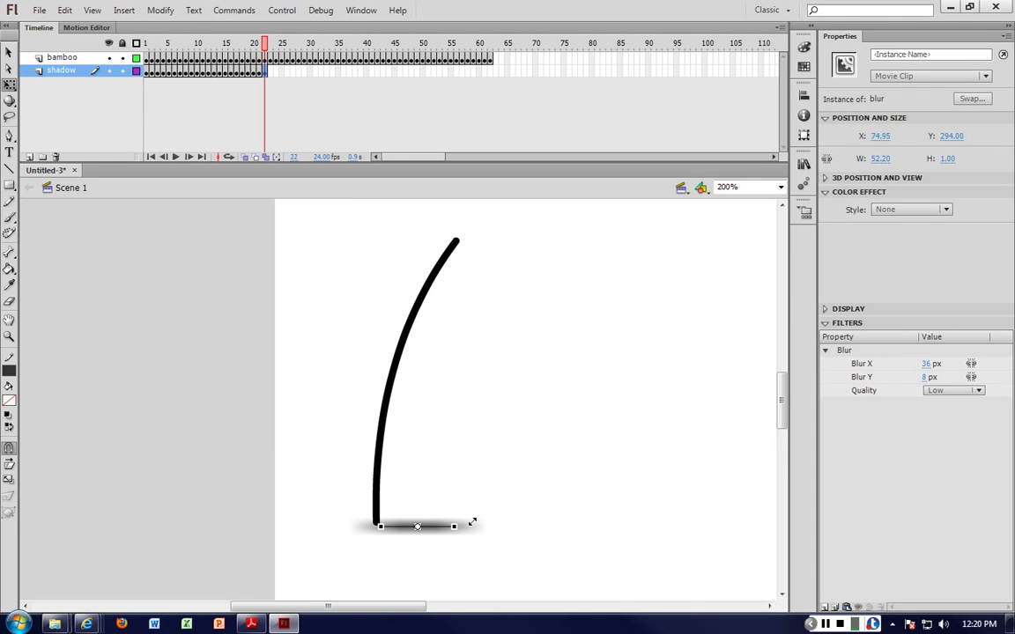
Step: Insert a keyframe at frame 23 of the shadow layer, narrowing its shadow to about 34.2 px and shifting it left to X 73.85
click(271, 70)
right_click(270, 70)
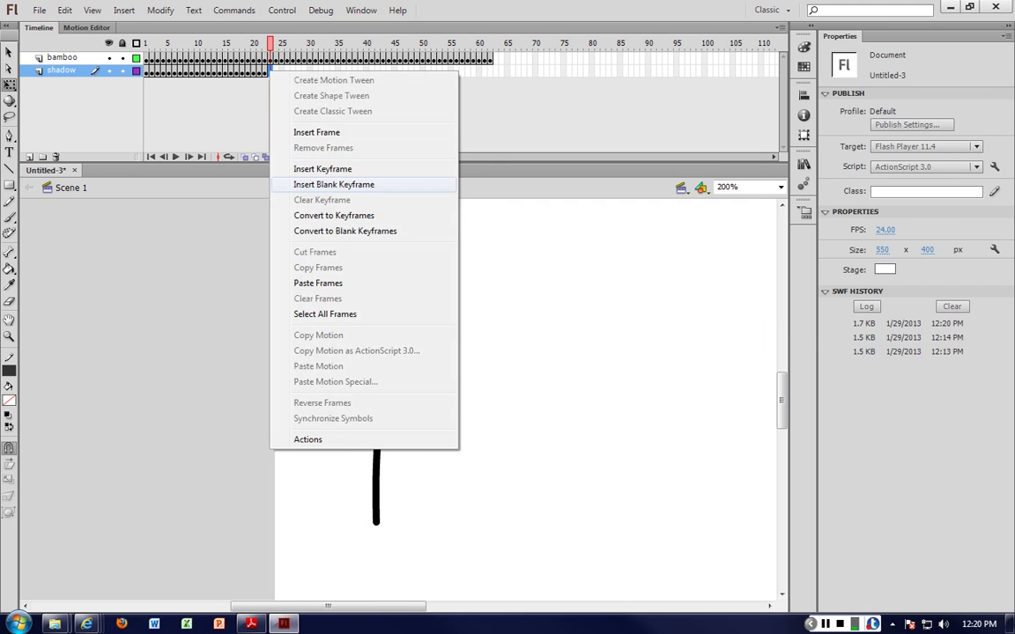
click(319, 167)
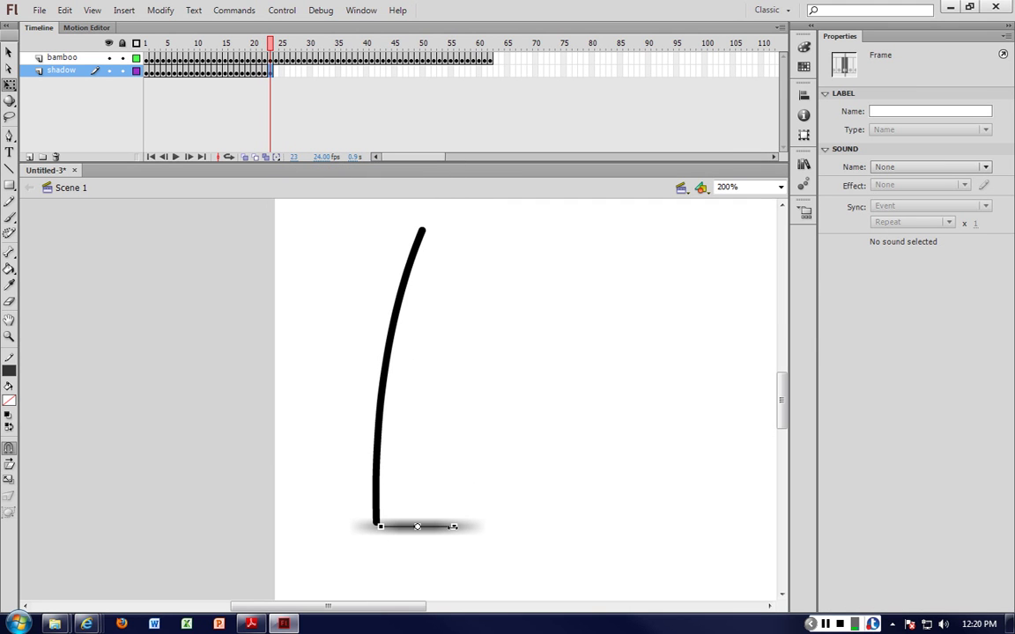
drag(454, 527, 441, 527)
key(shift+Left)
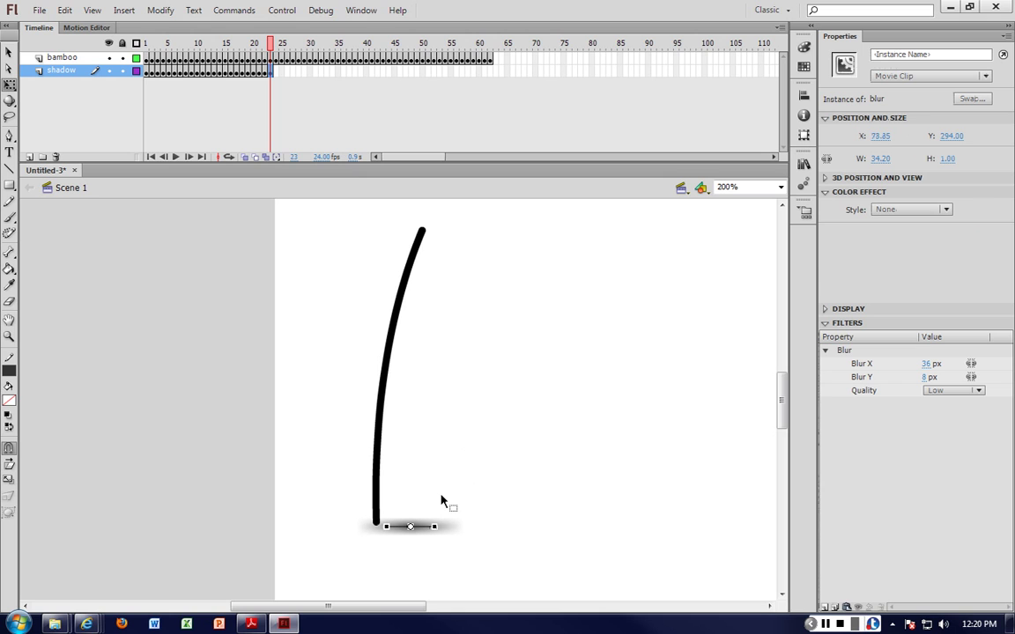
key(shift+Left)
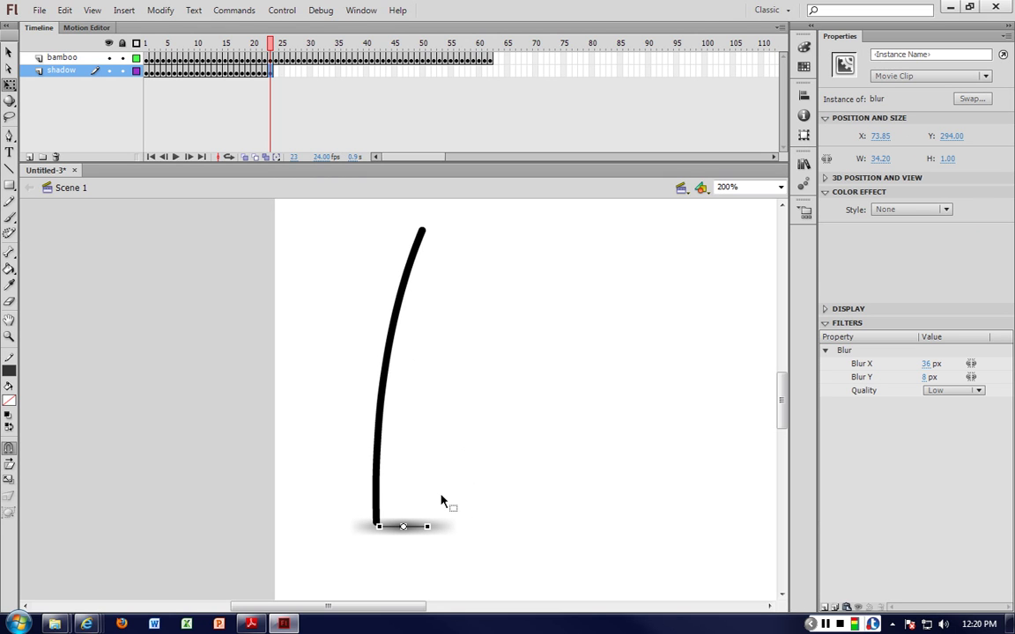
Step: Insert a keyframe at frame 24 of the shadow layer, narrowing its shadow to about 20.3 px and shifting it left to X 70.75
click(276, 71)
right_click(276, 71)
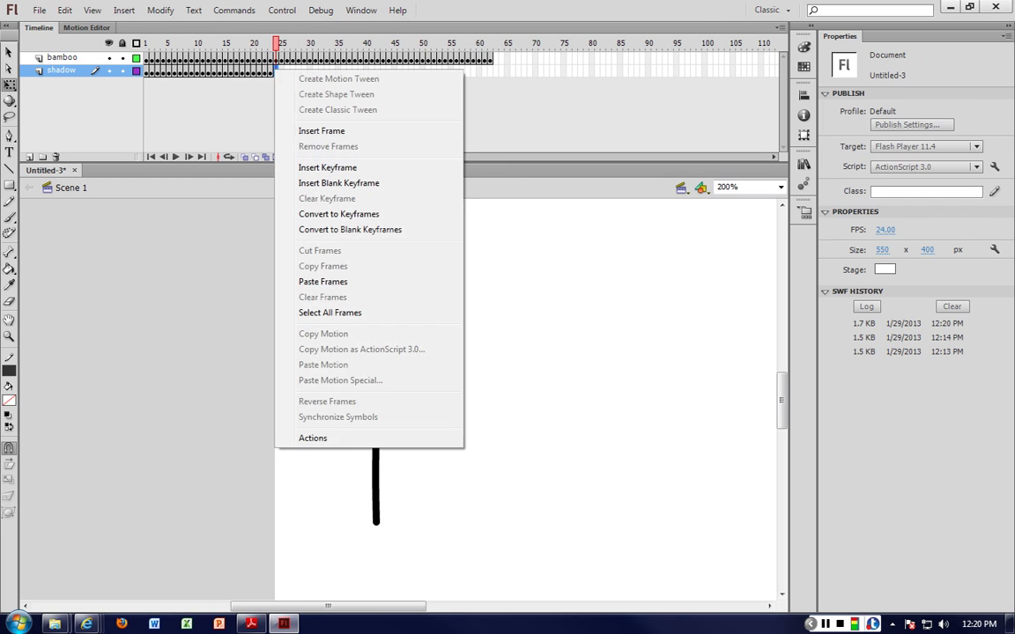
click(327, 167)
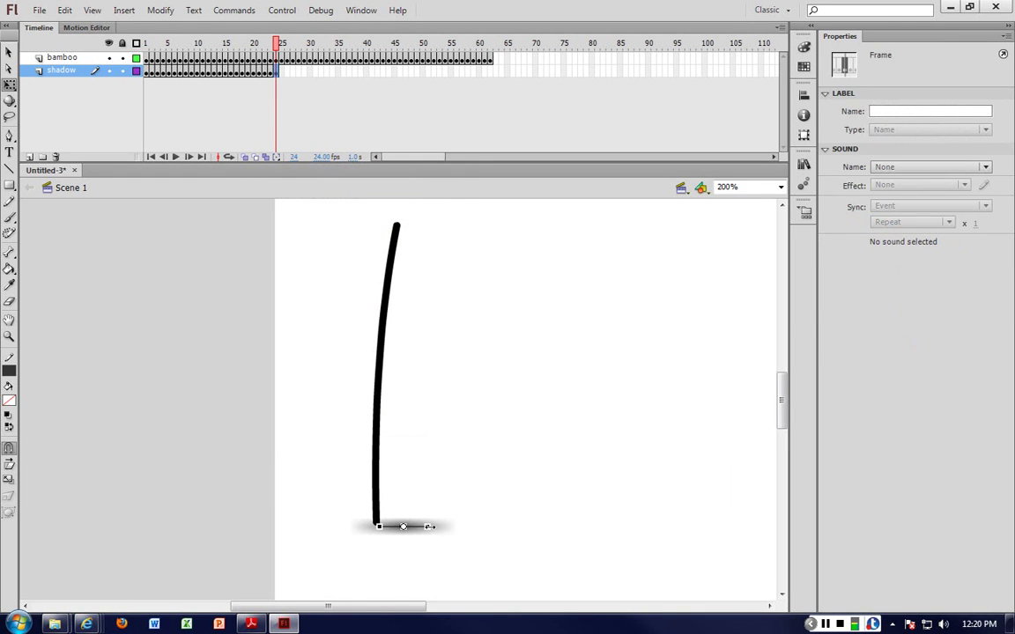
drag(428, 527, 419, 526)
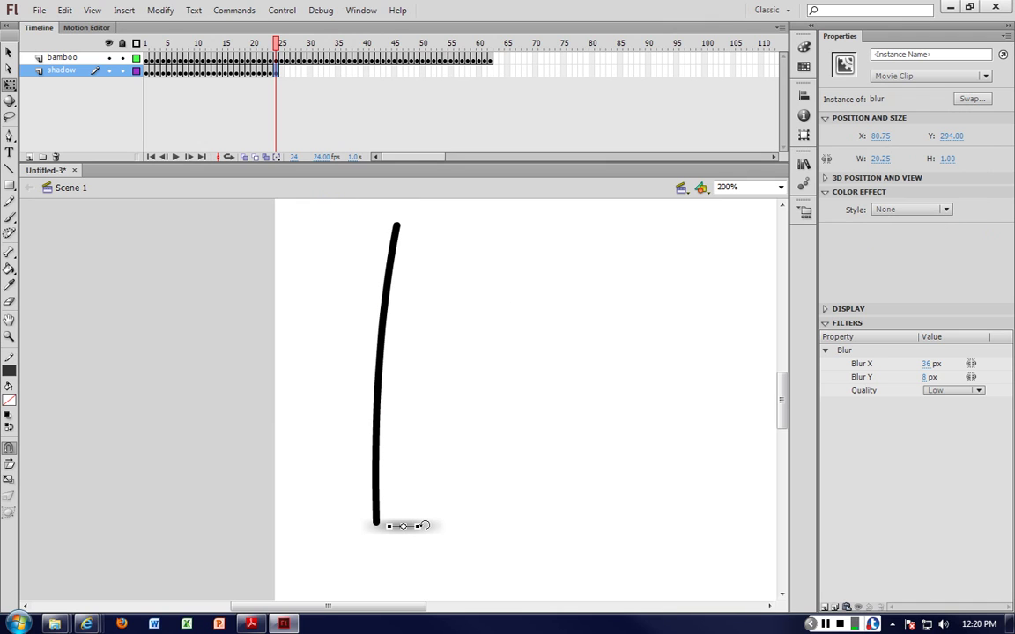
key(shift+Left)
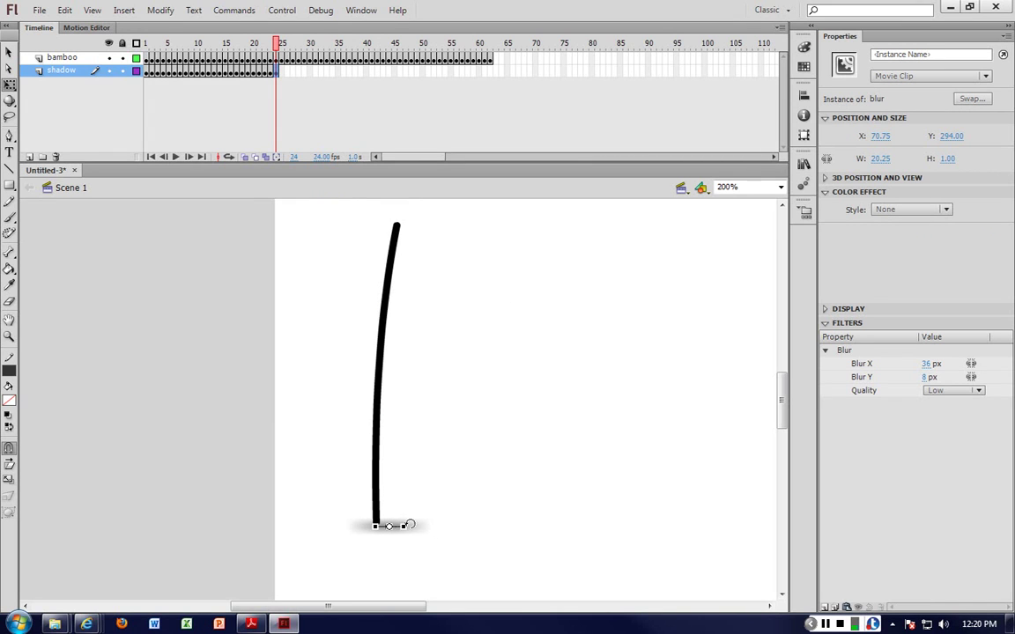
Step: Insert a keyframe at frame 25 of the shadow layer, narrowing its shadow to about 15.3 px and nudging it left to X 63.25
right_click(281, 72)
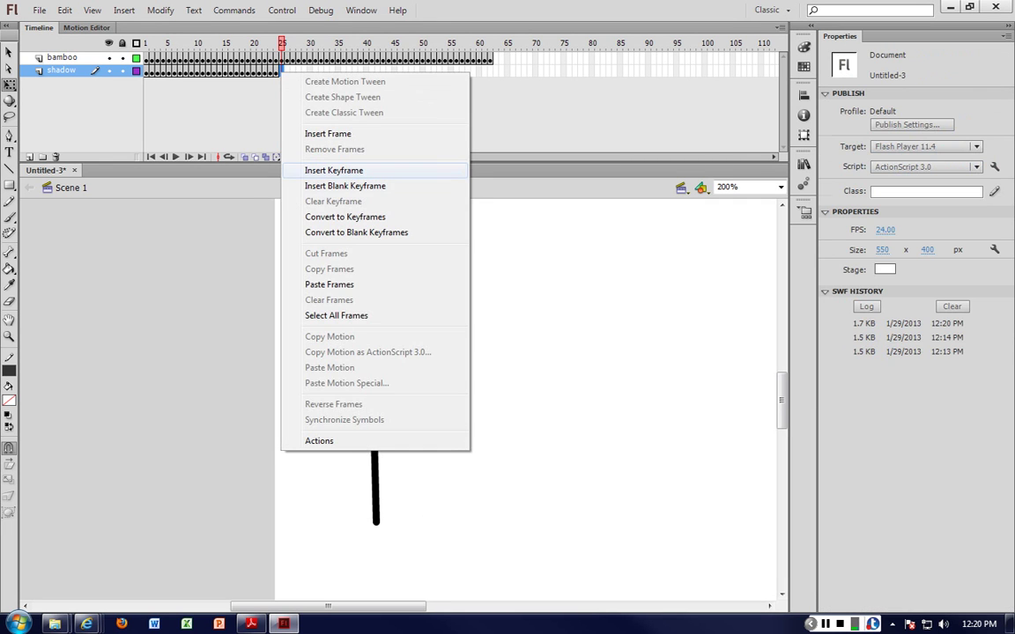
click(334, 170)
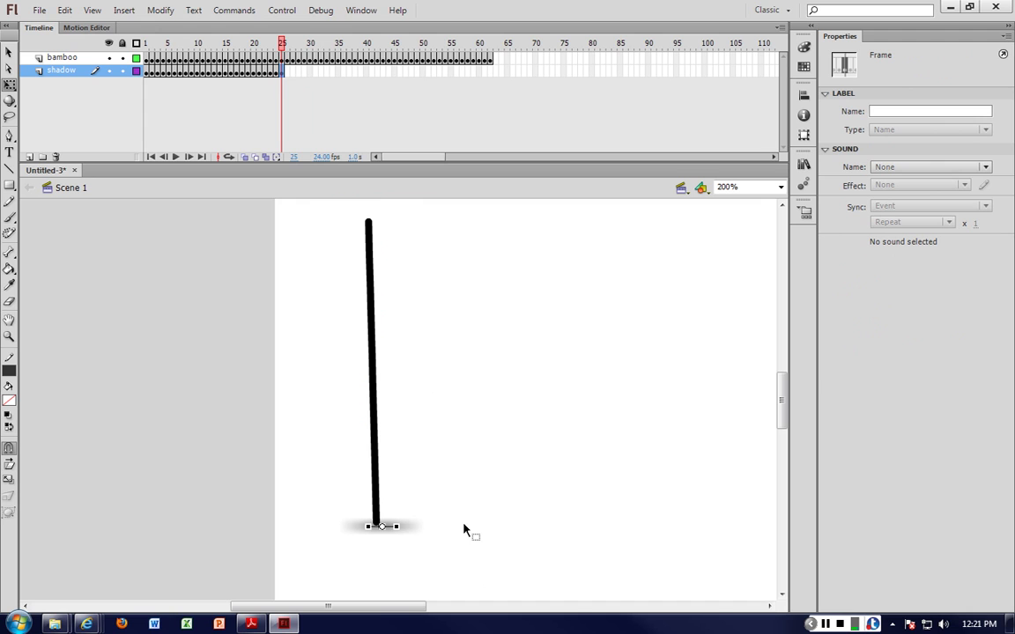
click(396, 526)
key(Left)
key(Left)
key(Left)
key(Left)
key(Left)
key(Left)
key(Left)
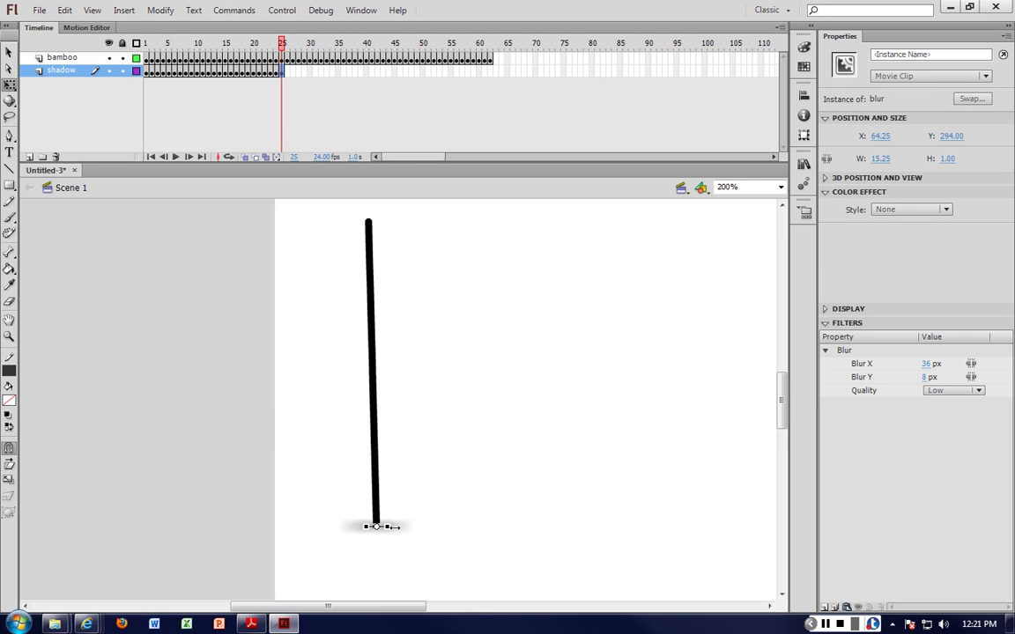
drag(394, 526, 390, 526)
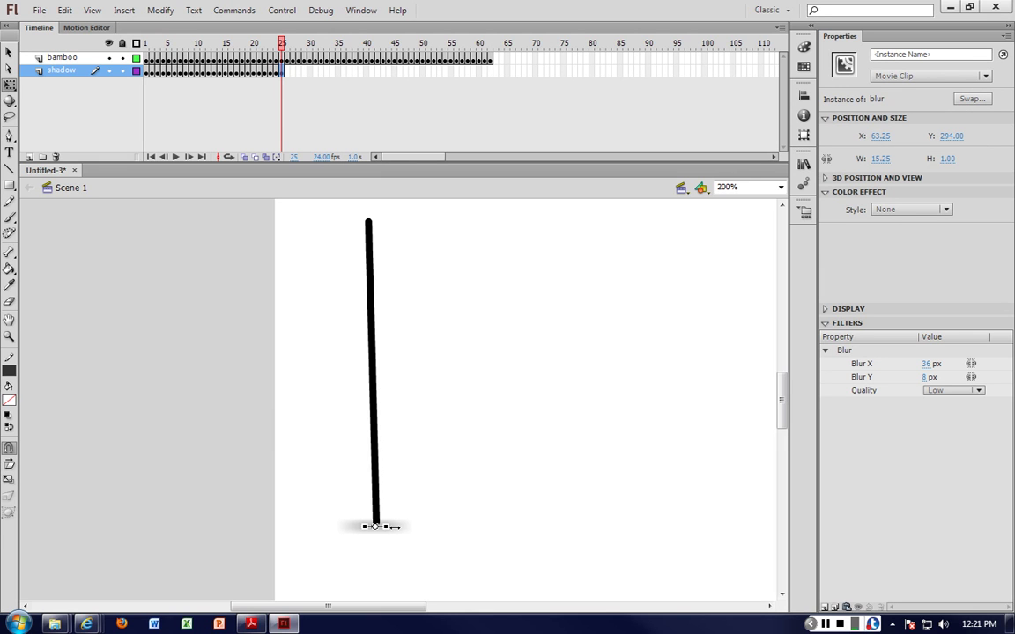
Step: Insert a keyframe at frame 26 of the shadow layer, widening its shadow to about 20.3 px and nudging it left to about X 57.7
click(288, 71)
right_click(288, 72)
click(335, 171)
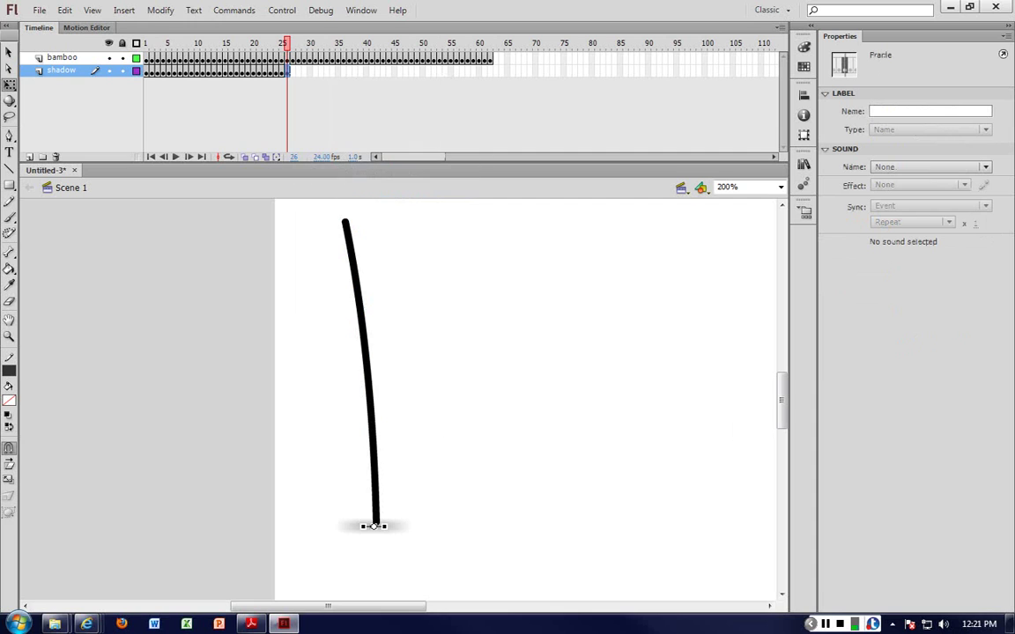
click(361, 526)
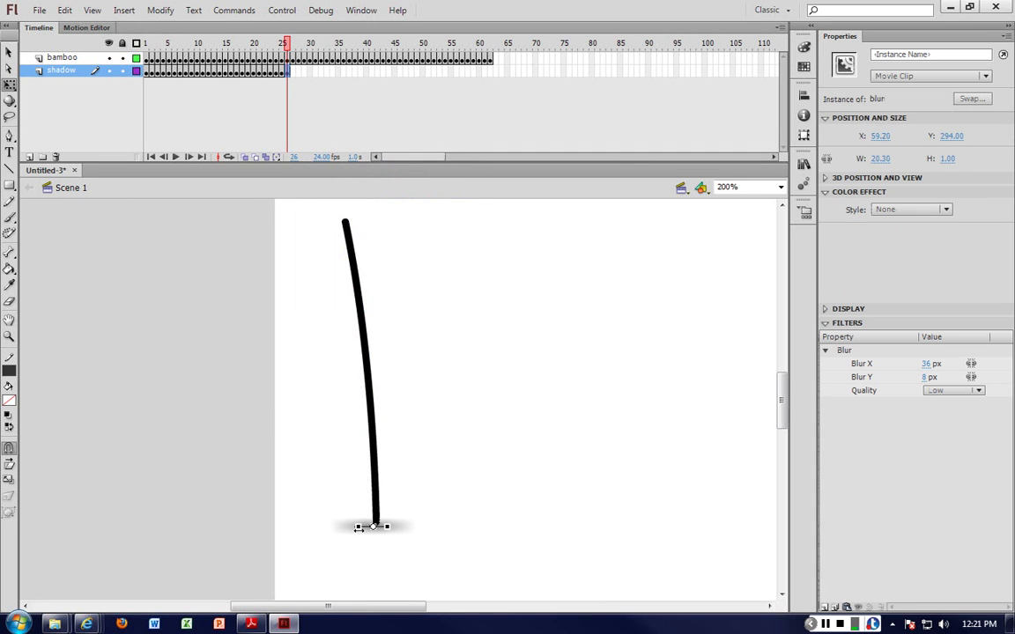
drag(359, 528, 357, 528)
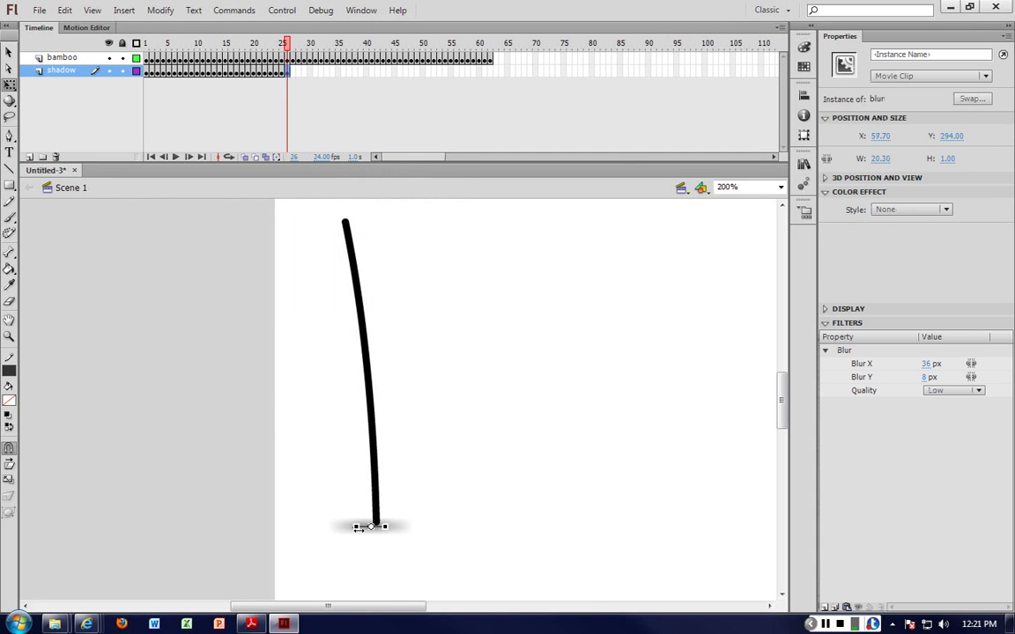
Step: Insert a keyframe at frame 27 of the shadow layer
right_click(294, 72)
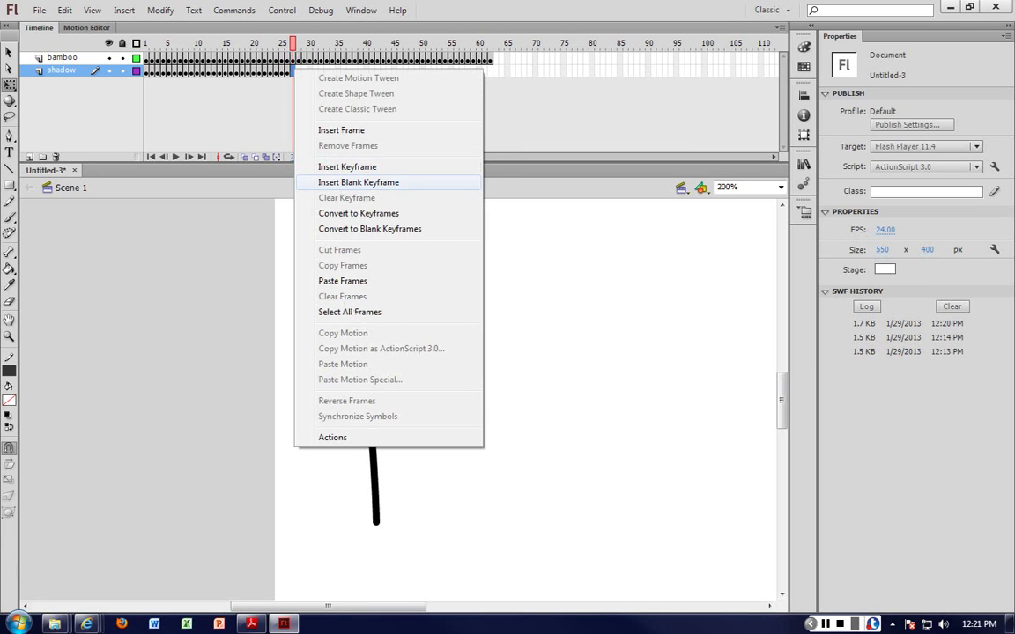
click(358, 182)
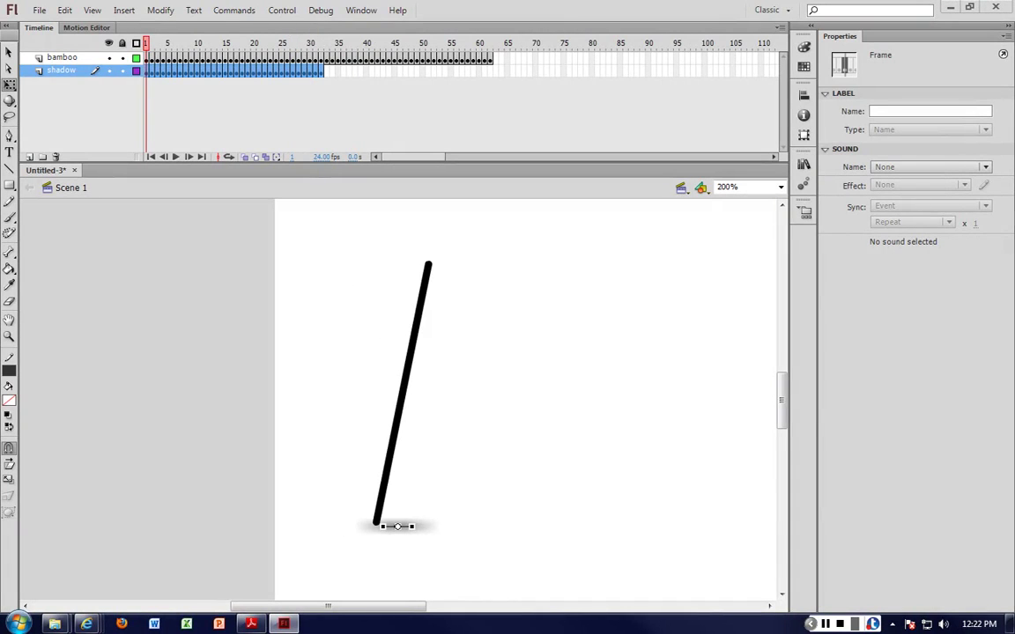
Step: Copy frames 1 to 32 of the shadow layer and paste them starting at frame 33
right_click(324, 80)
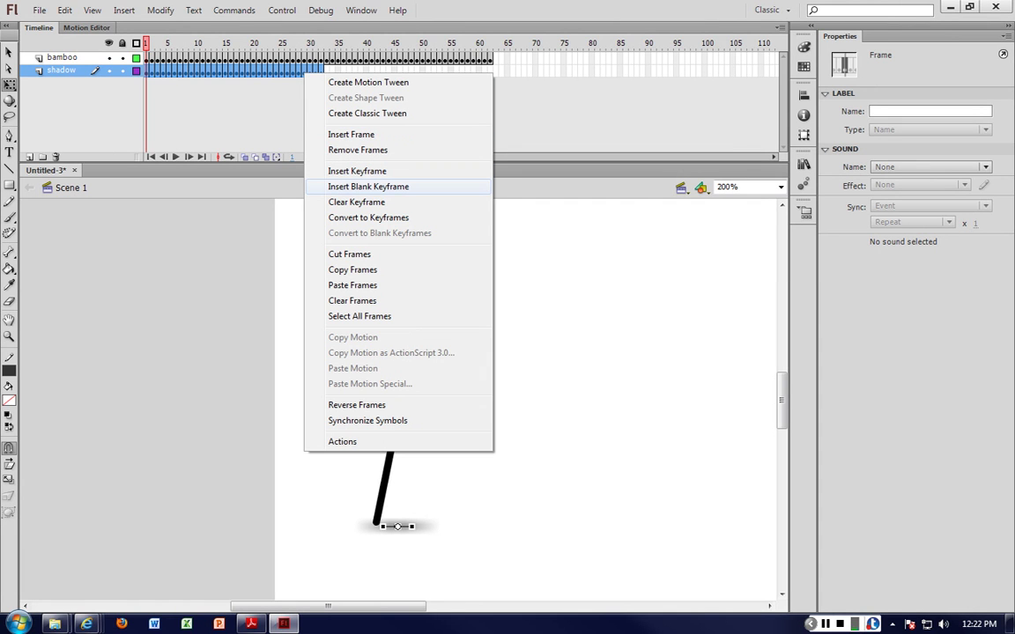
click(353, 270)
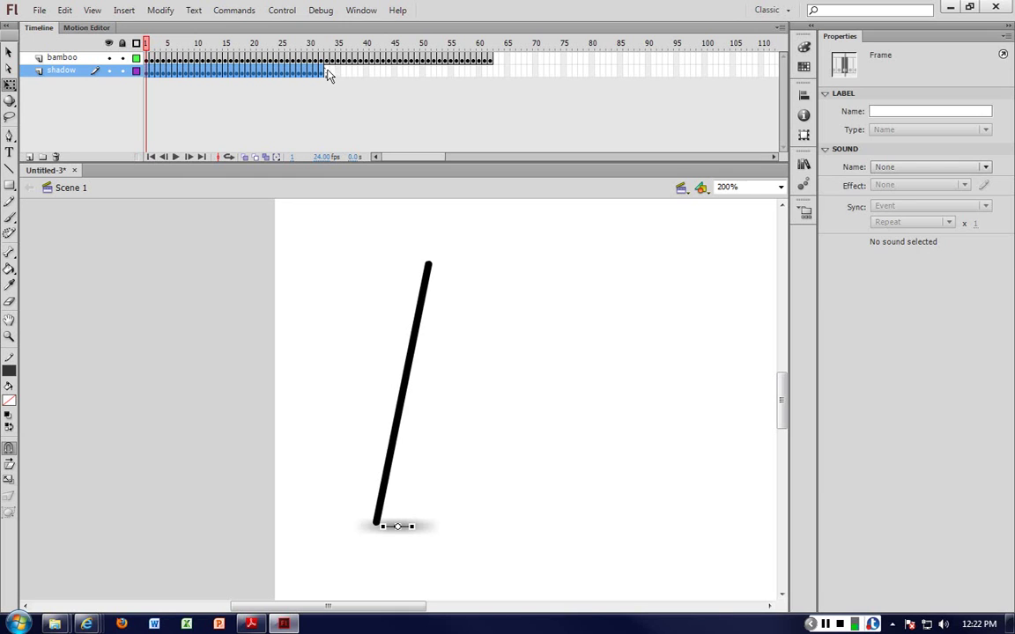
right_click(328, 72)
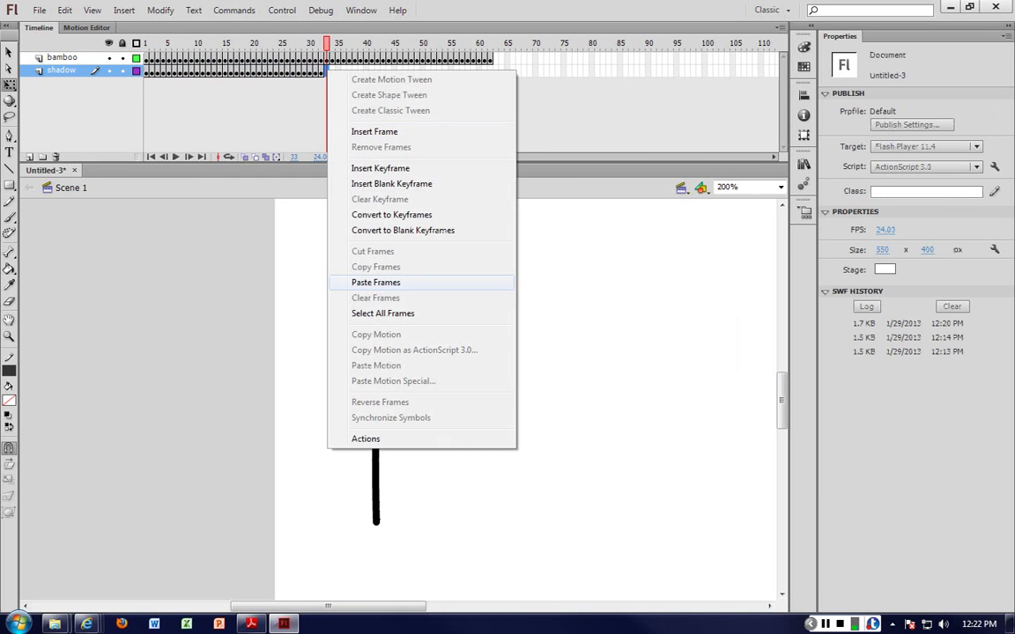
click(375, 282)
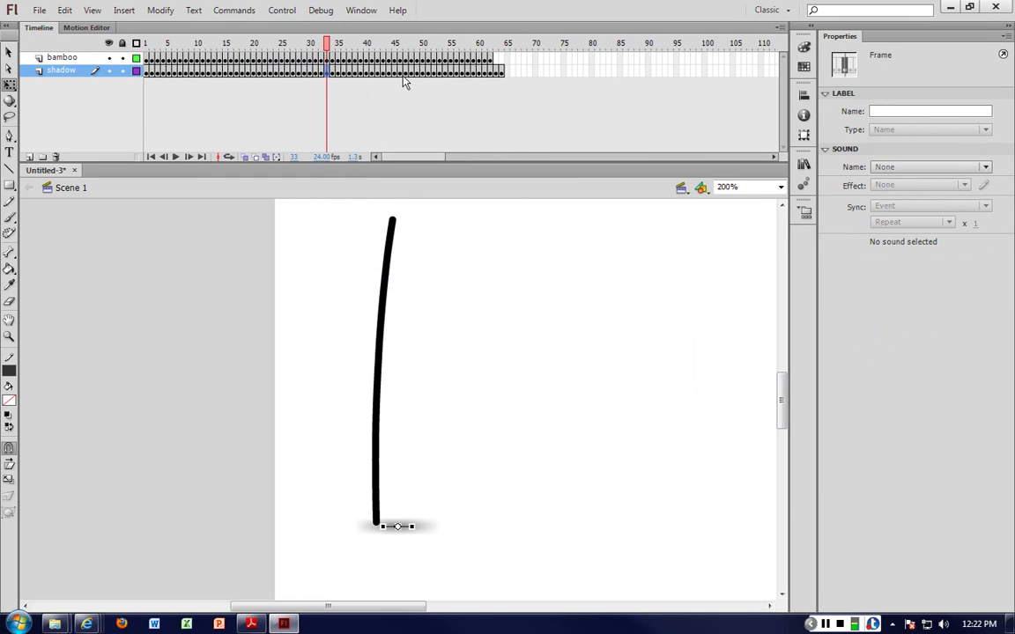
Step: Delete the shadow from surplus frames 63 and 64 of the shadow layer, which extend past the bamboo animation, and return to frame 33
shift+click(491, 72)
click(497, 72)
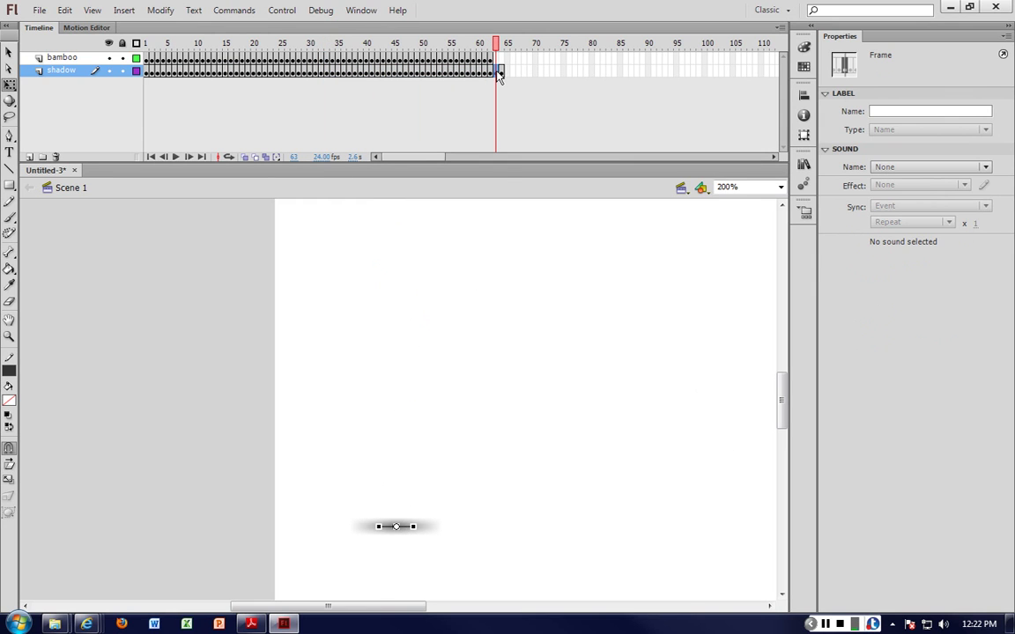
click(501, 72)
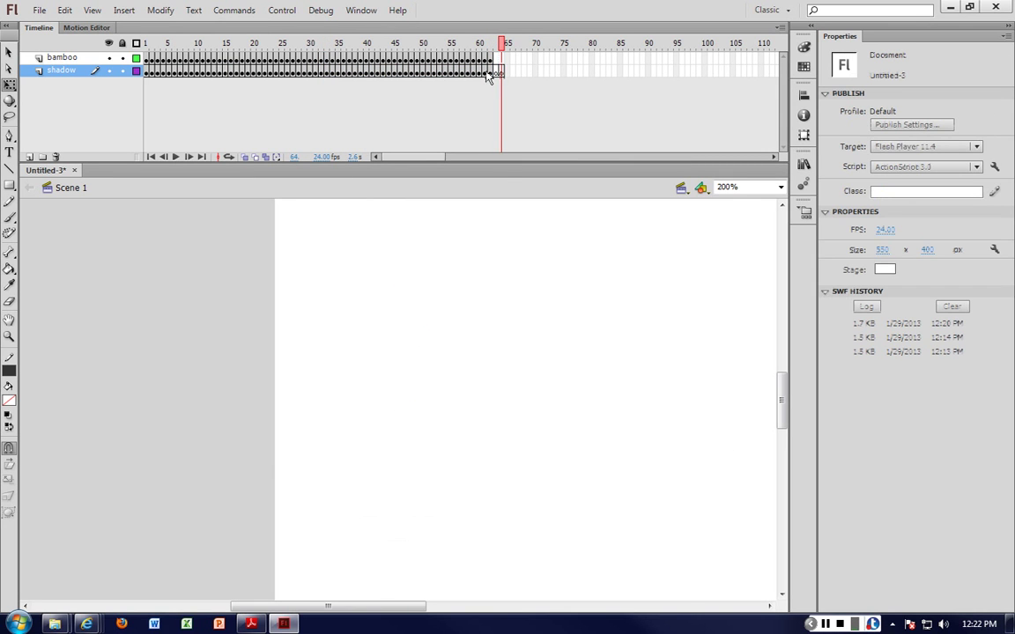
click(328, 71)
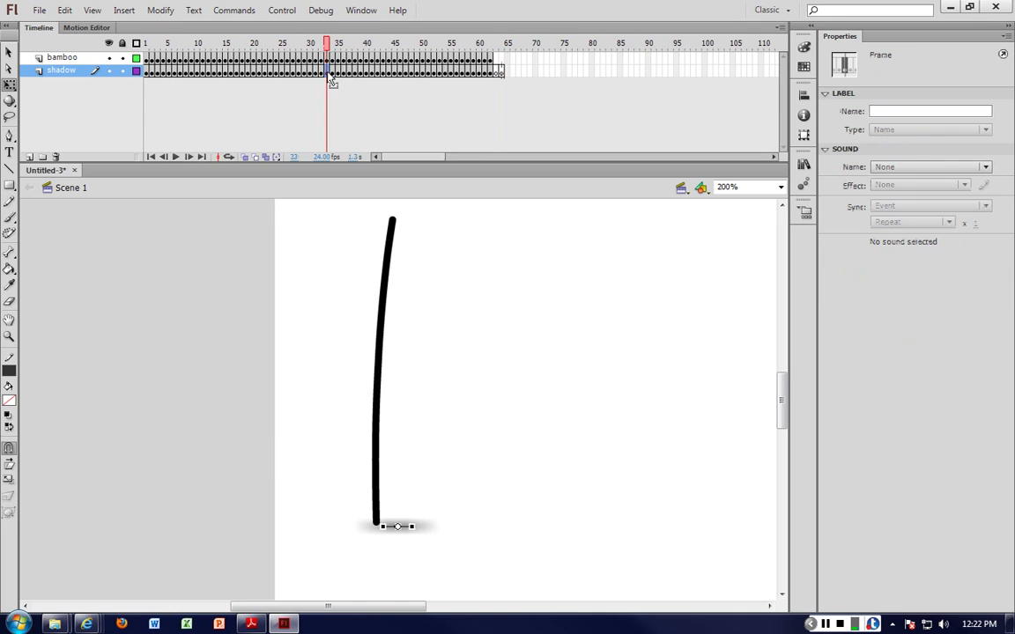
Step: Reverse the order of frames 33 to 62 on the shadow layer
click(334, 74)
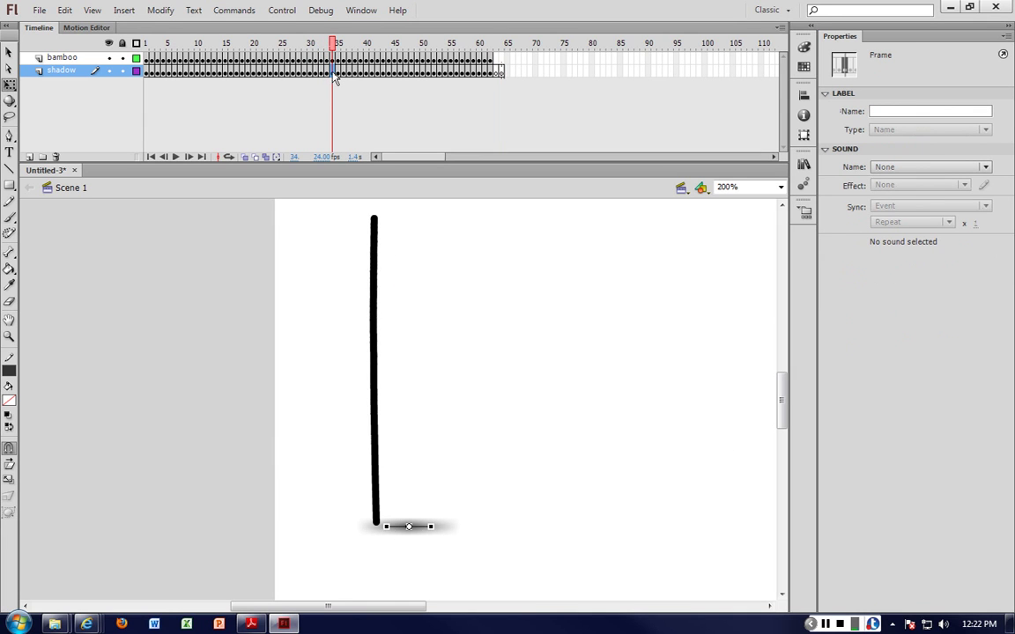
click(329, 74)
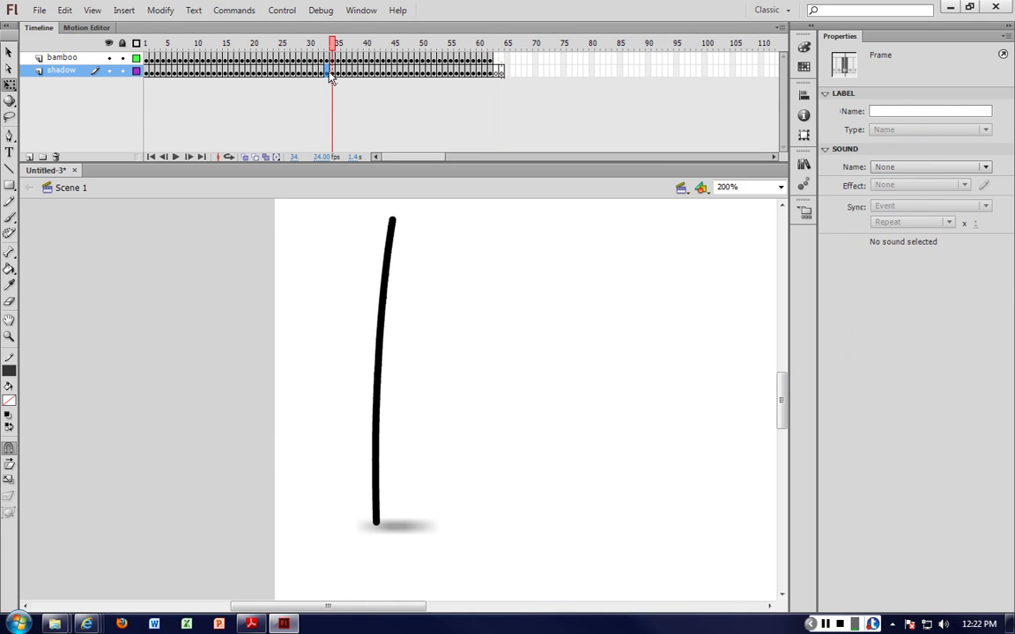
shift+click(489, 72)
right_click(490, 74)
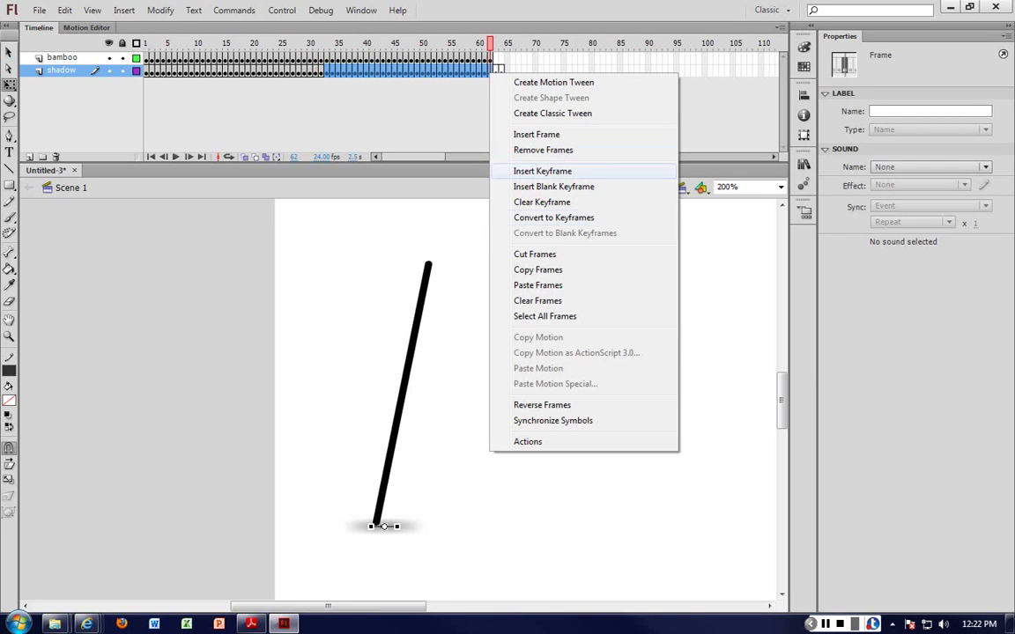
click(542, 404)
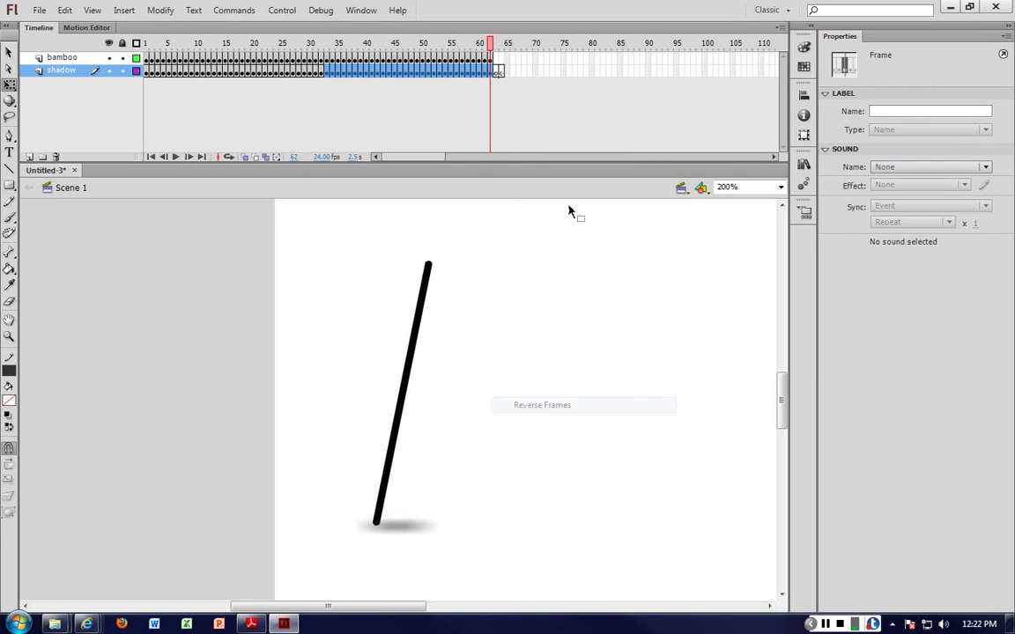
Step: Remove the surplus blank frames 63 and 64 from the shadow layer so it ends with the bamboo layer
click(500, 71)
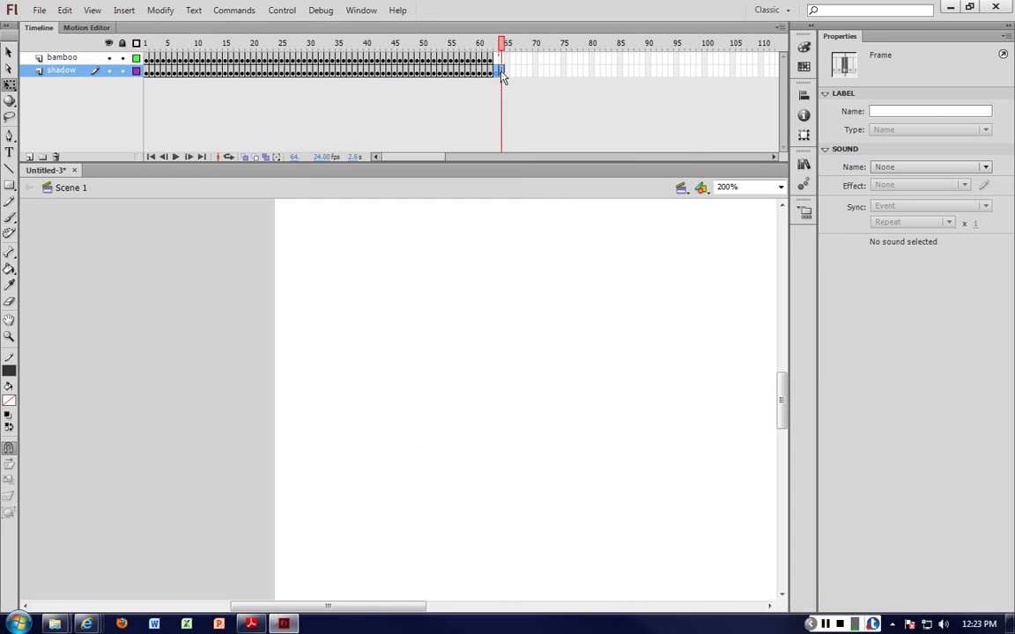
right_click(502, 72)
click(554, 148)
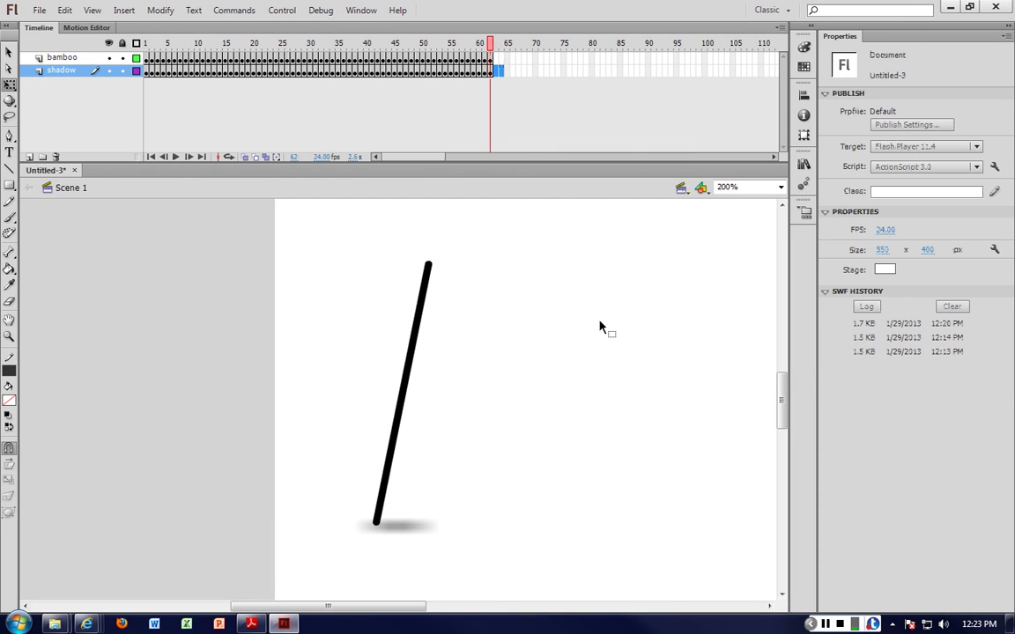
Step: Test the movie to check the shadow's movement against the bamboo, and close the preview
click(600, 323)
key(ctrl+Return)
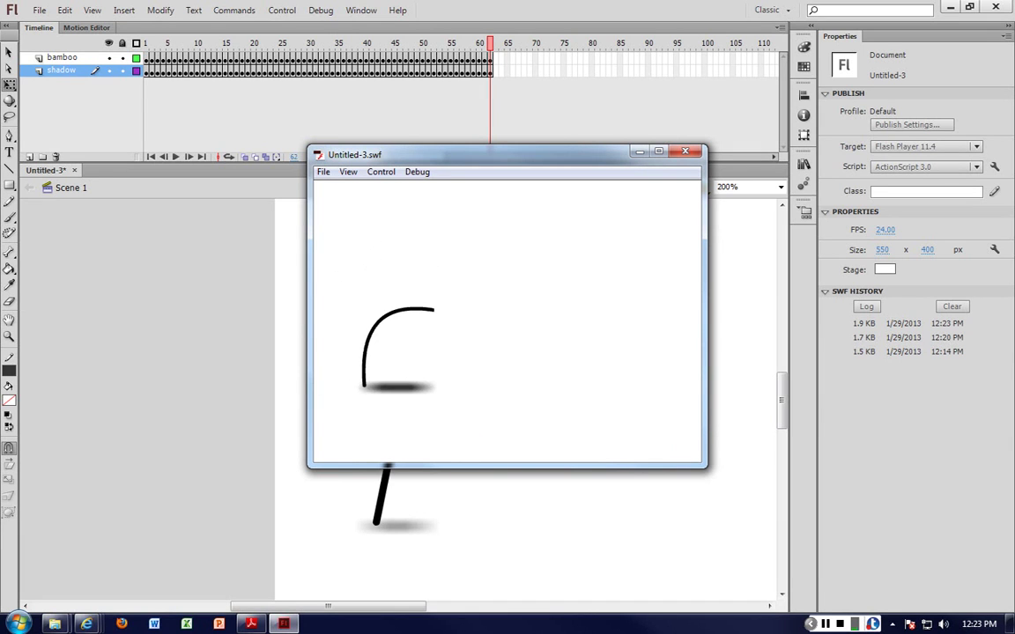
key(ctrl+w)
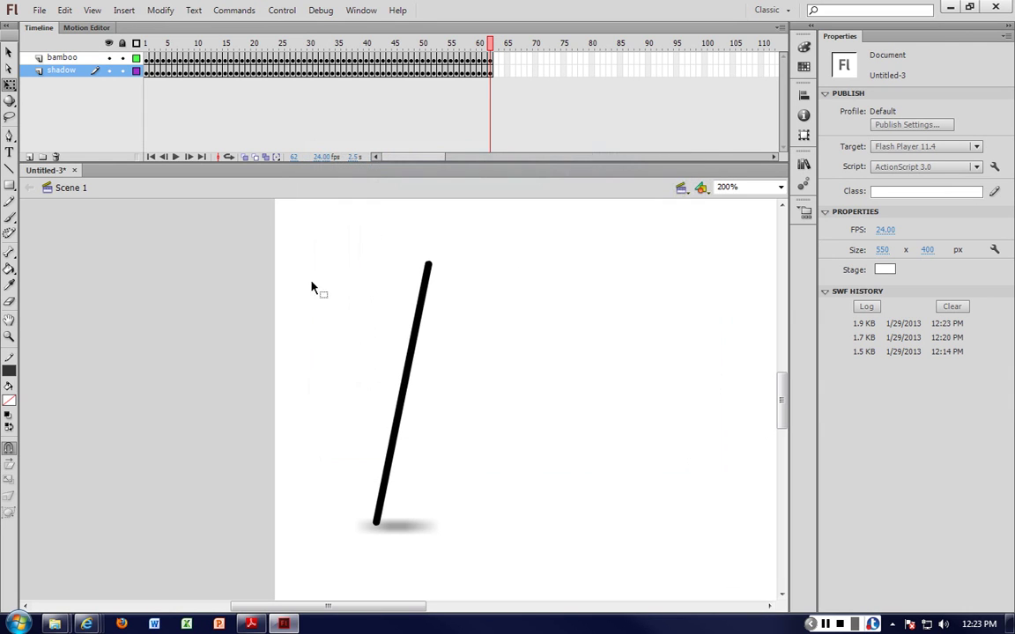
Step: Add a new layer beneath the shadow layer and name it bg
click(30, 157)
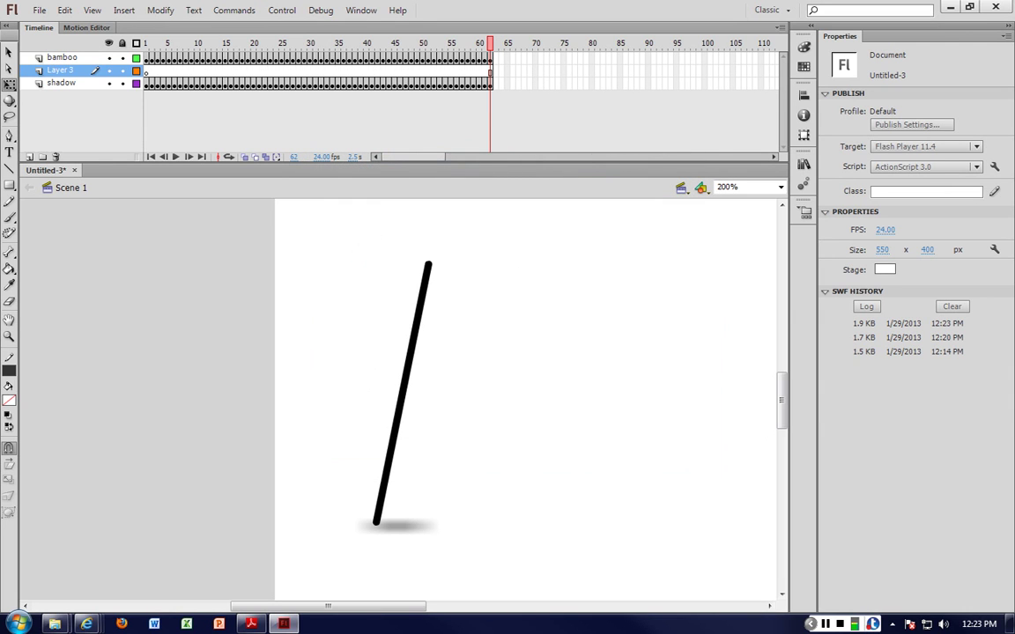
drag(60, 71, 60, 88)
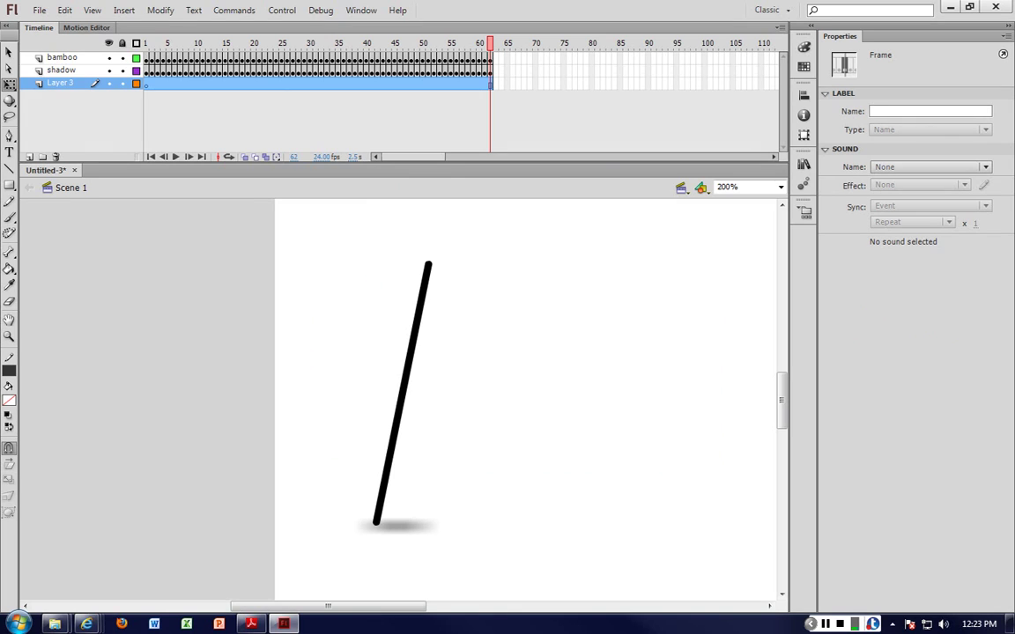
double_click(60, 82)
text(bg)
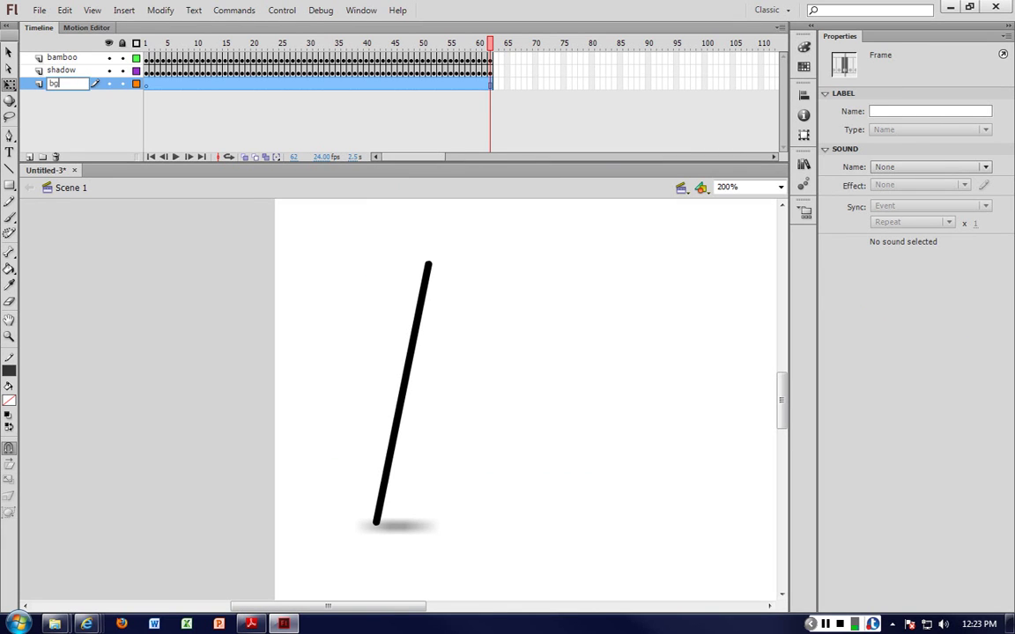
key(Return)
Step: Draw a dark gray rectangle without stroke across the lower part of the stage on the bg layer, about 550 by 127 px
key(ctrl+1)
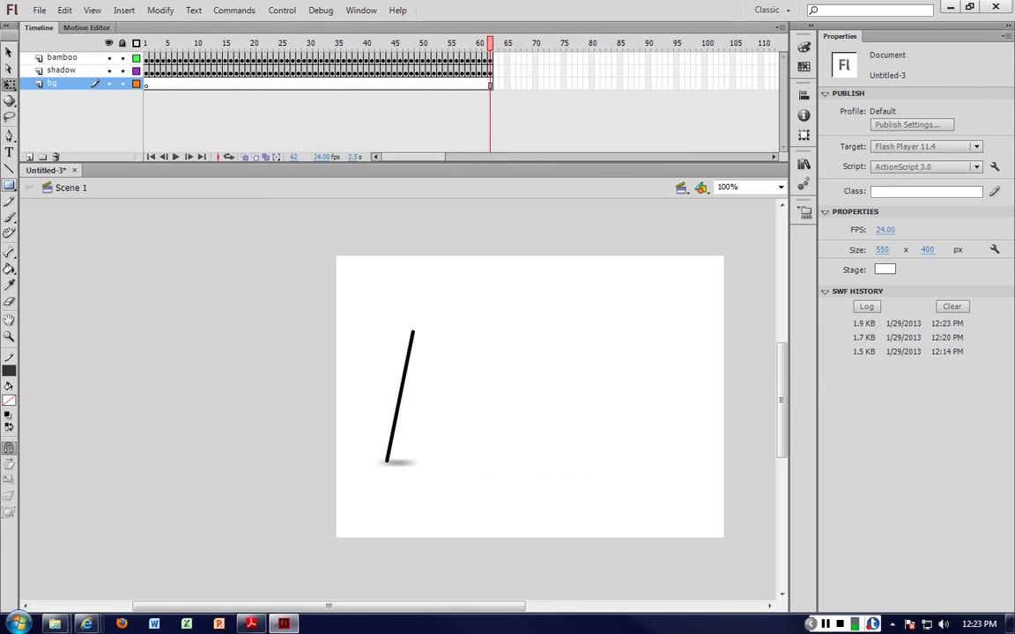
click(8, 185)
click(52, 176)
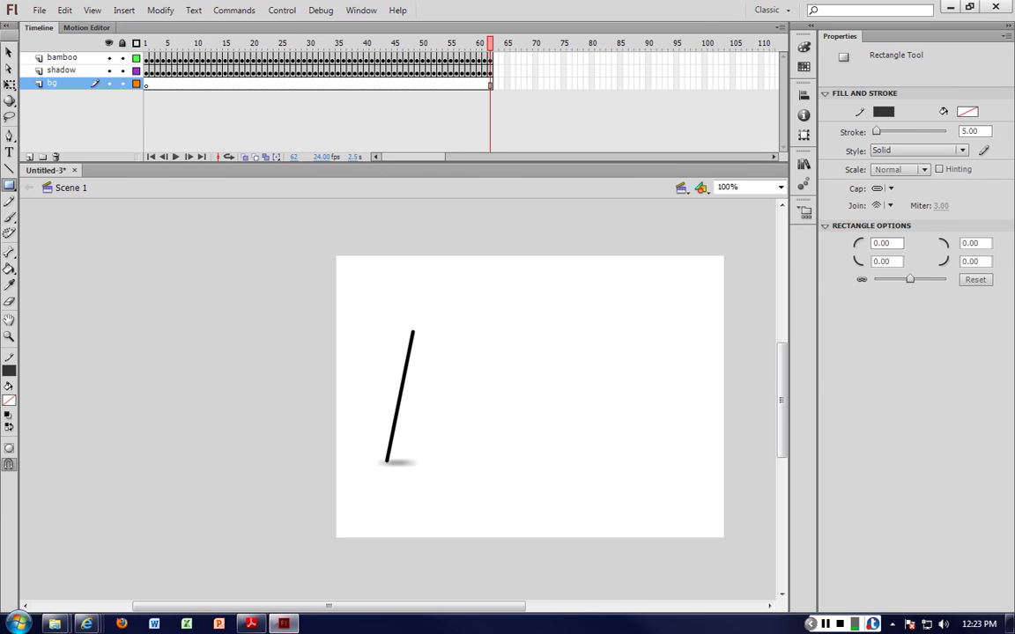
click(8, 370)
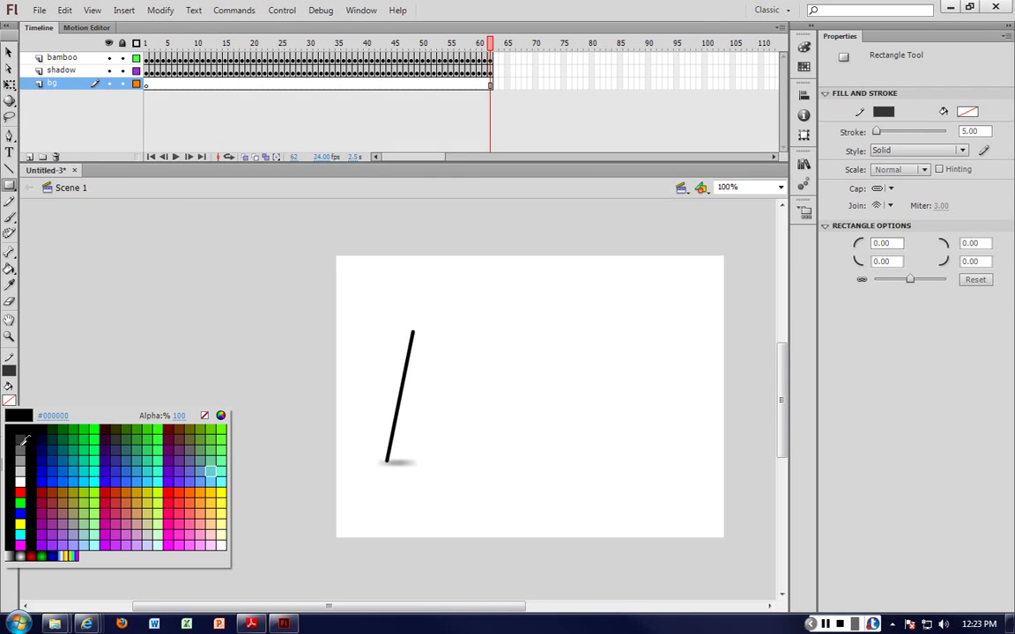
click(21, 442)
click(9, 370)
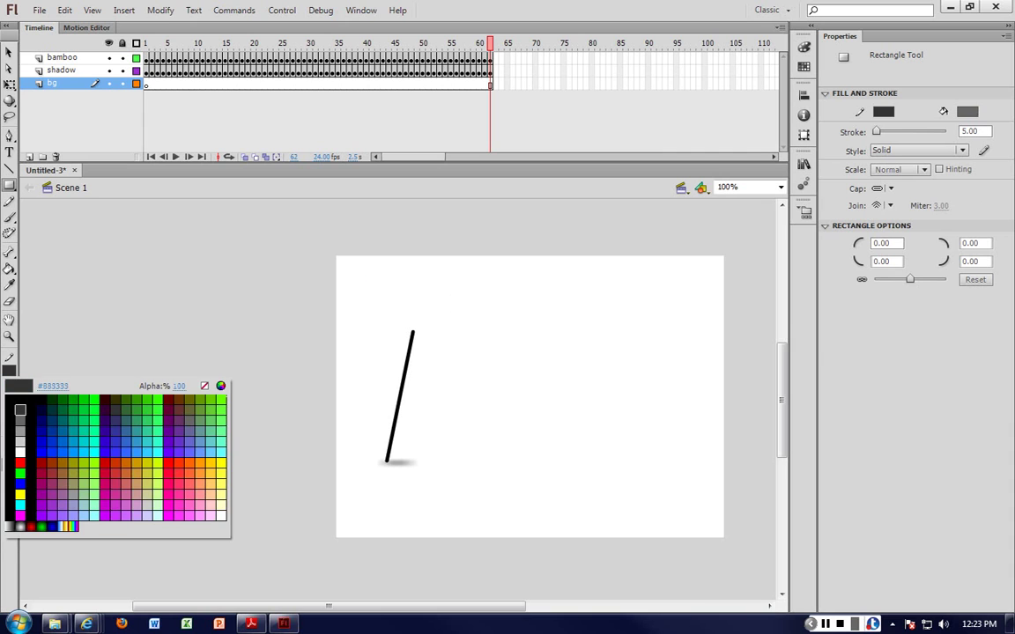
click(202, 388)
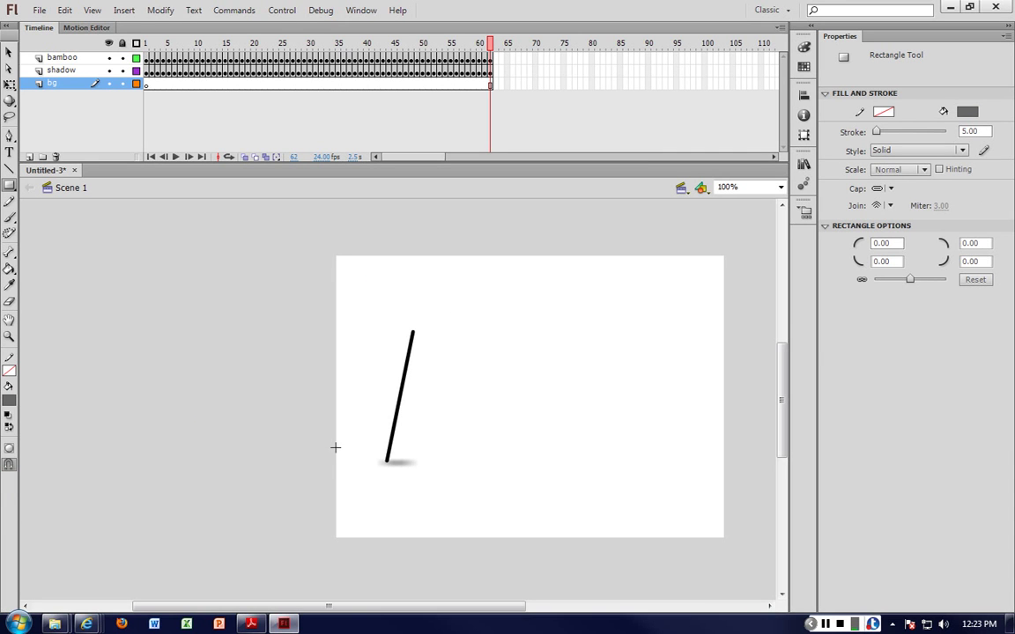
drag(334, 447, 724, 533)
Step: Nudge the gray ground rectangle to X 0, Y 273 so it lines up with the stage edges
click(8, 53)
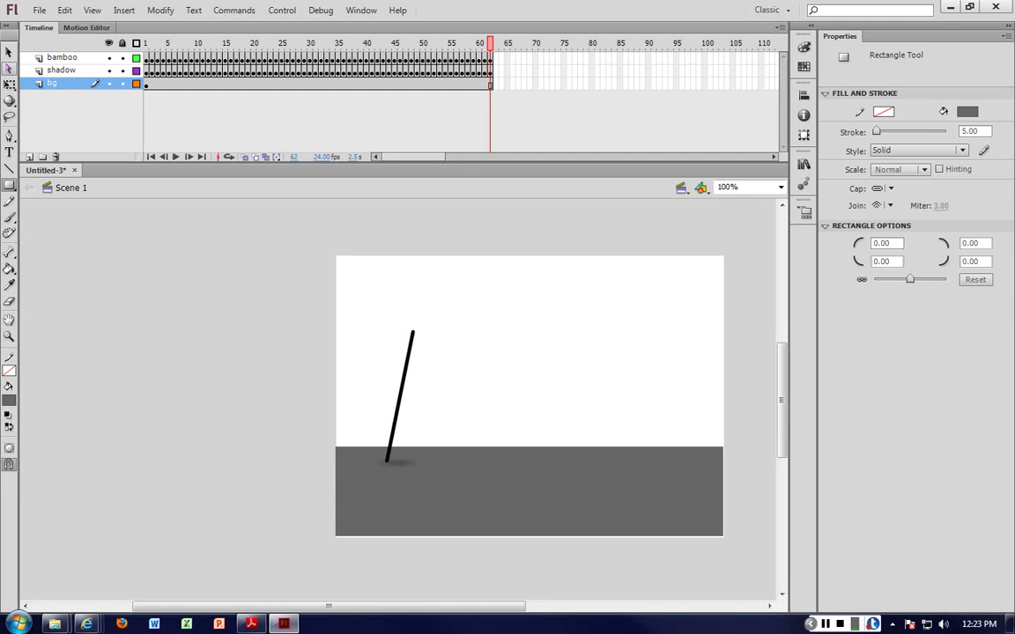
click(584, 517)
key(Down)
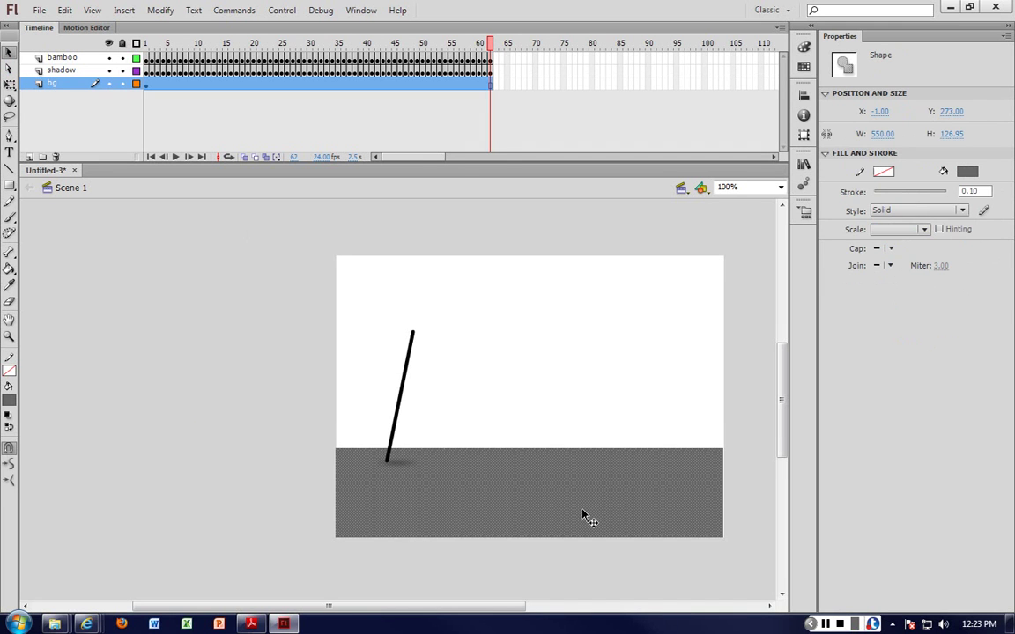
Step: Test the movie to check the bamboo and shadow against the gray ground, and close the preview
click(740, 452)
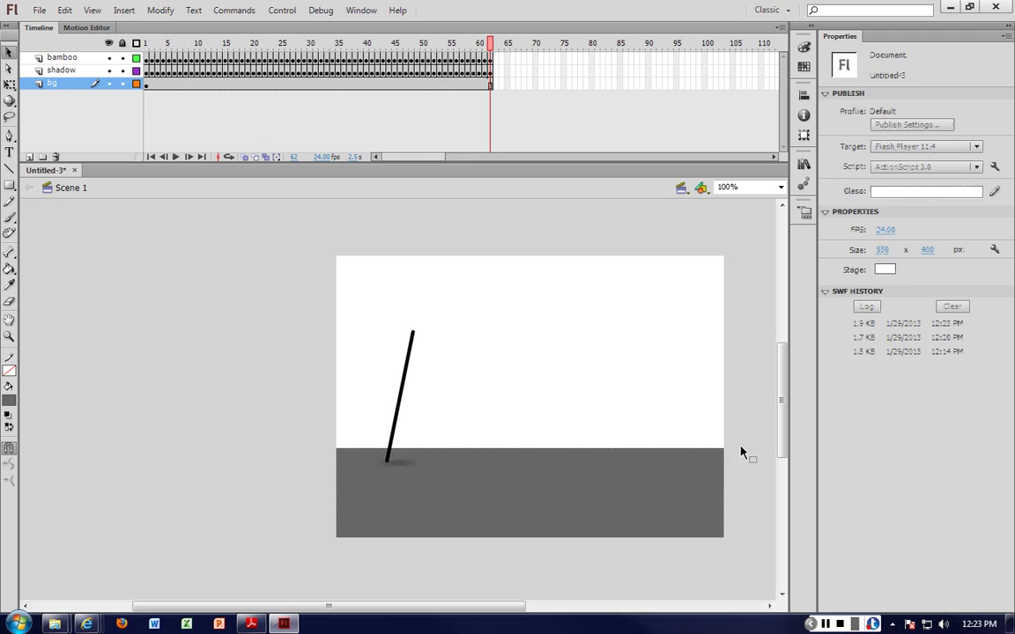
key(ctrl+Return)
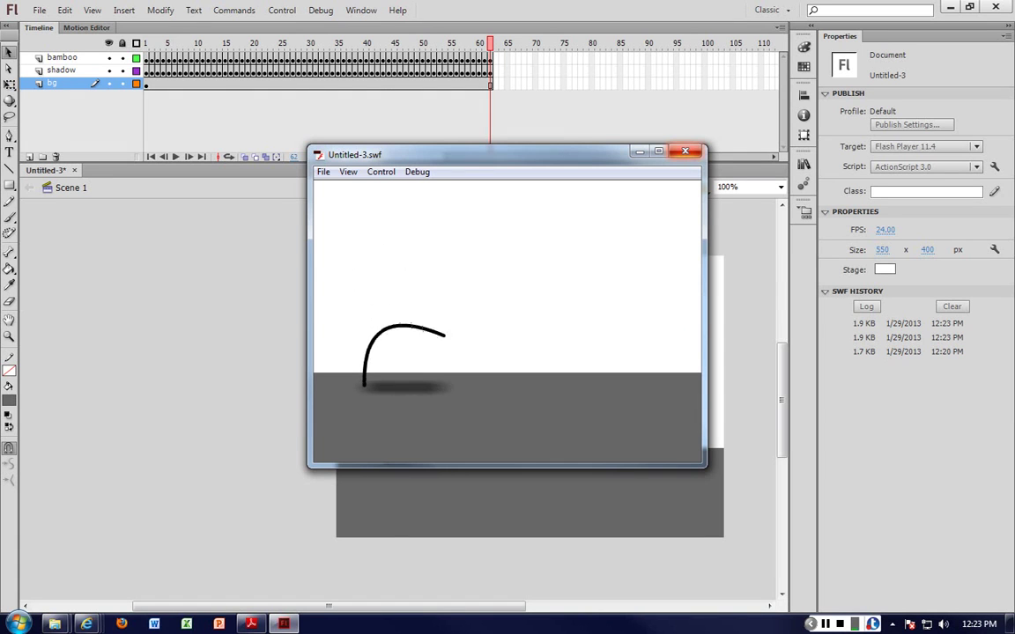
key(ctrl+w)
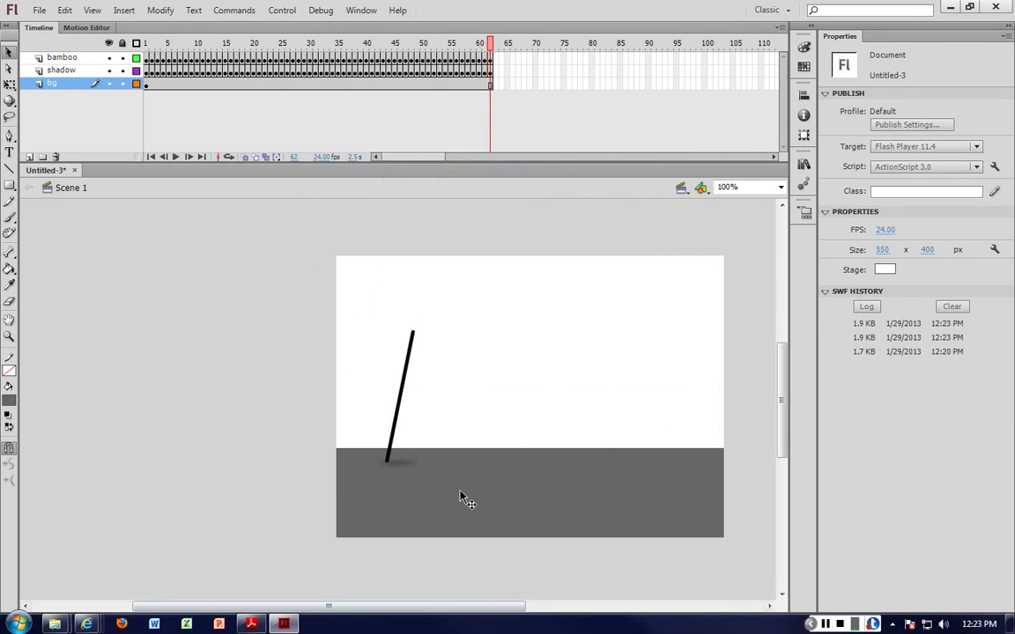
Step: Try a golden-yellow fill on the gray ground rectangle and undo it, keeping that colour as the active fill
click(465, 499)
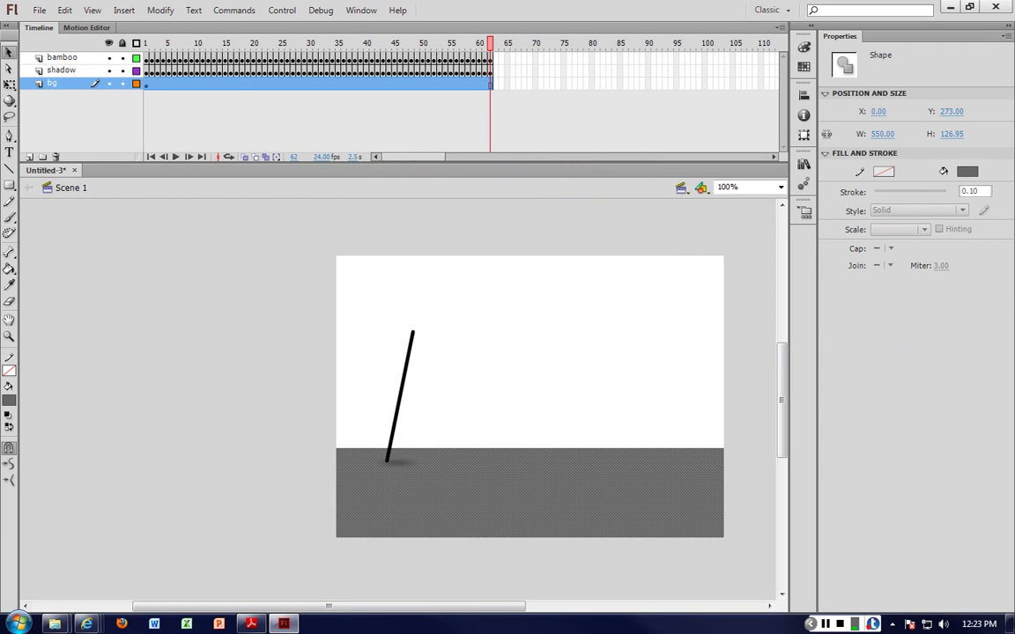
click(9, 400)
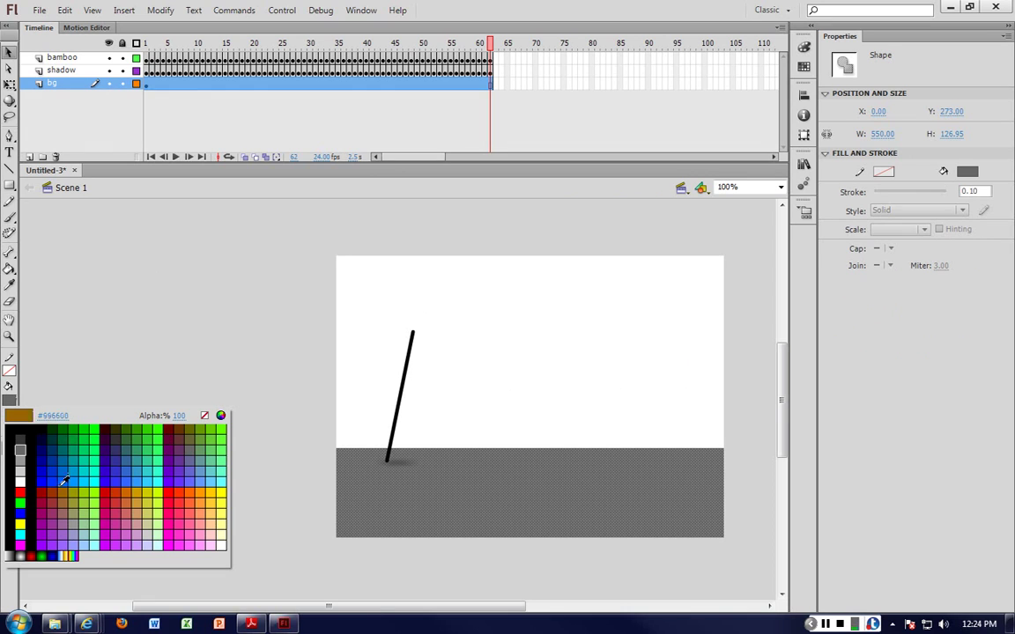
click(212, 491)
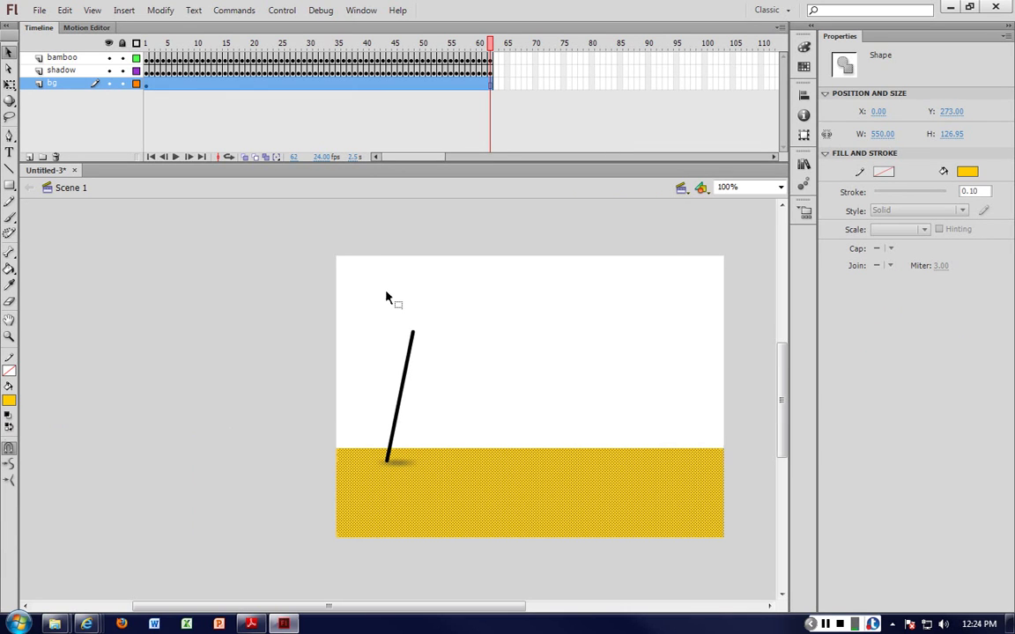
key(ctrl+z)
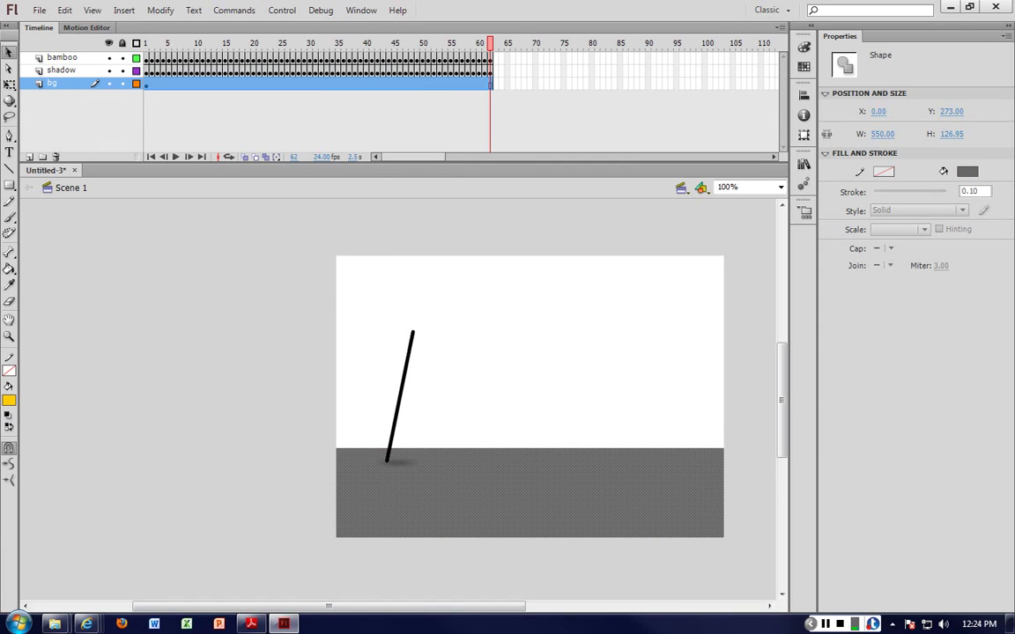
Step: Add a new layer directly above bg and name it wall
click(29, 157)
double_click(60, 83)
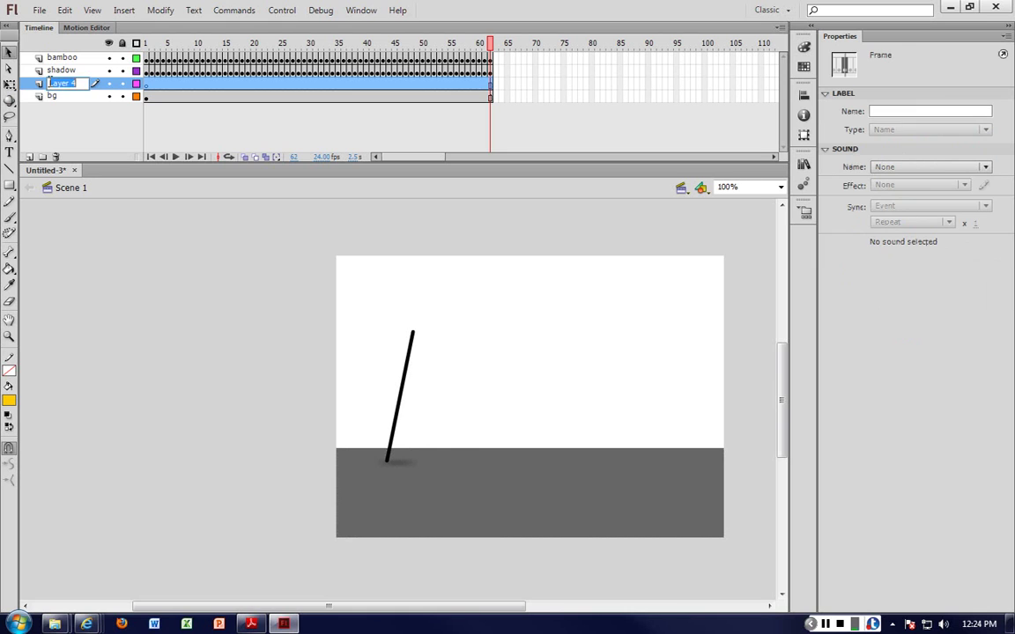
text(wall)
key(Return)
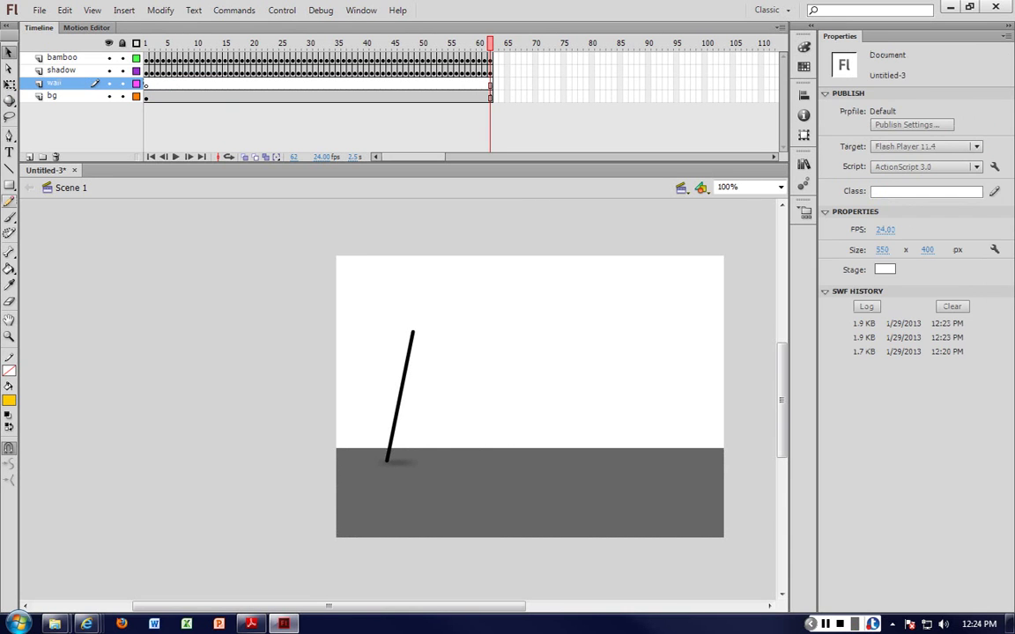
Step: Draw a golden-yellow rectangle covering the stage above the gray ground on the wall layer, and test the movie
click(8, 185)
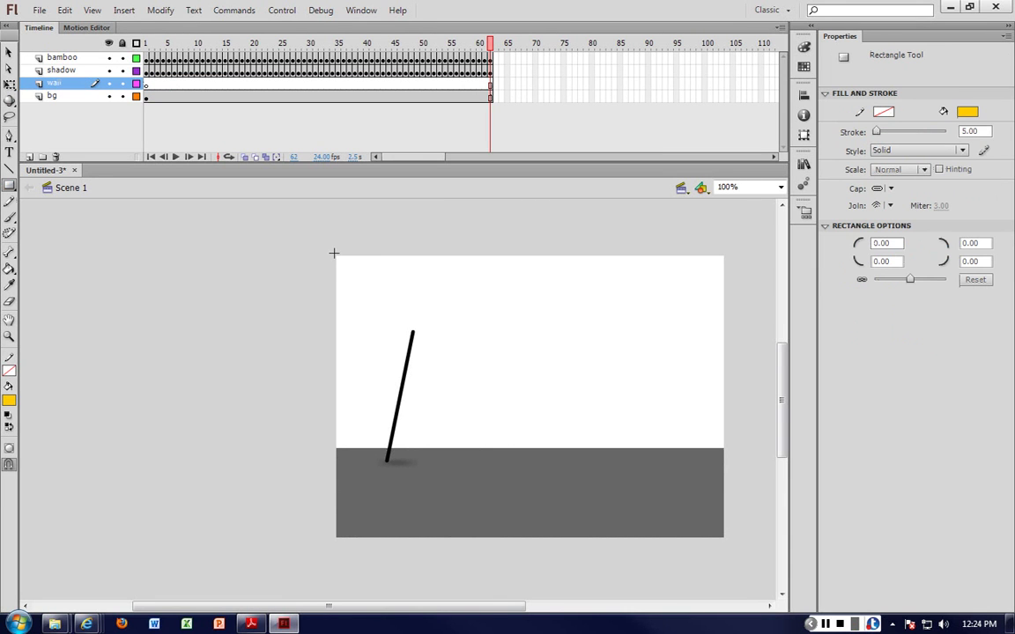
drag(334, 254, 725, 448)
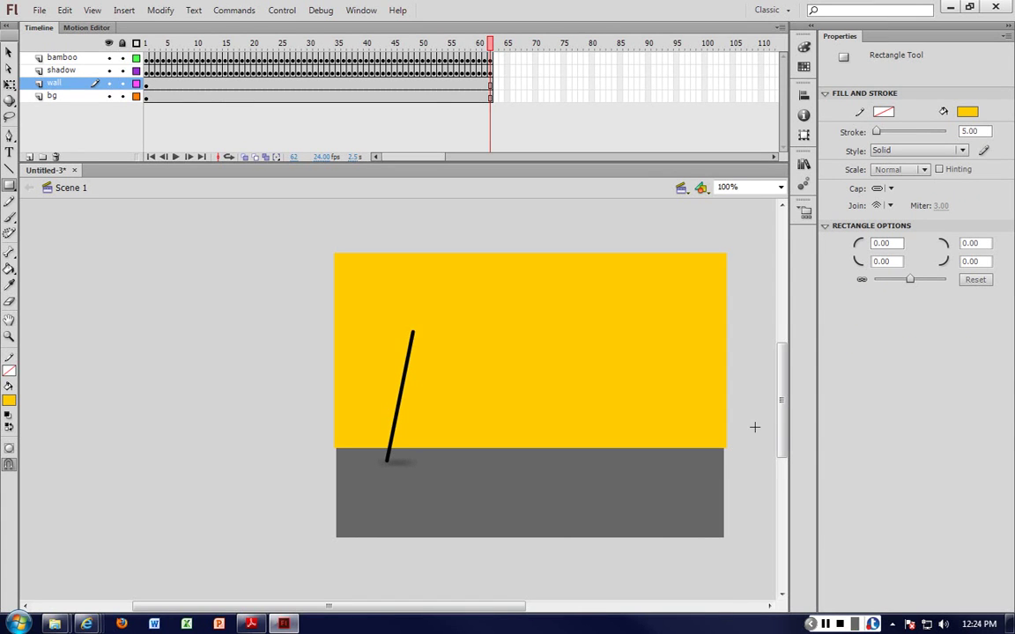
key(ctrl+Return)
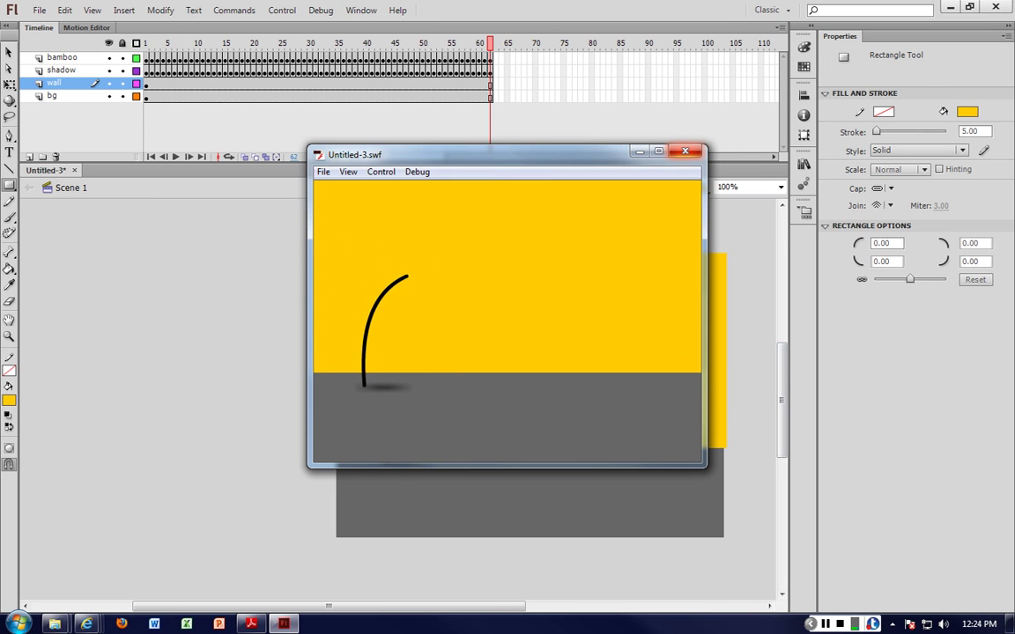
click(685, 150)
Step: Save the document to the Desktop as BAMBOO in Flash CS6 format
click(40, 10)
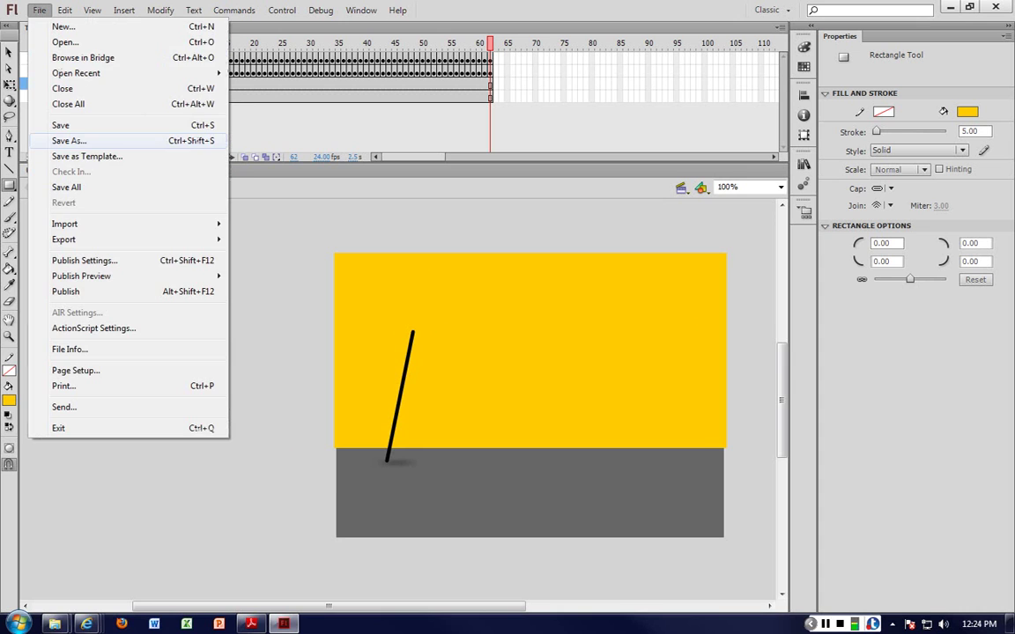
click(69, 141)
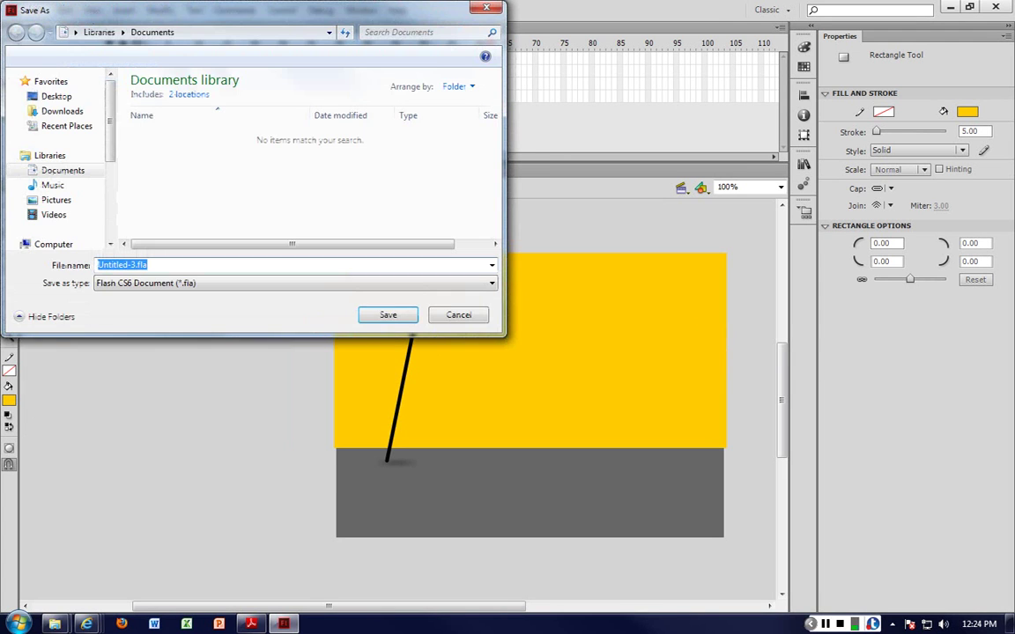
click(56, 96)
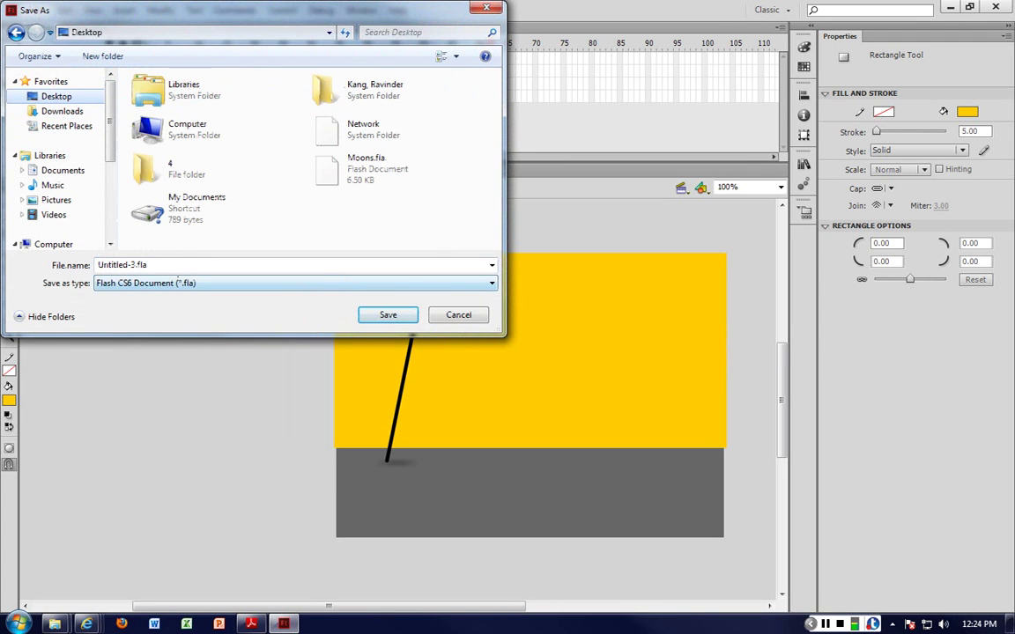
double_click(134, 265)
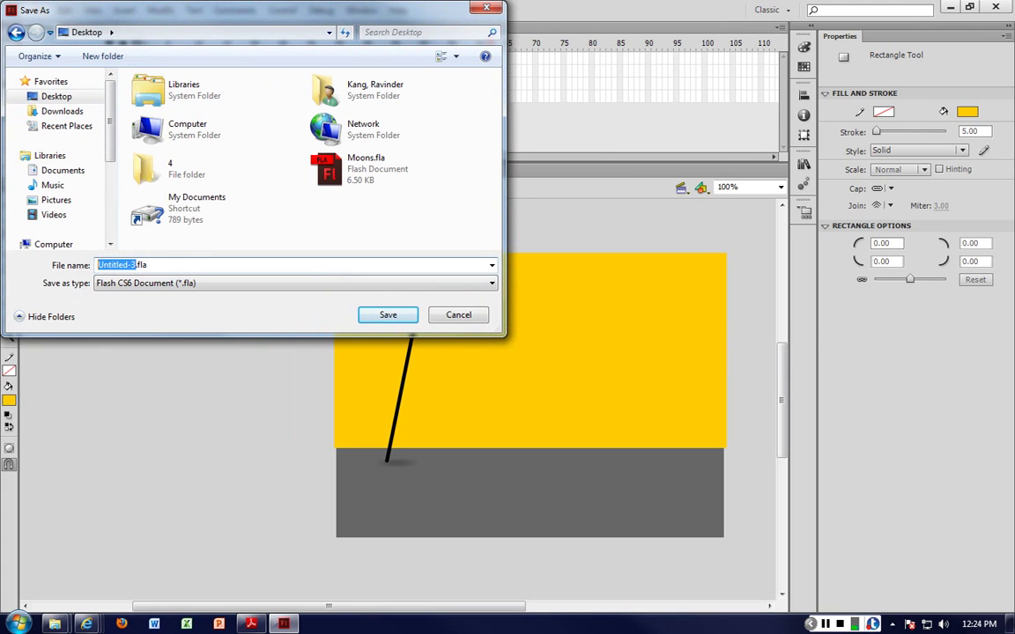
text(BAMBOO)
key(Return)
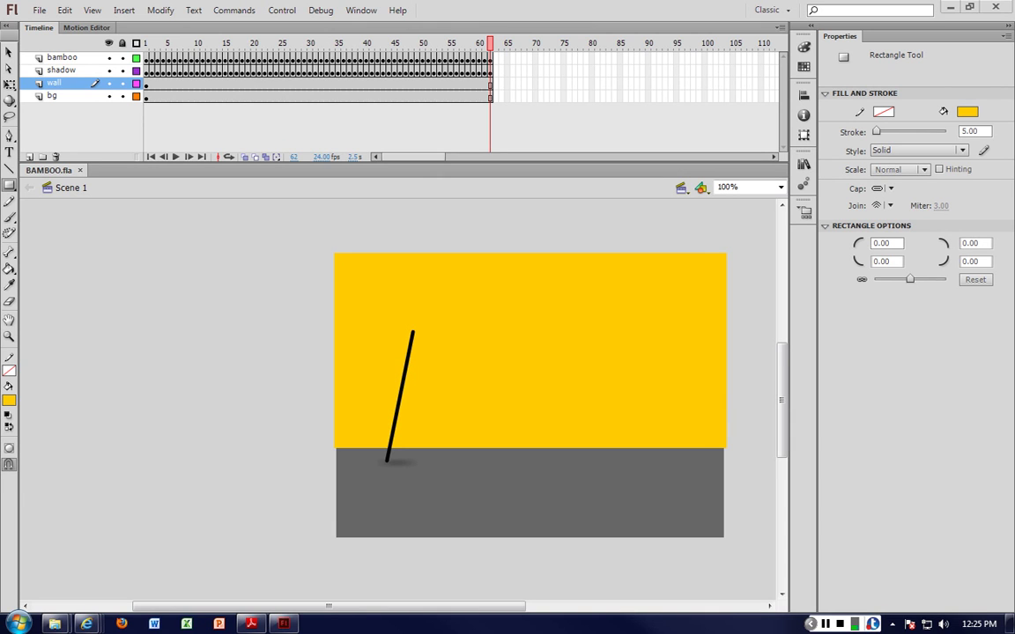
Step: Test the movie to preview the bamboo animation, and close the preview
key(v)
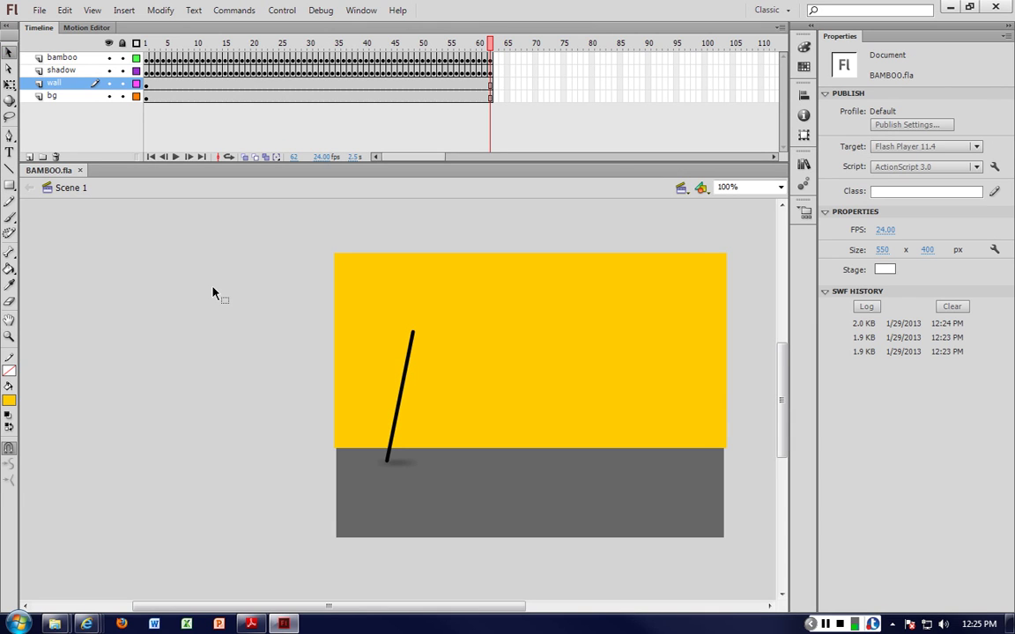
key(ctrl+Return)
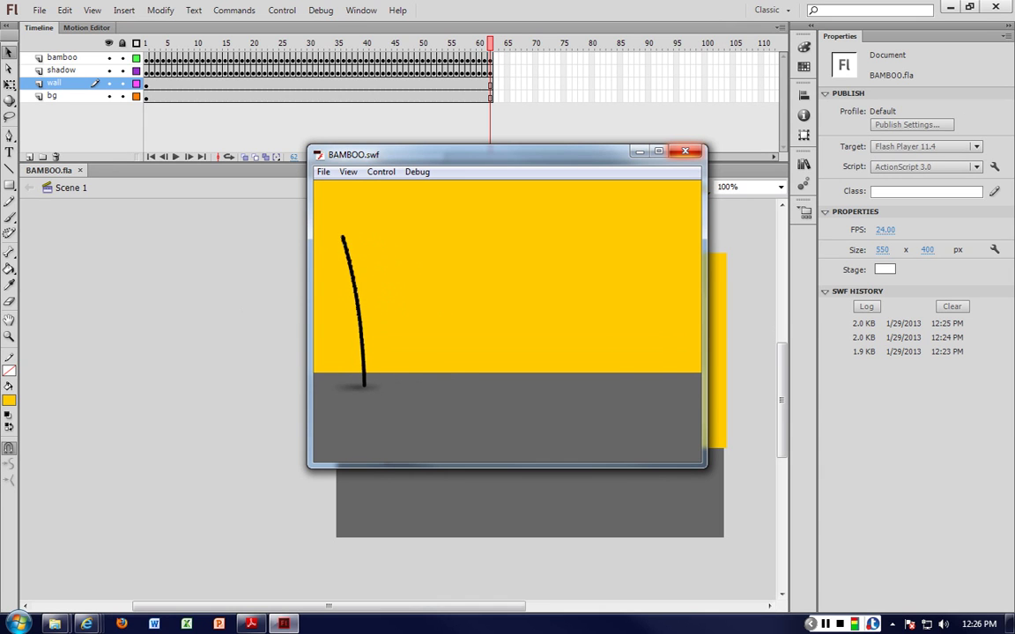
click(684, 151)
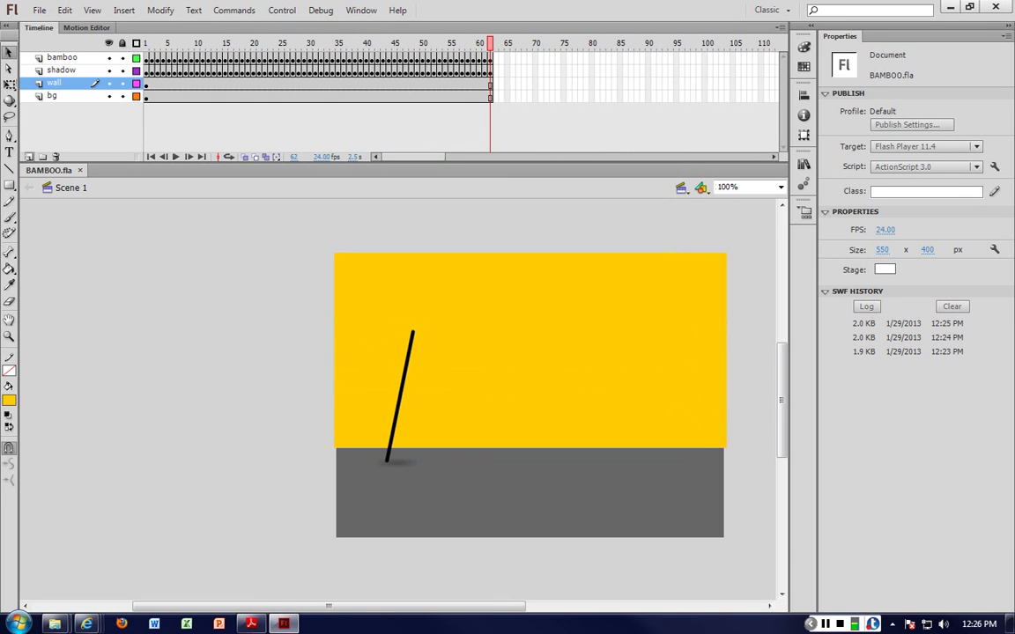
Step: Add a new layer above the bamboo layer and name it TEXT
click(29, 157)
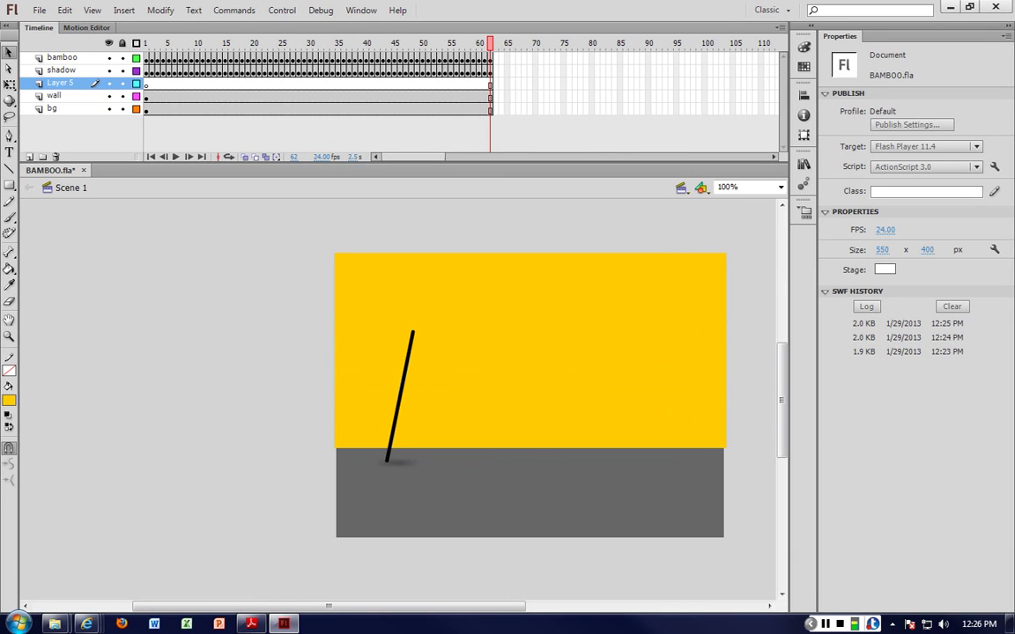
drag(61, 83, 62, 51)
double_click(60, 58)
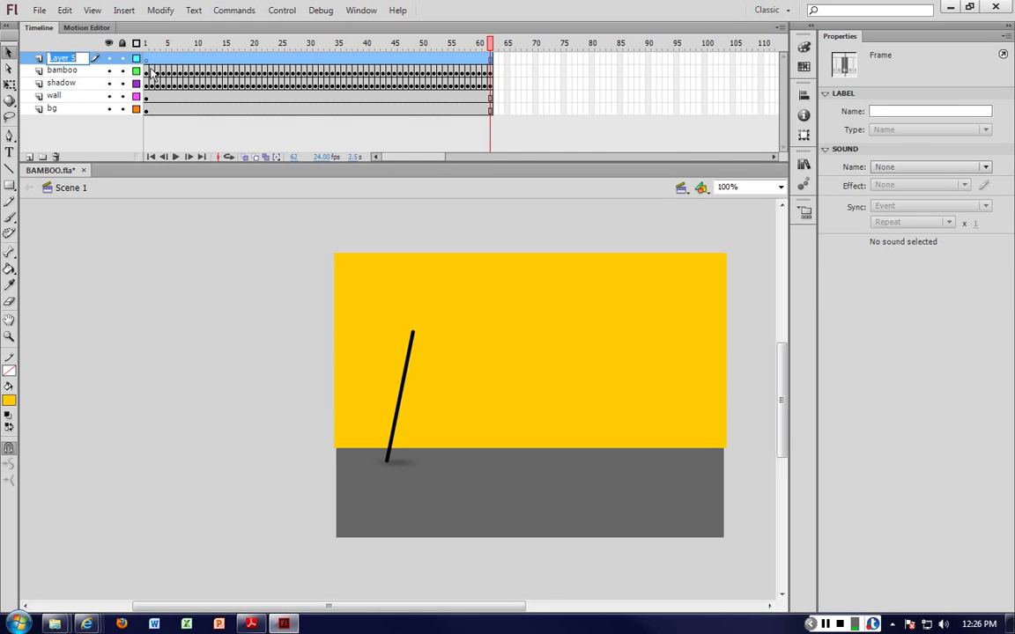
text(TEXT)
key(Return)
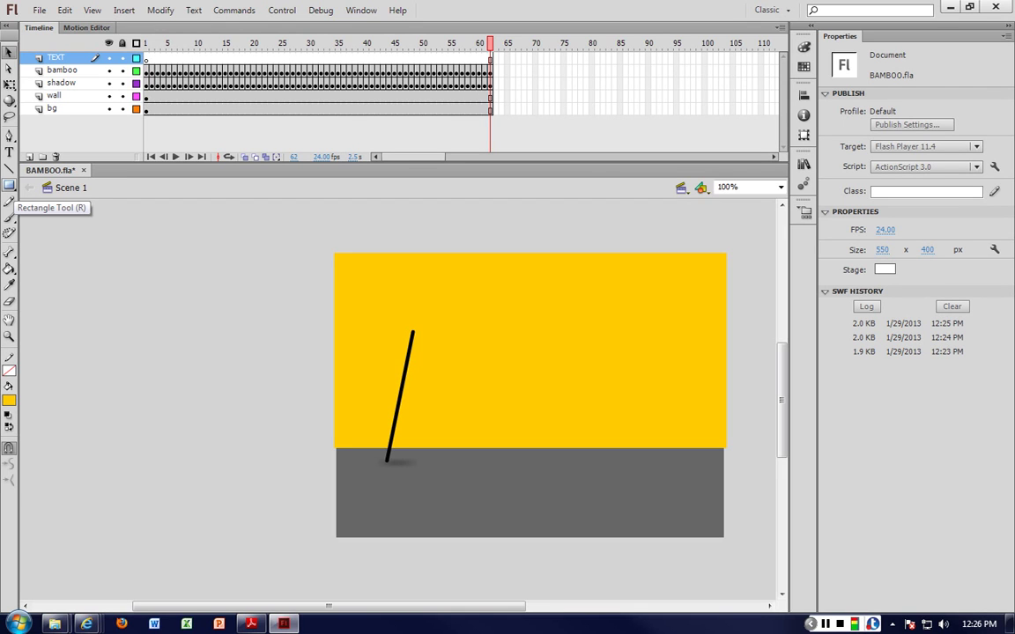
Step: Draw an oval about 181 by 164 px over the yellow wall on the TEXT layer and fill it with orange
click(9, 185)
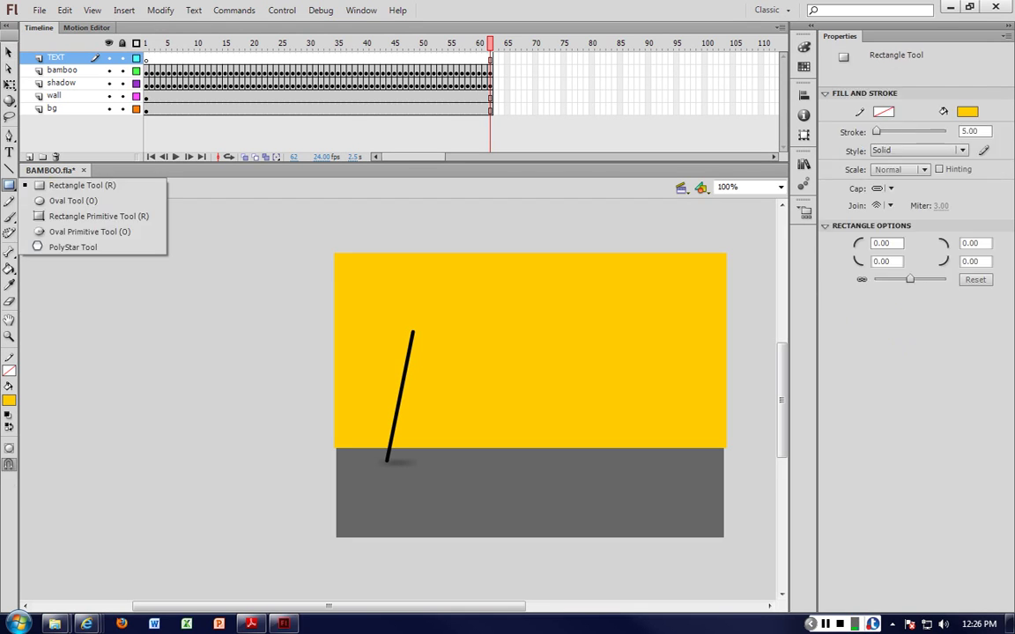
click(9, 186)
click(73, 201)
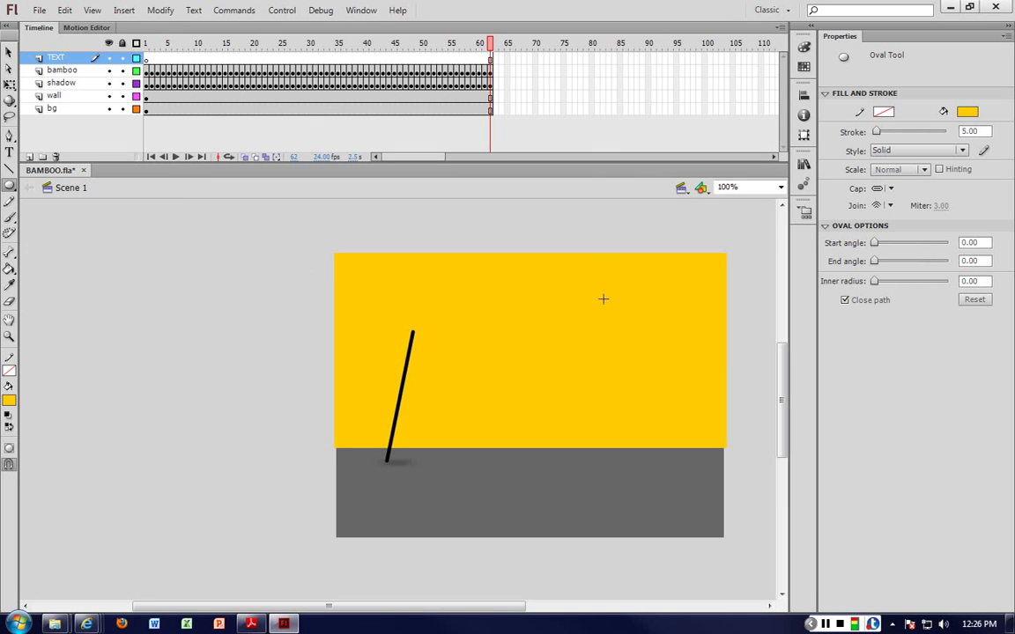
drag(562, 266, 687, 378)
key(v)
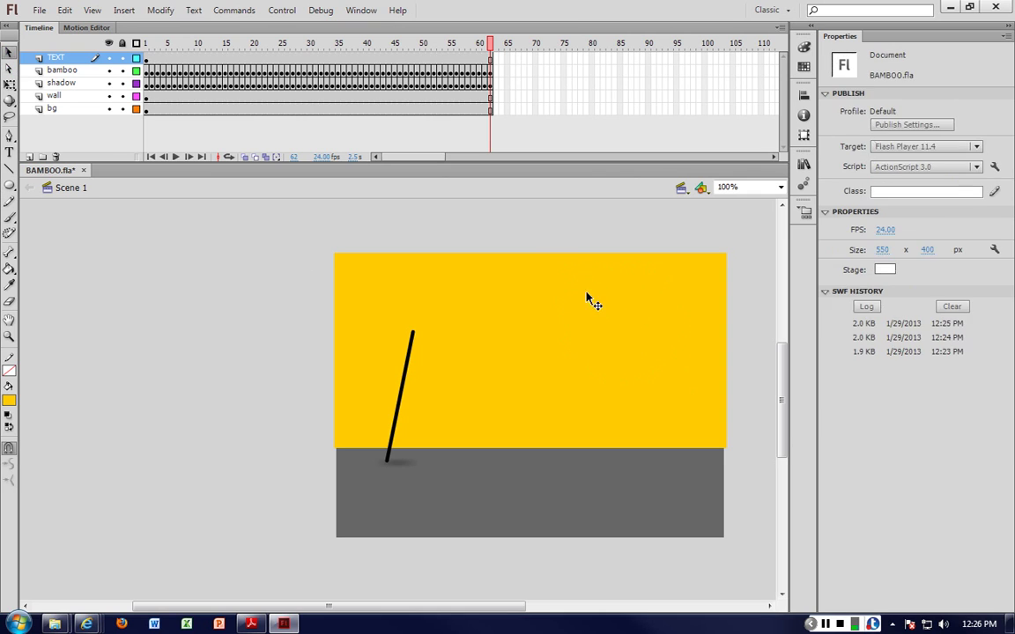
click(580, 335)
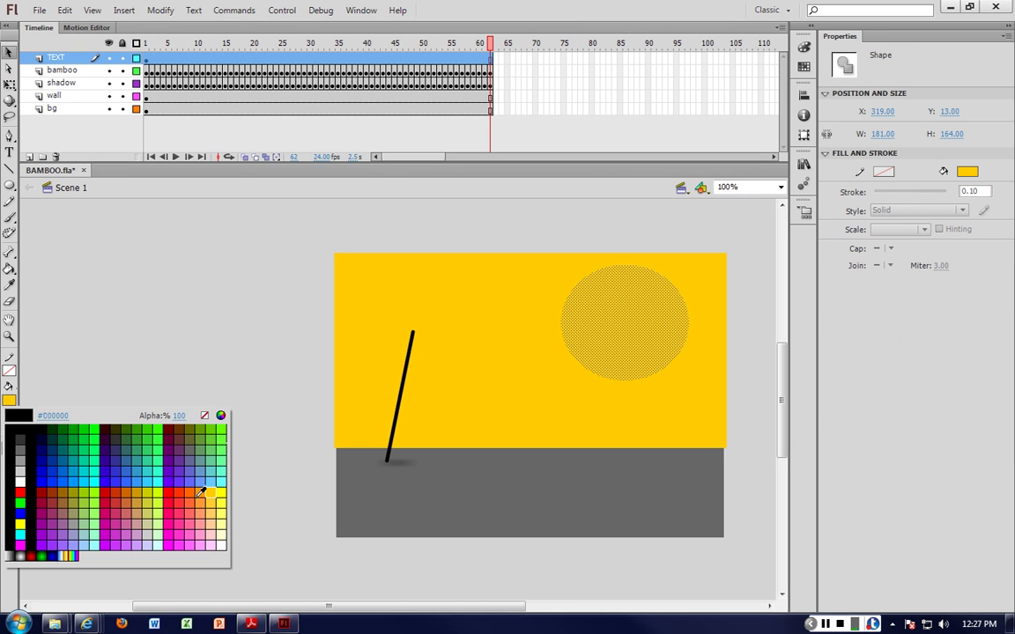
click(171, 437)
click(696, 308)
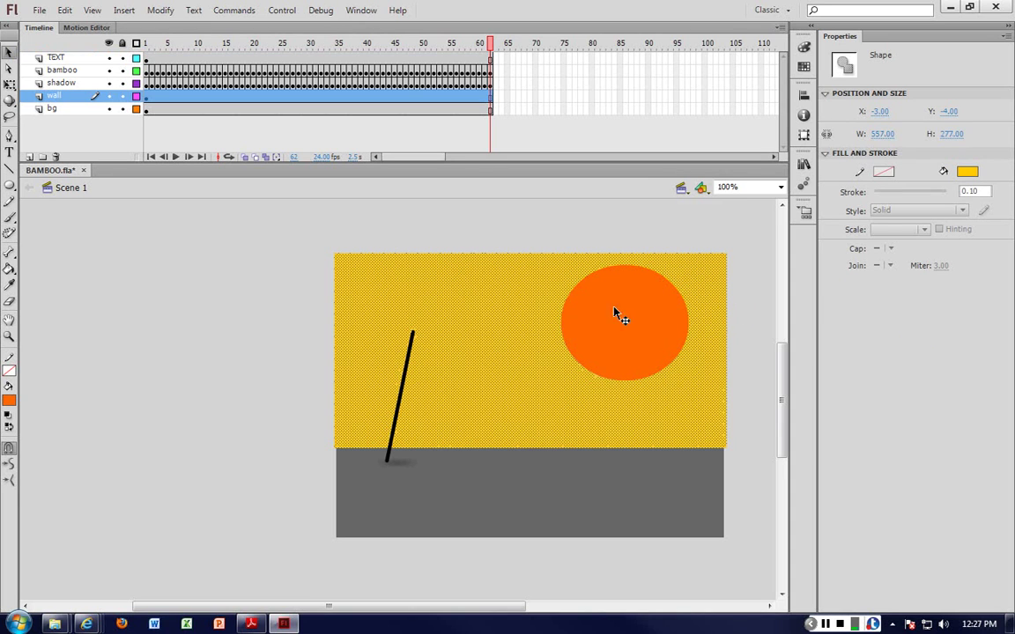
Step: Cut the orange oval, paste it into the TEXT layer and place it in the wall's upper-right area
click(649, 317)
key(Delete)
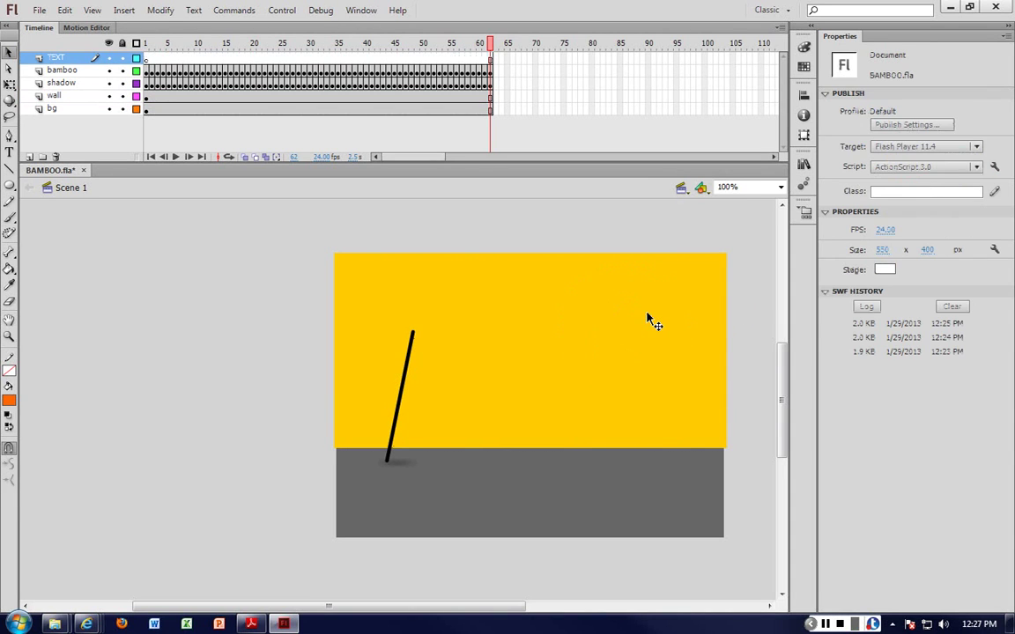
click(55, 57)
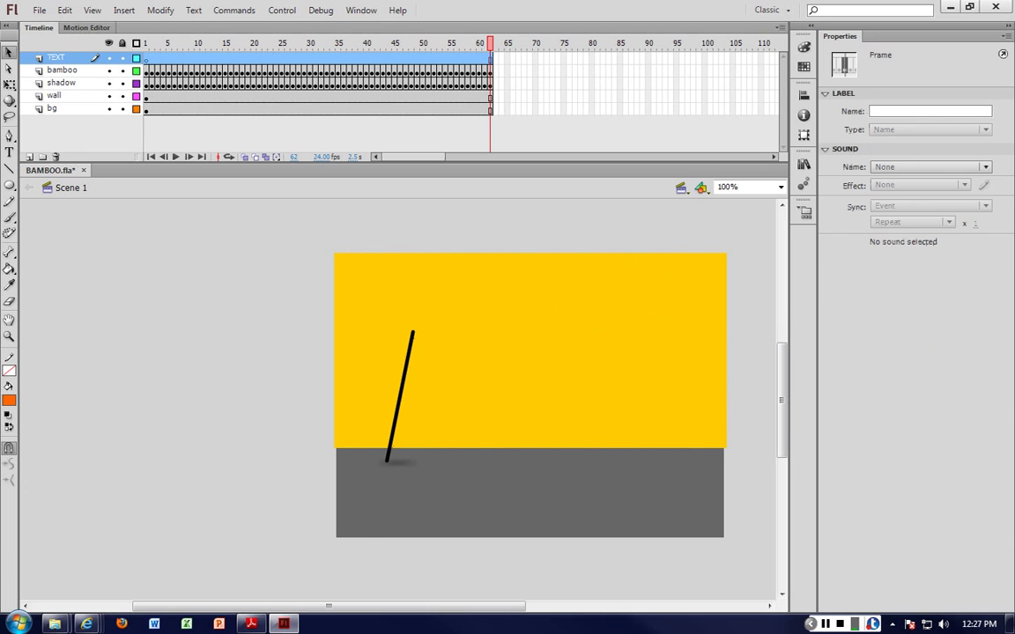
key(ctrl+v)
drag(408, 414, 655, 344)
Step: Rename the TEXT layer as sun
double_click(56, 57)
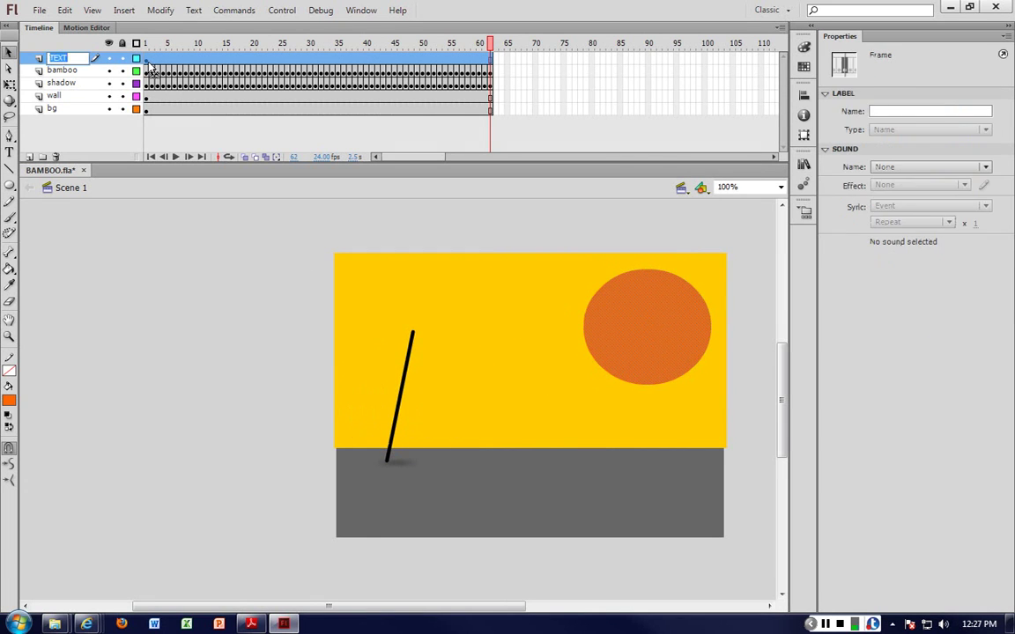
text(sun)
click(765, 424)
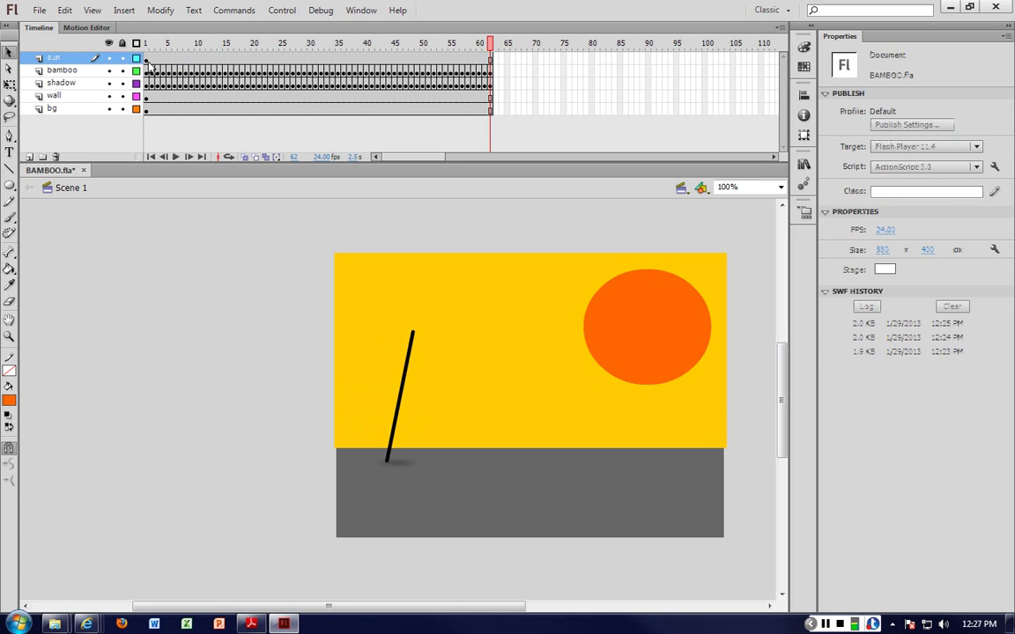
Step: Move the orange oval slightly left and up, to about X 306, Y 12
click(642, 339)
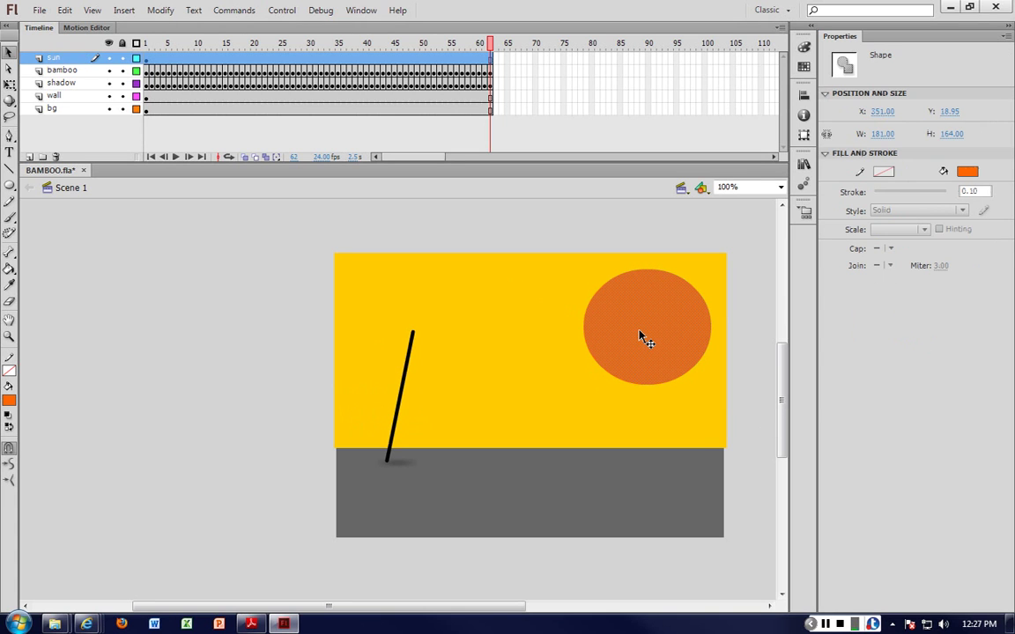
drag(643, 337, 611, 333)
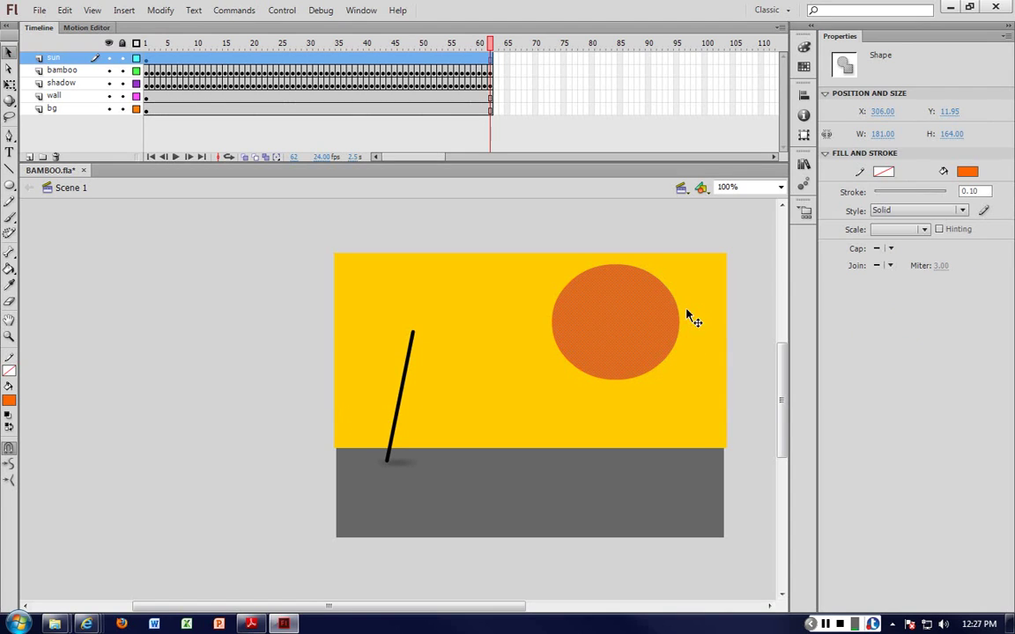
click(729, 295)
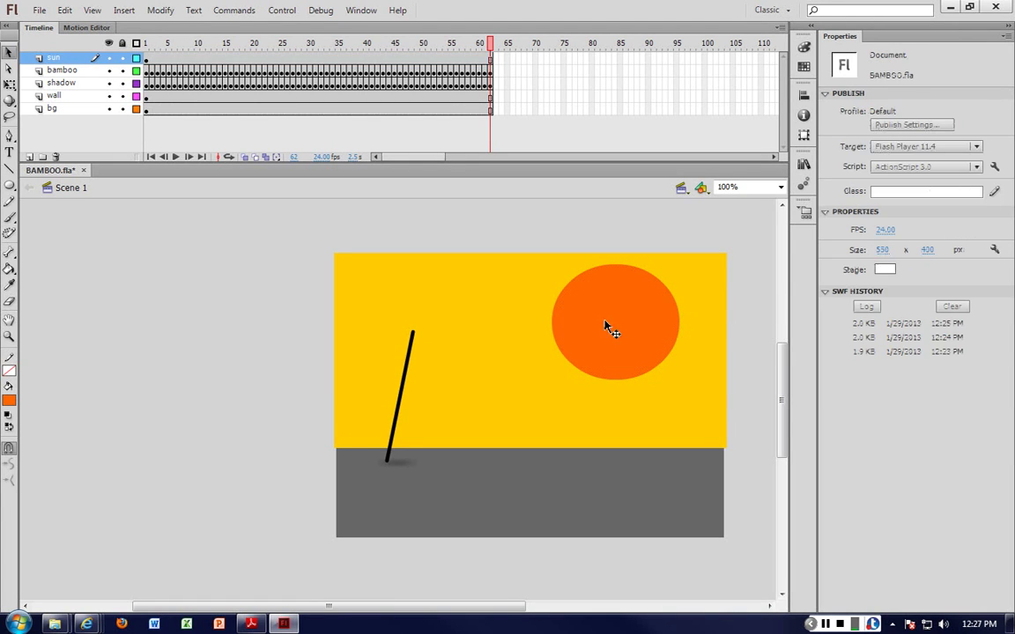
click(592, 326)
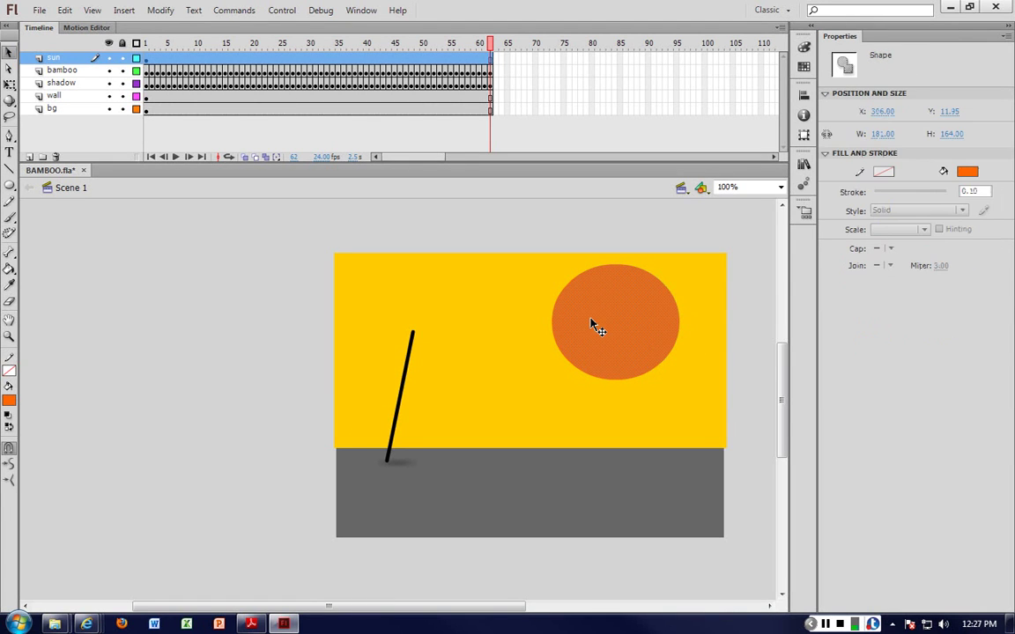
Step: Try a shape tween on the sun layer from frame 62, and undo it
click(490, 61)
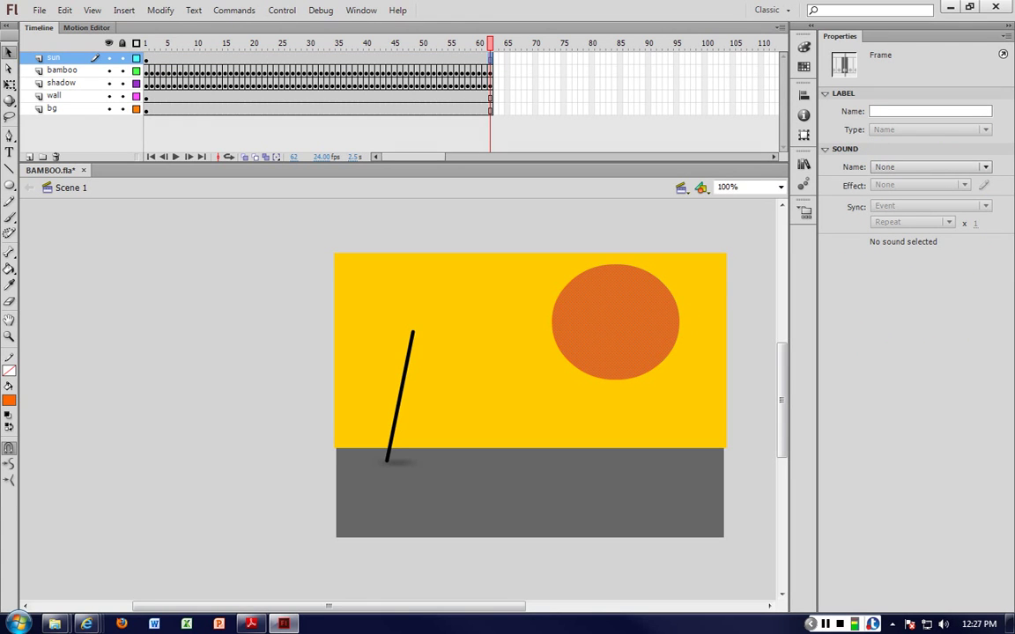
right_click(490, 60)
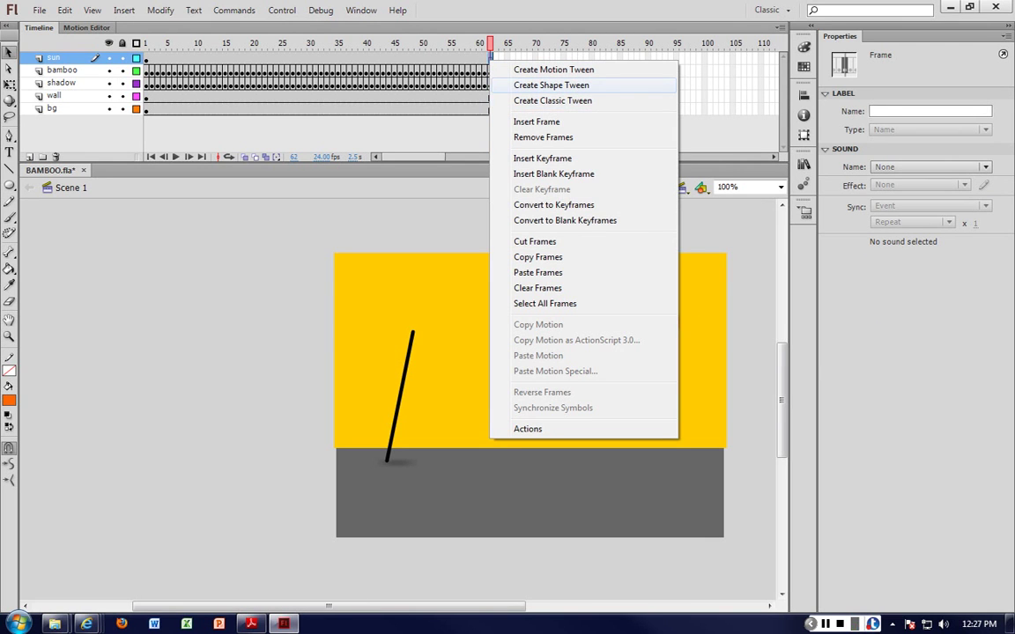
click(552, 84)
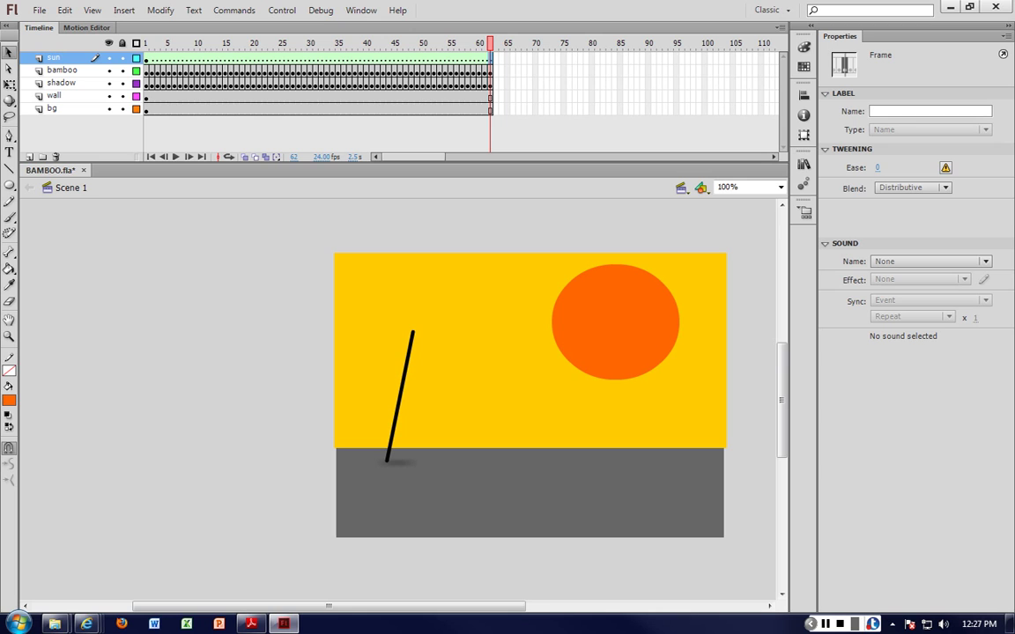
key(ctrl+z)
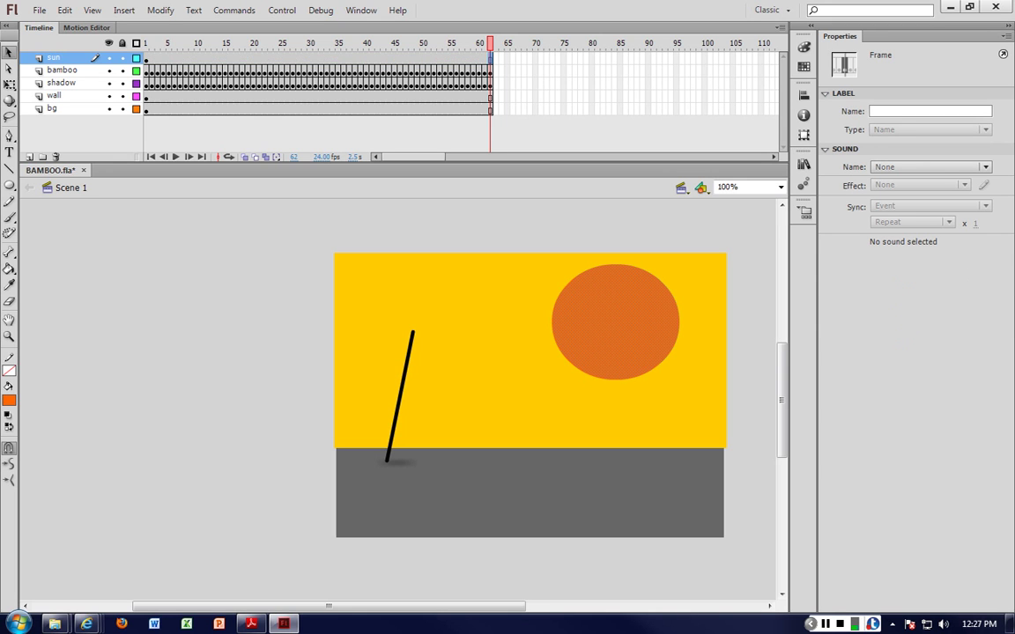
Step: Create a shape tween on the sun layer and insert a keyframe at frame 62
click(150, 66)
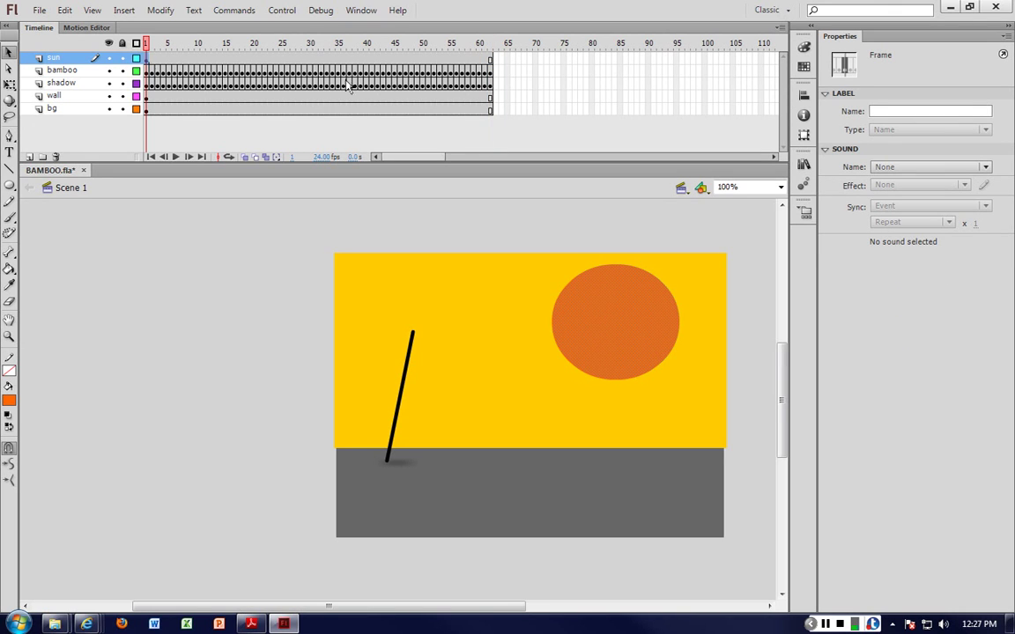
right_click(491, 60)
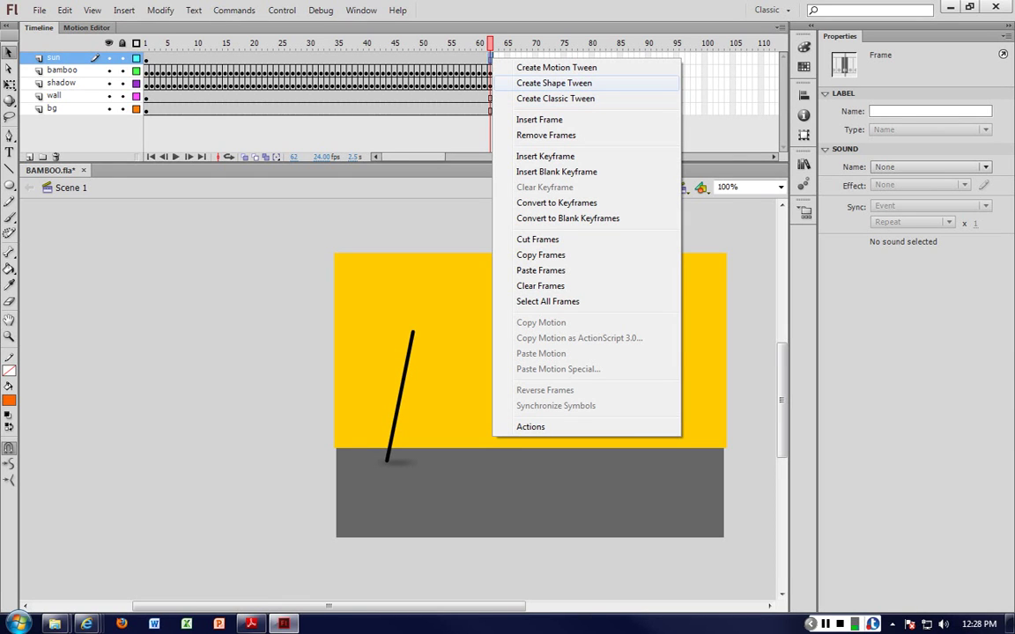
click(554, 83)
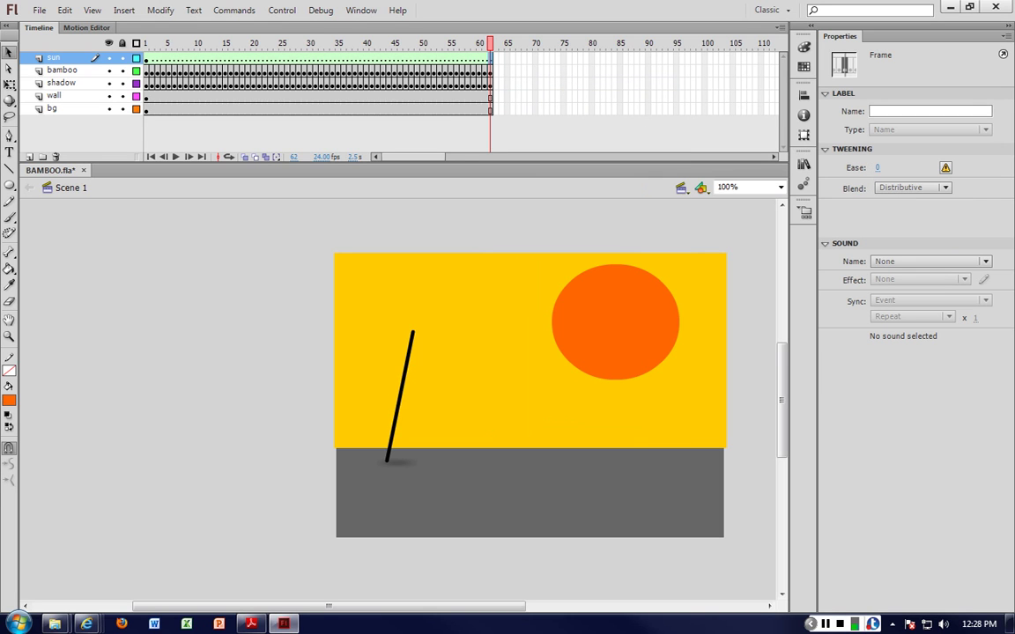
right_click(489, 59)
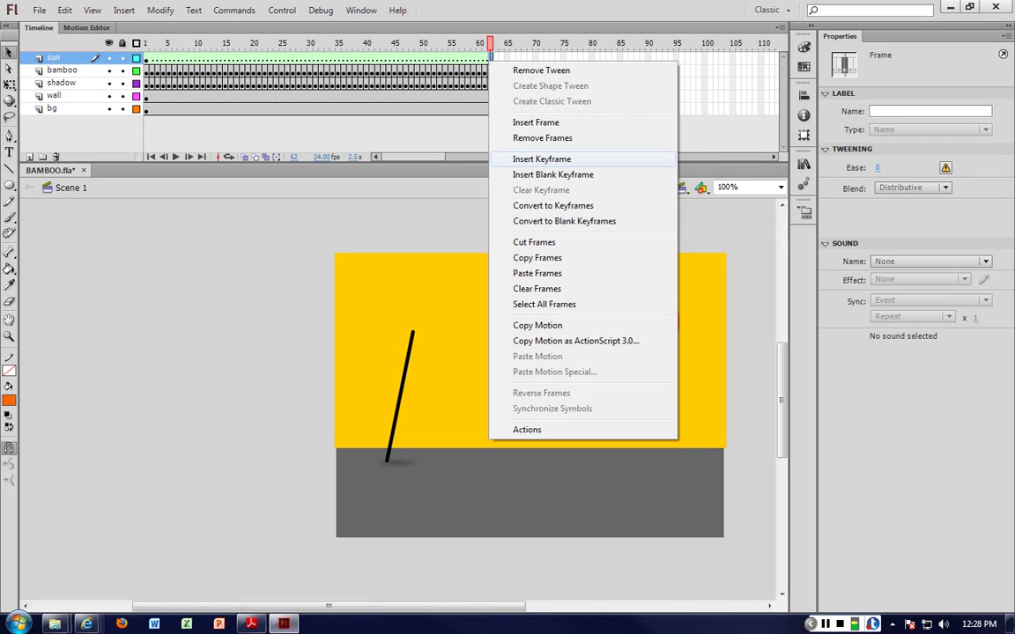
click(542, 158)
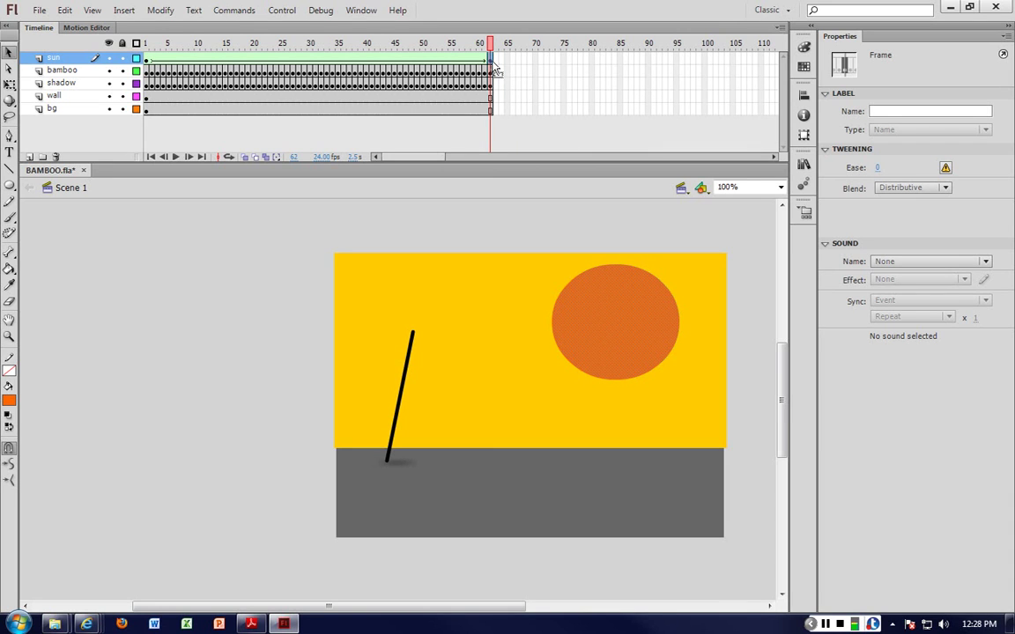
Step: Reshape the sun at frame 62 into an irregular blob by bending its top, bottom and side edges inward
click(642, 287)
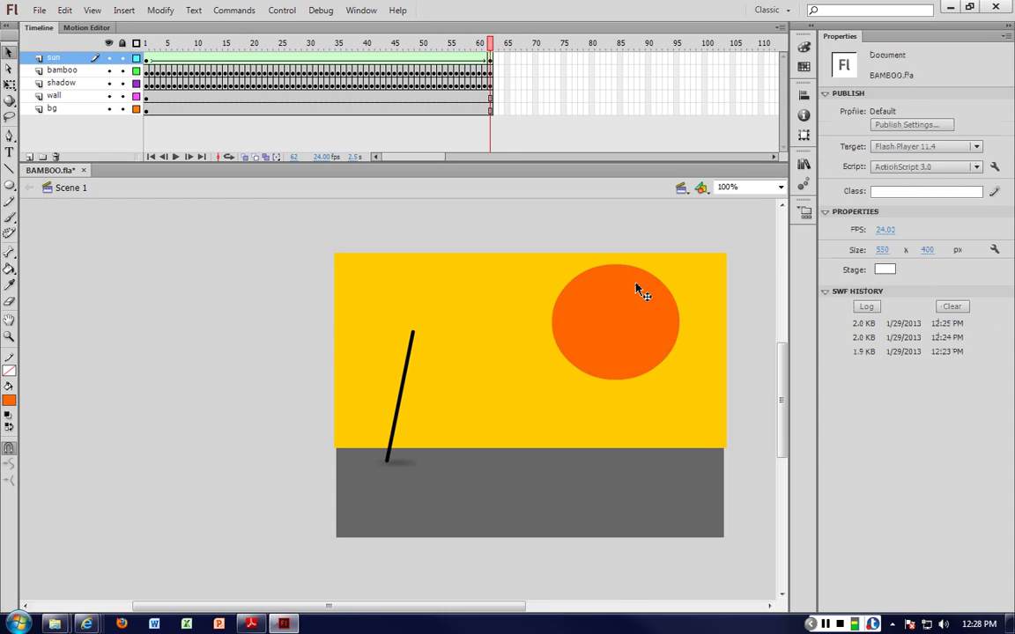
click(644, 275)
key(Escape)
drag(642, 276, 643, 287)
drag(638, 367, 638, 366)
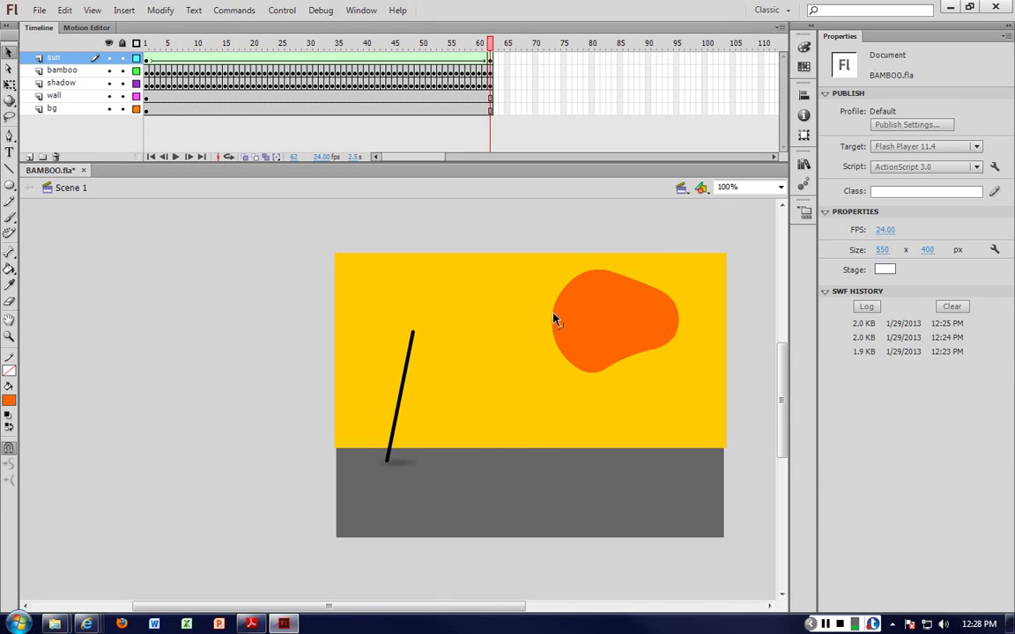
drag(554, 318, 568, 312)
drag(646, 288, 640, 289)
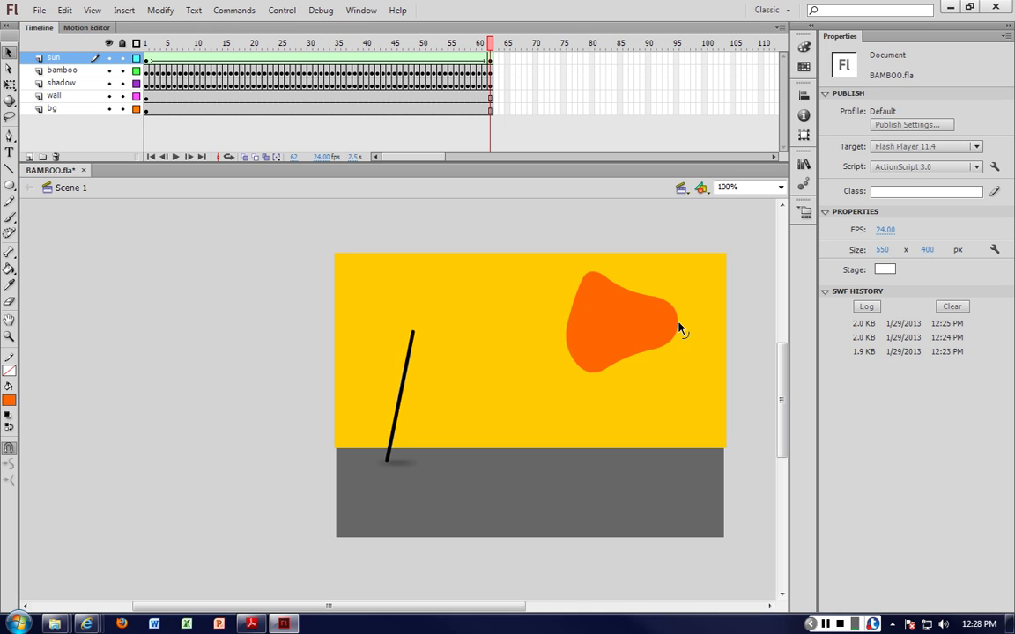
drag(680, 329, 663, 328)
Step: Play the timeline repeatedly from frame 1 to check the sun's shape tween
drag(490, 43, 249, 63)
click(148, 60)
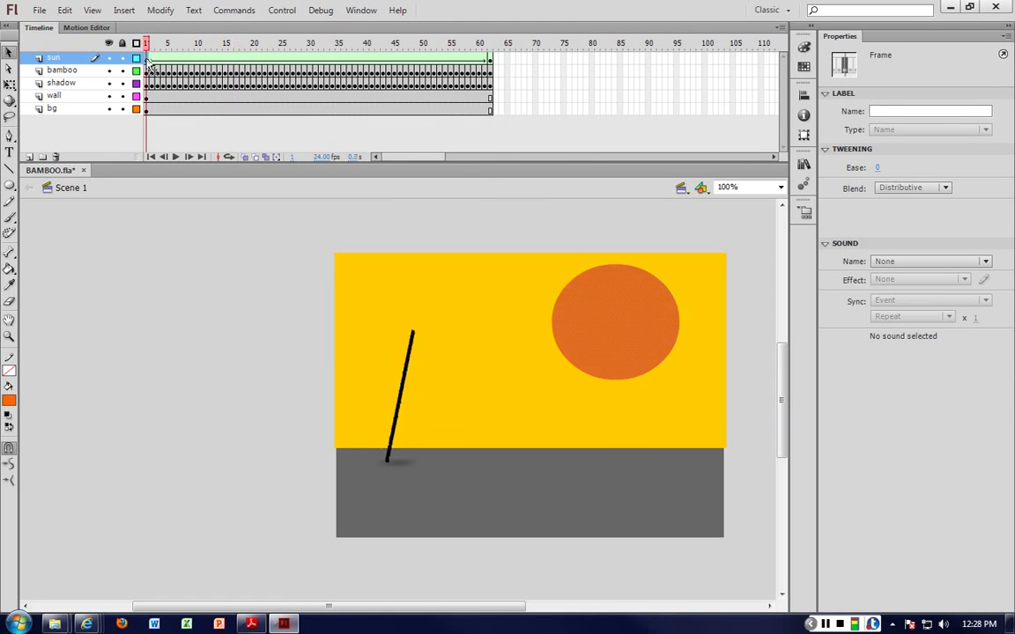
key(Return)
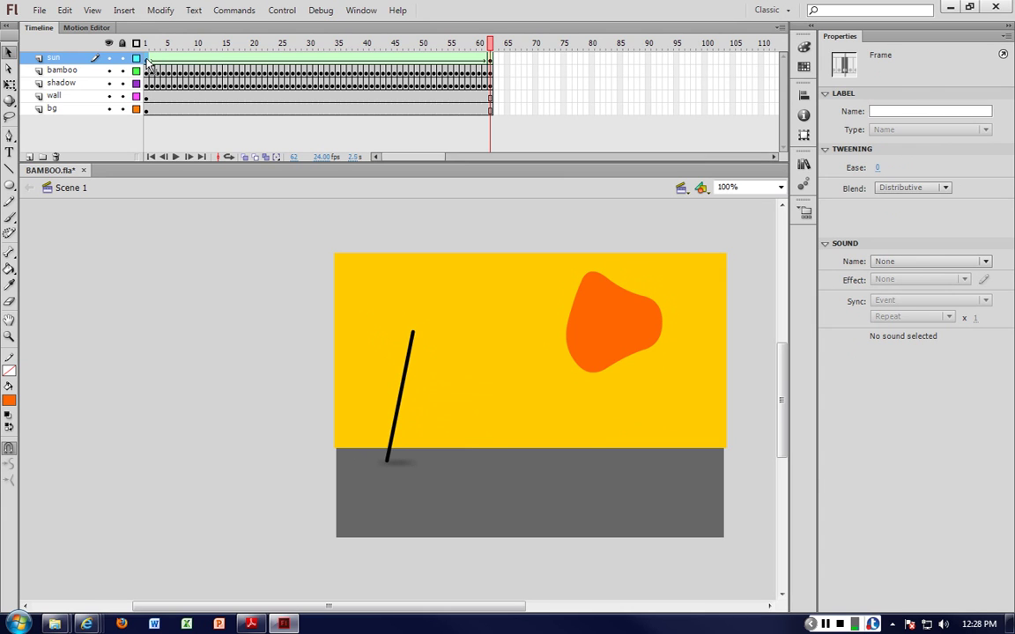
key(Return)
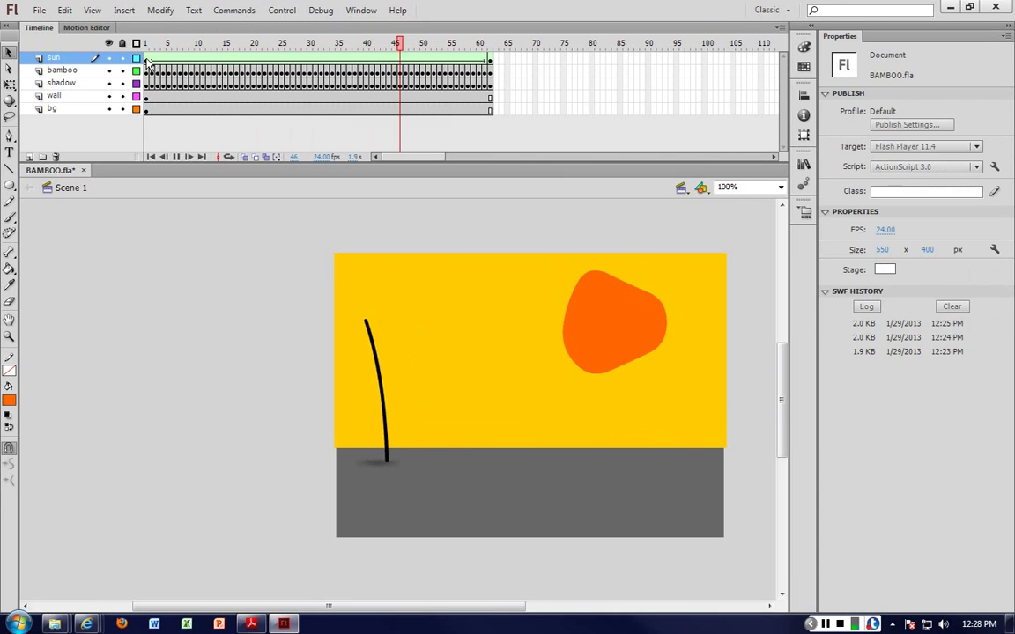
key(Return)
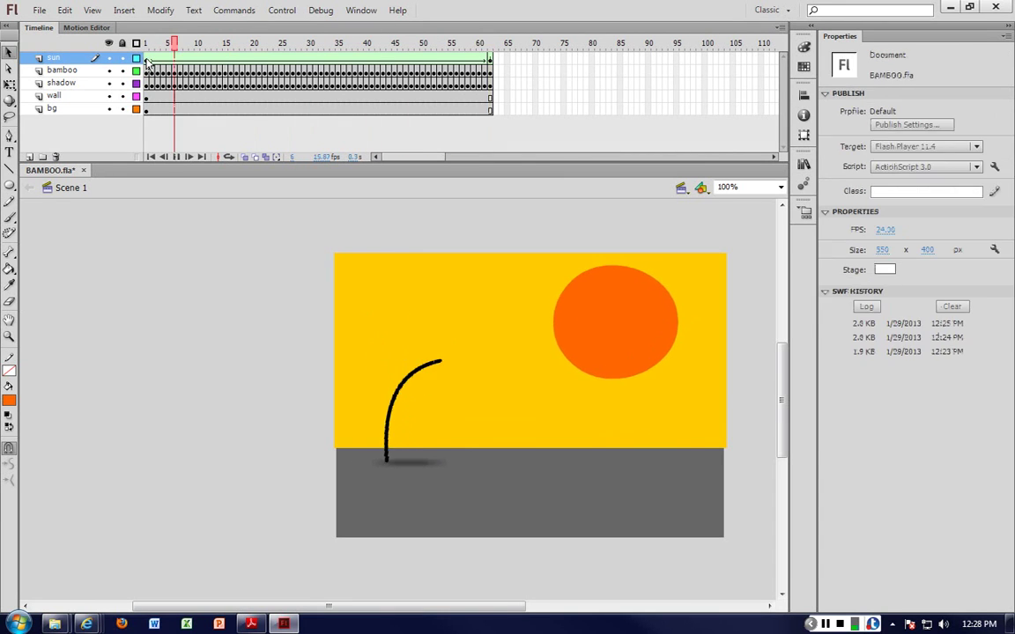
Step: Test the movie to check the sun's shape tween, and close the preview window
key(ctrl+Return)
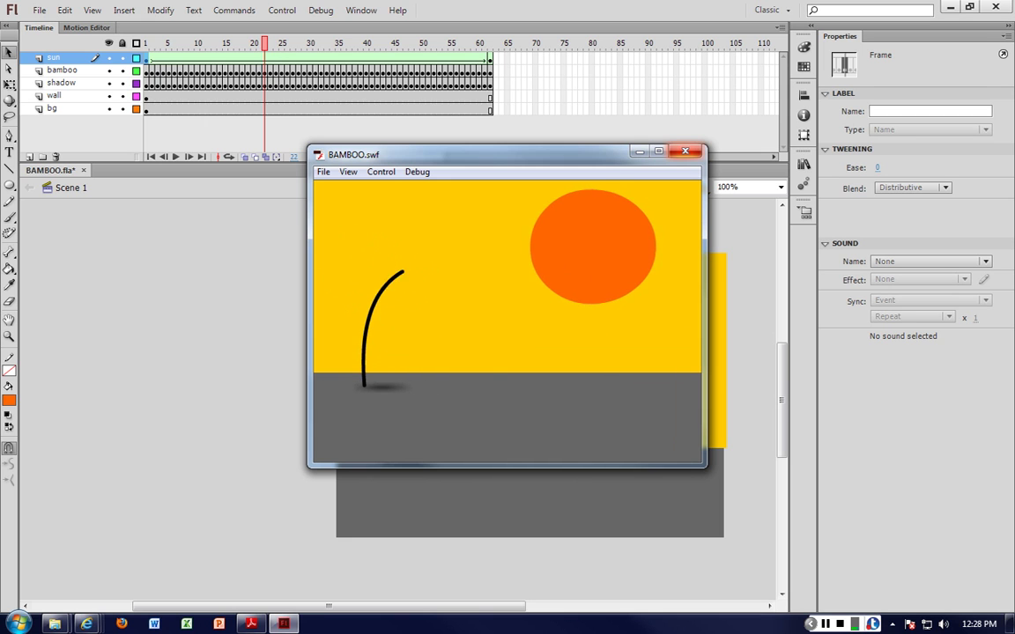
click(684, 151)
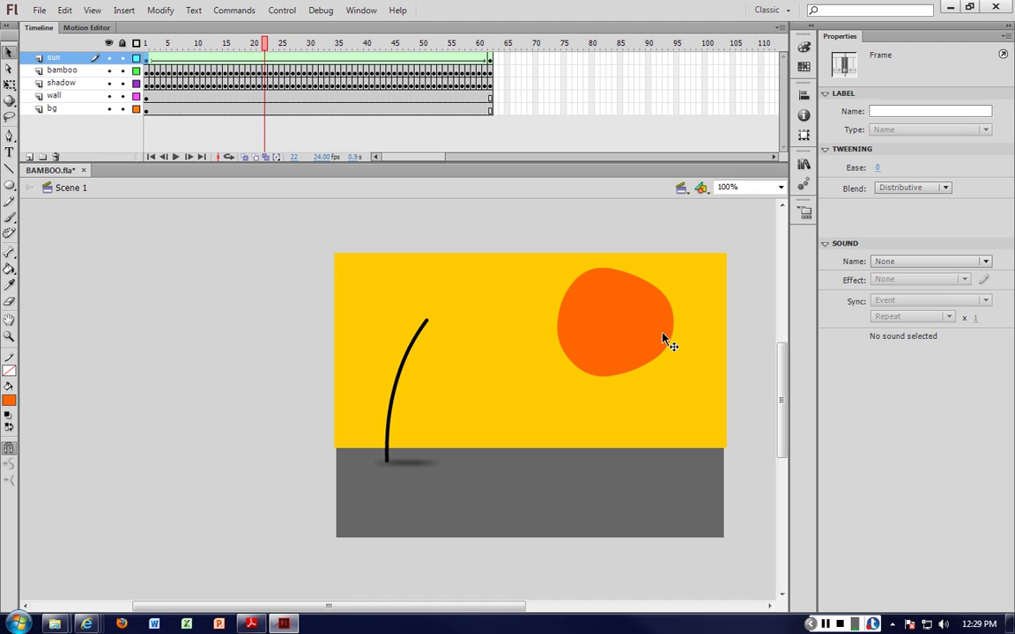
Step: Delete the sun layer together with its shape tween
click(599, 337)
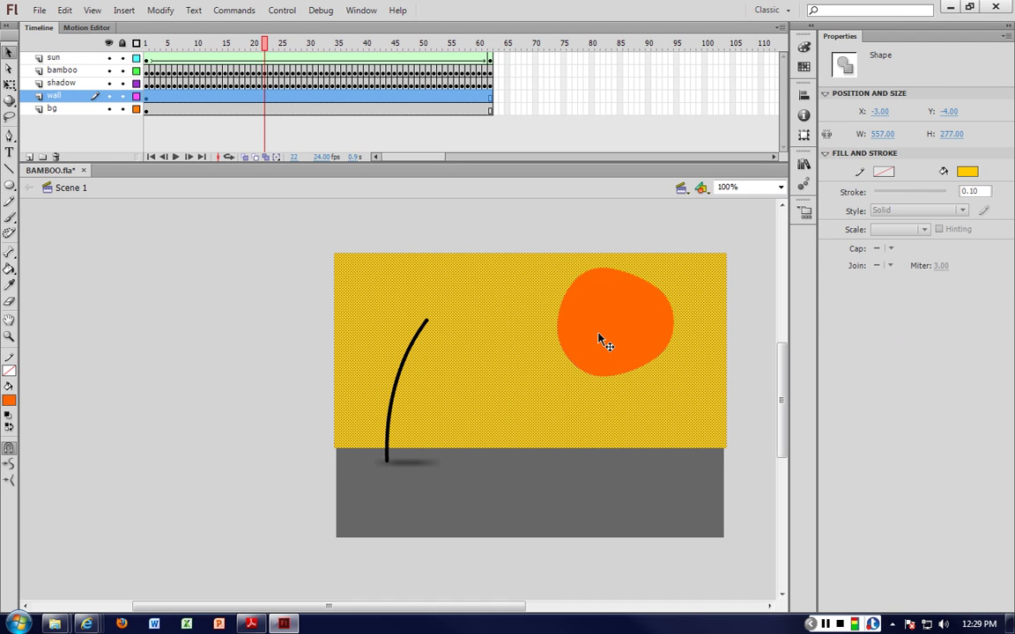
click(52, 57)
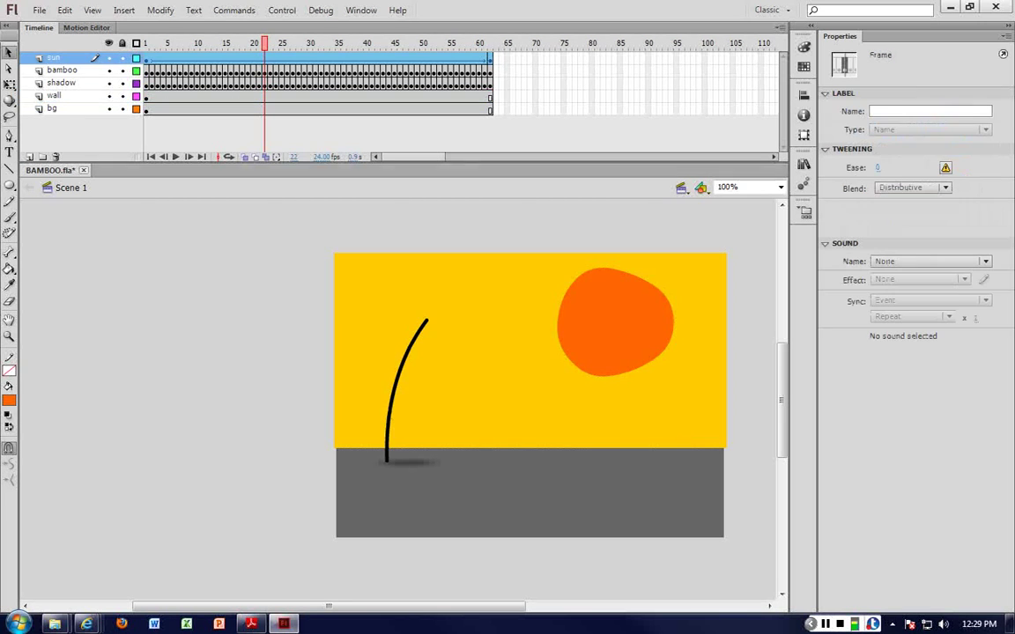
click(56, 157)
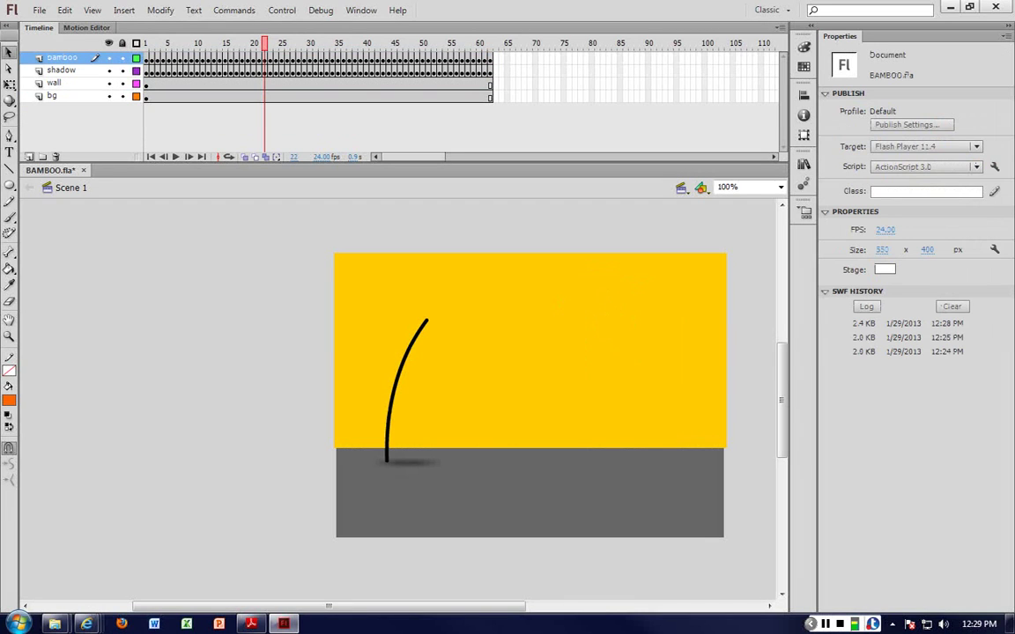
Step: Add a new layer above the bamboo layer and name it TEXT
click(29, 157)
double_click(60, 58)
text(TEXT)
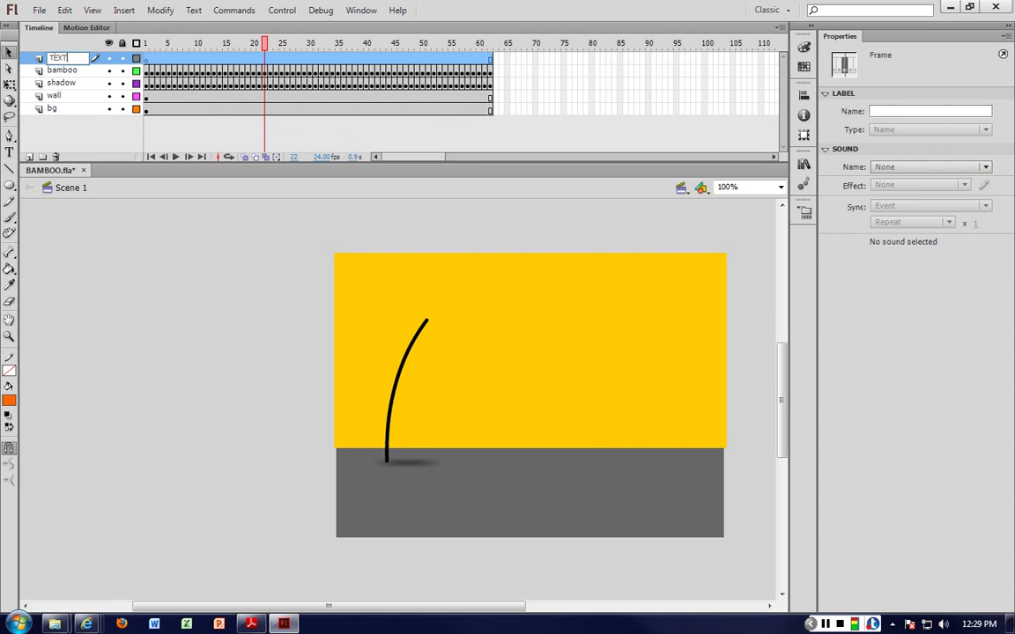
key(Return)
click(245, 293)
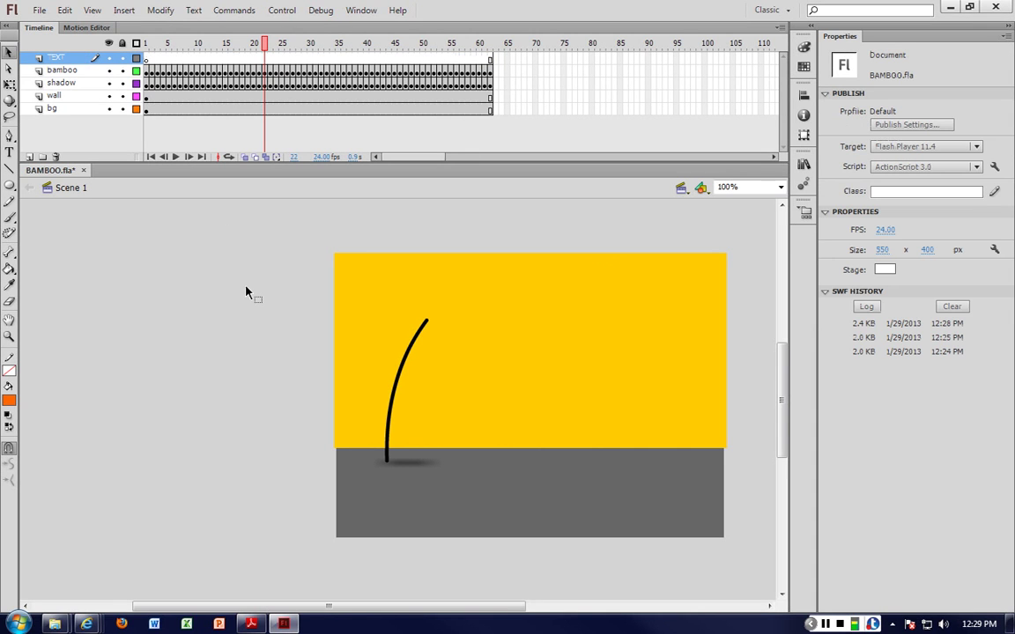
Step: Set the Text tool's colour to dark navy and its font size to 72 pt
key(t)
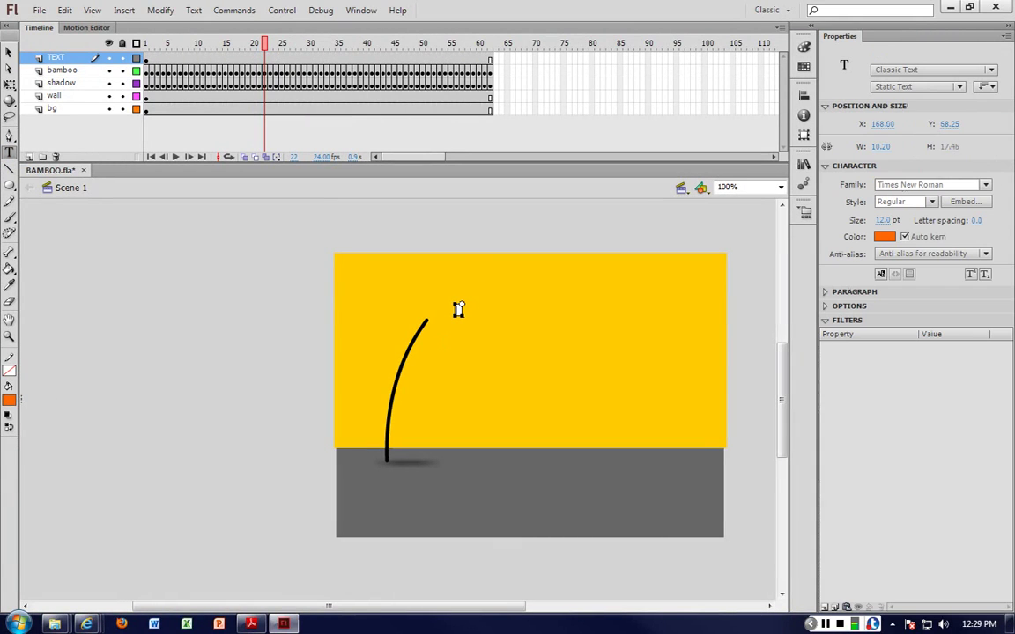
click(9, 400)
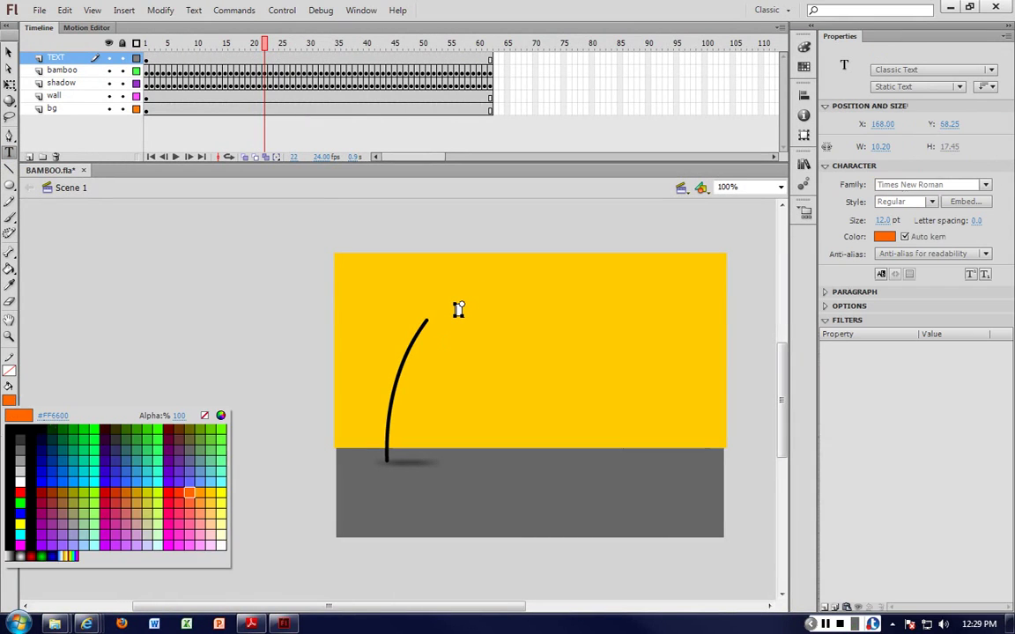
click(48, 440)
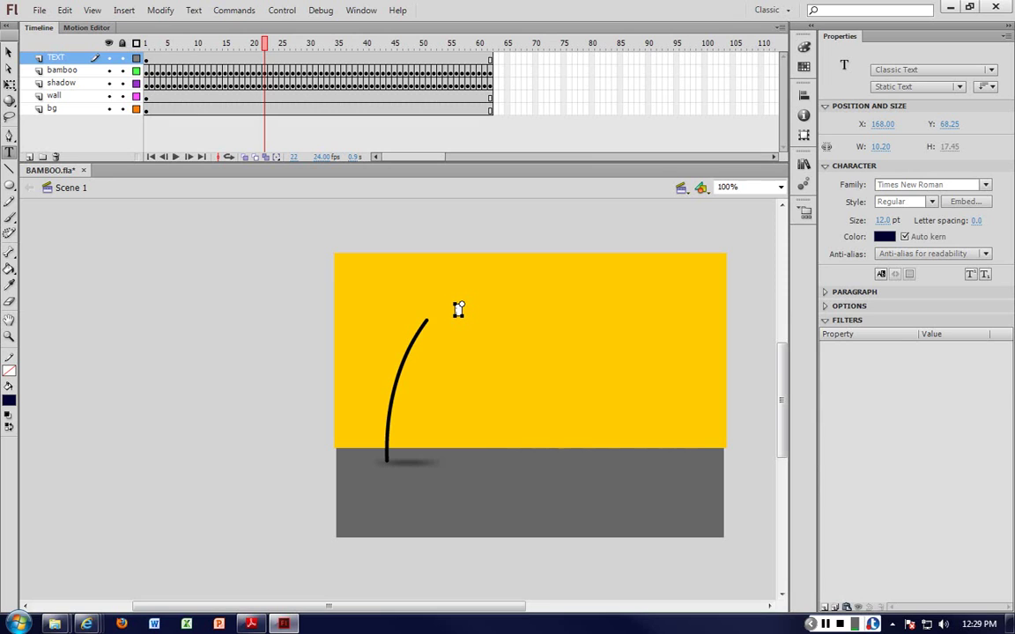
drag(886, 220, 928, 220)
click(8, 49)
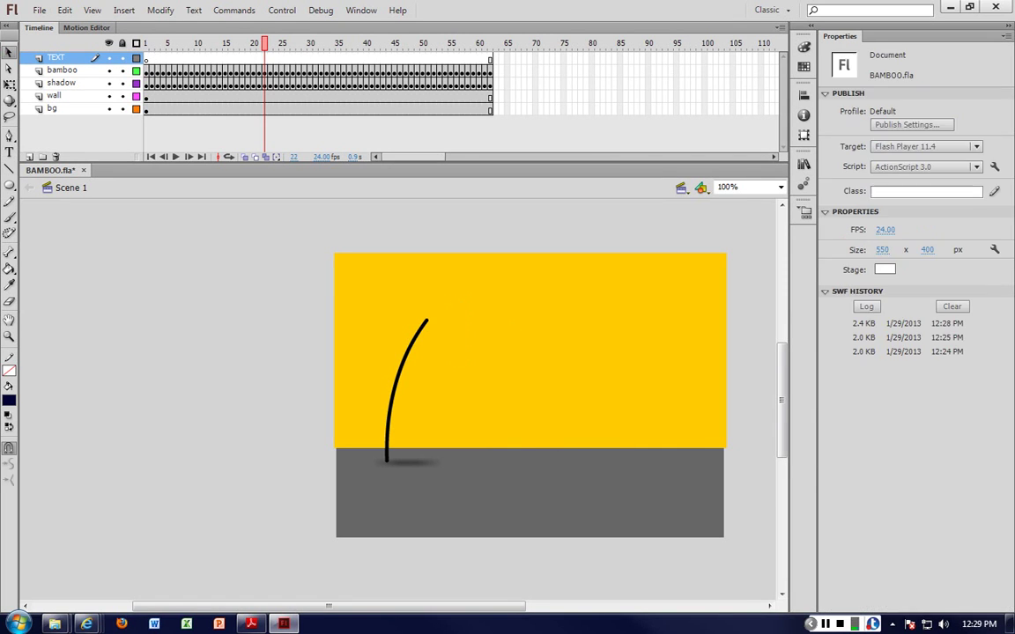
Step: Add the static text "Bamboo" on the yellow wall, just beyond the bamboo's tip
click(484, 325)
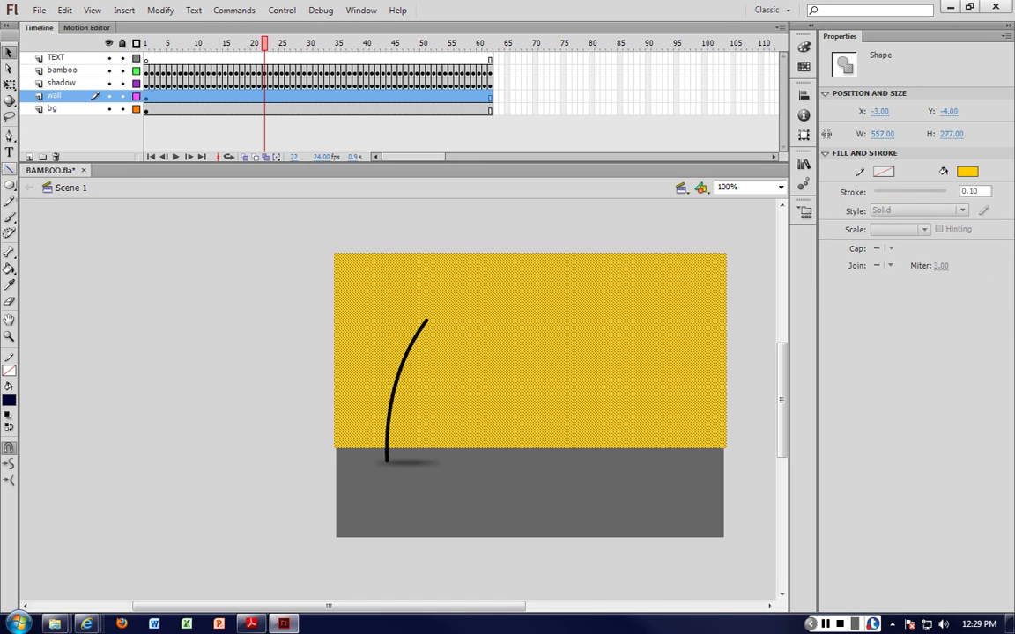
key(t)
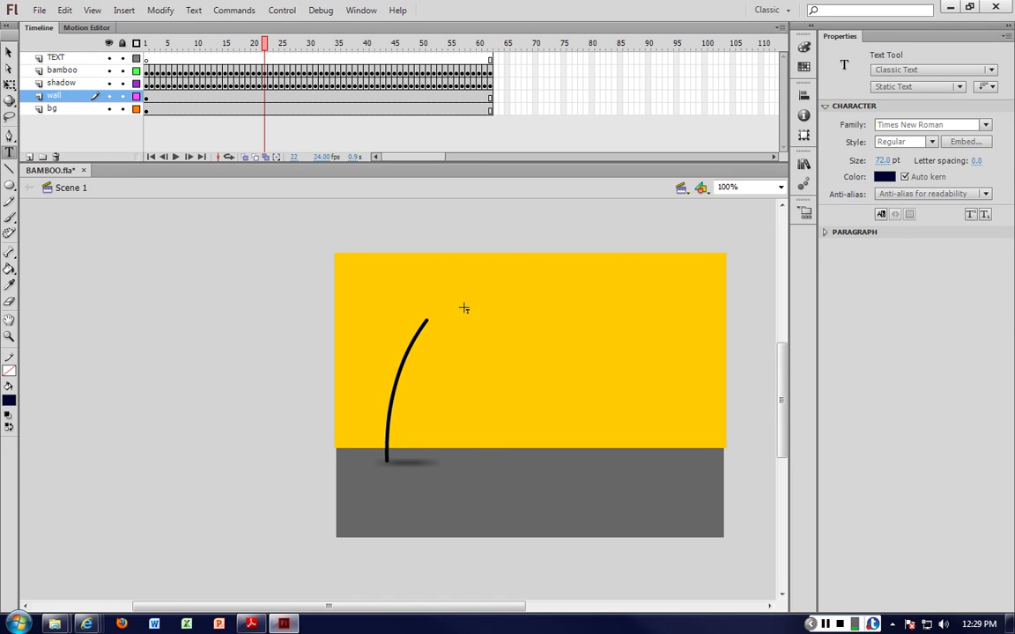
click(464, 309)
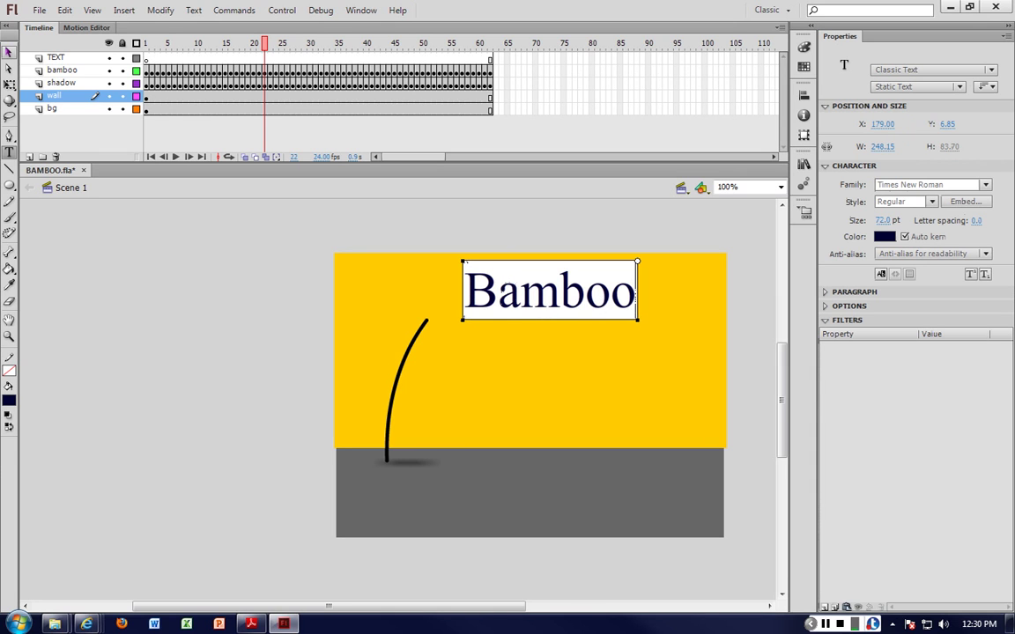
key(Escape)
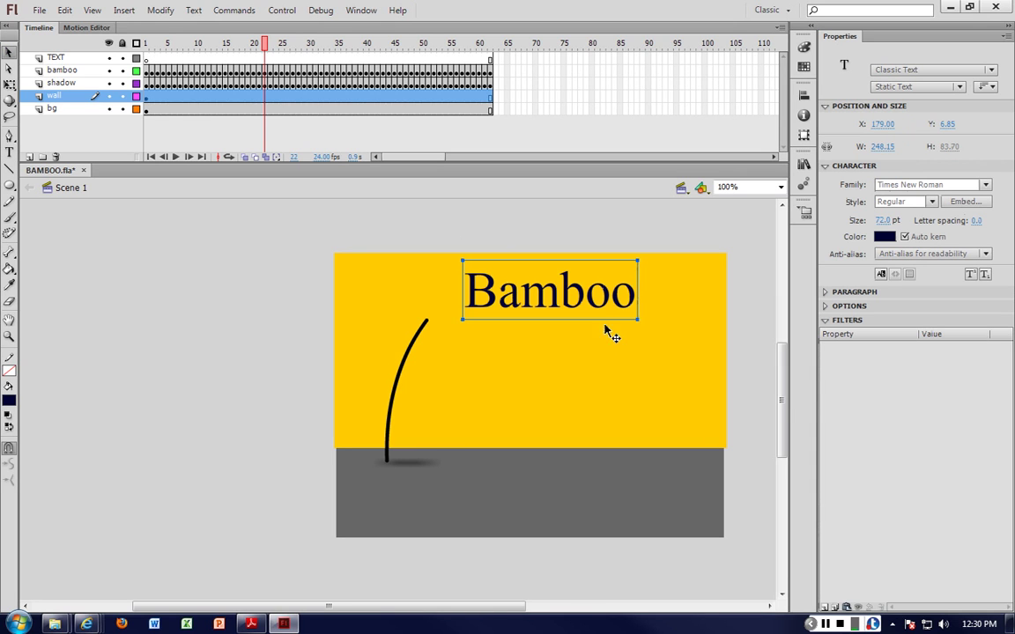
Step: Change the font of the "Bamboo" text to Viner Hand ITC
click(925, 184)
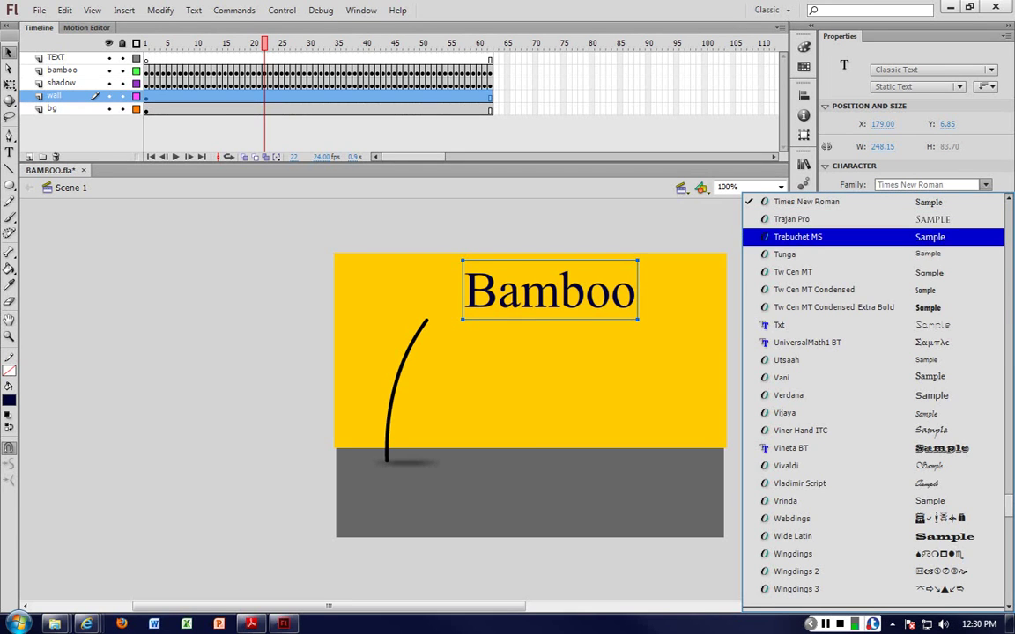
key(Down)
key(Down)
key(Down)
key(Down)
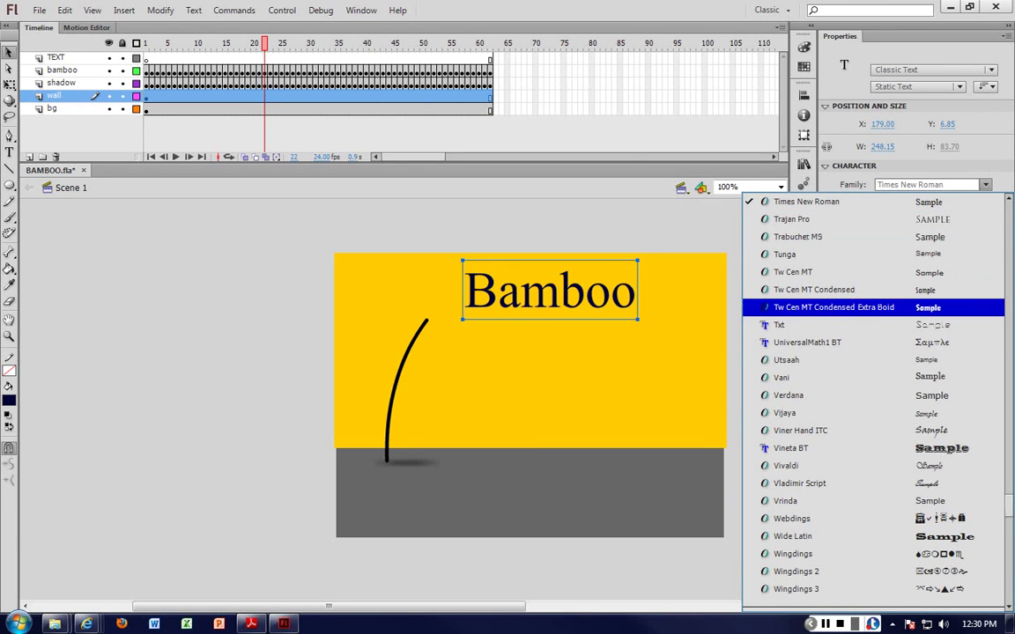
key(Down)
key(Down)
key(Down)
key(Down)
key(Down)
key(Down)
key(Down)
key(Return)
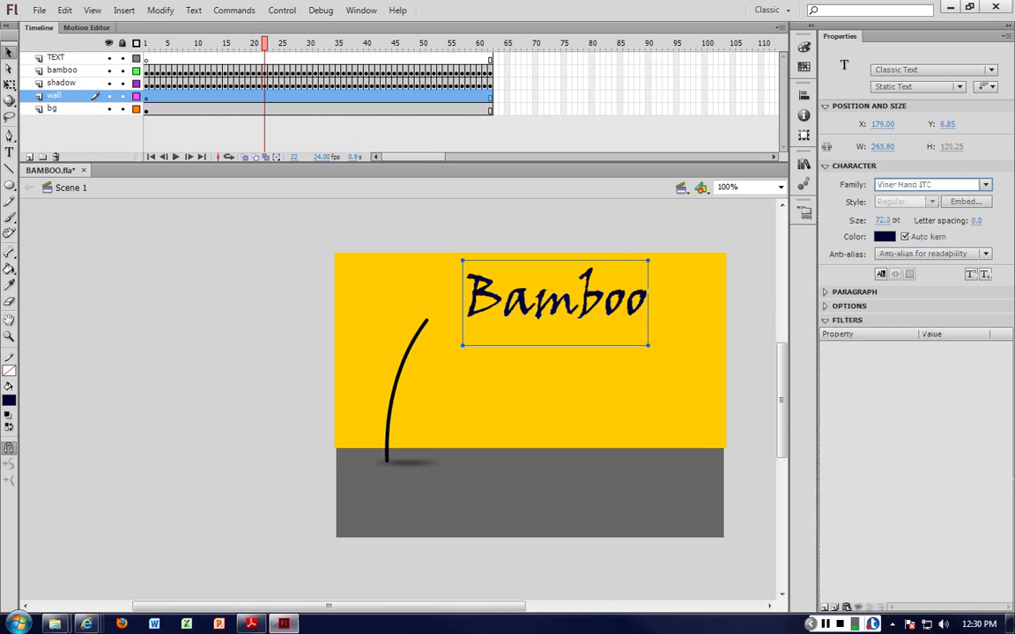
click(752, 323)
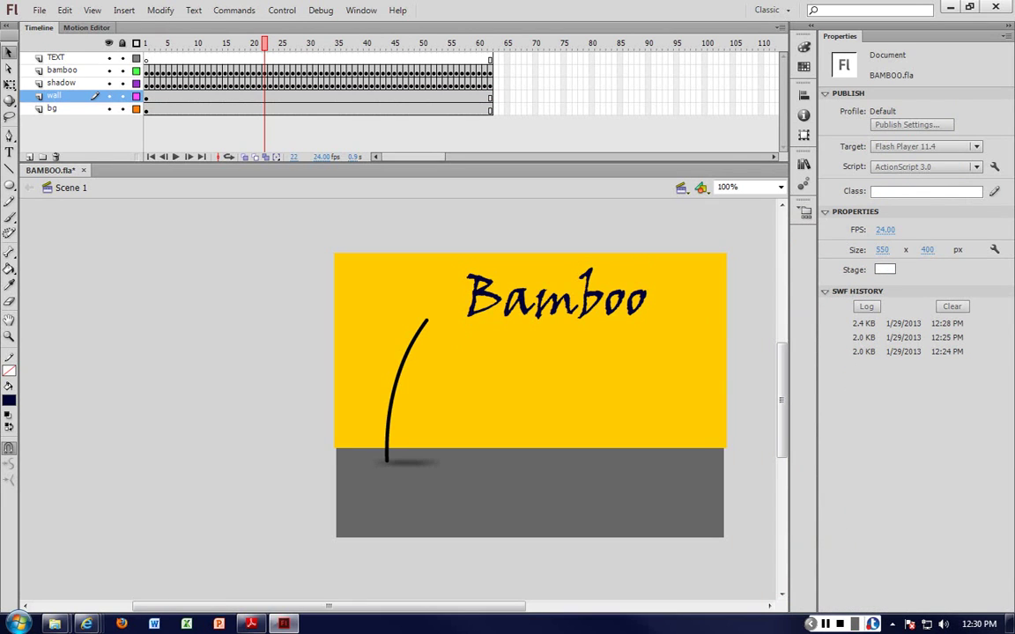
Step: Write the note "ctrl -b" on the stage below the "Bamboo" text
click(604, 302)
key(ctrl+=)
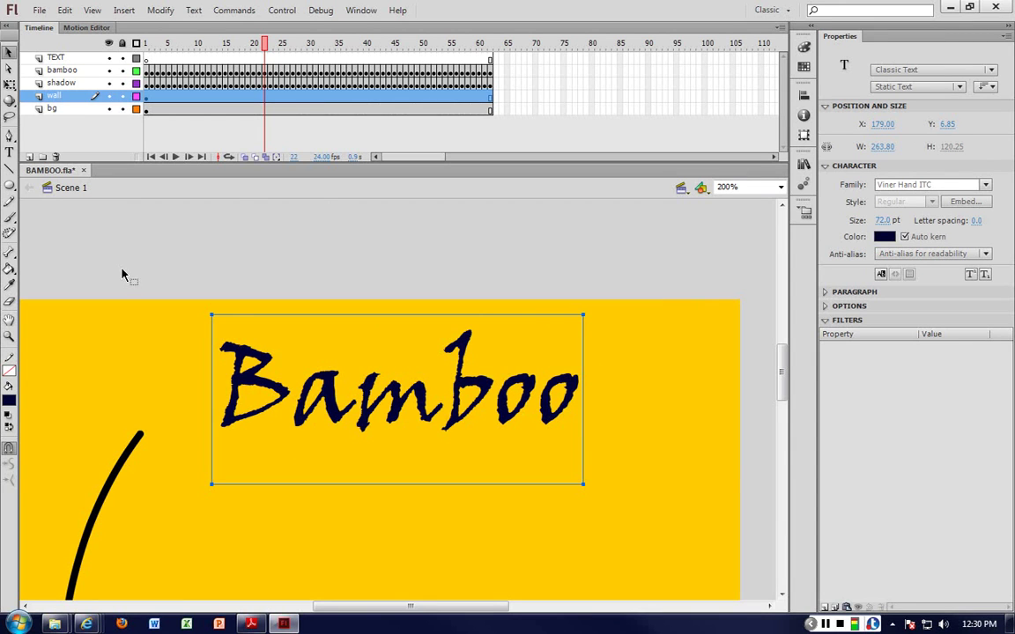
key(t)
click(407, 536)
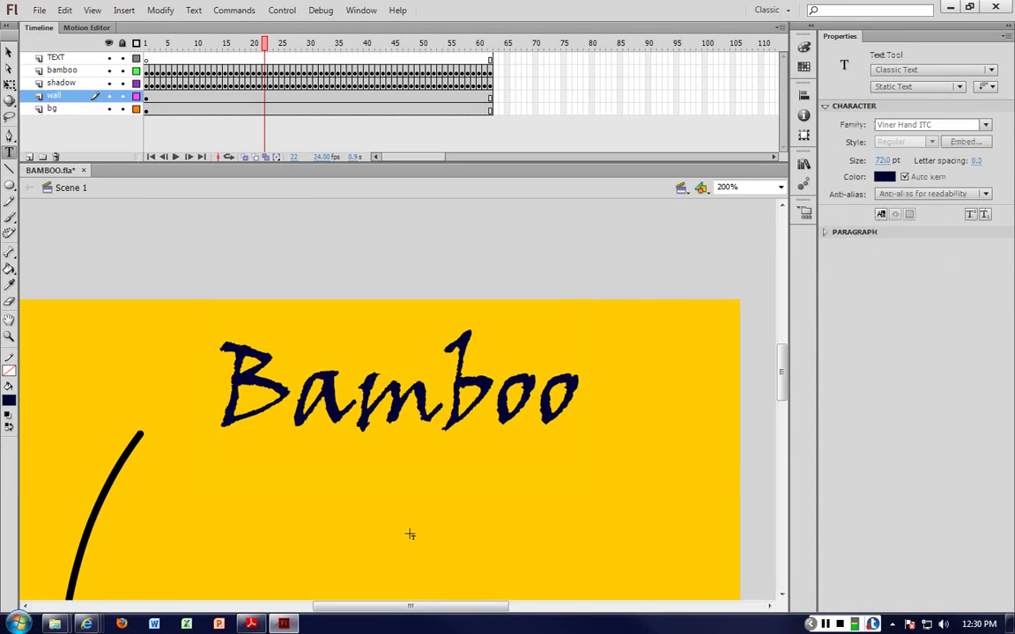
click(401, 529)
text(ctr)
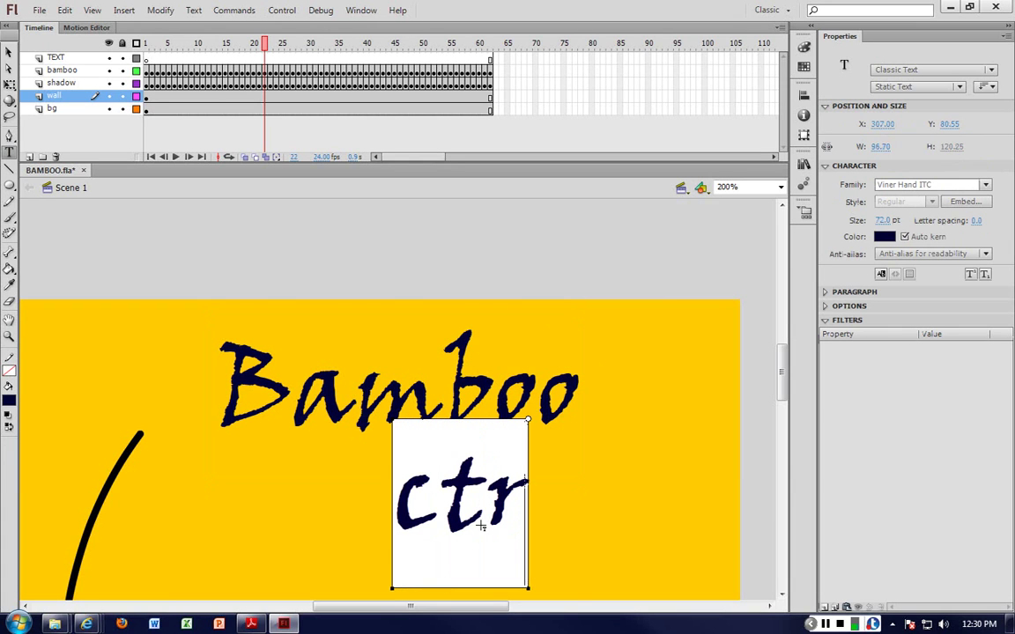
text(l -b)
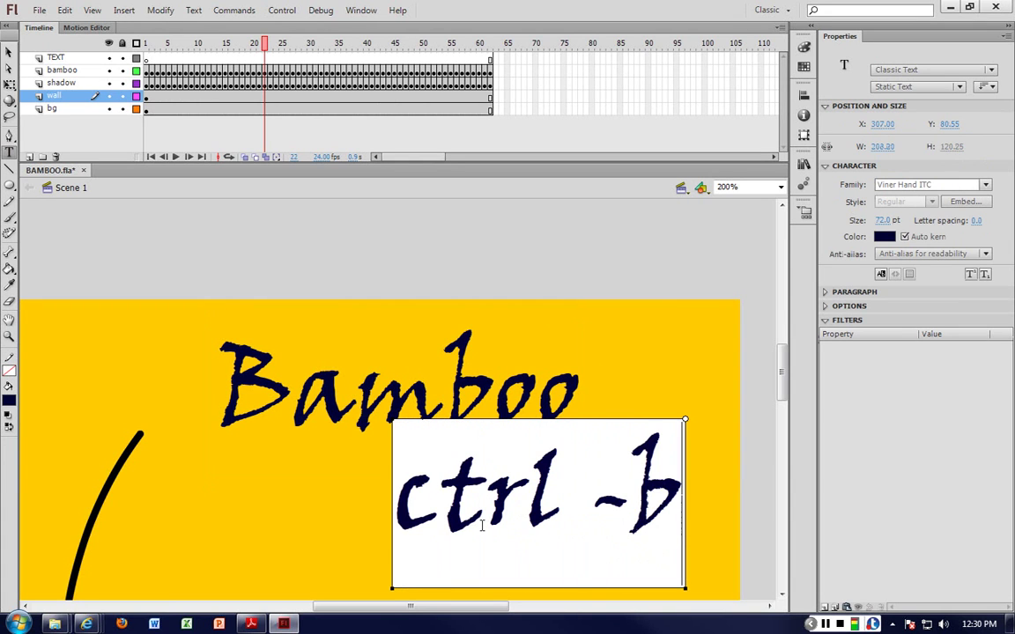
Step: Change the font of the "ctrl -b" note to Swis721 LtEx BT
triple_click(429, 476)
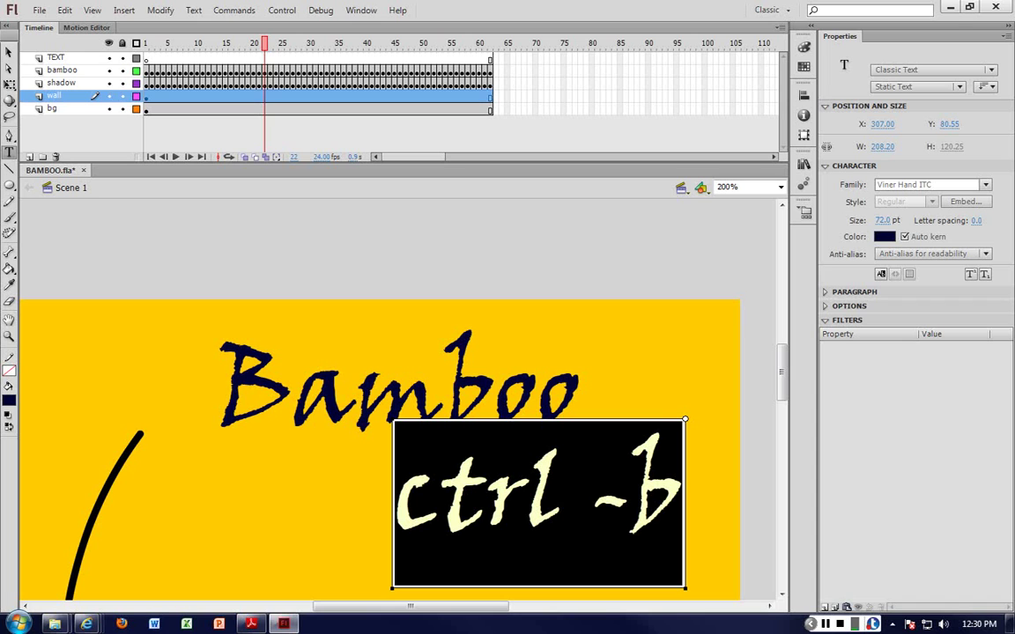
click(985, 184)
click(985, 184)
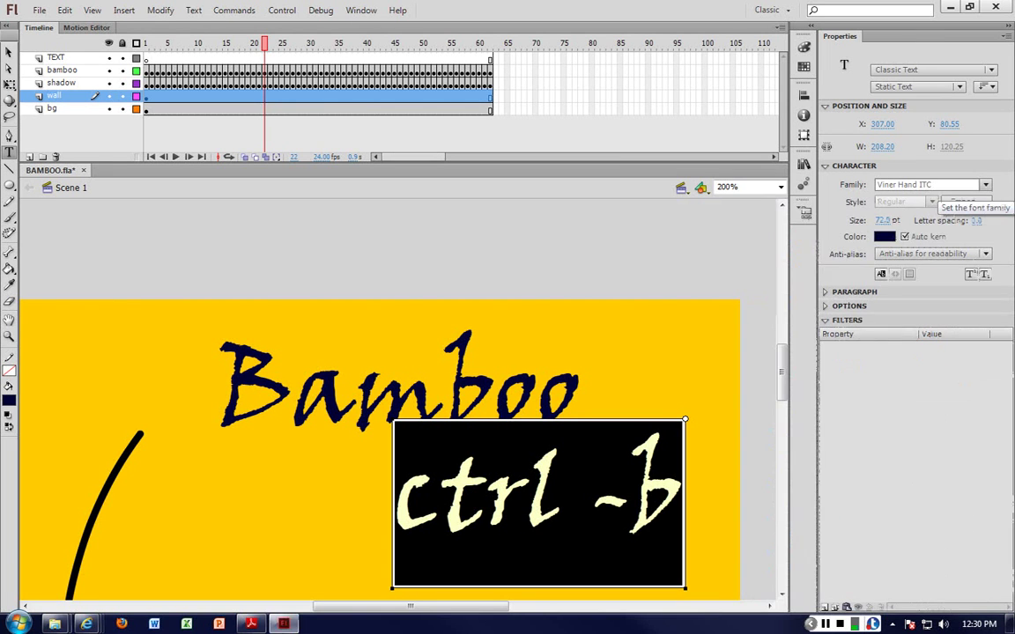
click(985, 184)
scroll(873, 402, up, 12)
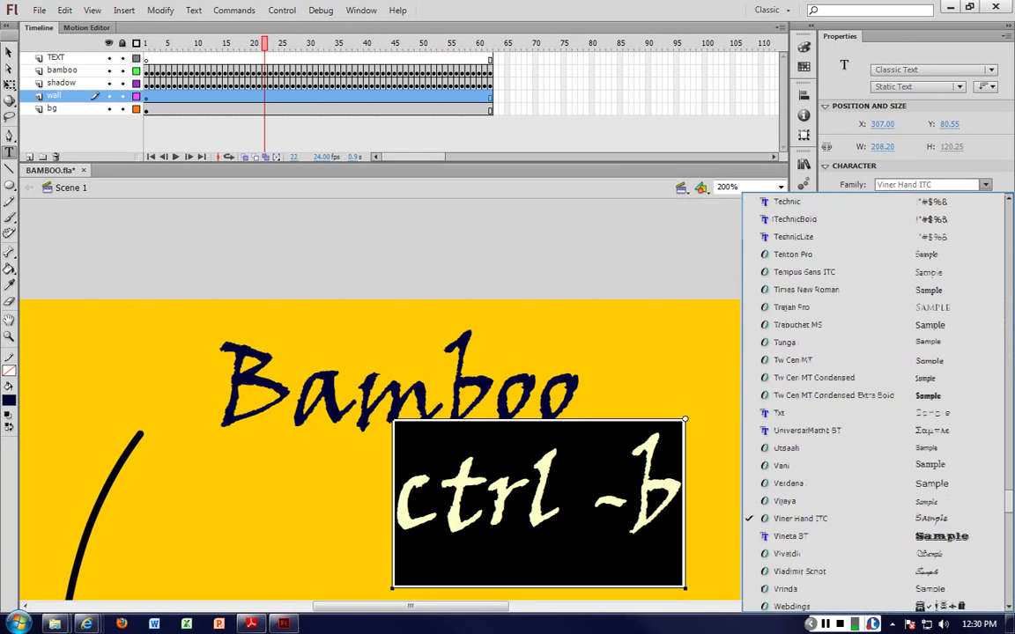
scroll(872, 264, up, 3)
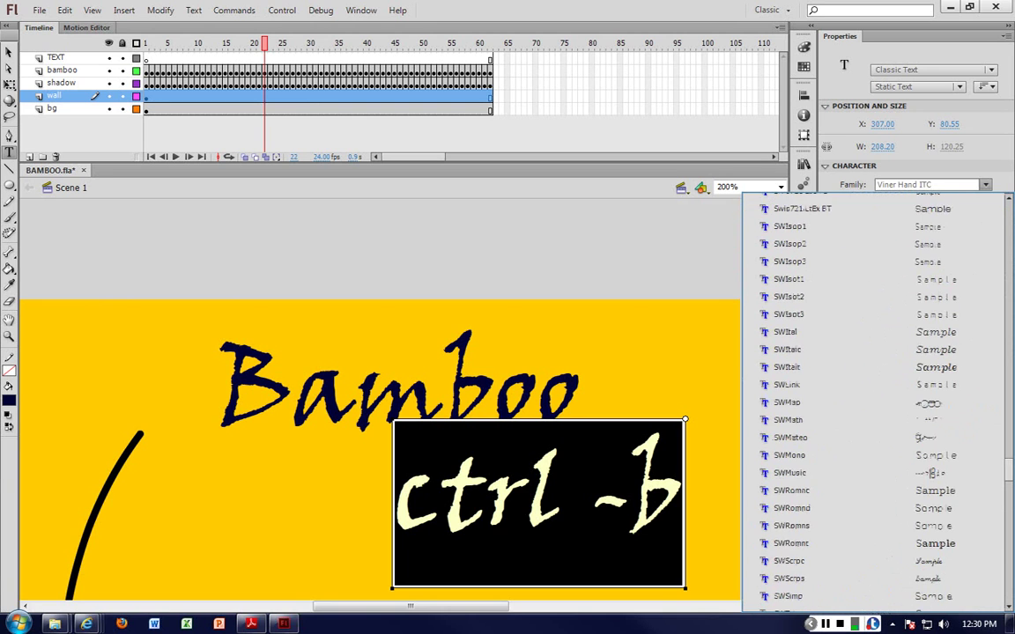
click(793, 203)
click(303, 259)
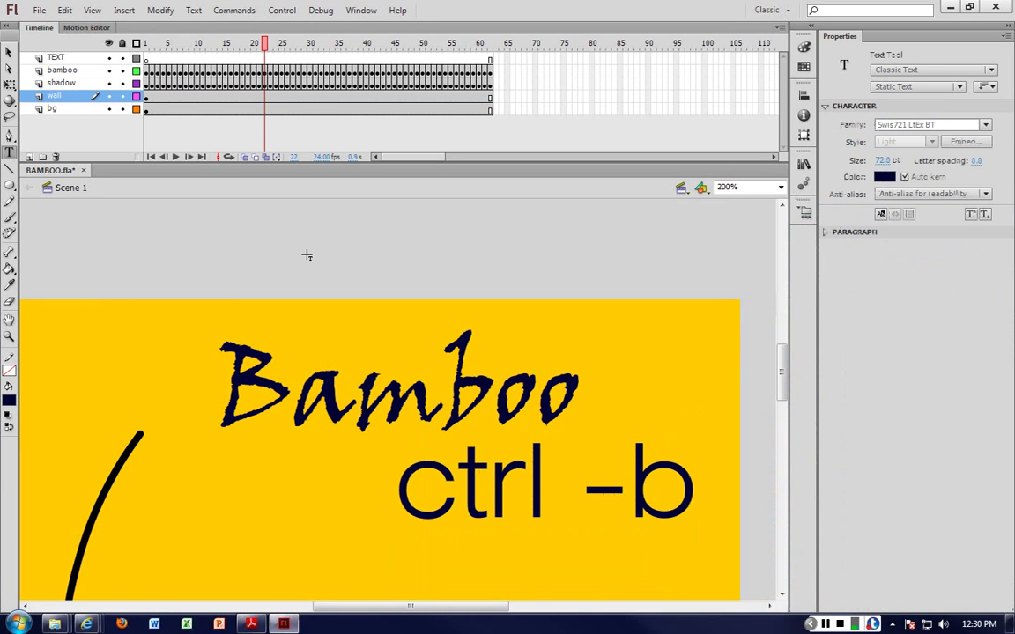
Step: Move the "Bamboo" text from the wall layer to the TEXT layer, keeping its position on the stage
key(v)
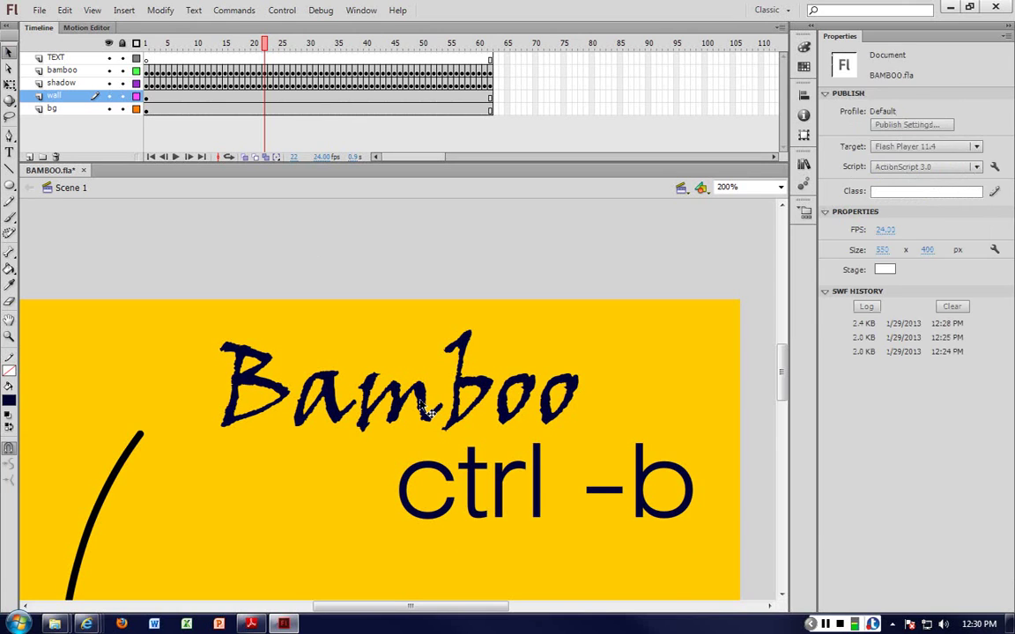
click(425, 411)
key(Delete)
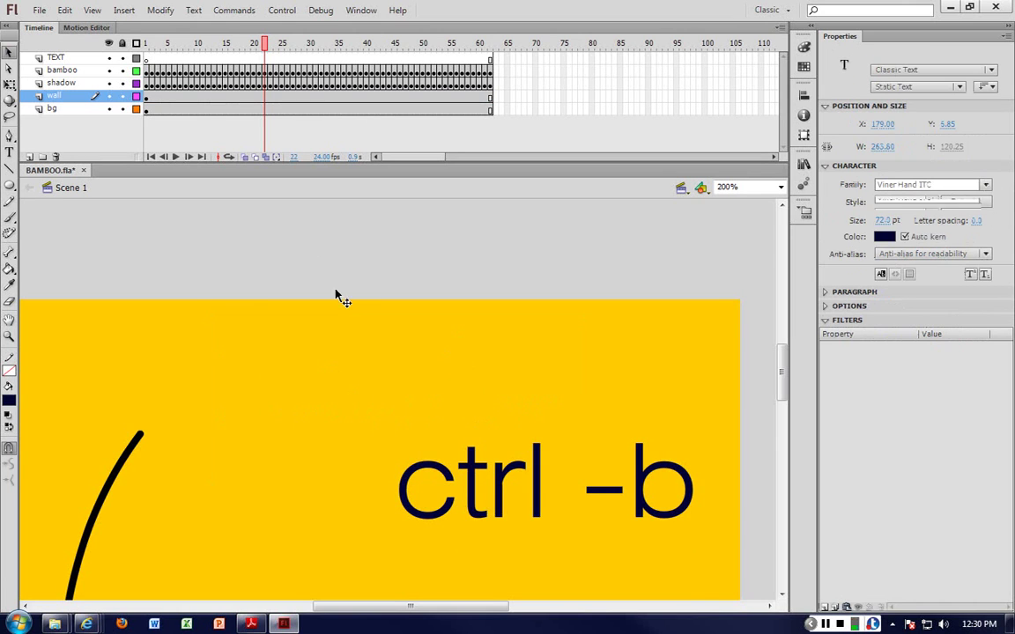
click(56, 57)
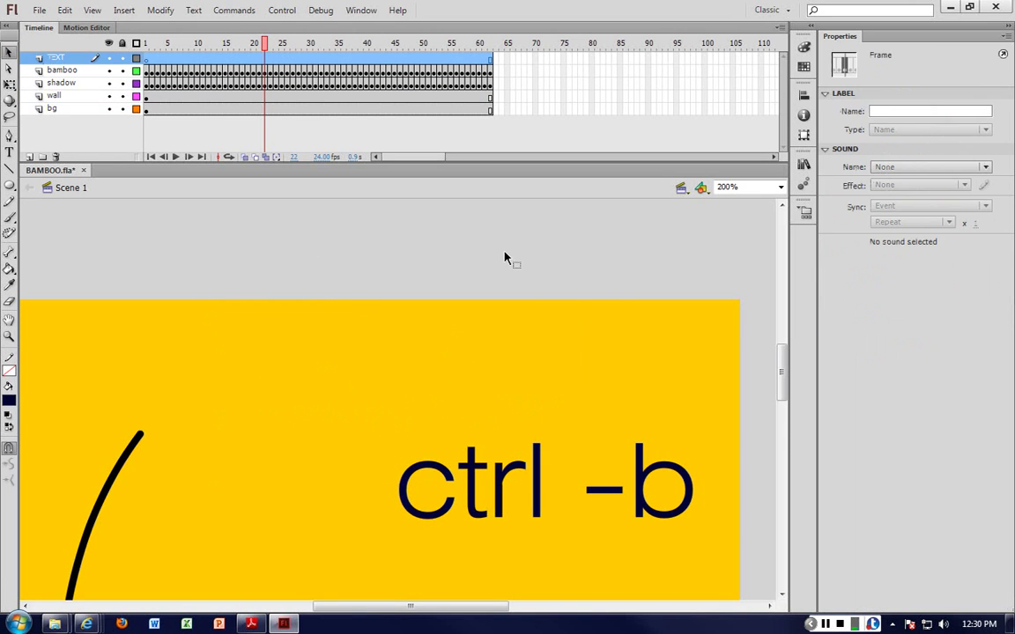
key(ctrl+shift+v)
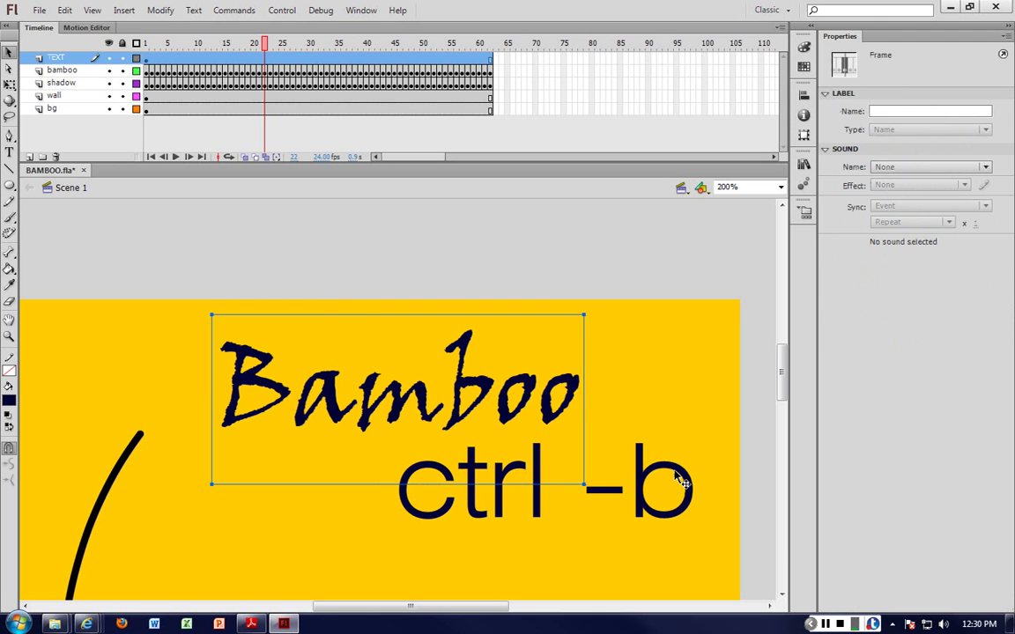
Step: Delete the "ctrl -b" note from the wall layer
drag(681, 480, 669, 504)
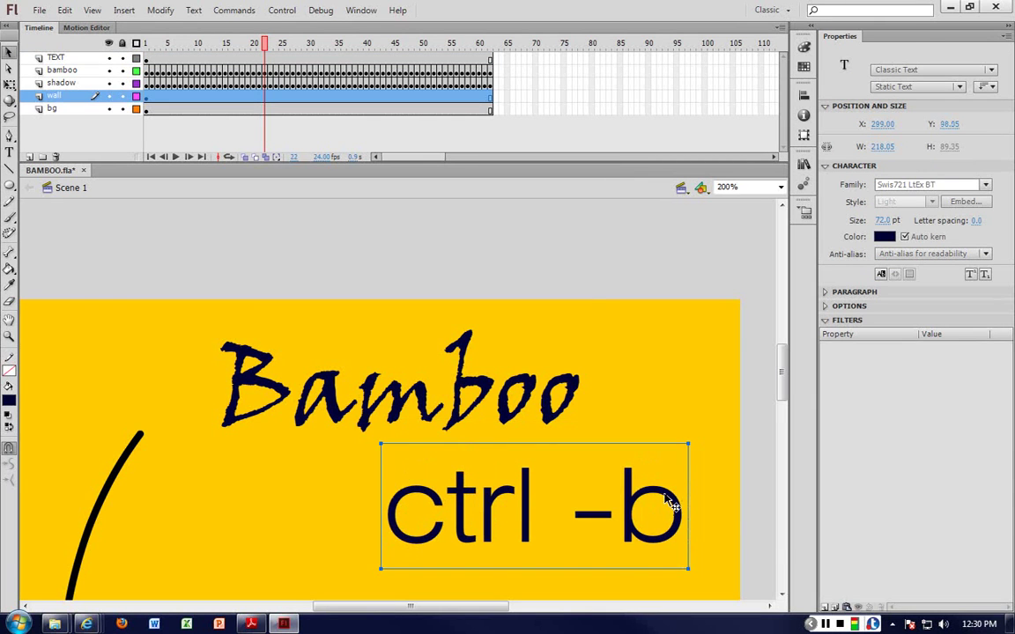
key(Delete)
Step: Break the "Bamboo" text apart into individual letters
click(467, 415)
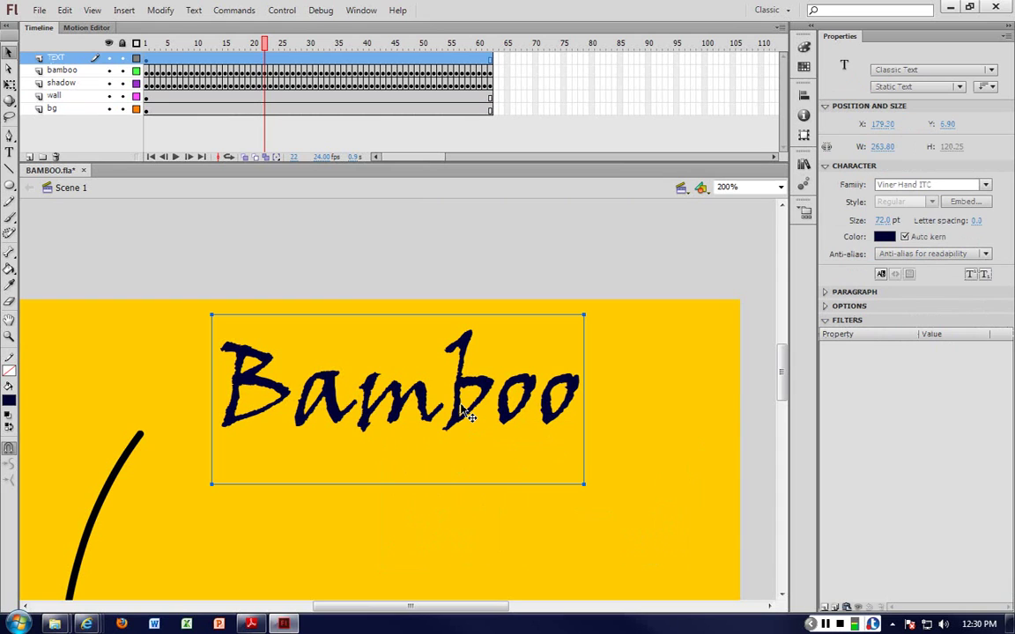
key(ctrl+b)
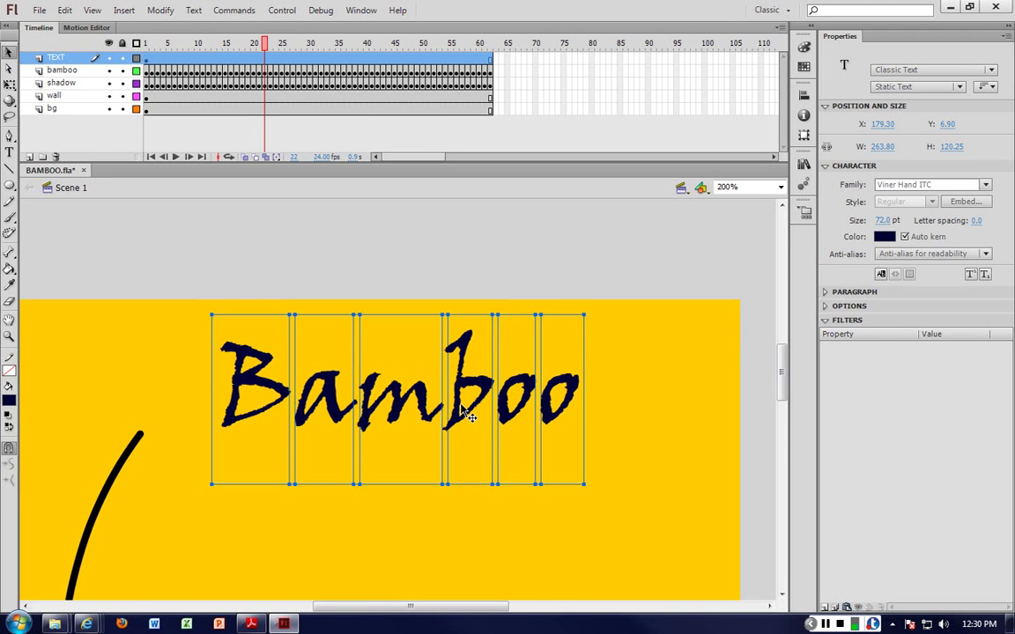
Step: Spread the last three letters "b", "o" and "o" of the "Bamboo" title apart by shifting each one to the right
click(592, 374)
click(575, 389)
drag(575, 390, 631, 395)
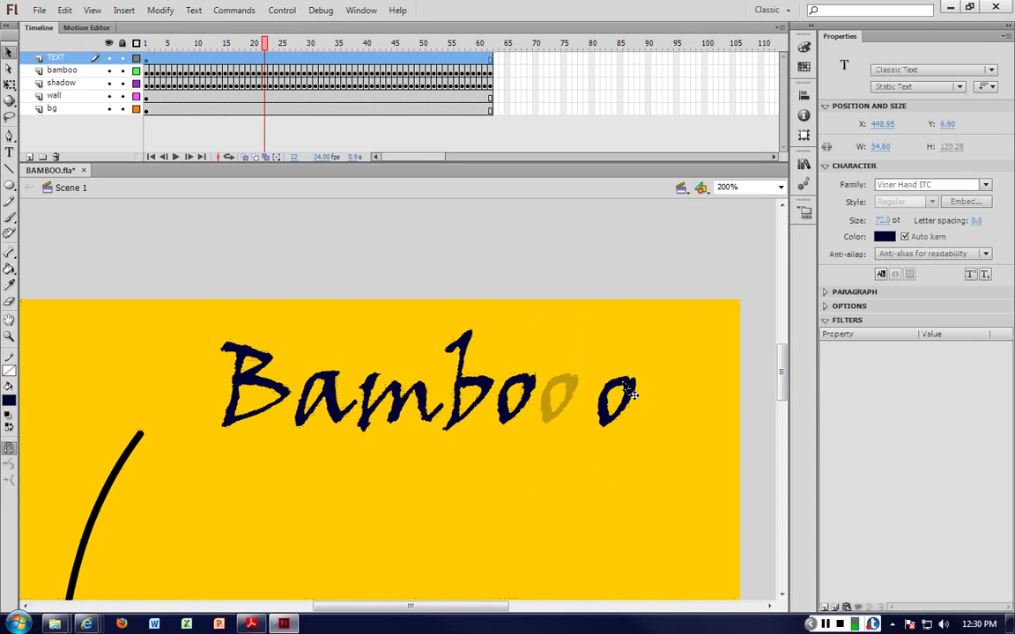
drag(526, 388, 569, 389)
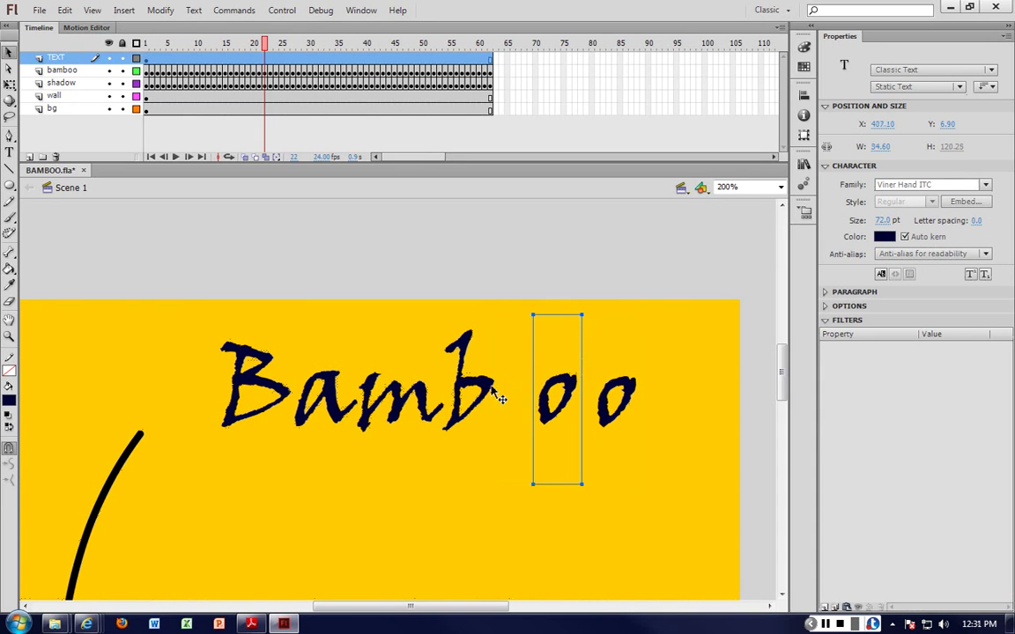
drag(492, 395, 509, 393)
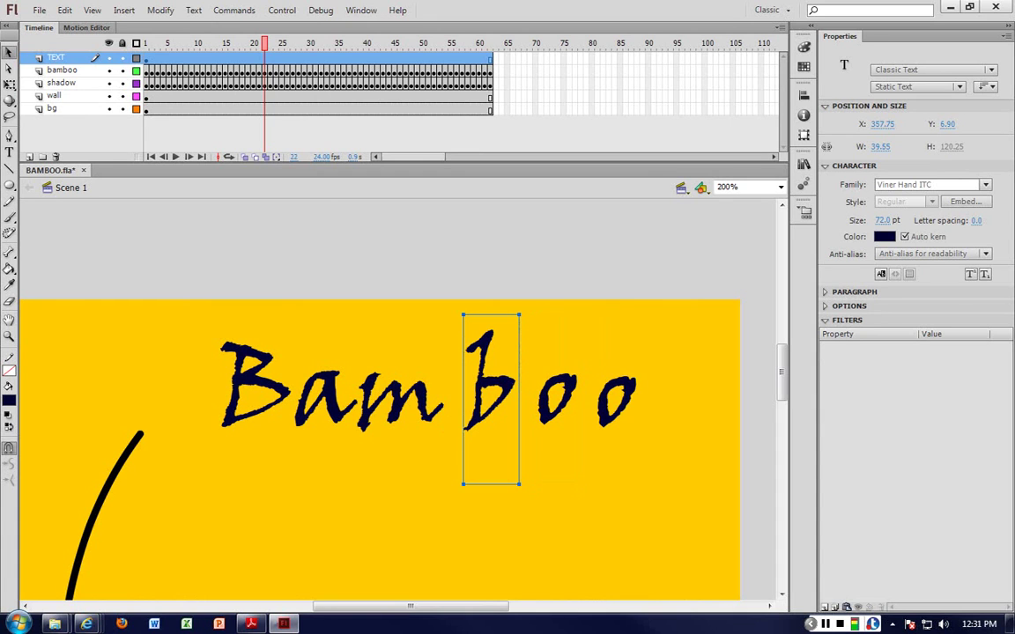
Step: Undo the letter moves that spread out the end of the "Bamboo" title
click(584, 286)
key(ctrl+z)
key(ctrl+z)
key(ctrl+z)
key(ctrl+z)
key(ctrl+z)
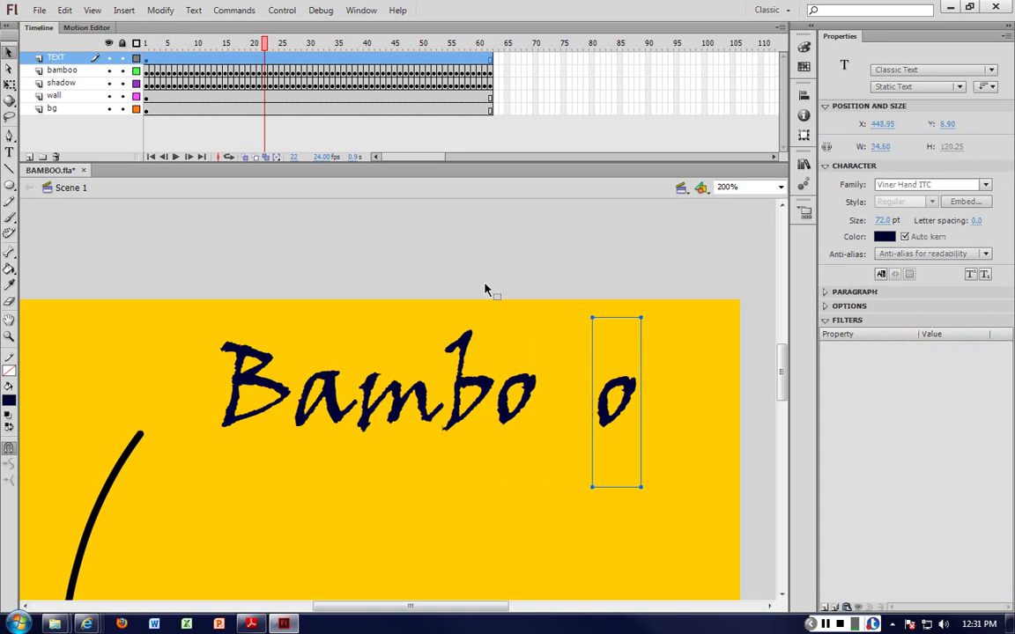
key(shift+Left)
key(shift+Left)
key(shift+Left)
key(shift+Left)
click(263, 393)
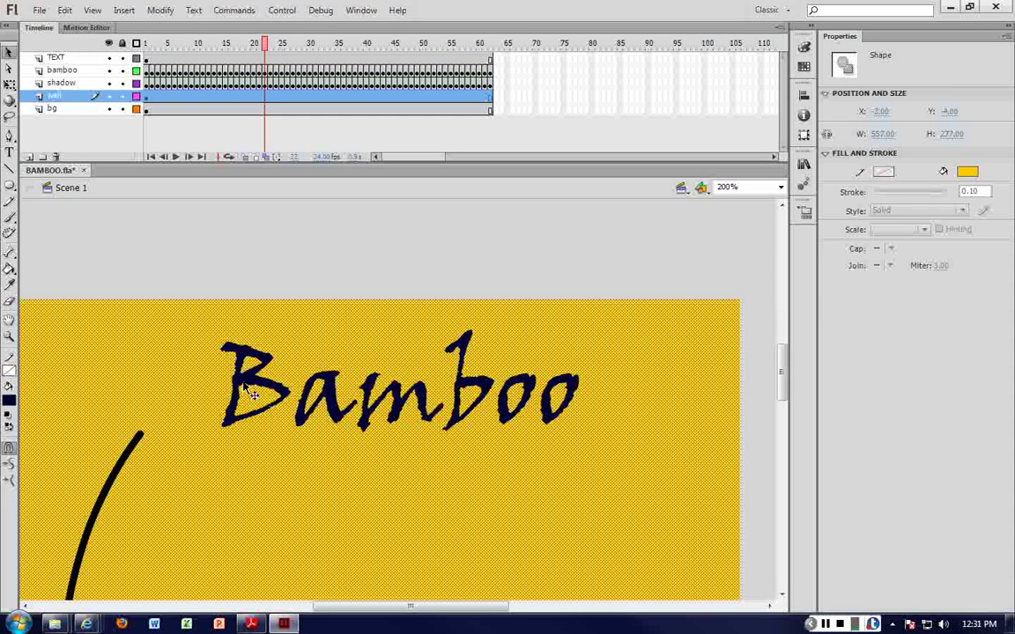
Step: Select all six title letters and turn them back into a single "Bamboo" text block
click(246, 382)
shift+click(334, 383)
shift+click(379, 370)
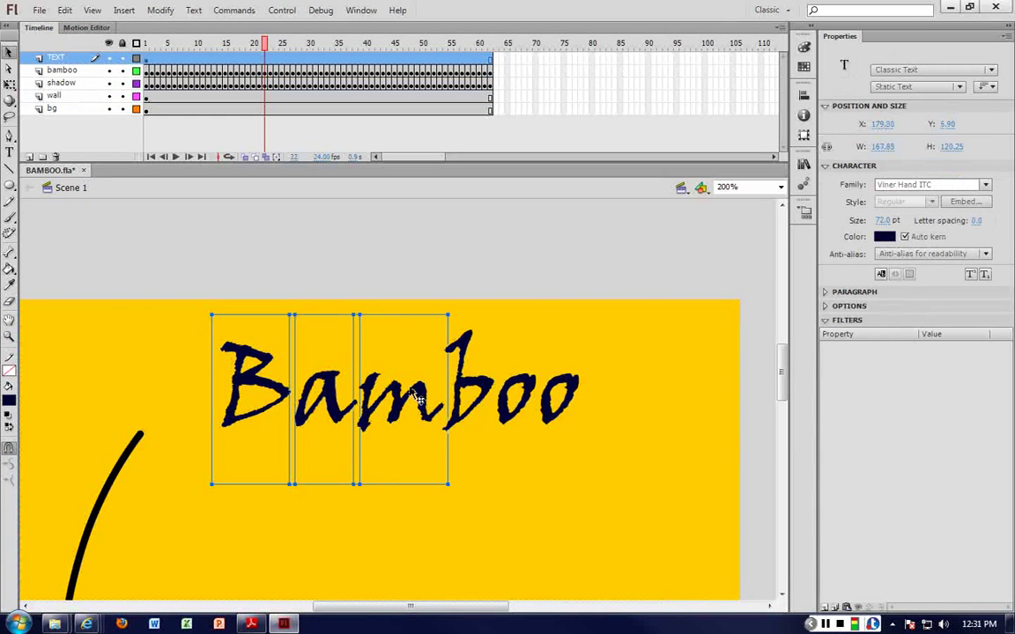
shift+click(464, 385)
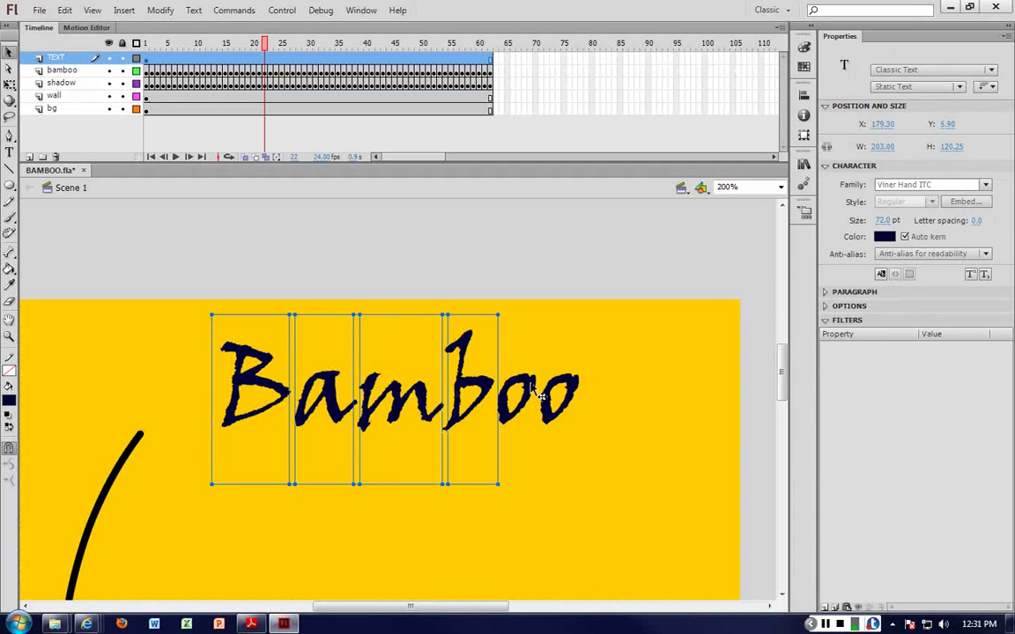
shift+click(519, 396)
shift+click(559, 397)
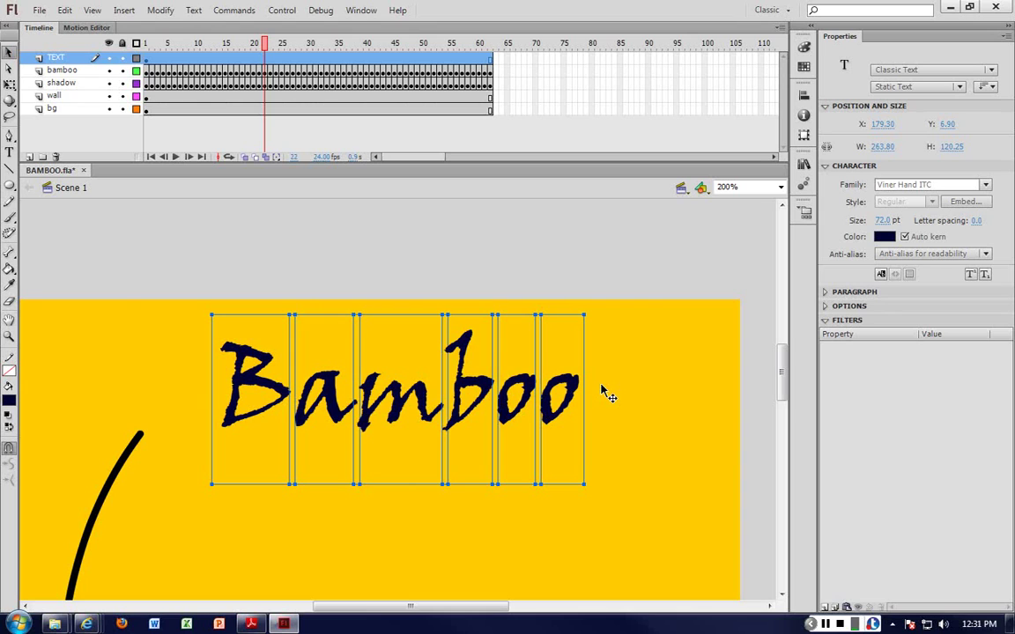
key(ctrl+g)
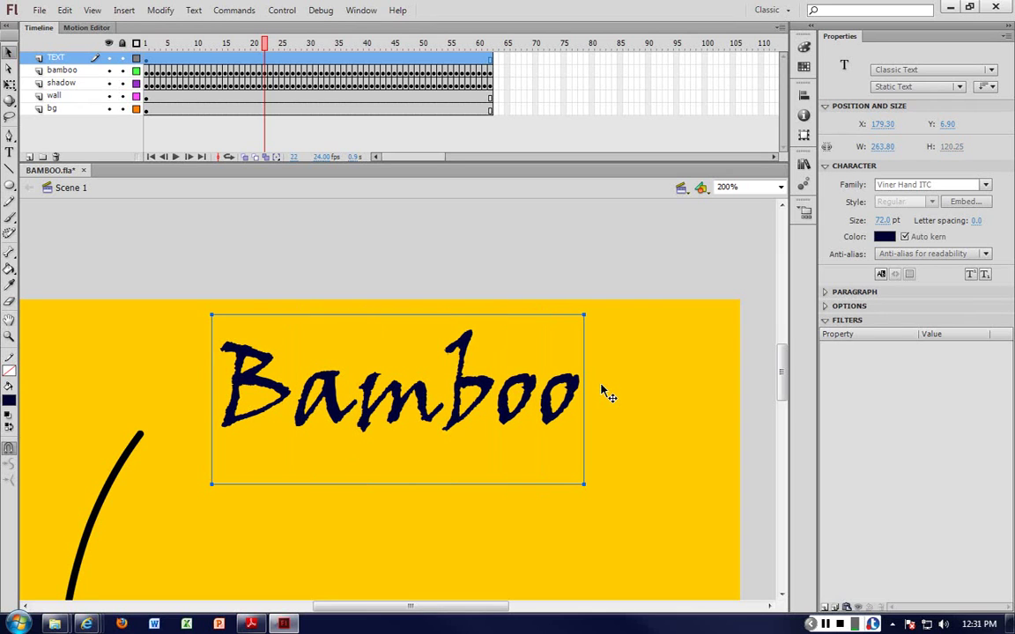
Step: Break the single "Bamboo" text block apart into separate text letters, keeping them as text rather than shapes
double_click(557, 396)
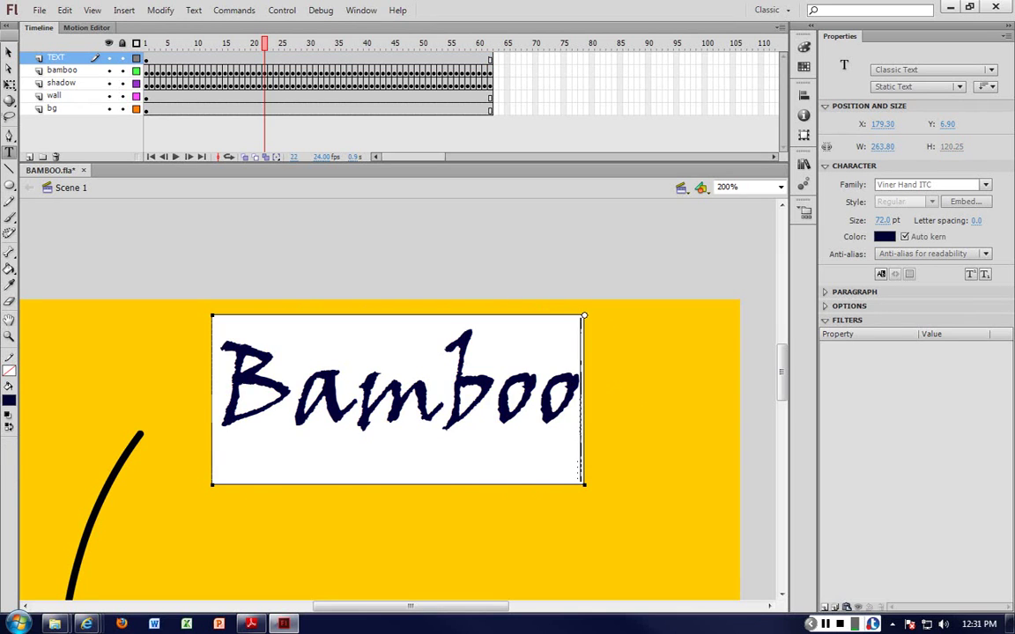
key(Escape)
key(ctrl+b)
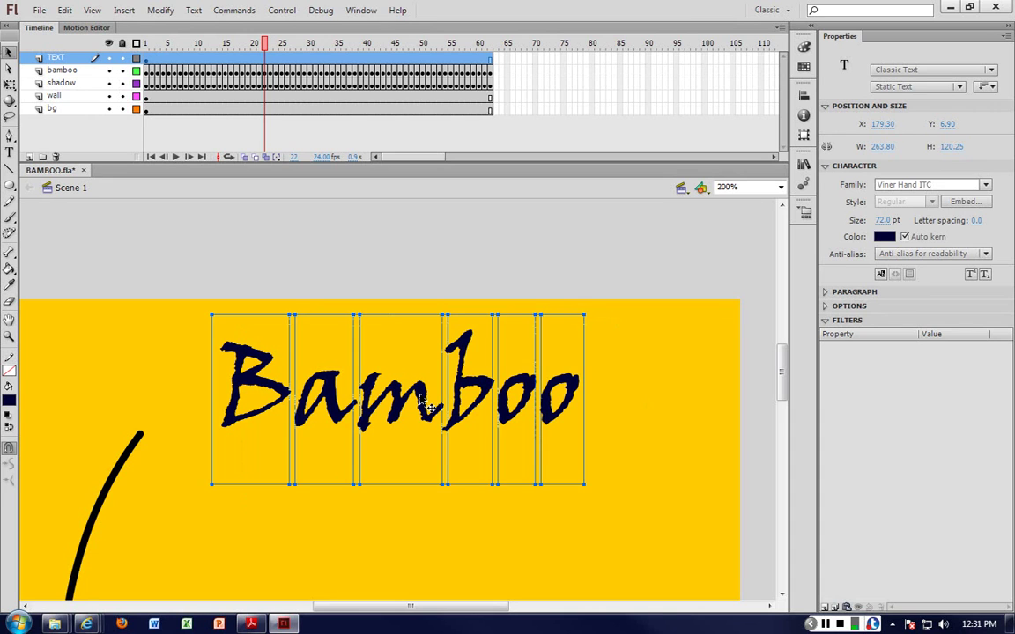
key(ctrl+b)
key(ctrl+z)
Step: Break the letter "B" of the title apart into an editable shape
click(420, 396)
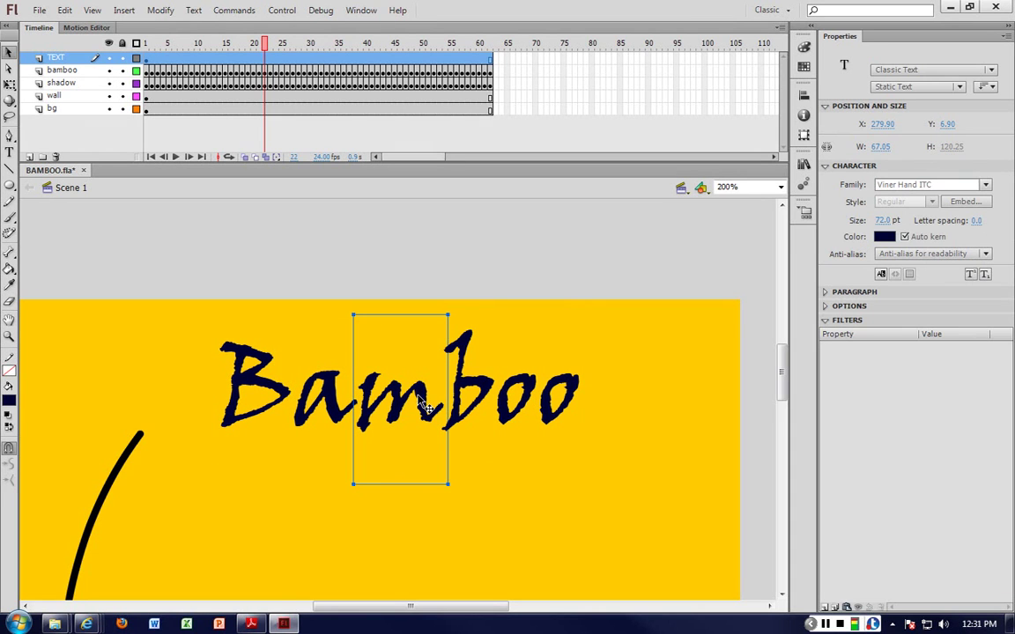
click(255, 375)
key(ctrl+b)
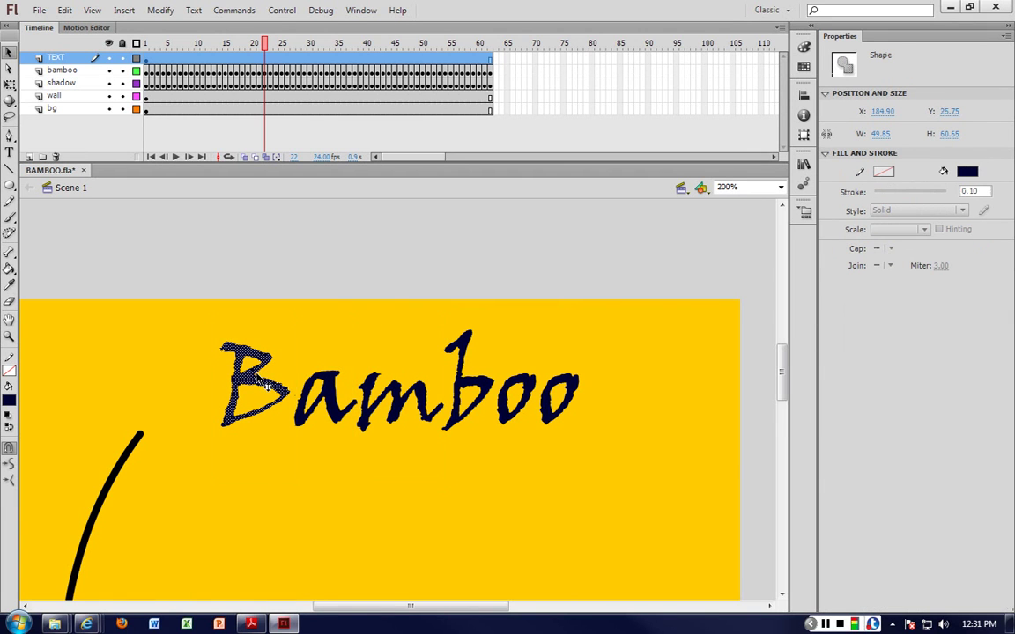
Step: Examine the outline of the broken-apart "B" shape at 800% magnification against the wall behind it
key(ctrl+=)
key(ctrl+=)
click(511, 315)
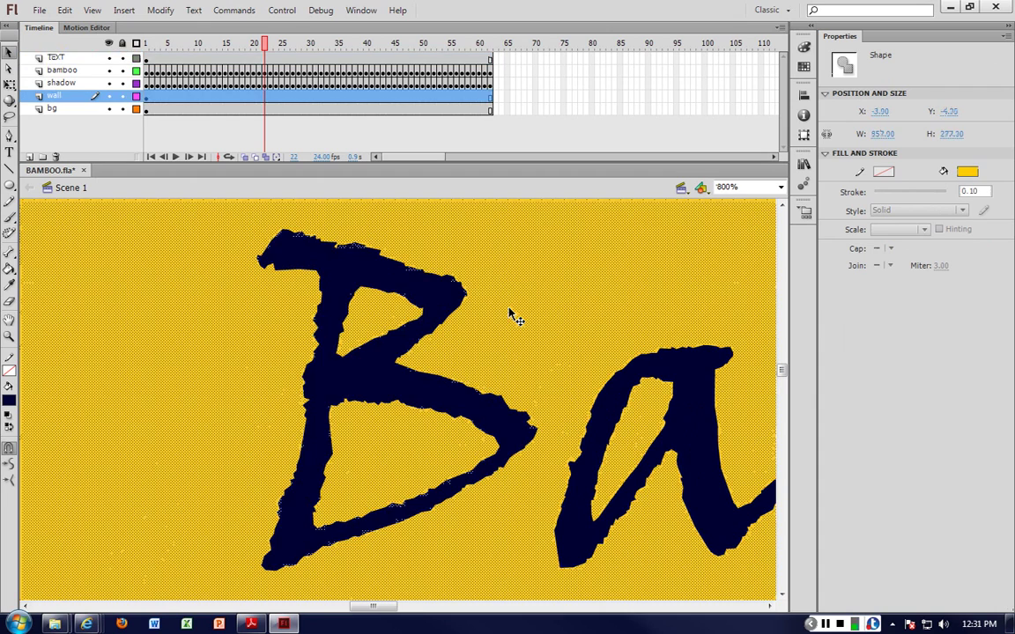
click(454, 291)
click(453, 270)
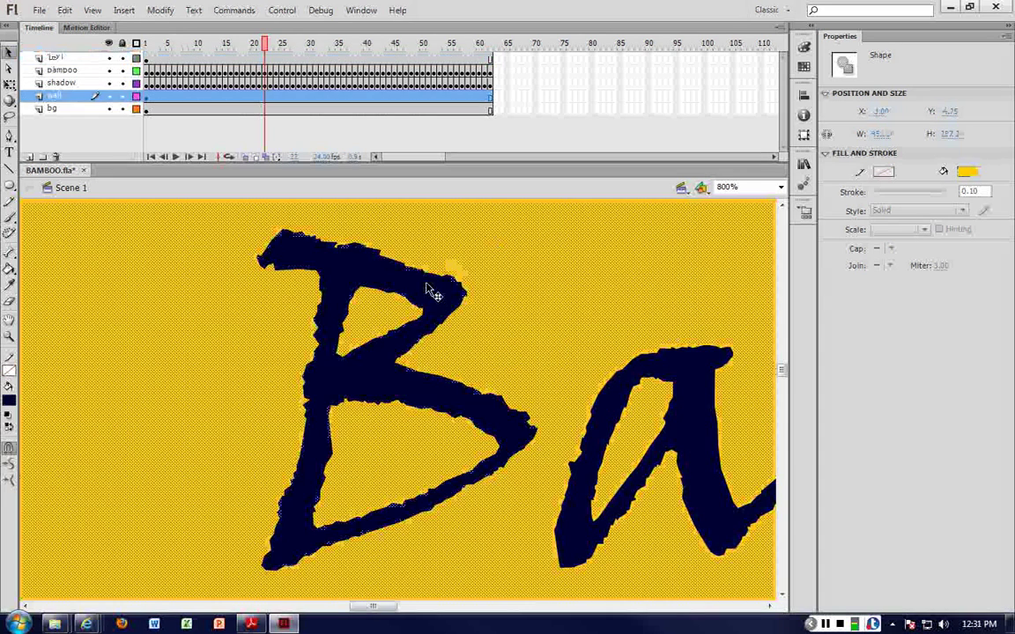
click(430, 288)
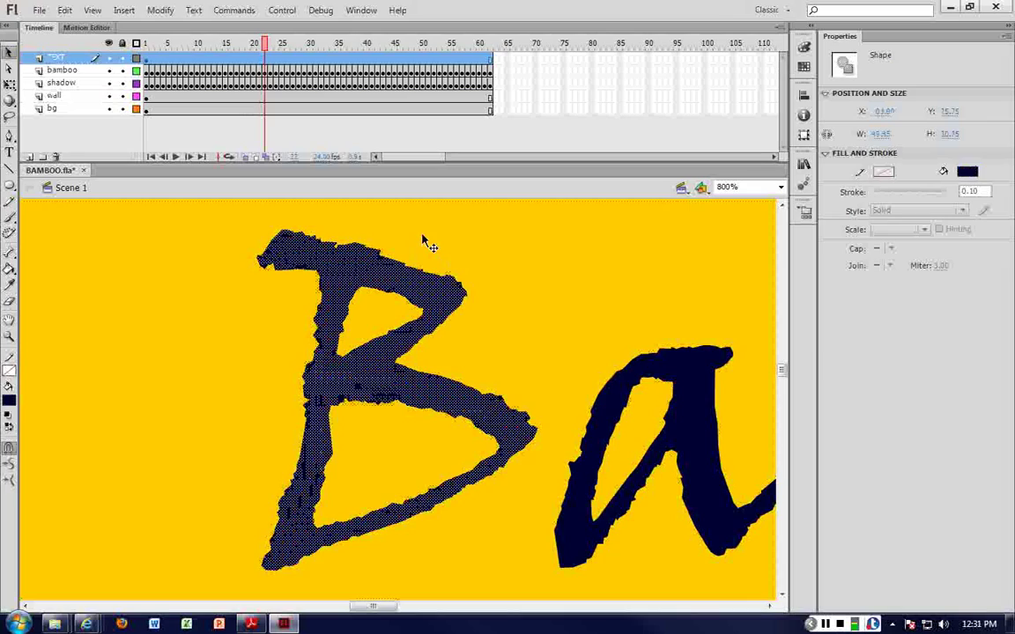
click(423, 238)
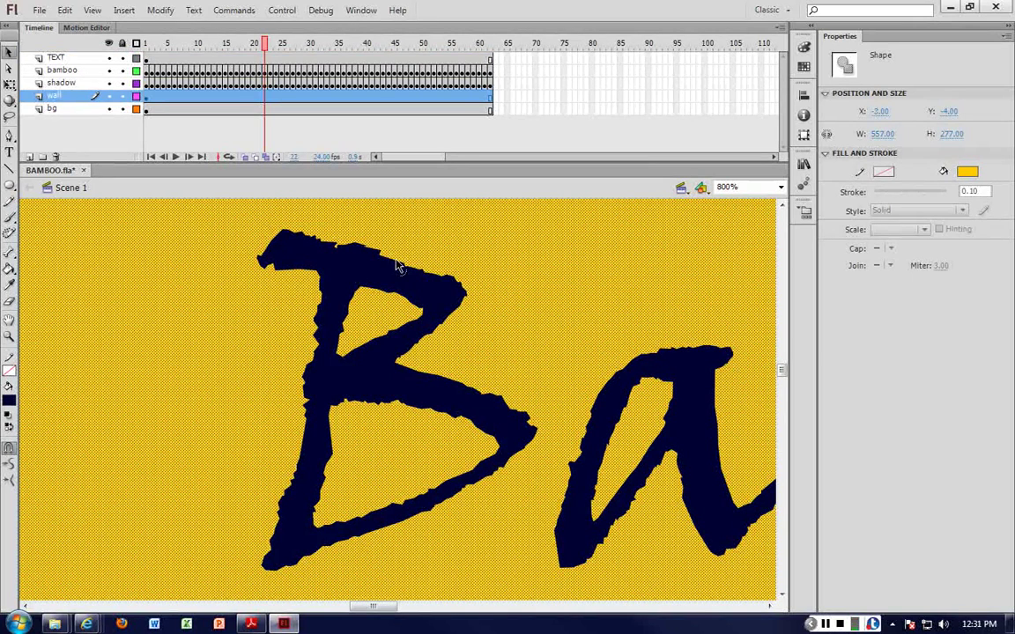
click(427, 289)
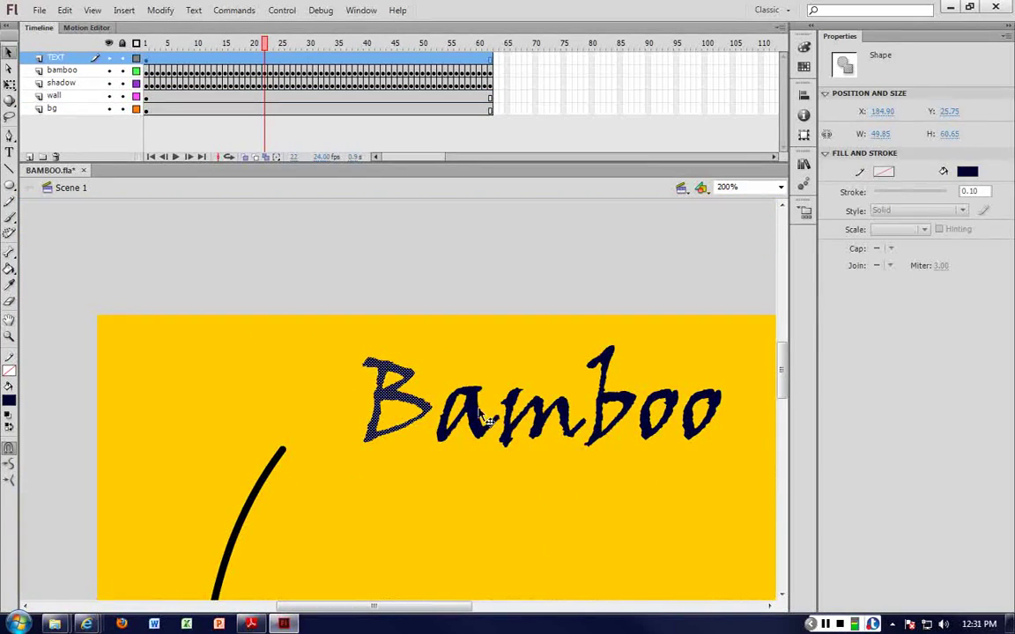
Step: Break the remaining title letters "amboo" apart into shapes on the TEXT layer
click(475, 414)
shift+click(529, 413)
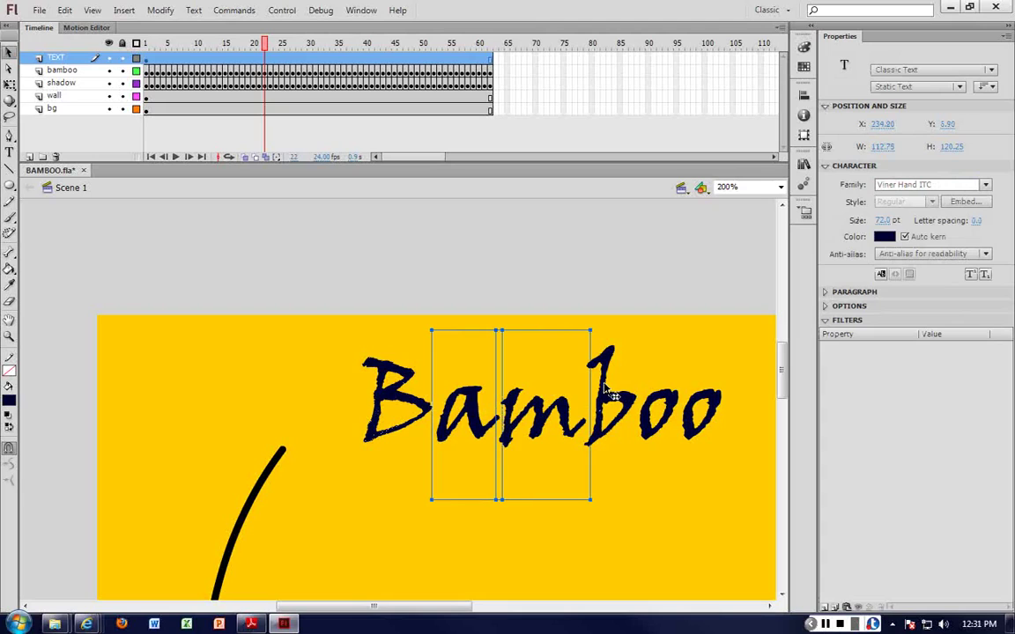
shift+click(609, 397)
shift+click(659, 407)
shift+click(709, 405)
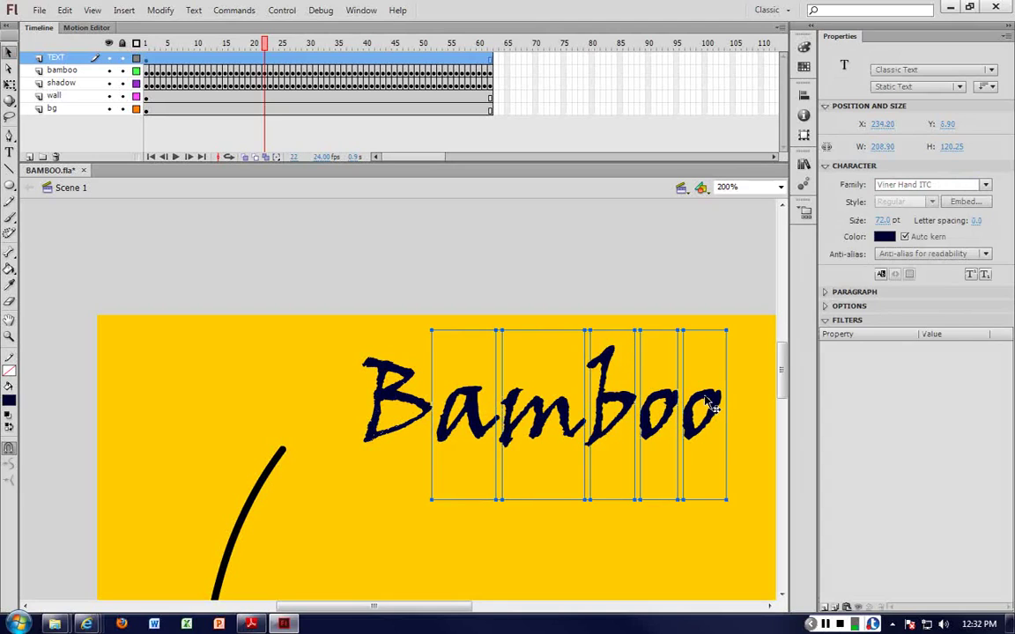
key(ctrl+shift+a)
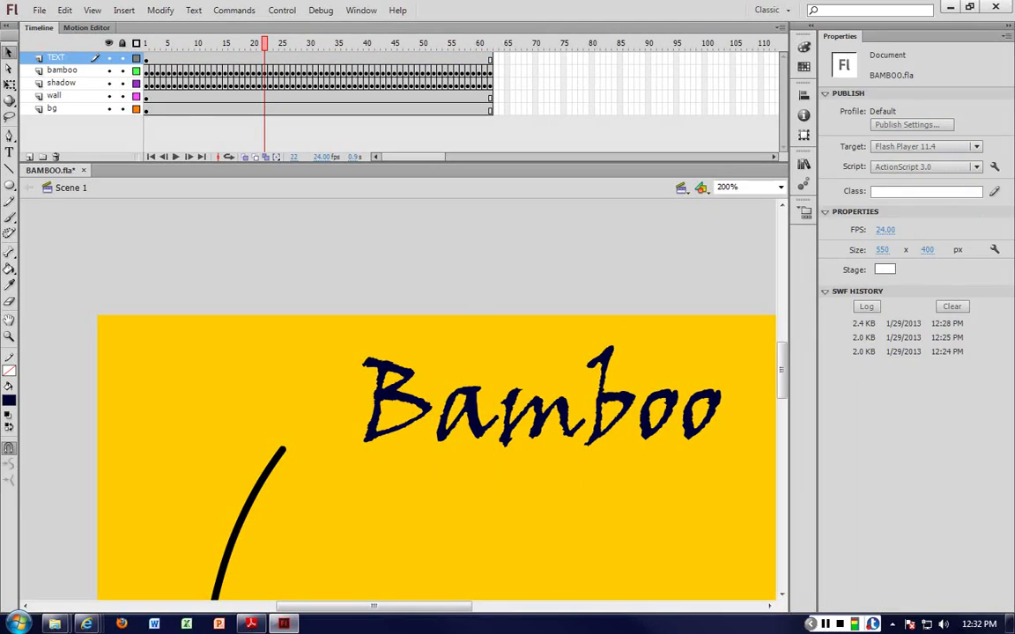
click(61, 58)
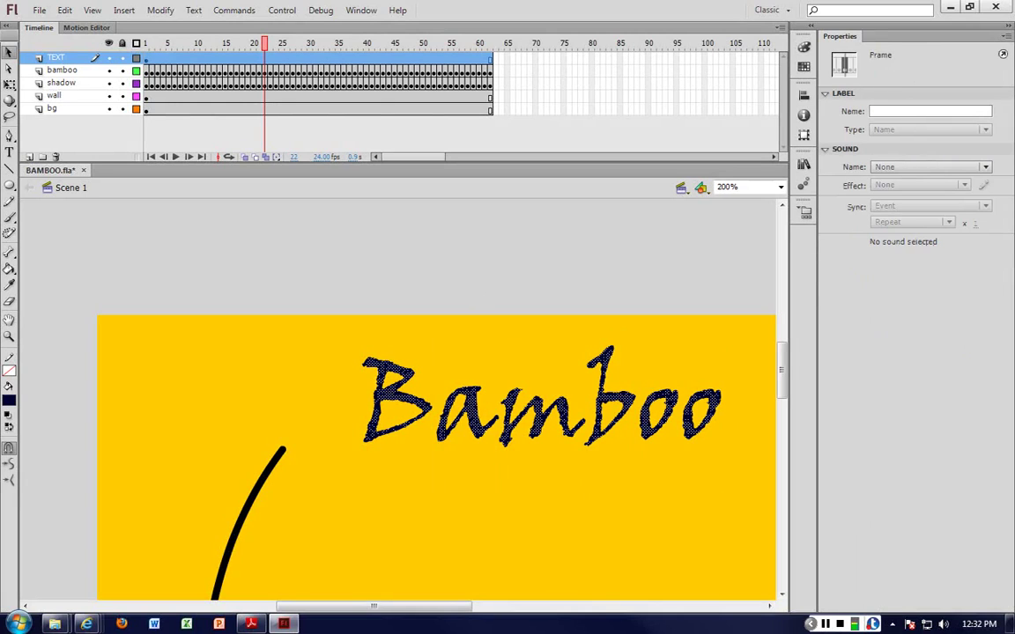
Step: Cut the "amboo" letter shapes from the TEXT layer, leaving only the "B" shape there
click(476, 375)
click(516, 415)
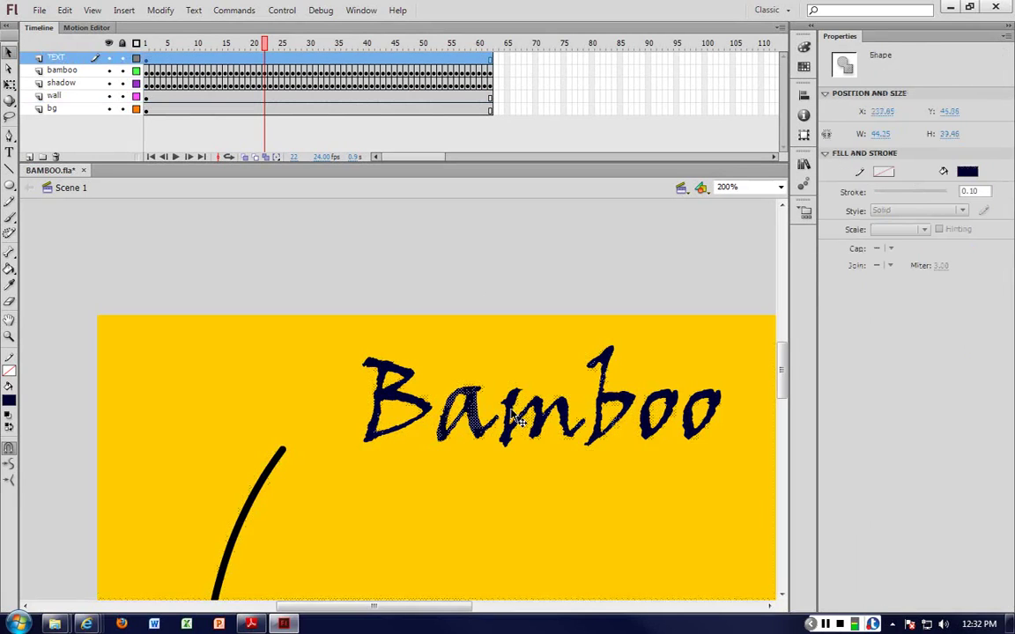
shift+click(507, 410)
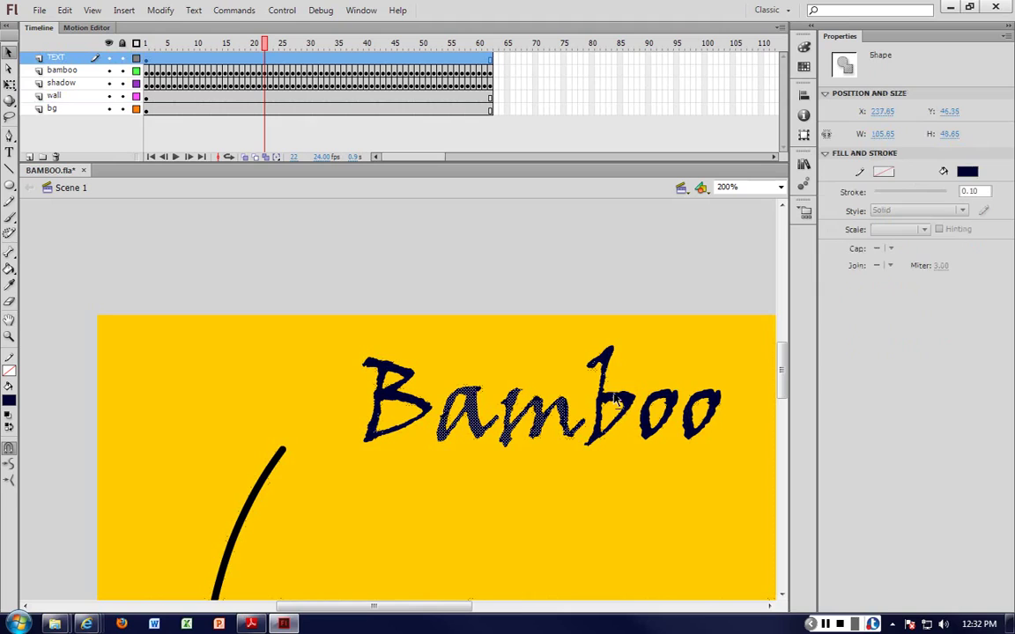
shift+click(612, 392)
shift+click(652, 395)
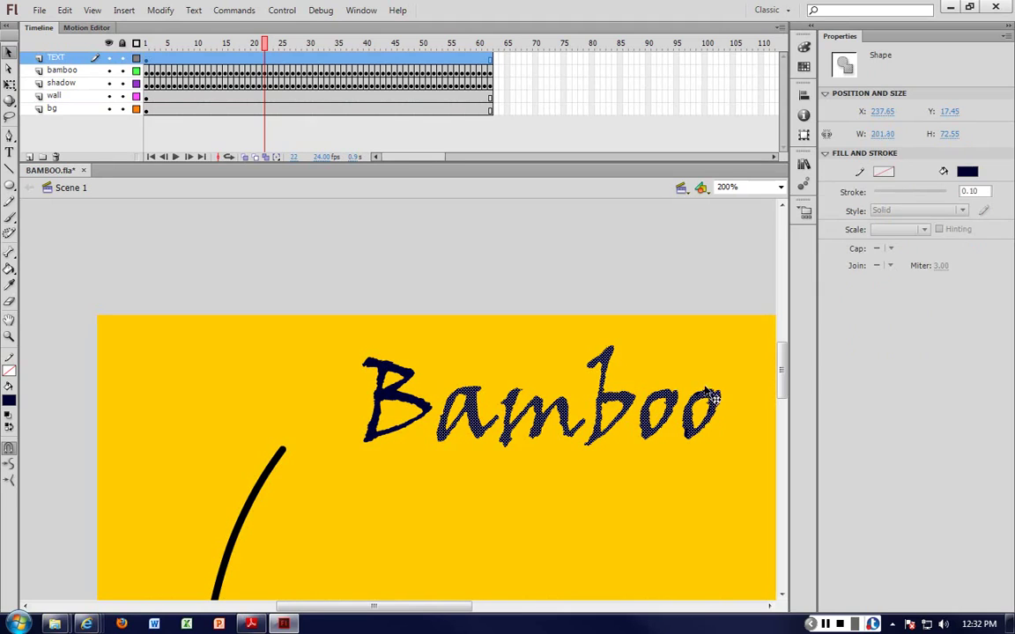
shift+click(706, 393)
key(Delete)
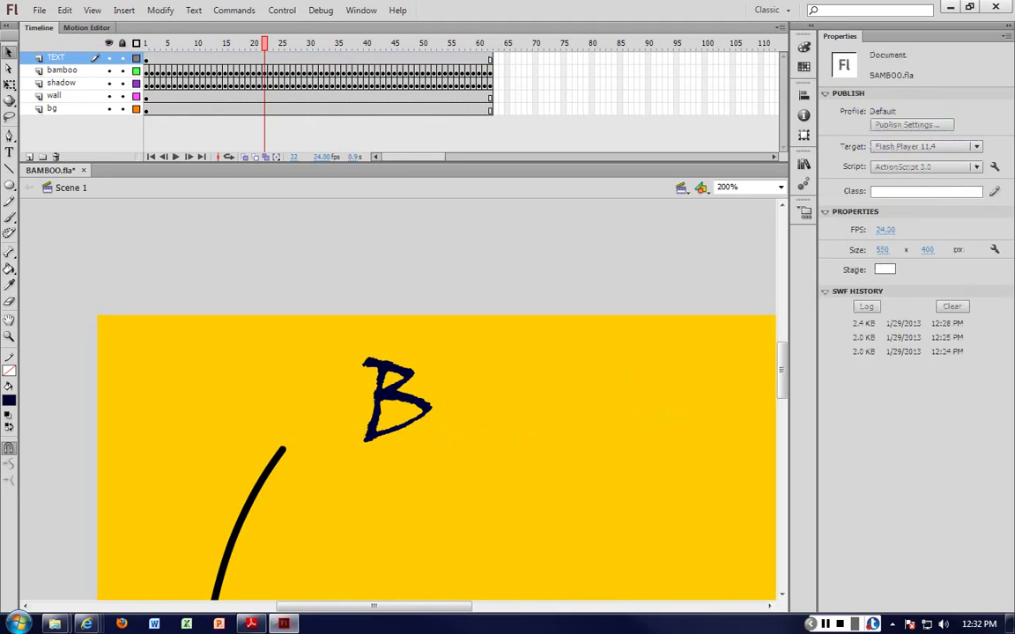
Step: Add a new layer directly below the TEXT layer and clear its default name
click(29, 157)
drag(59, 57, 60, 72)
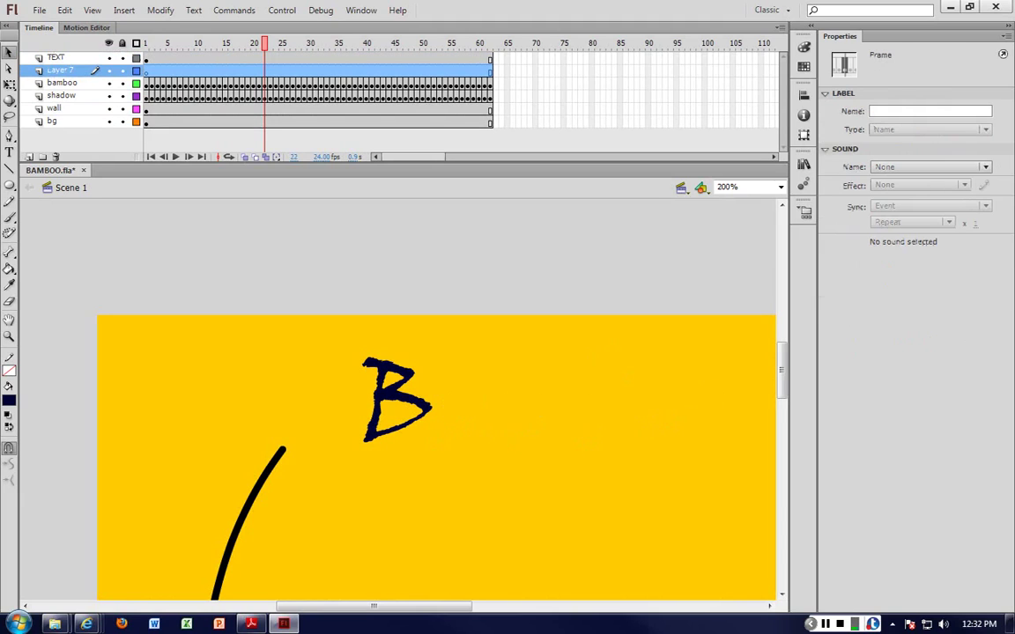
double_click(60, 71)
key(BackSpace)
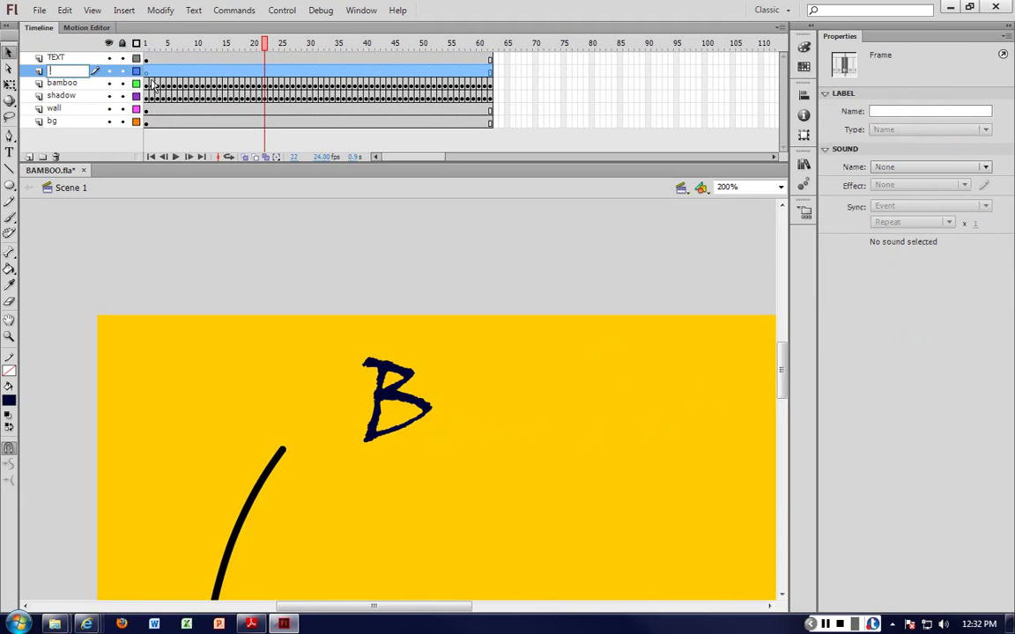
Step: Paste the "amboo" shapes into frame 1 of the new layer and position them just after the "B"
click(146, 71)
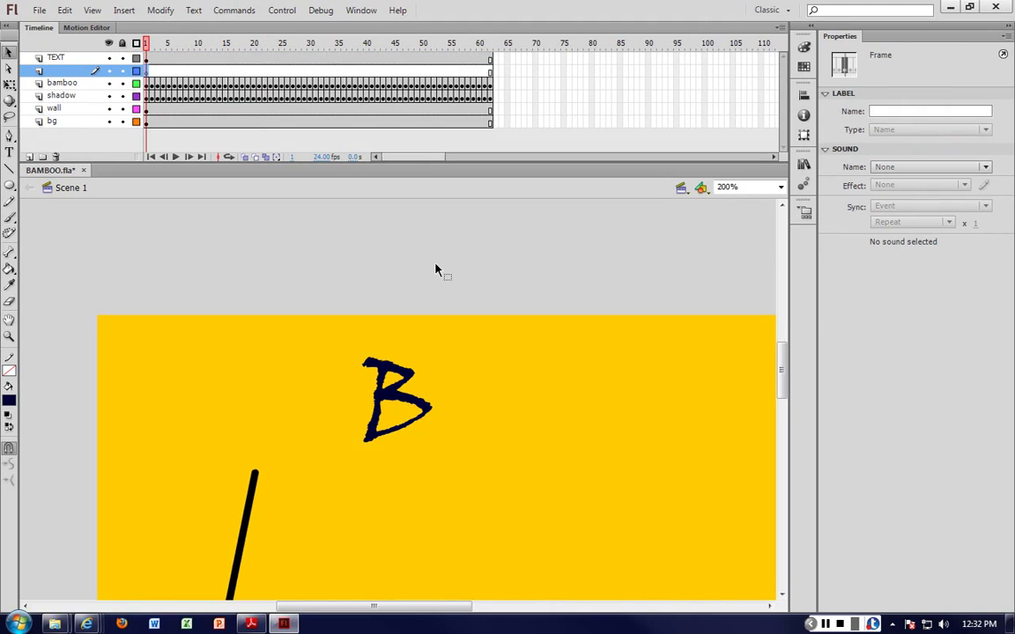
key(ctrl+v)
drag(522, 410, 714, 404)
Step: Name the pasted letters' layer "amboo" and rename the TEXT layer "B"
click(53, 71)
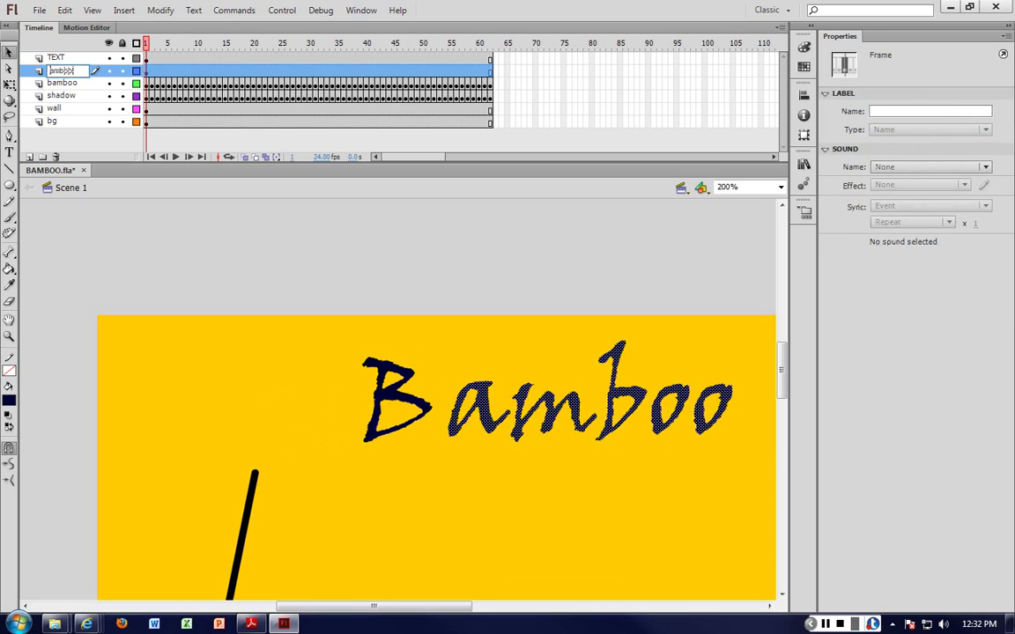
text(amboo)
key(Return)
double_click(67, 58)
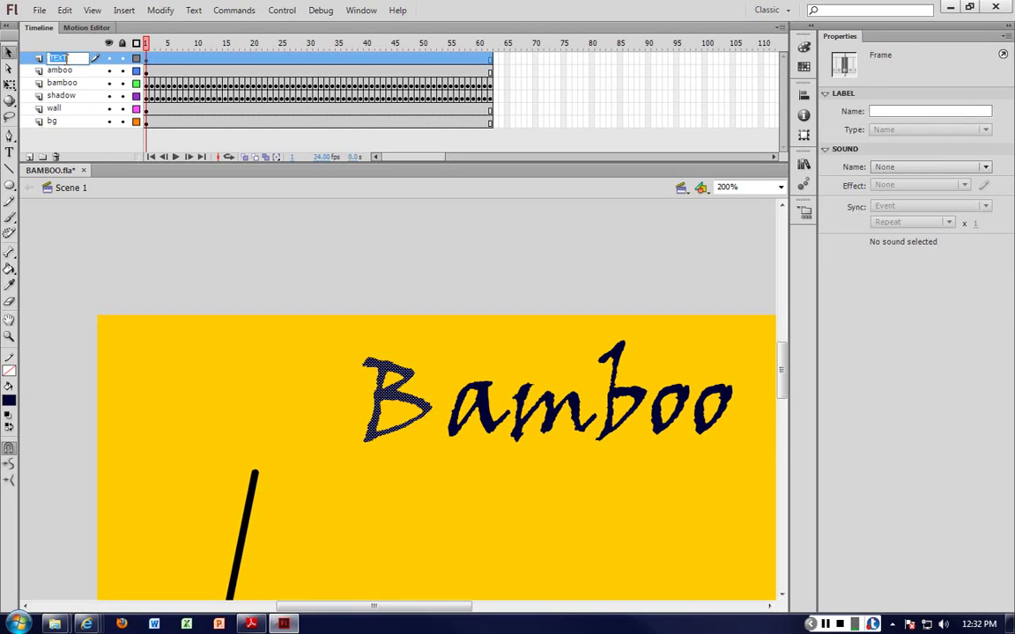
text(B)
key(Return)
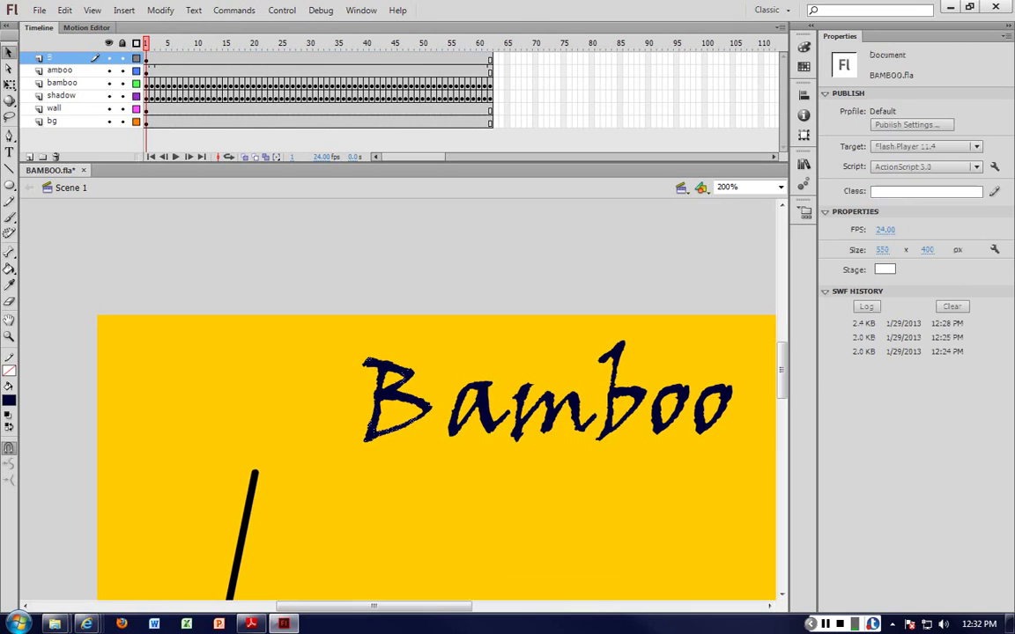
Step: Shift the "B" closer to the other letters and enlarge it with Free Transform to about 73 × 92 px
click(418, 411)
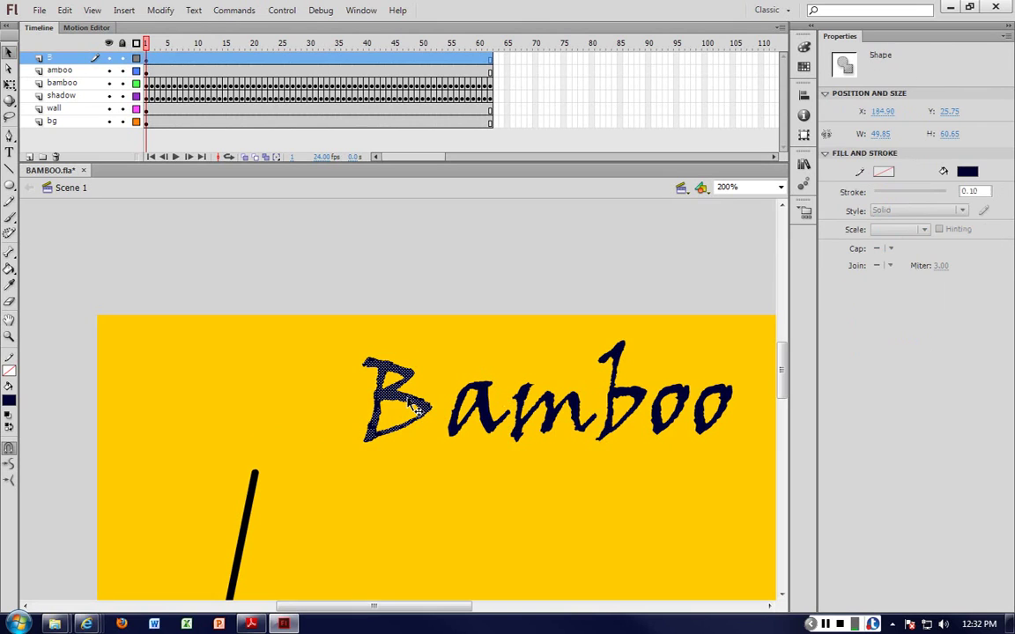
drag(409, 399, 420, 401)
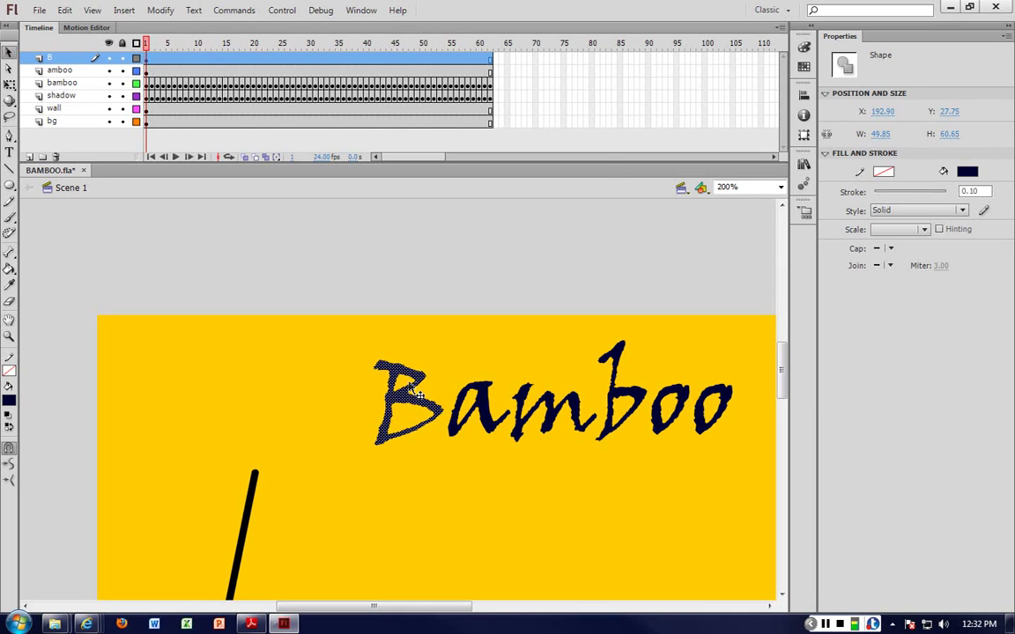
right_click(421, 396)
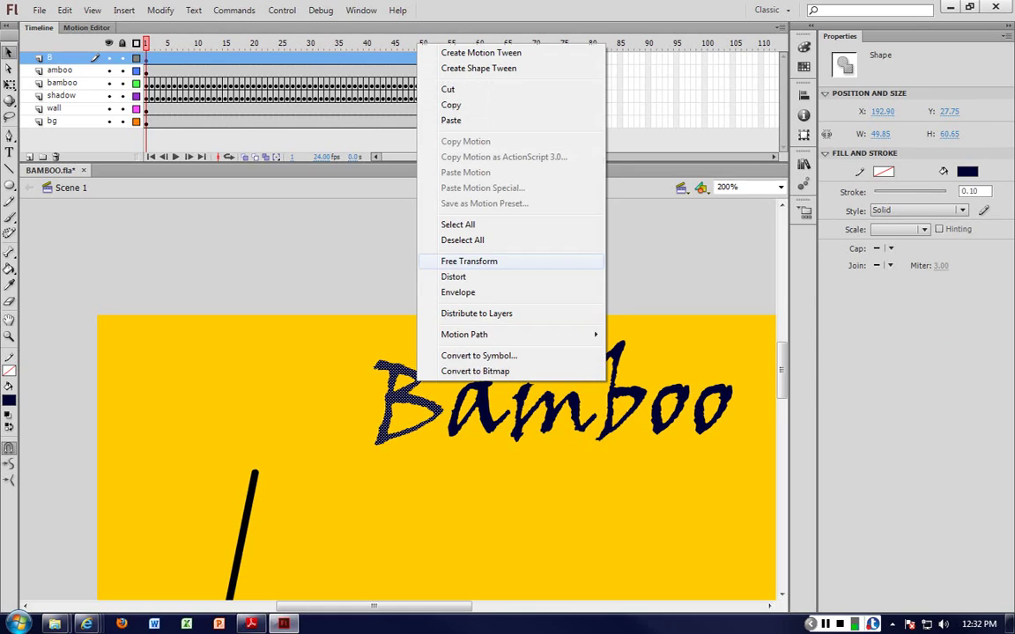
click(469, 261)
drag(444, 360, 477, 315)
drag(439, 360, 410, 370)
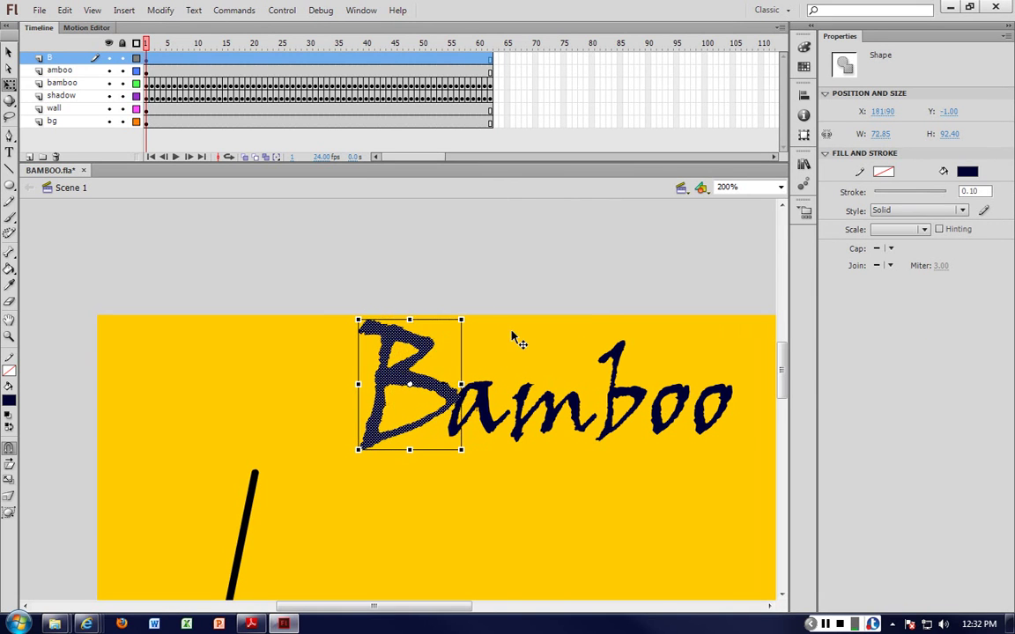
click(516, 337)
Step: Scale all the "amboo" letter shapes together down to about 154 × 48 px
click(483, 414)
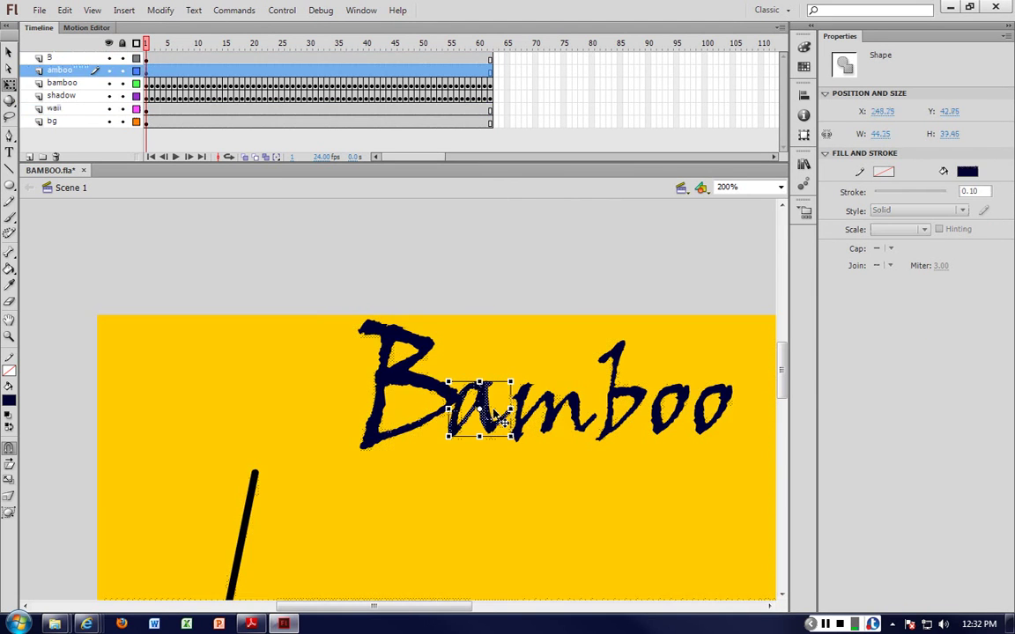
shift+click(552, 408)
shift+click(636, 399)
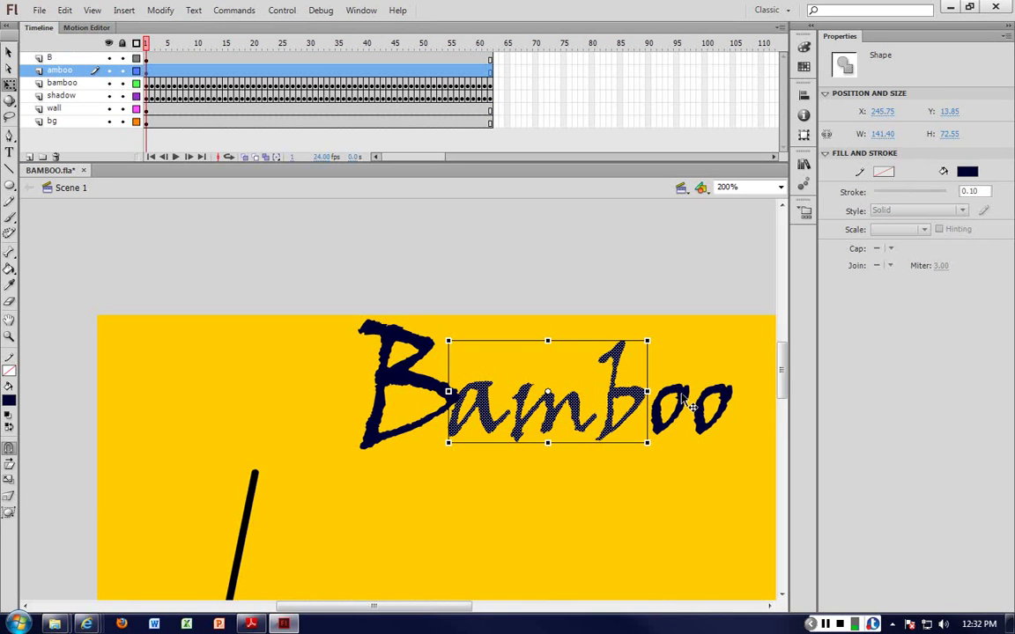
shift+click(684, 397)
shift+click(728, 395)
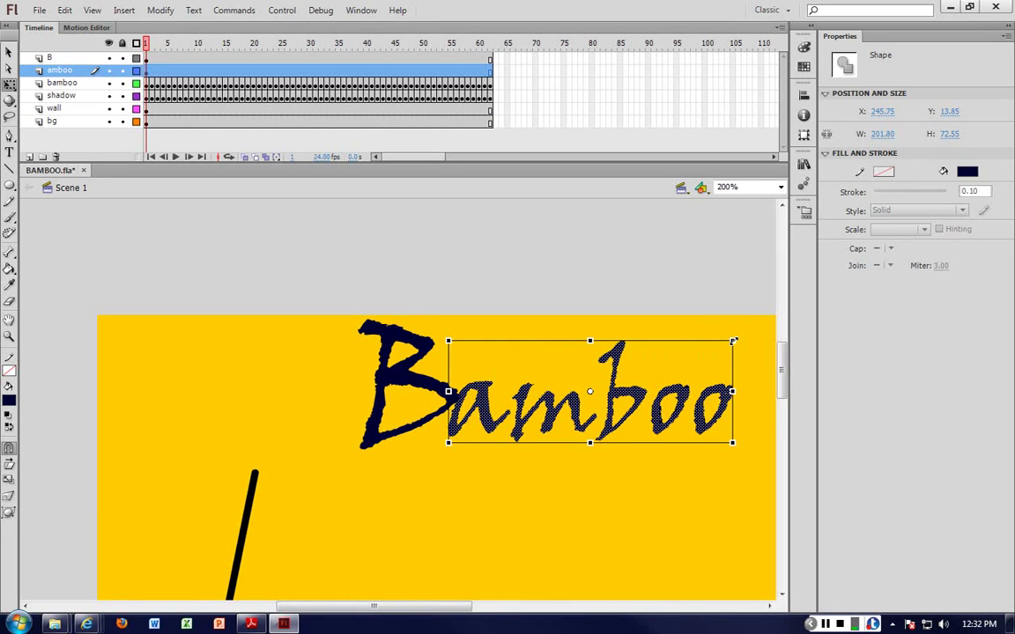
drag(733, 341, 666, 377)
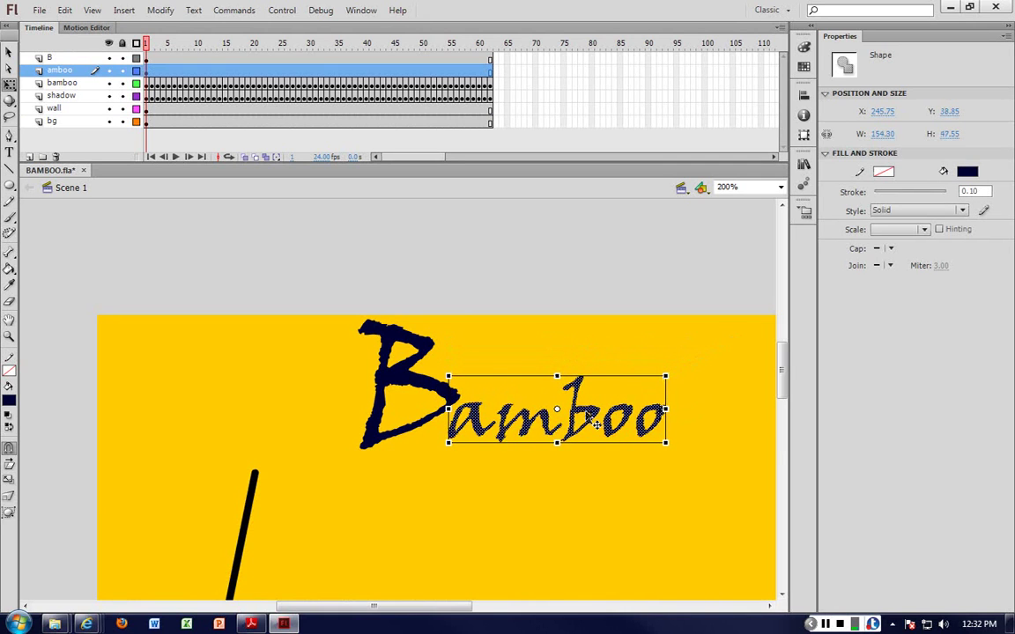
Step: Move the "amboo" letters to about X 309, Y 209 and the "B" to about X 246, Y 167, just above the gray floor
drag(599, 427, 624, 486)
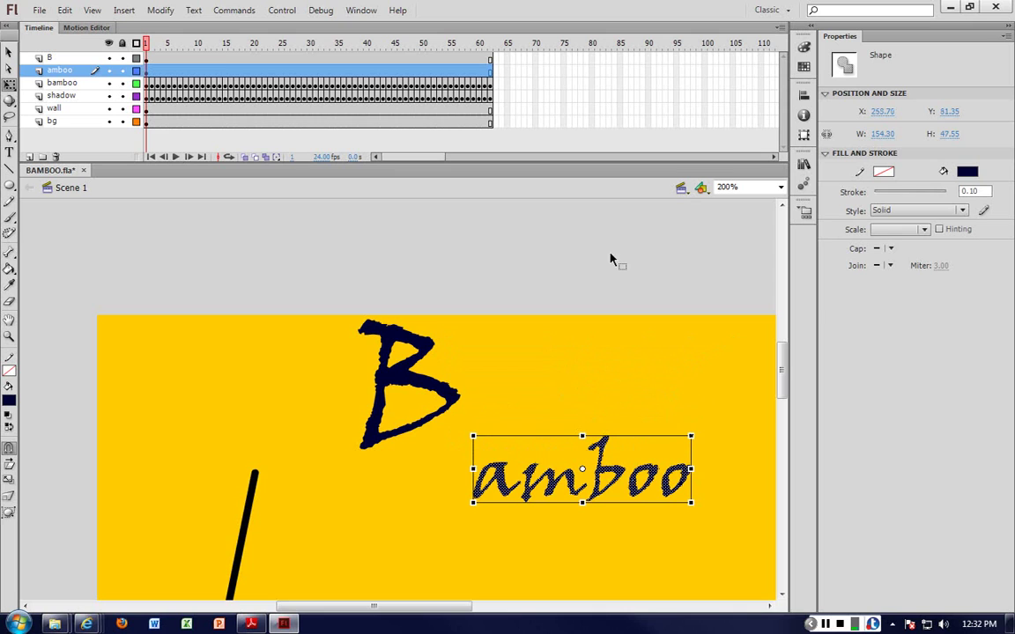
key(ctrl+minus)
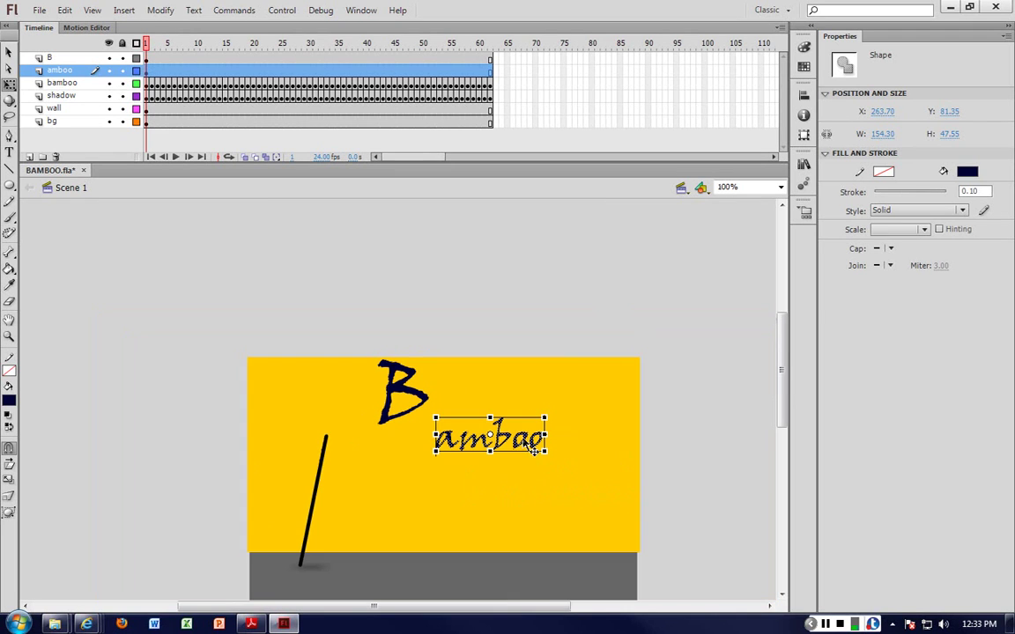
drag(530, 446, 562, 538)
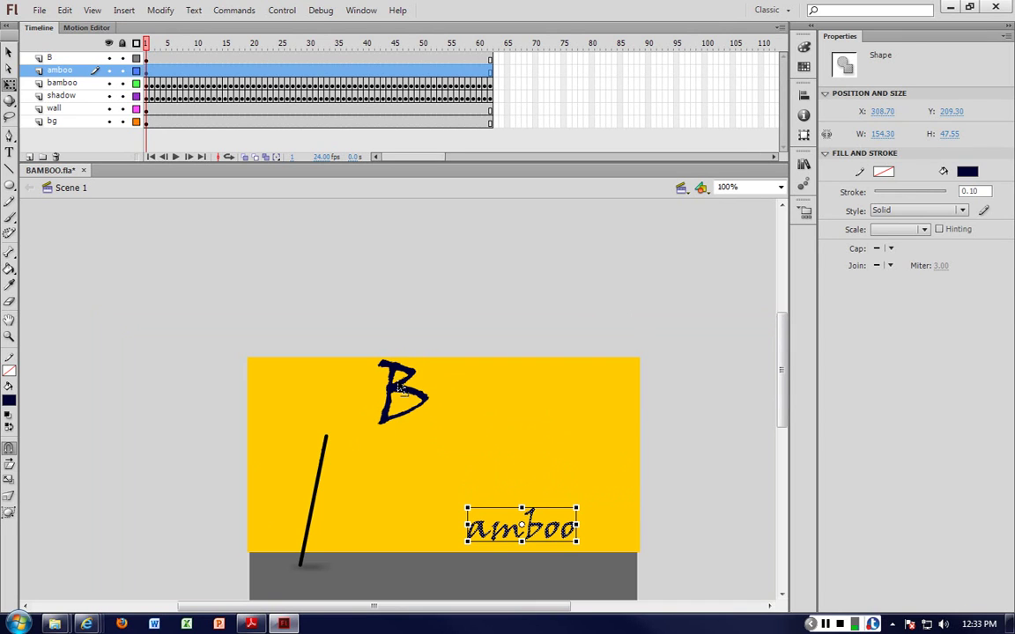
drag(399, 388, 459, 518)
click(452, 282)
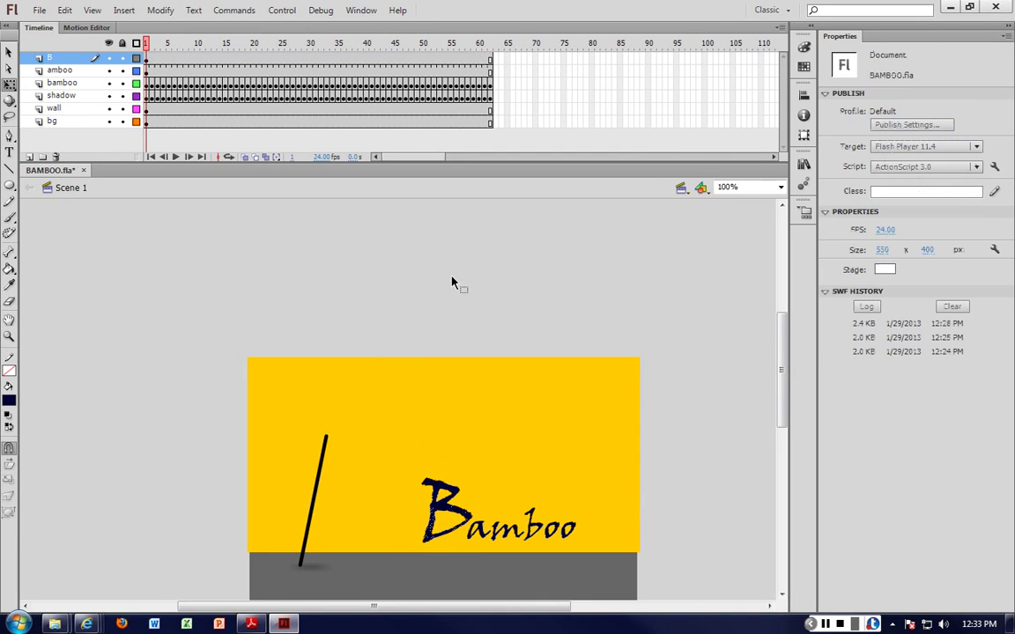
Step: Insert a keyframe at frame 62 of the B layer
scroll(452, 282, down, 3)
scroll(452, 282, down, 3)
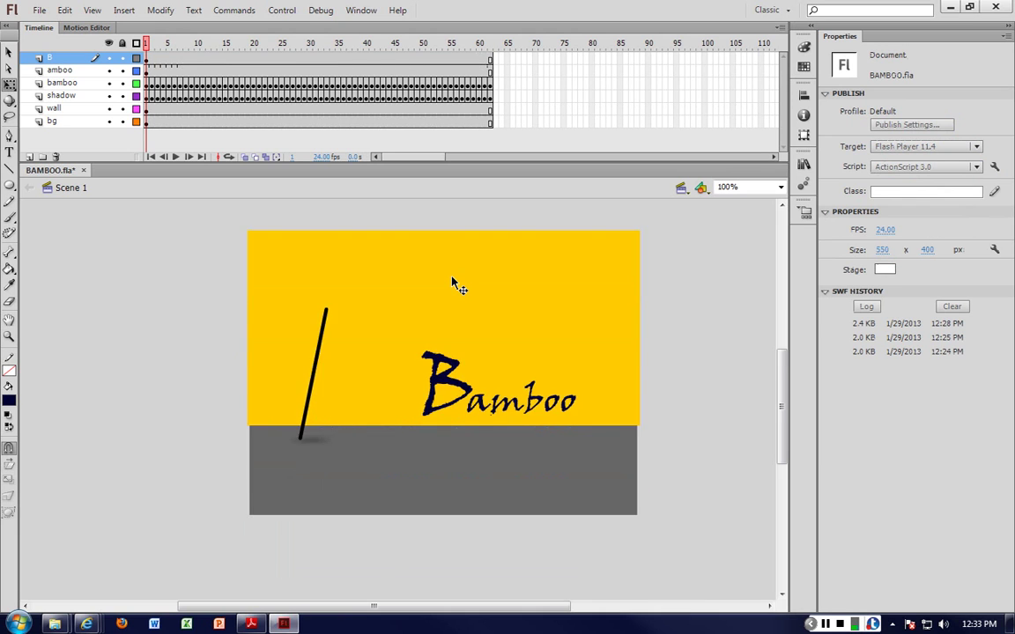
key(ctrl+=)
scroll(452, 282, down, 5)
click(449, 306)
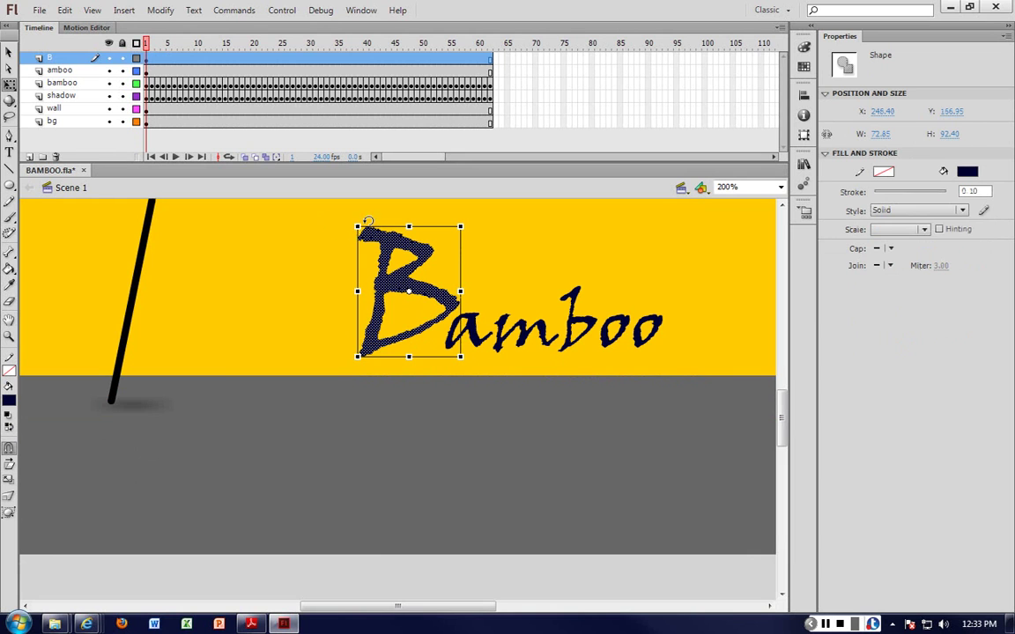
click(362, 407)
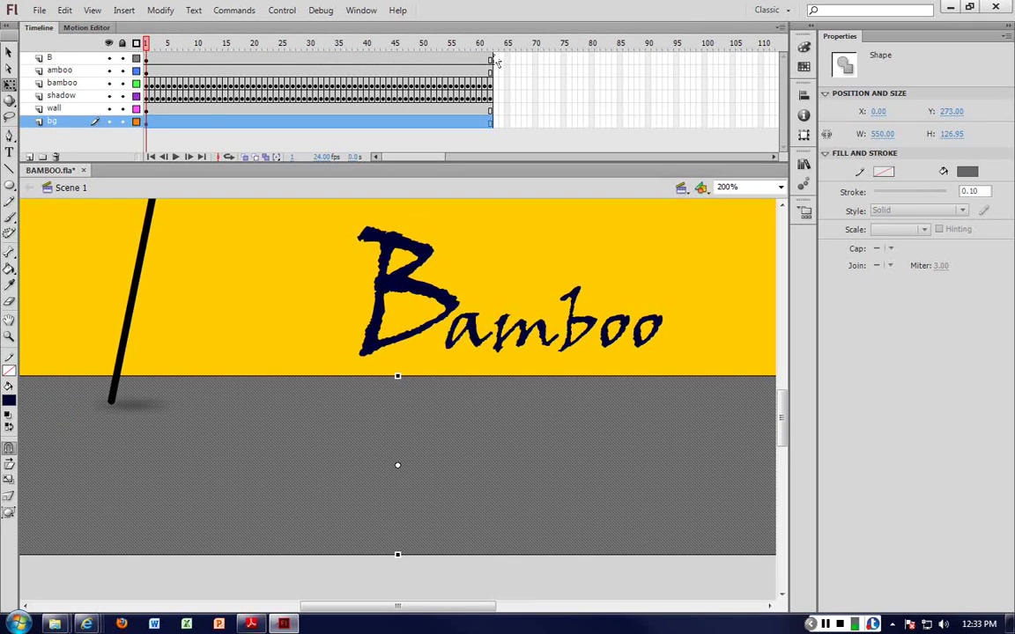
click(433, 247)
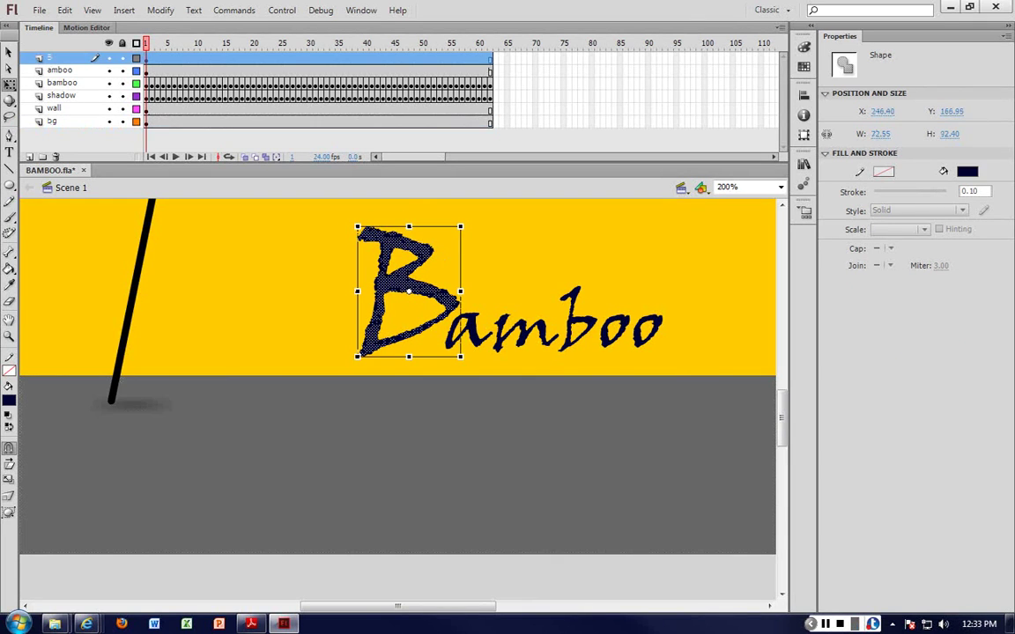
right_click(491, 62)
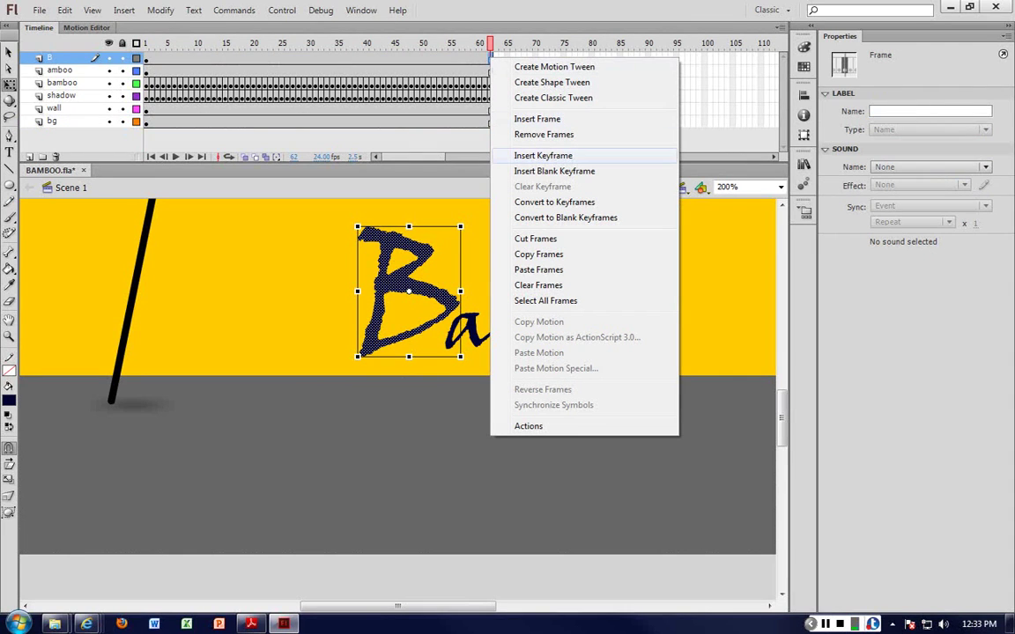
click(543, 155)
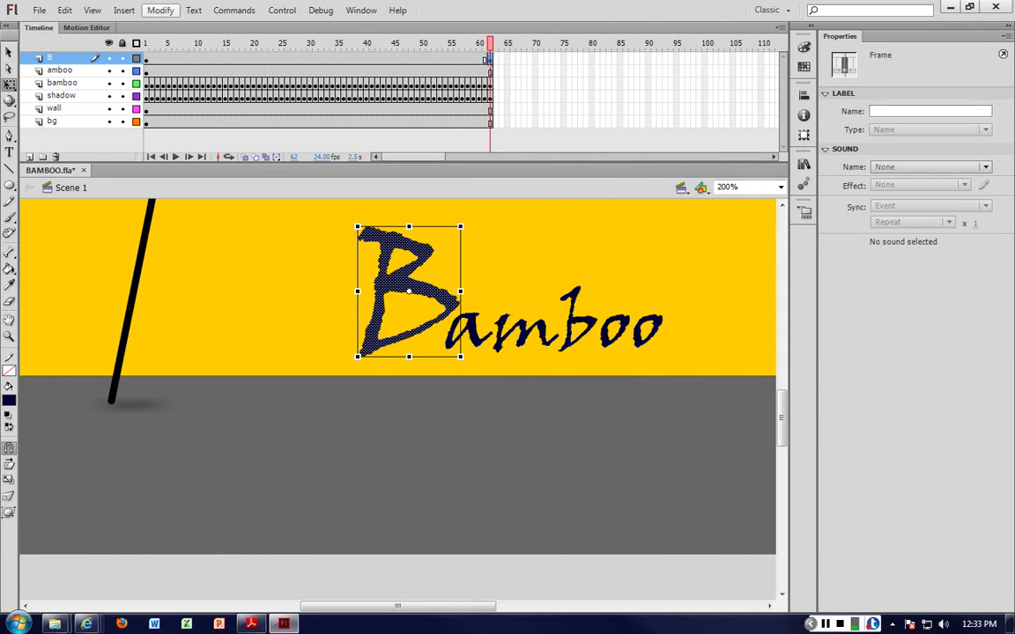
Step: Delete the "B" from frame 1 of the B layer and draw a slanted dark line with a 5.00 stroke in its place
click(146, 58)
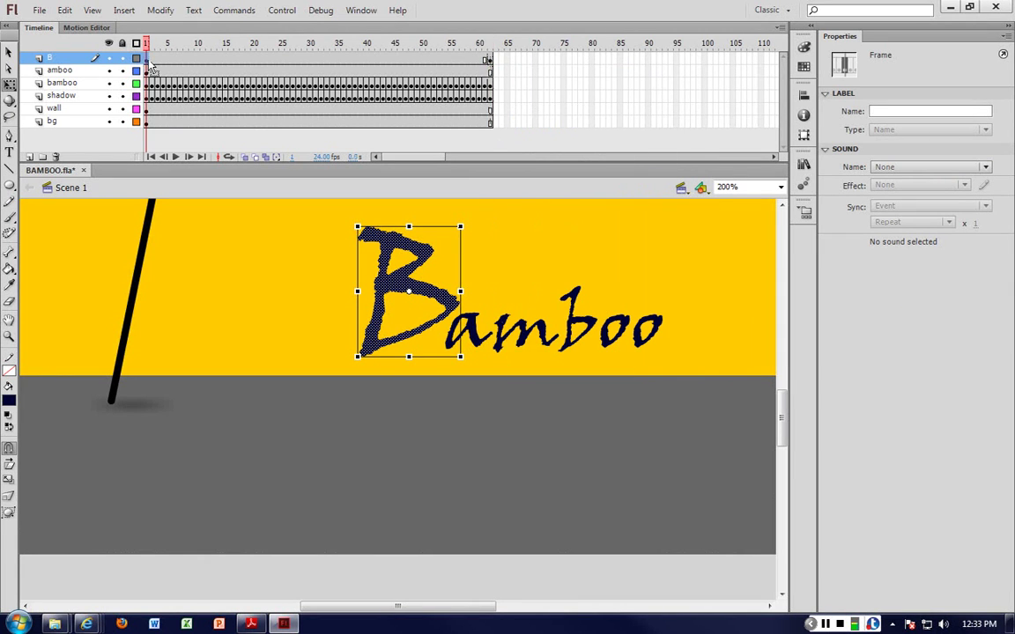
click(420, 282)
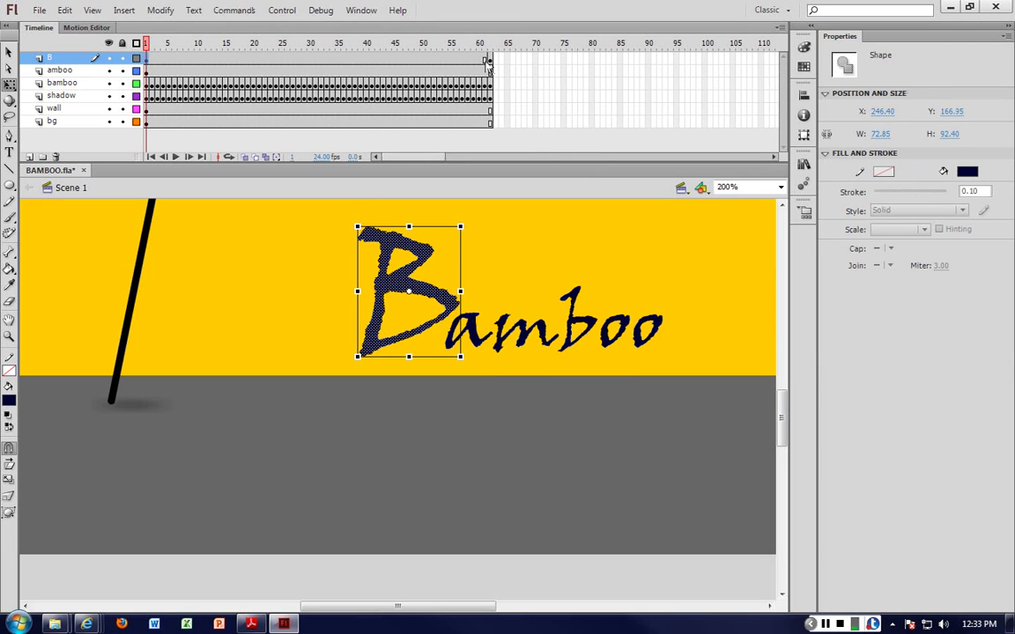
key(Delete)
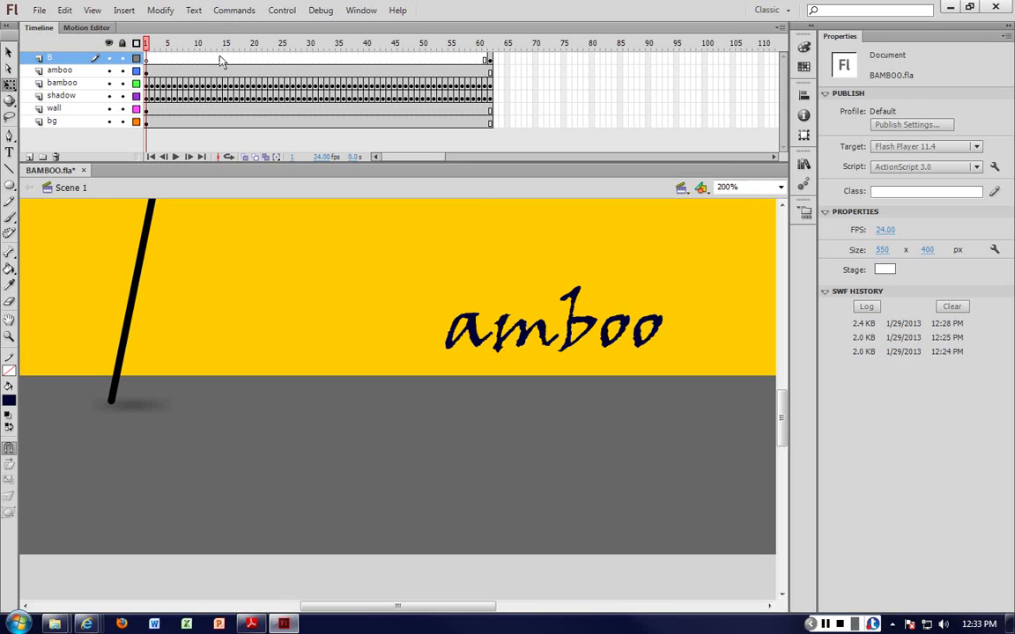
key(n)
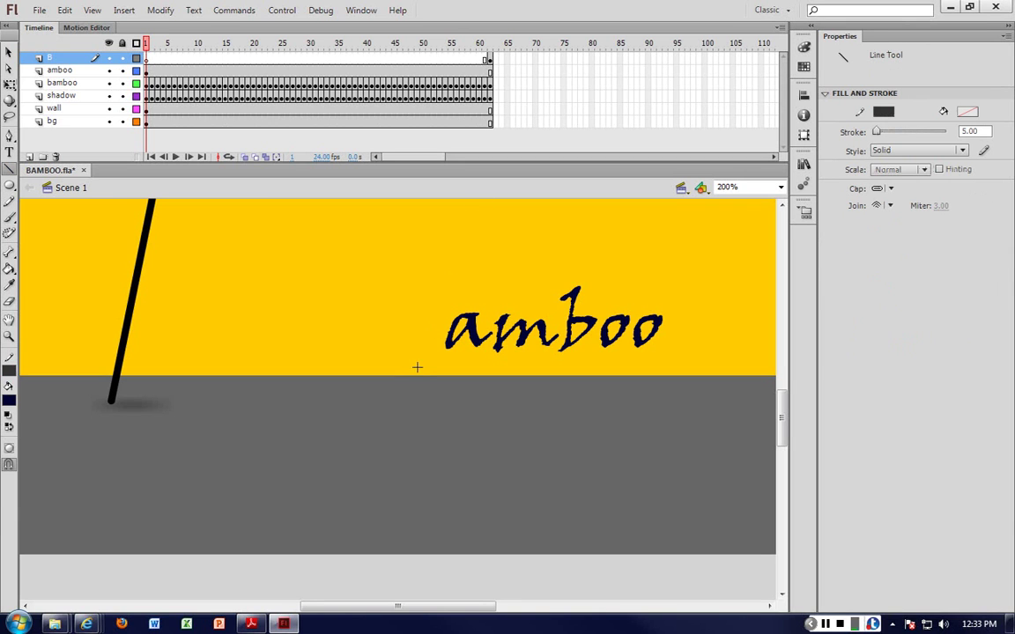
mouse_move(417, 366)
mouse_down()
mouse_move(403, 242)
mouse_move(436, 209)
mouse_up()
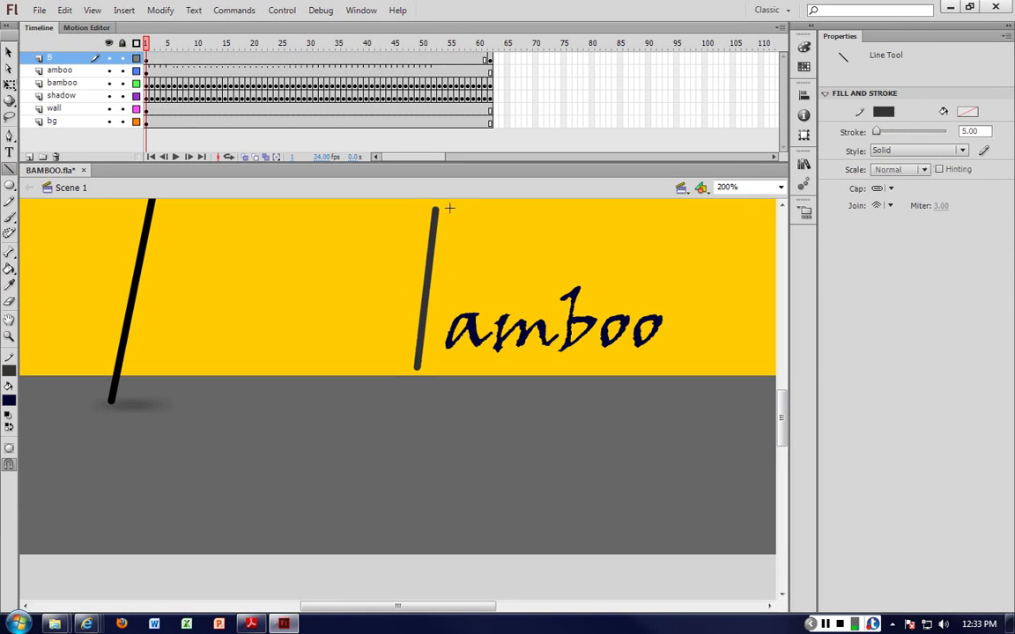
key(v)
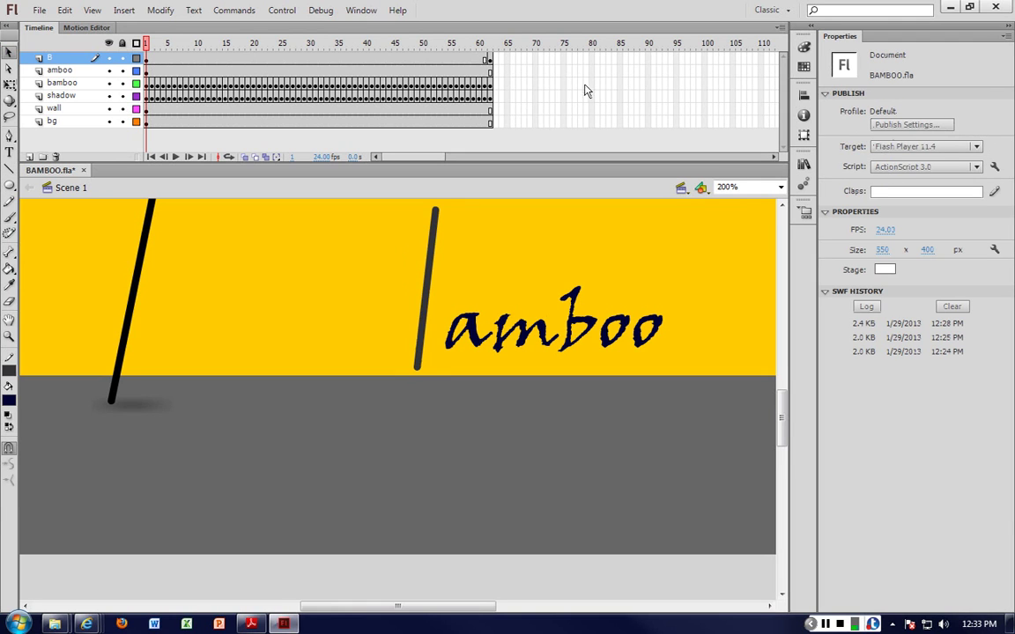
Step: Create a shape tween on the B layer to morph the line into the "B"
click(486, 59)
right_click(486, 59)
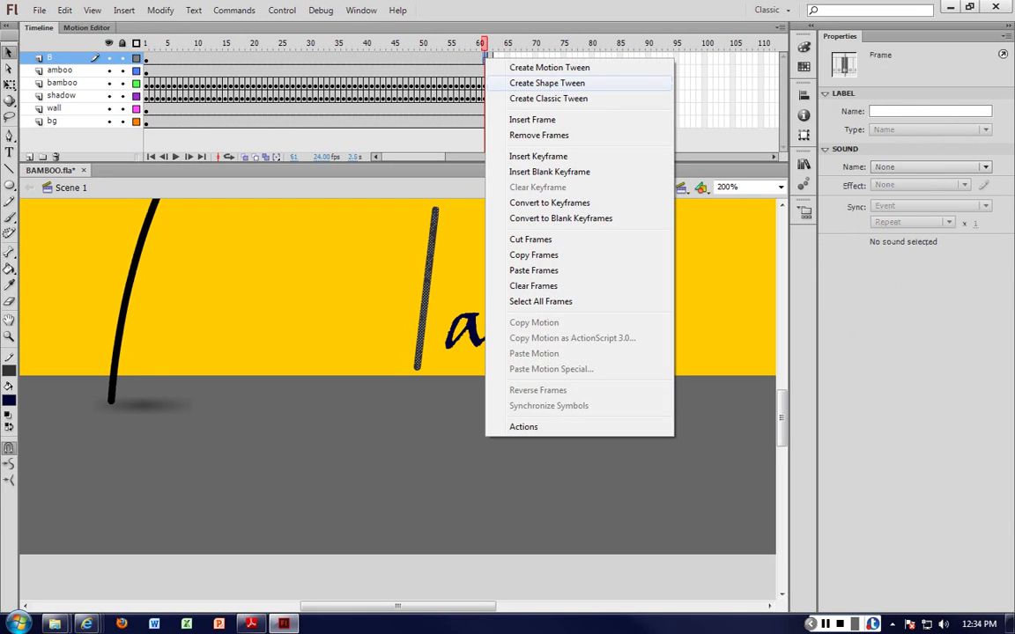
click(546, 83)
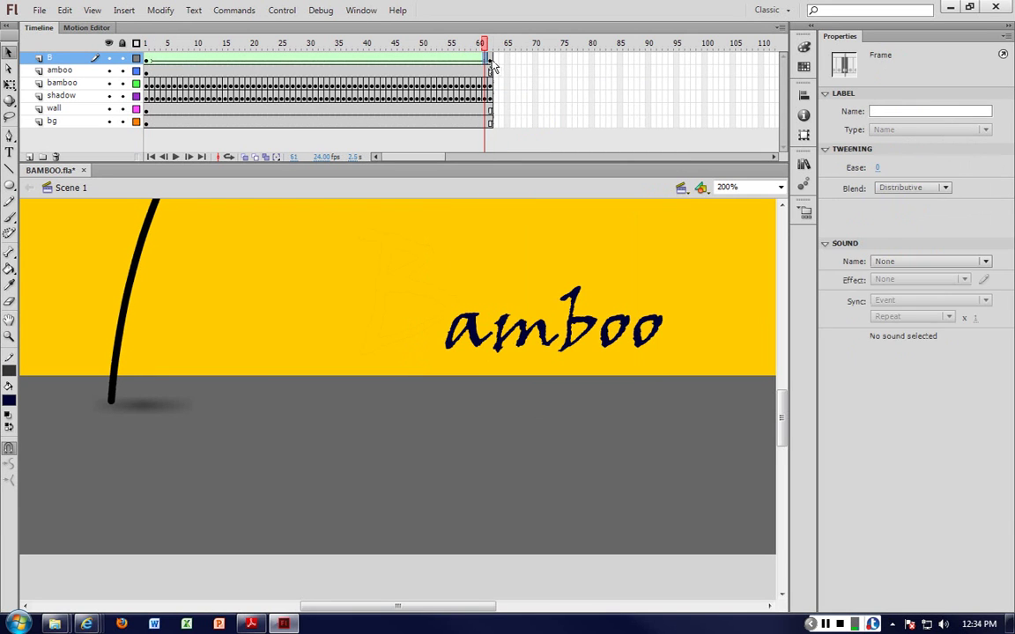
Step: Play the timeline and test the movie to check how the line morphs into the "B", closing the preview at the end
key(Return)
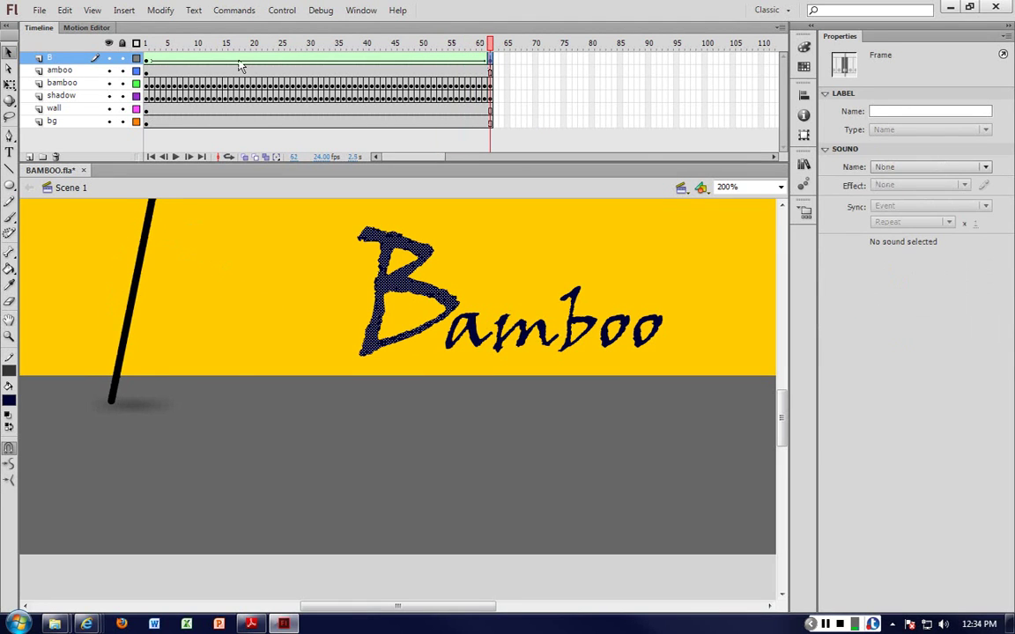
click(245, 273)
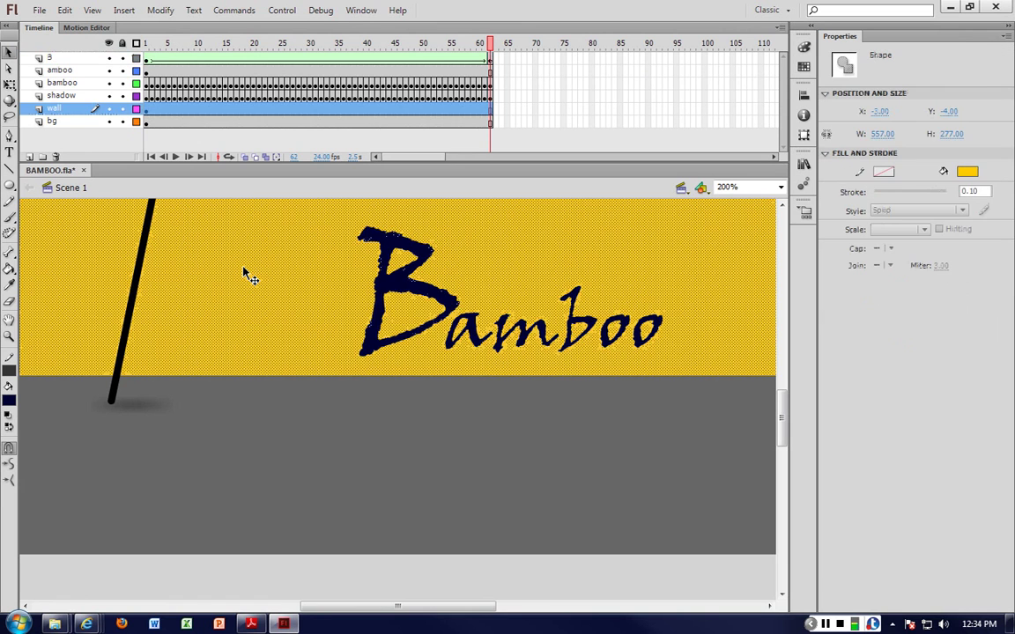
key(ctrl+Return)
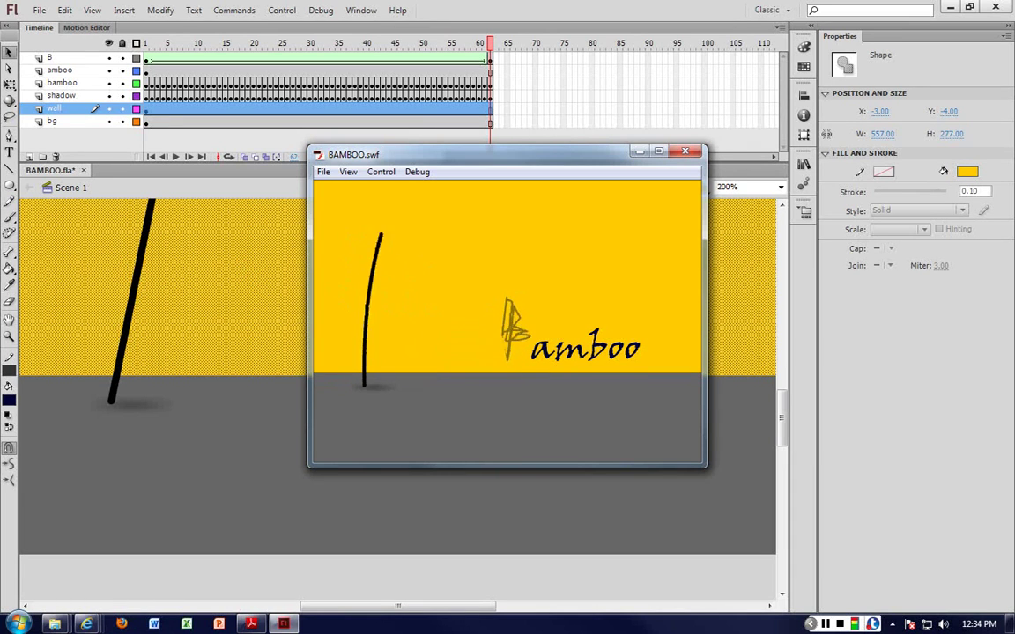
key(ctrl+w)
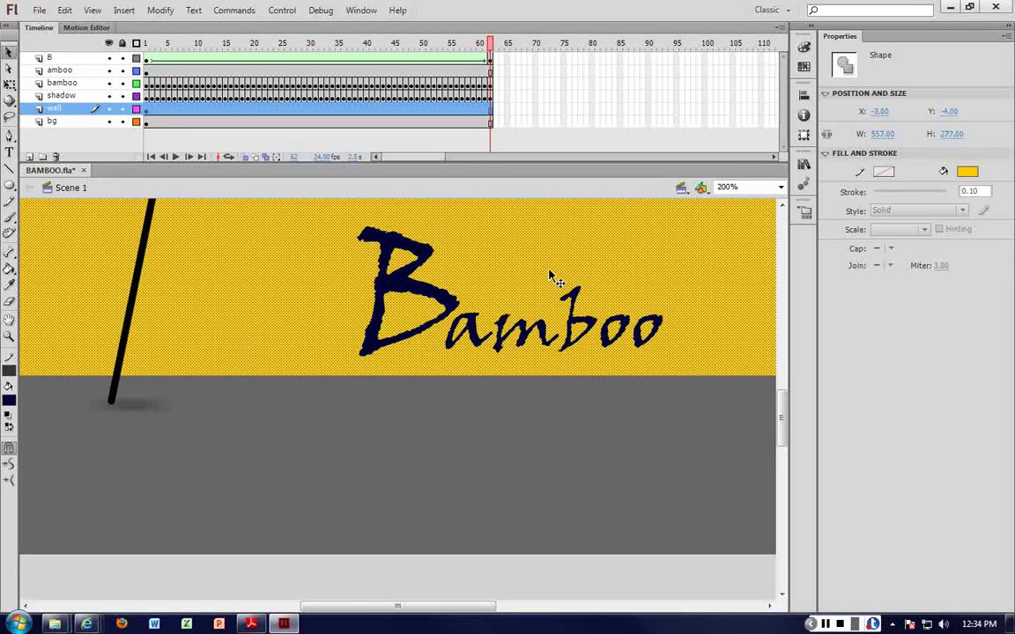
Step: Undo the B layer's shape tween, the drawn line, the deletion of the "B" and the frame 62 keyframe
key(ctrl+z)
key(ctrl+z)
key(ctrl+z)
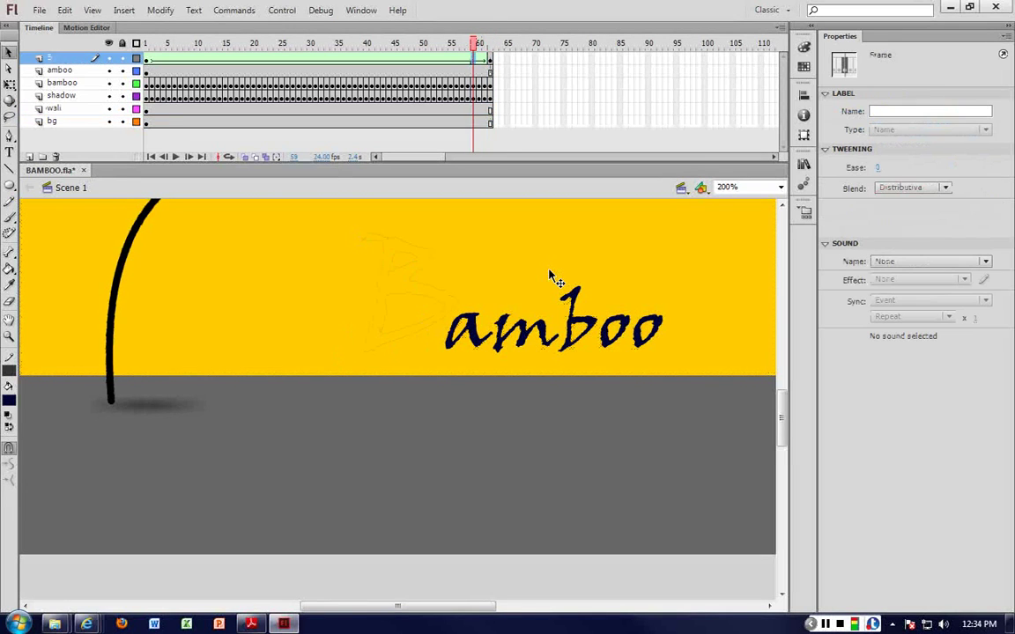
key(ctrl+z)
key(ctrl+z)
key(ctrl+z)
key(ctrl+z)
key(ctrl+z)
key(ctrl+z)
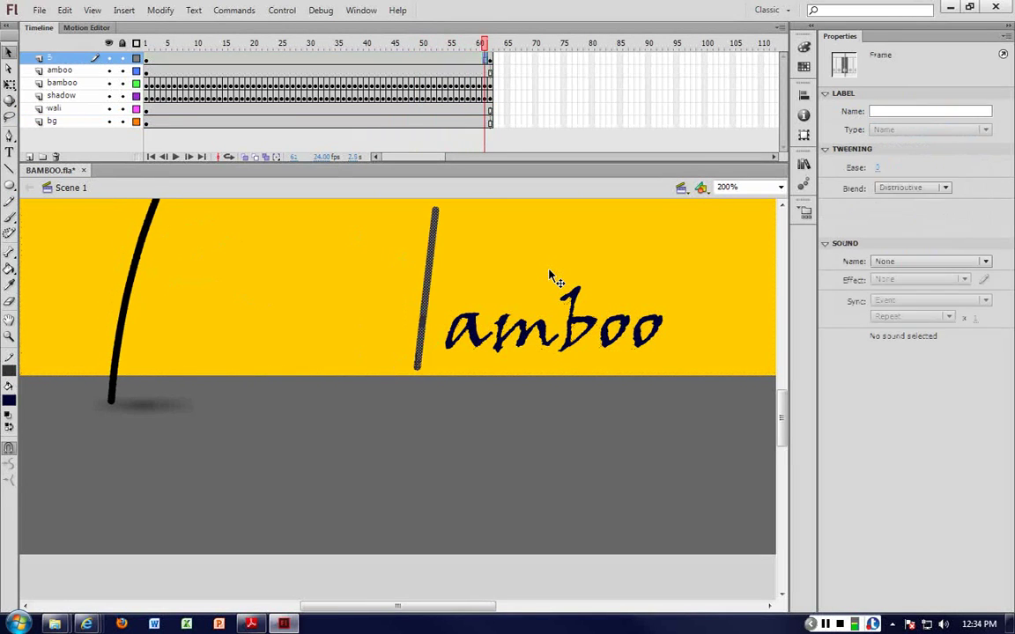
key(ctrl+z)
key(ctrl+z)
key(ctrl+z)
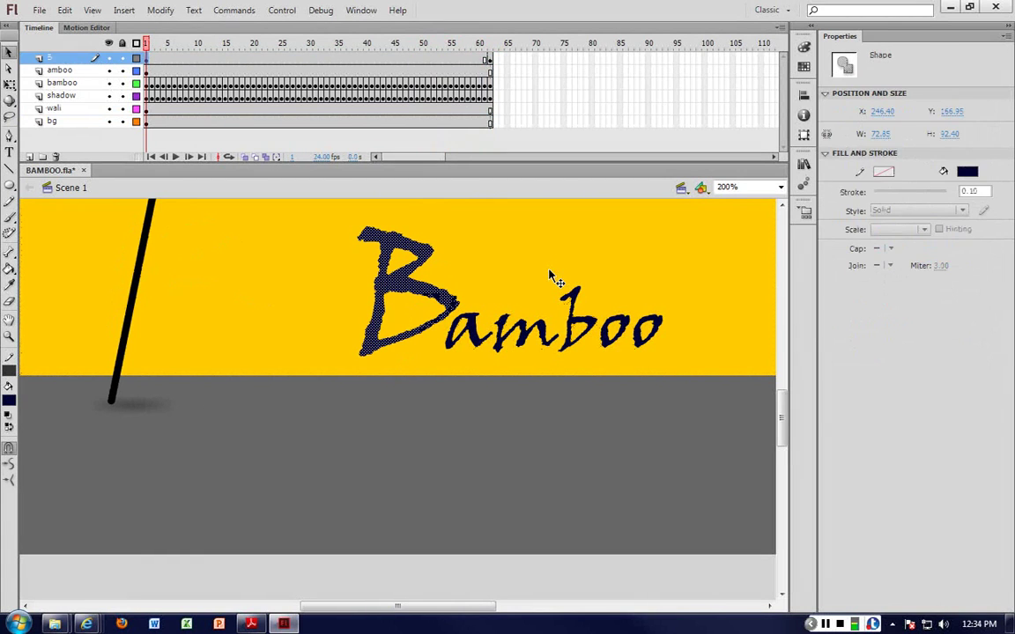
key(shift+period)
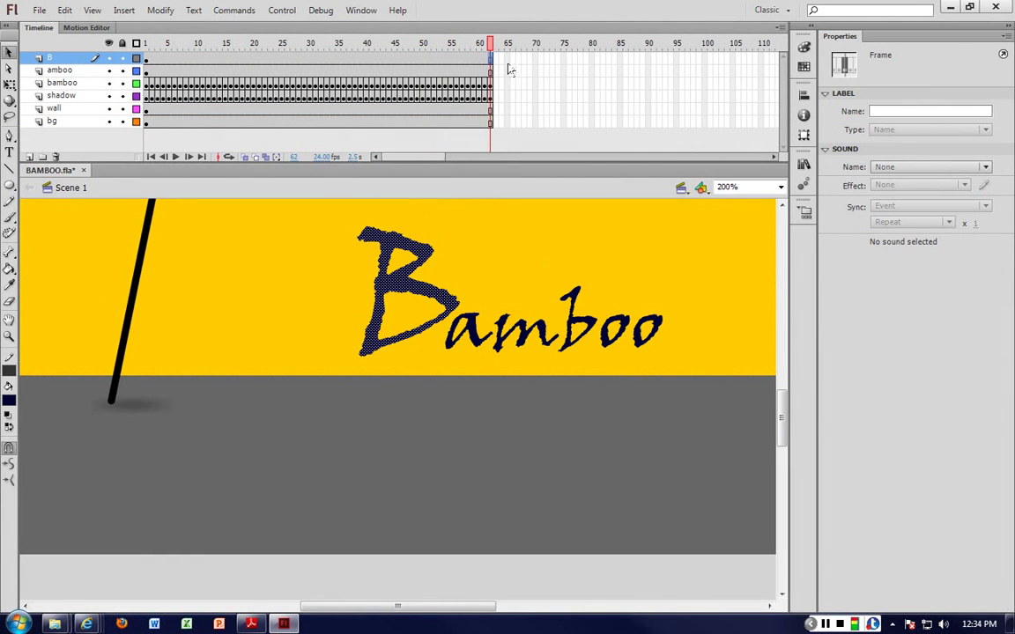
Step: Decline saving the document and insert a keyframe at frame 62 of the B layer
click(428, 265)
click(402, 279)
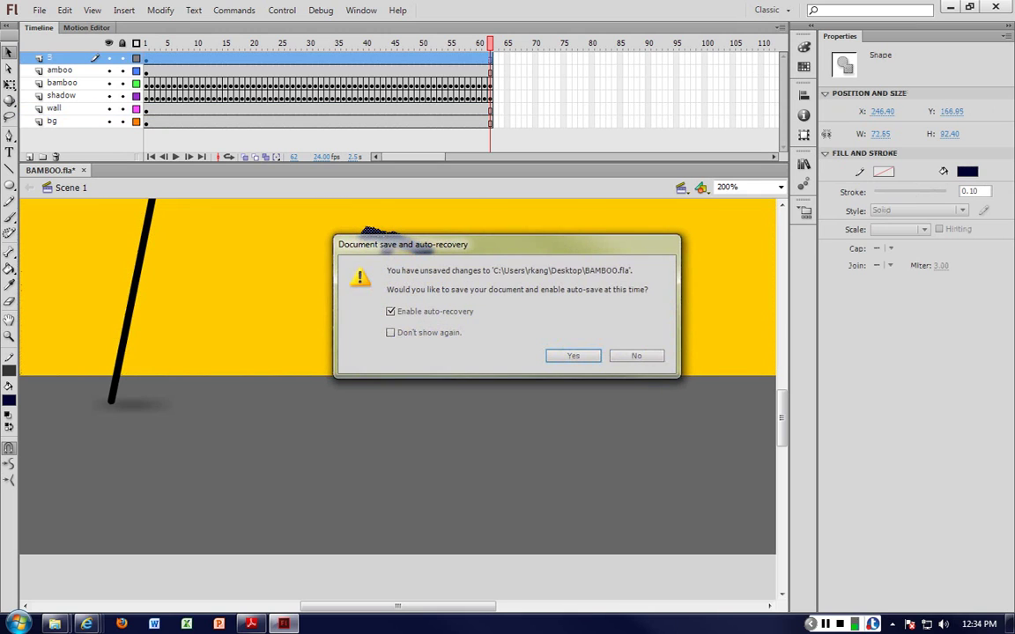
click(636, 355)
click(491, 60)
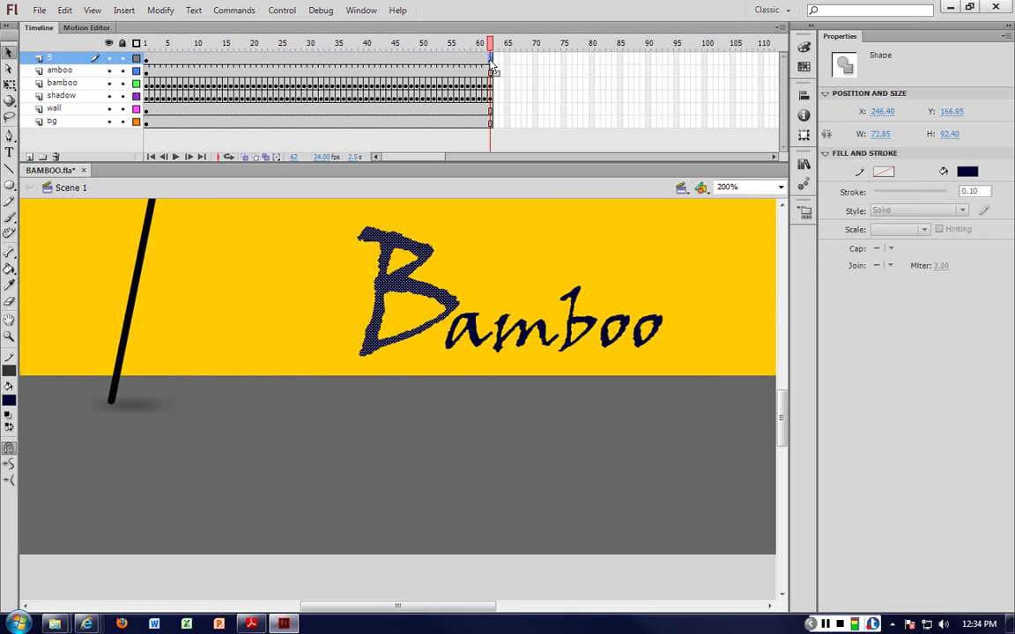
right_click(491, 61)
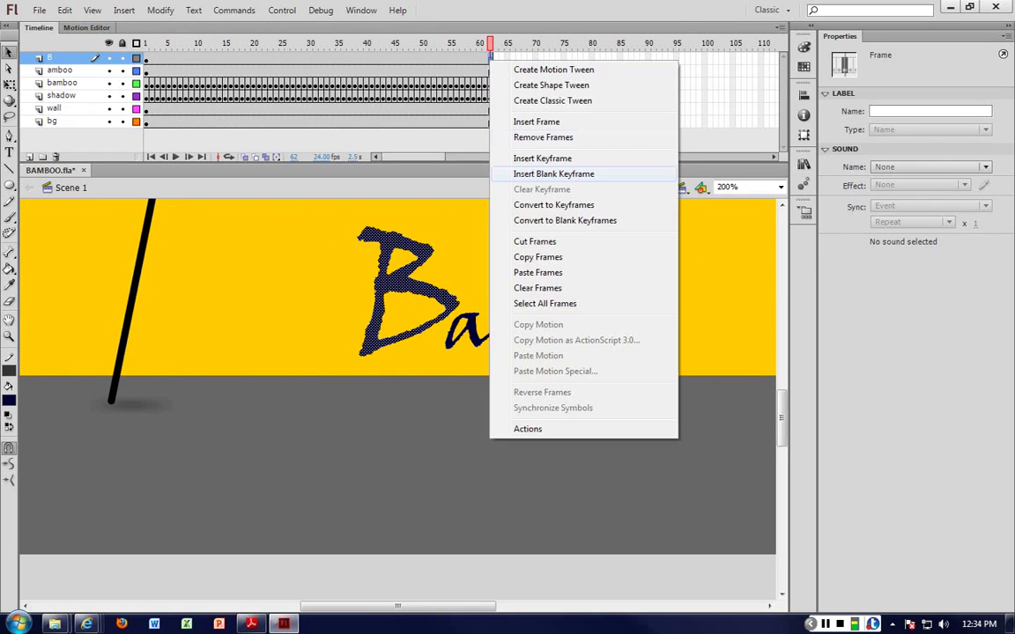
click(543, 157)
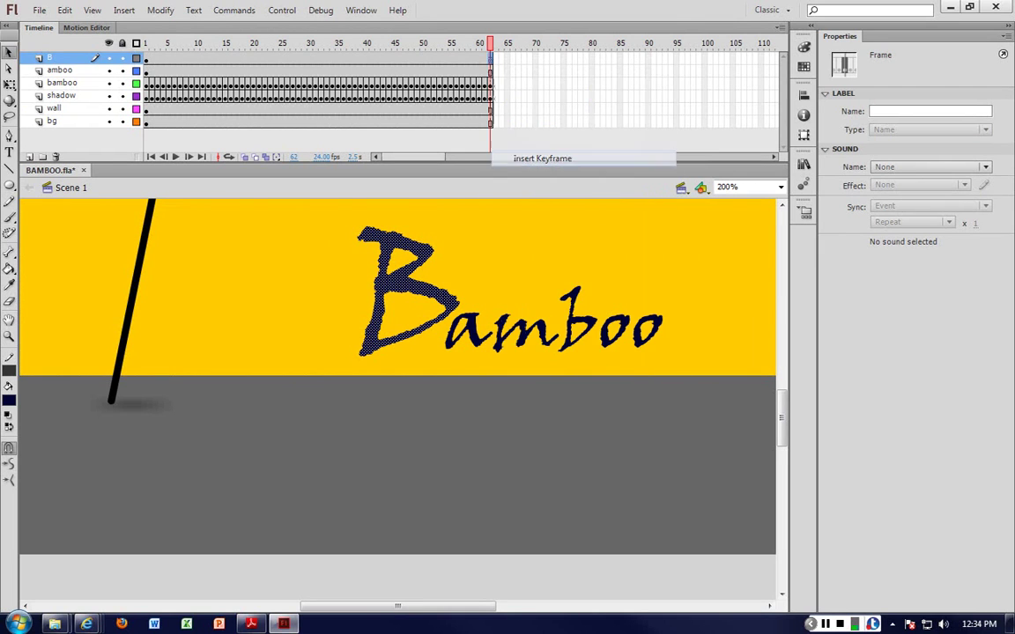
Step: Delete the "B" from the B layer's frames before 62 and draw a dark blue oval with a 5.00 stroke in its place
click(485, 58)
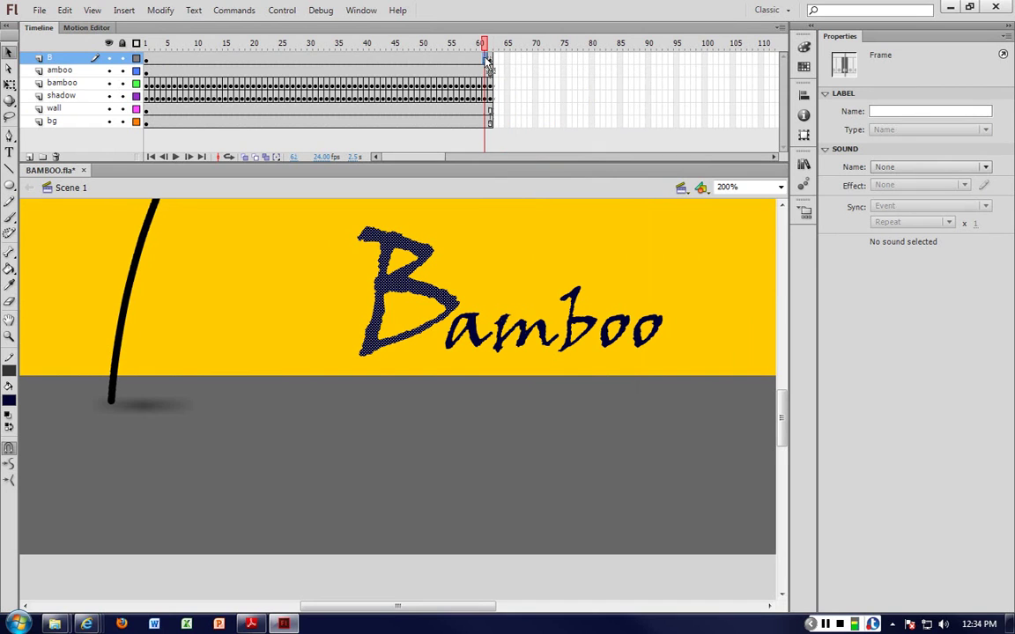
key(Delete)
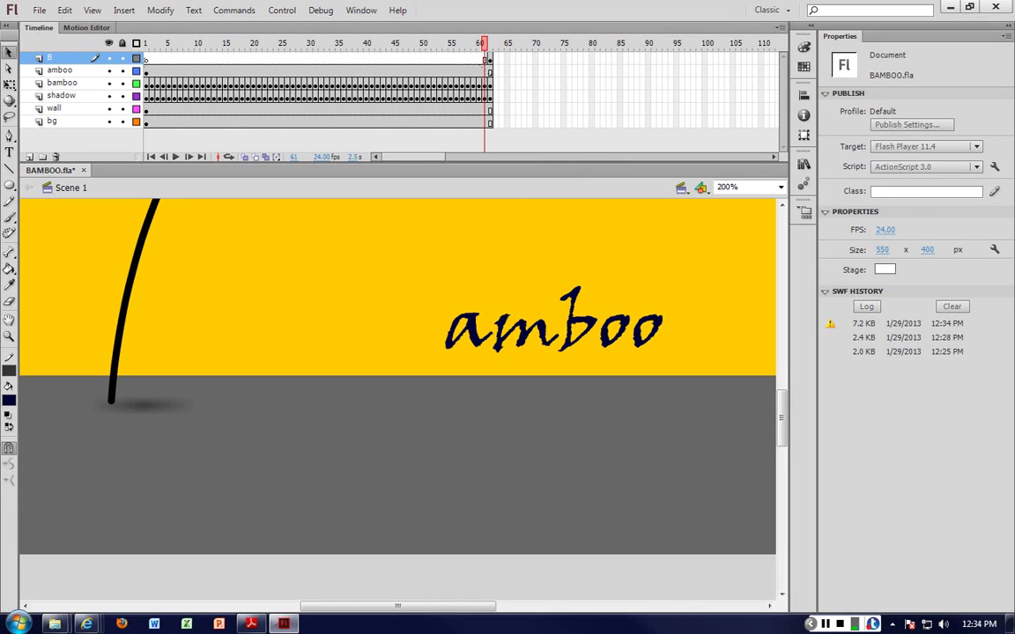
key(o)
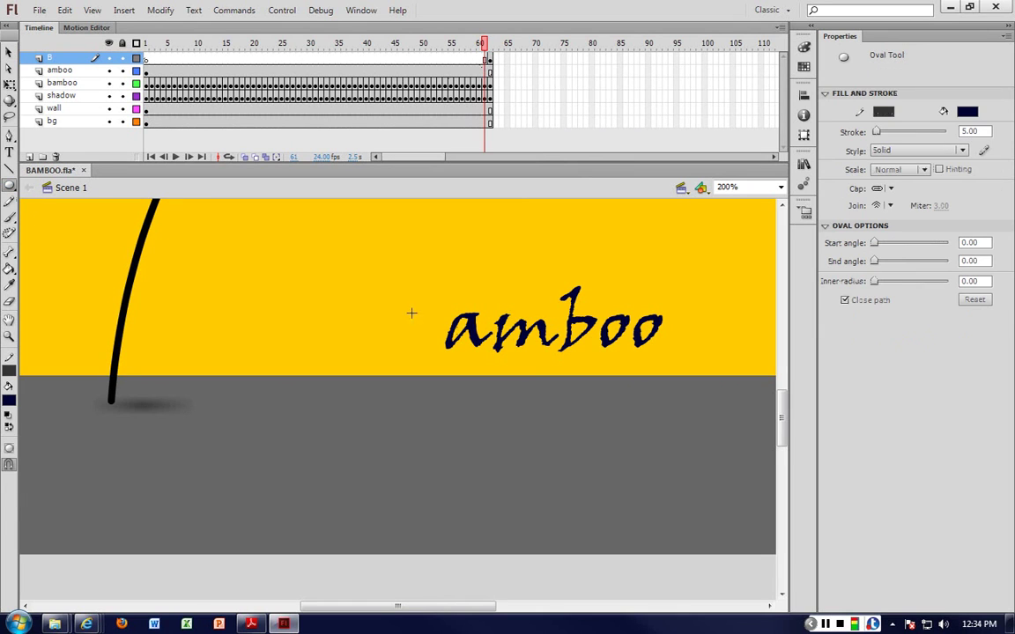
drag(344, 242, 480, 366)
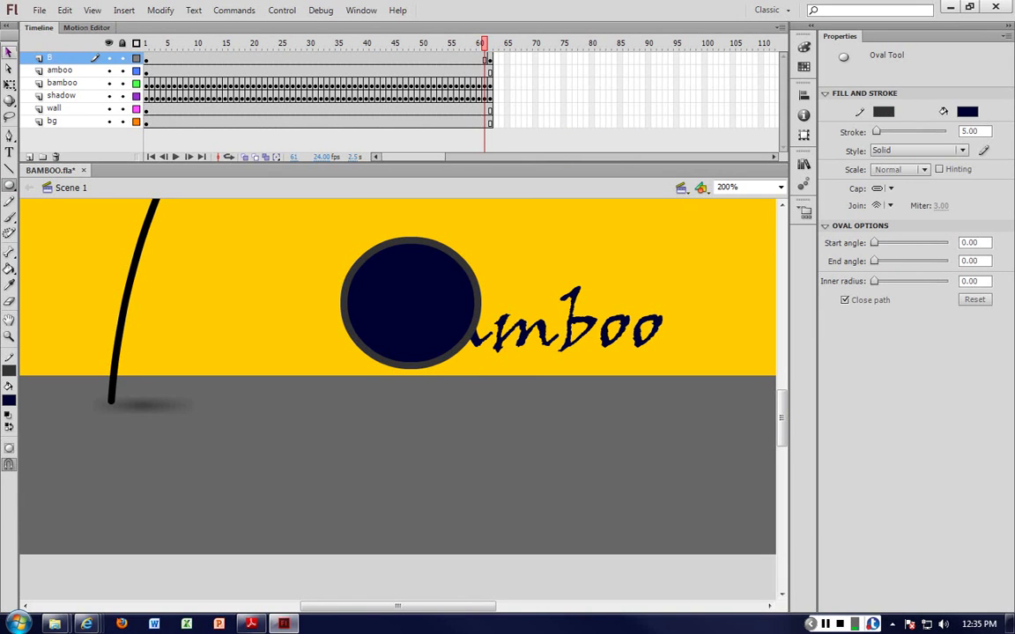
Step: Delete the oval's outline and move its fill left, clear of the "a" in "amboo"
key(v)
double_click(452, 256)
key(Delete)
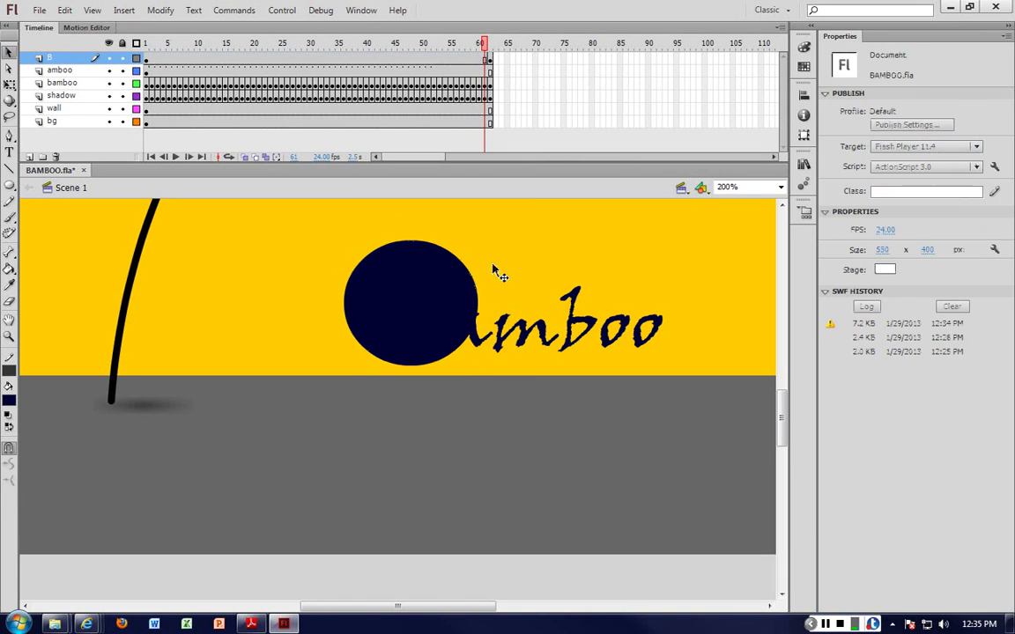
click(464, 282)
drag(464, 283, 433, 281)
Step: Test the movie to check how the untweened circle switches to the "B", and close the preview
click(564, 251)
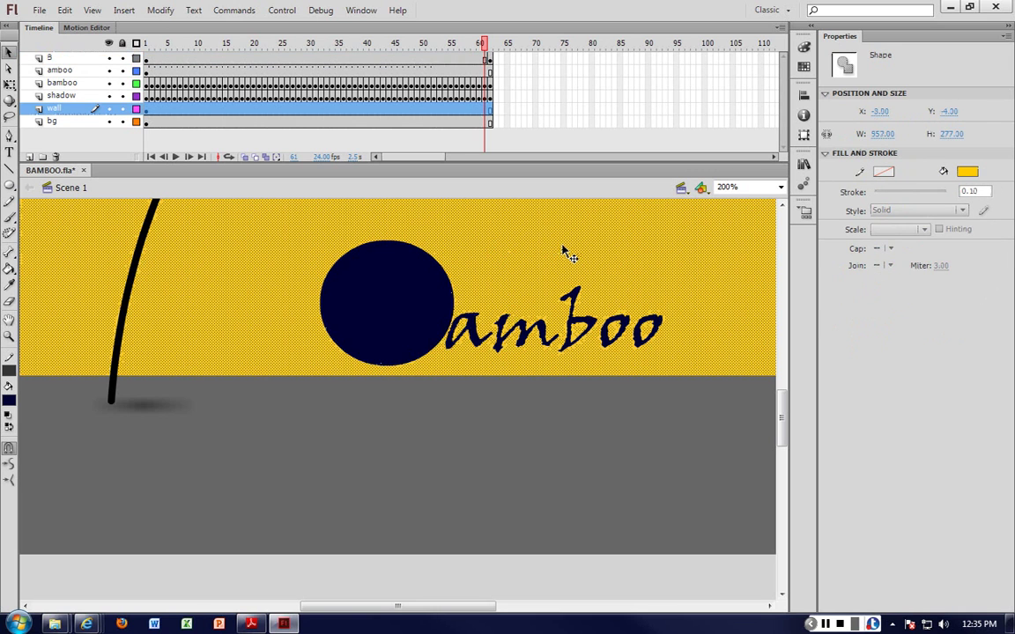
key(ctrl+Return)
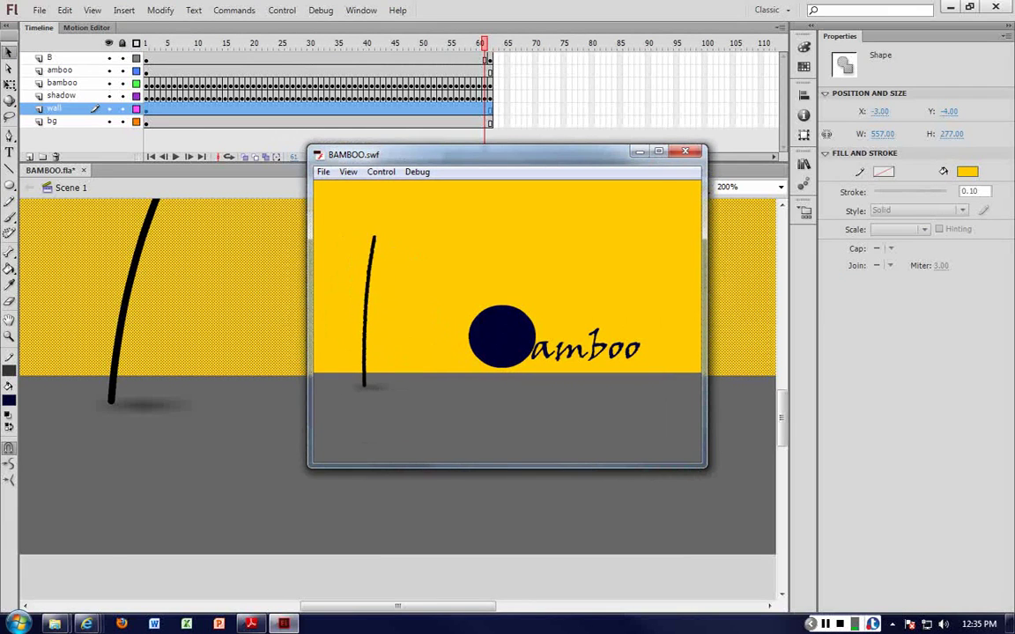
key(ctrl+w)
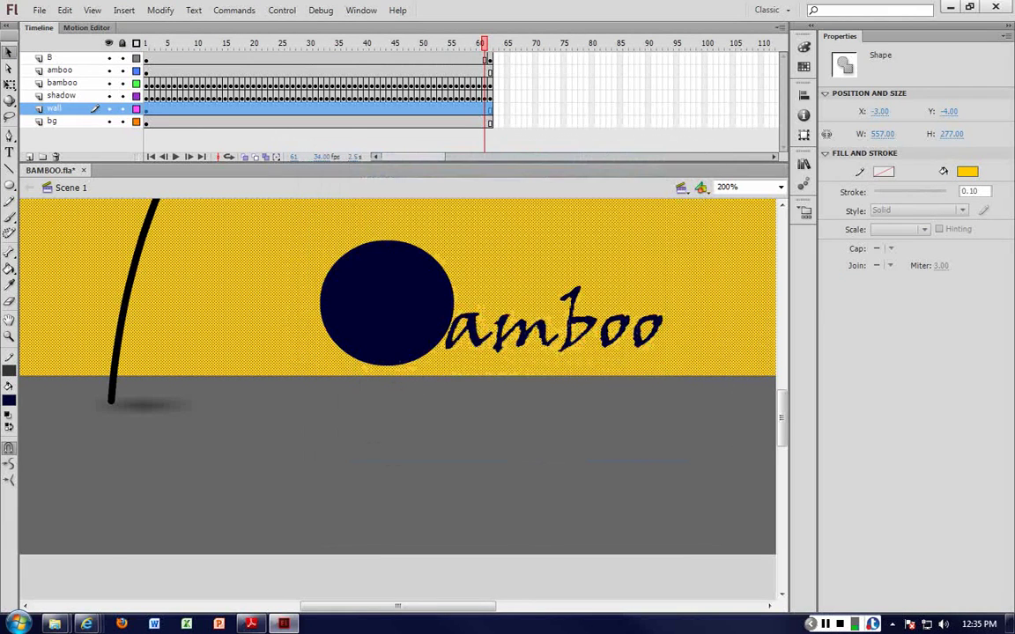
Step: Create a shape tween on the B layer to morph the circle into the "B", and test the movie
click(489, 58)
click(485, 60)
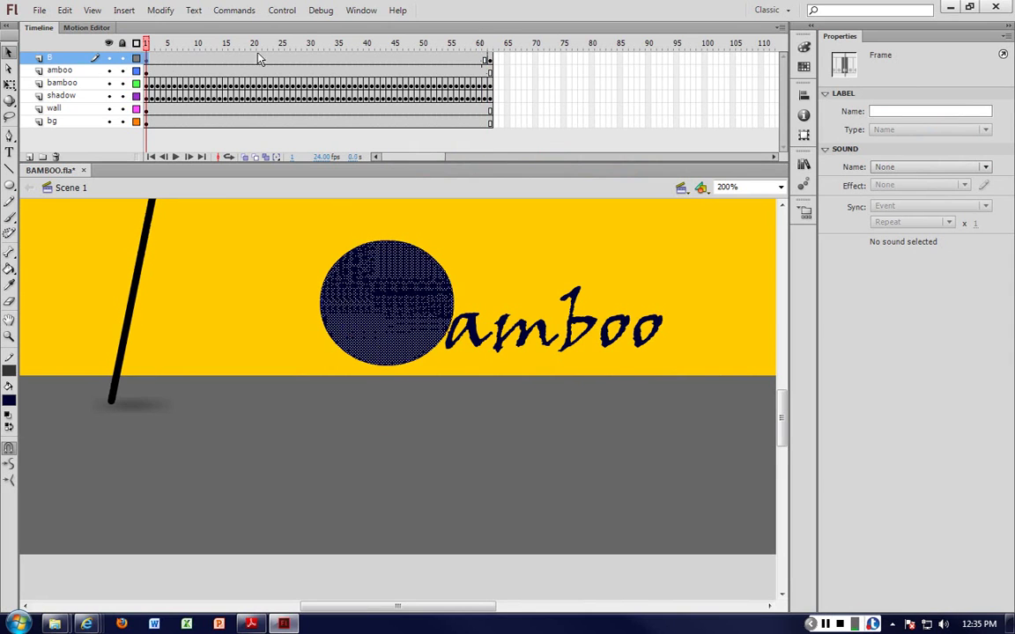
right_click(486, 60)
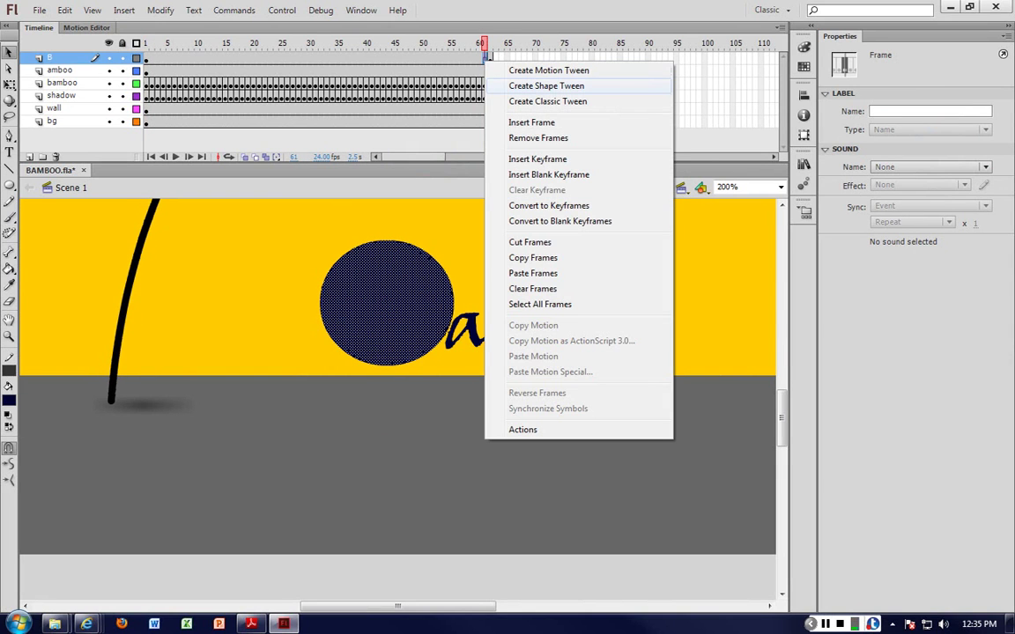
click(560, 86)
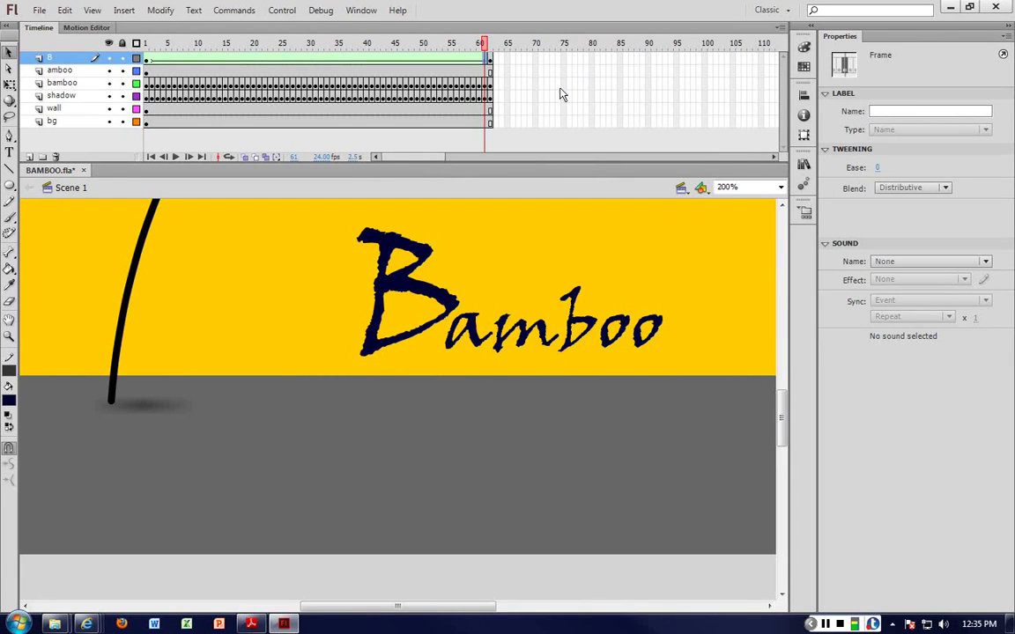
key(ctrl+Return)
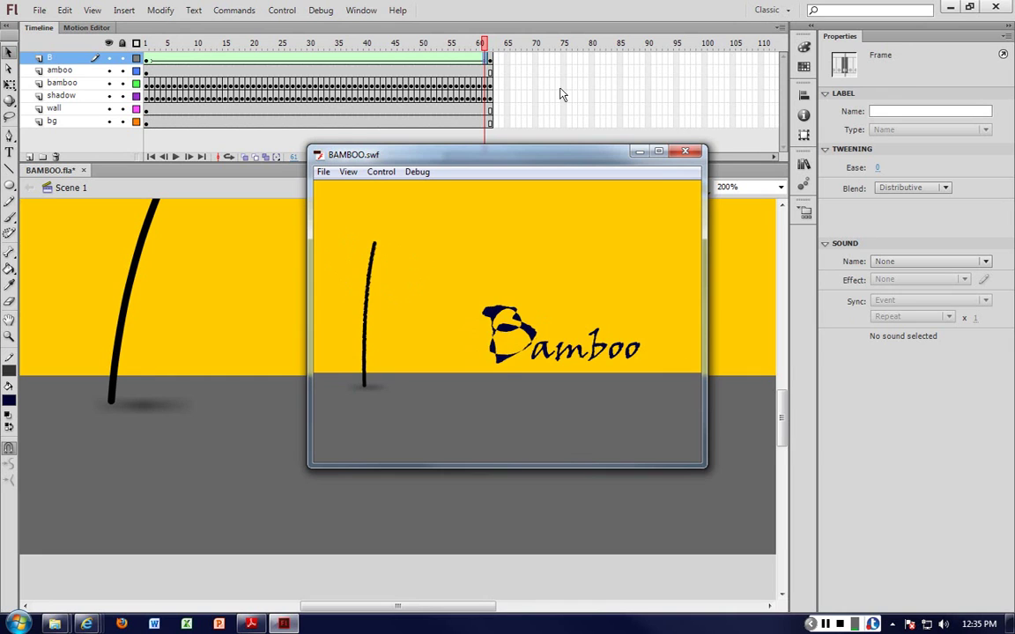
click(684, 151)
Step: Move the B layer's end keyframe from frame 62 to frame 30 and remove the layer's frames after it
click(489, 61)
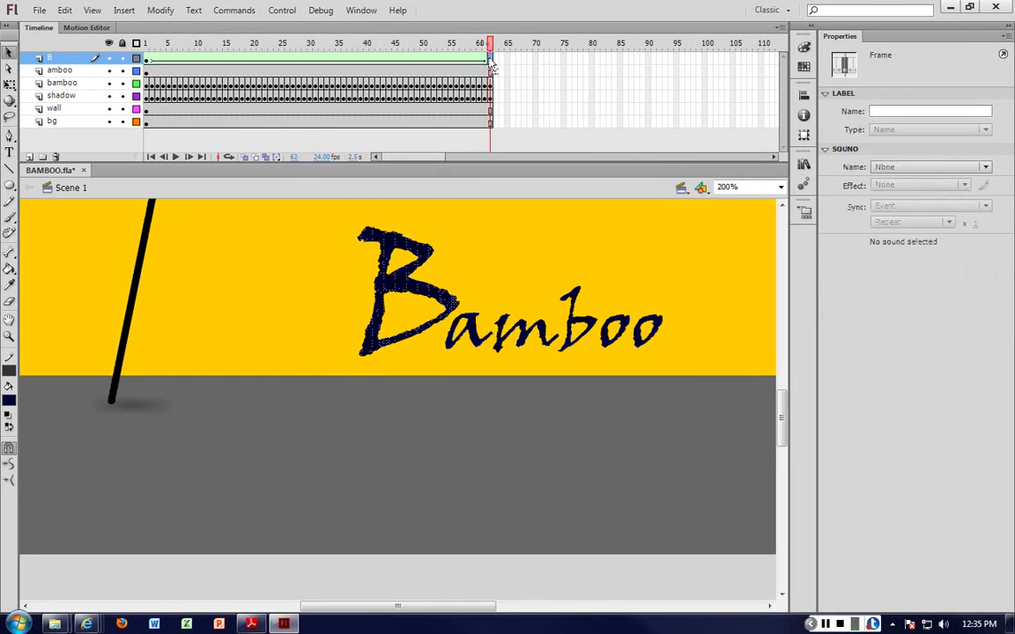
drag(490, 61, 310, 63)
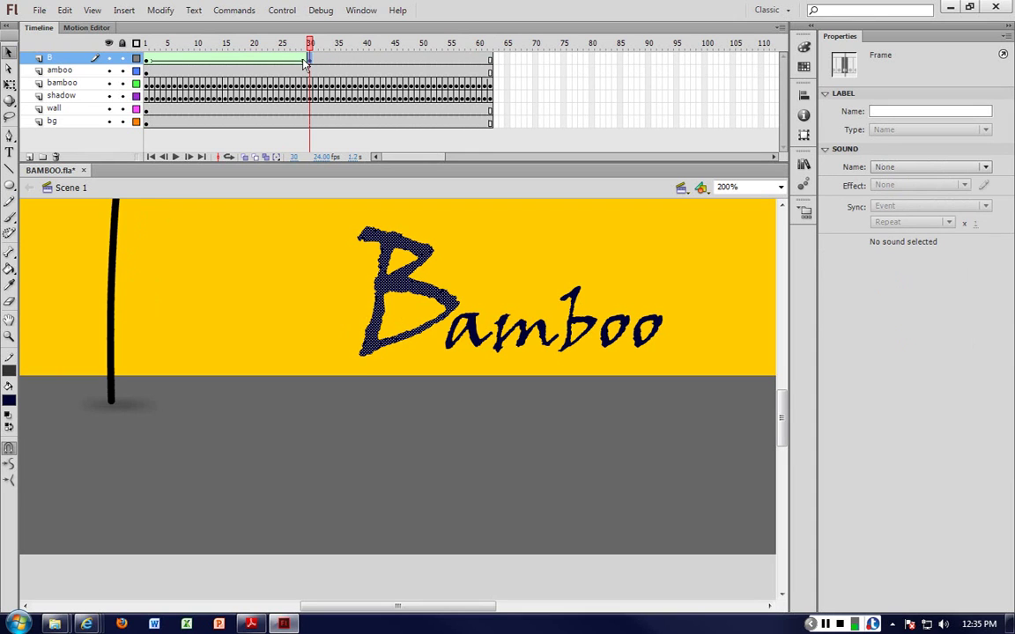
click(315, 63)
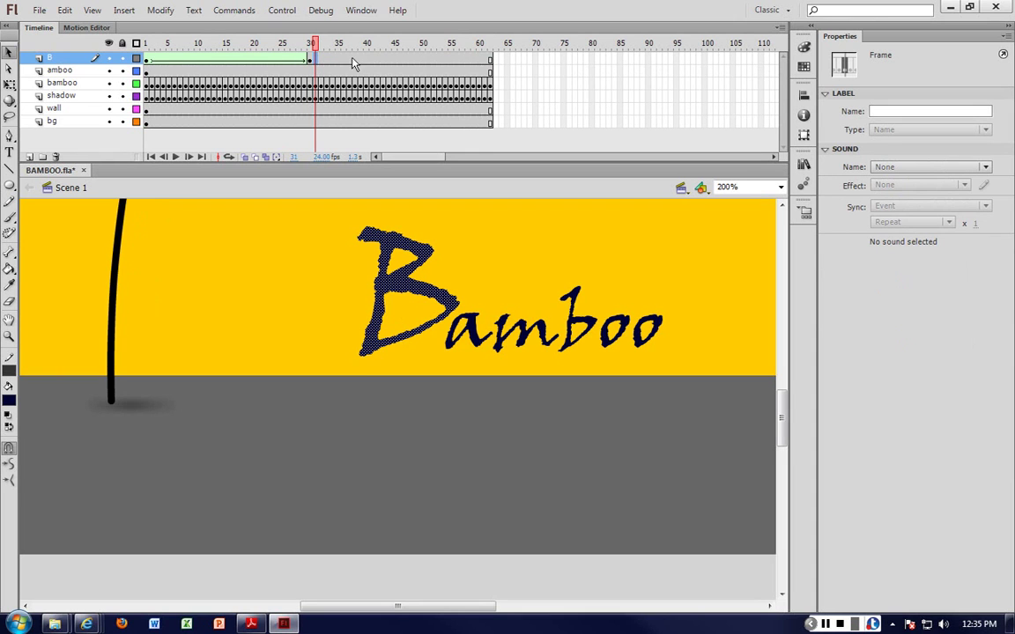
click(489, 63)
right_click(490, 61)
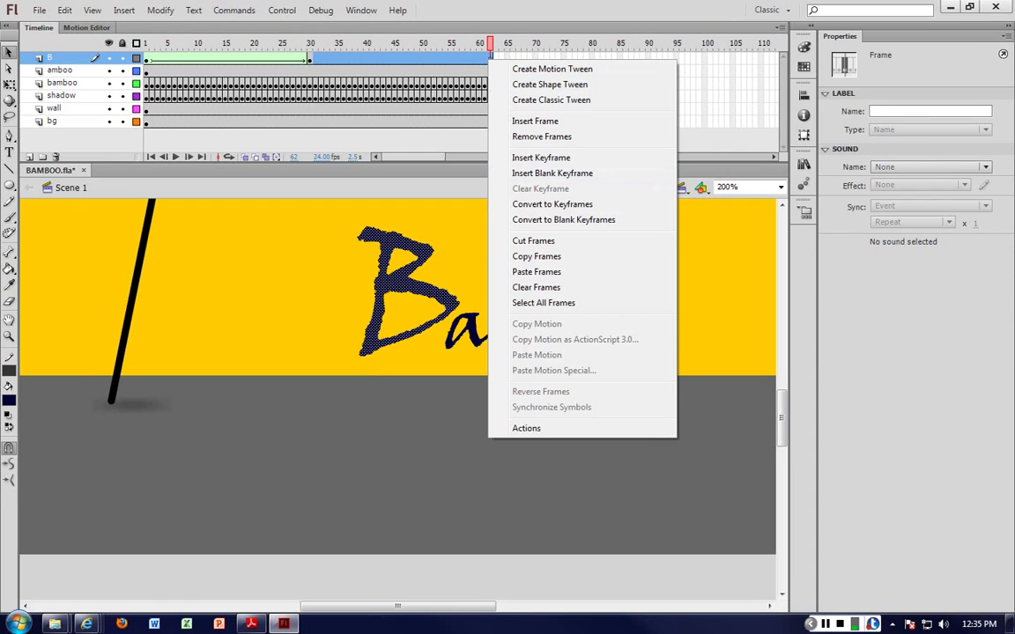
click(541, 137)
Step: Copy frames 1 to 30 of the B layer and paste them starting at frame 31
click(149, 60)
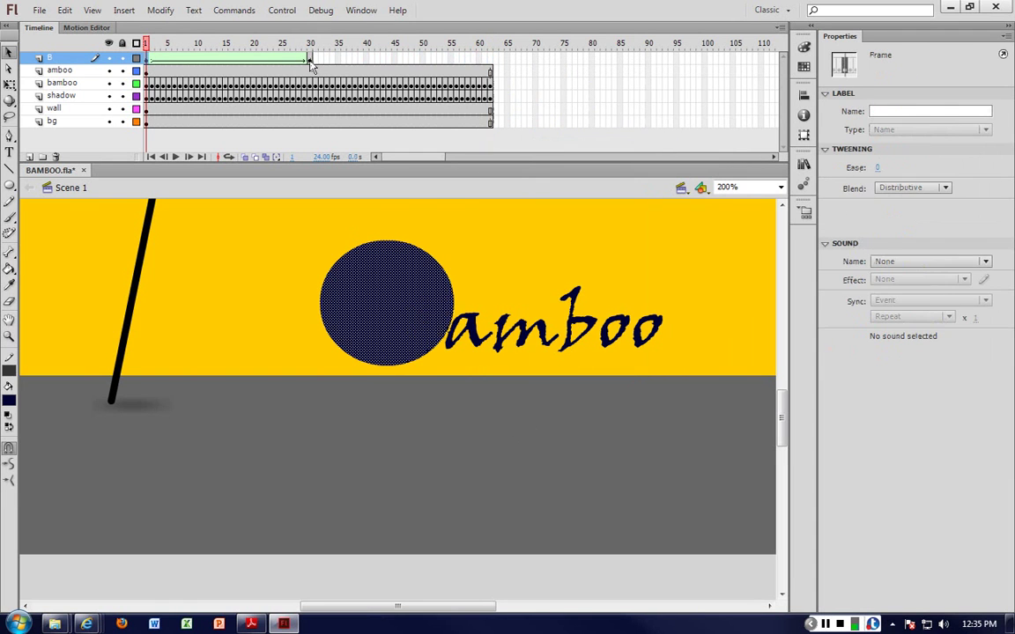
right_click(311, 63)
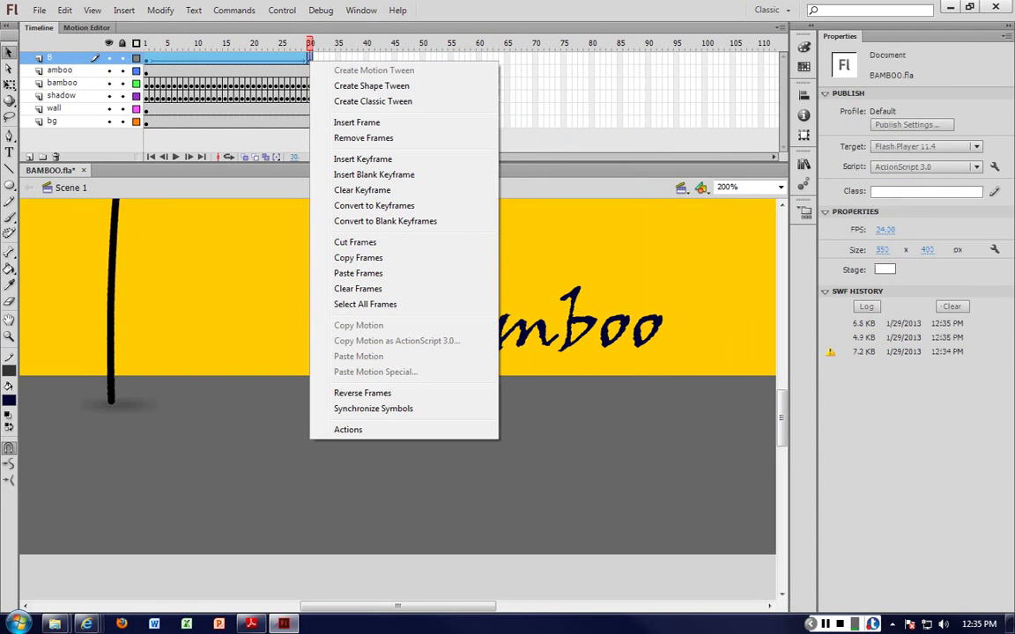
click(358, 257)
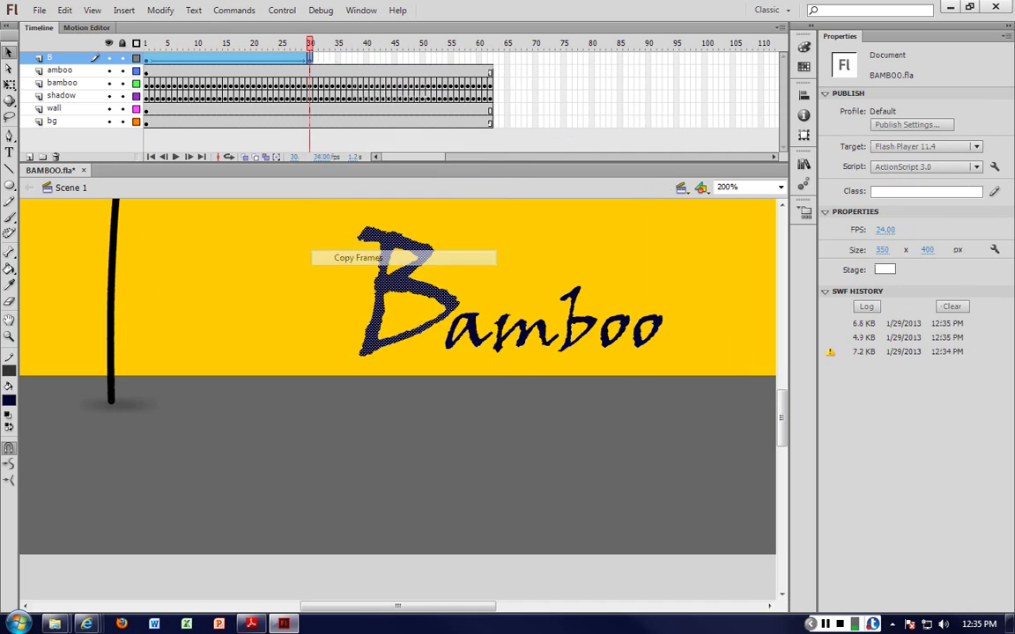
right_click(315, 60)
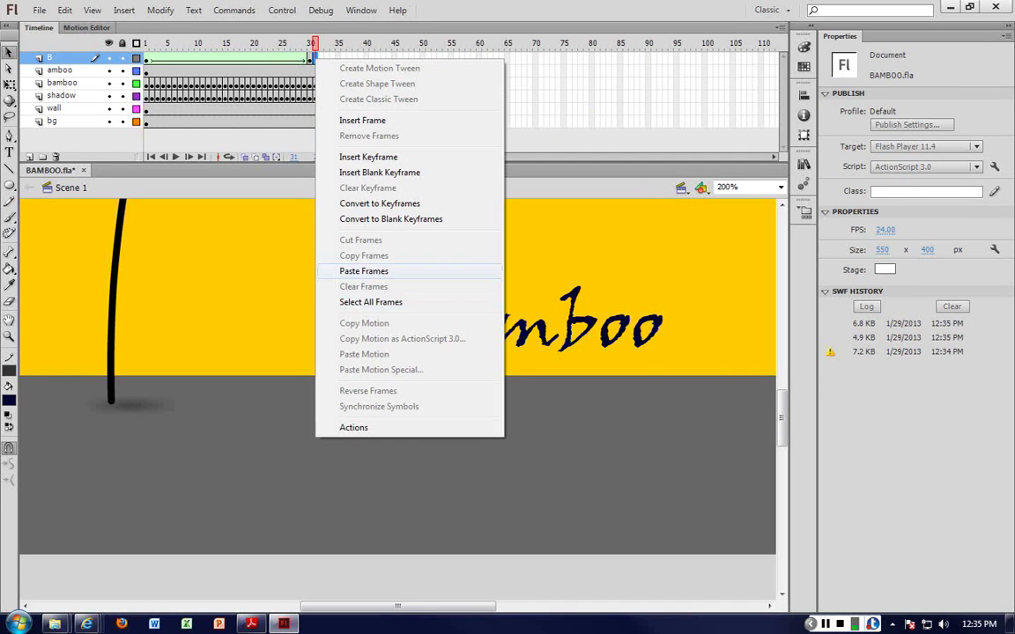
click(363, 272)
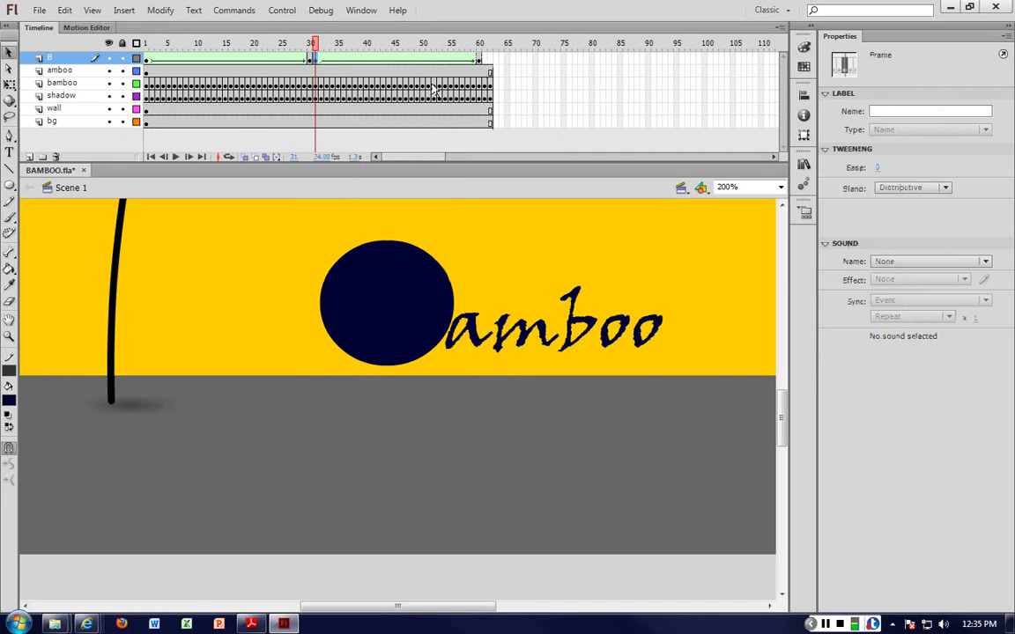
Step: Move the pasted tween's end keyframe to frame 62 and reverse frames 31 to 62 of the B layer
click(480, 60)
click(491, 67)
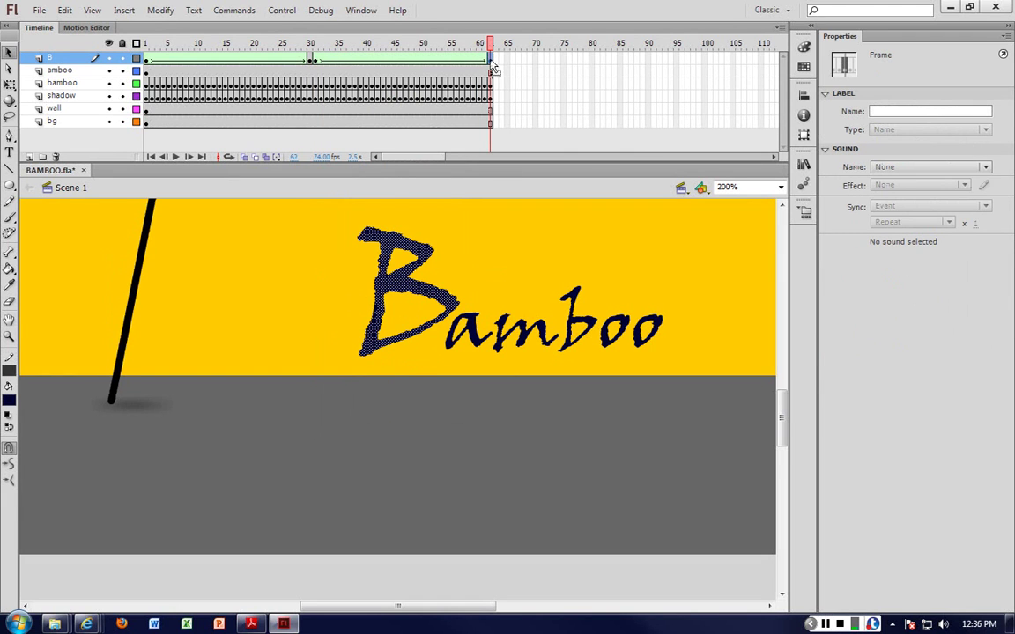
click(313, 59)
right_click(314, 60)
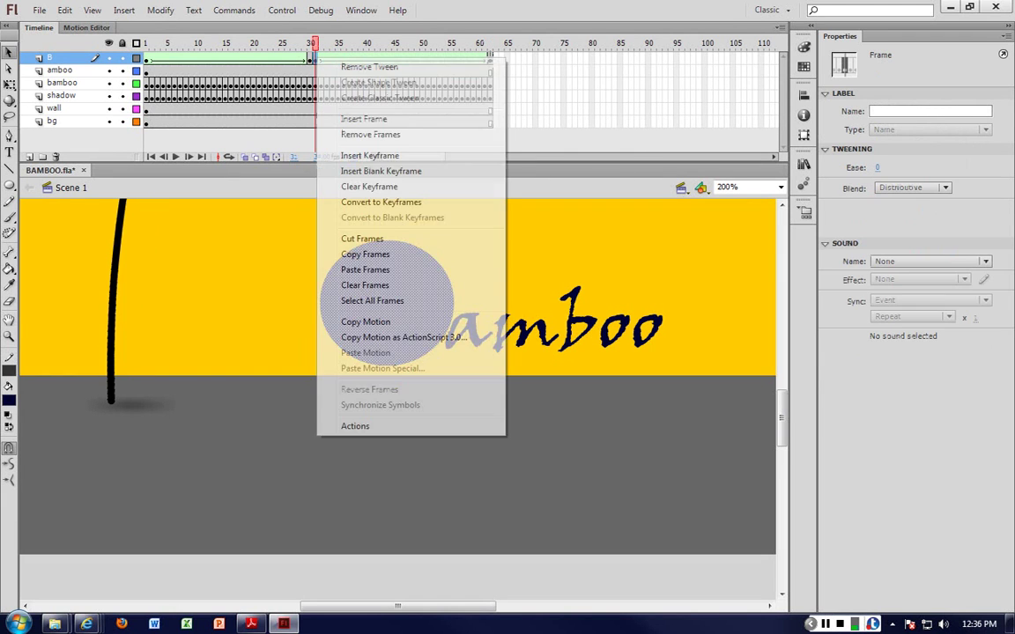
shift+click(489, 59)
right_click(470, 59)
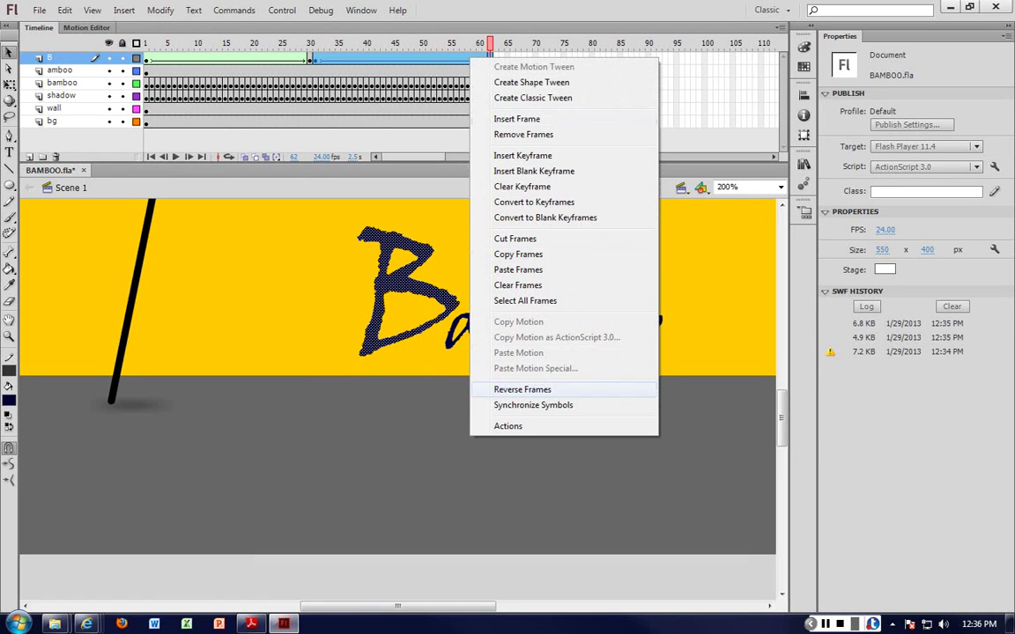
click(545, 389)
Step: Test the movie to check the circle morphing into the "B" and back, and close the preview
click(547, 411)
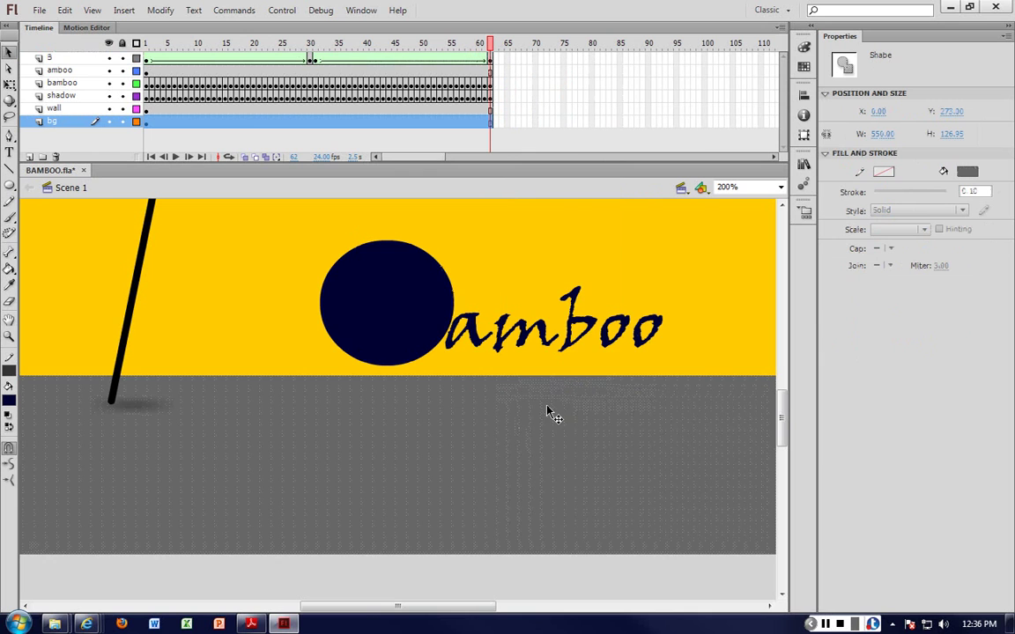
key(ctrl+Return)
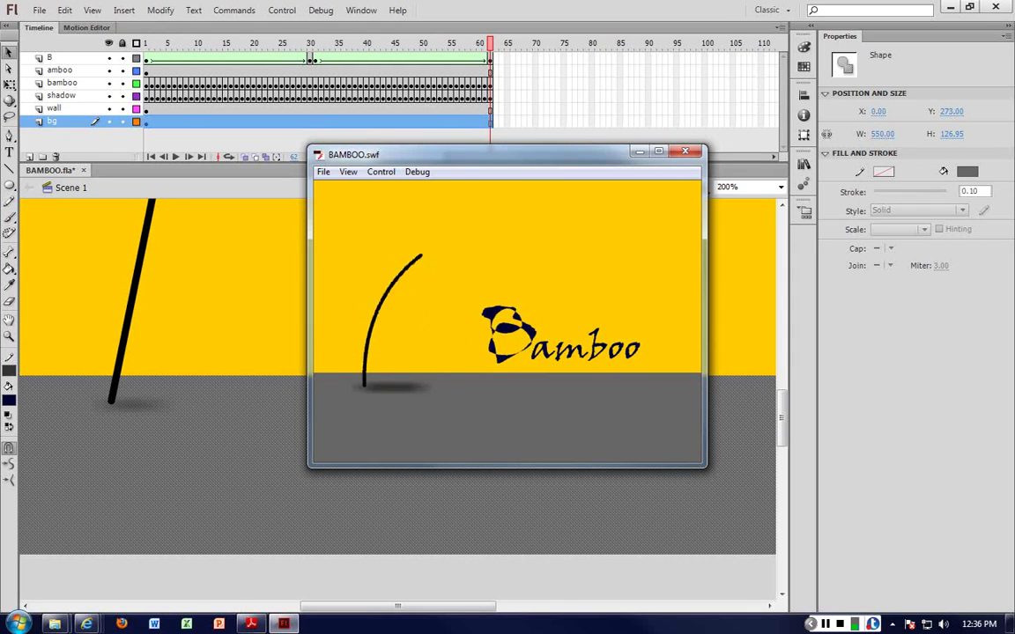
key(ctrl+w)
Step: Insert a new layer directly above the amboo layer and name it "B-Shadow"
click(60, 71)
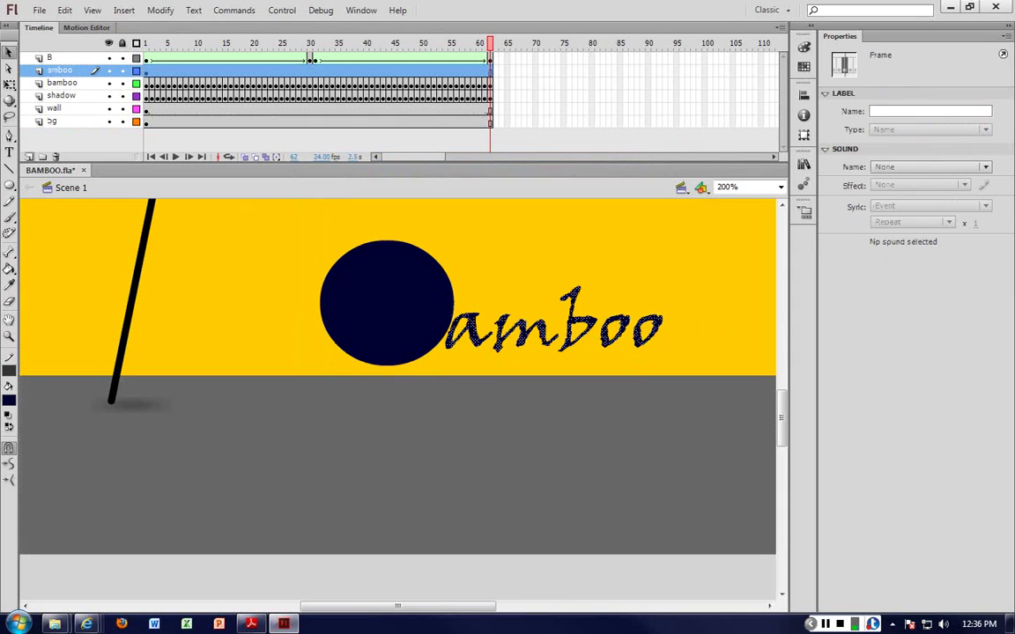
click(29, 157)
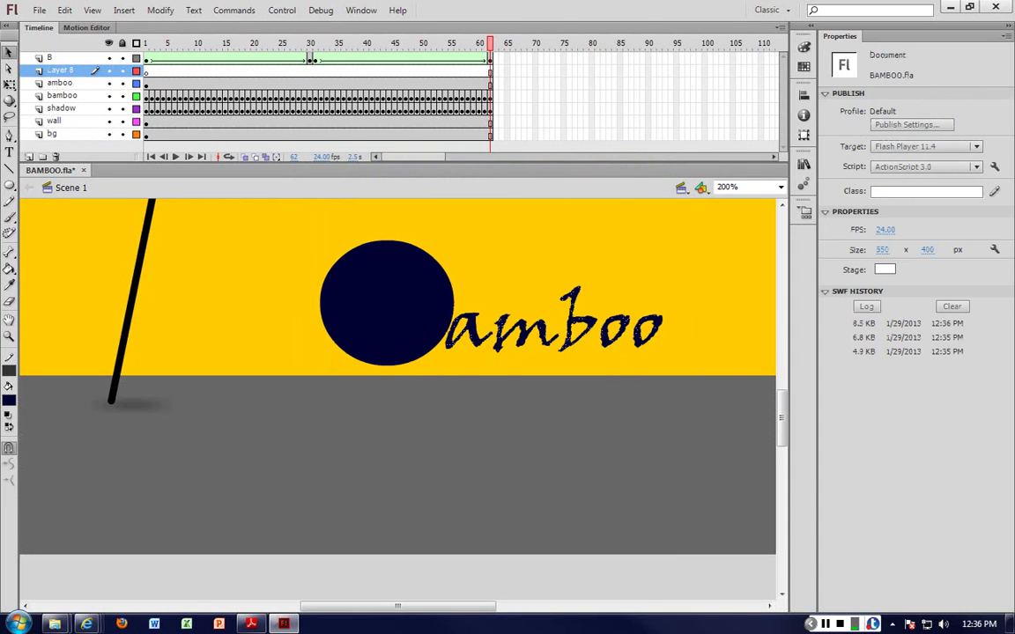
double_click(62, 72)
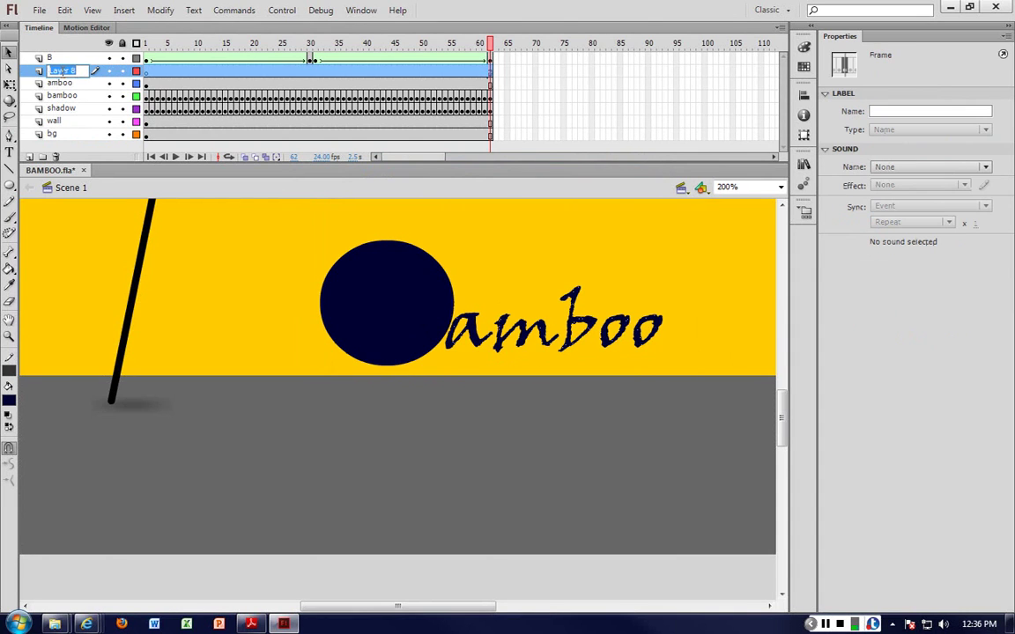
text(B-Shado)
key(Return)
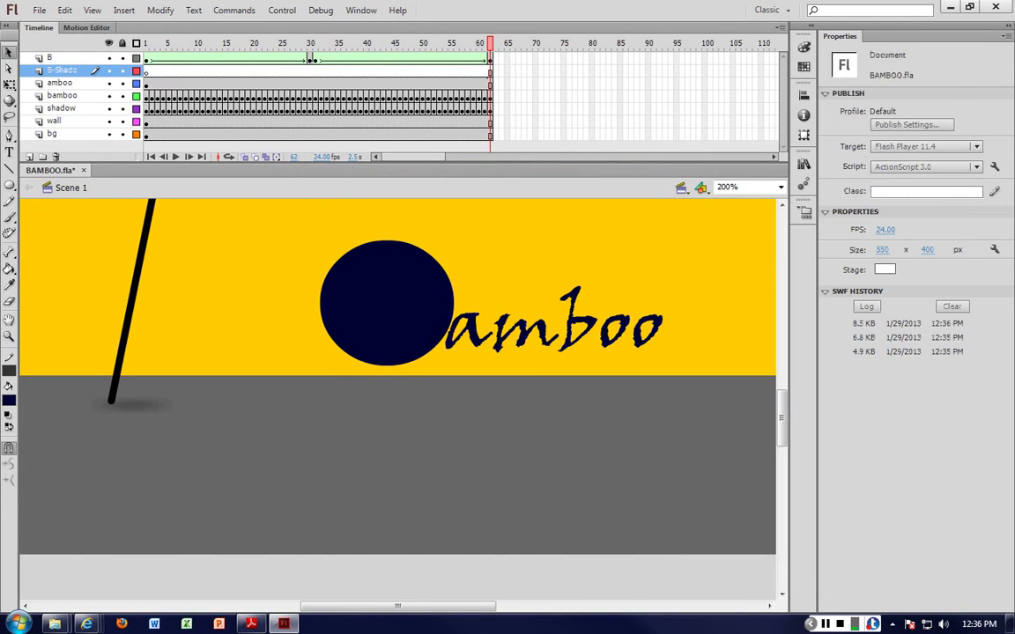
double_click(75, 70)
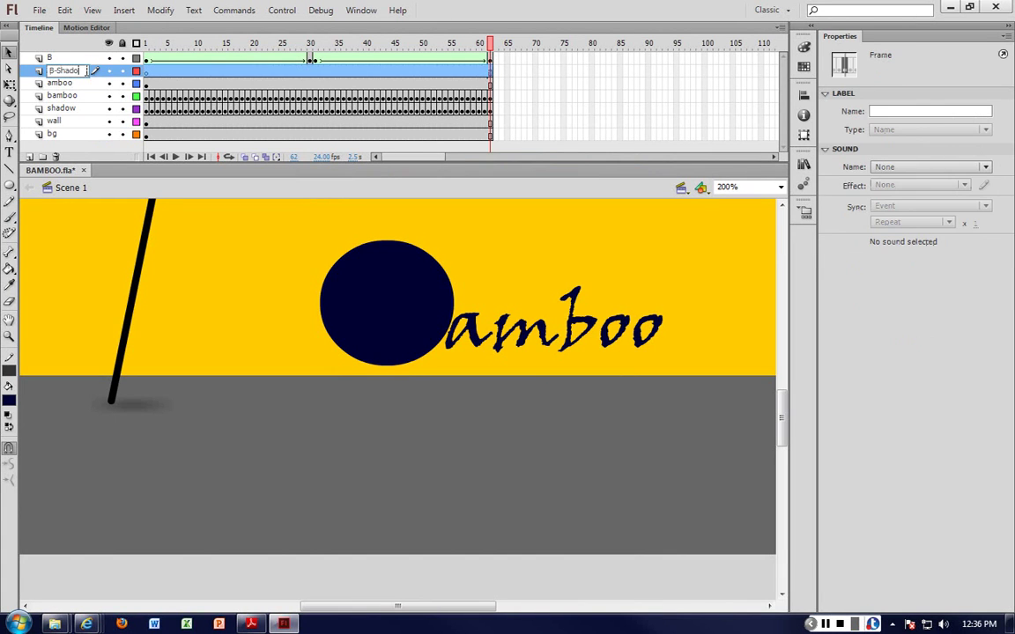
click(219, 262)
Step: At frame 15 of the B-Shadow layer, draw a dark-blue oval about 72 by 24.5 px on the floor beneath the "B" and delete its outline
click(163, 74)
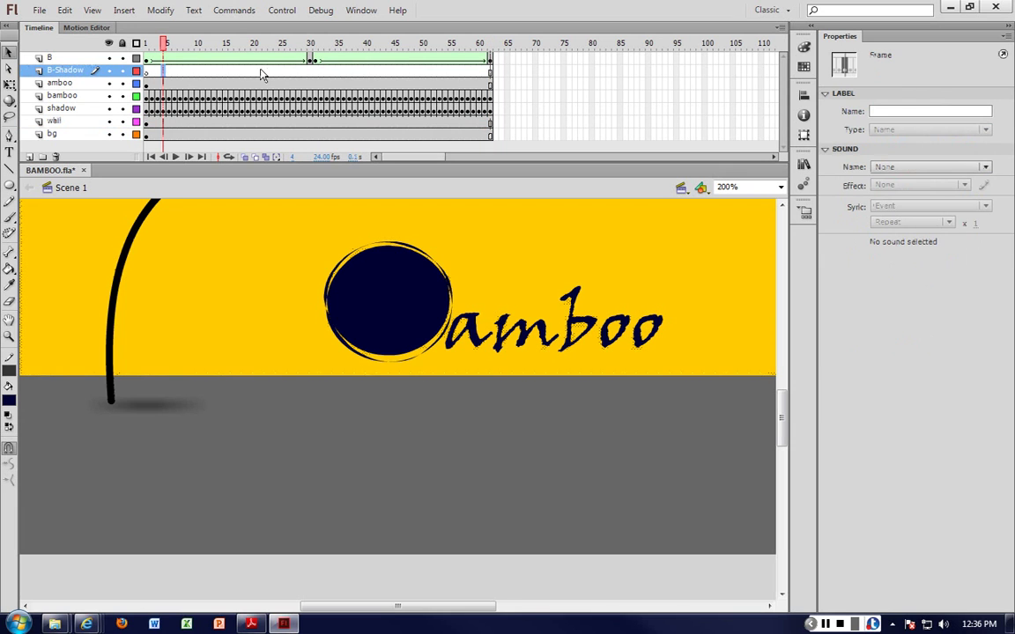
click(219, 72)
mouse_move(241, 76)
mouse_down()
mouse_move(219, 79)
mouse_move(279, 76)
mouse_move(225, 76)
mouse_up()
click(223, 74)
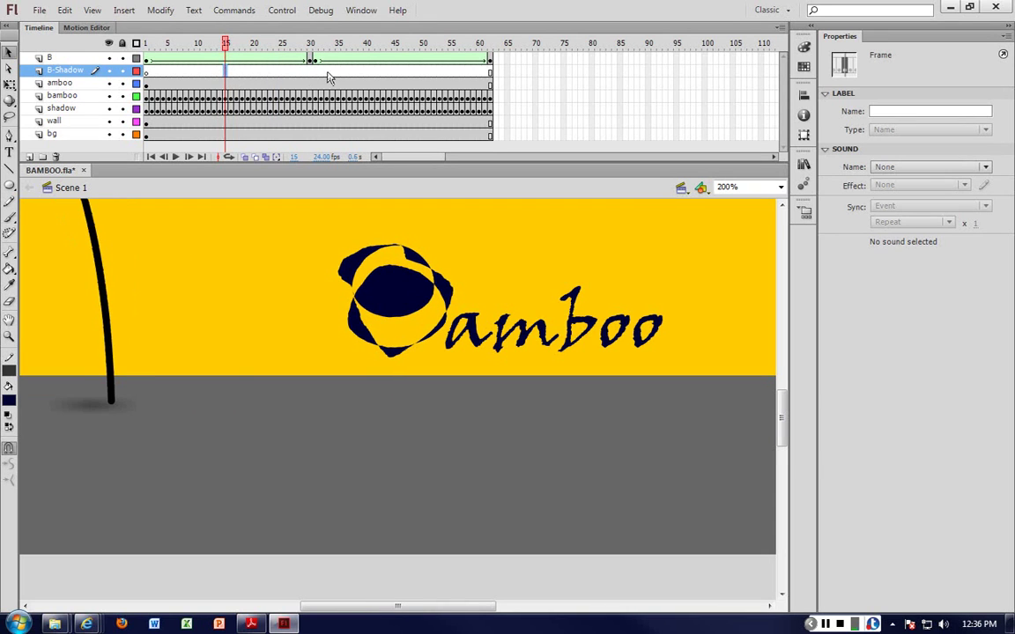
click(9, 185)
drag(344, 396, 446, 432)
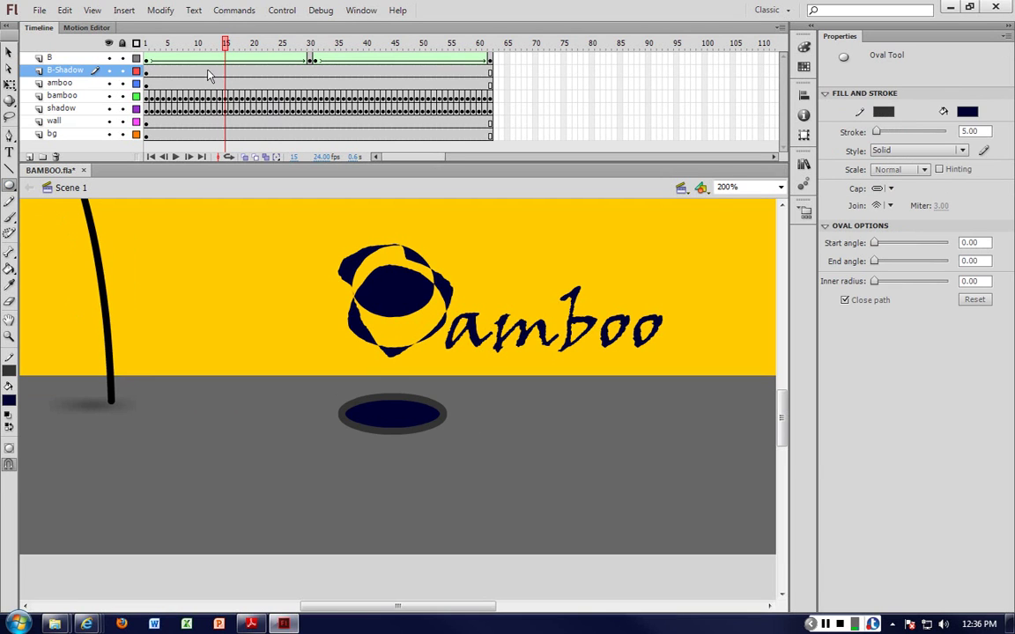
click(9, 49)
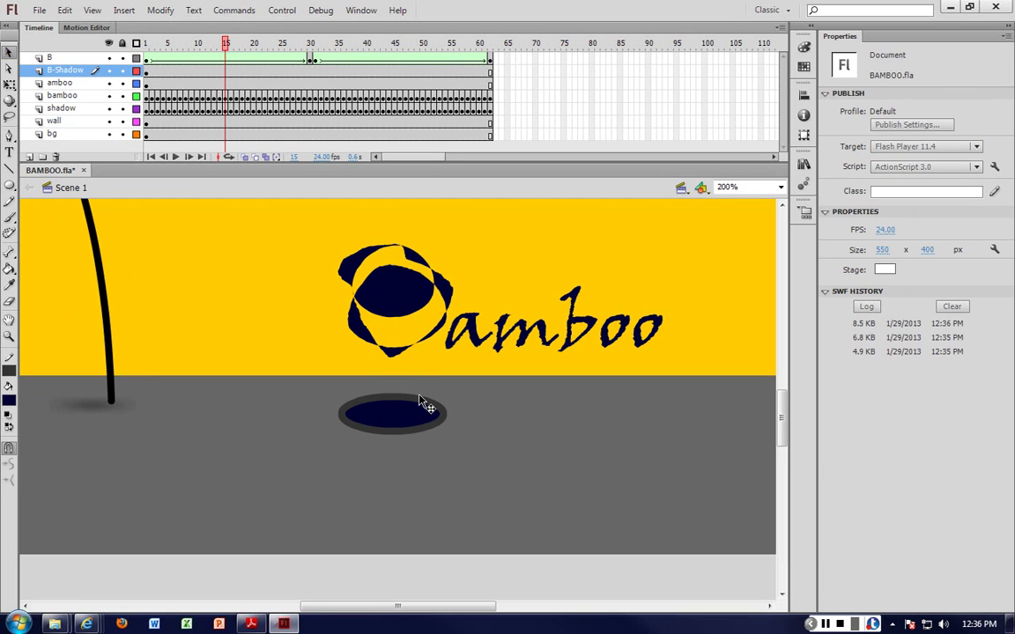
double_click(436, 414)
key(Delete)
Step: Convert the oval beneath the "B" to a movie clip symbol named "B-Shadow"
click(424, 414)
right_click(424, 412)
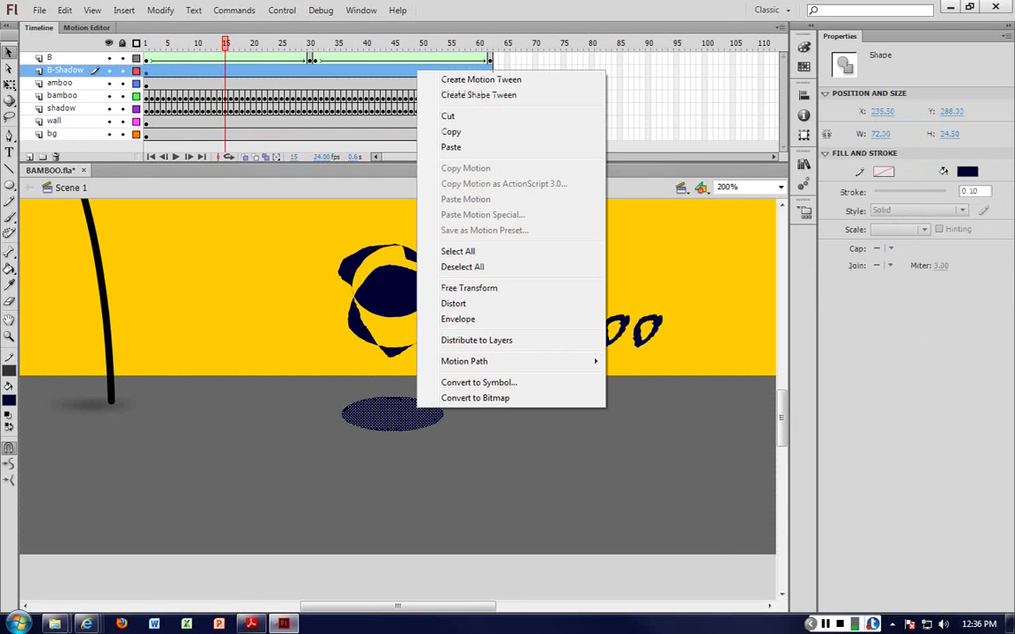
click(478, 383)
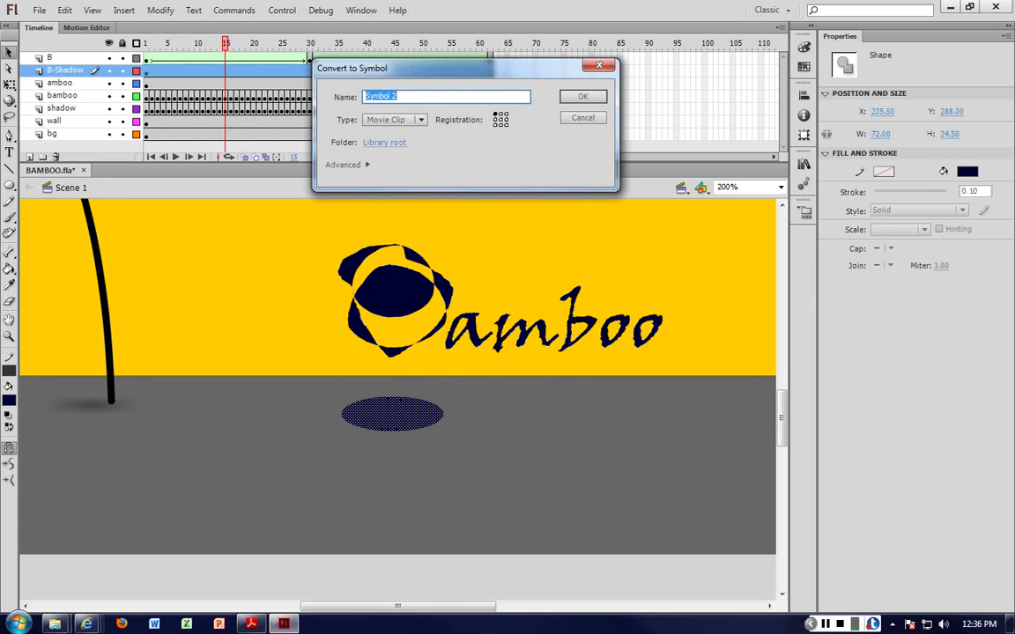
text(B-Shadow)
key(Return)
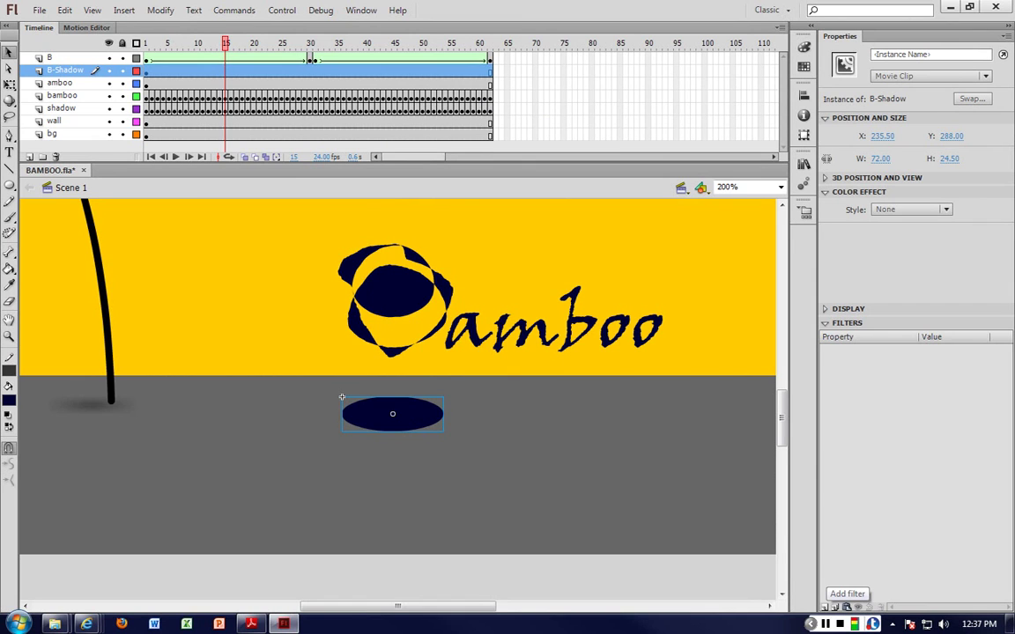
Step: Add a Blur filter to the B-Shadow clip with Blur X 63 px and Blur Y 22 px
click(826, 607)
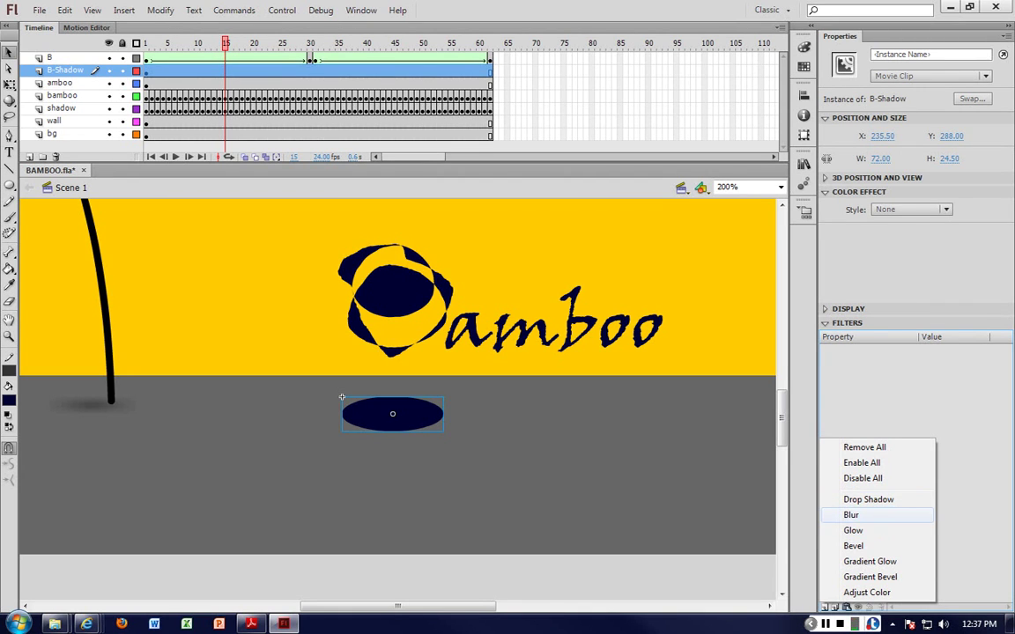
click(851, 514)
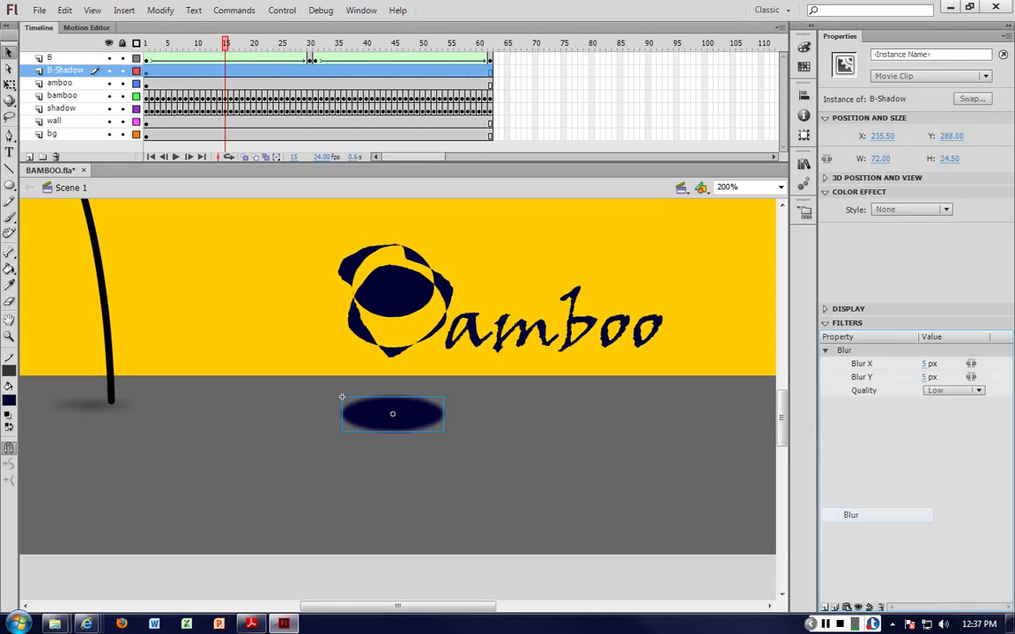
mouse_move(931, 370)
mouse_down()
mouse_move(964, 363)
mouse_move(943, 377)
mouse_up()
click(935, 364)
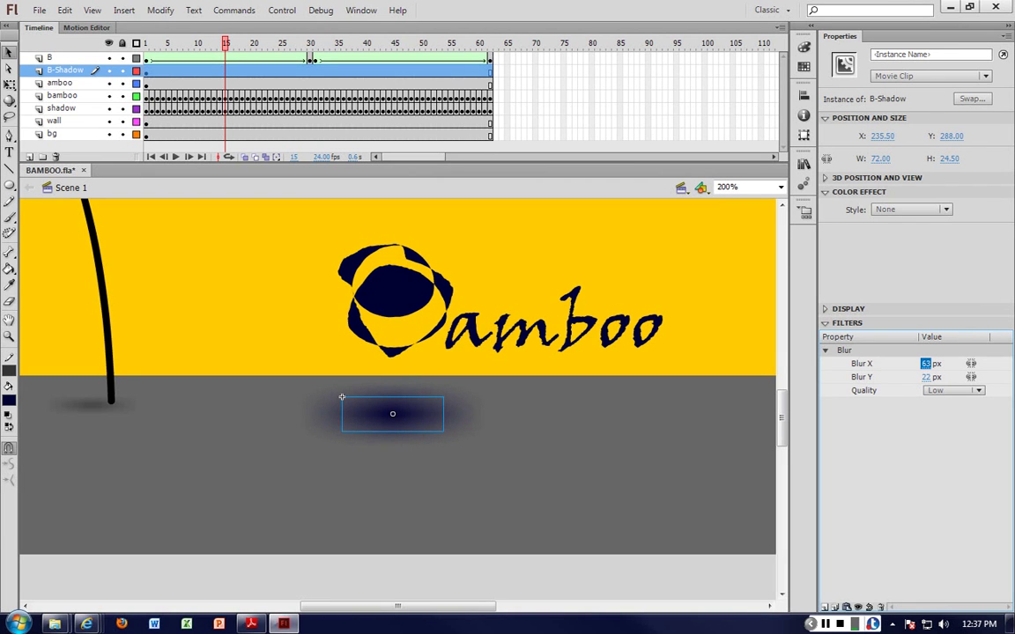
Step: Test the movie to check the blurred shadow under the "B", and close the preview
click(729, 461)
key(ctrl+Return)
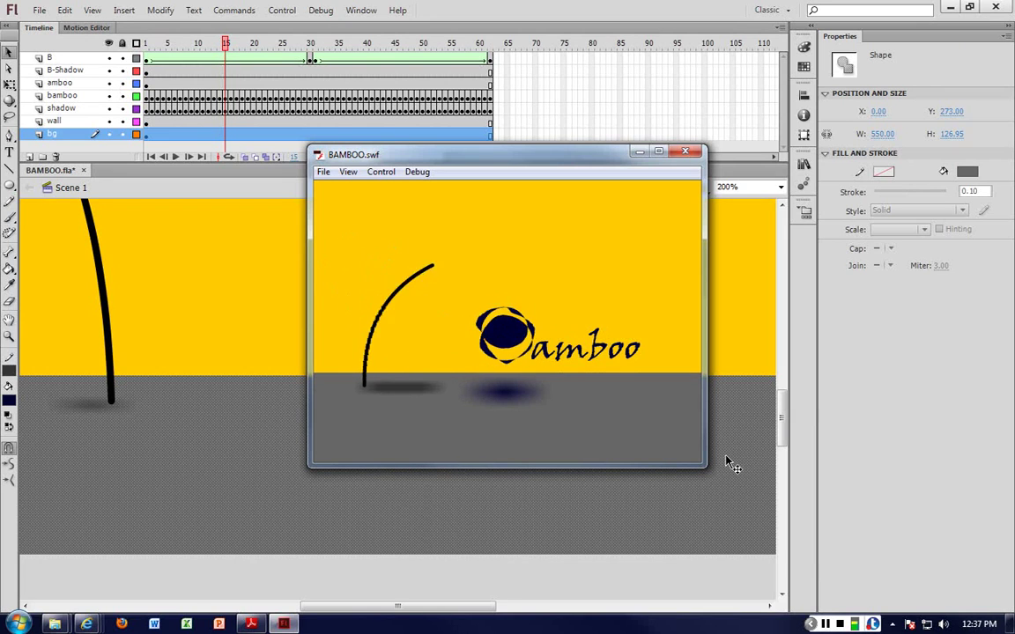
key(ctrl+w)
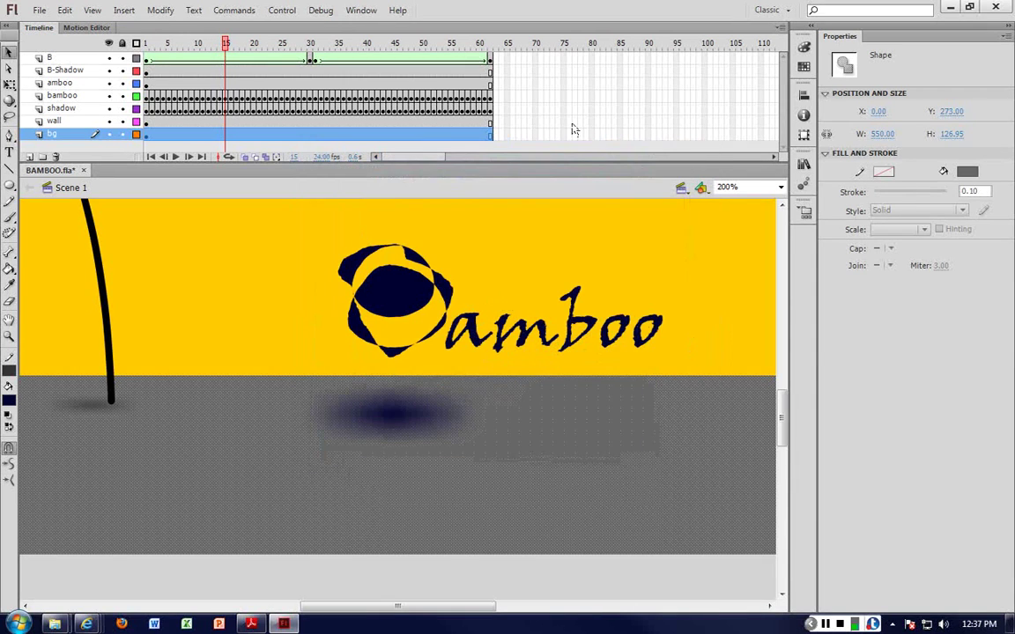
Step: Try widening the B-Shadow clip to about 179 px with Free Transform and shifting it under the title, and undo the changes
click(423, 418)
right_click(419, 418)
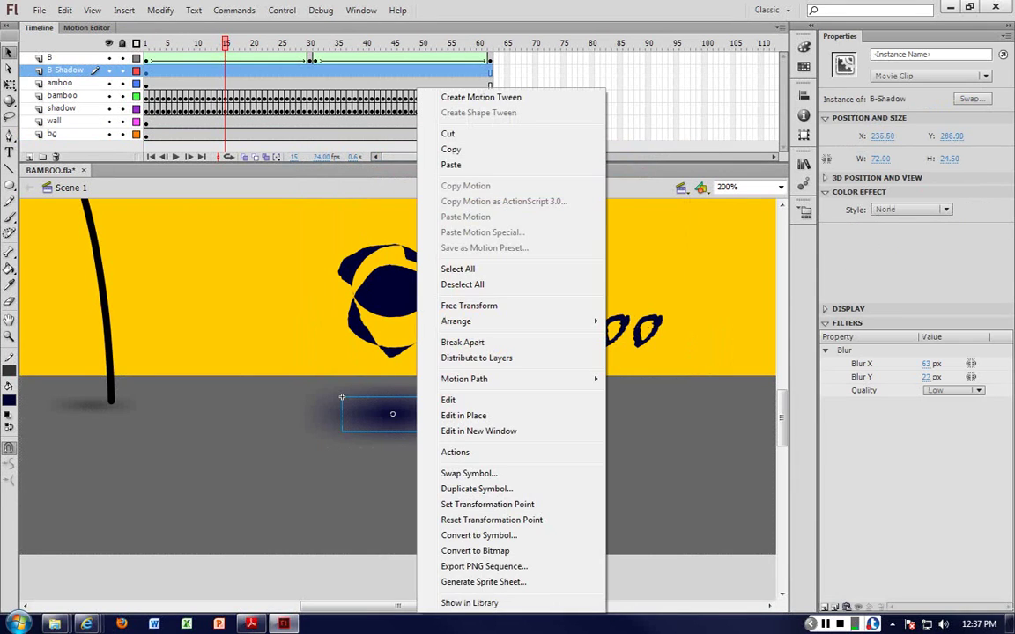
click(458, 304)
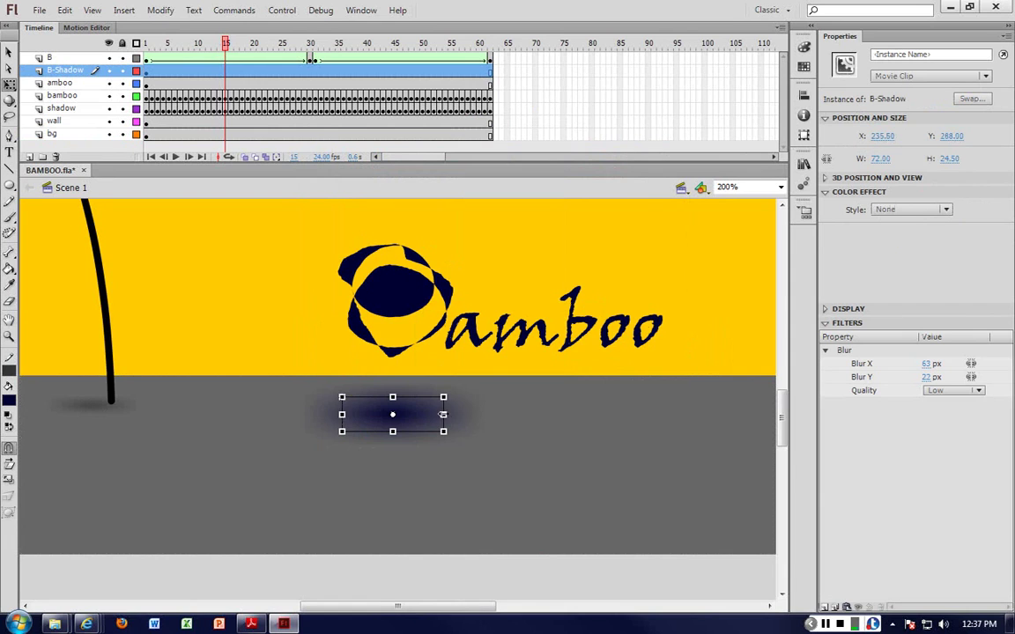
drag(443, 414, 495, 420)
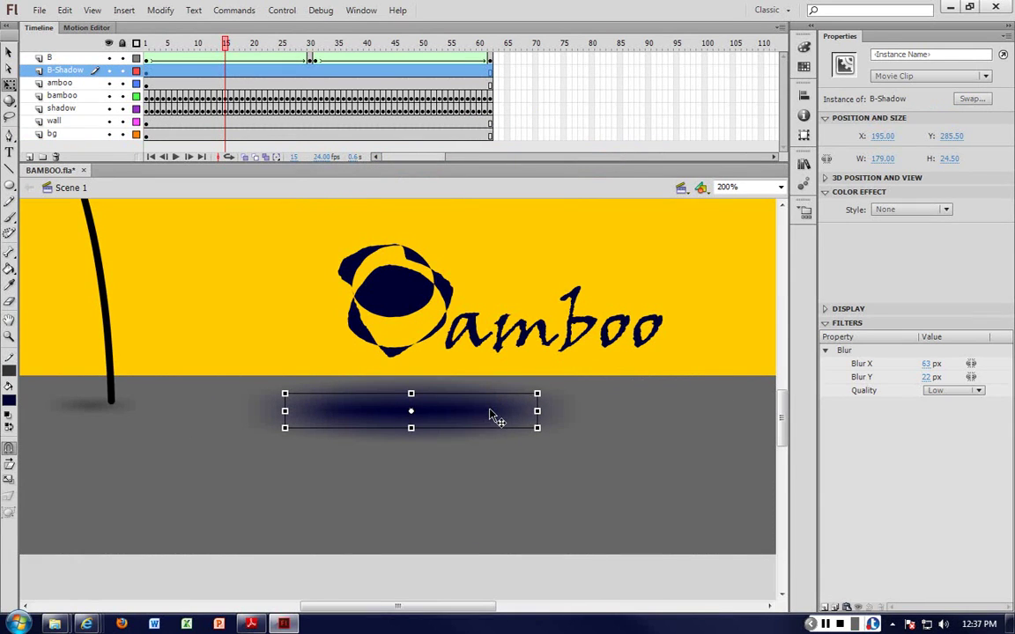
key(ctrl+z)
key(ctrl+z)
key(ctrl+z)
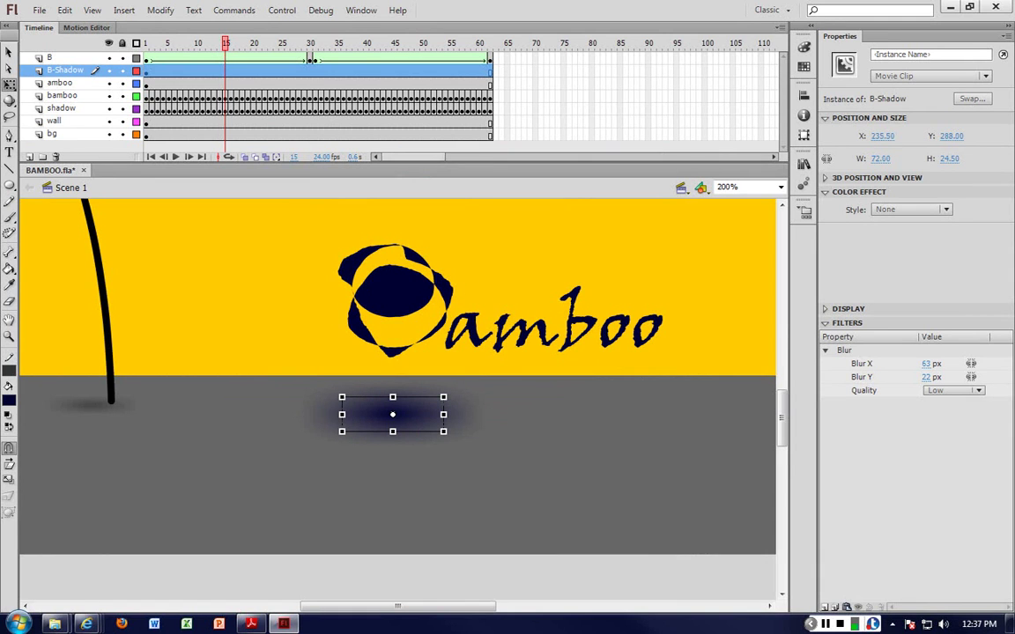
key(ctrl+z)
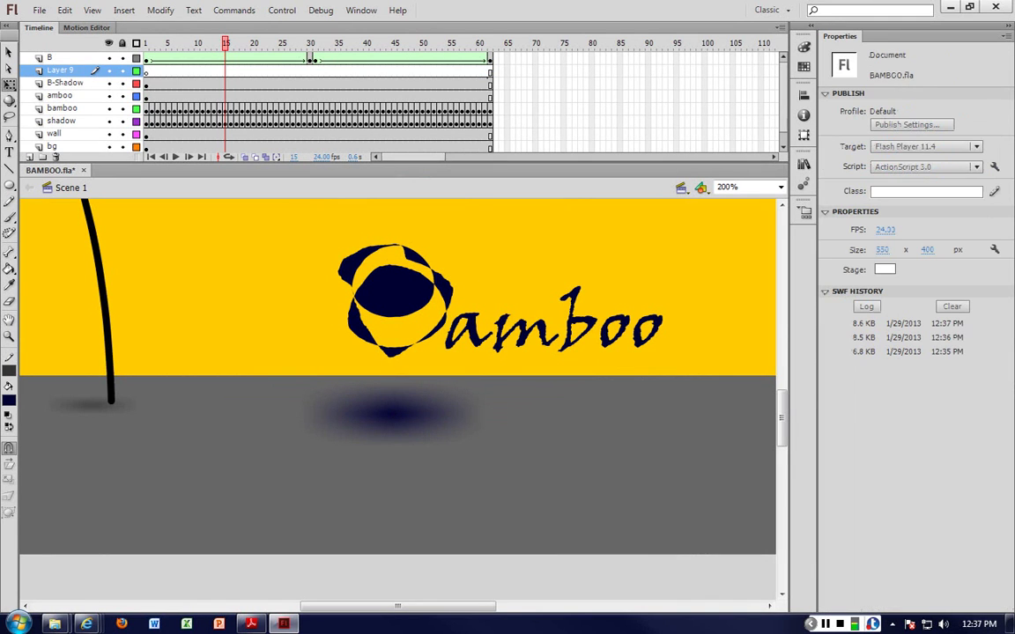
Step: Add a new layer, place it directly below the amboo layer and name it "amboo-Shadow"
drag(60, 70, 60, 95)
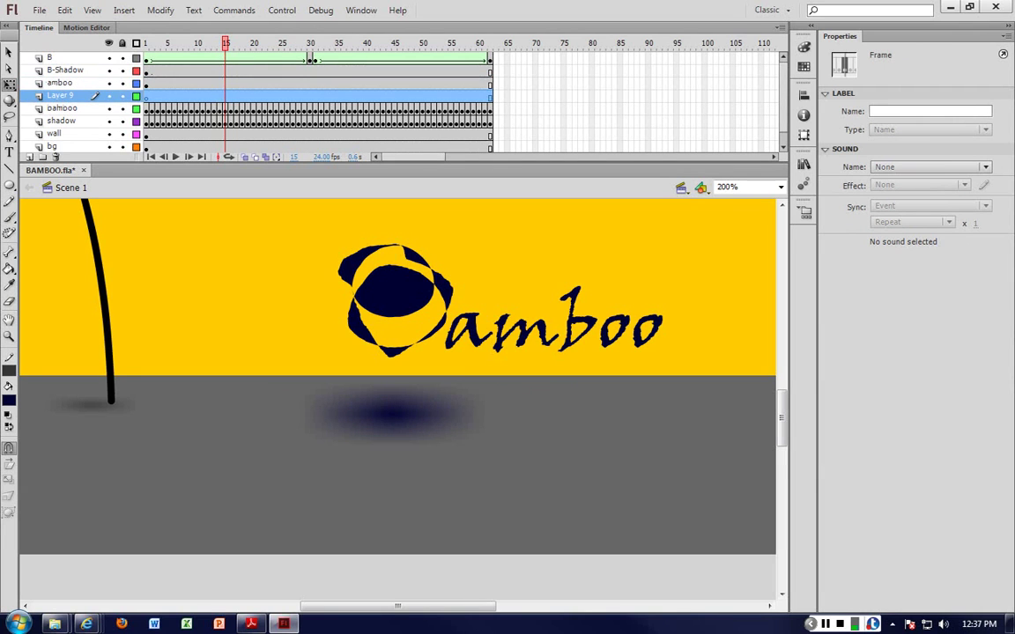
double_click(60, 96)
text(amb)
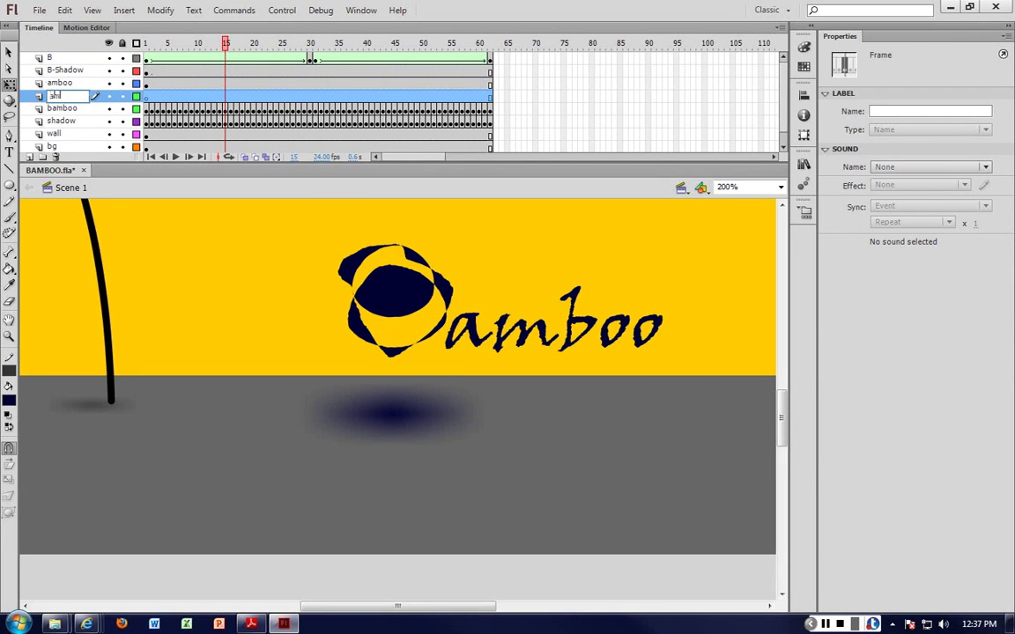
text(oo-Shadow)
key(Return)
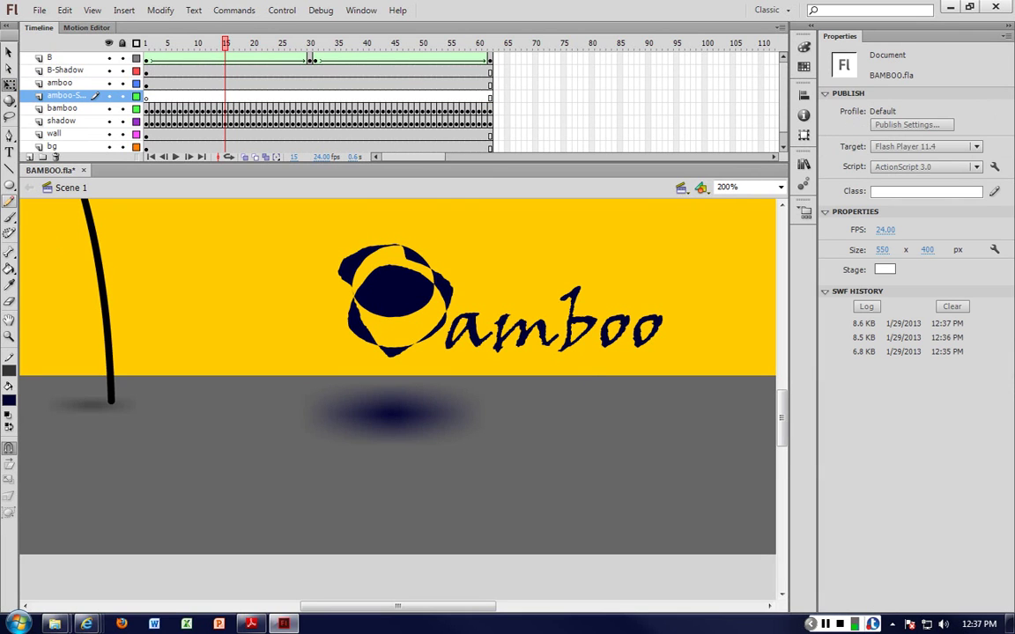
Step: Draw a flat dark-blue oval without a stroke, about 155 by 10 px, on the floor beneath "amboo" and nudge it slightly down
click(9, 184)
click(10, 368)
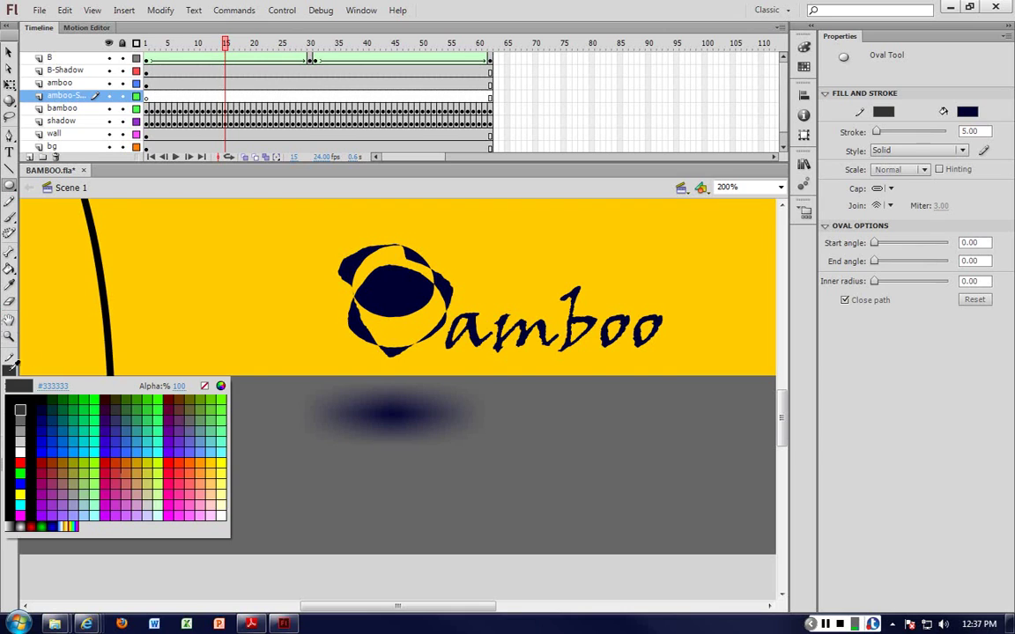
click(204, 386)
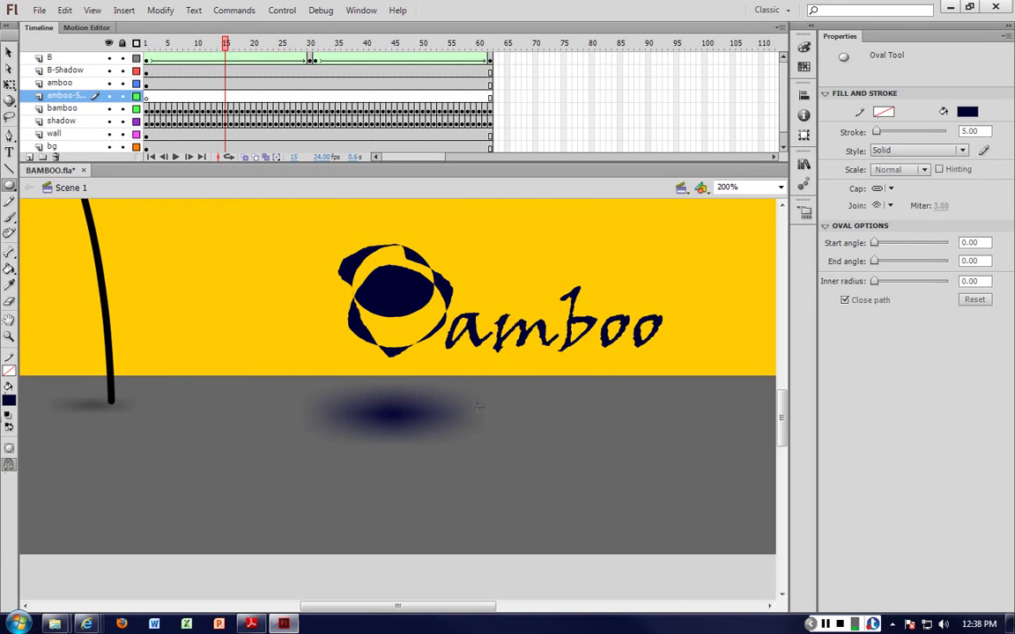
drag(439, 402, 661, 417)
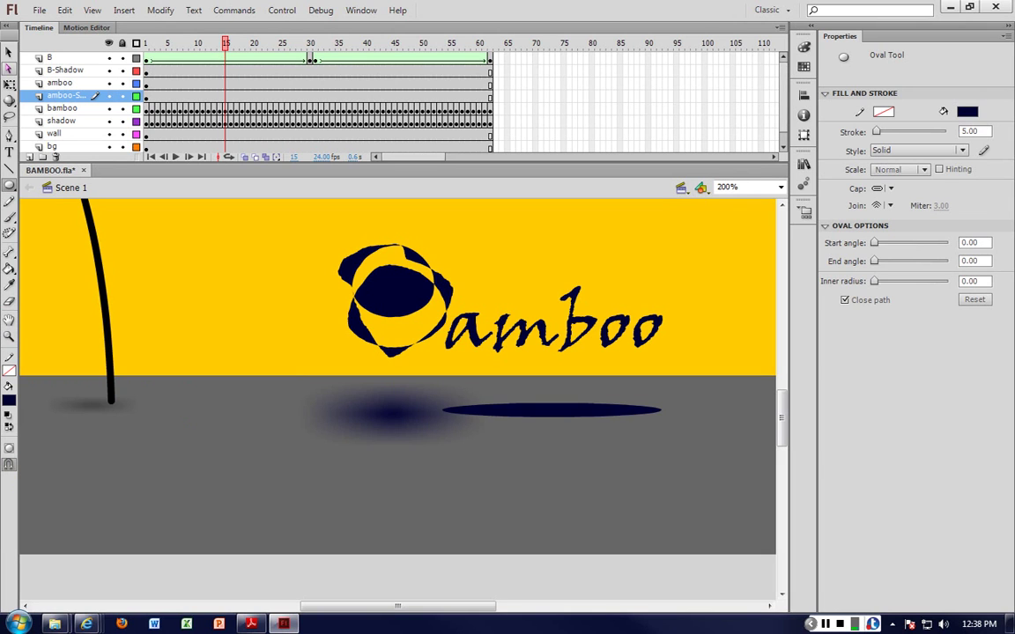
click(9, 52)
click(539, 421)
key(Down)
key(Down)
key(Down)
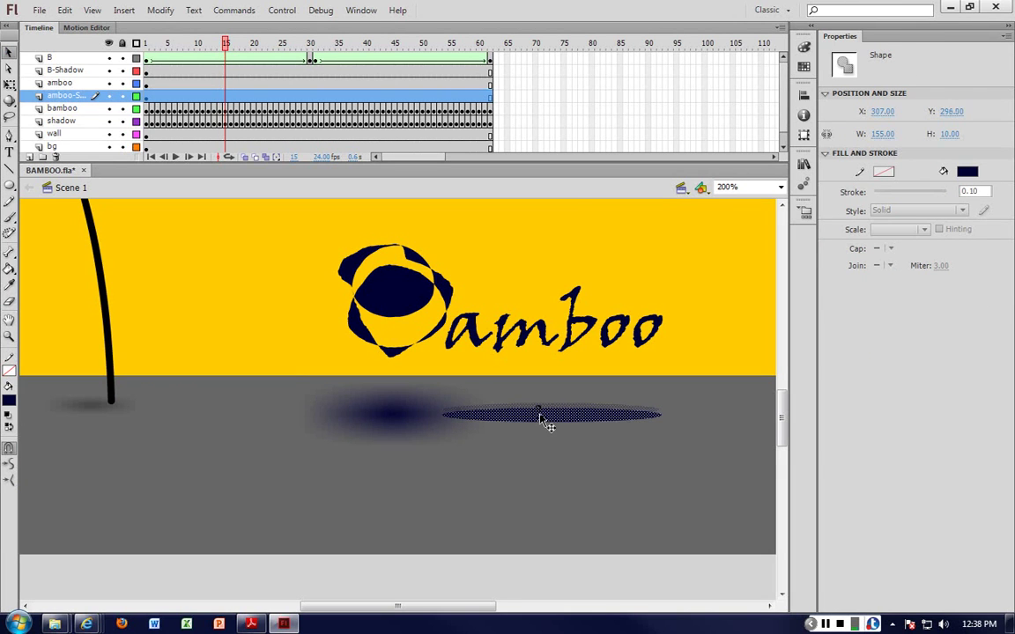
Step: Convert the flat oval beneath "amboo" to a movie clip symbol named "amboo-shdaow"
right_click(539, 414)
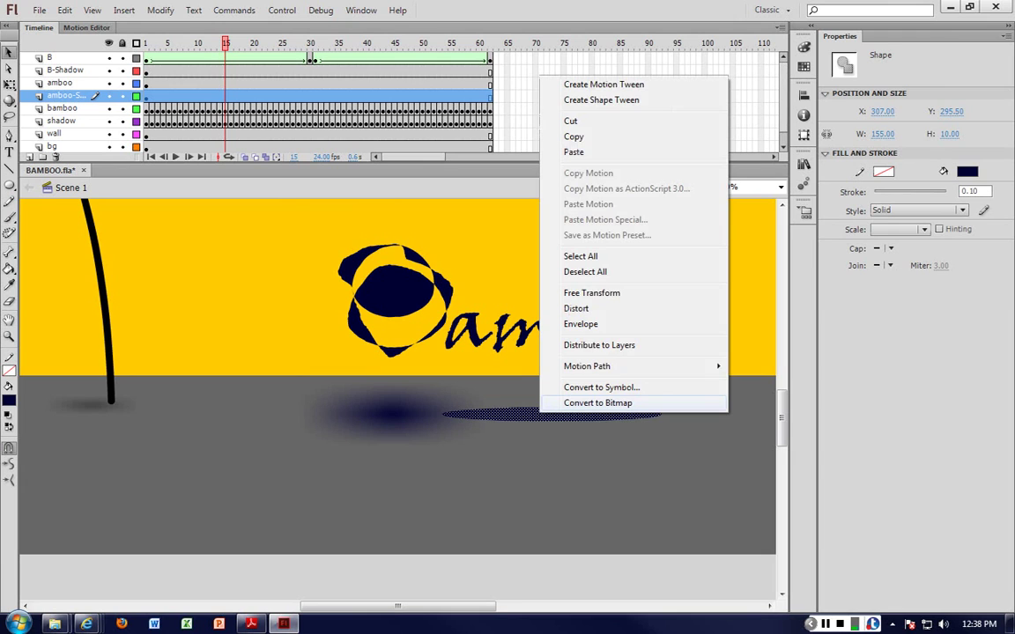
click(600, 387)
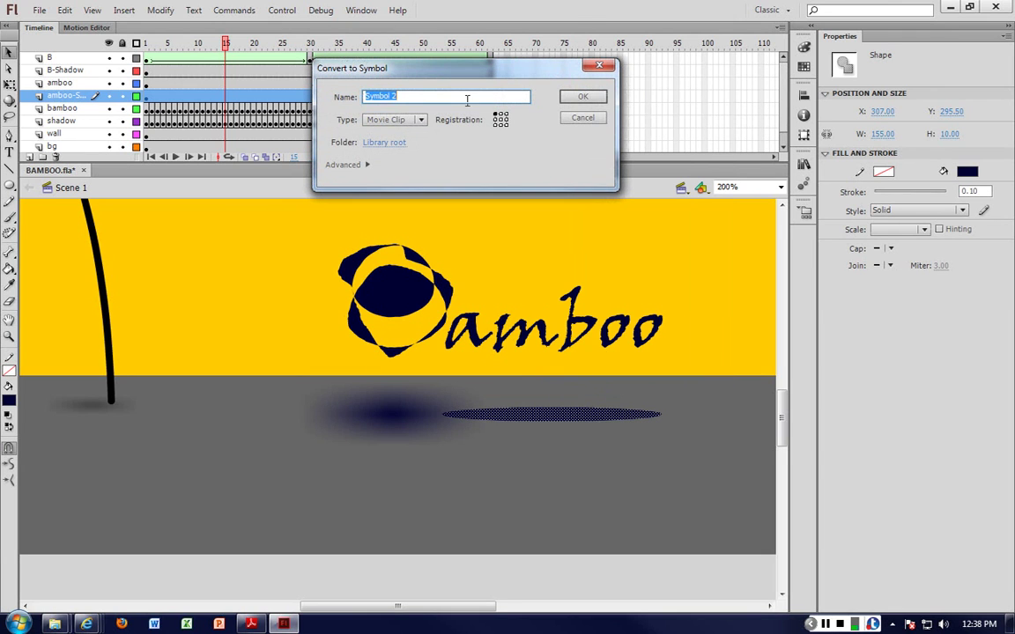
text(amboo-shdaow)
key(Return)
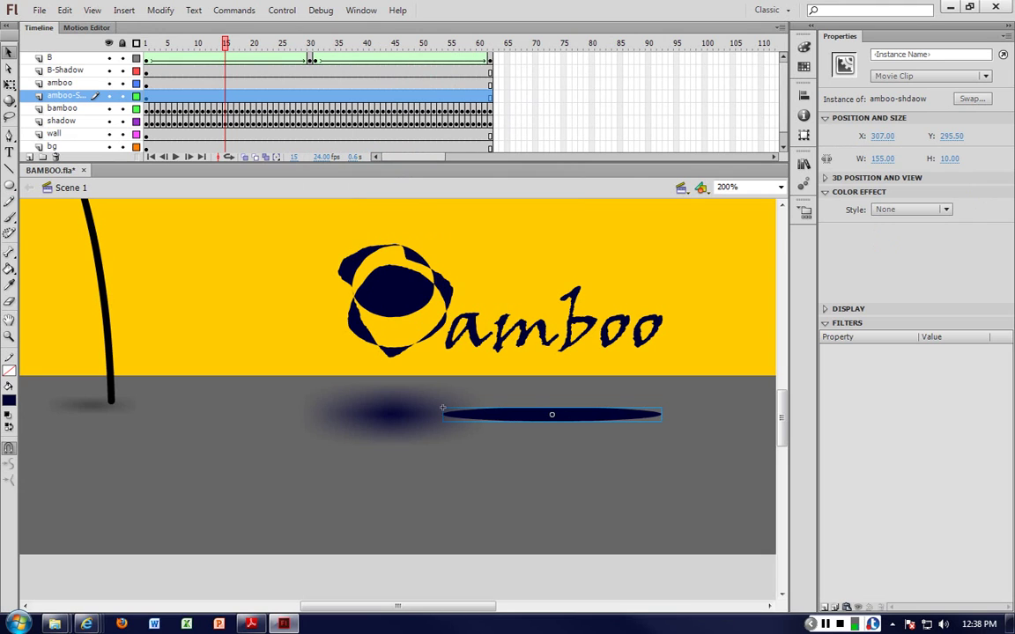
Step: Add a Blur filter to the amboo shadow clip with Blur X 48 px and Blur Y 20 px
click(826, 607)
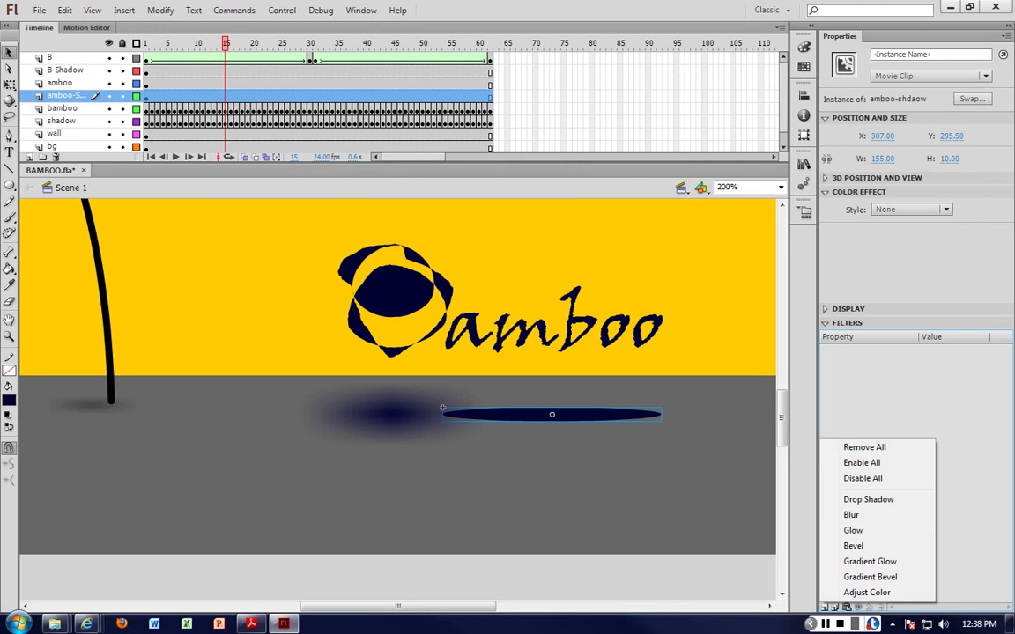
click(851, 514)
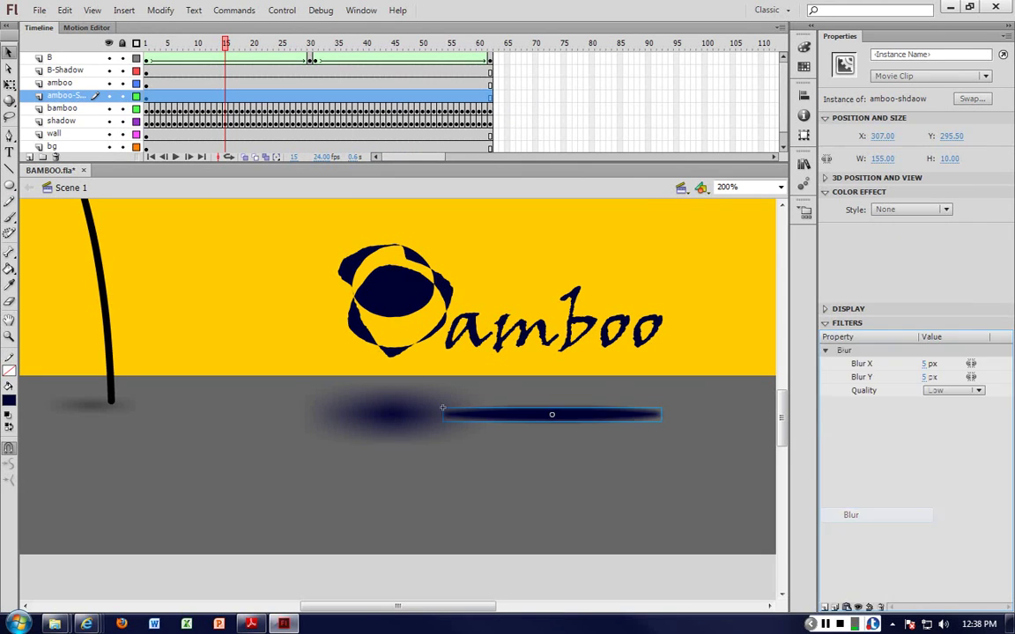
mouse_move(925, 363)
mouse_down()
mouse_move(941, 363)
mouse_move(933, 377)
mouse_move(935, 363)
mouse_up()
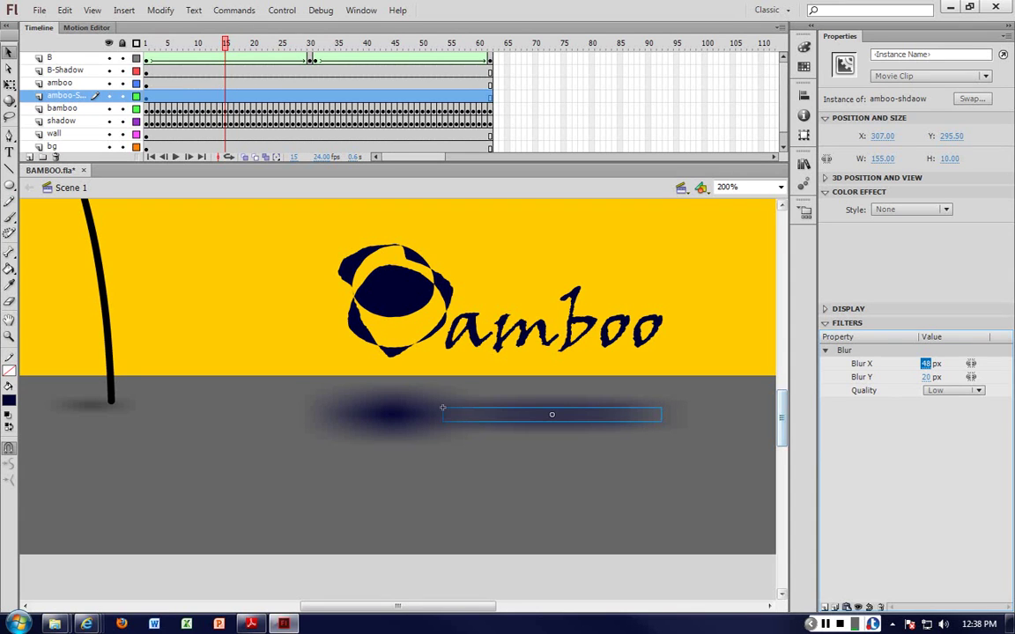
Step: Set the Blur filter quality of the amboo shadow clip to Medium
click(953, 391)
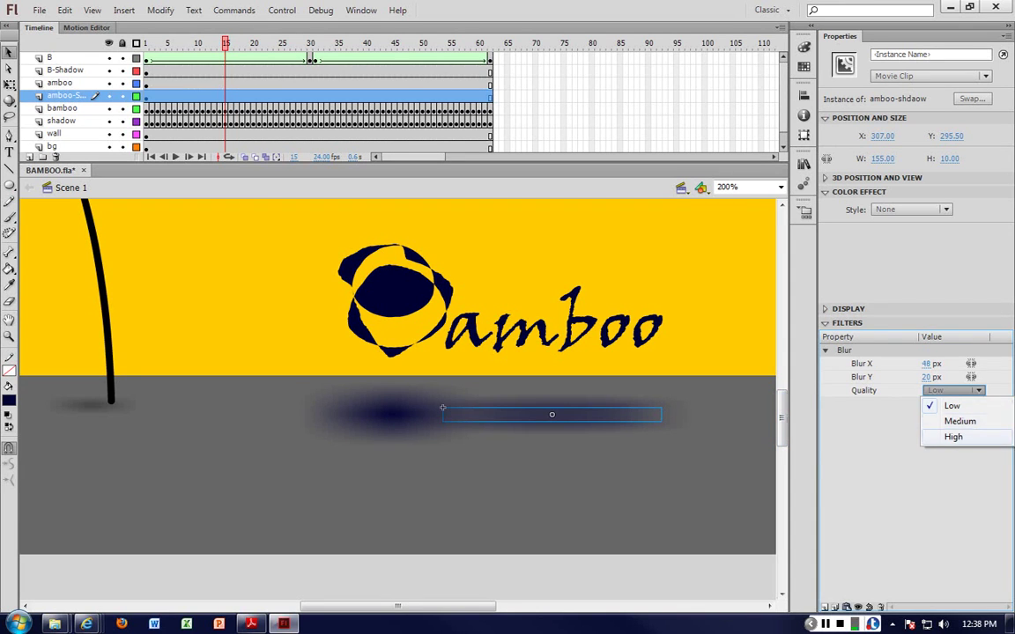
click(953, 437)
click(971, 391)
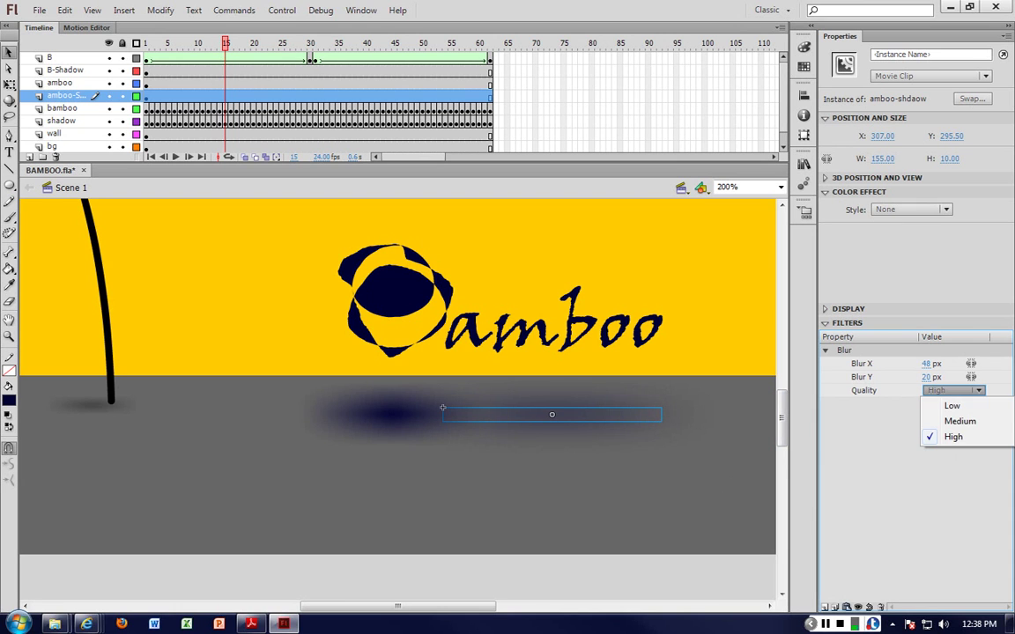
click(960, 421)
click(675, 520)
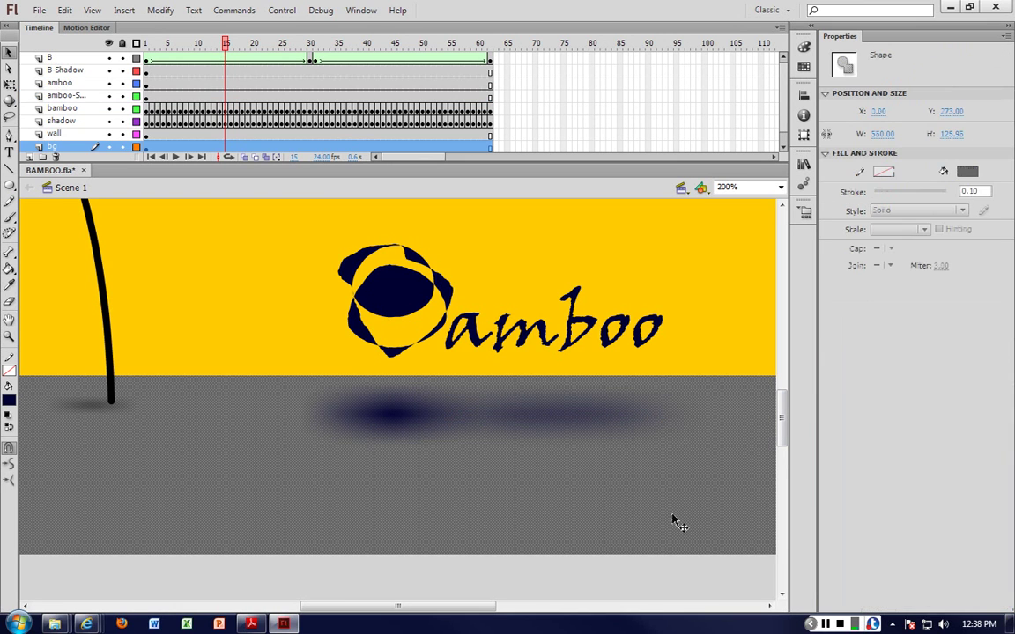
Step: Set the Blur filter quality of the B shadow clip to Medium and test the movie
click(388, 431)
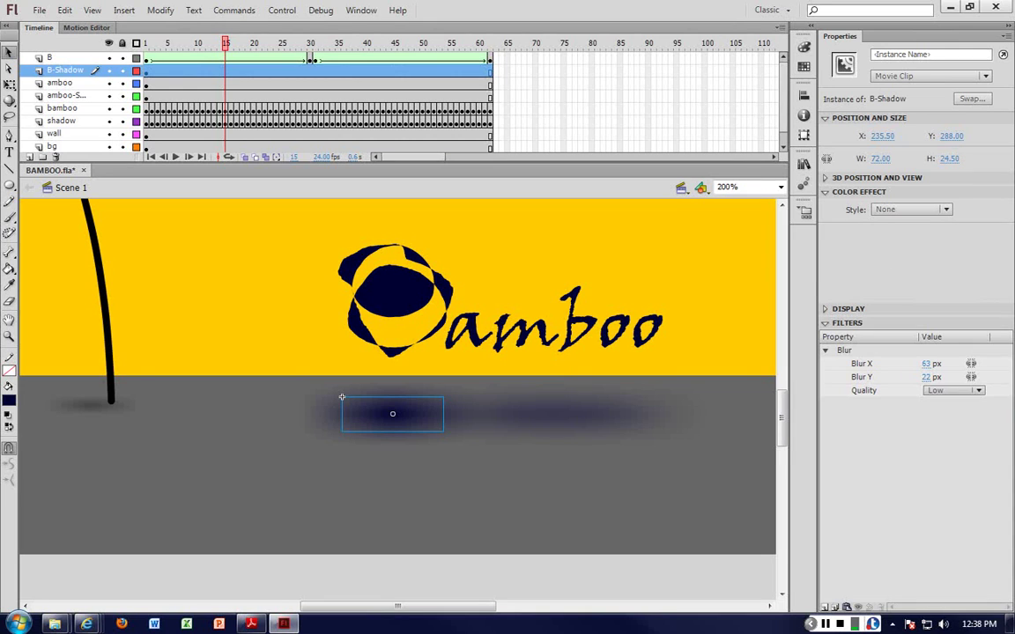
click(971, 390)
click(959, 421)
click(585, 472)
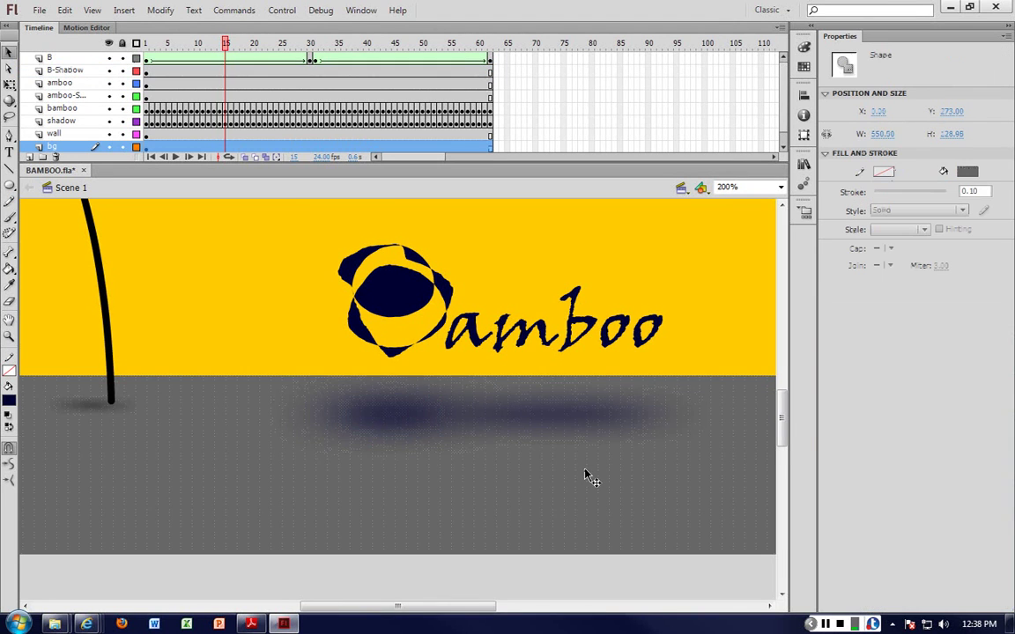
key(ctrl+Return)
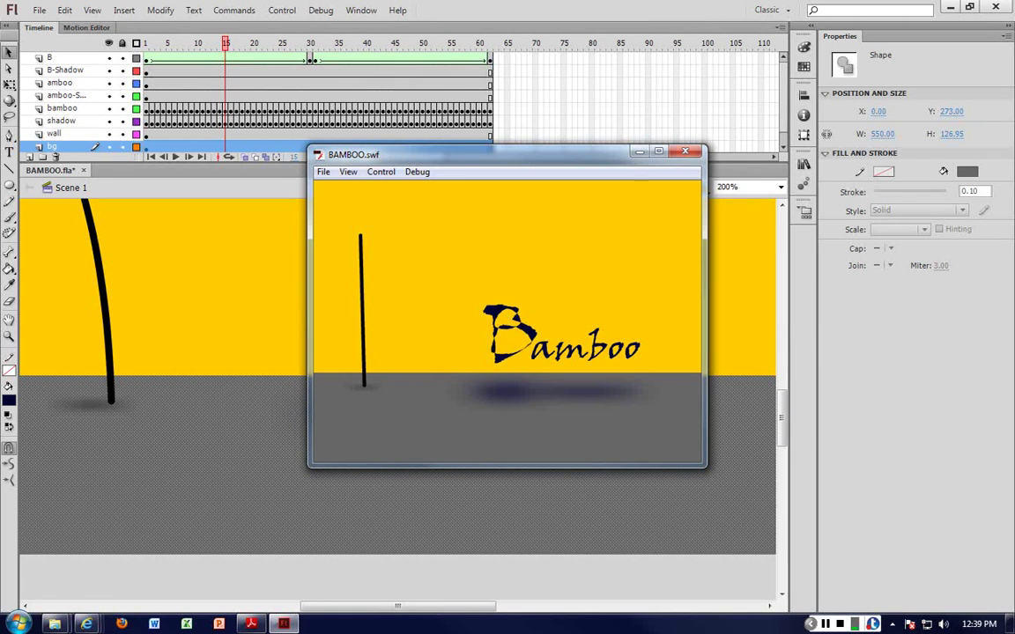
key(ctrl+w)
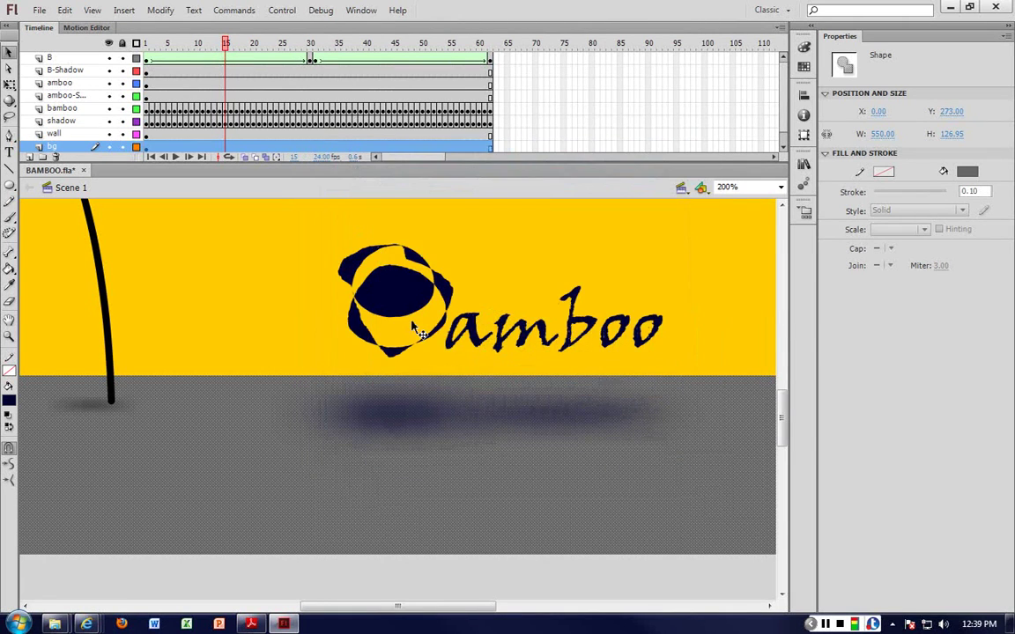
Step: Add a new layer, place it at the top of the layer stack above B and name it "Rav"
click(508, 254)
scroll(376, 429, up, 3)
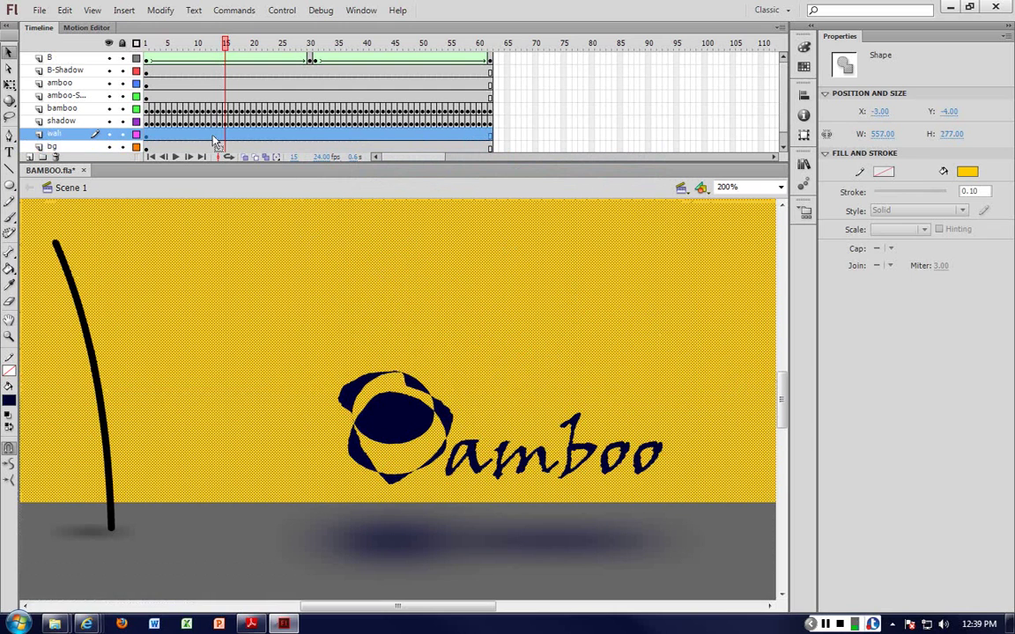
click(29, 157)
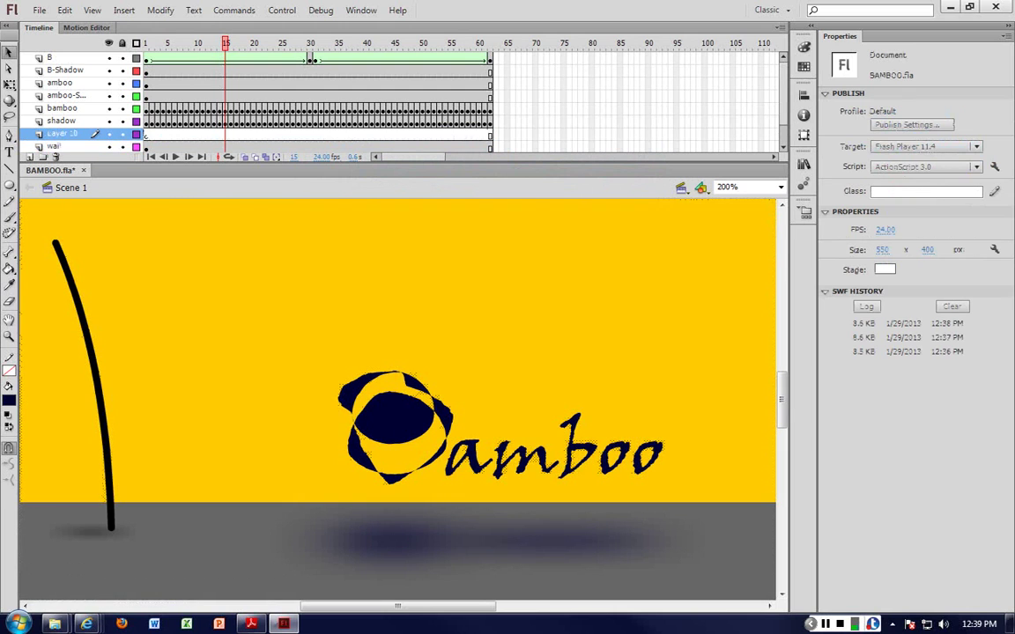
drag(62, 133, 62, 53)
double_click(53, 57)
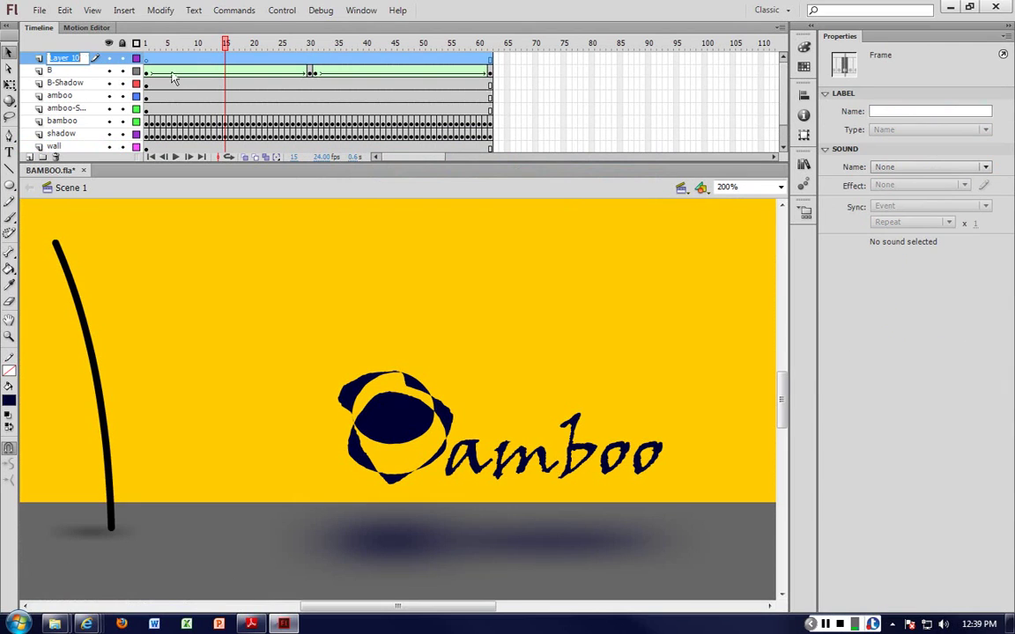
text(Fav)
key(Return)
Step: Add the static text "Rav" in dark-blue 72 pt Viner Hand ITC on the yellow wall above the Bamboo title
scroll(408, 254, up, 5)
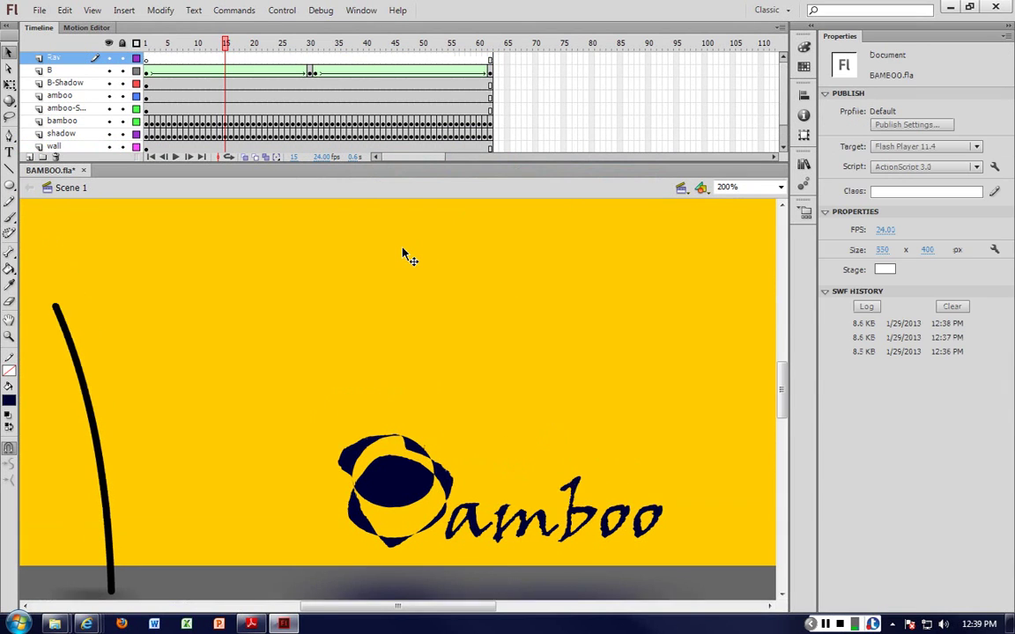
key(ctrl+1)
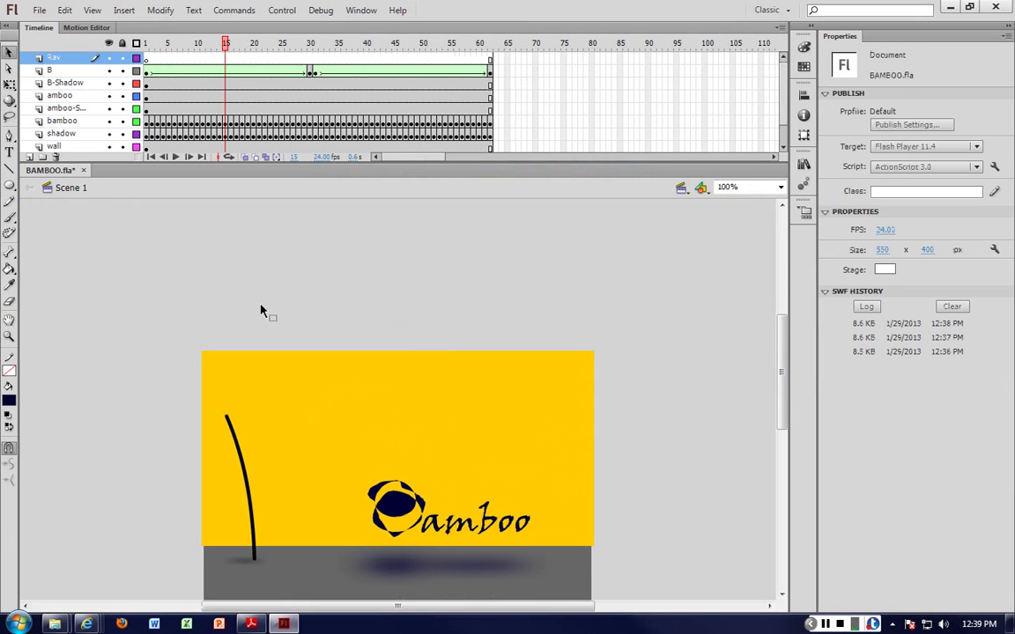
click(9, 152)
click(356, 398)
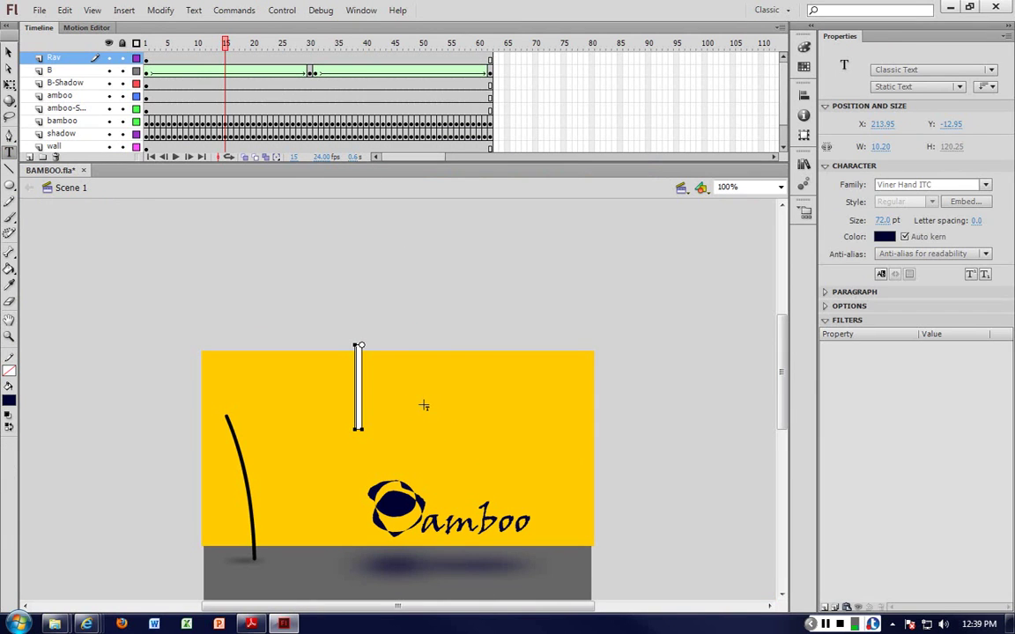
text(Rav)
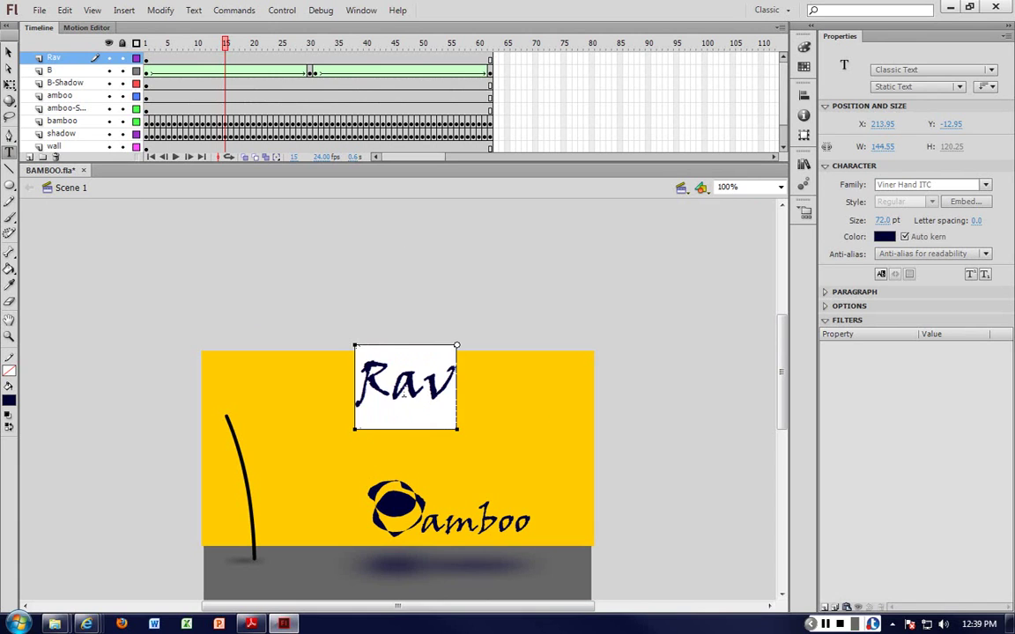
Step: Try the SWScrpc font on the "Rav" text
drag(359, 362, 541, 372)
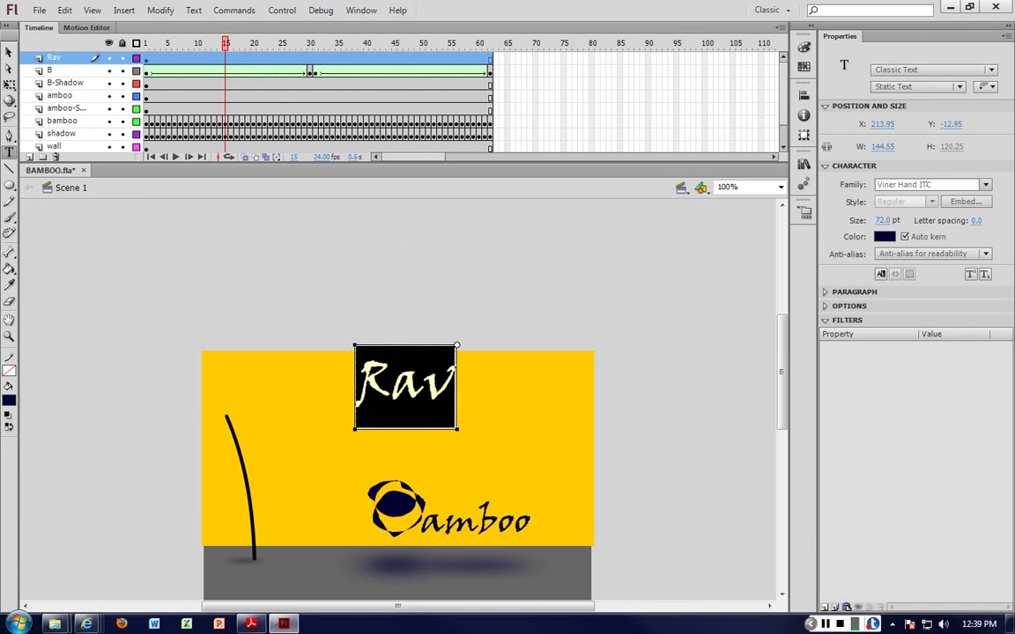
click(985, 184)
scroll(872, 396, down, 4)
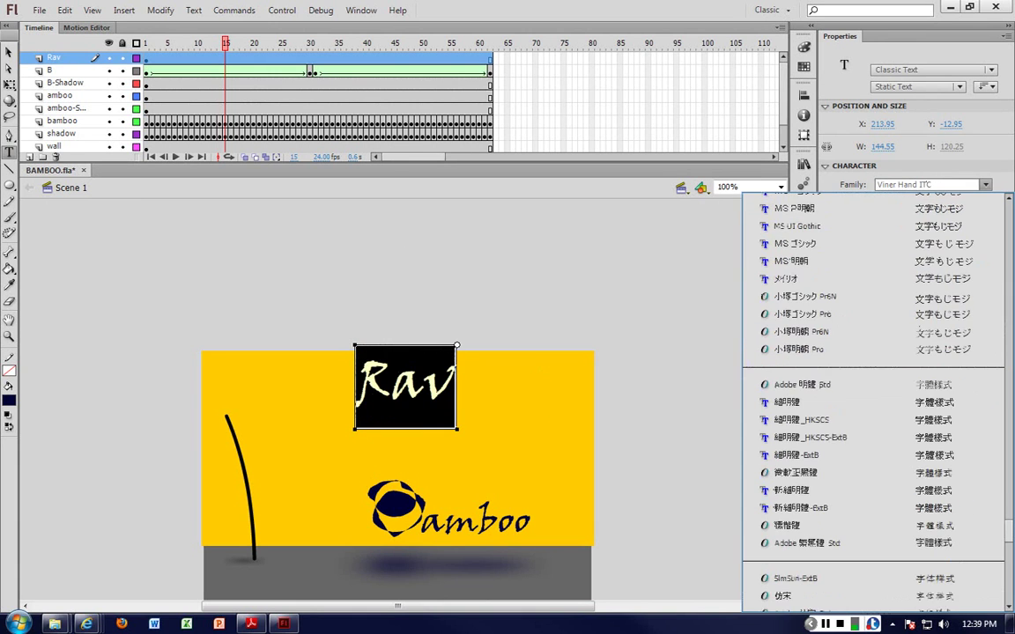
scroll(919, 333, up, 8)
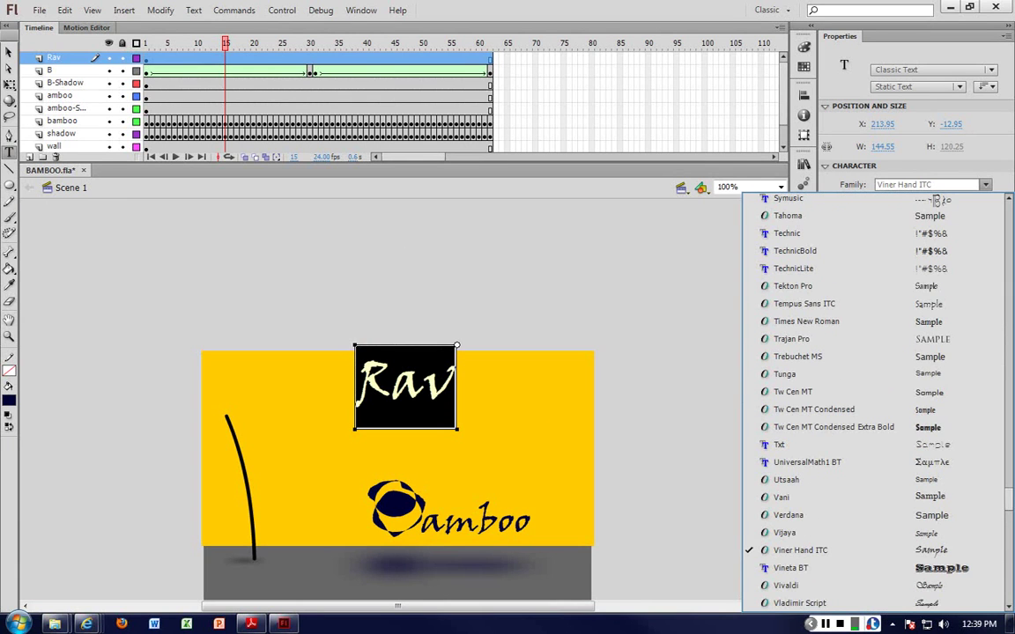
scroll(872, 397, up, 1)
scroll(872, 335, up, 3)
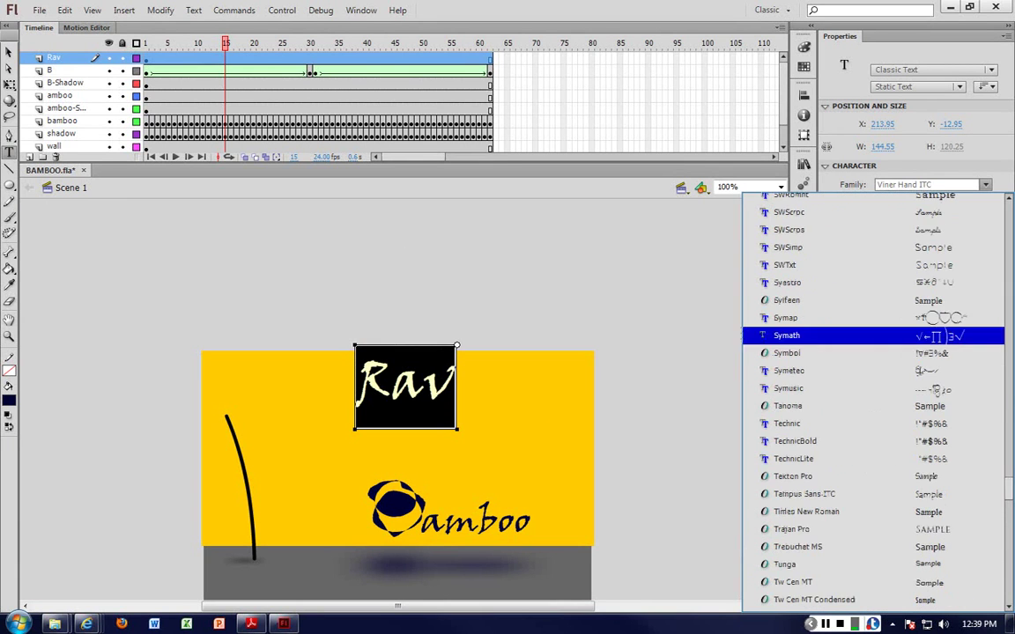
click(872, 211)
key(Escape)
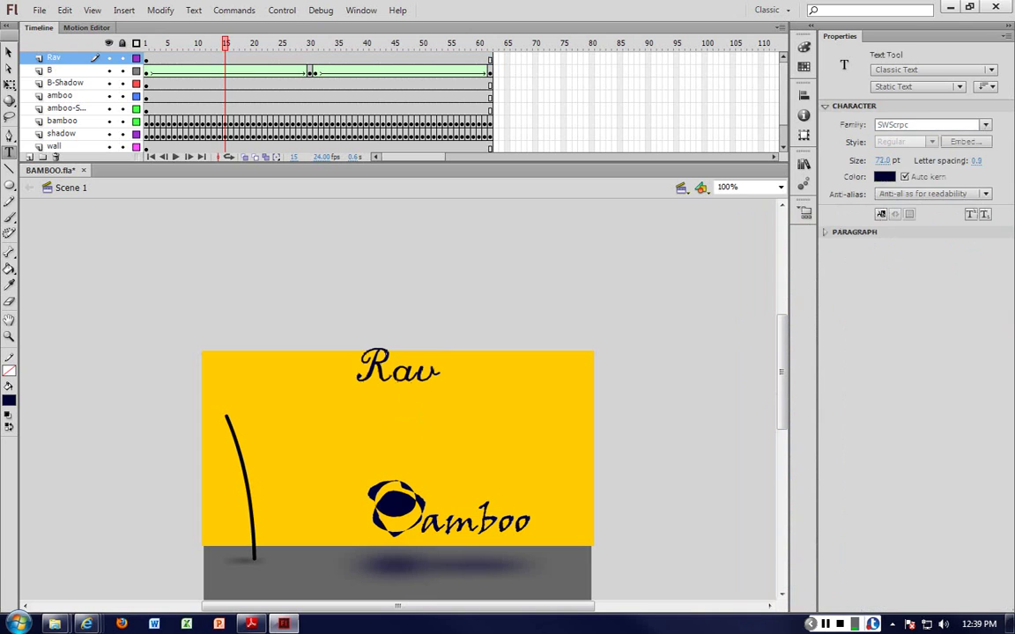
Step: Move the "Rav" text to about X 268, Y 15 on the yellow wall
key(v)
drag(421, 386, 458, 404)
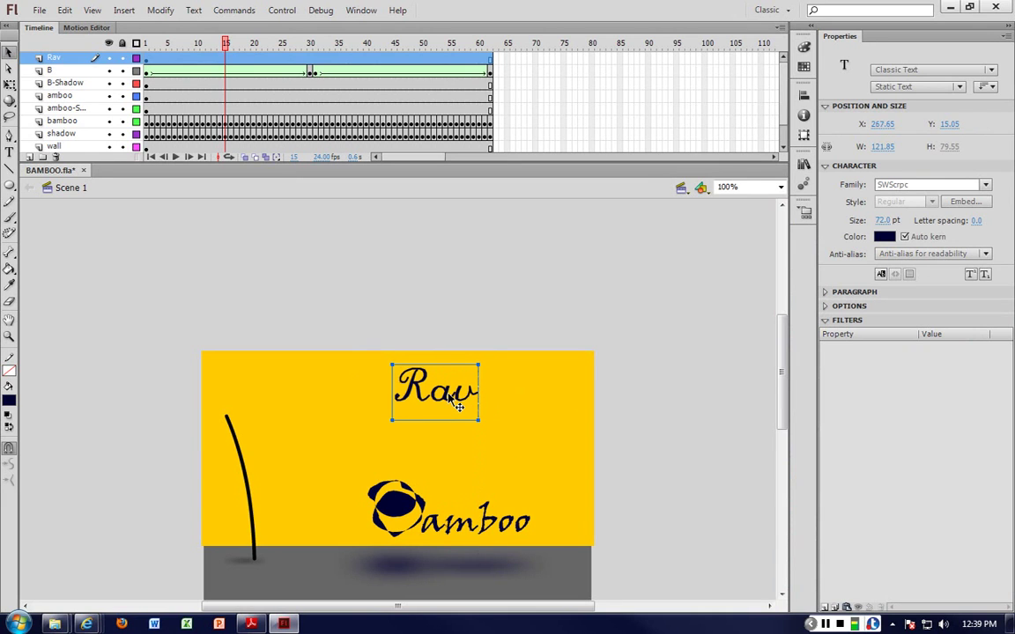
click(459, 404)
click(554, 286)
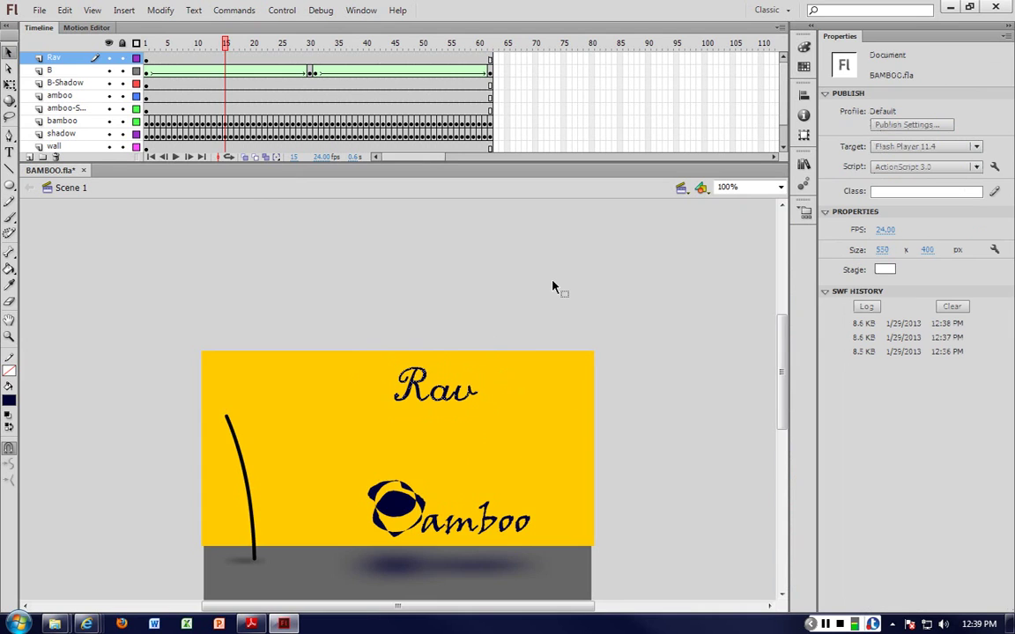
Step: Change the font of the "Rav" text to the outlined Swis721 BlkOul BT
key(ctrl+4)
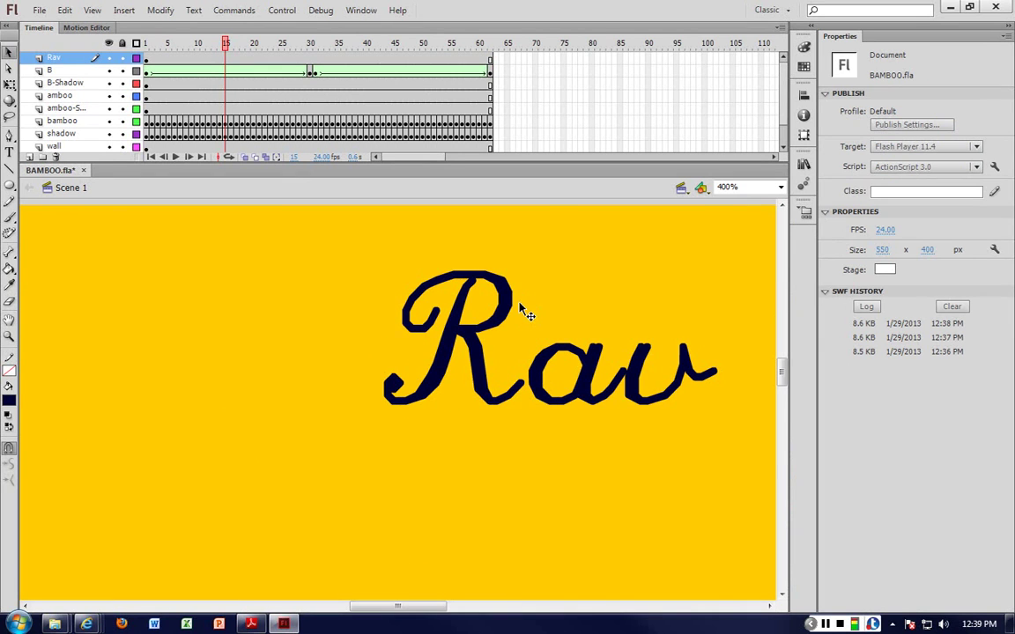
click(577, 313)
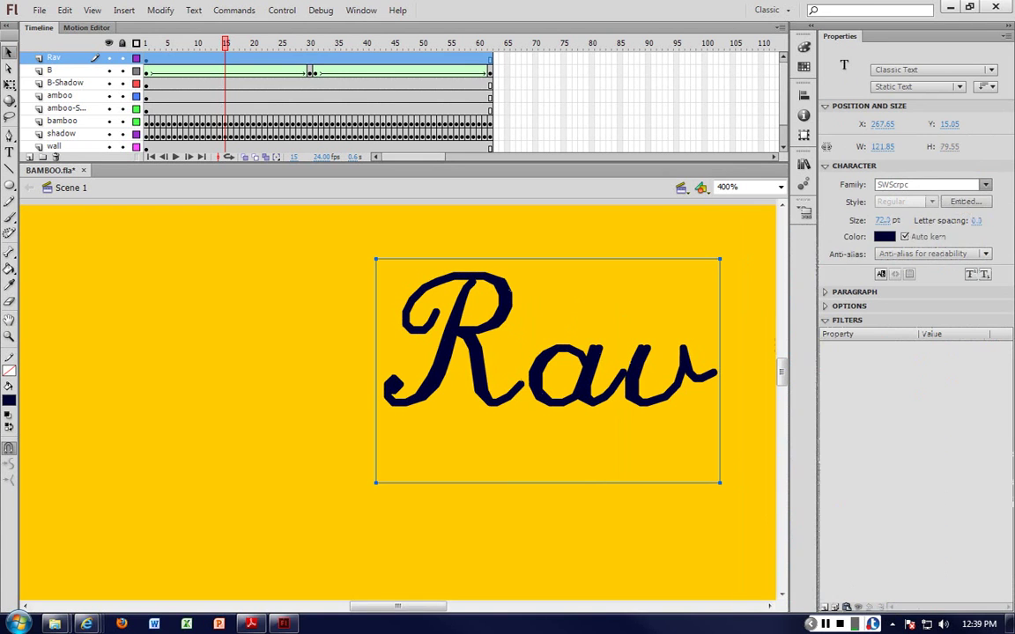
click(985, 185)
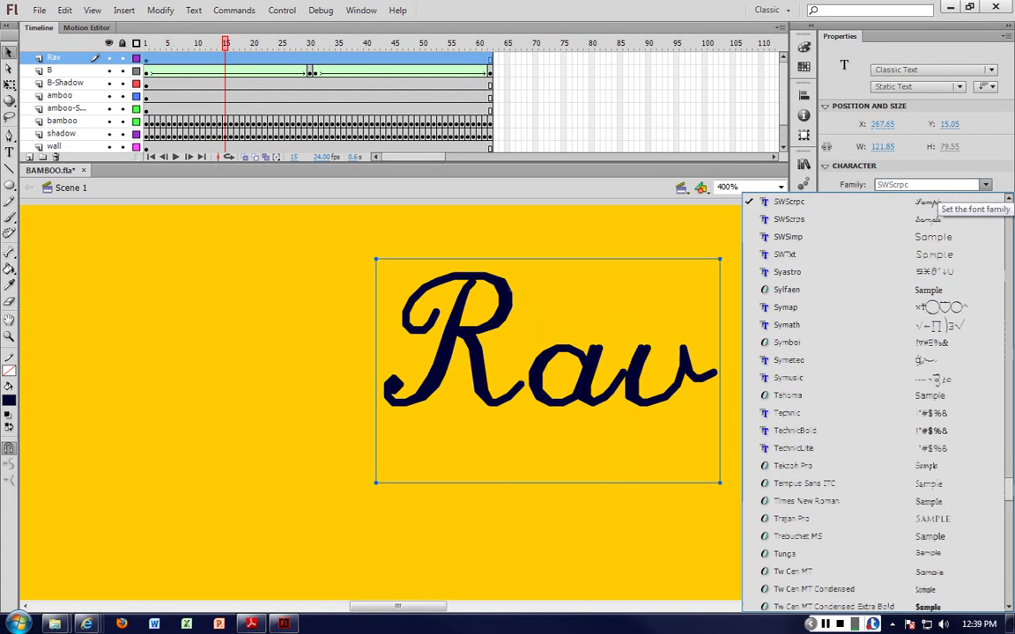
scroll(872, 353, up, 3)
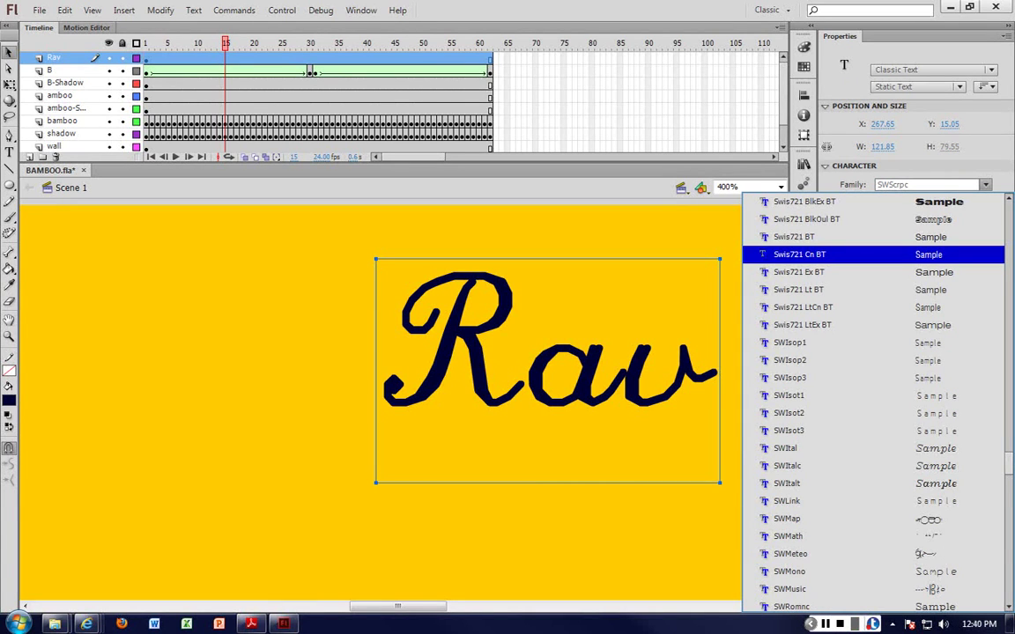
click(806, 218)
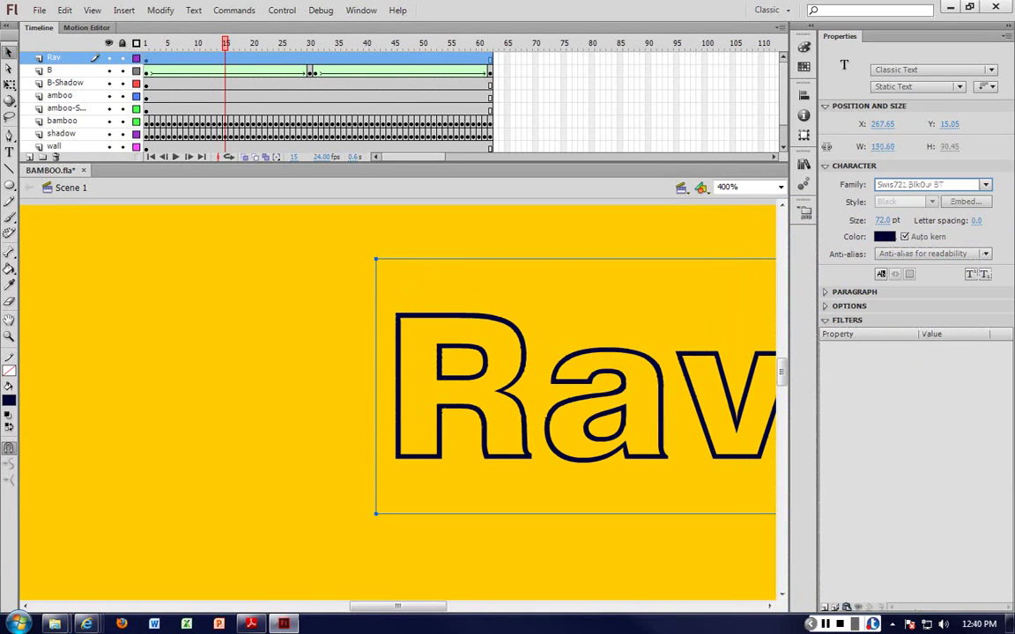
click(582, 284)
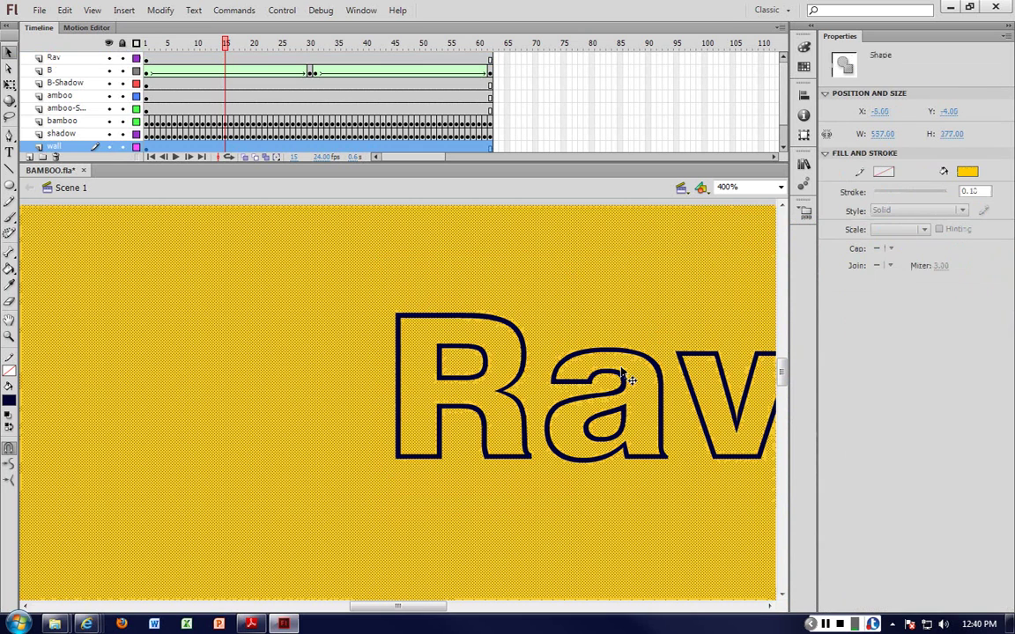
Step: Break the "Rav" text apart twice, first into single letters and then into editable shapes
click(525, 365)
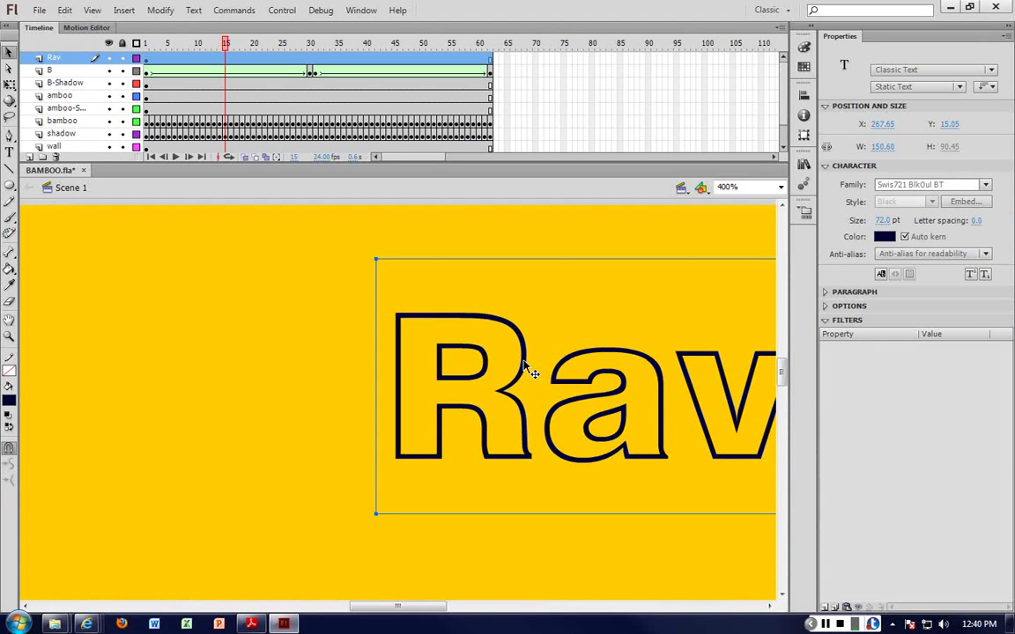
key(ctrl+v)
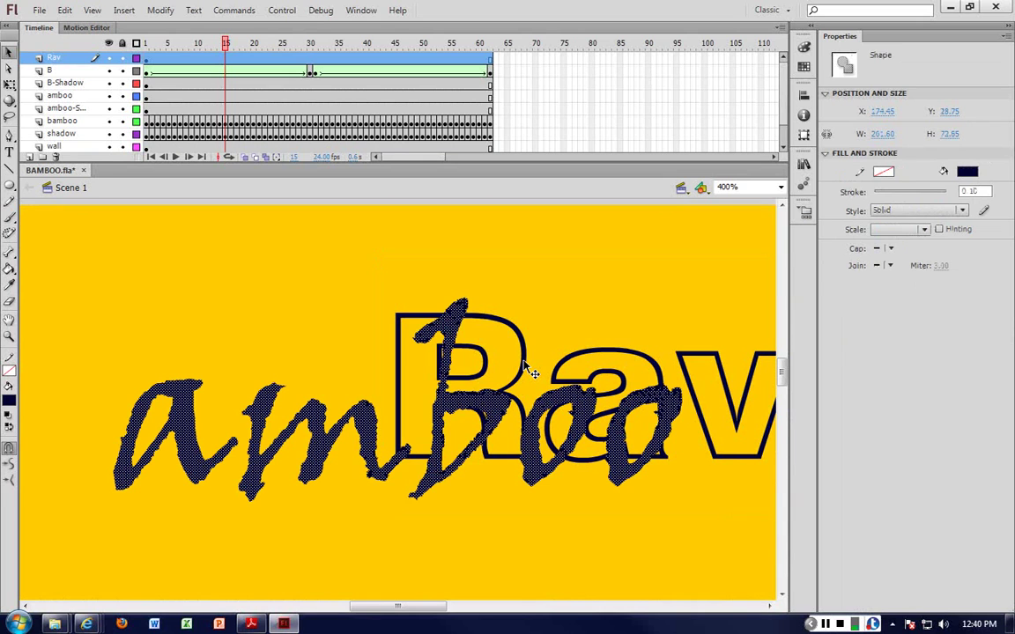
key(ctrl+z)
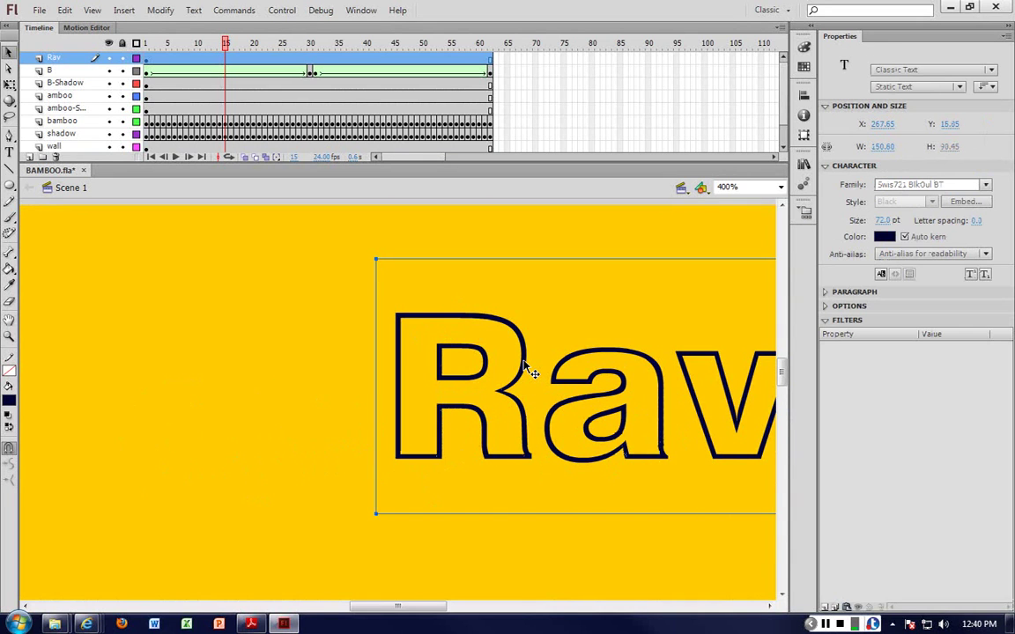
key(ctrl+b)
key(ctrl+b)
click(571, 304)
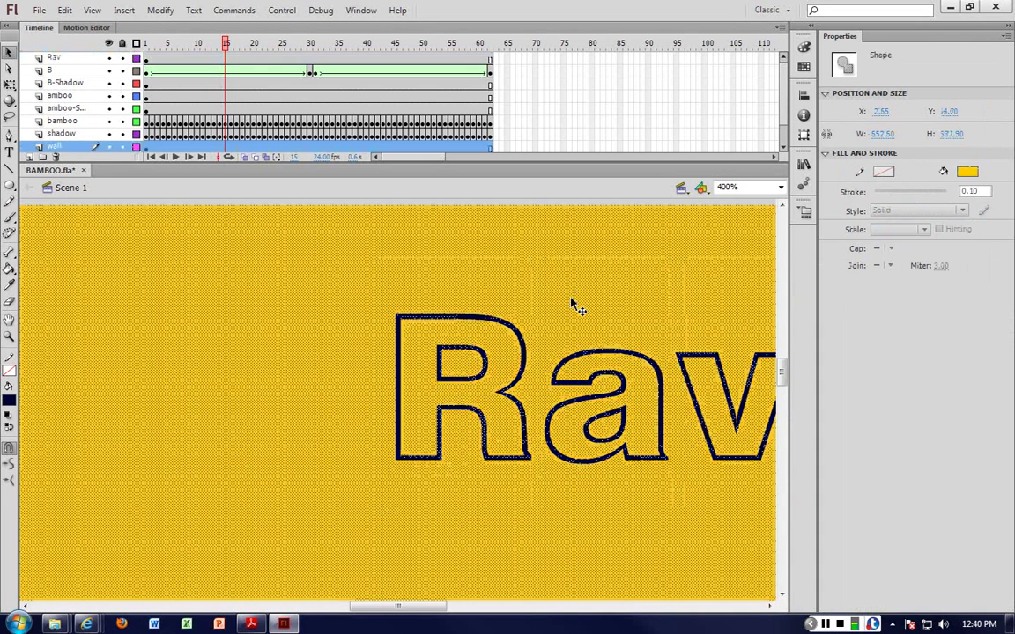
Step: Lock every layer except the Rav layer
scroll(630, 369, down, 3)
key(ctrl+minus)
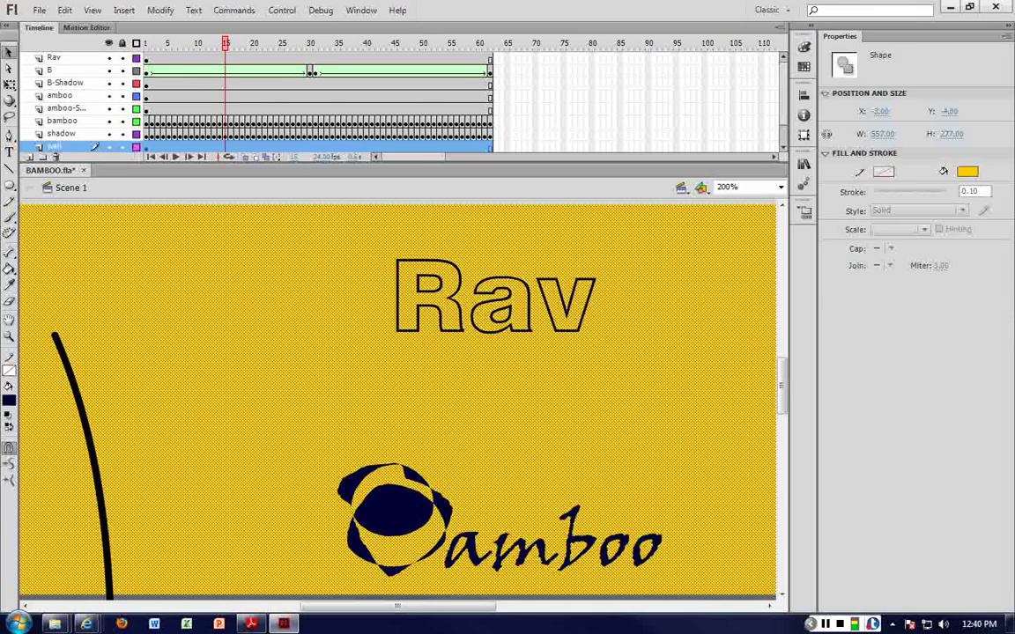
click(123, 43)
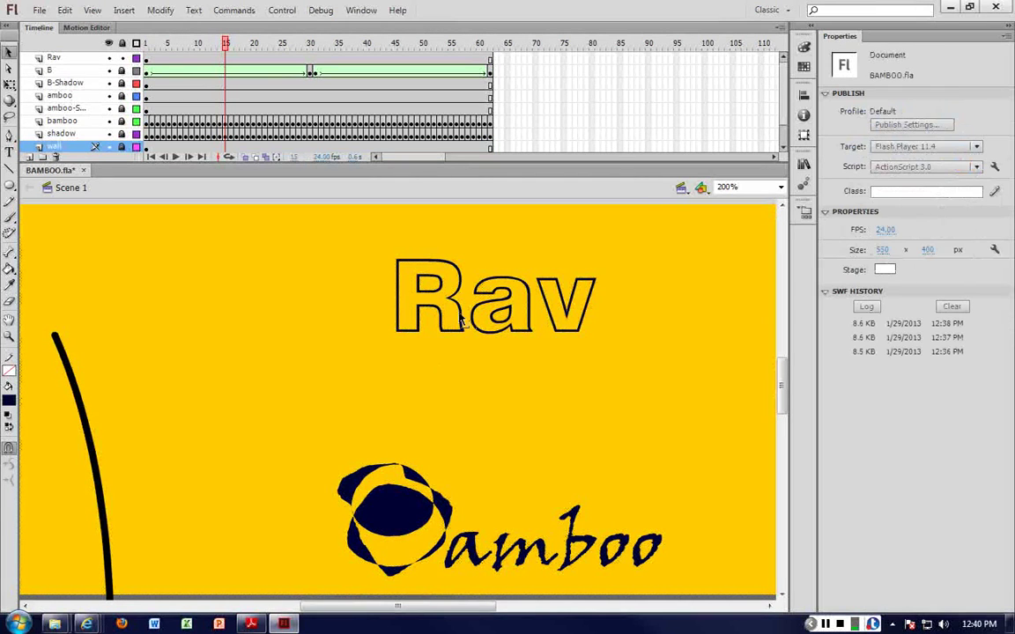
click(412, 285)
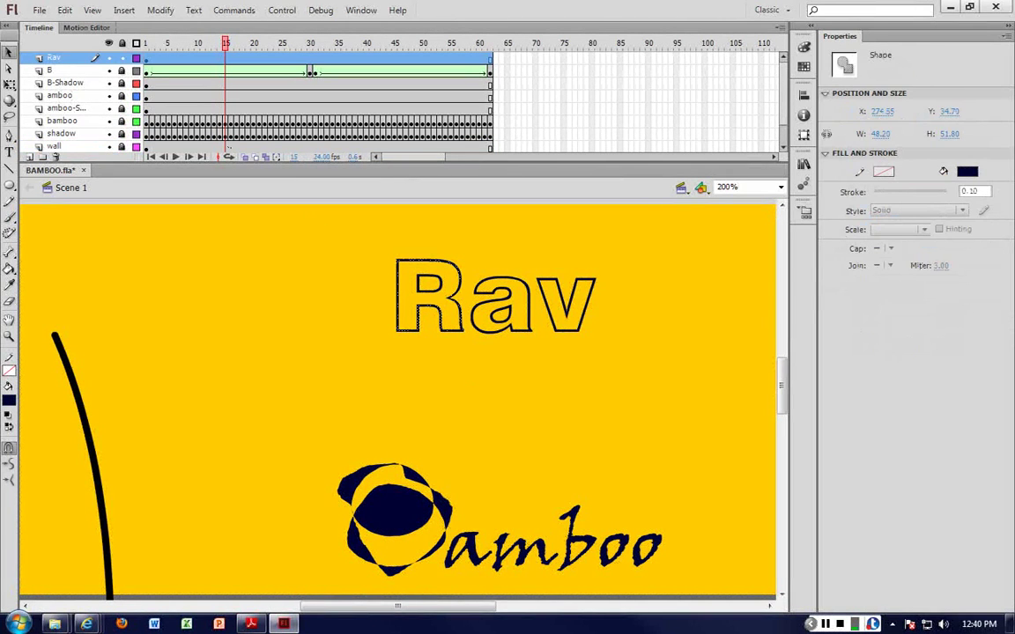
click(260, 310)
key(ctrl+=)
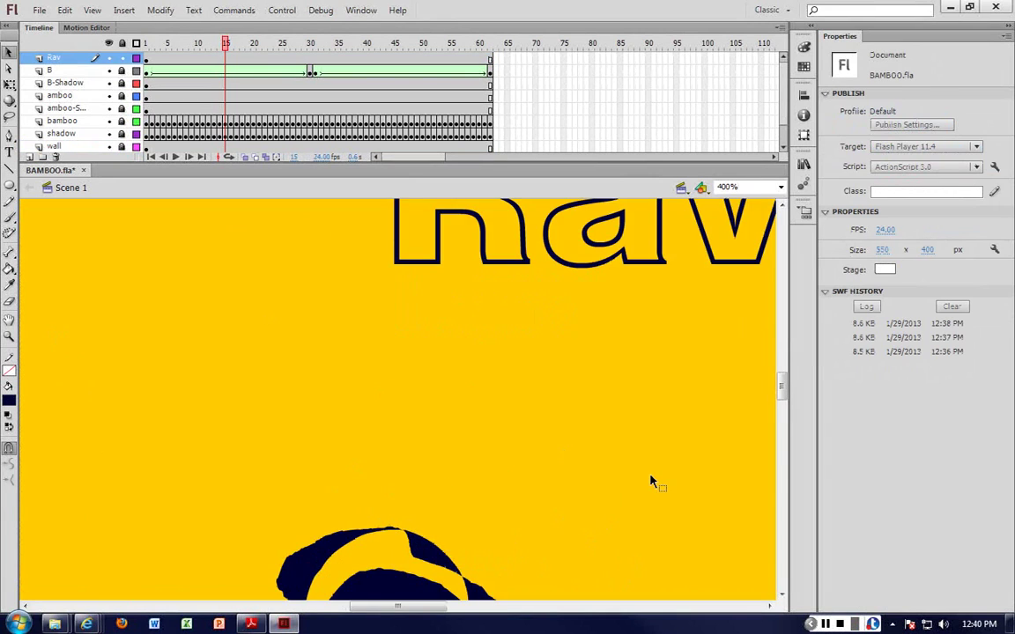
Step: Delete the inner counter outlines of the "R" and the "a" on the yellow wall
scroll(648, 479, up, 3)
click(486, 369)
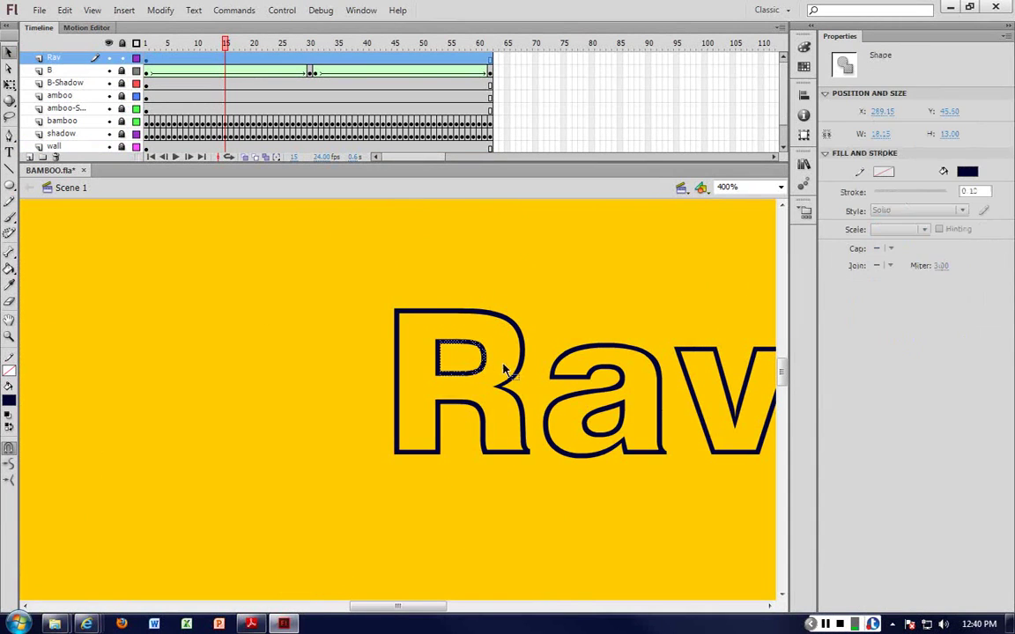
key(Delete)
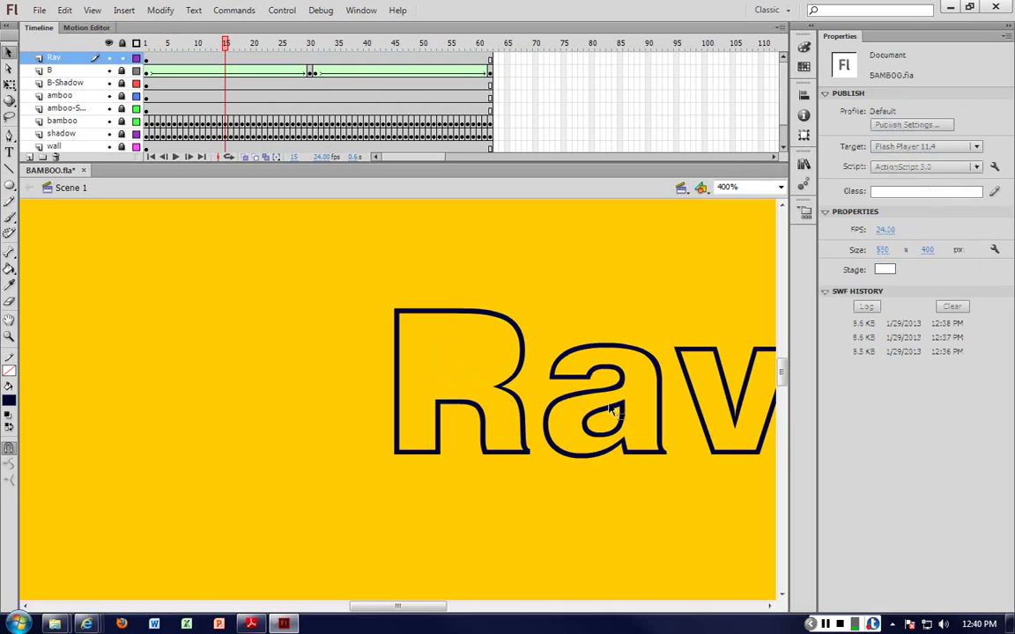
click(611, 411)
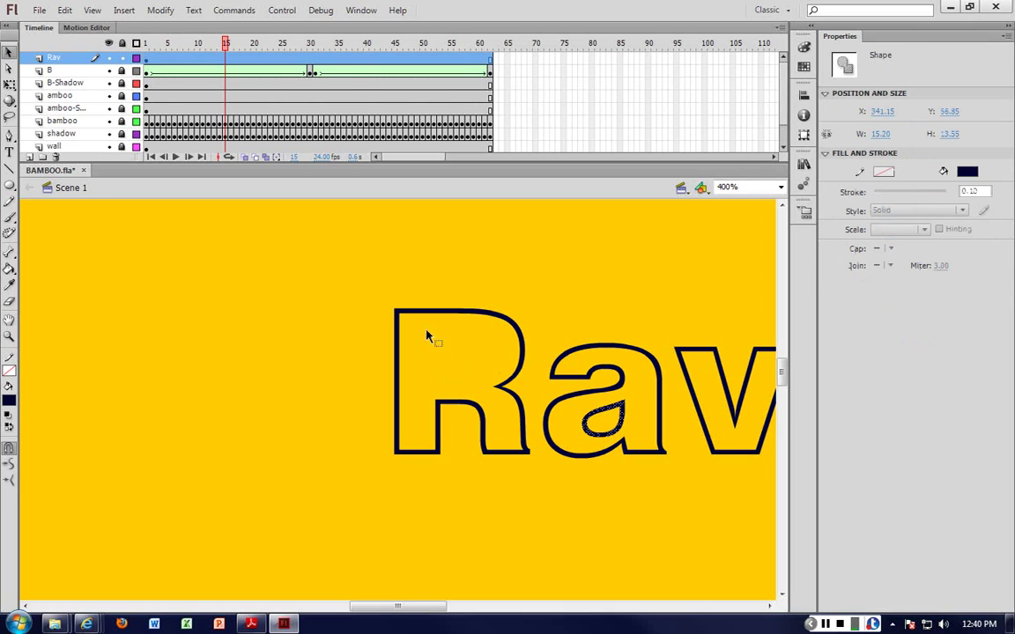
key(Delete)
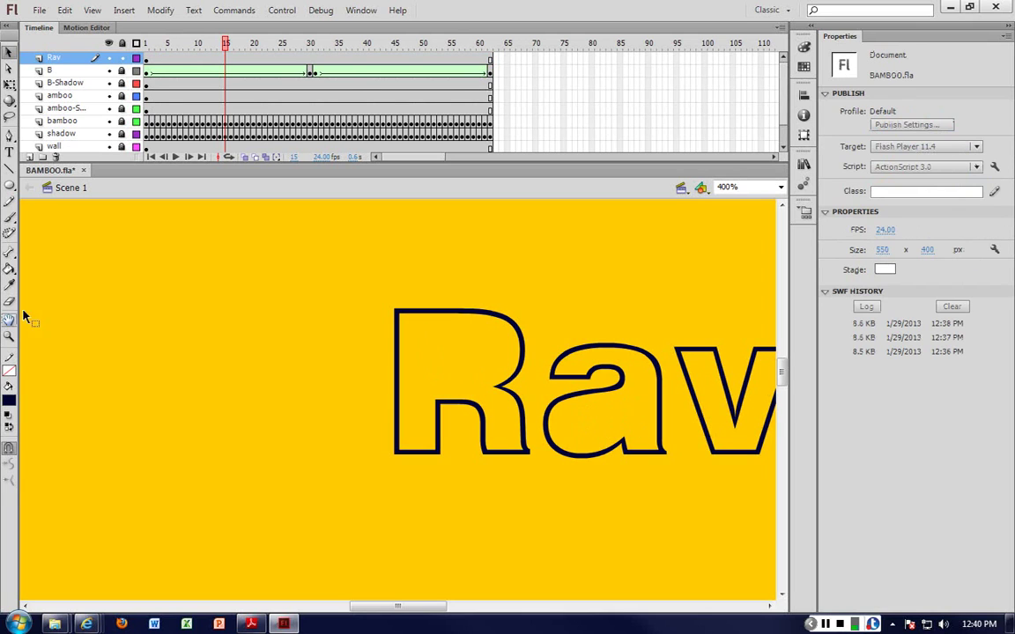
Step: Fill the insides of the "R" and the "a" with the current dark navy using the Paint Bucket
key(k)
click(437, 352)
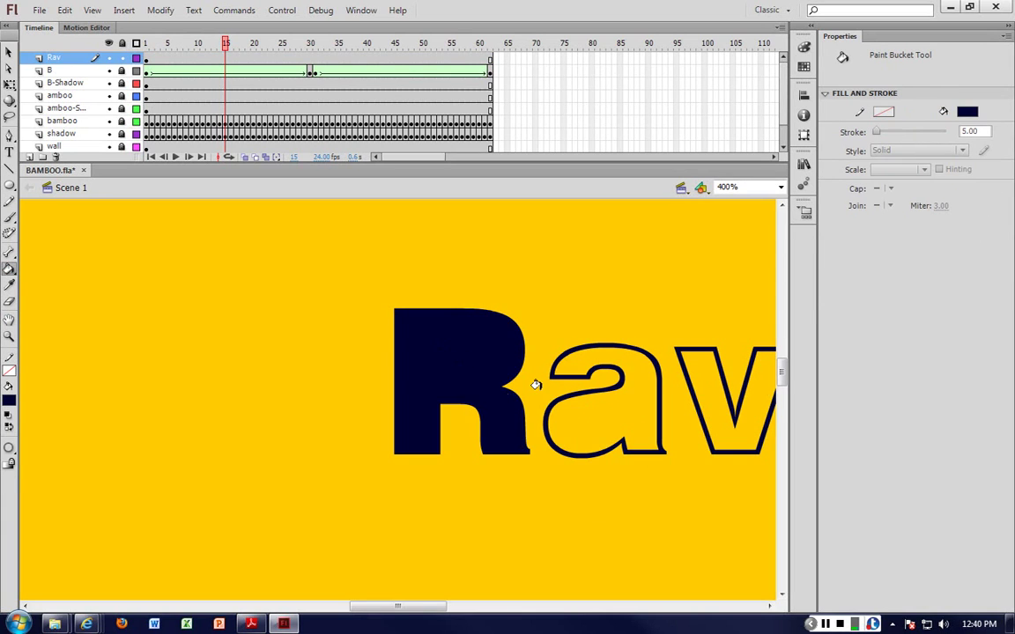
click(632, 361)
Step: Recolor the solid "a" to green #009966 and move it over so it overlaps the "R"
key(v)
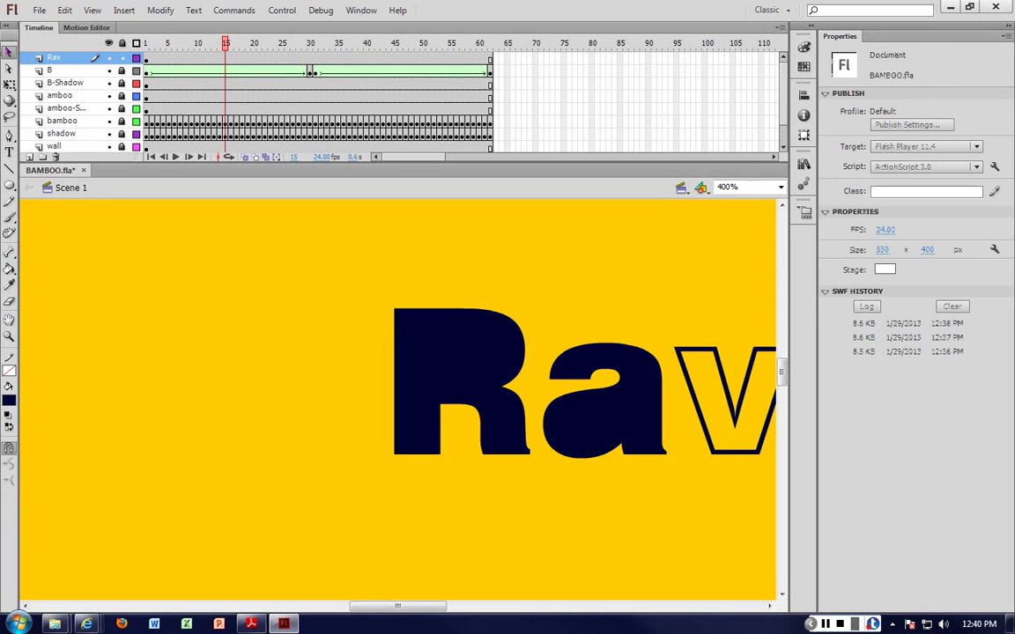
click(656, 427)
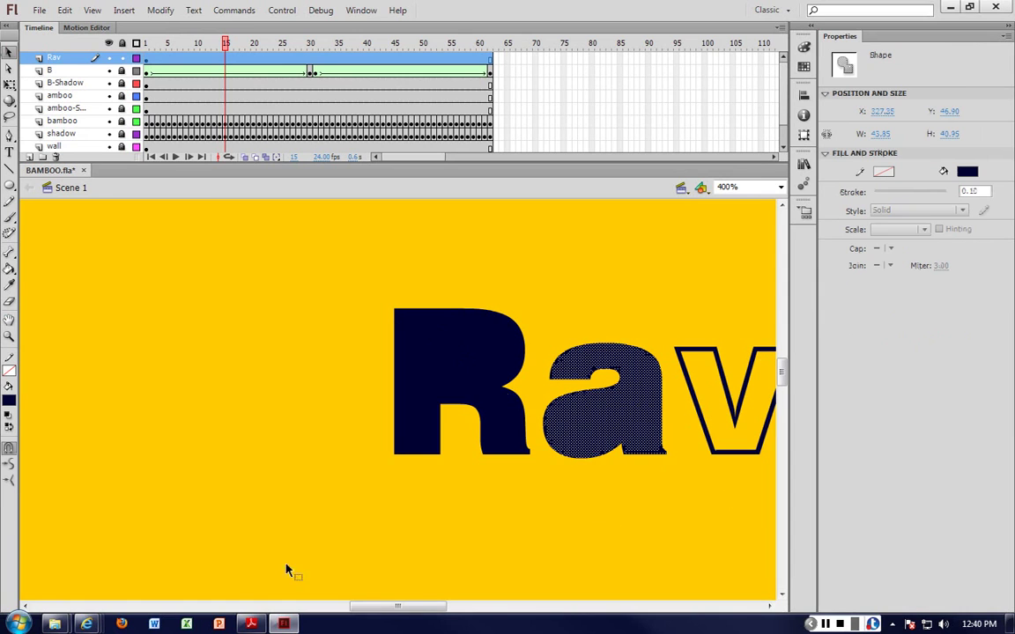
click(8, 400)
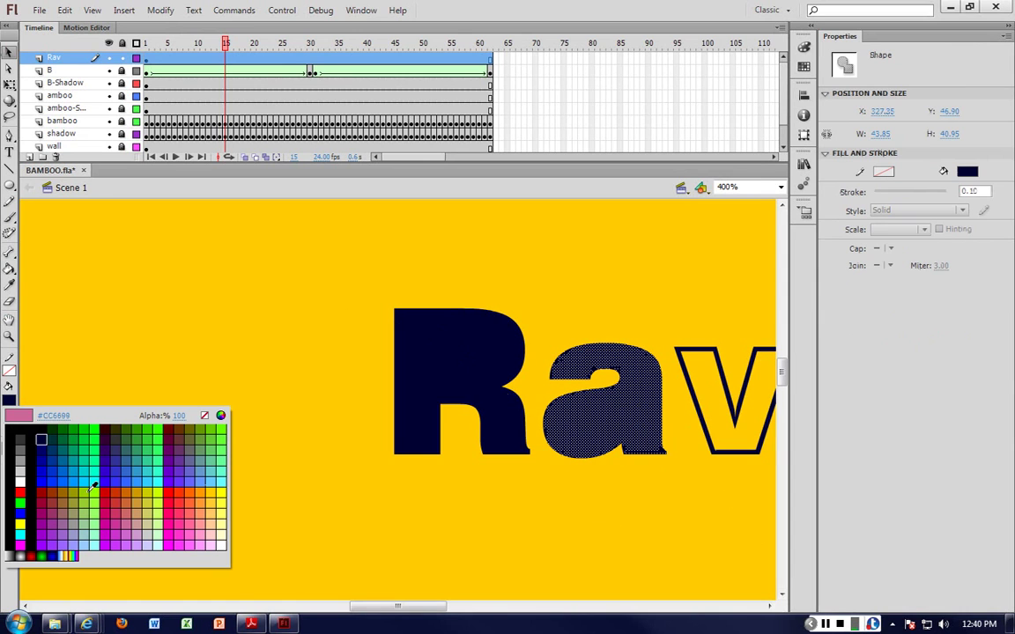
click(54, 447)
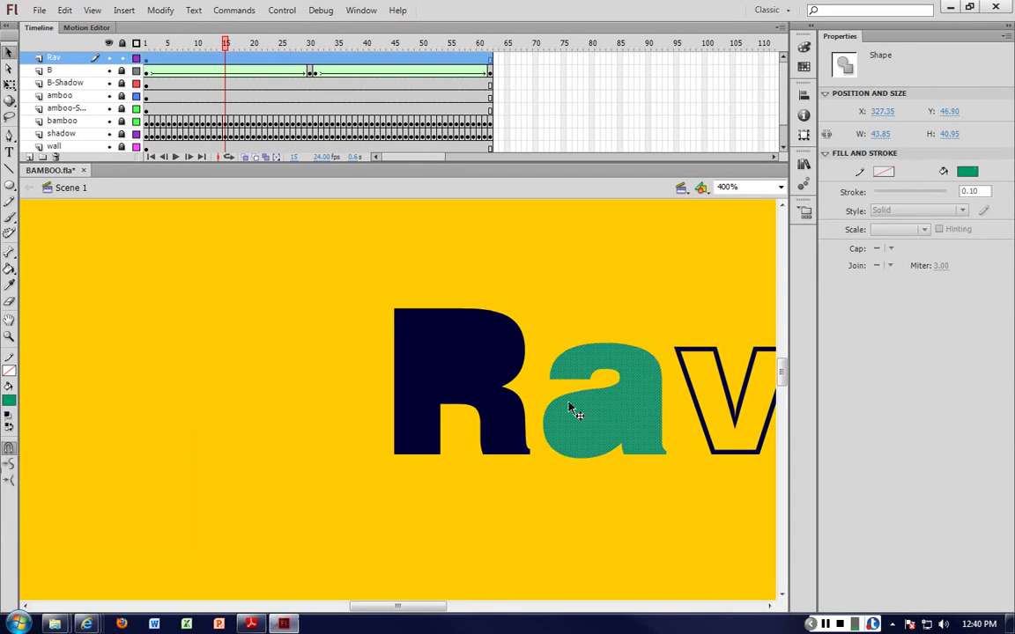
drag(656, 414, 594, 412)
click(709, 414)
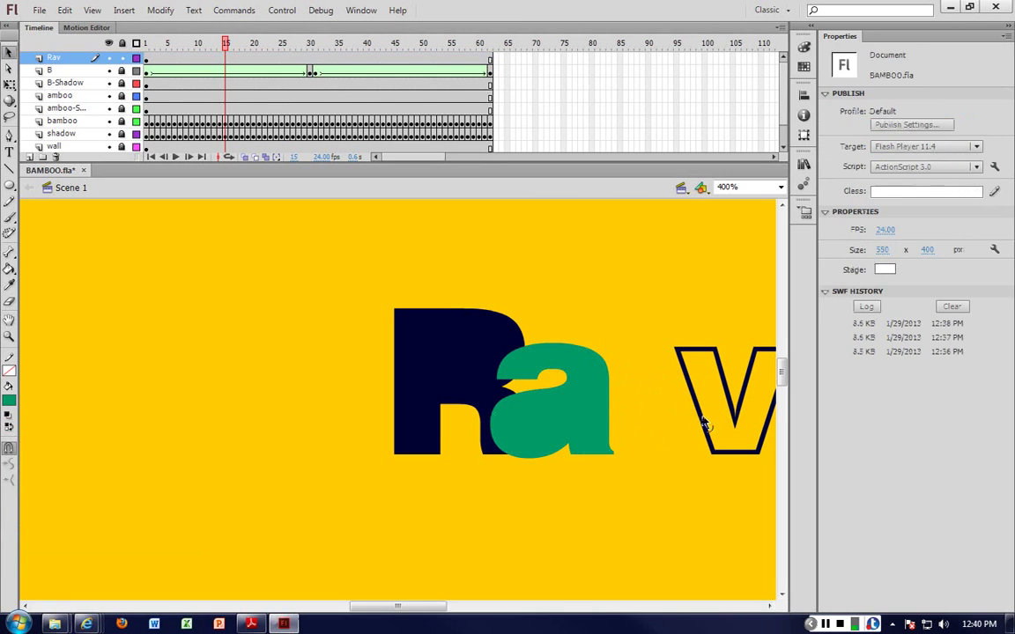
Step: Fill the inside of the outlined "v" with dark green #006600
click(709, 420)
click(563, 283)
click(9, 400)
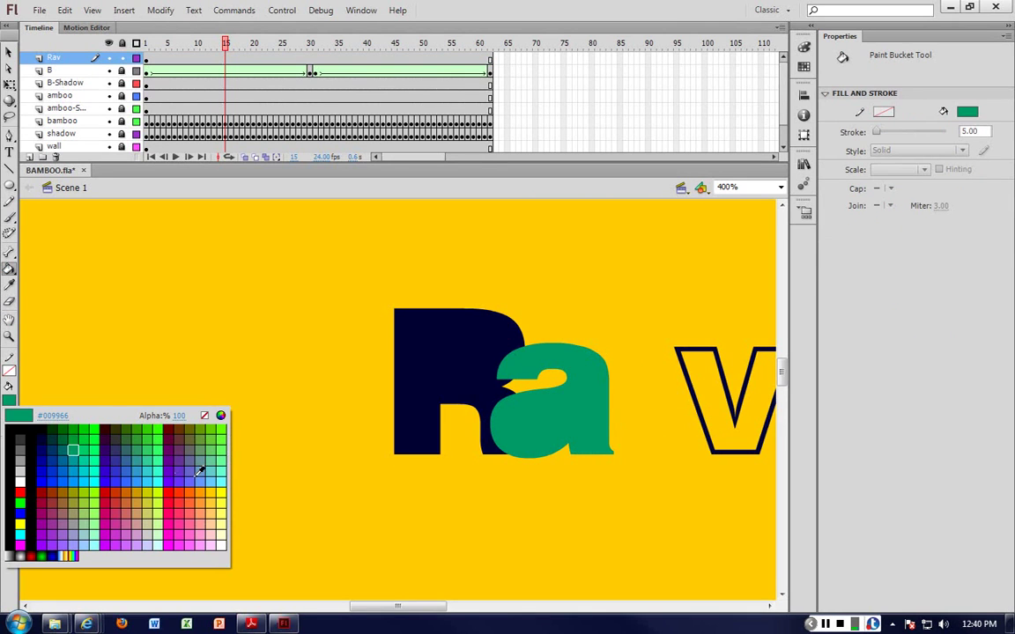
click(64, 429)
click(697, 380)
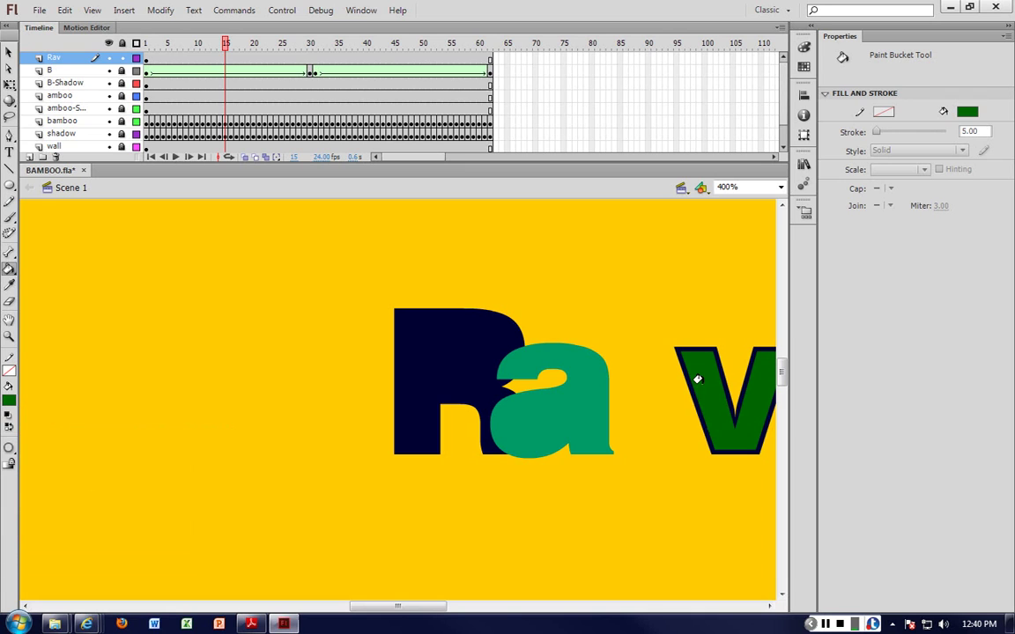
Step: Recolor the navy outline of the "v" to the same dark green as its inside, #006600
key(v)
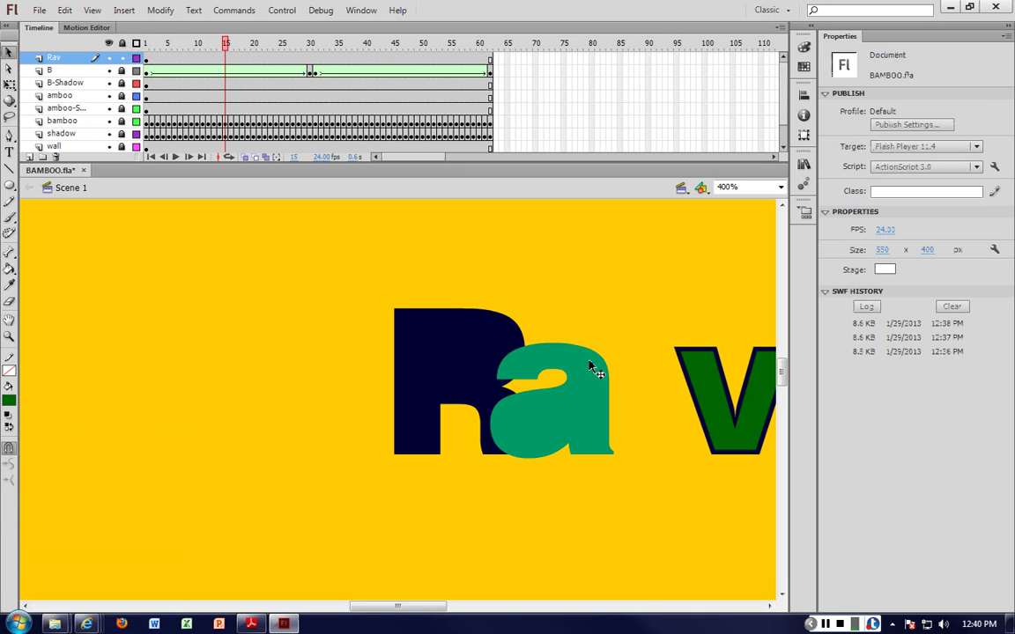
click(695, 354)
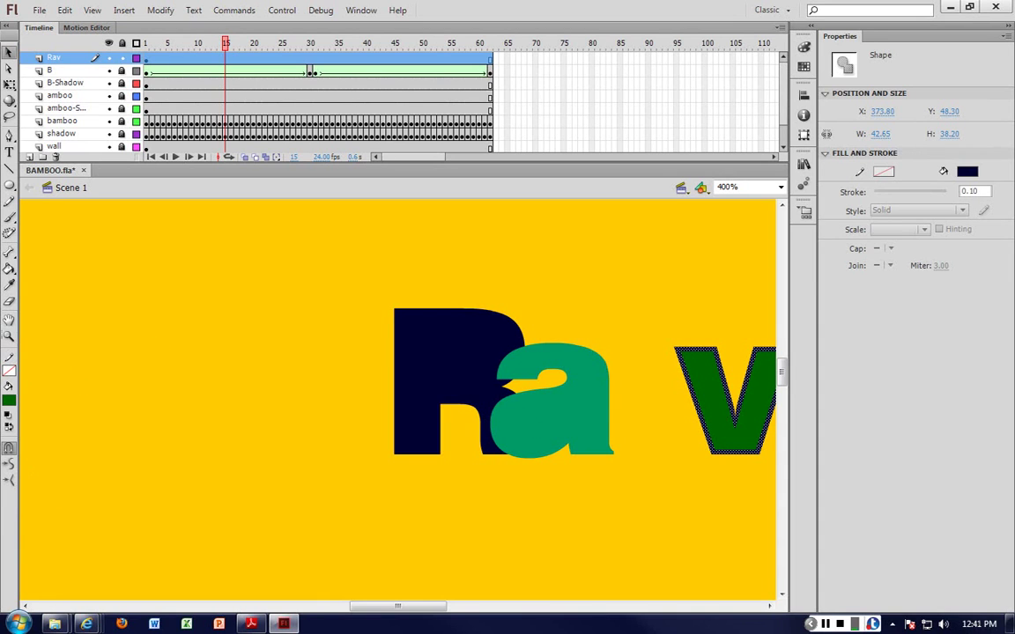
click(9, 371)
click(686, 381)
click(9, 371)
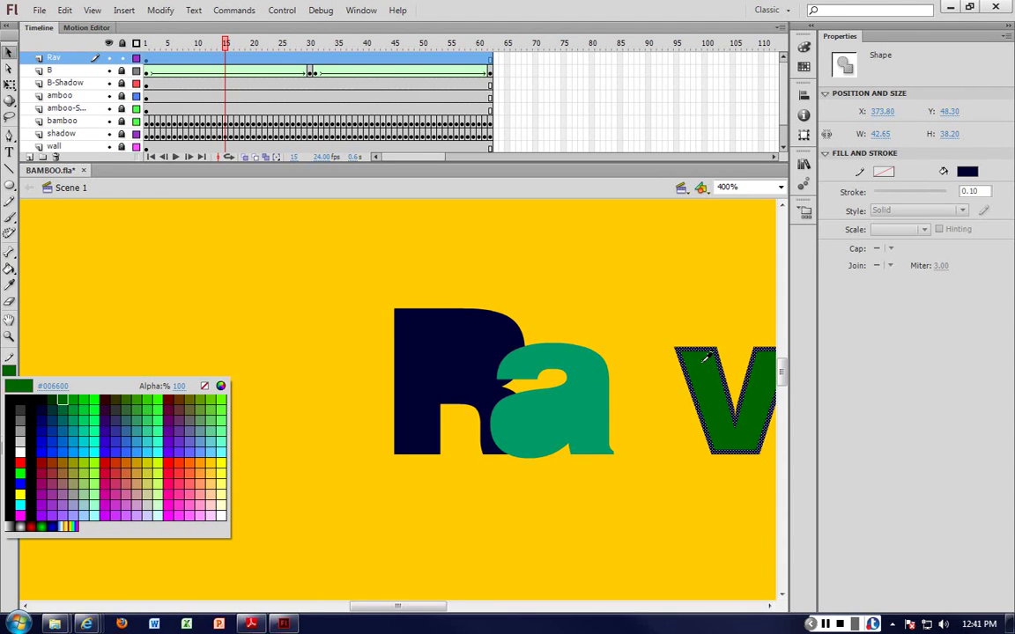
click(696, 348)
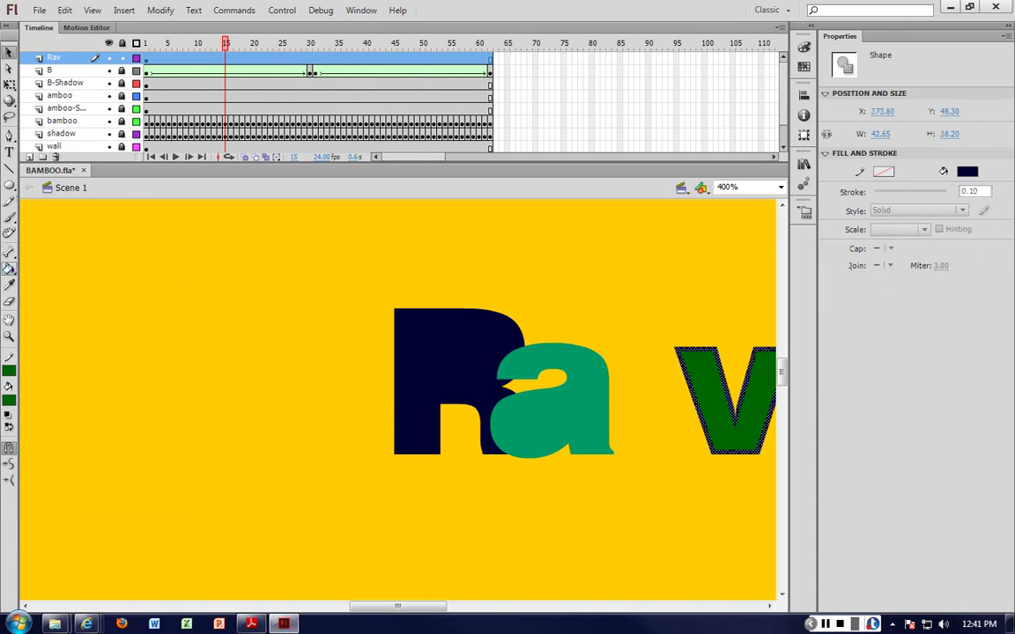
click(8, 269)
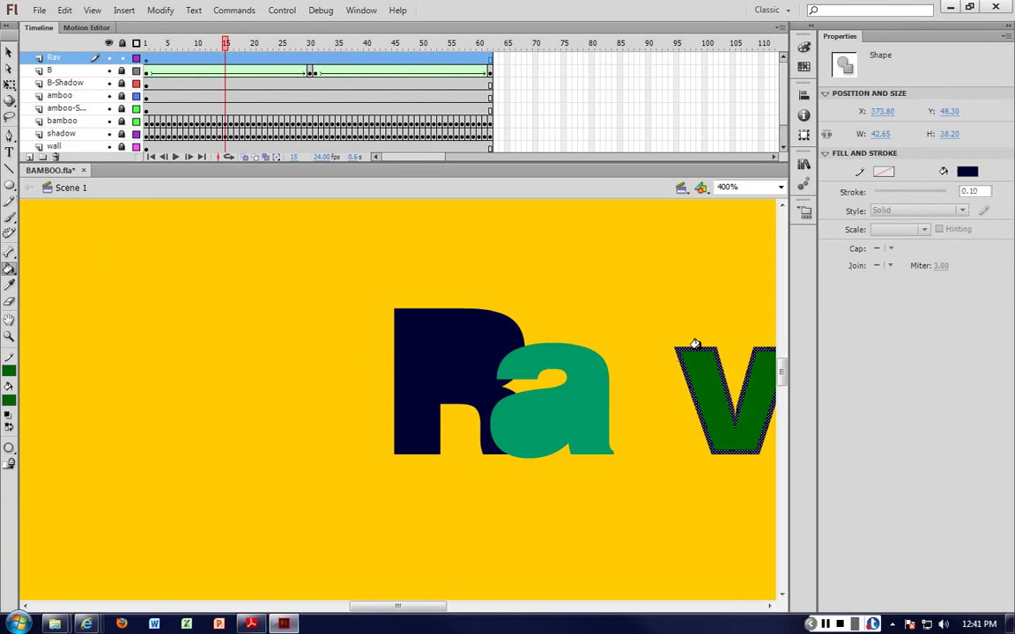
click(696, 345)
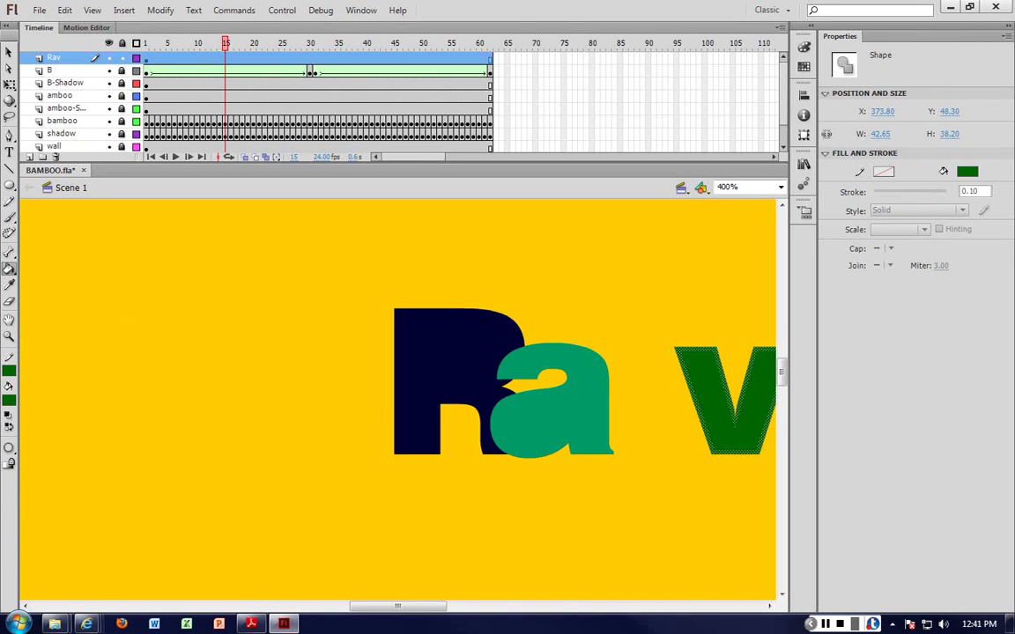
Step: Move the whole "v" against the "a" so the two letters overlap
key(v)
click(667, 333)
drag(729, 394, 615, 383)
click(613, 302)
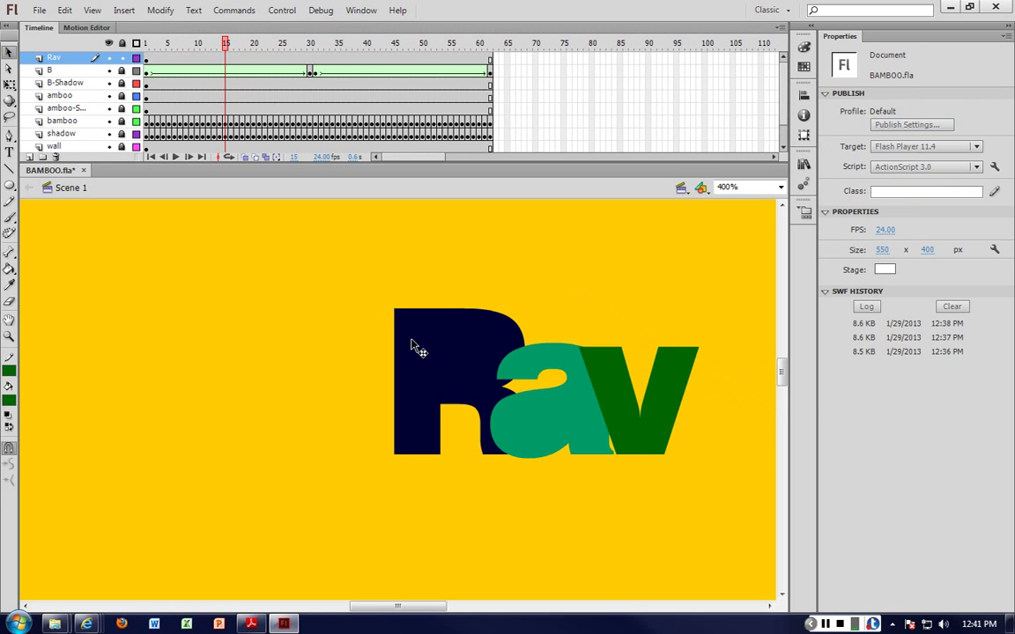
Step: Recolor the "R" to bright green #00CC33
click(432, 349)
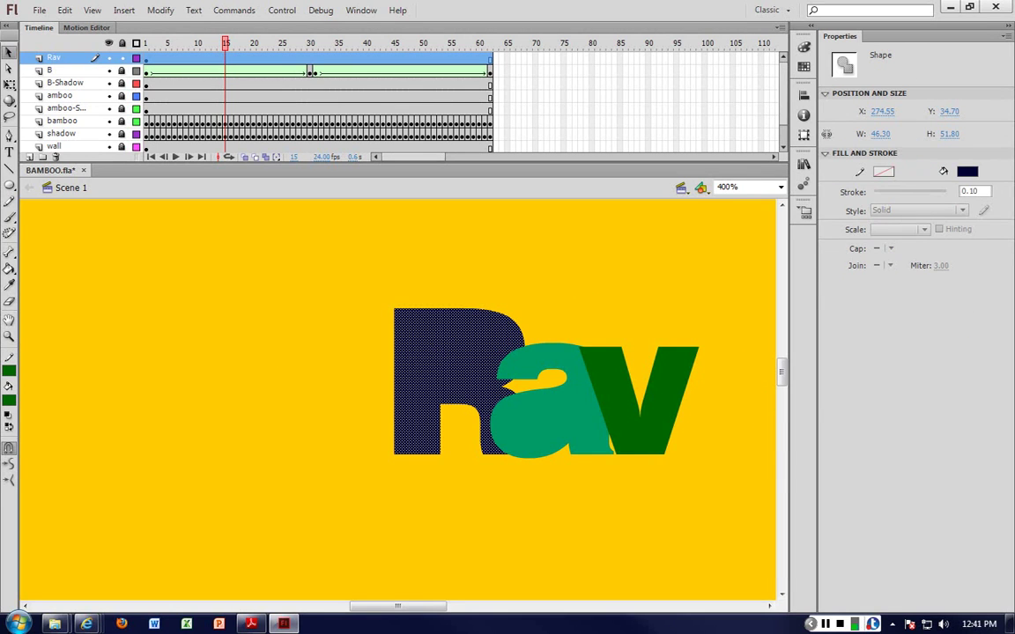
click(9, 399)
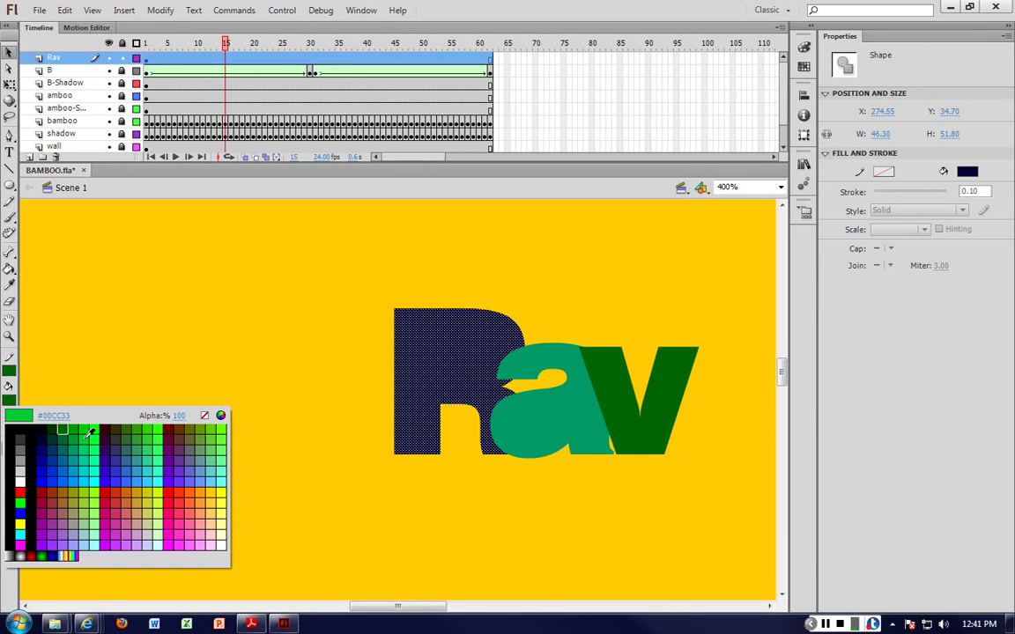
click(89, 432)
click(588, 568)
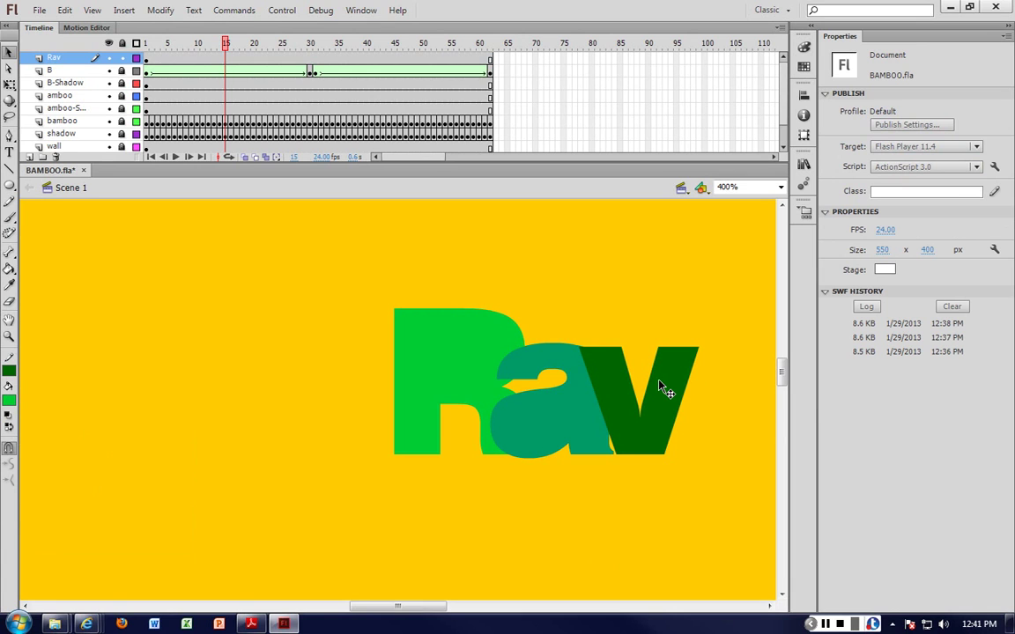
Step: Bend the straight outer edge of the "R" and the edges of the "v"'s far arm into slight curves
click(476, 380)
click(550, 276)
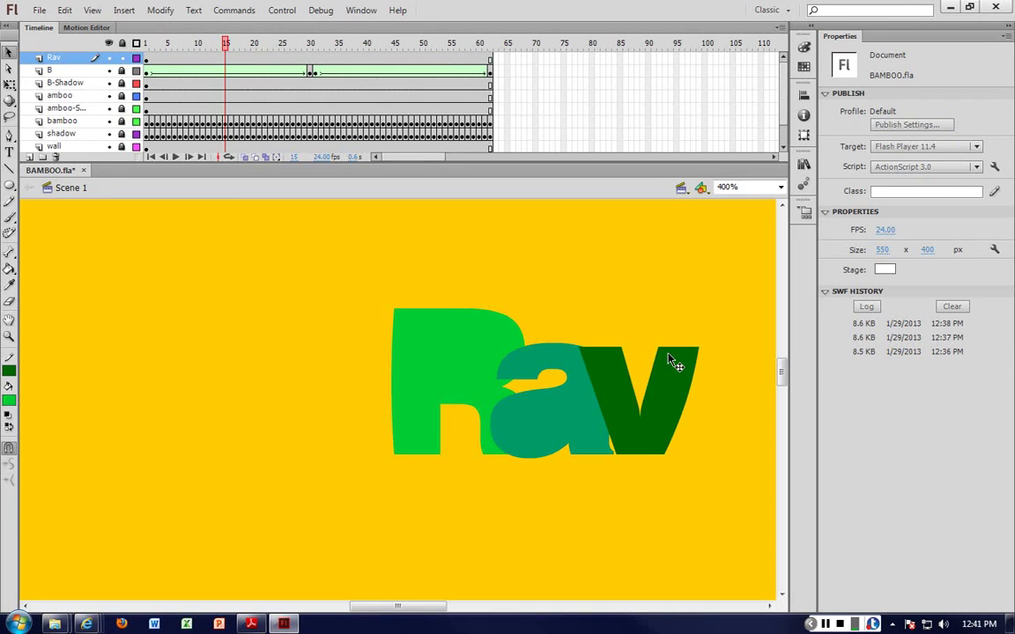
click(657, 373)
click(650, 415)
click(705, 422)
Step: Reshape the inner notch of the "v" where its two arms meet
key(ctrl+=)
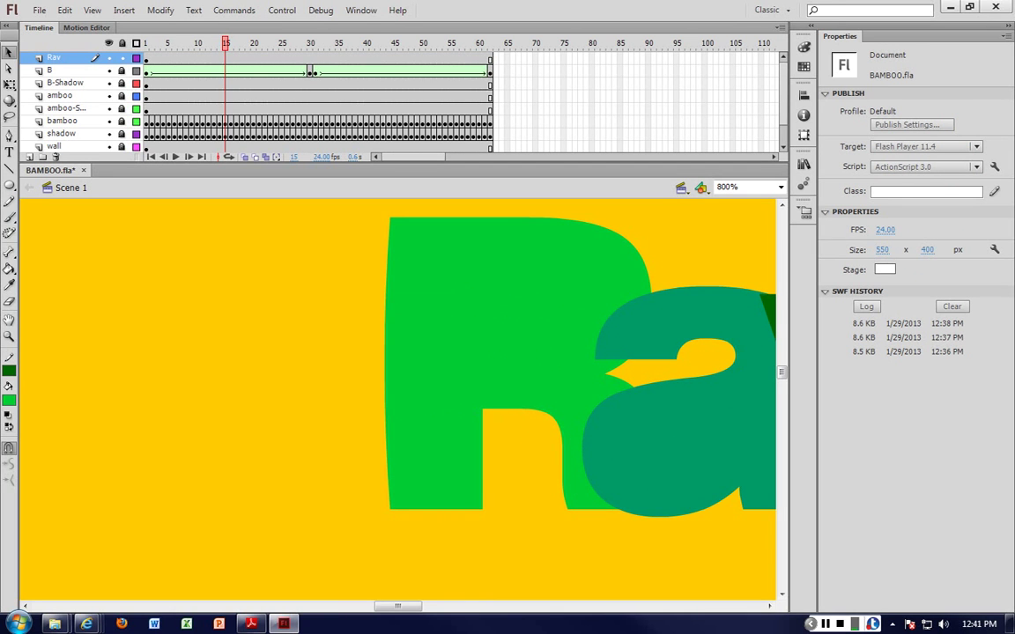
drag(403, 605, 439, 605)
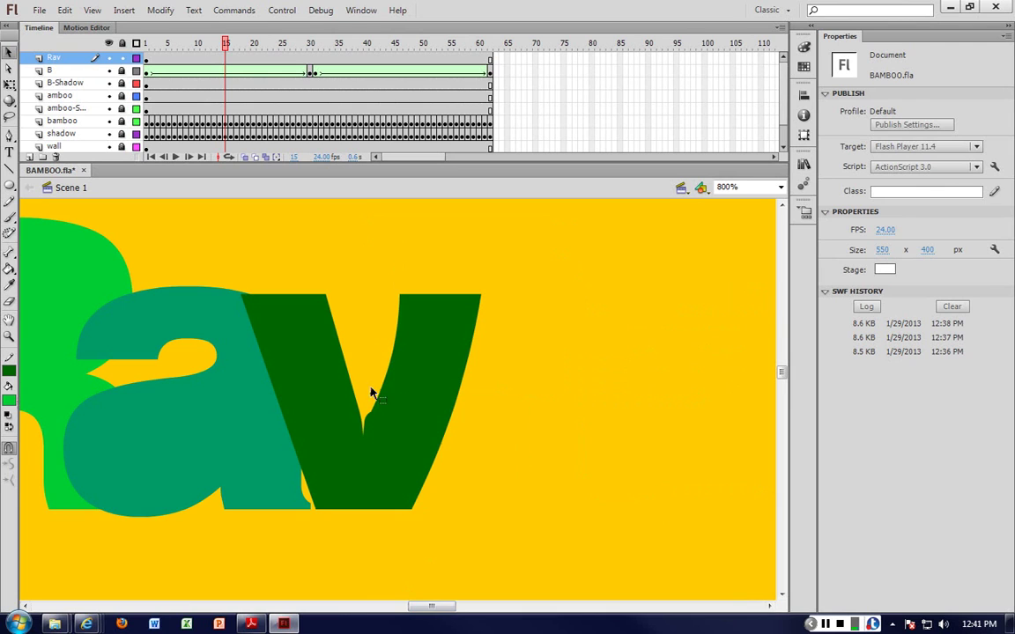
drag(368, 414, 365, 426)
key(v)
key(ctrl+minus)
key(ctrl+minus)
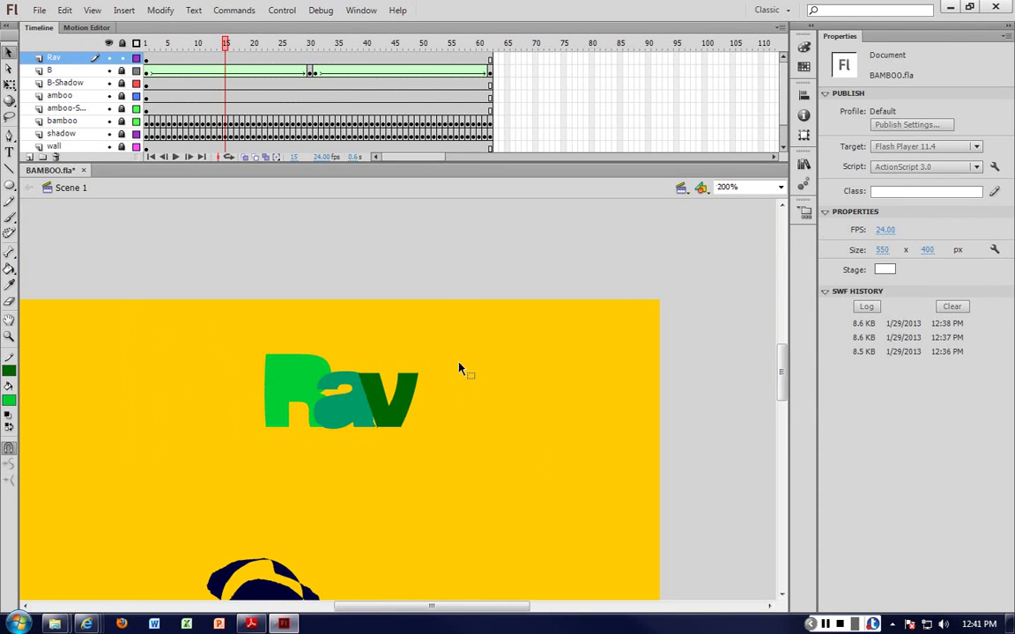
Step: Test the movie to preview the recolored "Rav", and save the document as BAMBOO.fla on the Desktop
key(ctrl+Return)
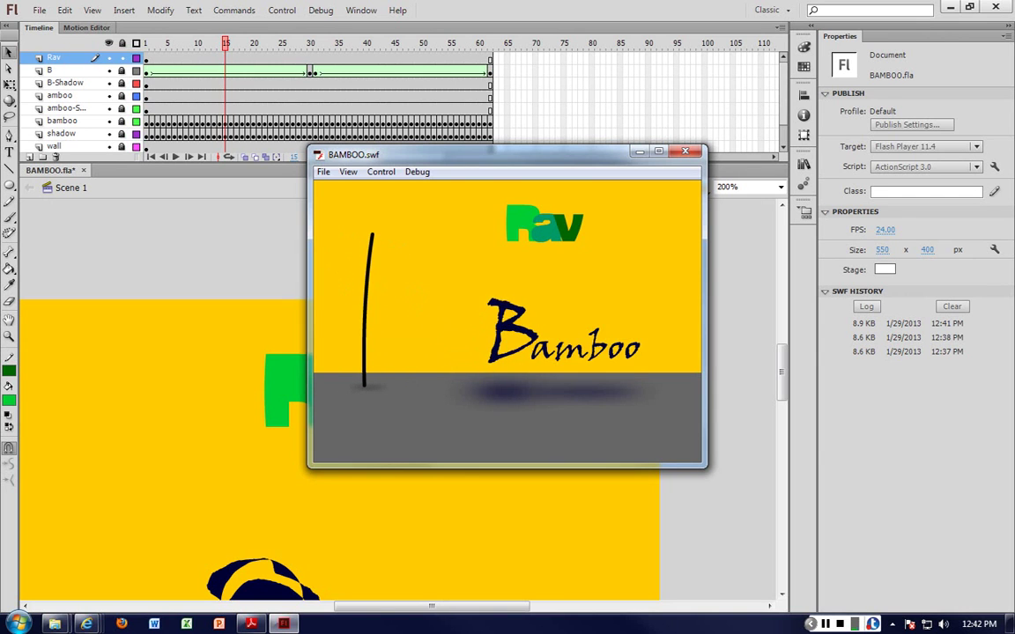
key(ctrl+w)
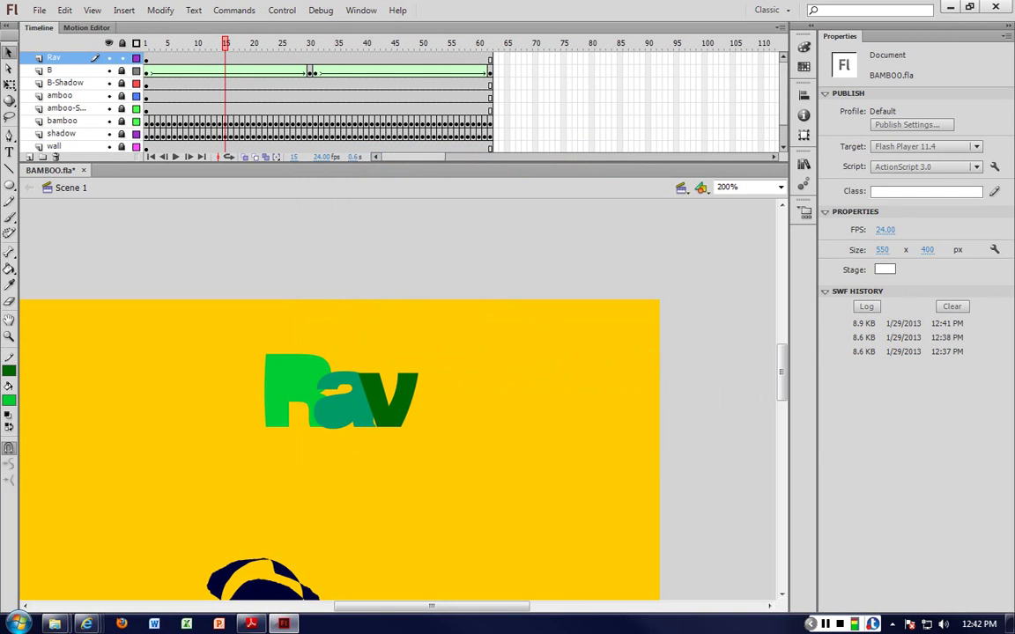
click(40, 10)
click(52, 138)
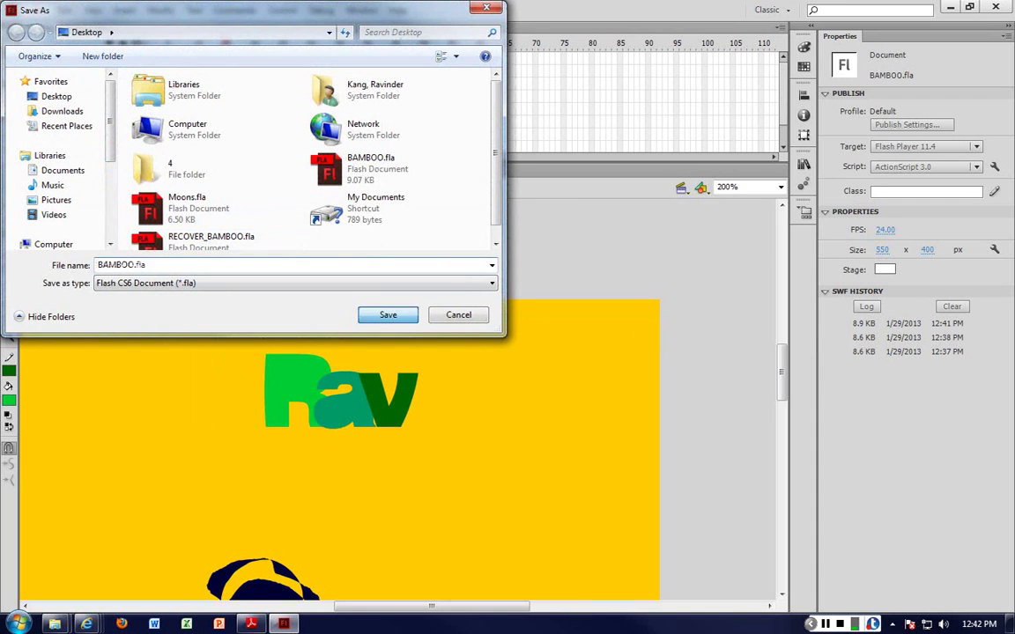
click(388, 315)
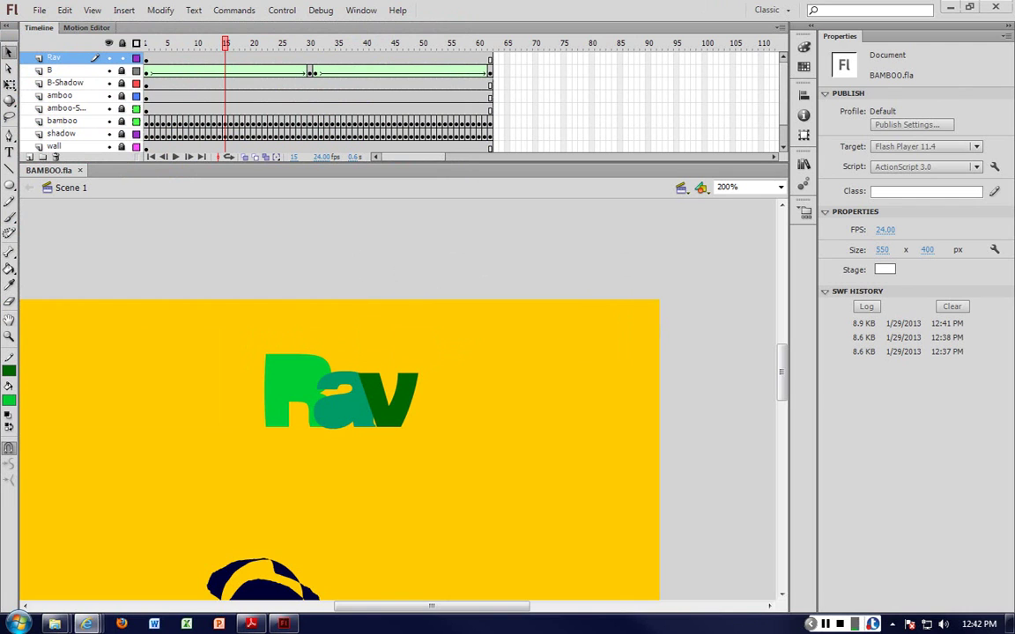
Step: Test the saved movie again to watch the bamboo animation with both titles
mouse_move(86, 623)
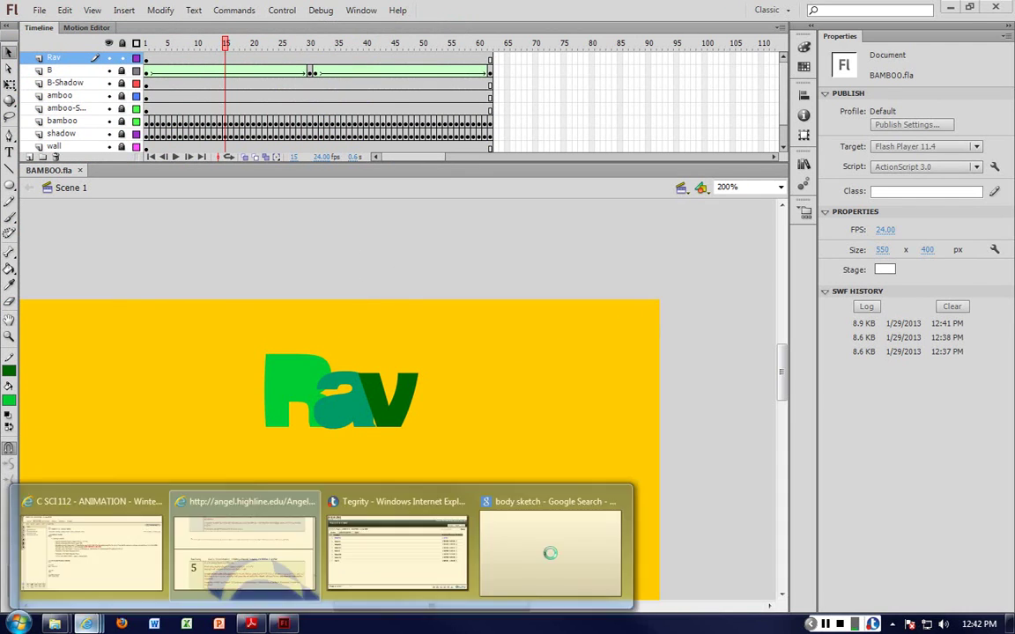
key(ctrl+Return)
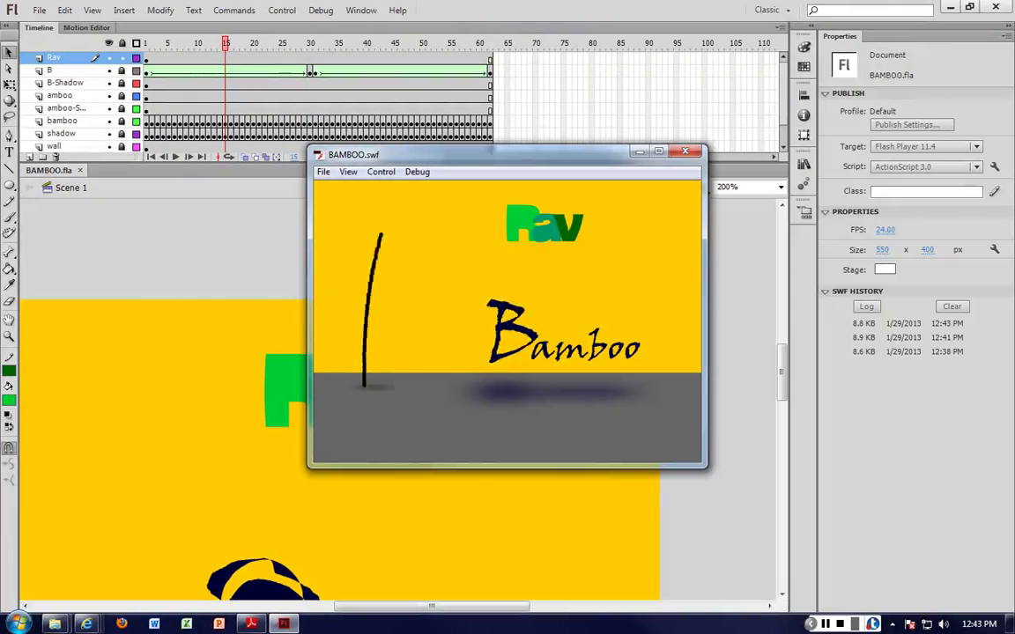